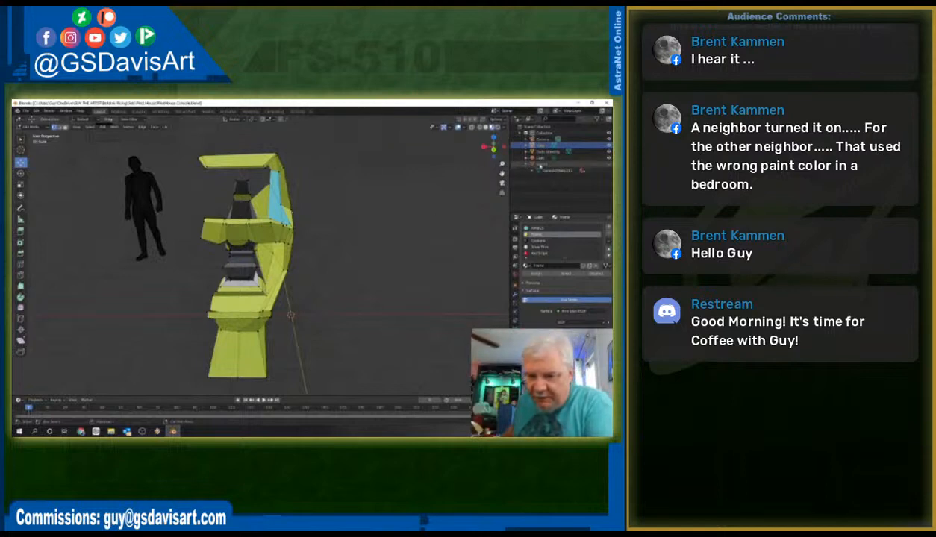
- Show the seated figure and inspect how it fits the console chair from several angles
click(607, 159)
drag(305, 263, 355, 262)
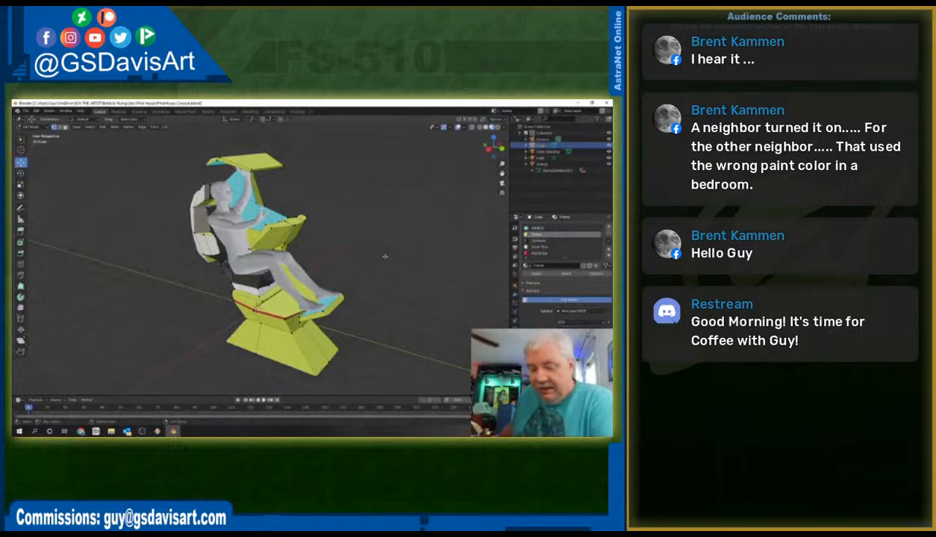
mouse_move(375, 257)
mouse_down()
mouse_move(394, 240)
mouse_move(384, 237)
mouse_move(395, 253)
mouse_move(387, 263)
mouse_up()
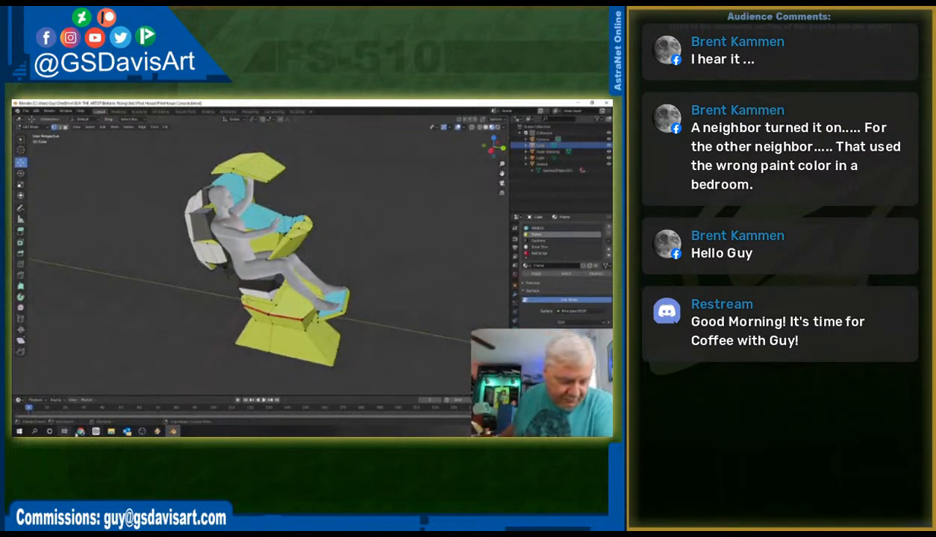
- Switch to Clip Studio Paint and look through the panel frame layers of the comic page
click(97, 431)
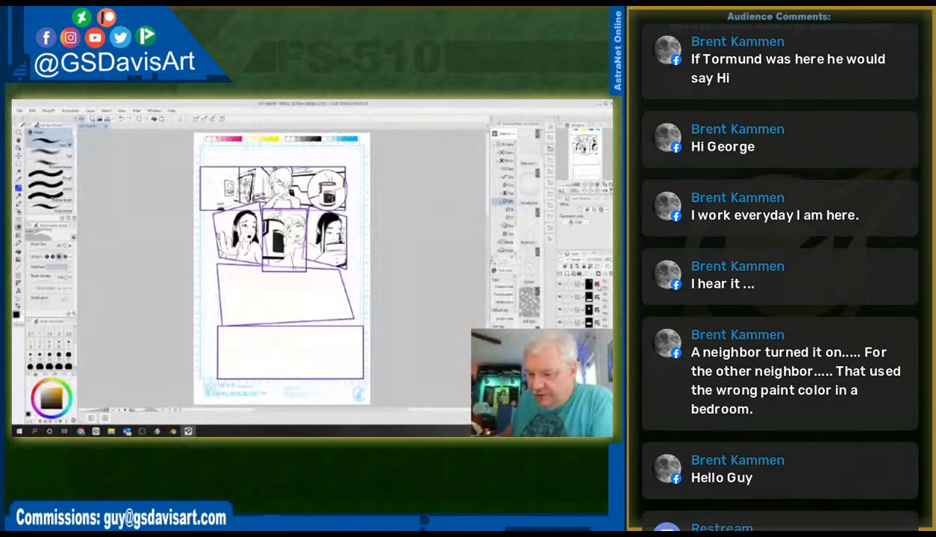
click(588, 285)
click(589, 297)
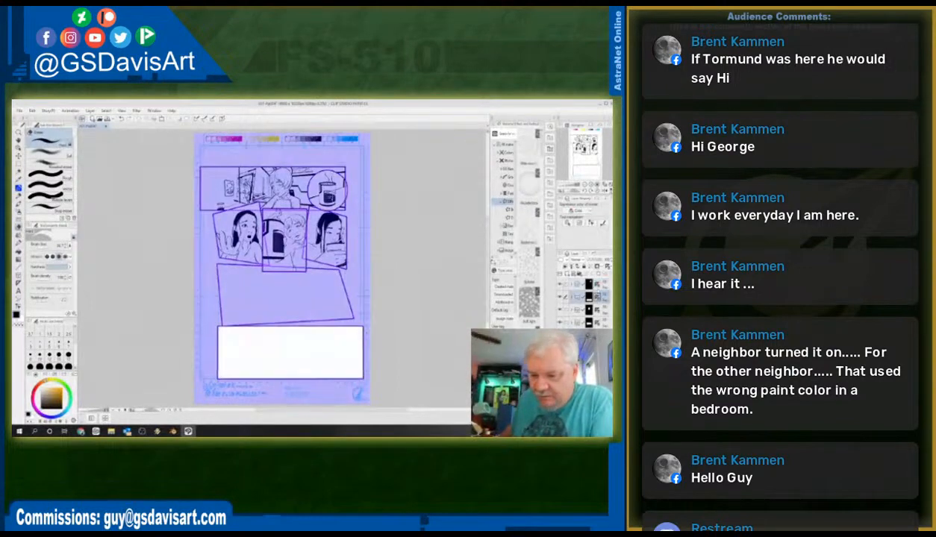
click(589, 284)
click(588, 360)
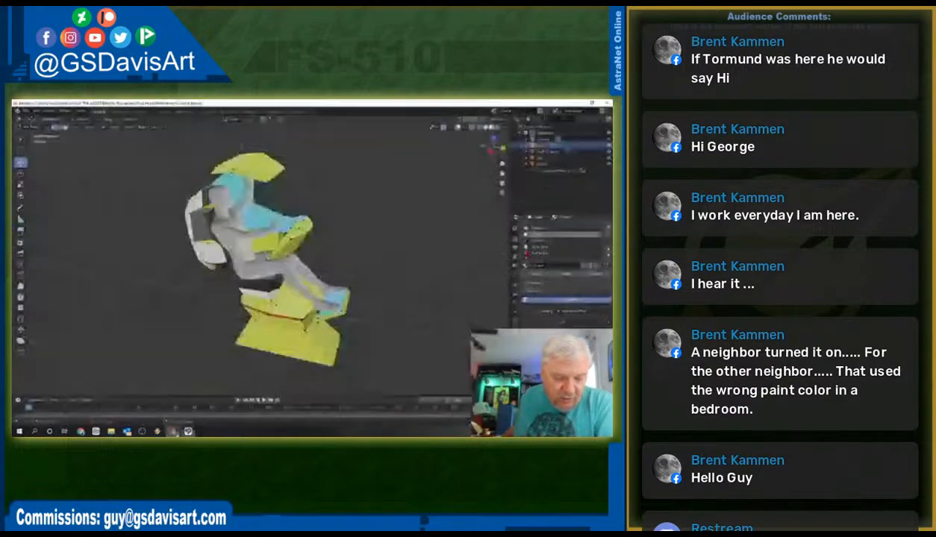
- Switch back to Blender and hide the seated figure so only the console chair remains visible
click(173, 431)
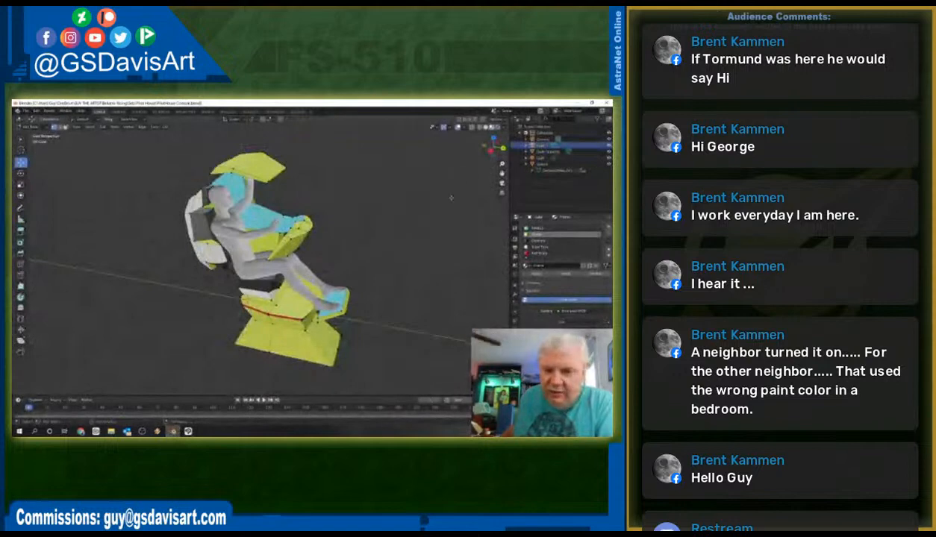
drag(451, 198, 398, 262)
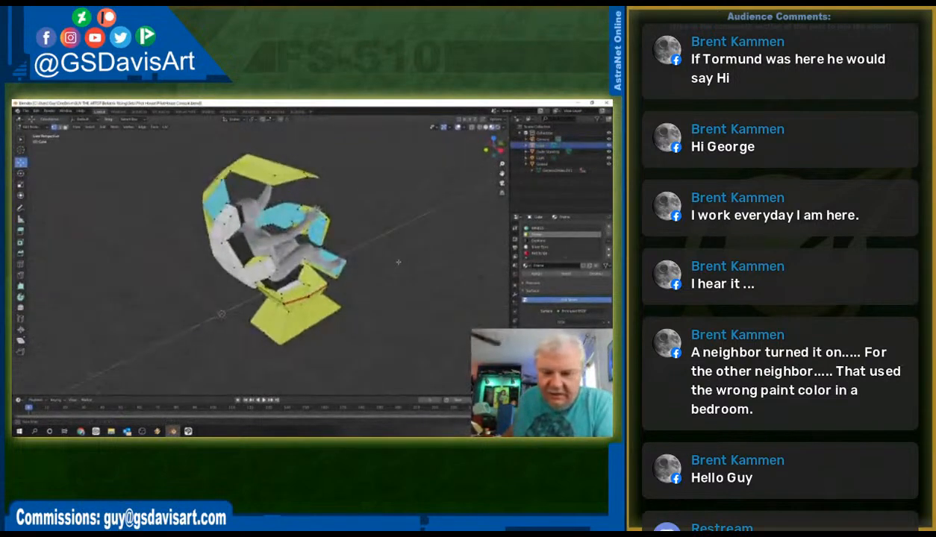
click(585, 173)
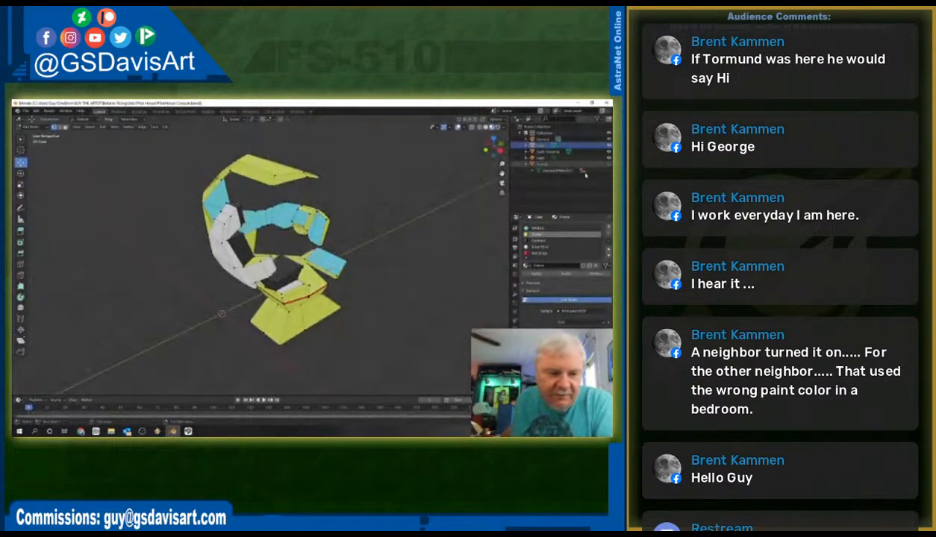
- Inspect the bare console mesh from several angles and open the UV Editing workspace for it
scroll(351, 230, up, 5)
scroll(330, 242, down, 2)
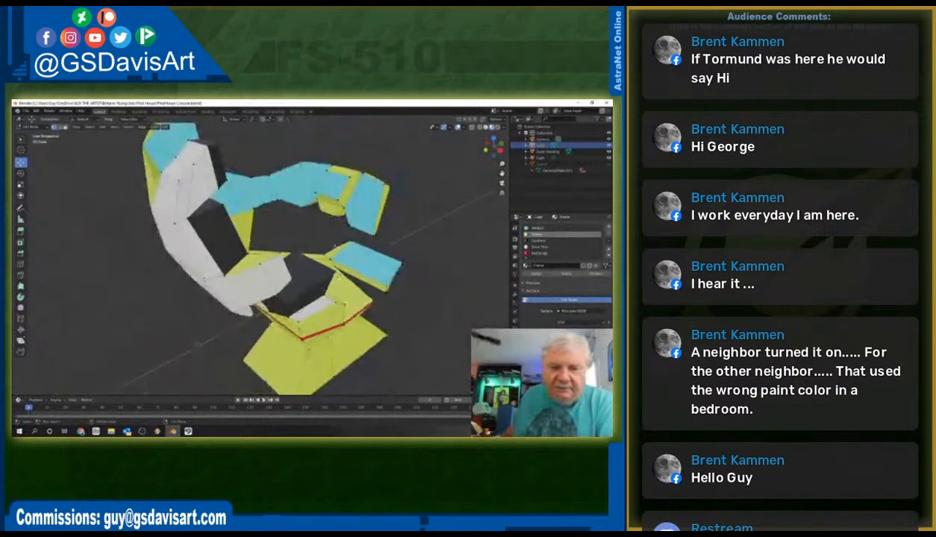
drag(313, 261, 268, 266)
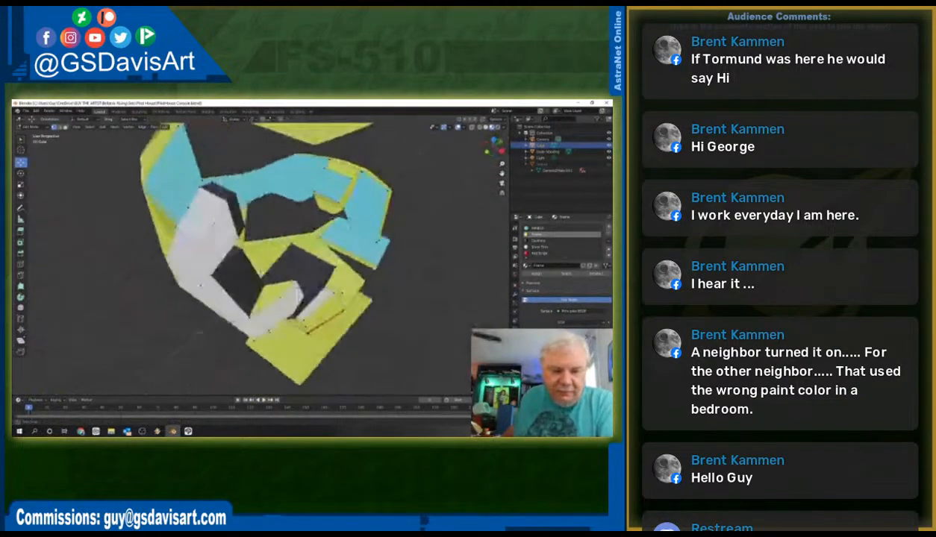
drag(200, 286, 387, 221)
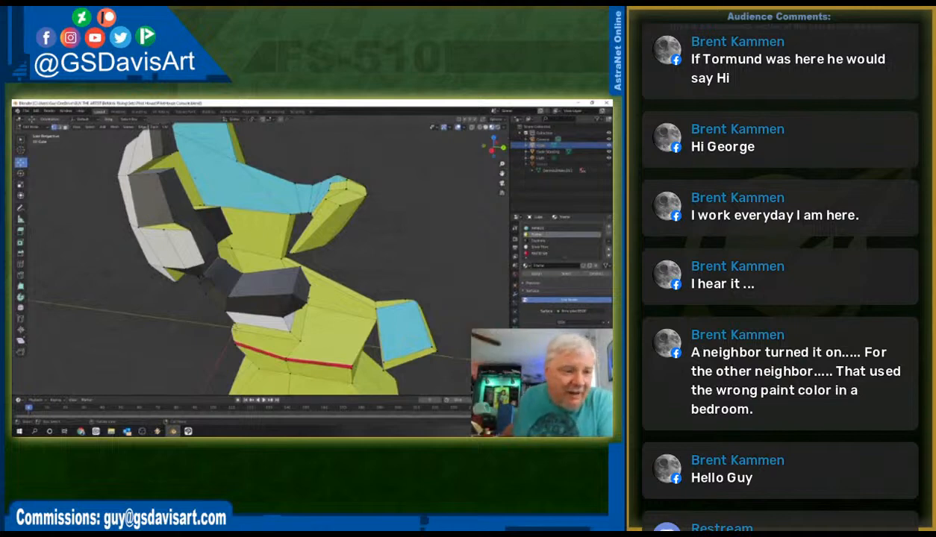
click(164, 126)
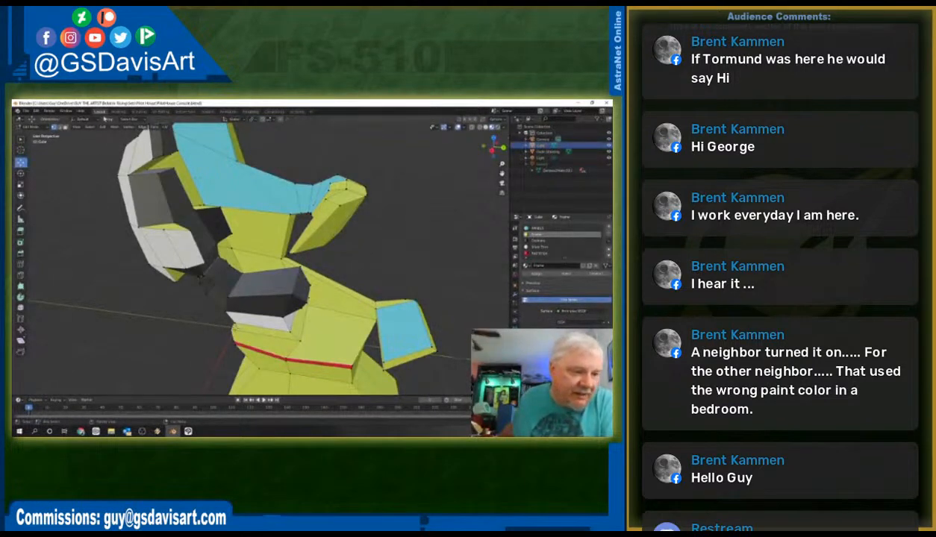
click(167, 113)
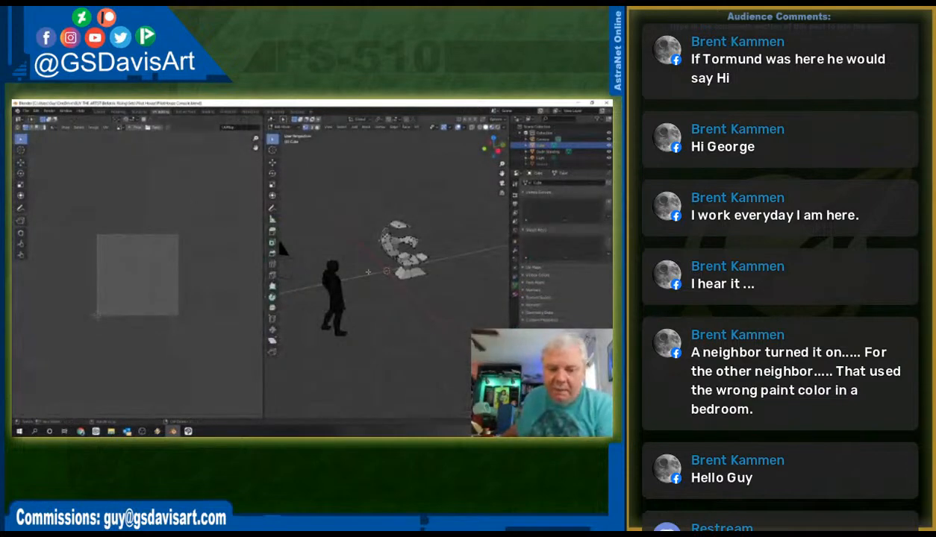
- Check the console mesh's UV maps in Object Mode and return to Edit Mode
click(282, 126)
click(287, 134)
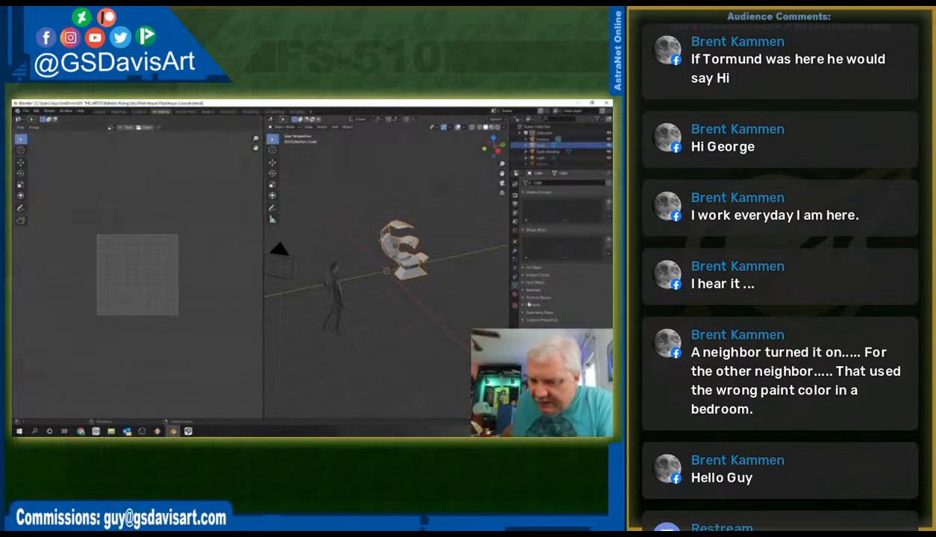
click(523, 268)
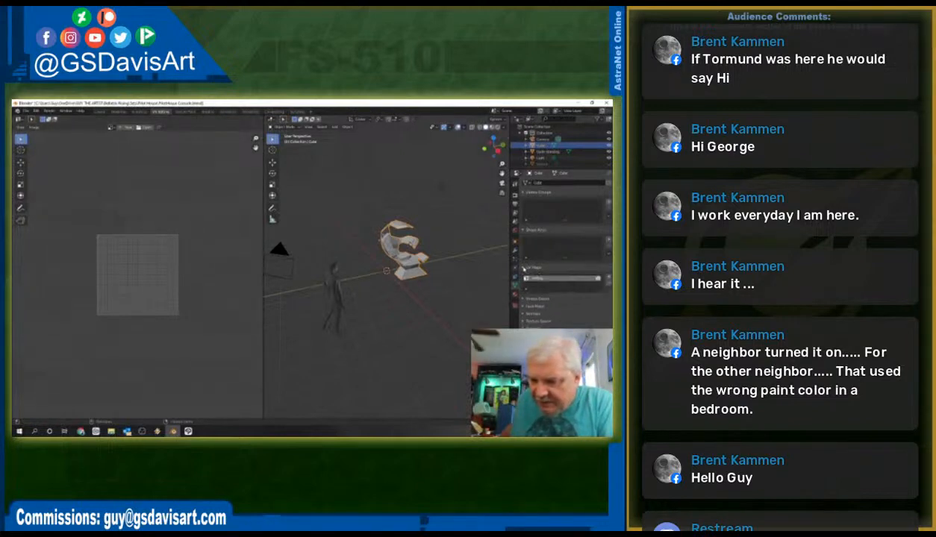
click(524, 267)
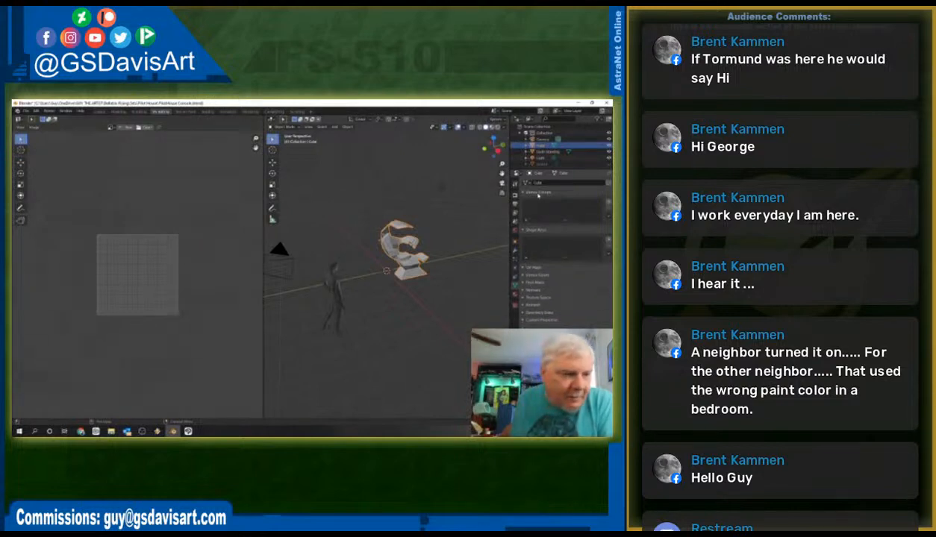
click(282, 127)
click(283, 137)
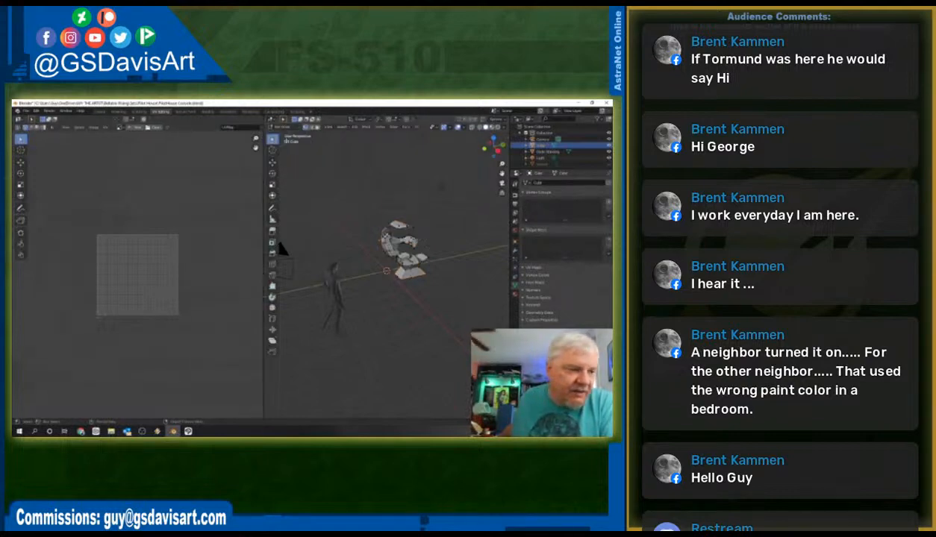
click(107, 127)
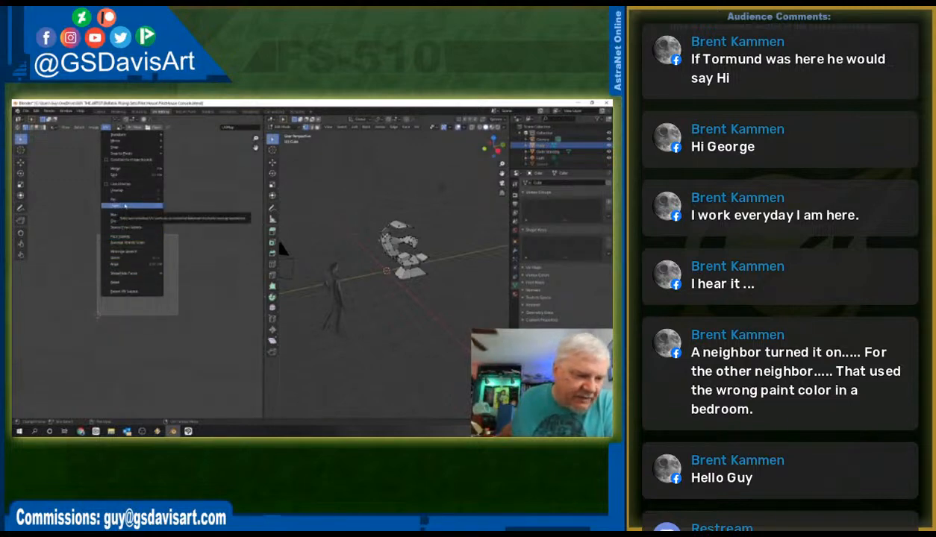
mouse_move(127, 174)
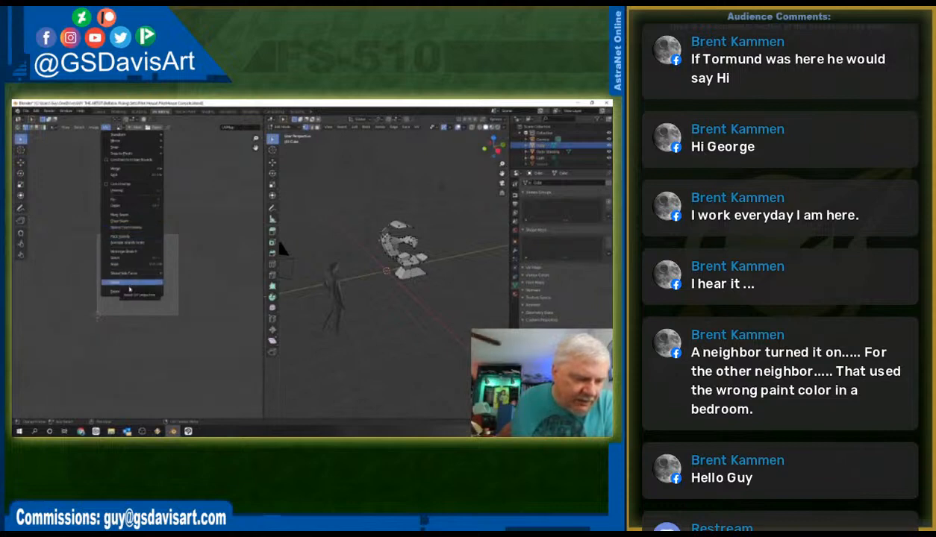
click(141, 195)
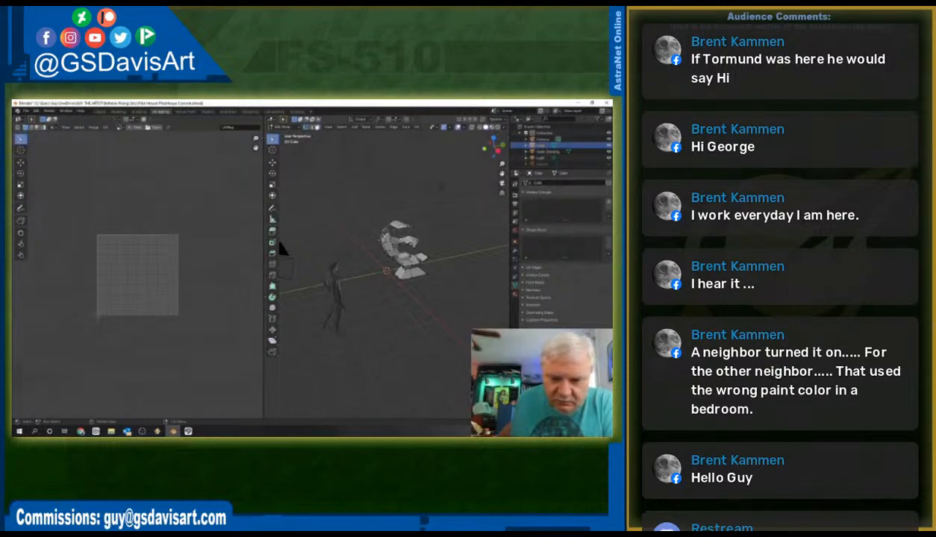
click(402, 236)
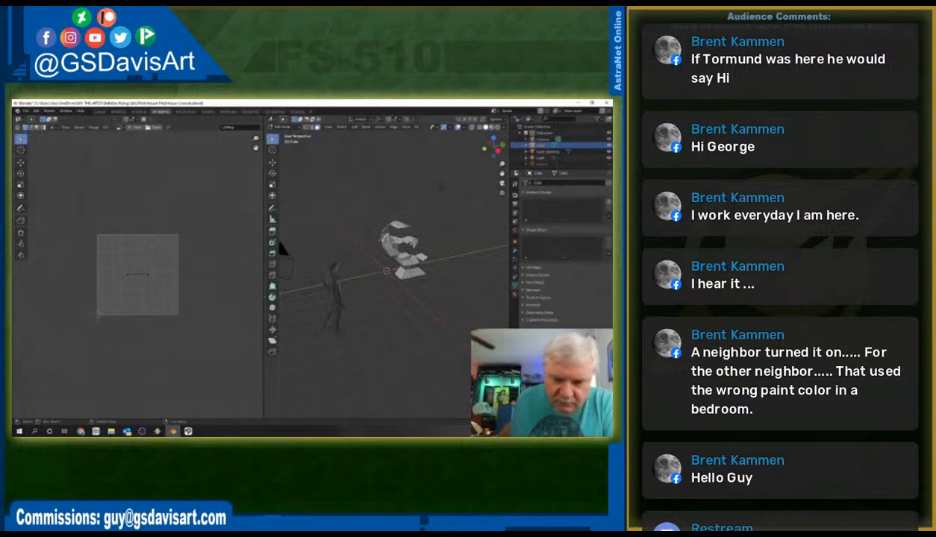
shift+click(382, 239)
shift+click(383, 237)
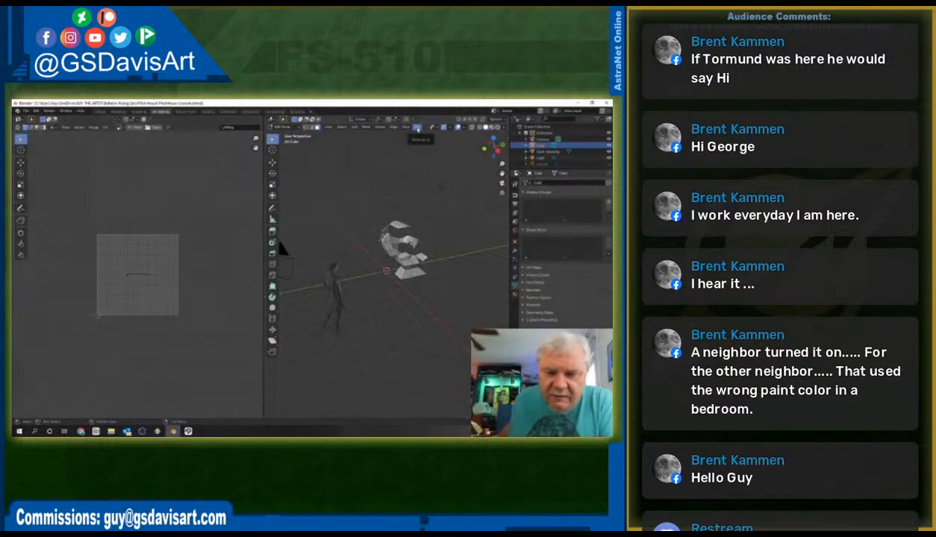
click(417, 128)
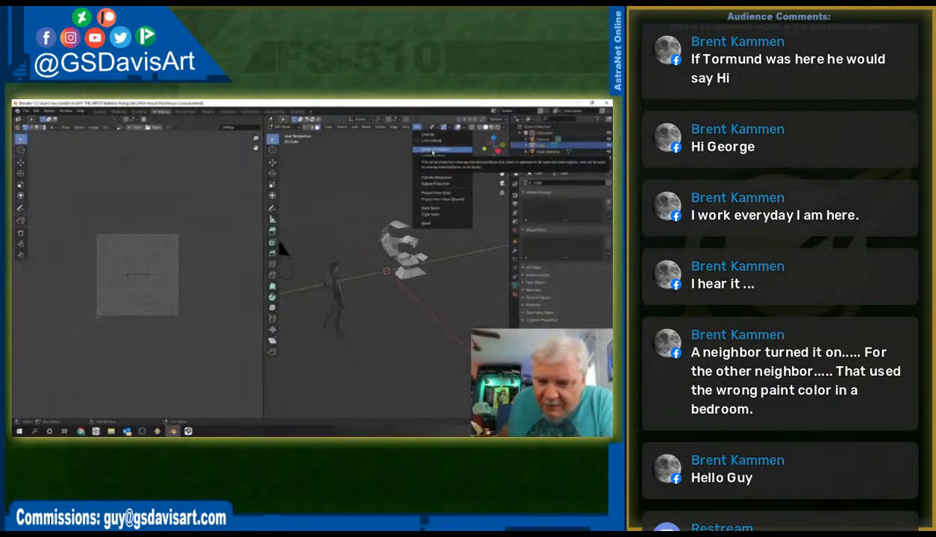
- Select all faces of the console mesh and unwrap them with Smart UV Project at its default settings
drag(364, 192, 443, 288)
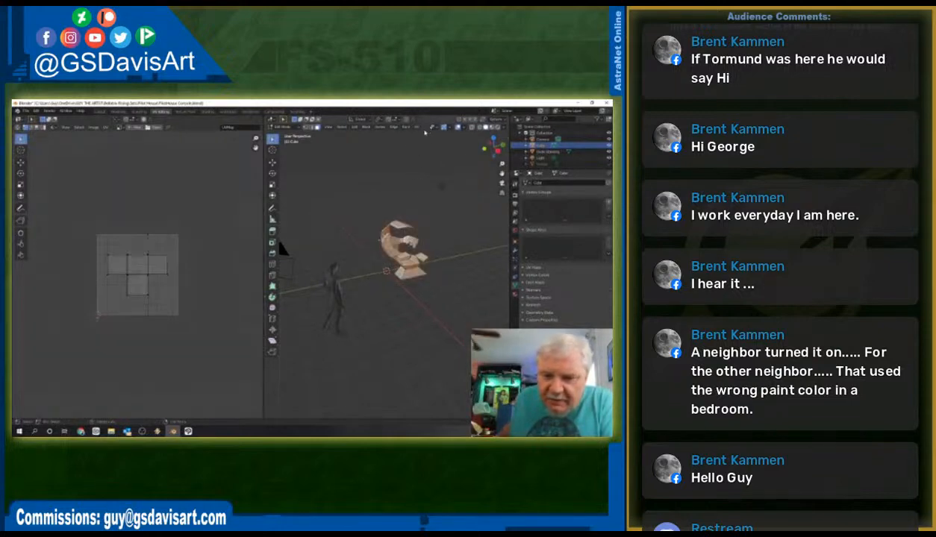
click(415, 126)
click(426, 151)
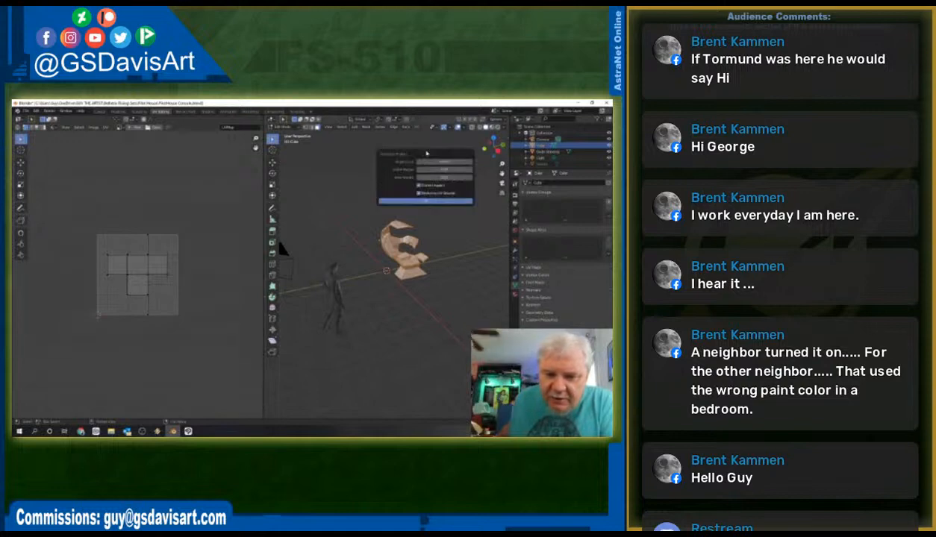
click(422, 202)
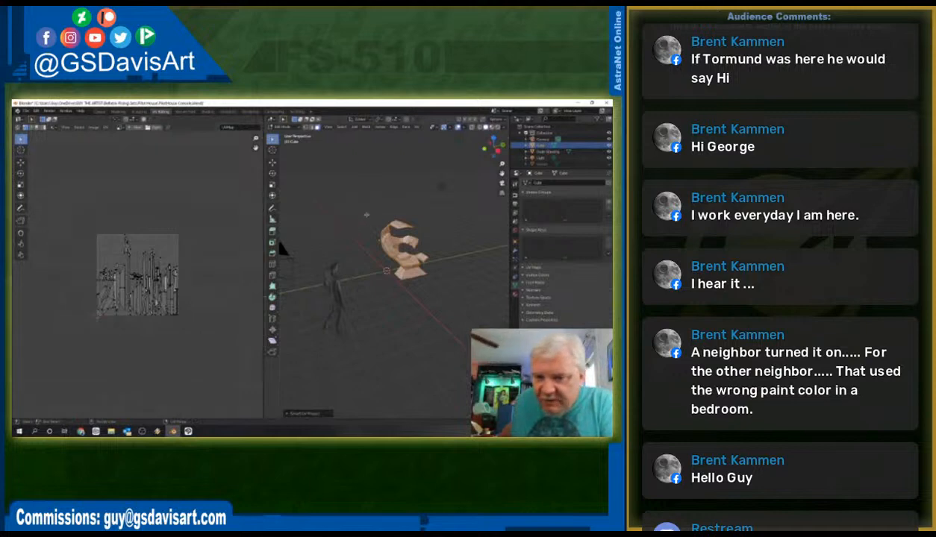
click(341, 127)
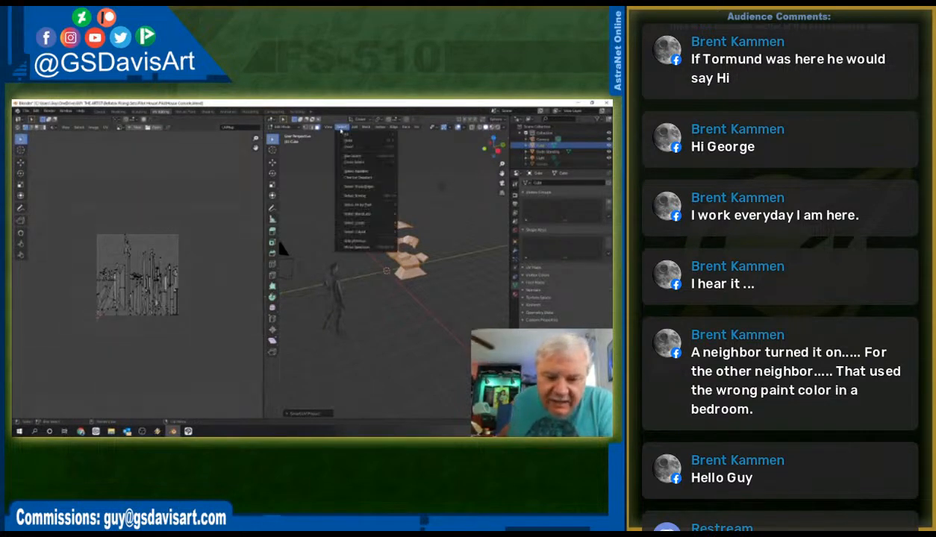
mouse_move(361, 206)
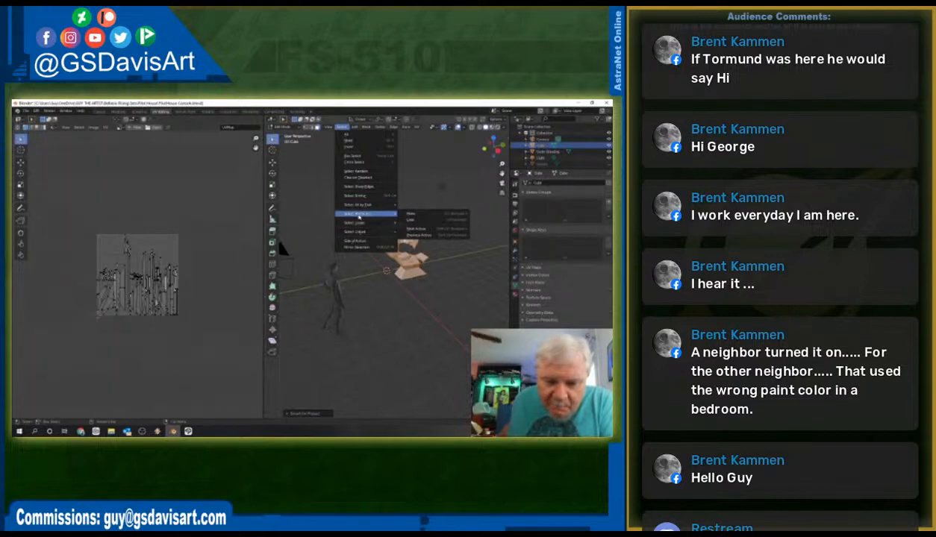
mouse_move(360, 197)
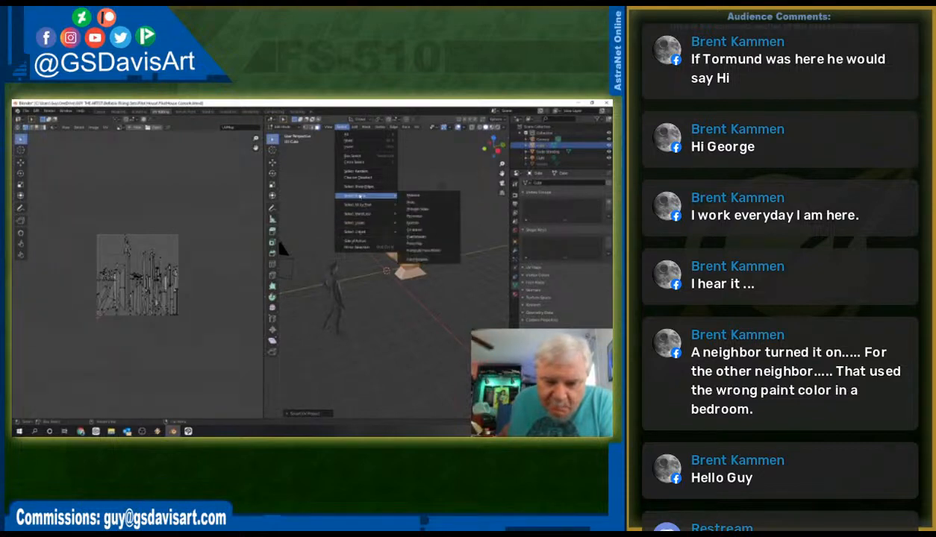
click(419, 195)
key(alt+a)
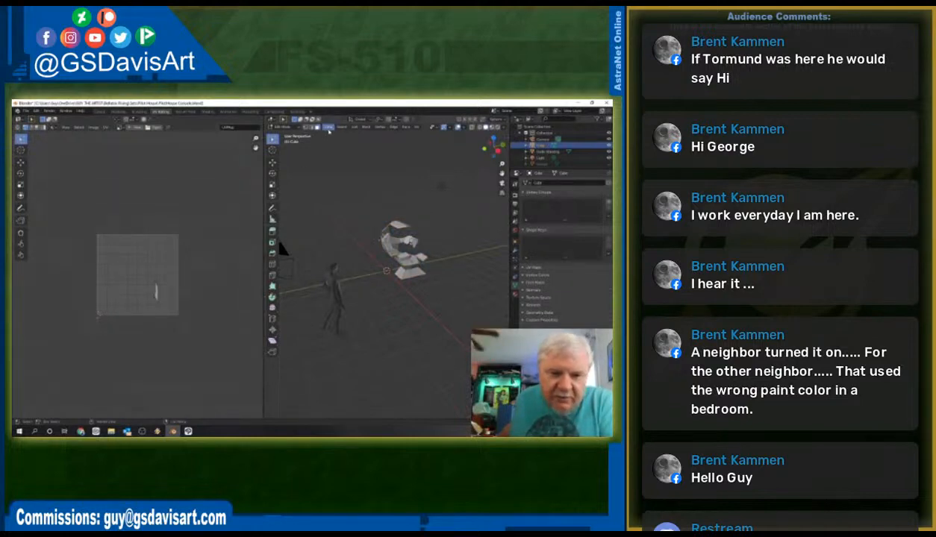
- Extend the selection to all faces of the console mesh sharing the selected face's material
click(341, 126)
mouse_move(351, 196)
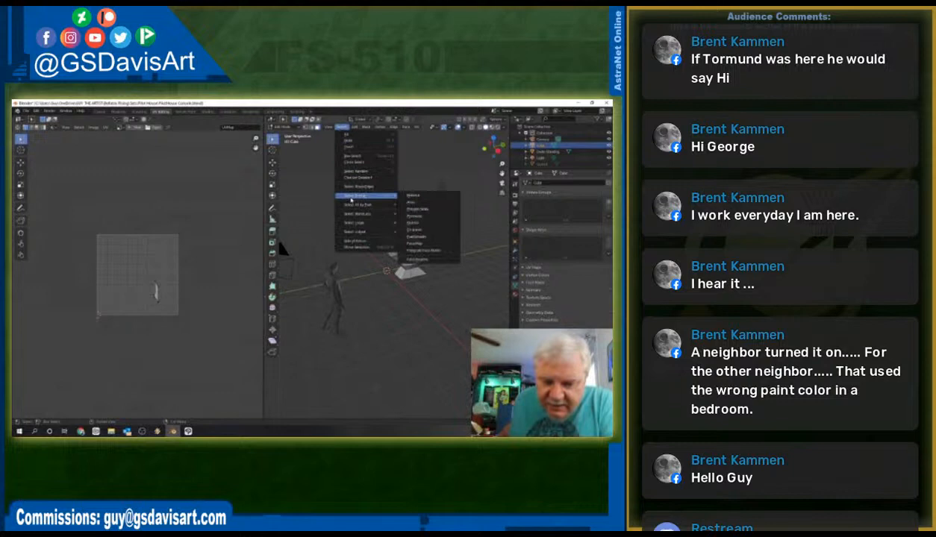
click(418, 196)
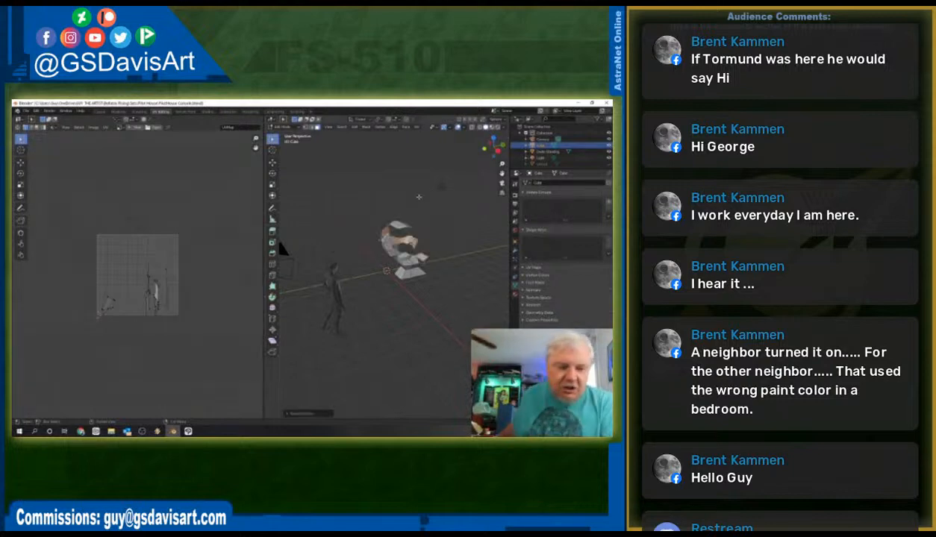
- Unwrap the selected same-material faces with Smart UV Project and select all their islands in the UV editor
click(411, 126)
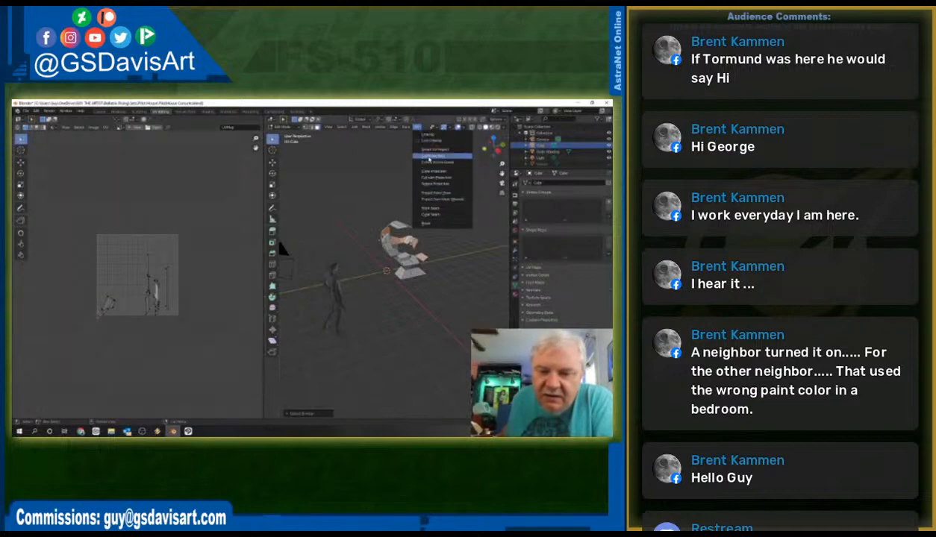
click(437, 154)
click(437, 201)
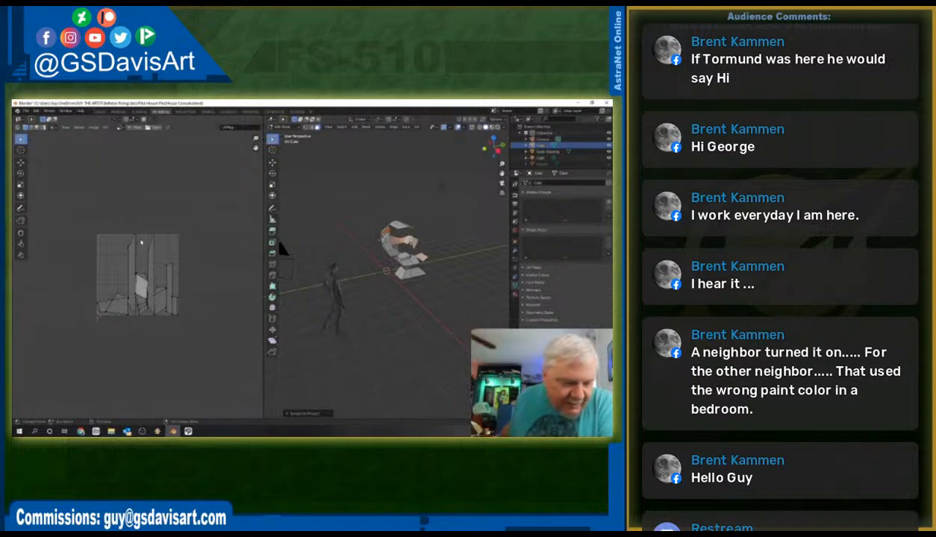
drag(81, 224, 197, 329)
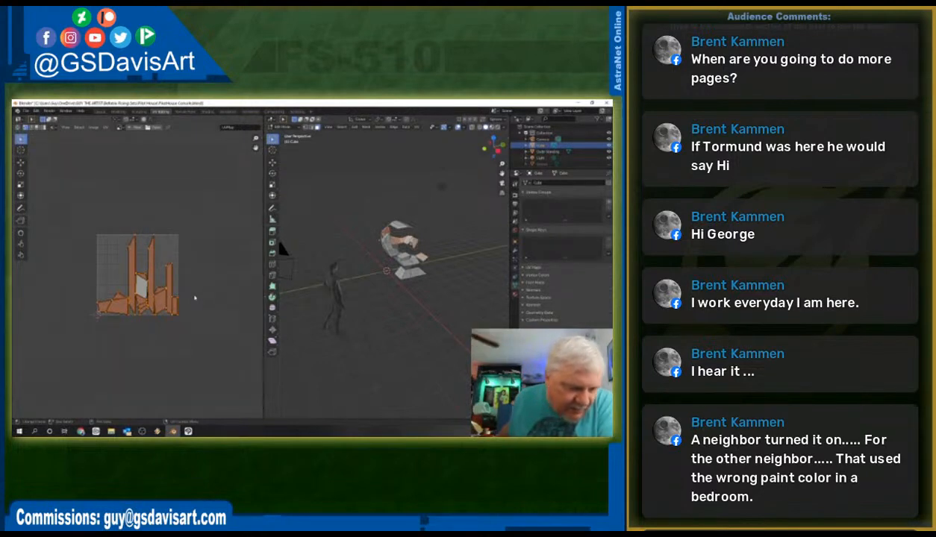
- Select the central UV island containing the active face and move it to the upper-left area of the UV square
scroll(149, 270, up, 2)
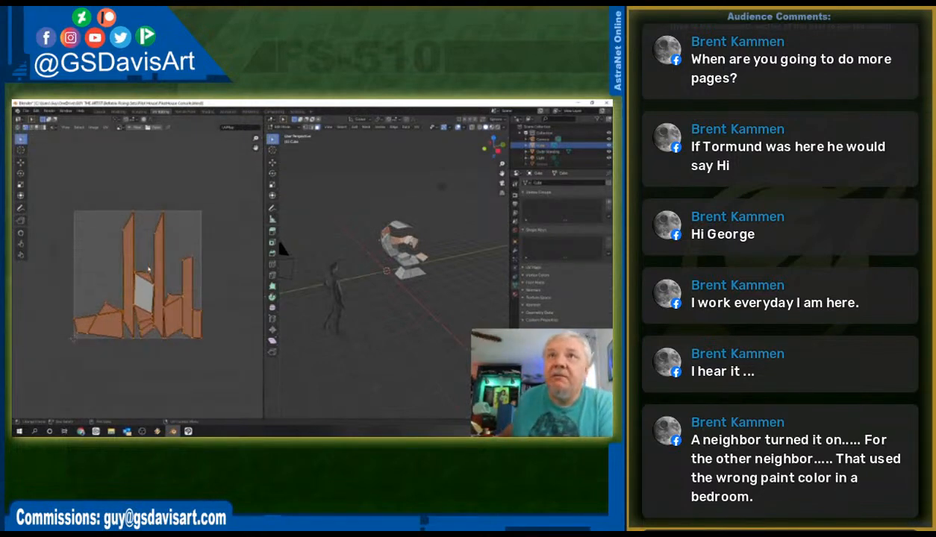
scroll(149, 269, up, 3)
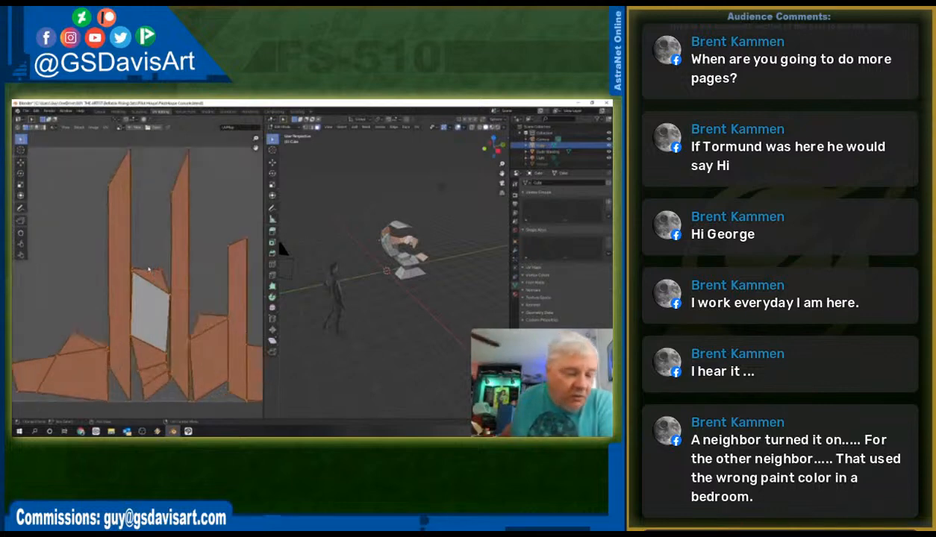
scroll(149, 269, down, 1)
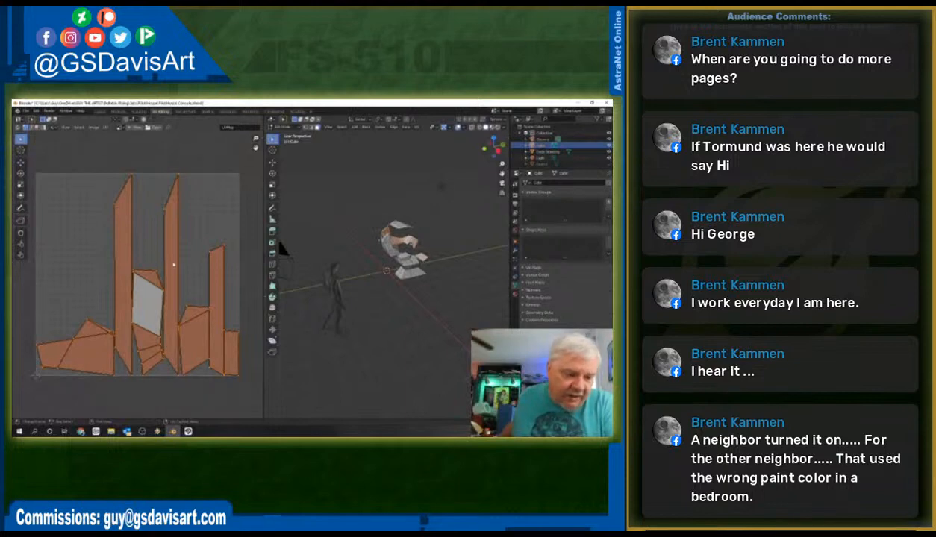
click(150, 308)
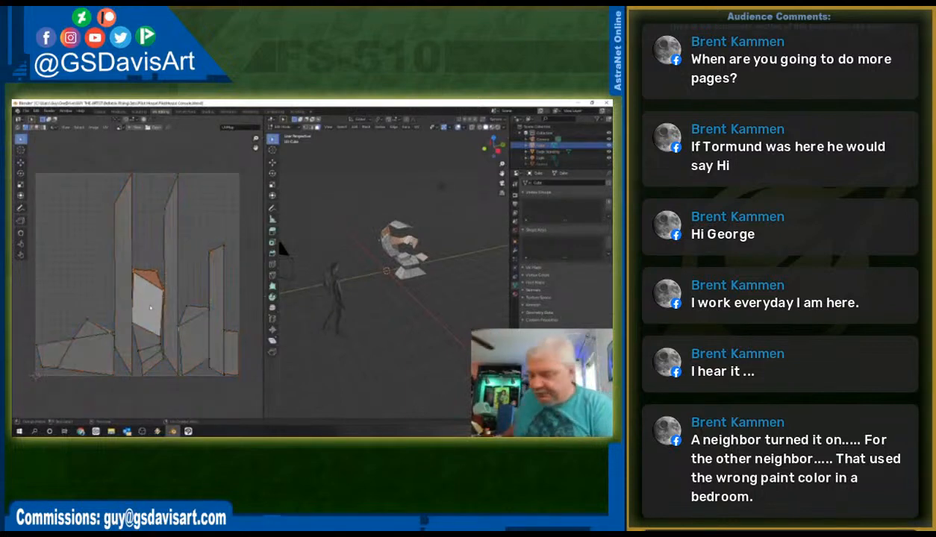
drag(124, 308, 137, 359)
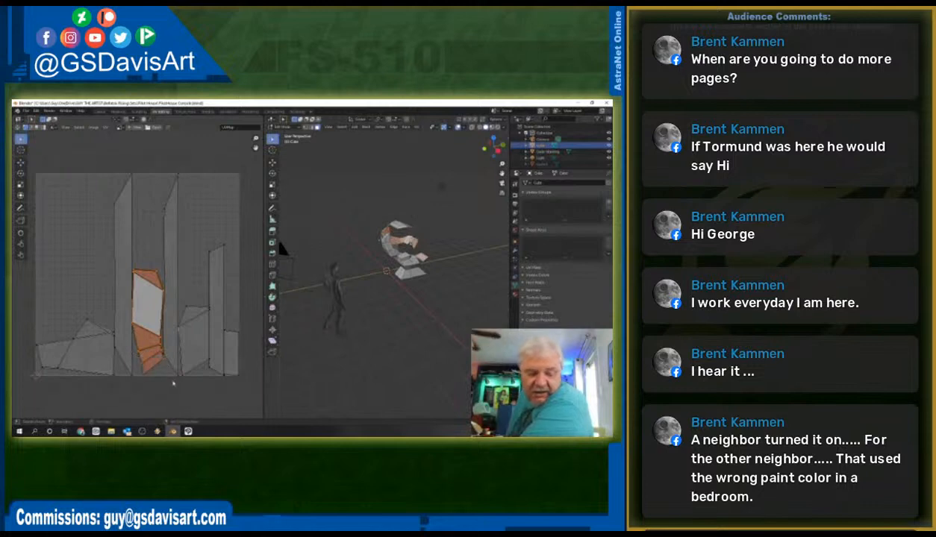
key(shift+space)
key(g)
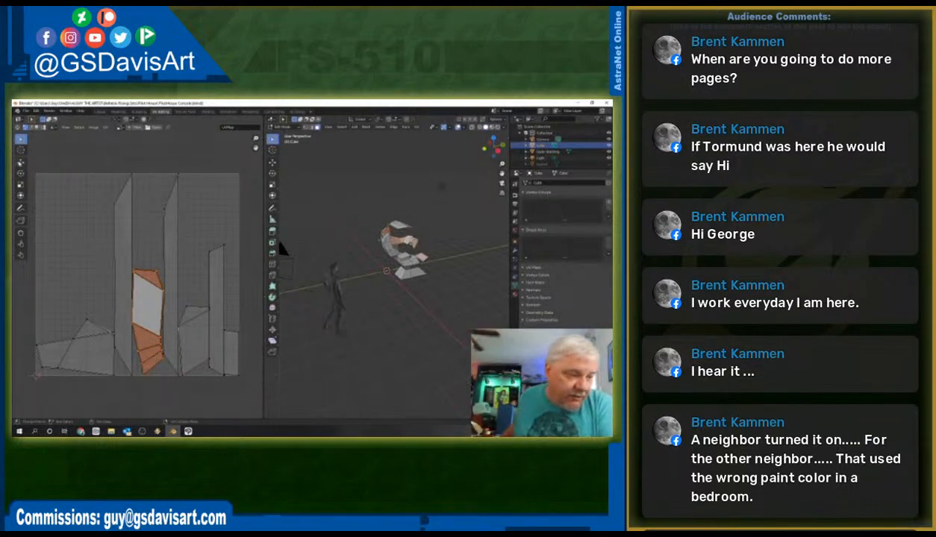
key(alt+a)
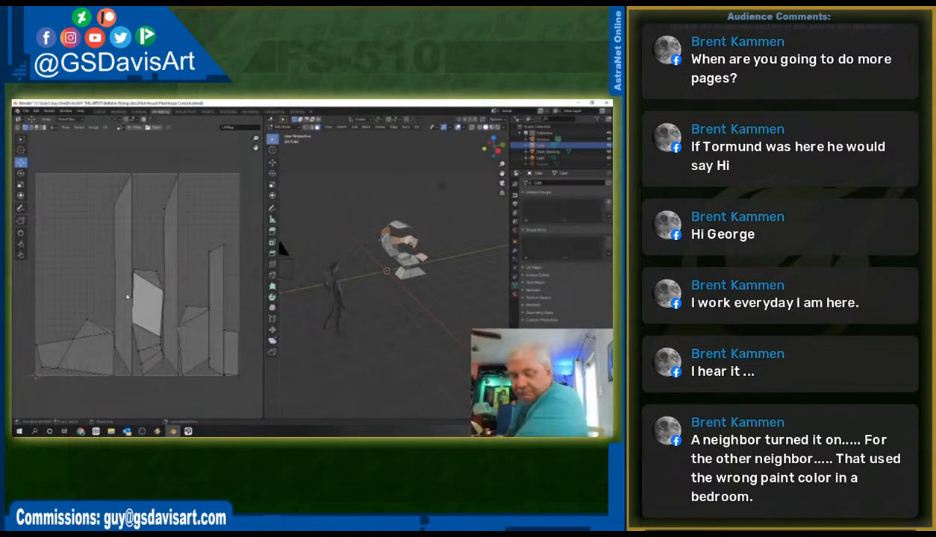
click(145, 314)
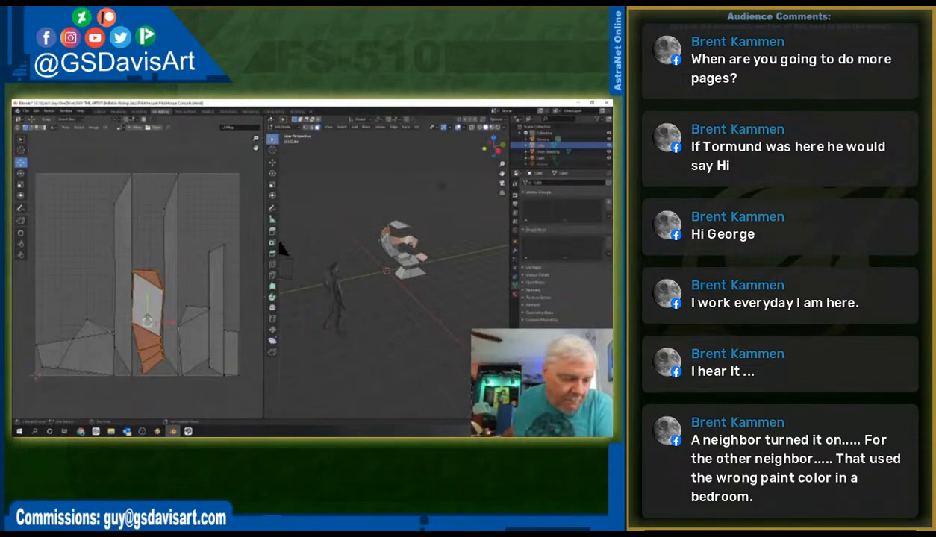
drag(148, 321, 64, 203)
- Rotate the selected island about a quarter turn so it lies horizontally, and park it above the UV square's left half
key(c)
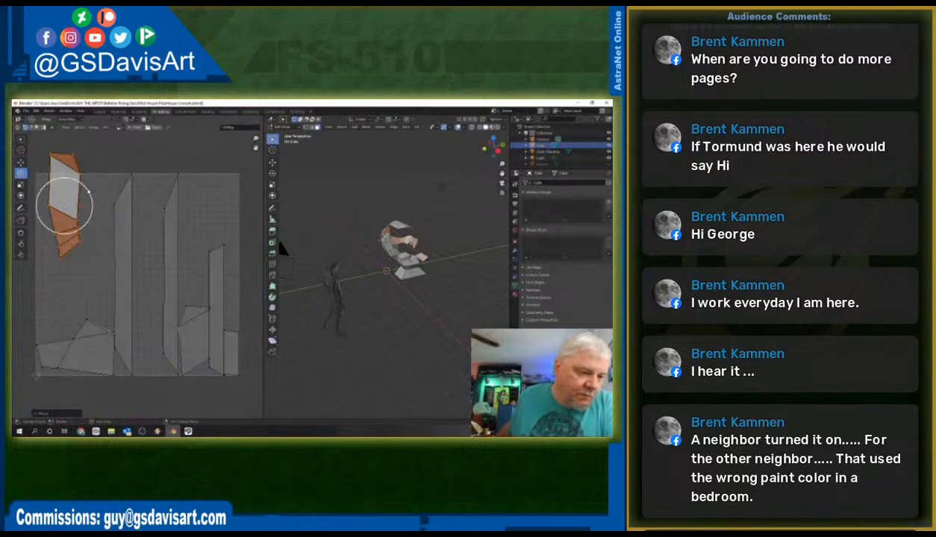
key(Escape)
key(r)
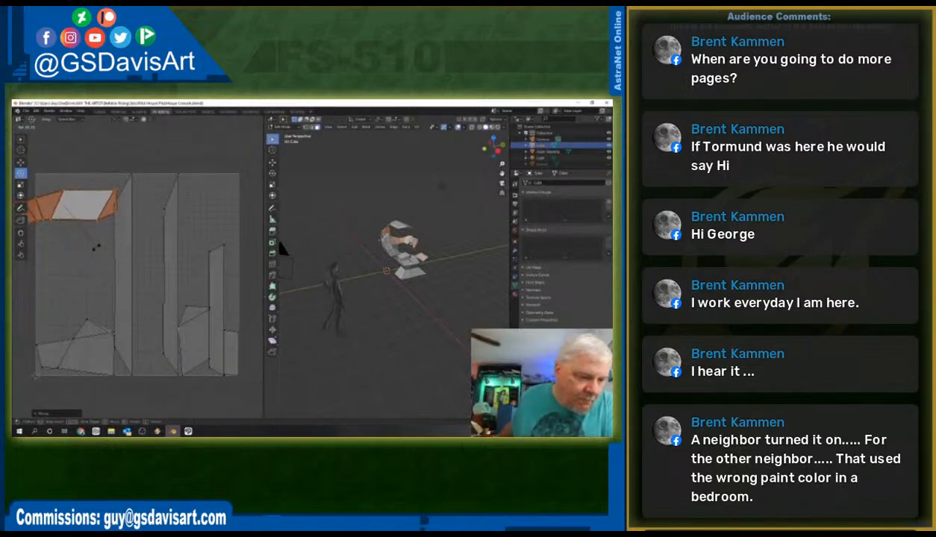
click(95, 249)
key(c)
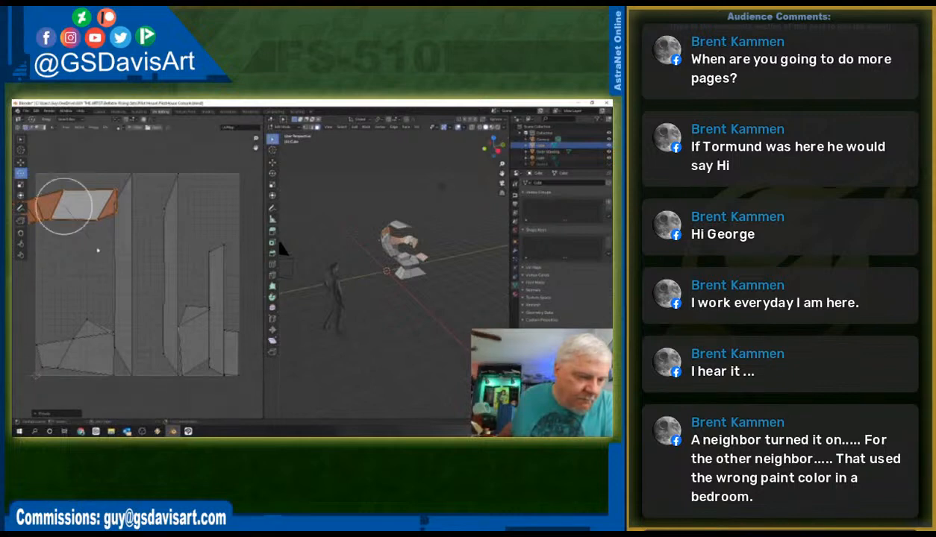
click(21, 163)
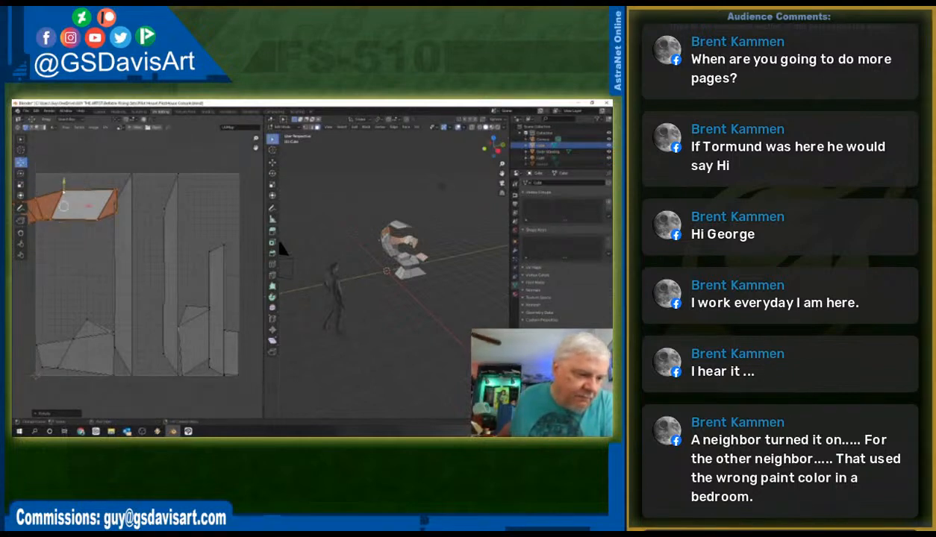
drag(66, 206, 87, 146)
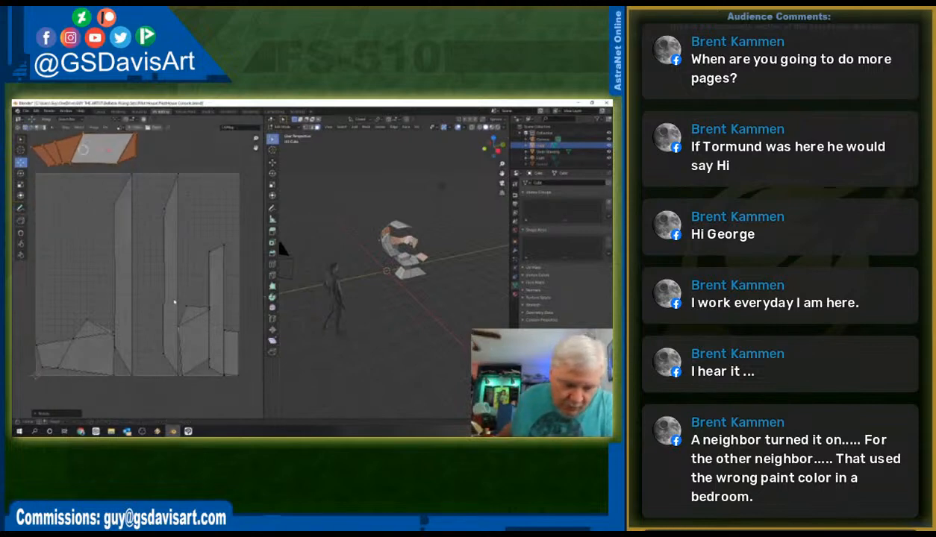
- Select the small island between the two strips at the UV square's lower right and move it up to the upper-right edge
drag(168, 290, 211, 364)
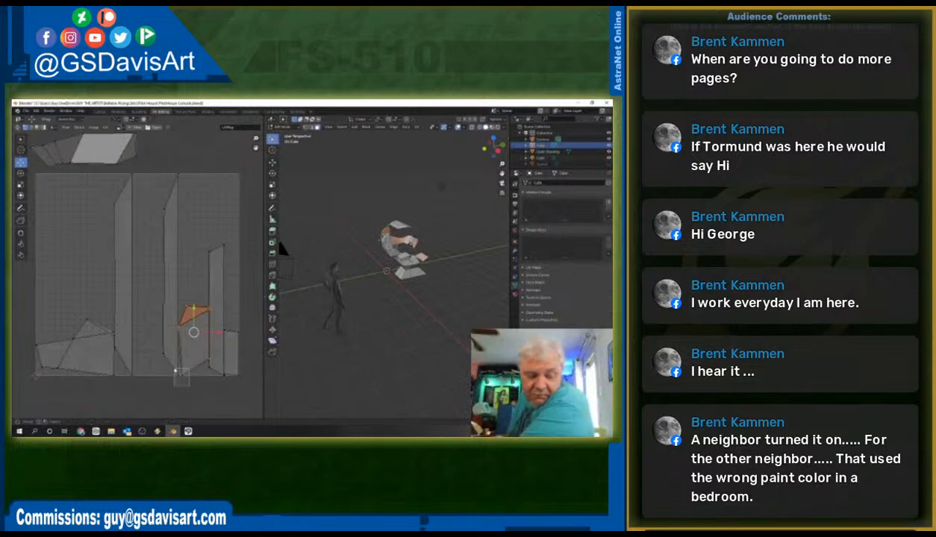
click(181, 368)
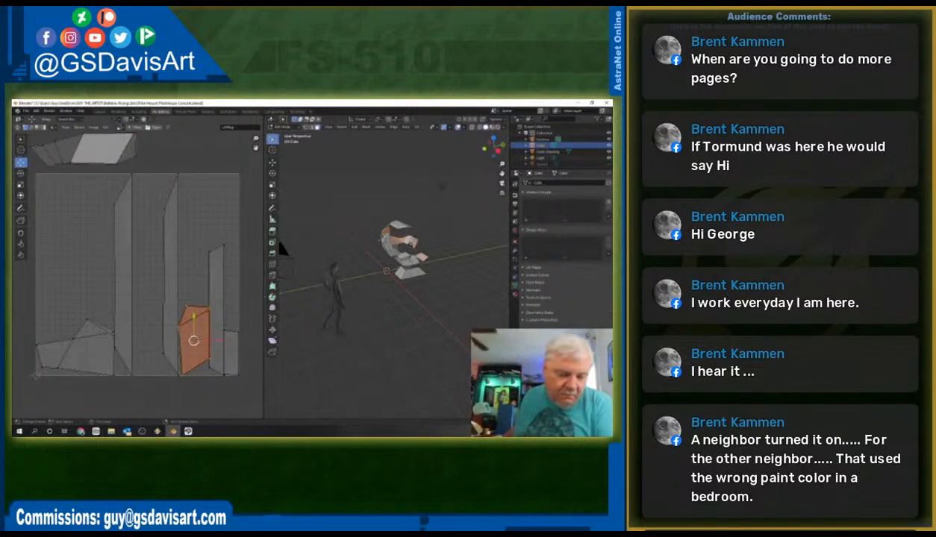
key(g)
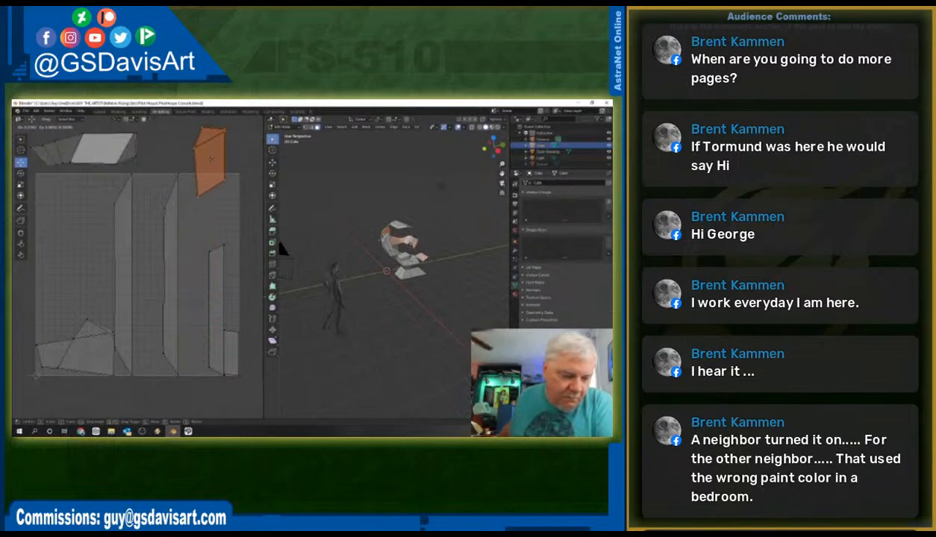
key(Return)
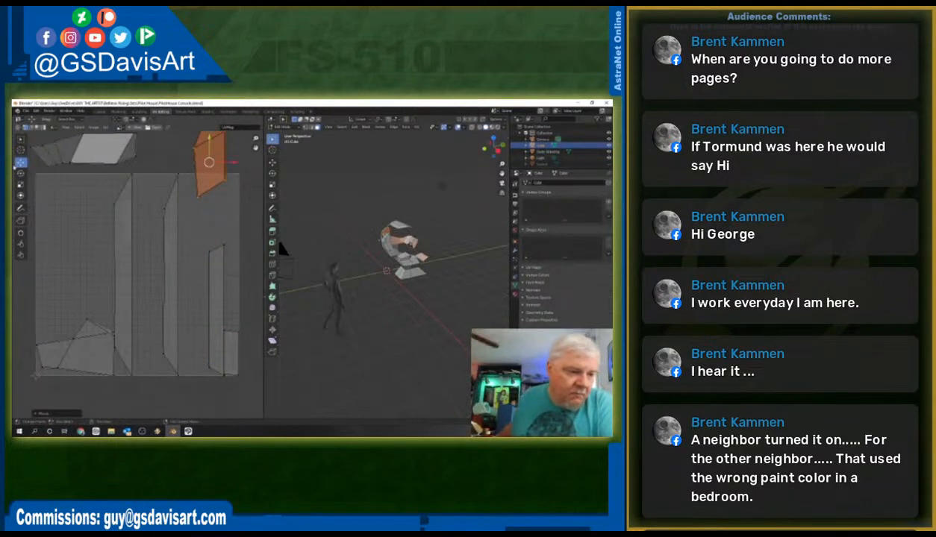
- Rotate this island about a quarter turn to lie horizontally and move it fully above the UV square's right side
click(21, 173)
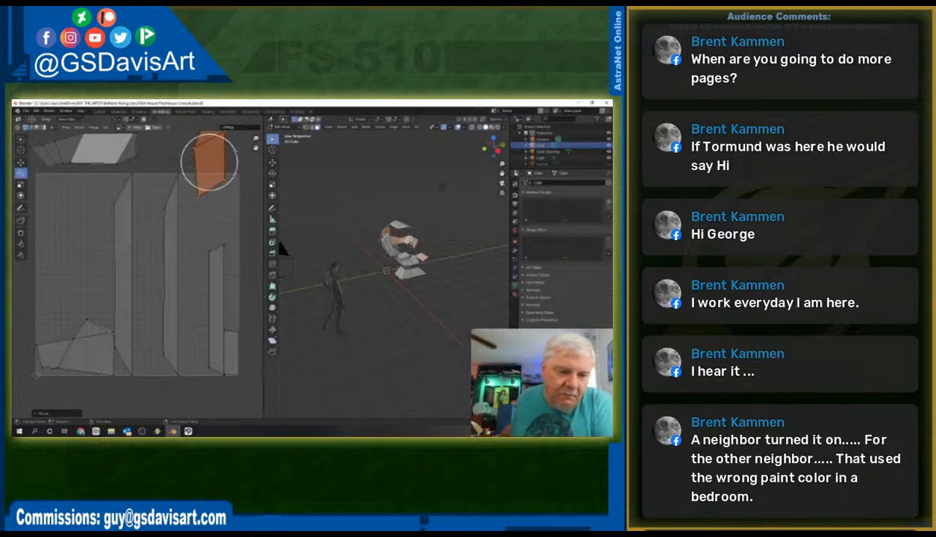
drag(235, 148, 200, 128)
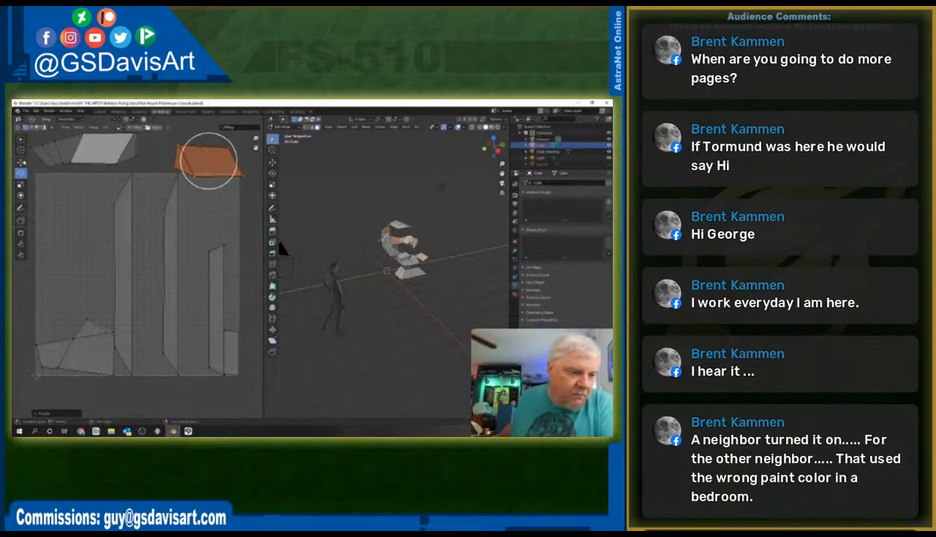
click(21, 162)
key(r)
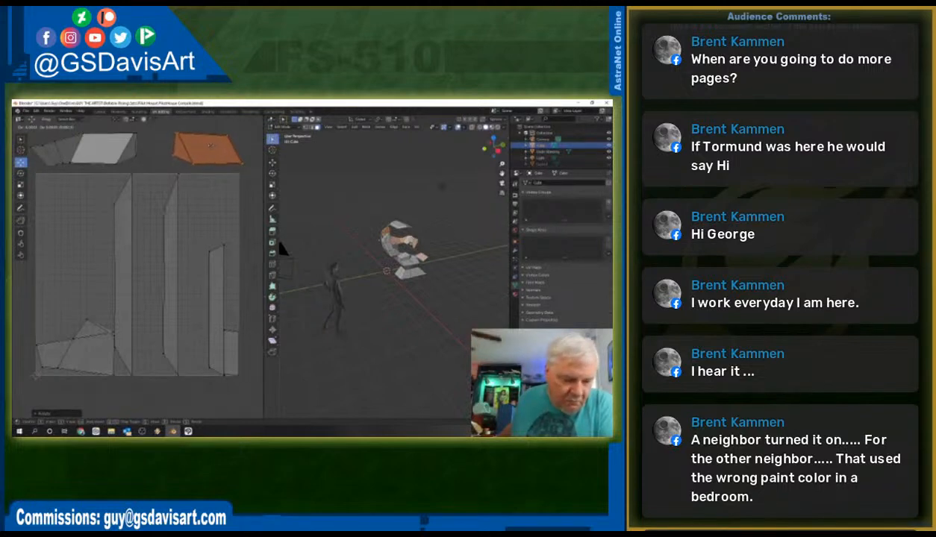
click(202, 179)
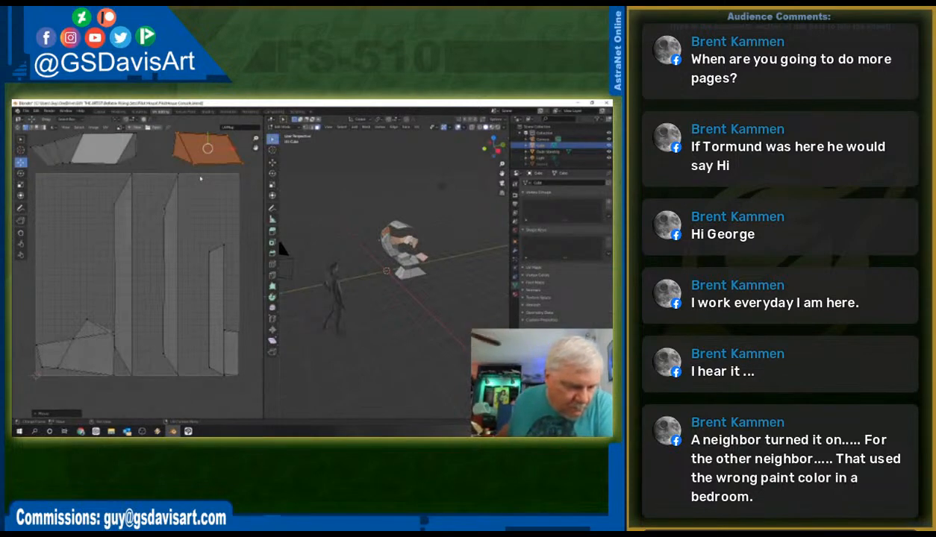
- Deselect the mesh faces and select only a single face in the middle of the console chair
drag(387, 286, 393, 246)
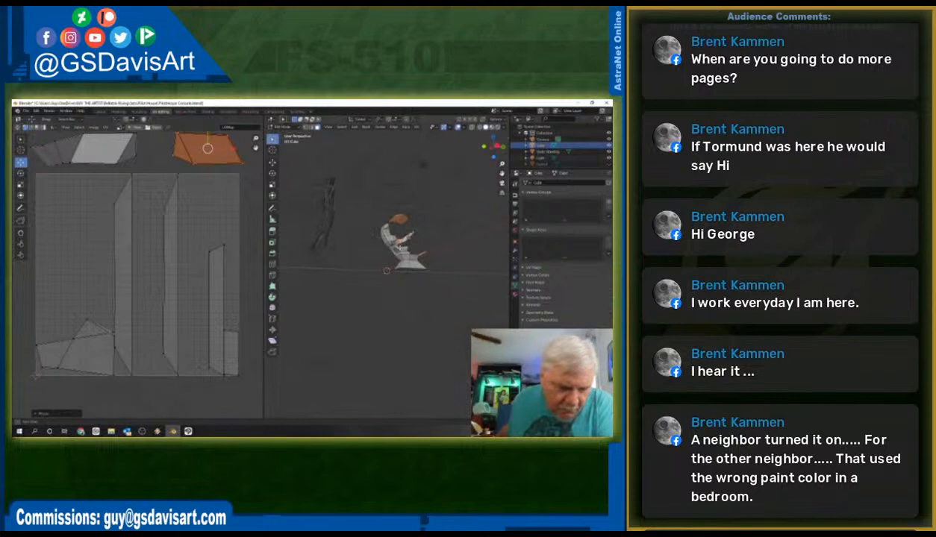
drag(399, 246, 422, 280)
click(434, 263)
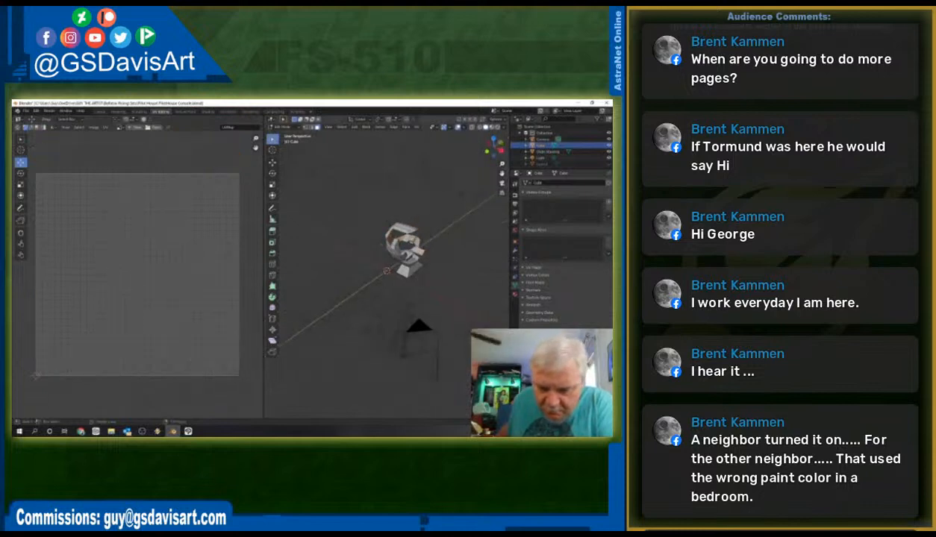
click(406, 238)
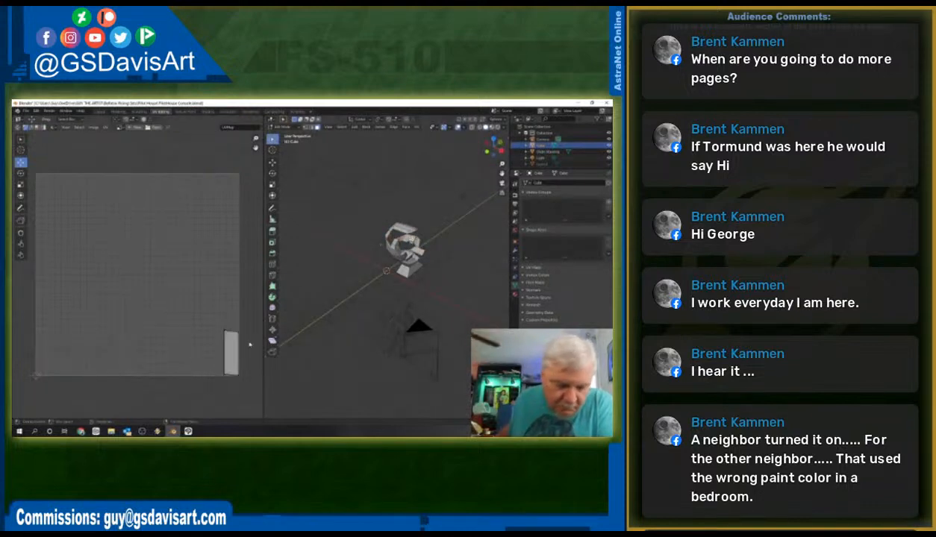
- Move the selected face's UV island to the middle of the UV square and rotate it about a quarter turn
drag(215, 312, 248, 387)
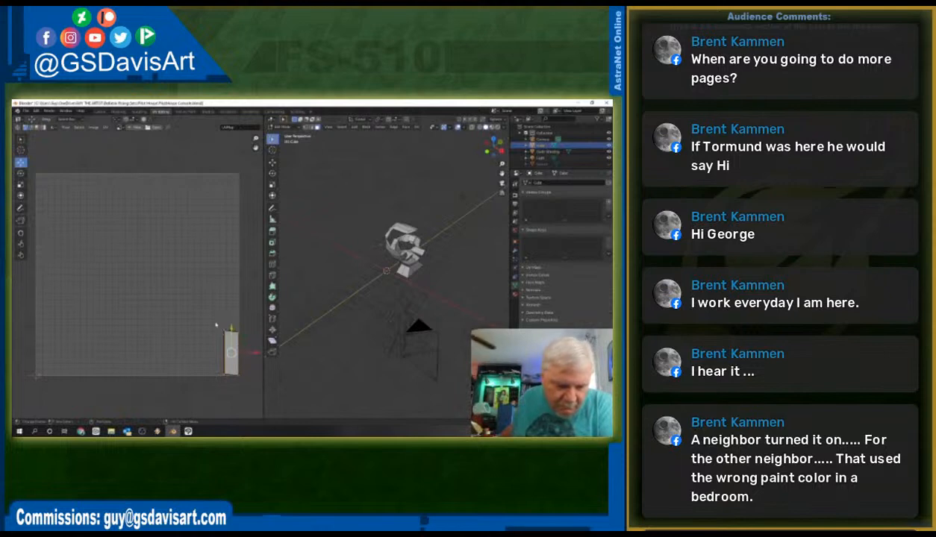
drag(231, 353, 141, 287)
click(21, 174)
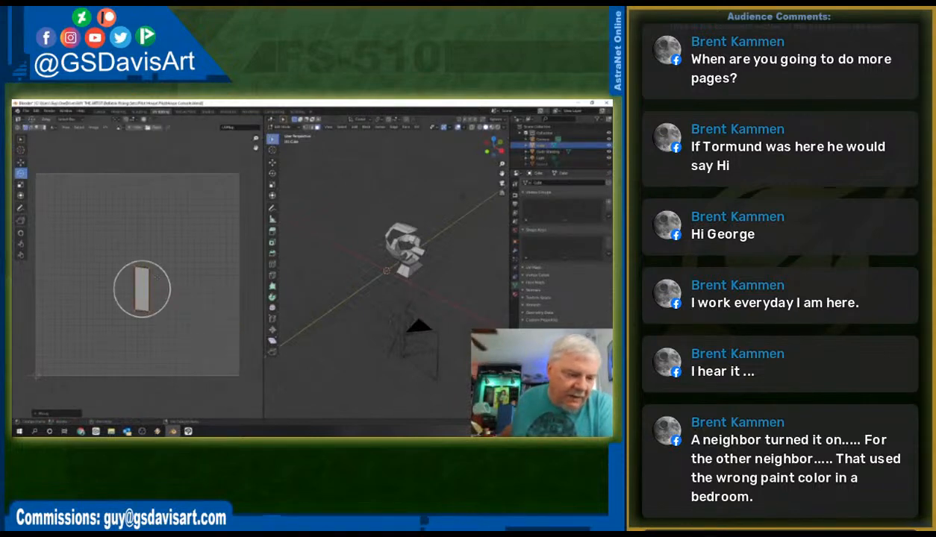
drag(160, 270, 165, 314)
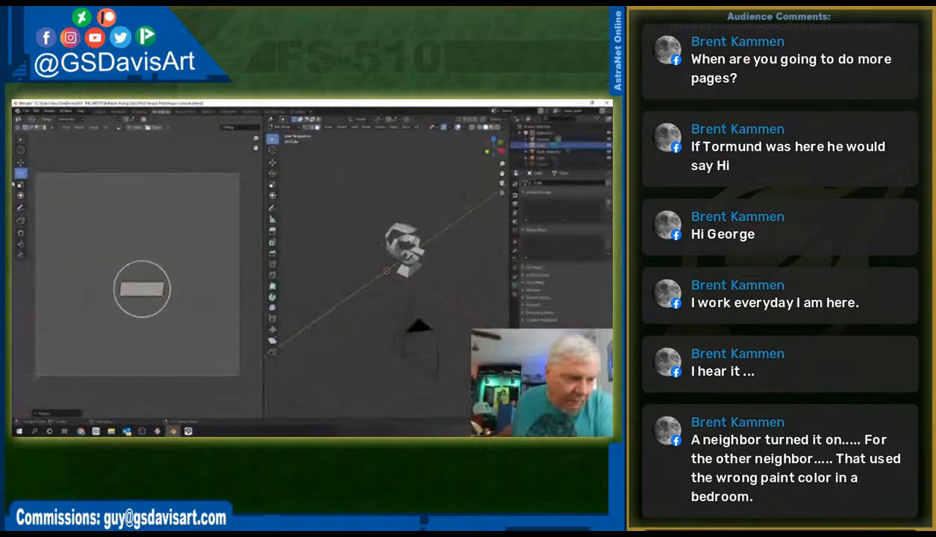
- Unwrap the selected console face again with Cube Projection
click(410, 127)
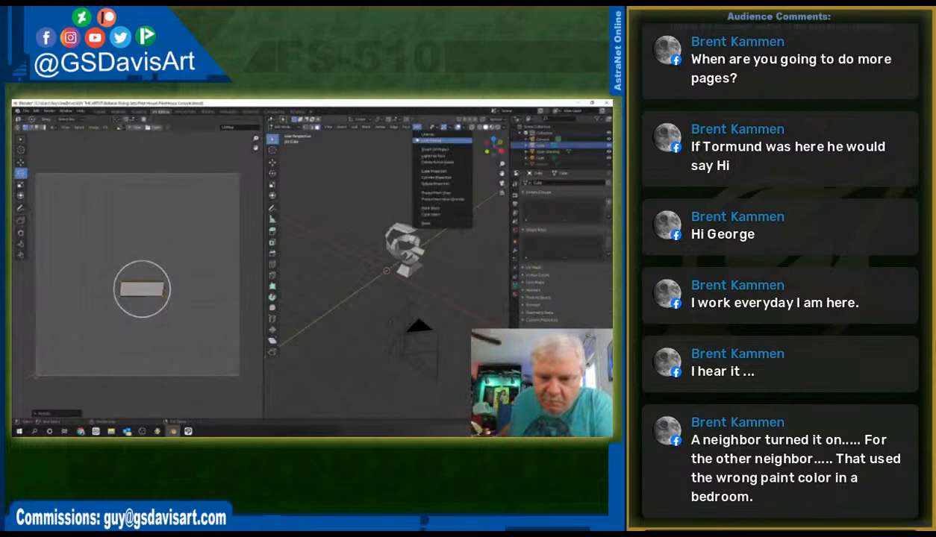
click(430, 172)
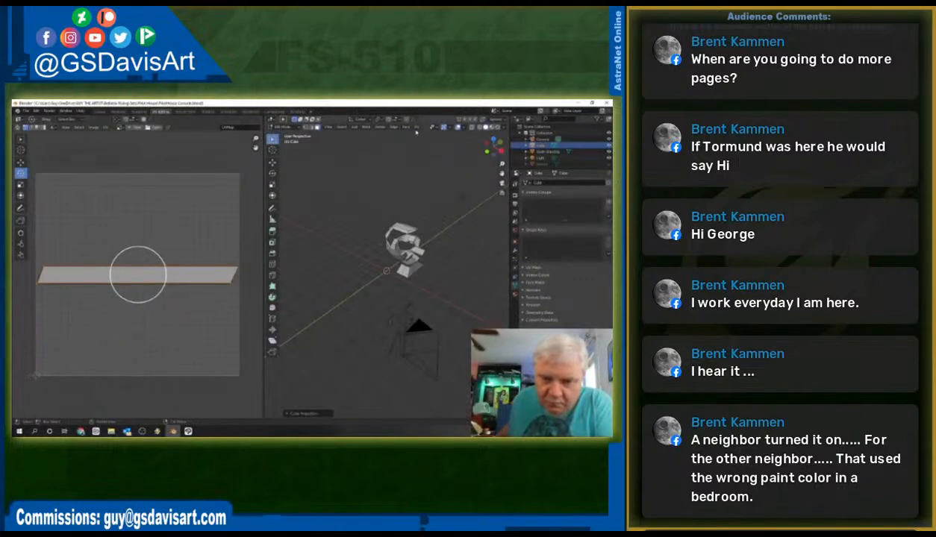
click(417, 127)
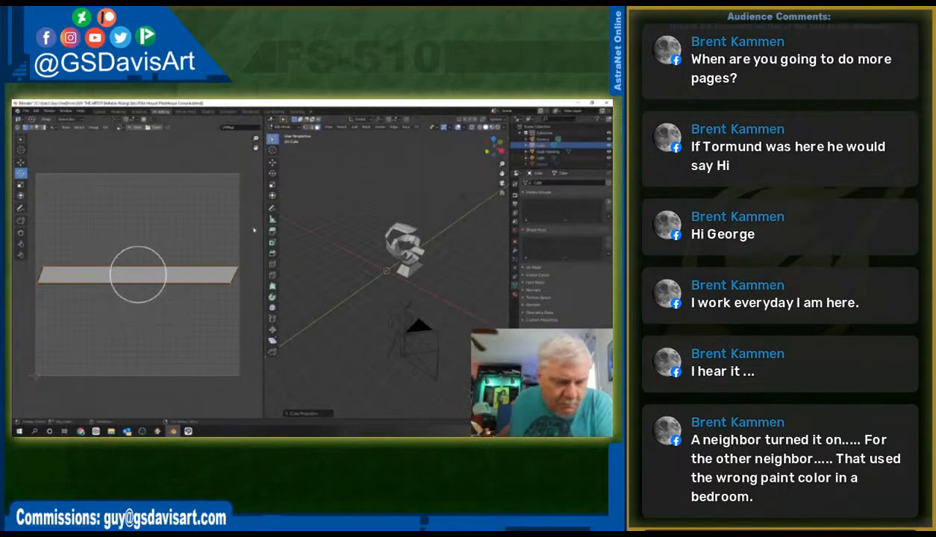
- Stretch the face's UV island vertically, moving its lower edge to the UV square's bottom and its upper edge toward the top
click(131, 282)
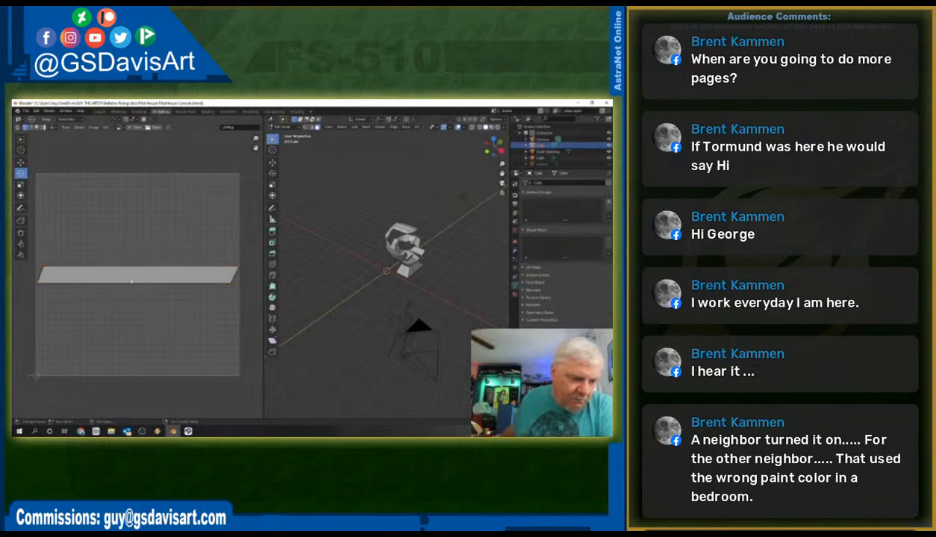
drag(30, 294, 232, 276)
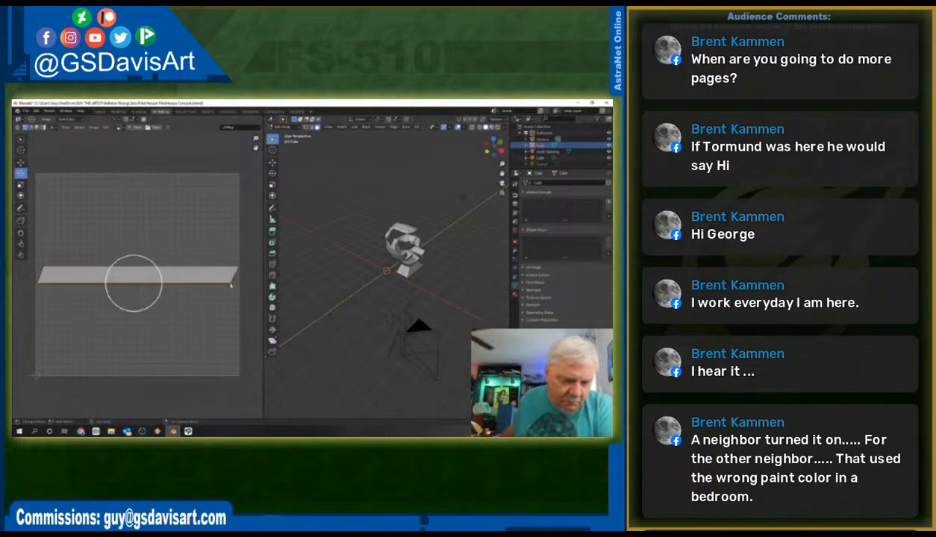
click(20, 162)
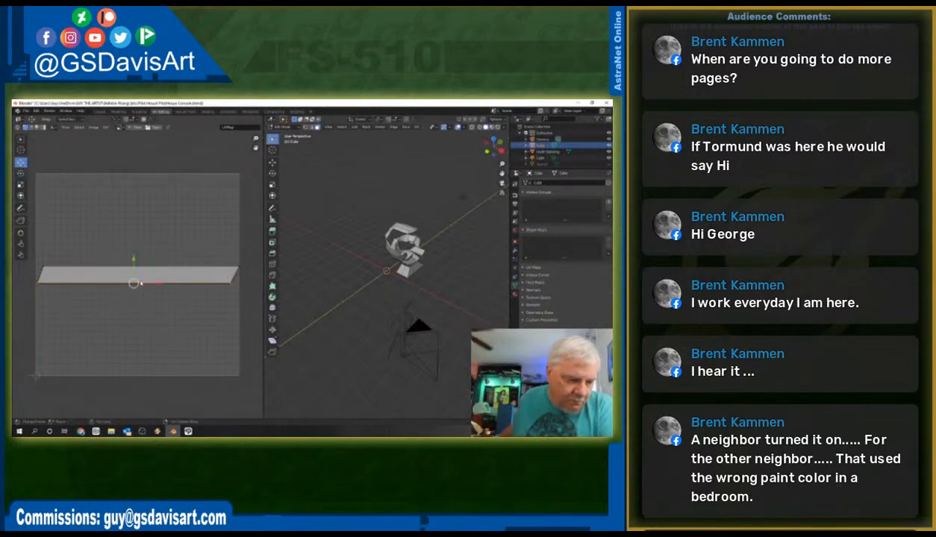
drag(133, 283, 146, 376)
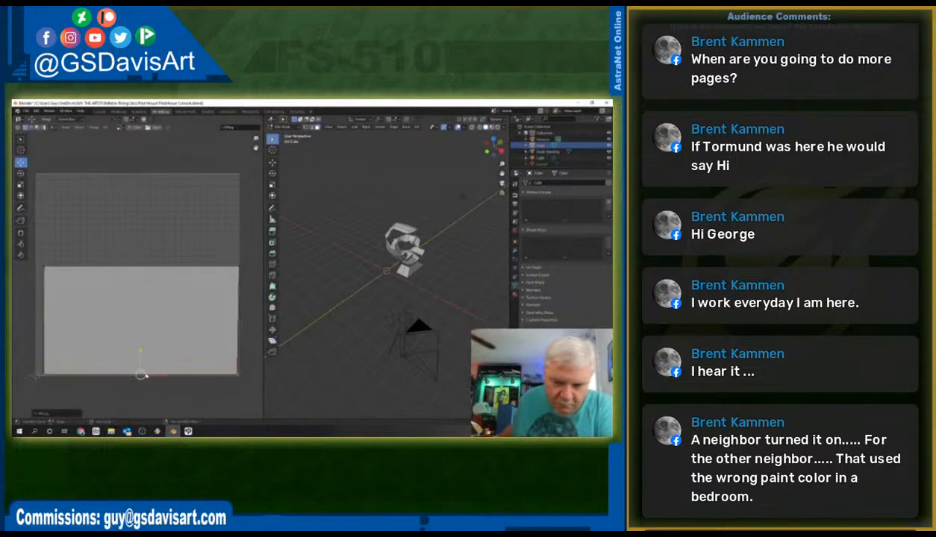
drag(38, 252, 248, 274)
drag(139, 257, 141, 207)
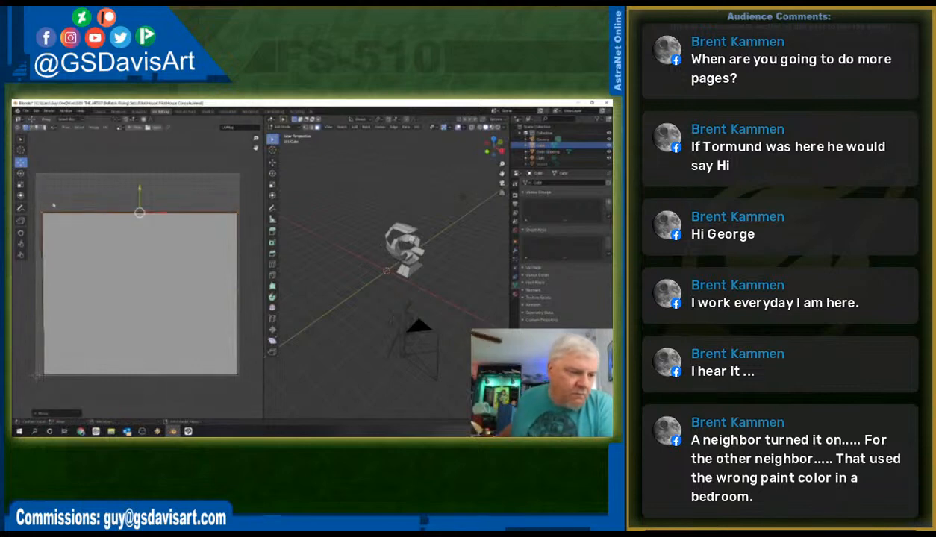
- Scale the whole stretched face's UV island down to a small square and move it out past the UV square's left edge
drag(54, 206, 246, 390)
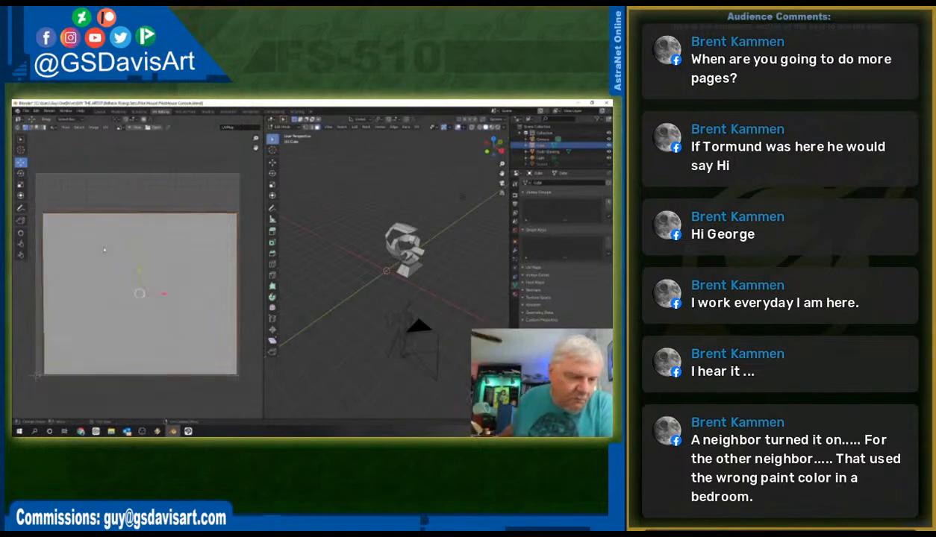
click(20, 173)
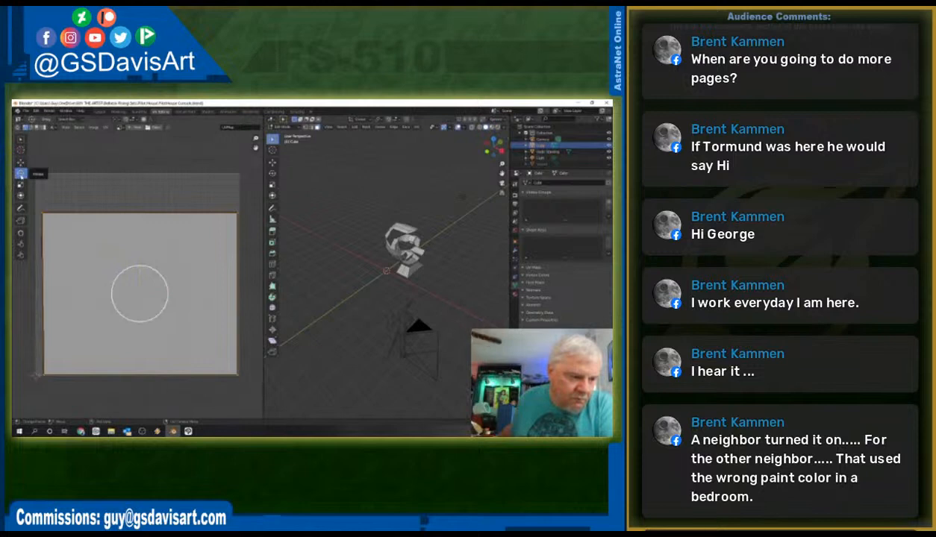
click(20, 185)
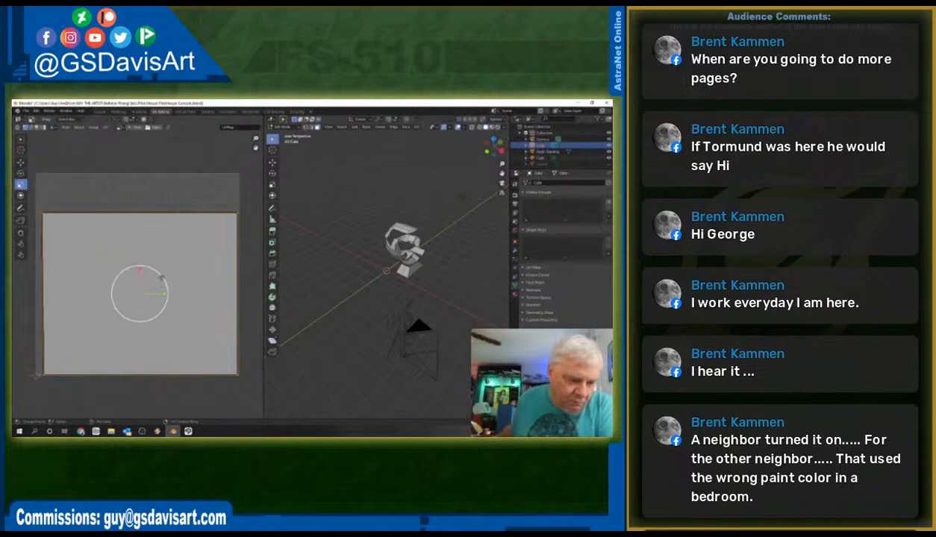
drag(161, 278, 141, 294)
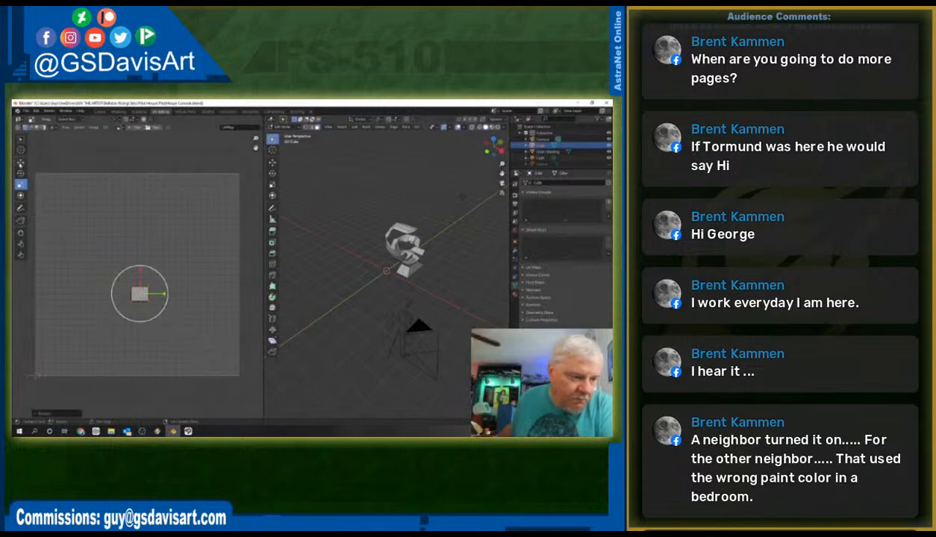
click(21, 163)
drag(140, 293, 23, 287)
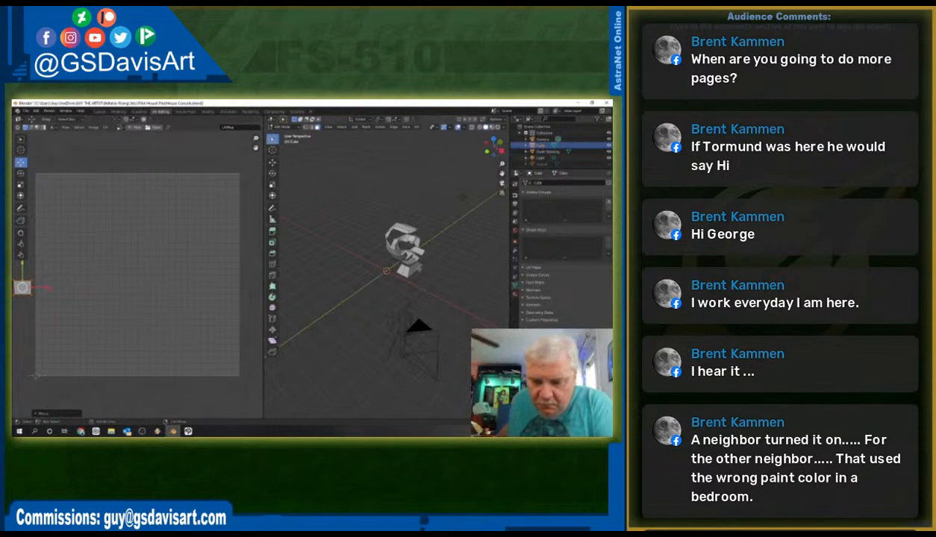
- Select another console chair face and rotate its narrow upright UV island a quarter turn so it lies horizontally
click(409, 254)
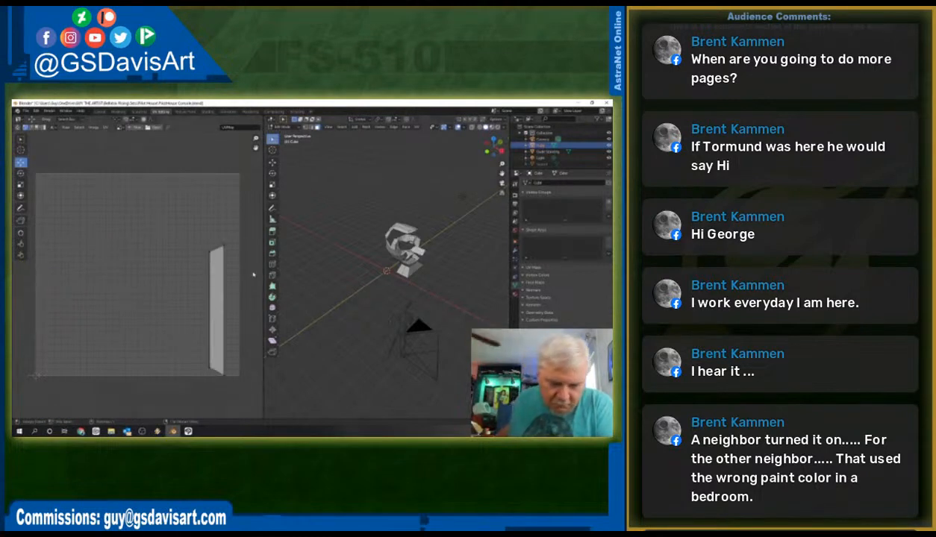
drag(195, 226, 236, 378)
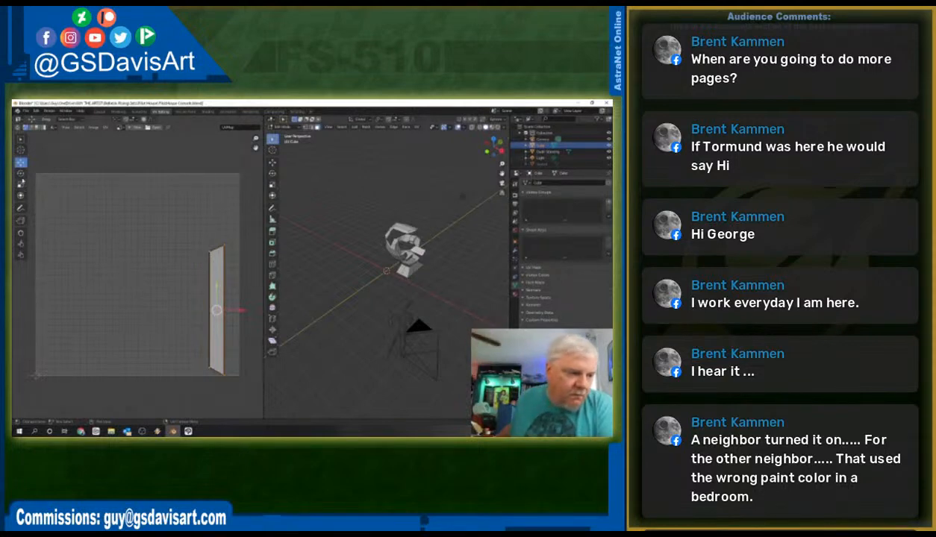
click(20, 173)
mouse_move(222, 288)
mouse_down()
mouse_move(240, 299)
mouse_move(246, 327)
mouse_up()
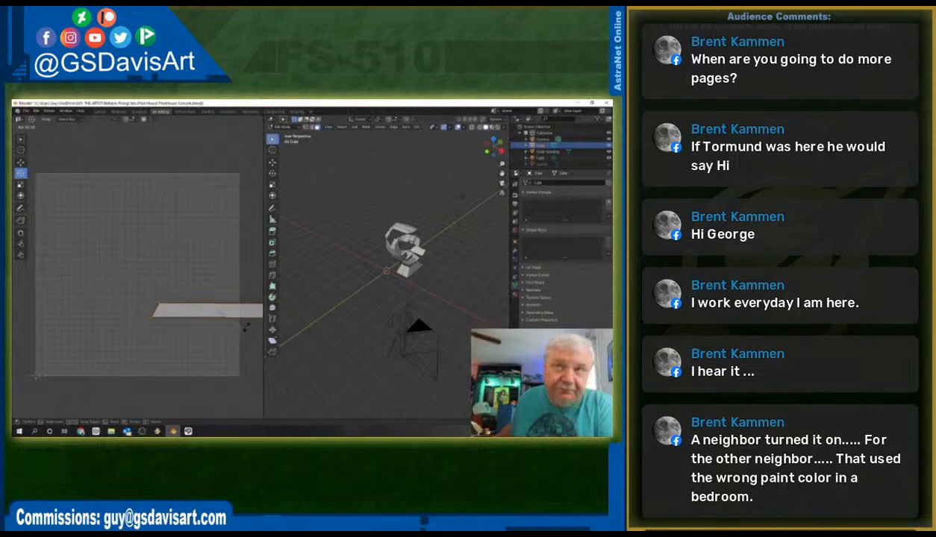
- Move the horizontal strip island fully inside the UV square and rotate it slightly to level its long edges
key(c)
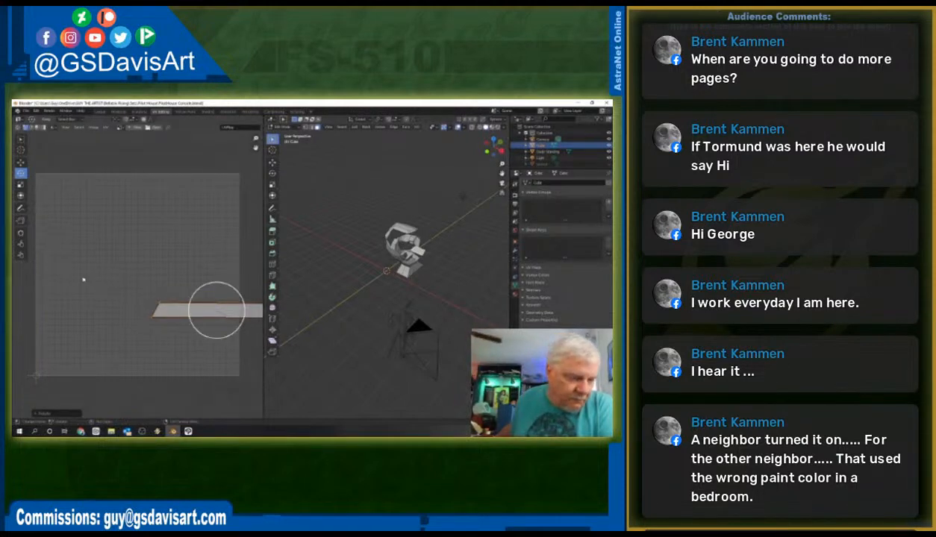
key(Escape)
key(shift+space)
key(g)
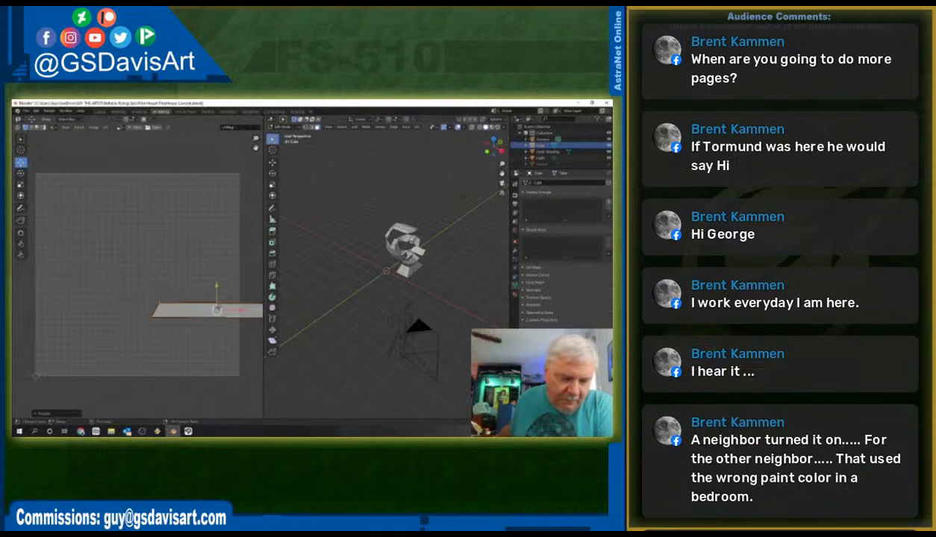
drag(217, 310, 145, 311)
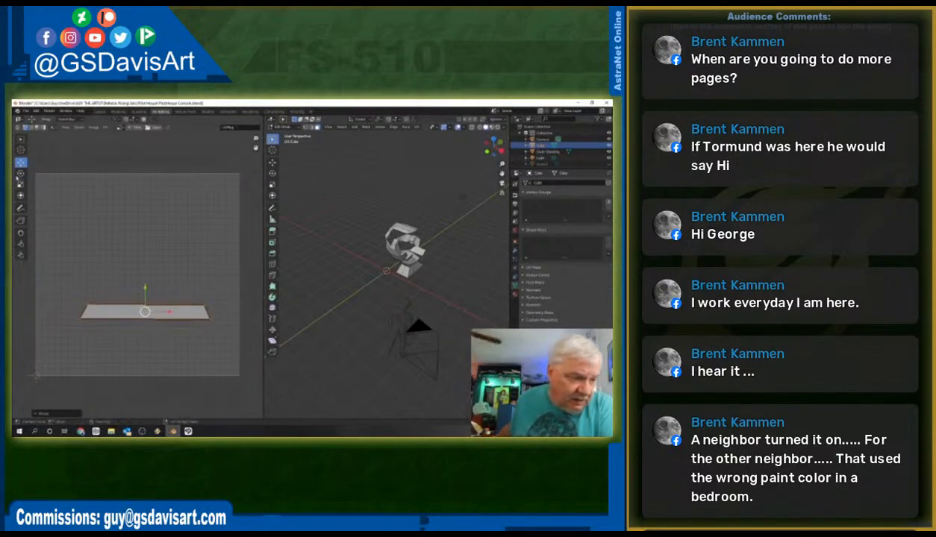
click(20, 173)
click(163, 292)
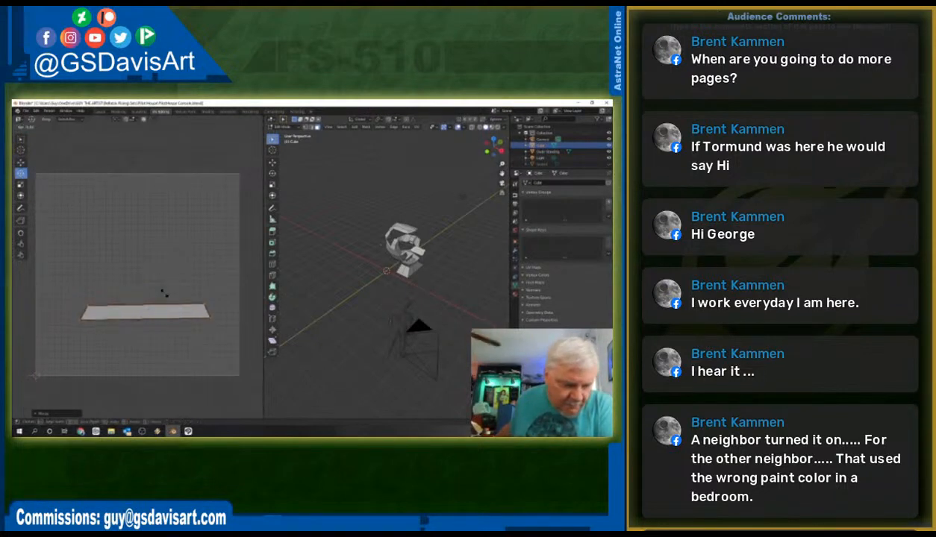
key(a)
drag(165, 294, 165, 293)
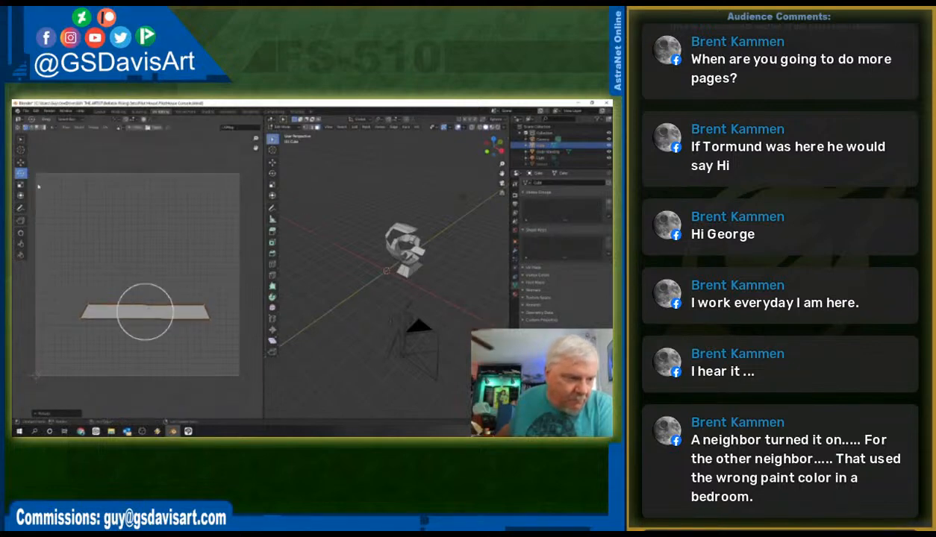
- Shorten the strip island by moving its right end inward, and place the island just below the UV square
click(20, 162)
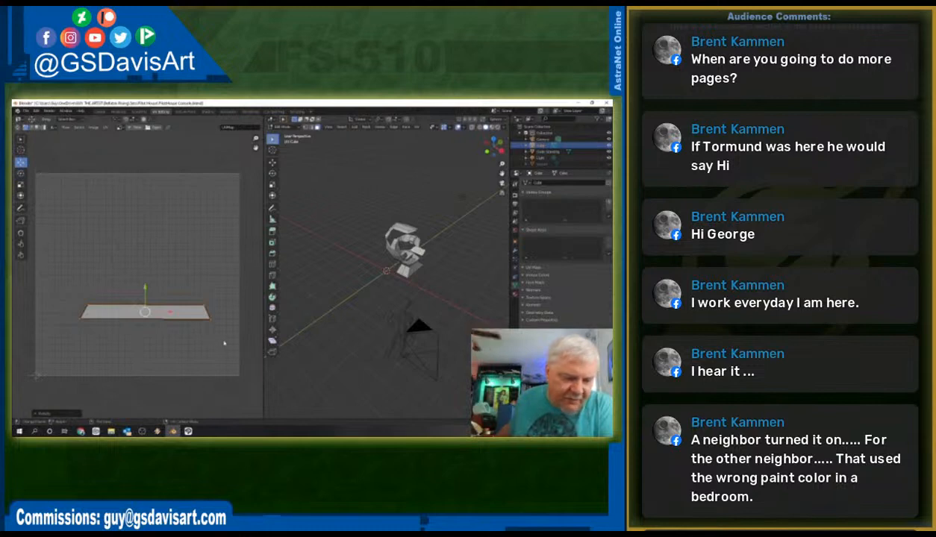
click(199, 306)
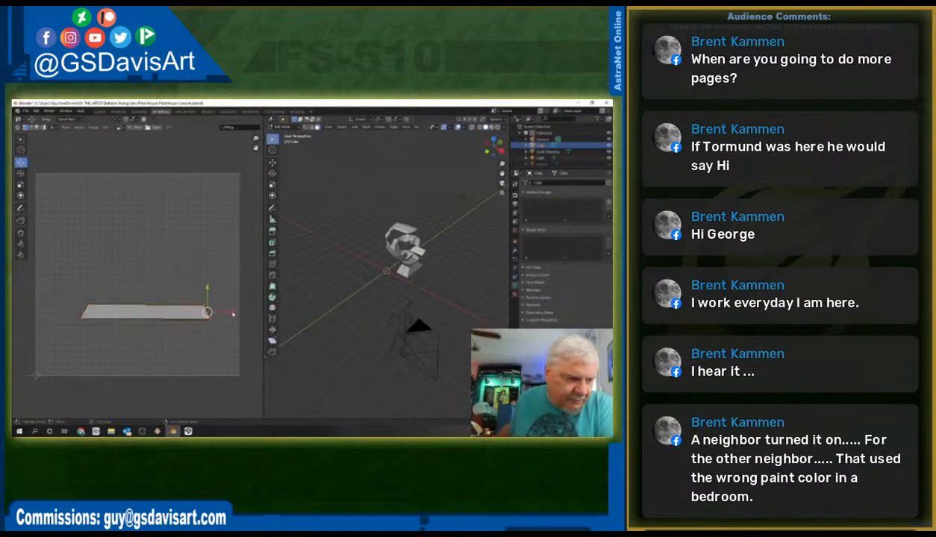
drag(233, 314, 159, 311)
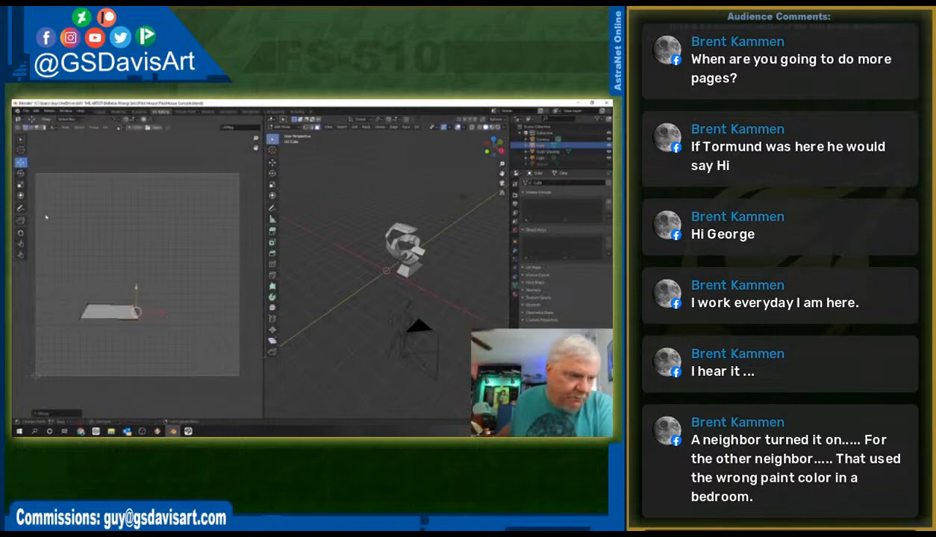
drag(58, 270, 148, 338)
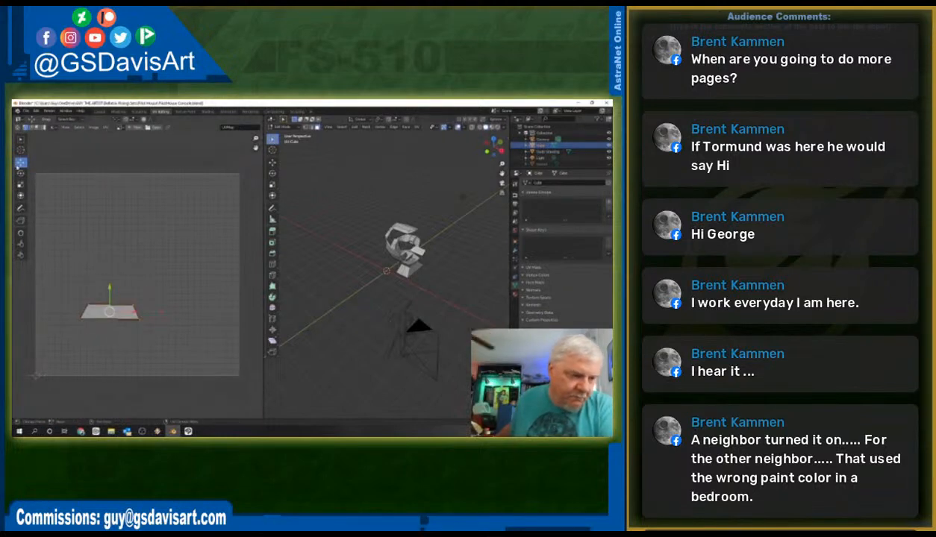
drag(109, 312, 190, 396)
- Select all chair faces and move the small square UV island above the UV square, between the two larger islands
drag(363, 201, 448, 281)
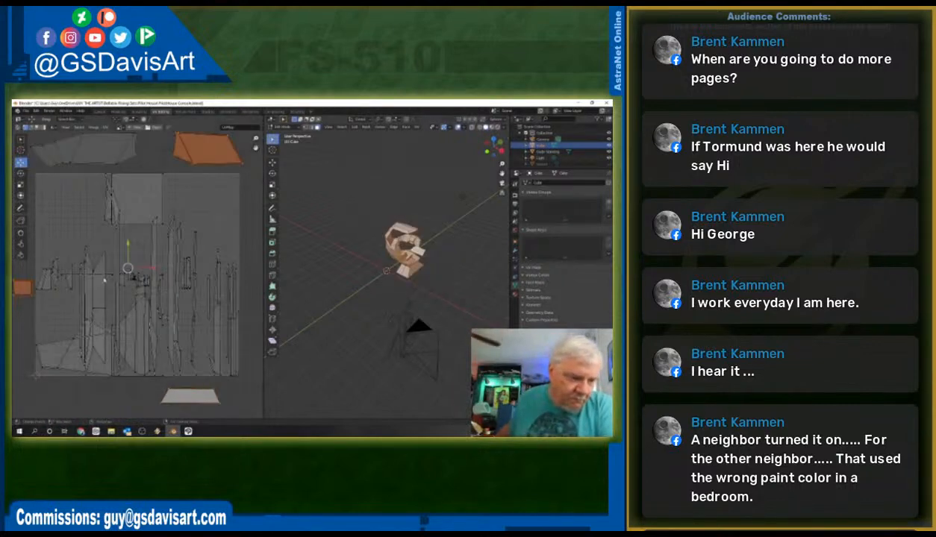
click(23, 286)
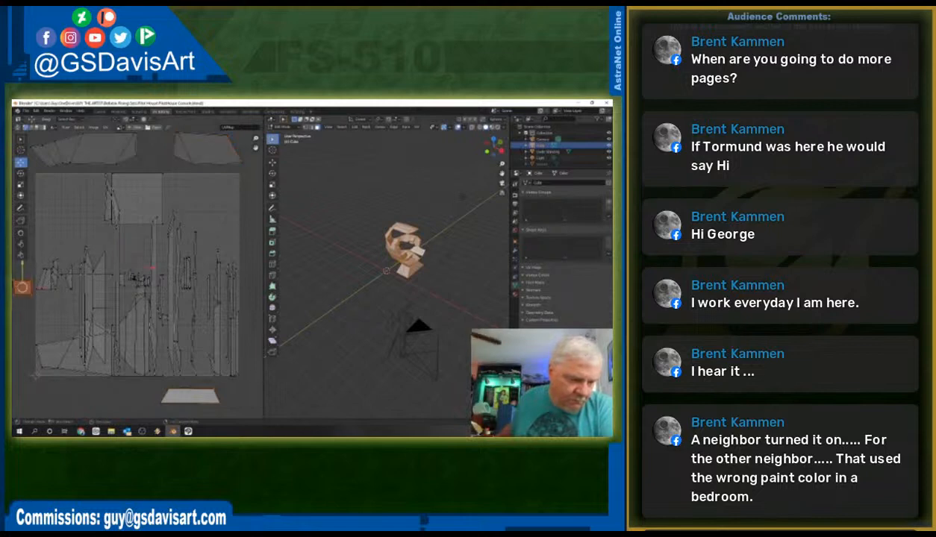
key(g)
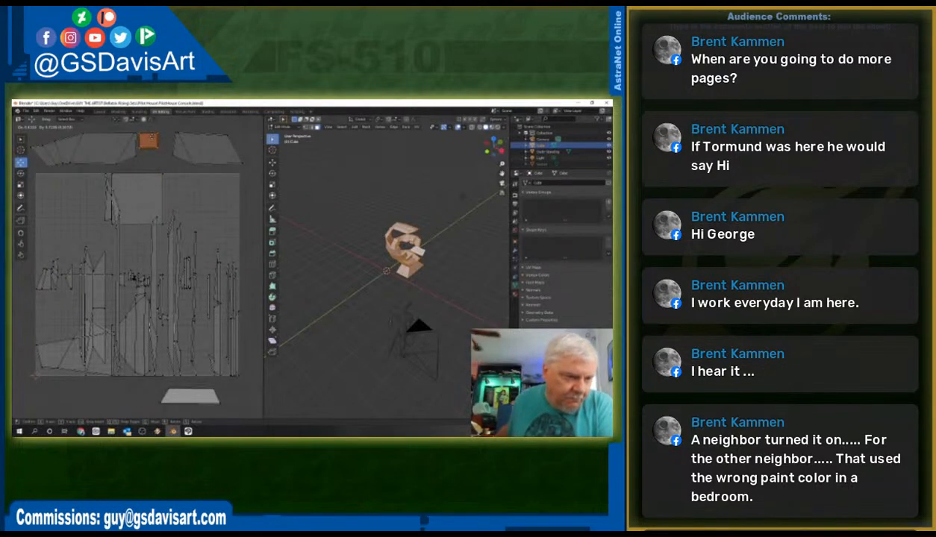
click(44, 192)
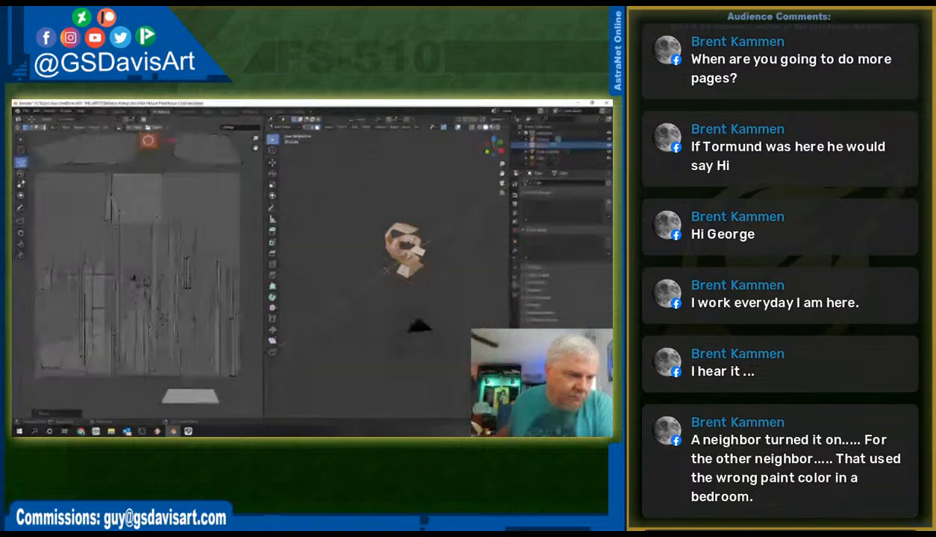
- Enlarge the small square island slightly and center it in the gap between the two larger islands above the UV square
click(20, 184)
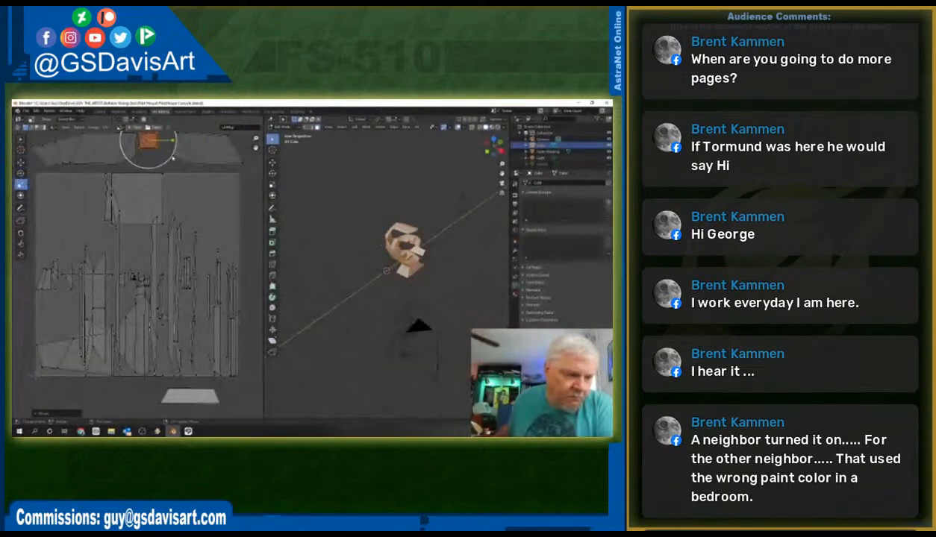
key(s)
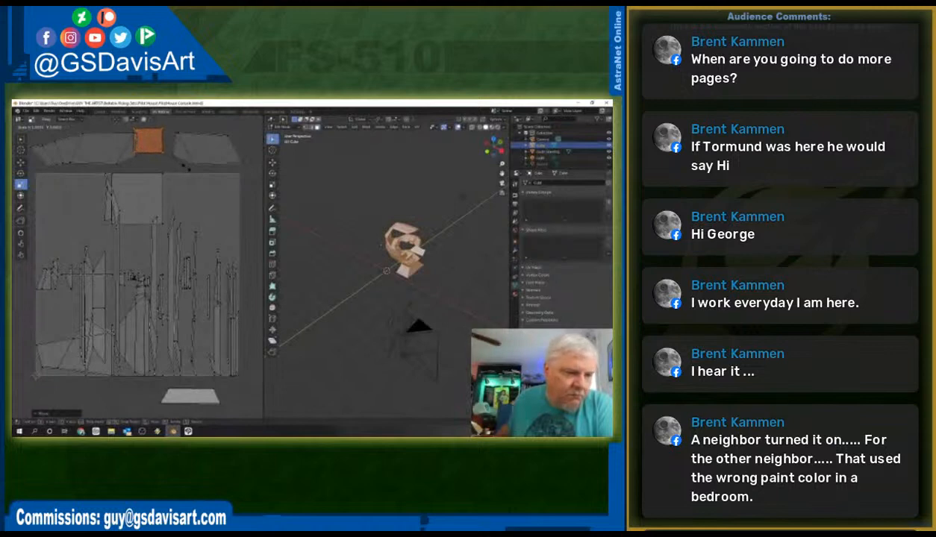
click(186, 169)
click(21, 162)
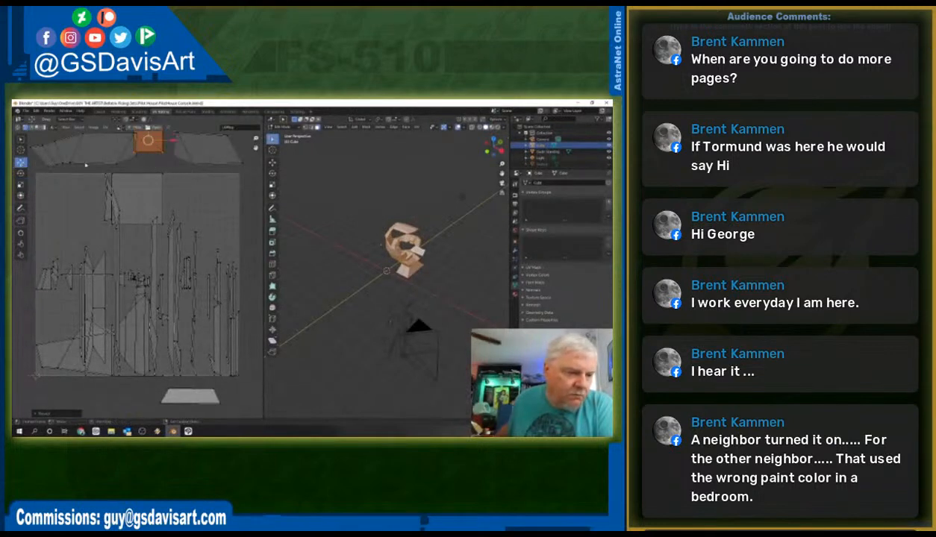
drag(156, 153, 161, 152)
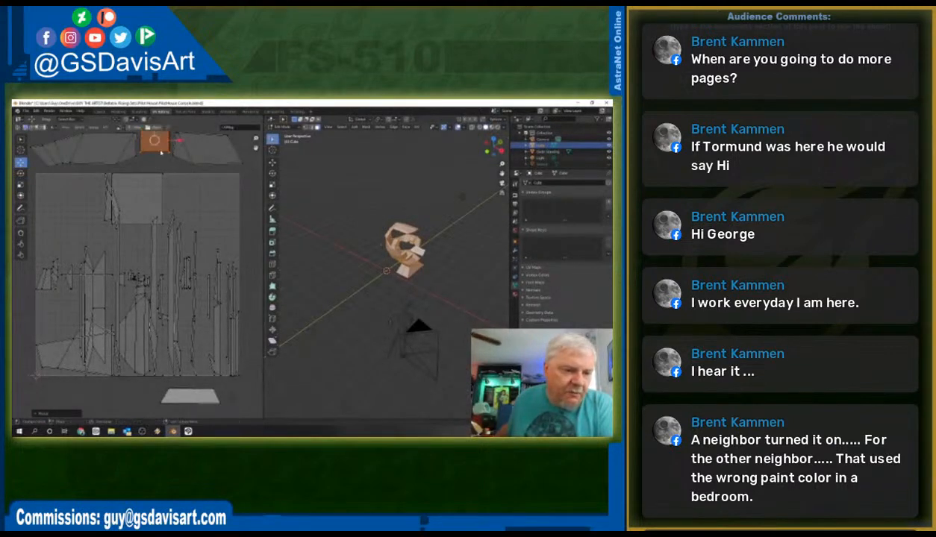
key(s)
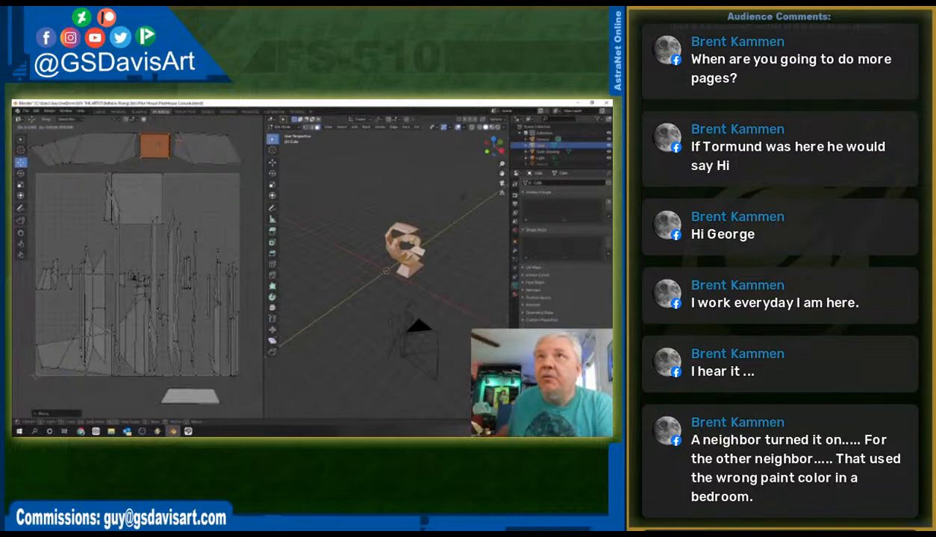
click(194, 224)
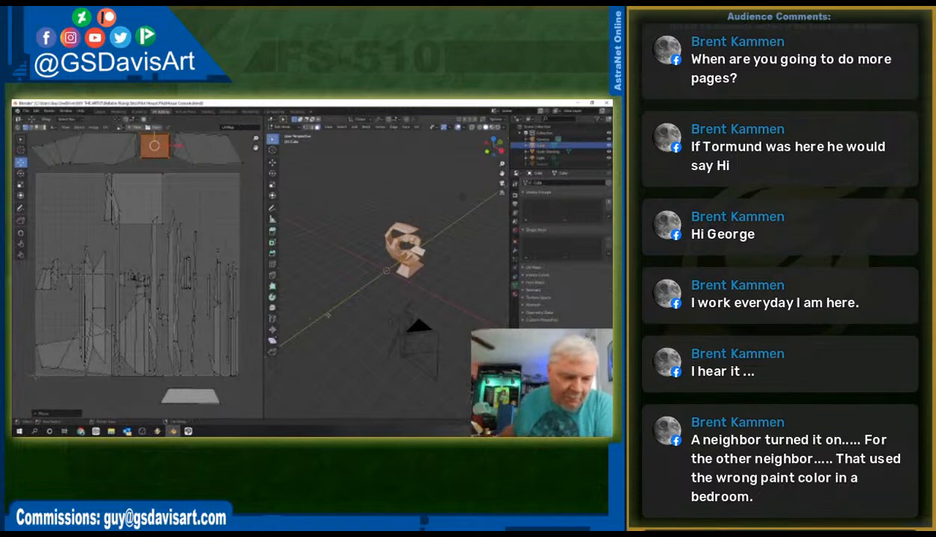
- Select the face at the very top of the chair and rotate its tall UV island a quarter turn to horizontal
drag(357, 306, 330, 268)
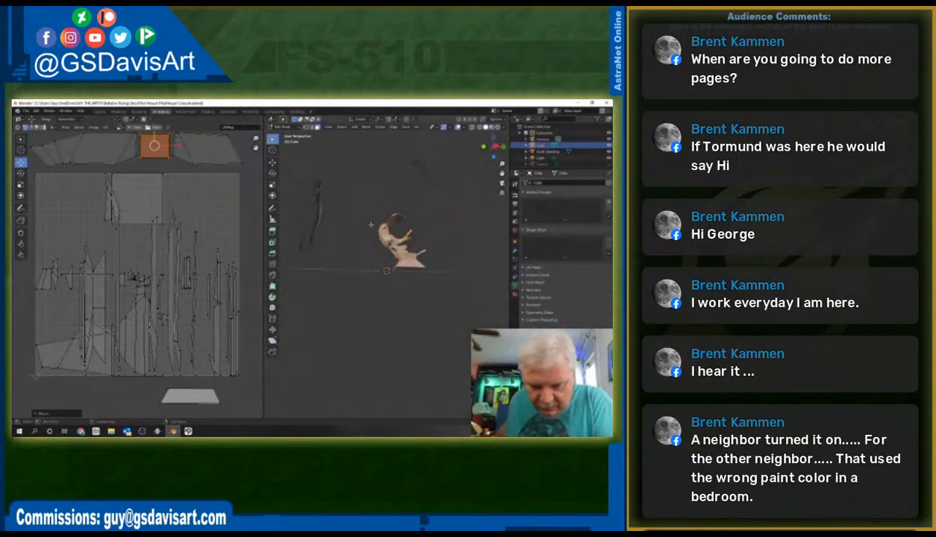
click(398, 218)
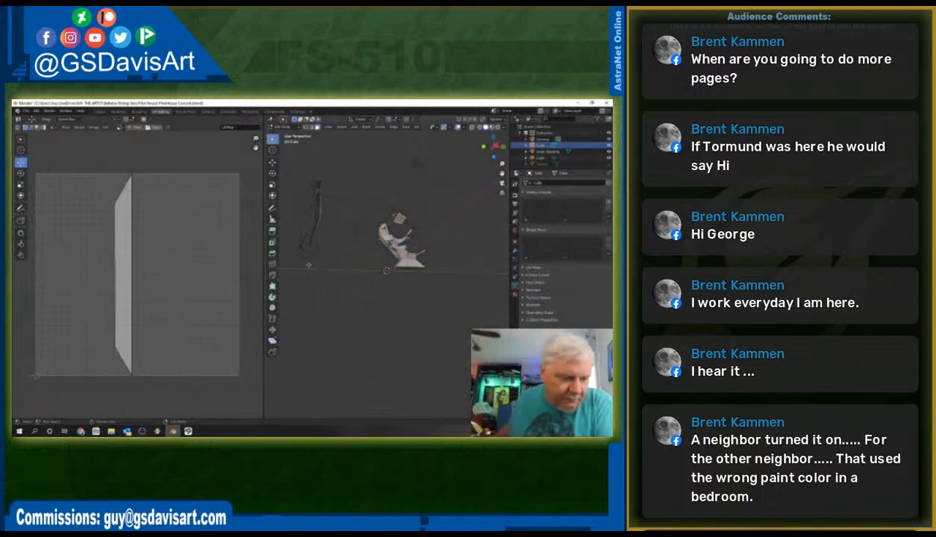
drag(100, 160, 155, 391)
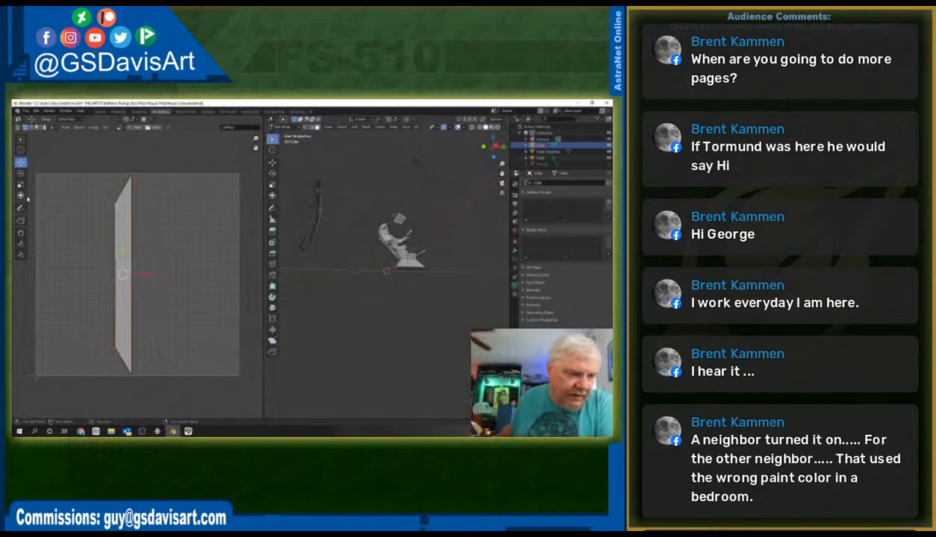
click(21, 174)
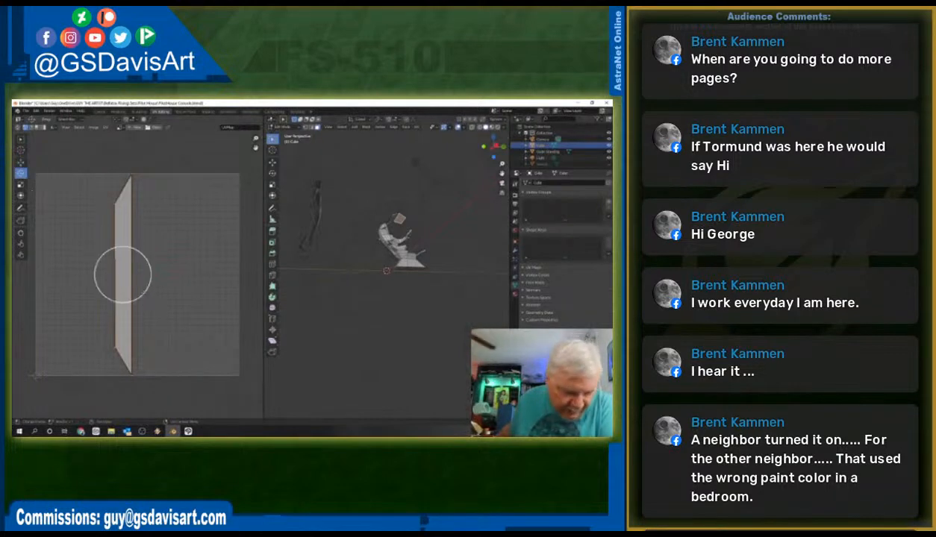
drag(142, 293, 88, 226)
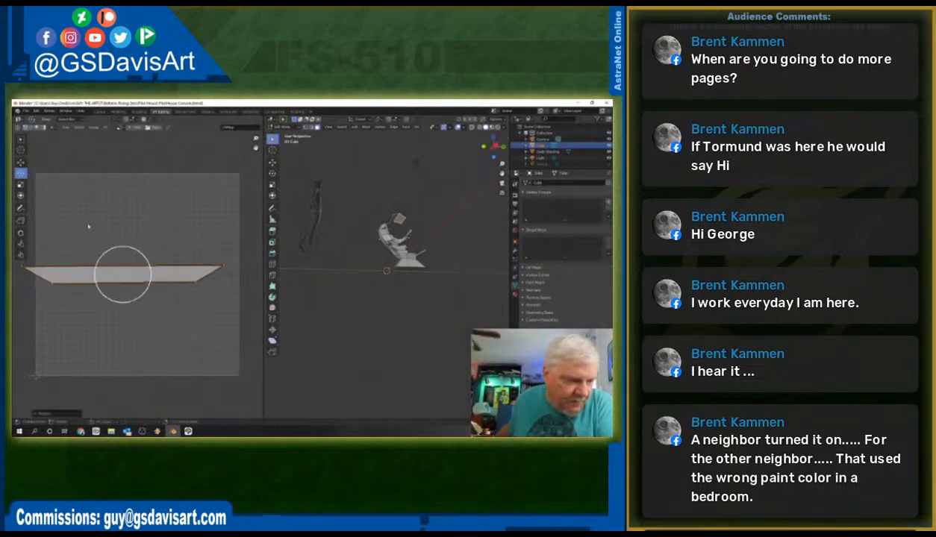
- Shorten the horizontal strip island by moving its left end inward, and lower its bottom edge to form a taller trapezoid
click(21, 161)
click(36, 275)
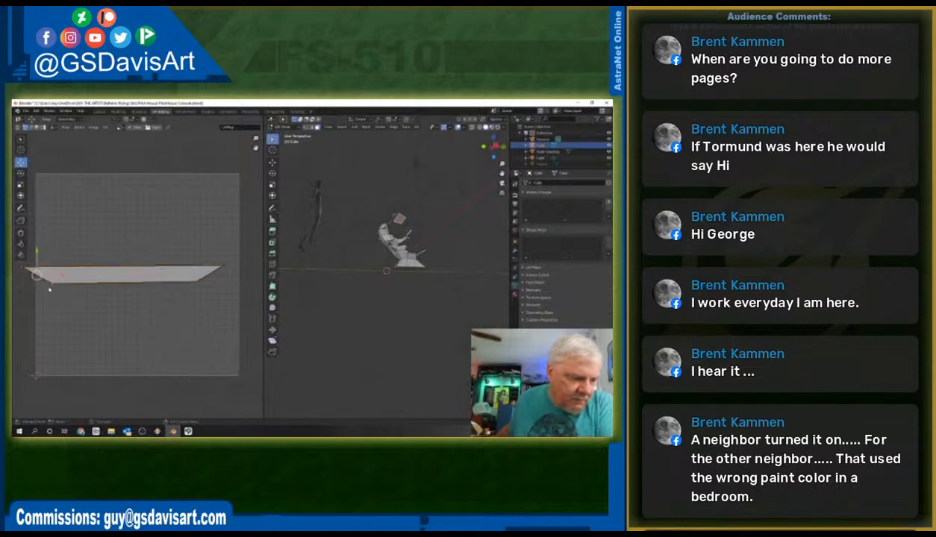
drag(36, 275, 209, 274)
drag(161, 237, 234, 314)
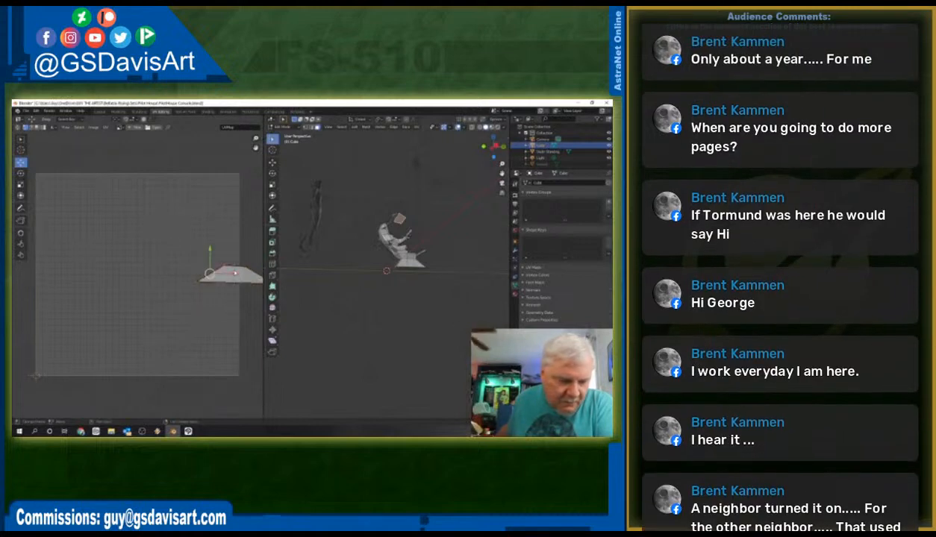
key(g)
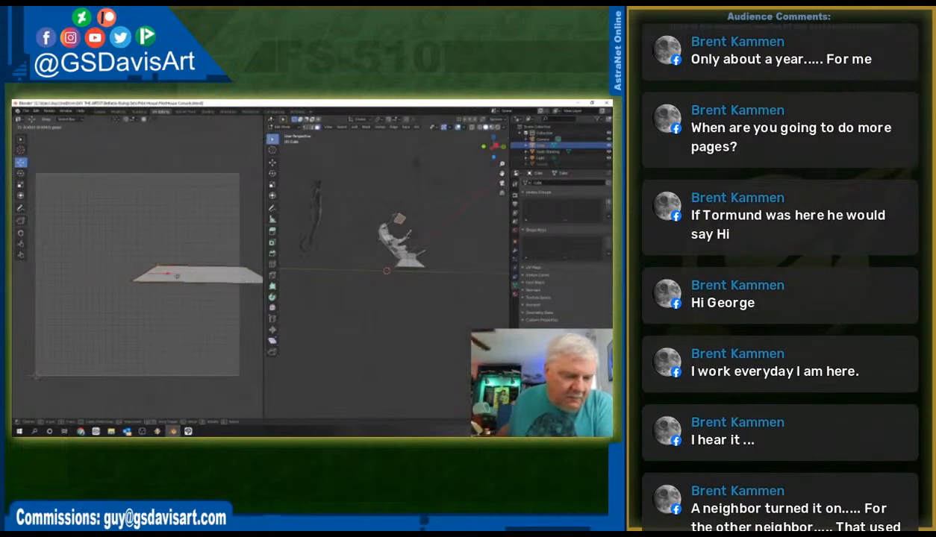
drag(208, 278, 209, 278)
drag(154, 298, 225, 292)
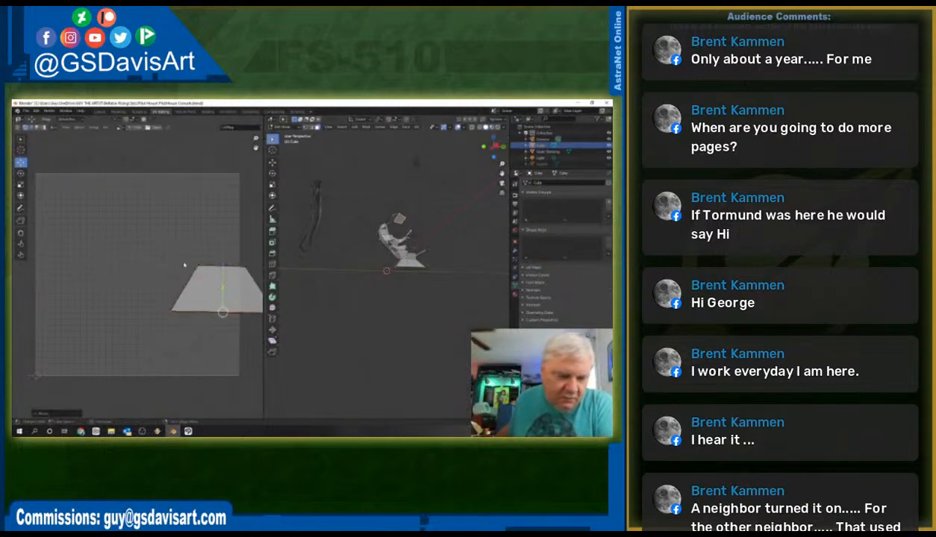
- Rotate the whole trapezoid island a half turn and place it outside the UV square, beside its upper right corner
drag(155, 230, 258, 325)
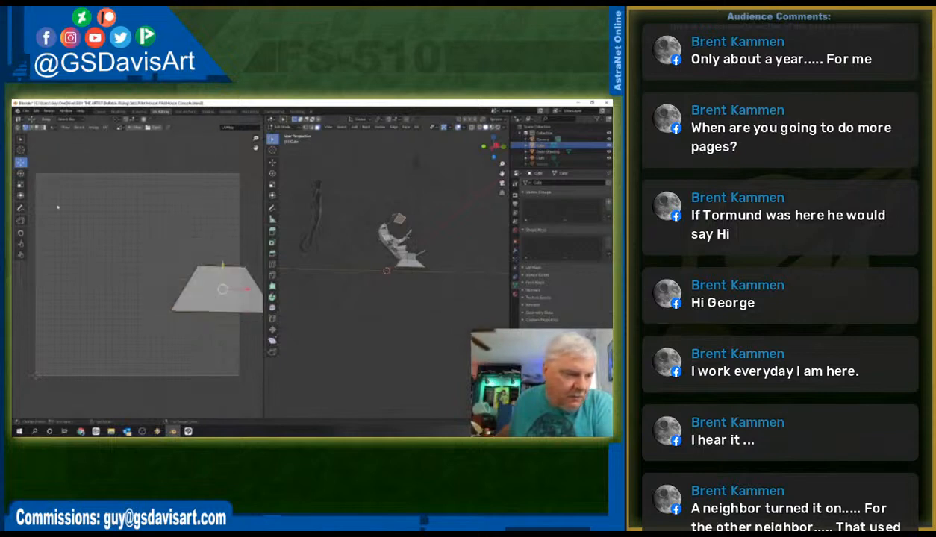
click(21, 173)
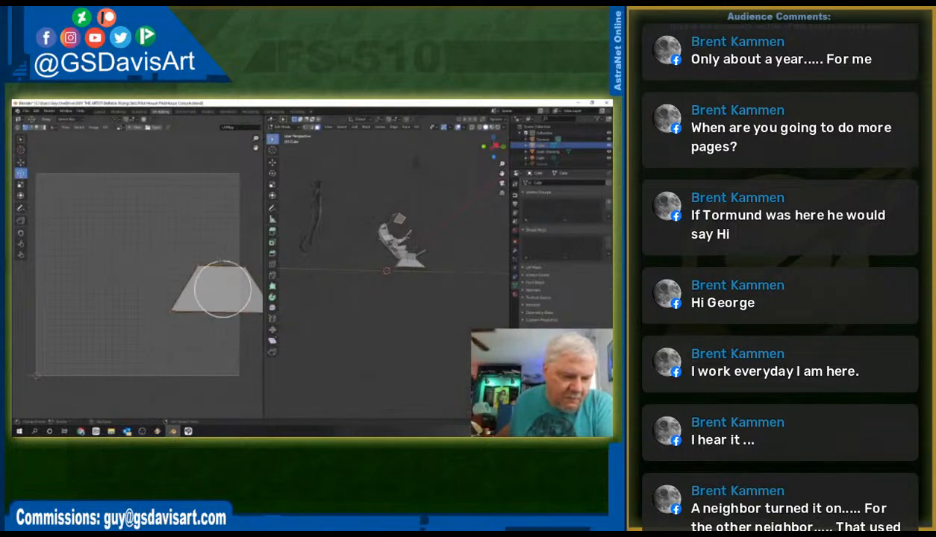
drag(221, 262, 246, 404)
click(21, 162)
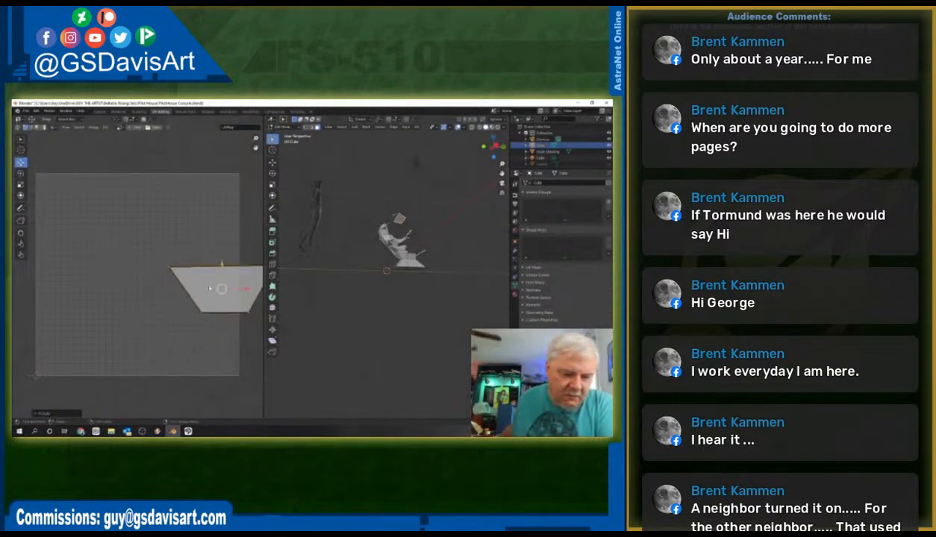
scroll(106, 256, down, 4)
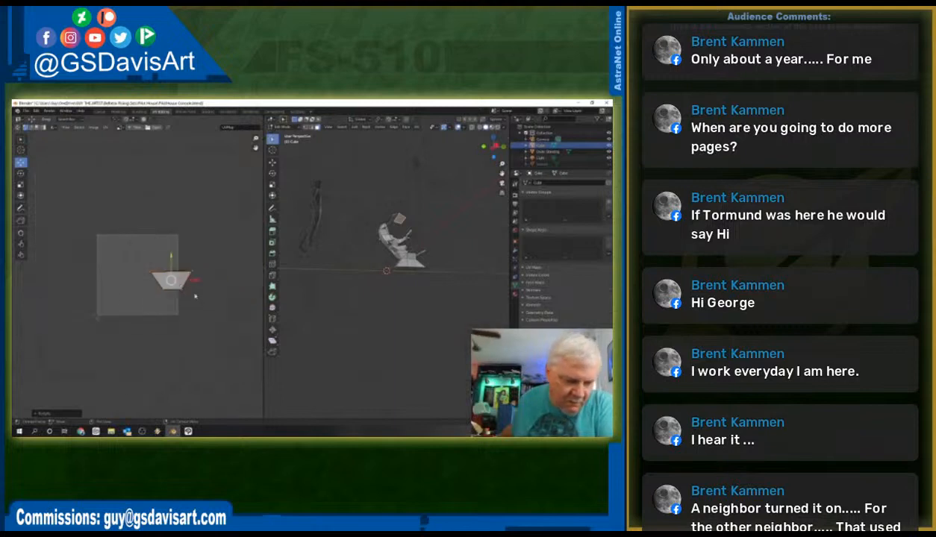
drag(171, 280, 236, 237)
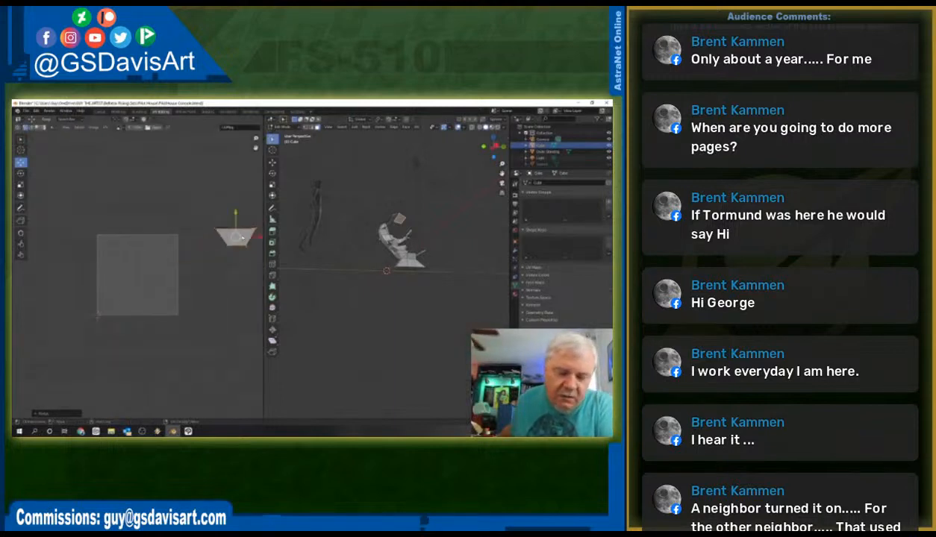
- Select the neighbouring face at the top of the chair and rotate its tall UV island a quarter turn to horizontal
click(392, 218)
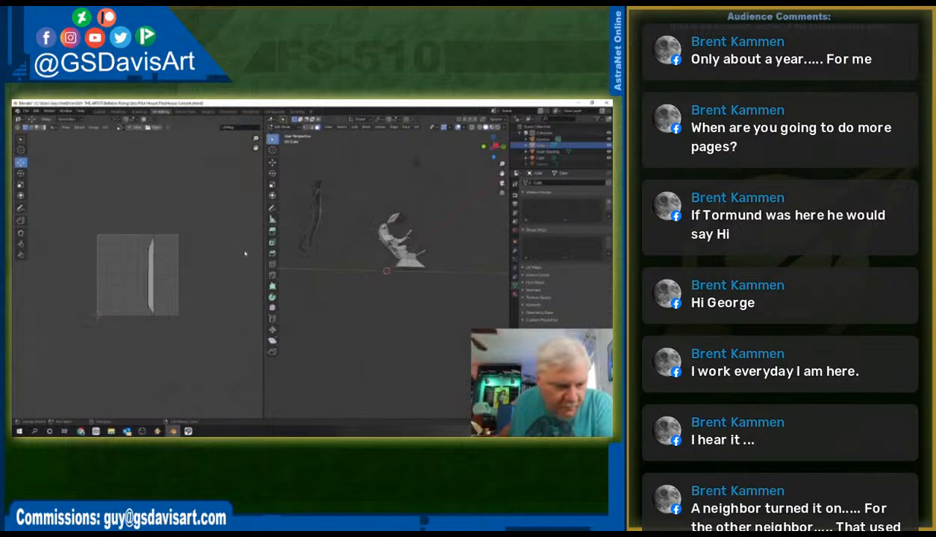
drag(130, 224, 172, 335)
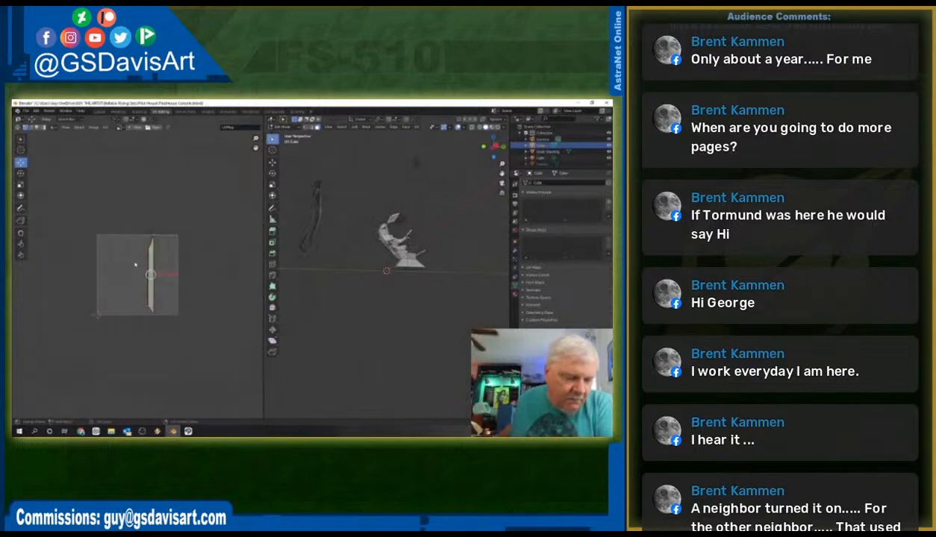
click(20, 173)
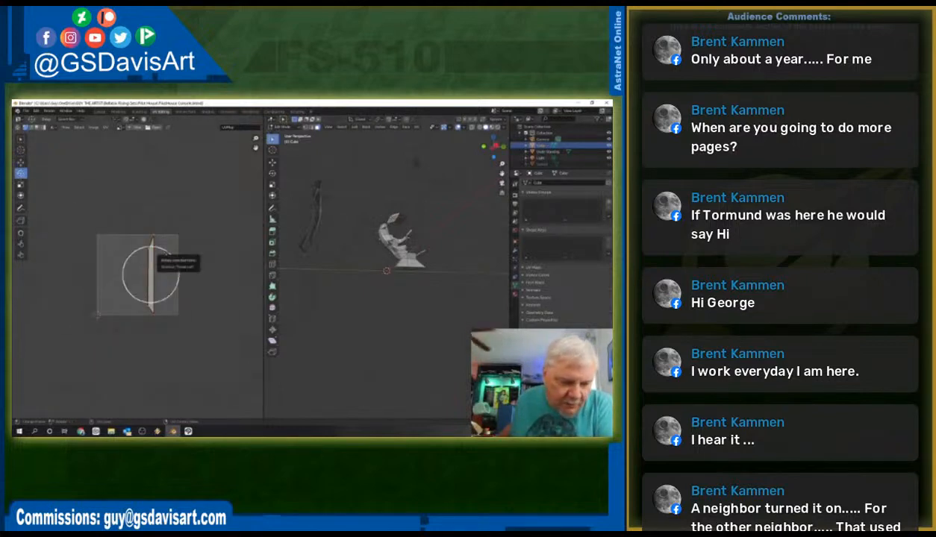
drag(159, 252, 210, 309)
click(22, 163)
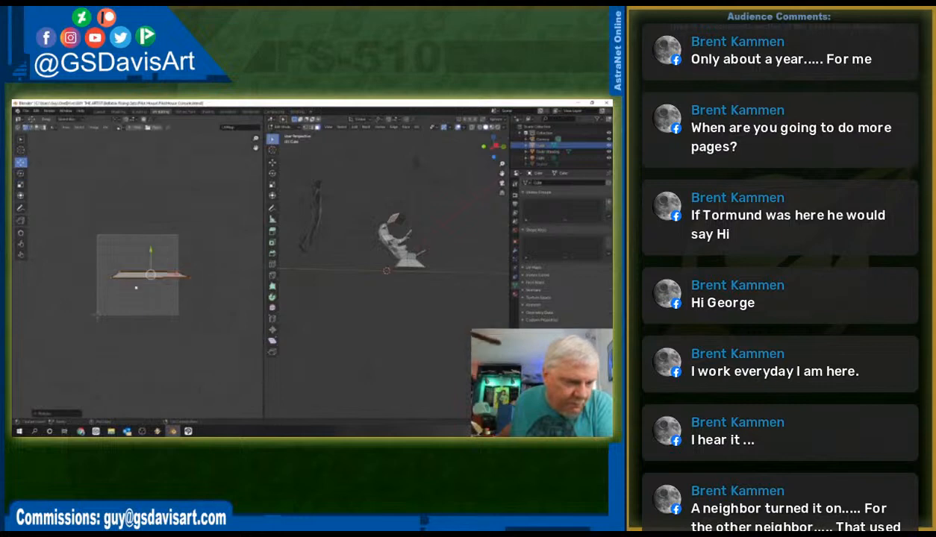
- Shorten the horizontal island into a small trapezoid by moving its ends, and place it beside the UV square's lower right corner
drag(101, 251, 236, 277)
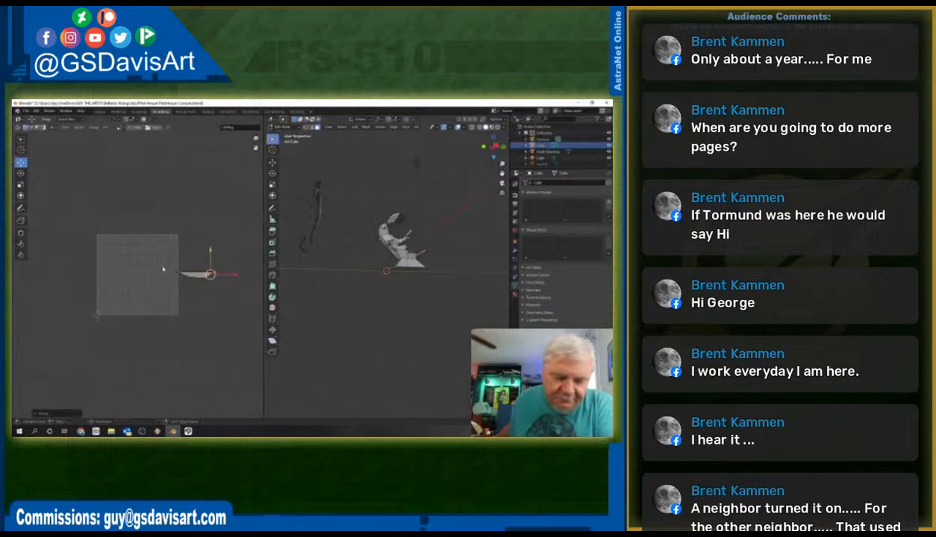
drag(162, 269, 212, 267)
click(214, 271)
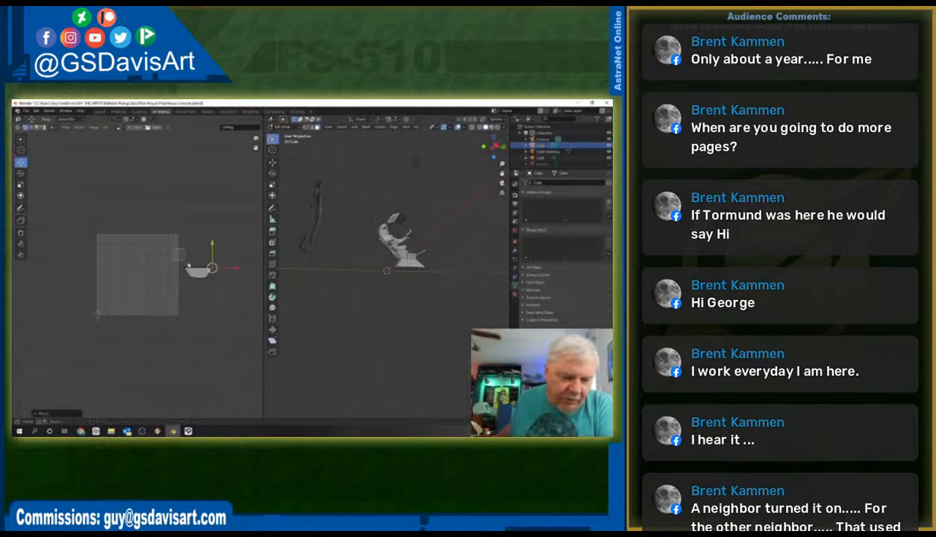
key(a)
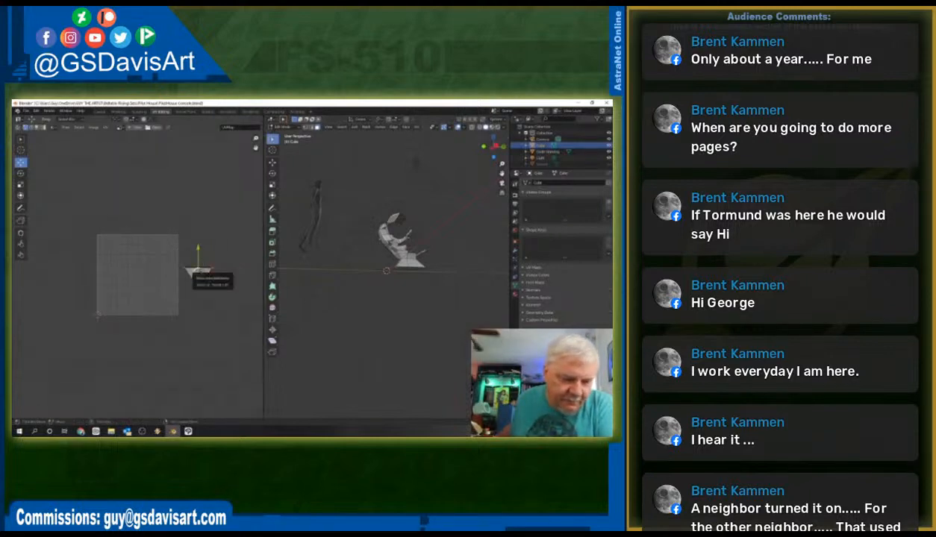
drag(197, 271, 221, 321)
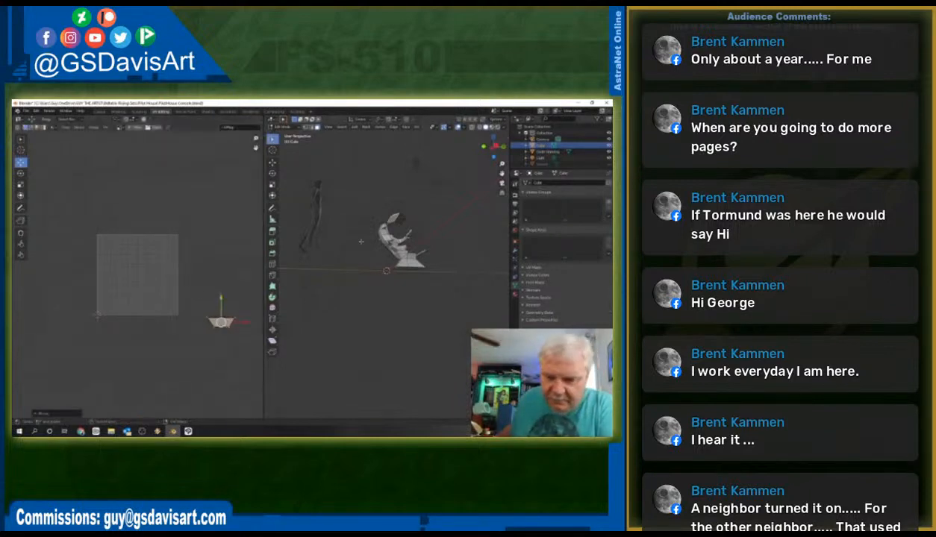
- Select both top chair faces together, rotate the small trapezoid island a half turn, and place it directly above the larger trapezoid
click(398, 221)
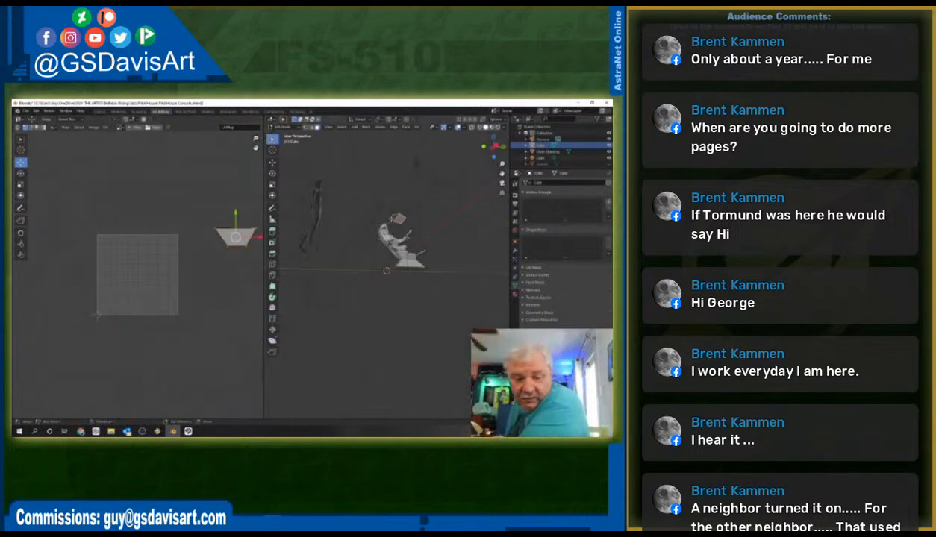
shift+click(392, 219)
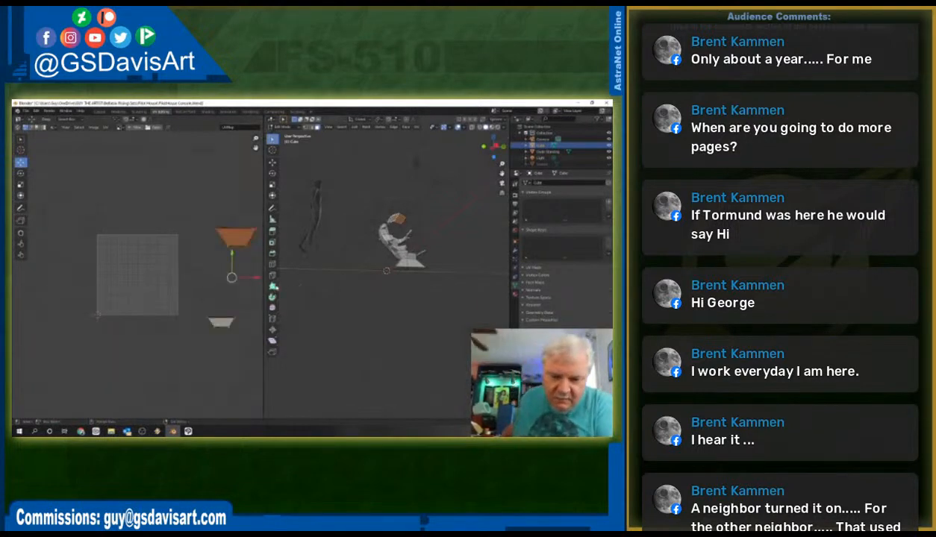
click(220, 327)
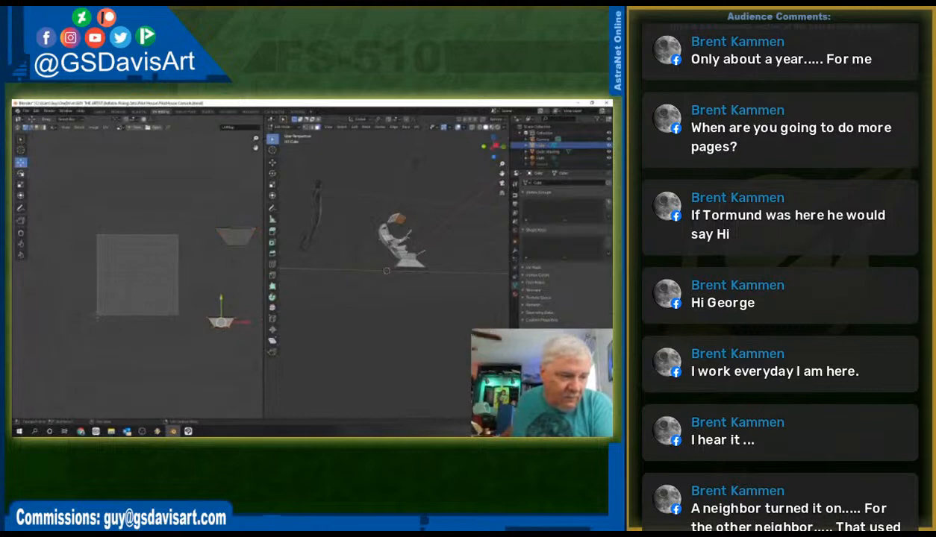
click(21, 173)
drag(230, 299, 202, 371)
click(21, 162)
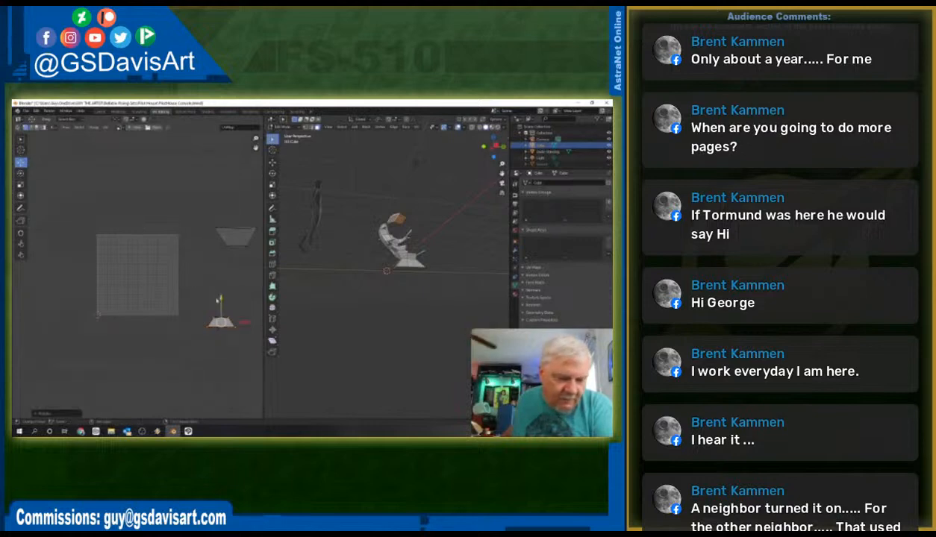
drag(221, 321, 228, 220)
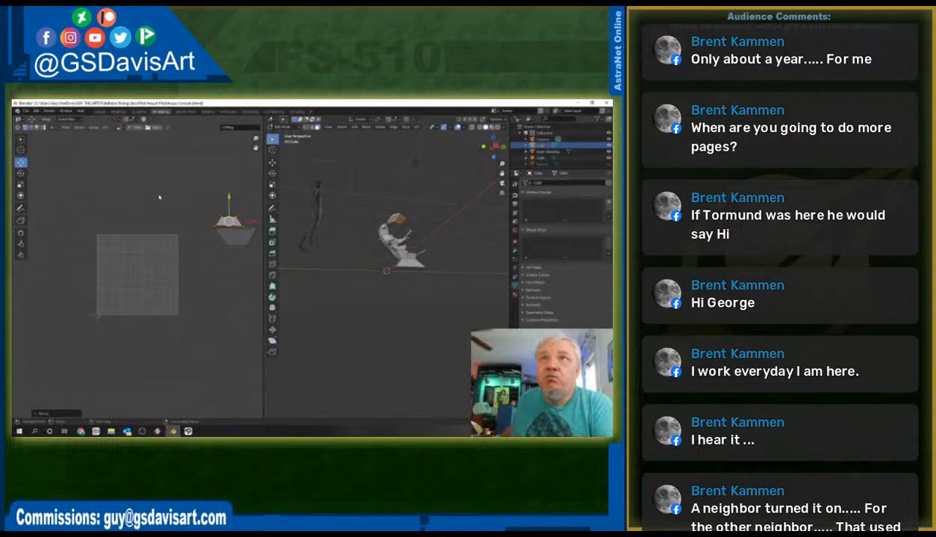
- Move the small trapezoid's corners to heighten it and align its lower edge with the larger trapezoid's wide edge
drag(209, 192, 221, 217)
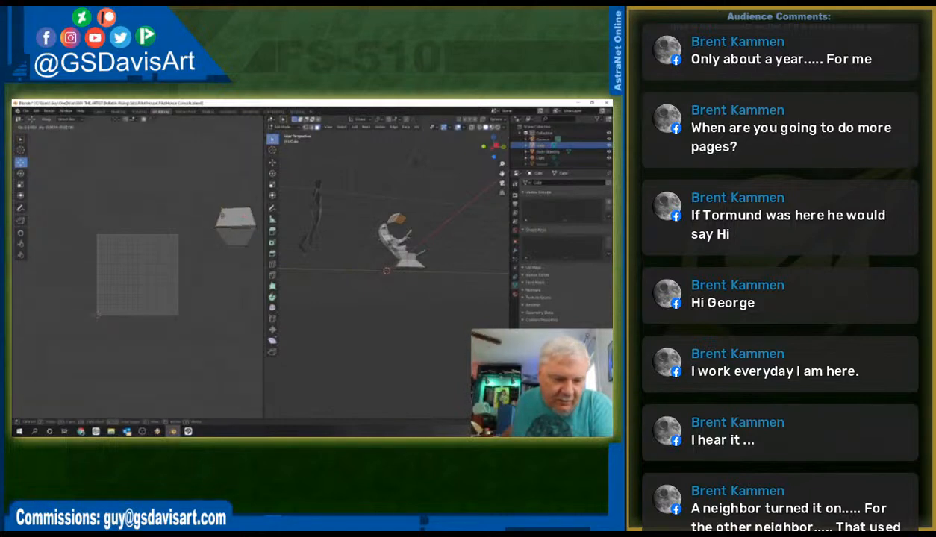
drag(221, 217, 222, 216)
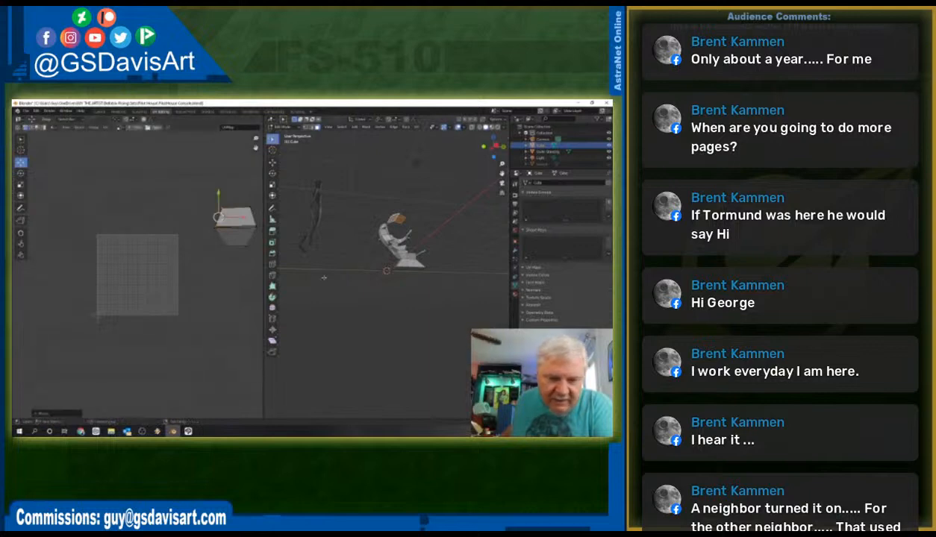
click(238, 285)
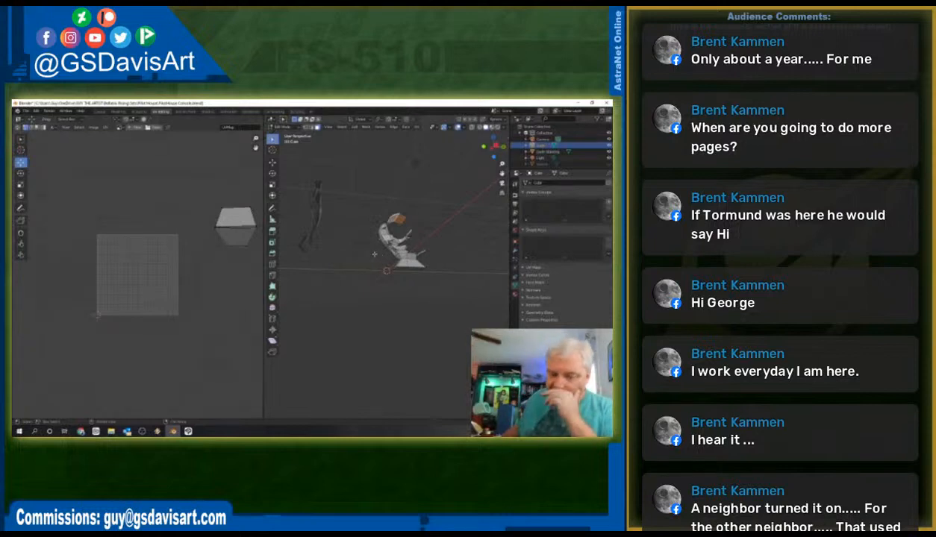
- Examine the whole chair and its UV islands in see-through view from another angle, and return to solid shading
click(402, 215)
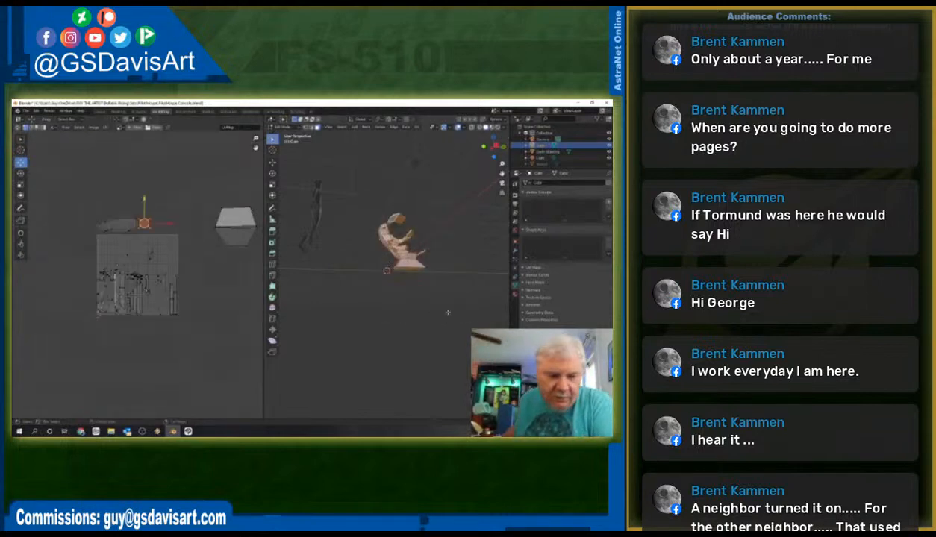
key(alt+z)
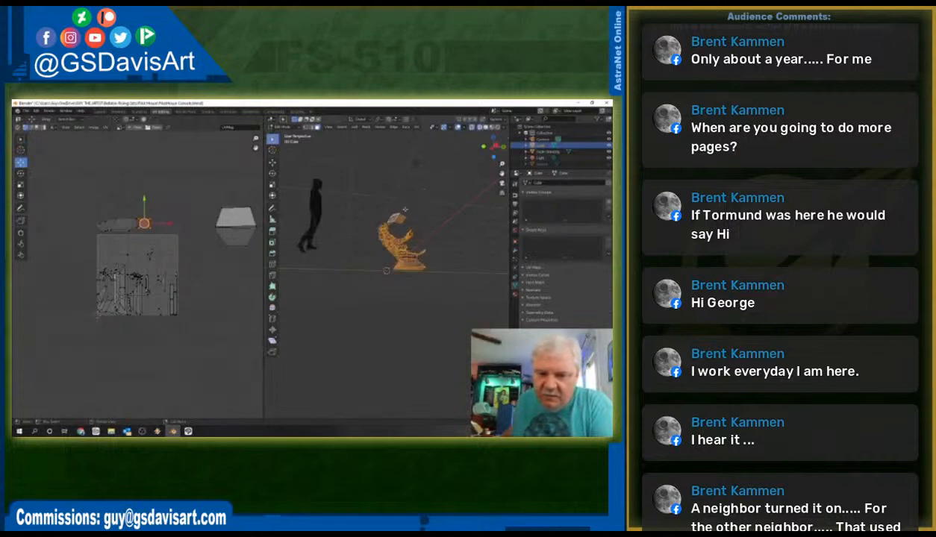
drag(368, 195, 440, 292)
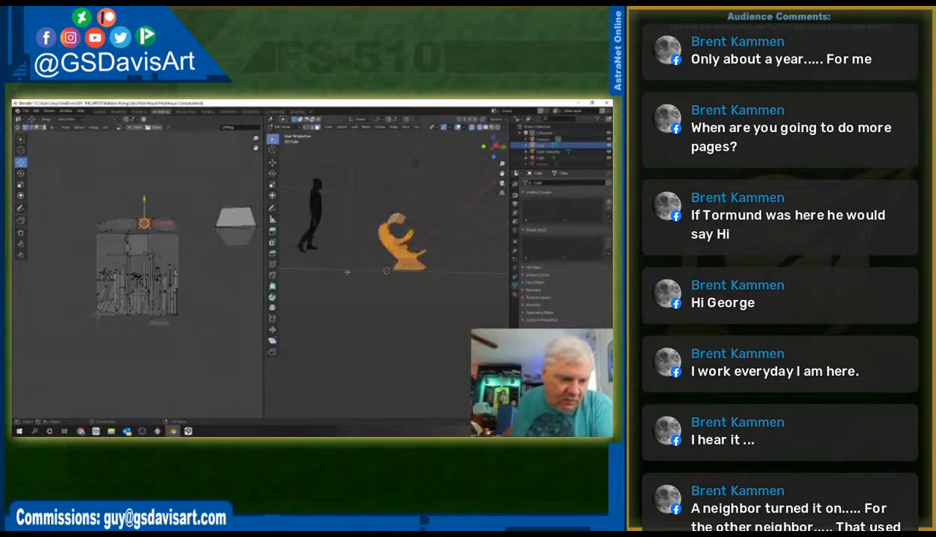
drag(339, 251, 386, 196)
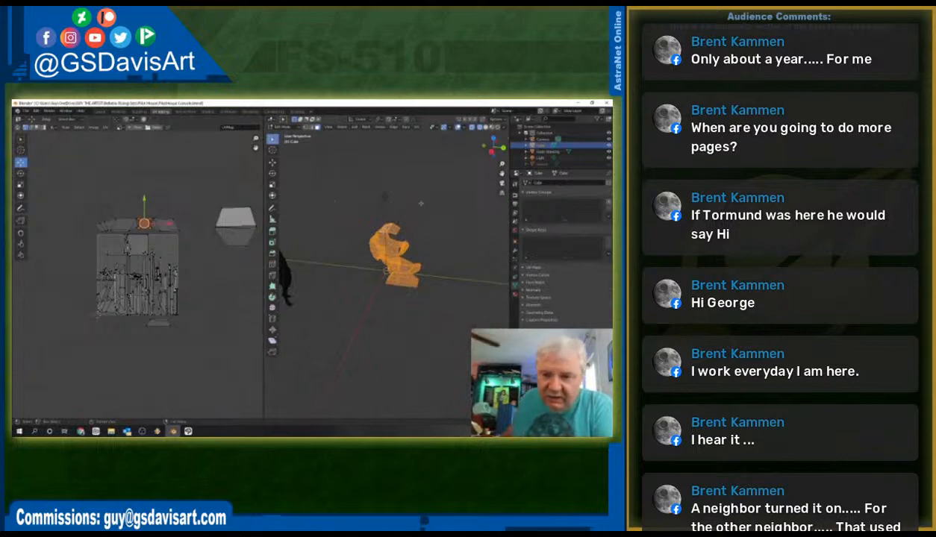
click(427, 246)
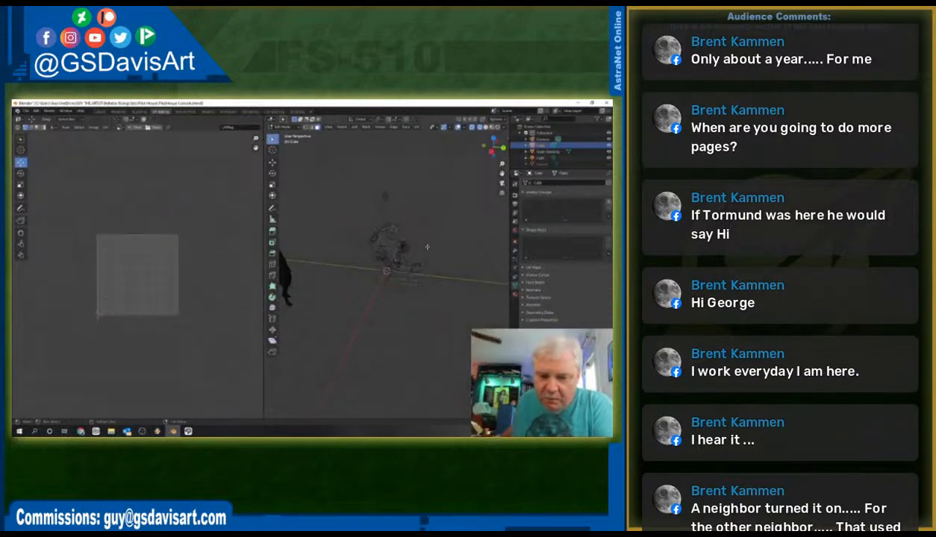
click(478, 127)
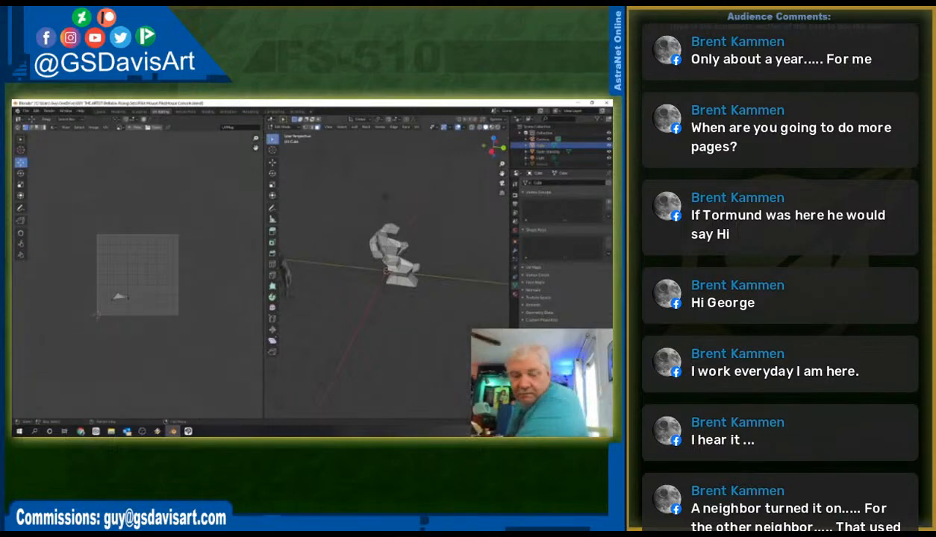
- Add the adjoining chair face to the selection and rotate both UV islands together a quarter turn
shift+click(384, 240)
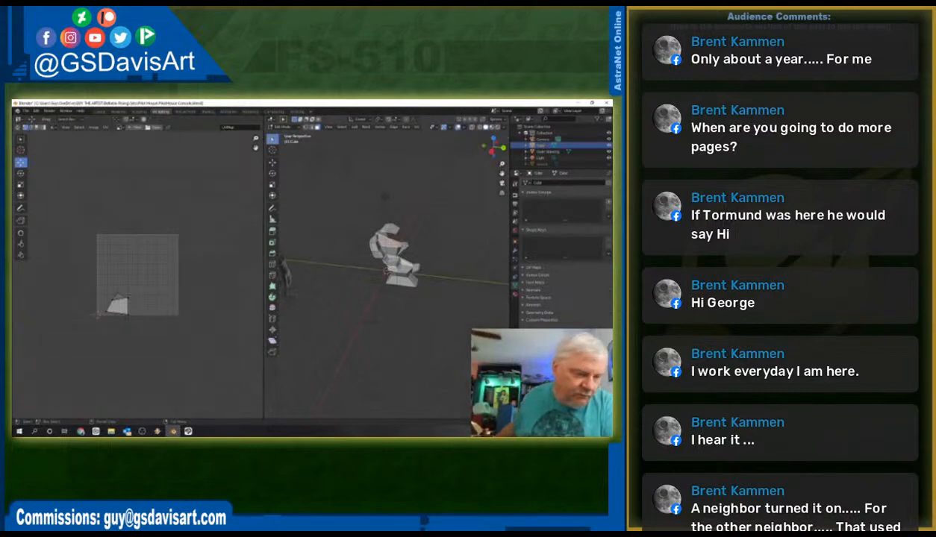
click(22, 173)
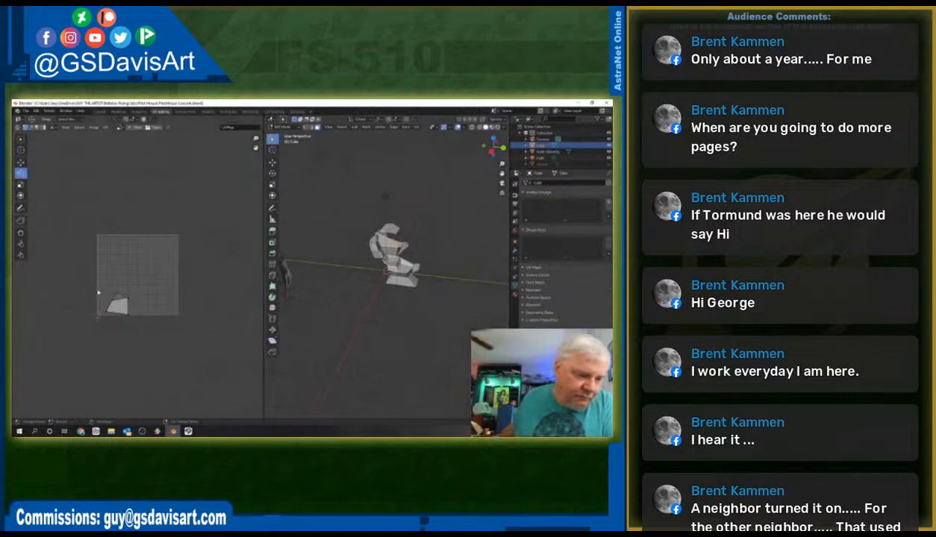
drag(100, 279, 140, 326)
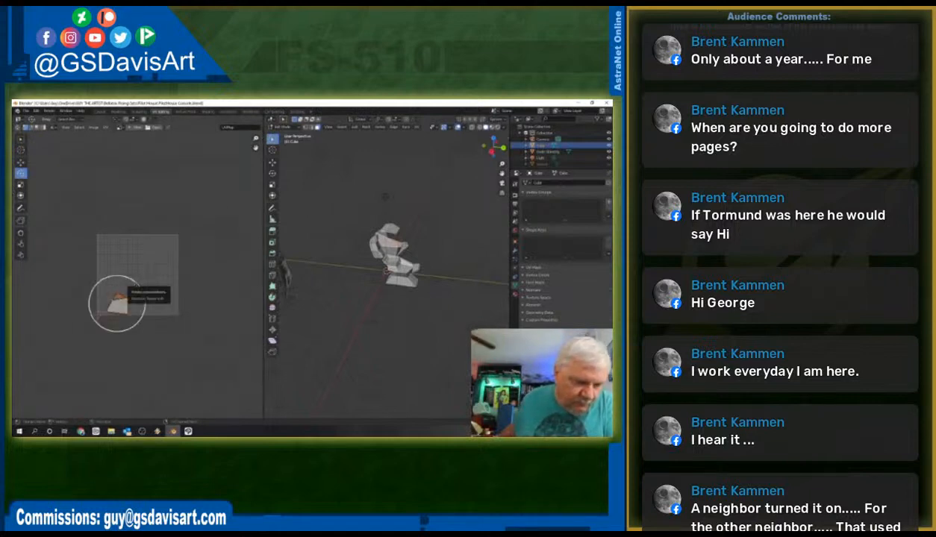
drag(134, 283, 149, 331)
- Stretch the rotated pair of islands horizontally and move it to the middle of the UV square
click(20, 184)
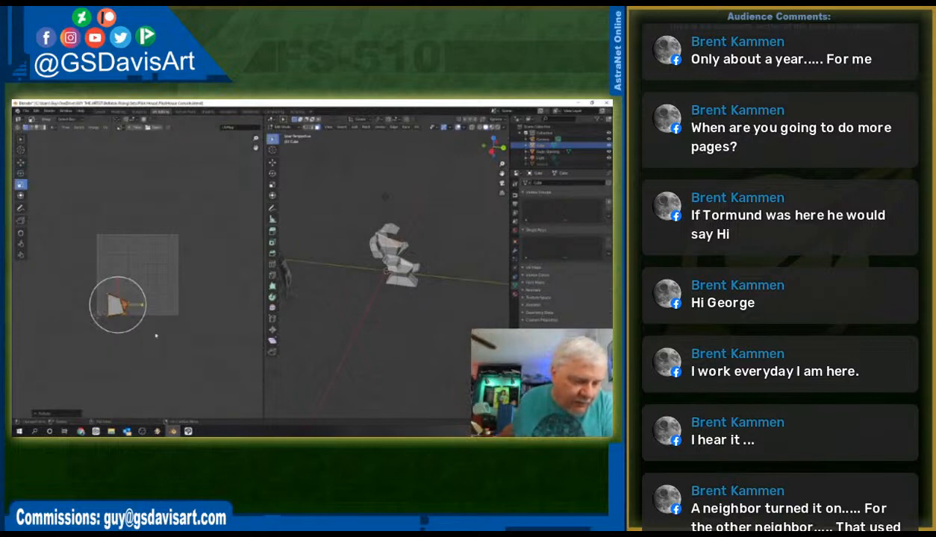
drag(142, 305, 181, 308)
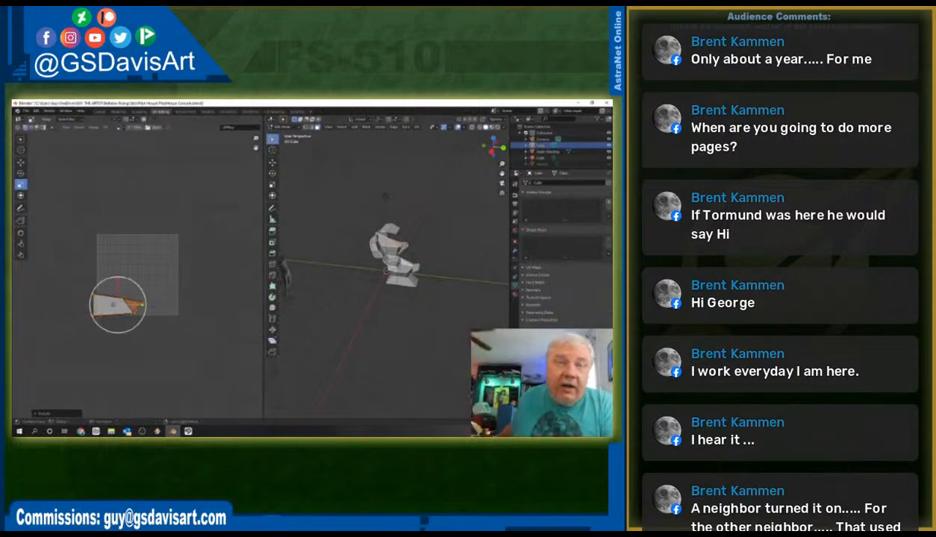
click(21, 162)
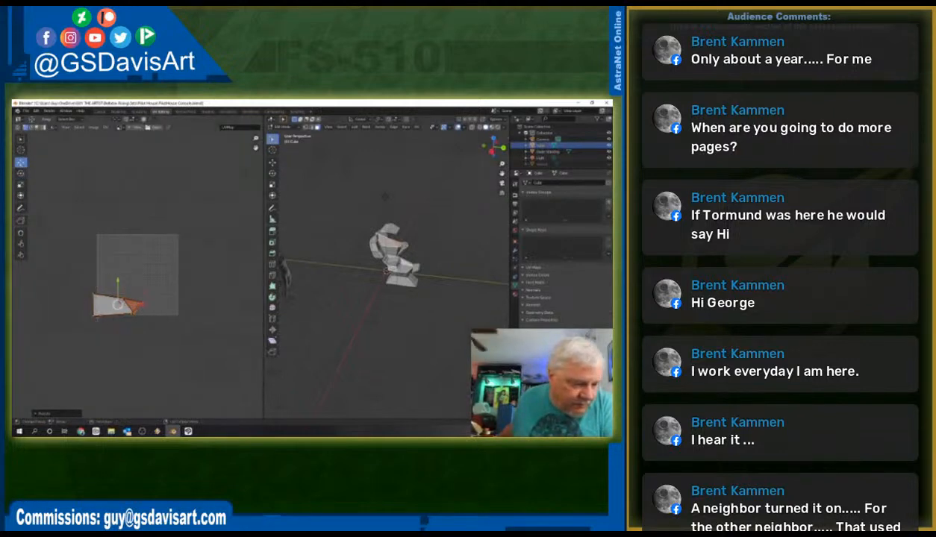
drag(120, 304, 142, 269)
- Reshape the pair's narrow end by moving the darker face's lower corner outward and pulling its pointed tip inward
drag(351, 278, 444, 289)
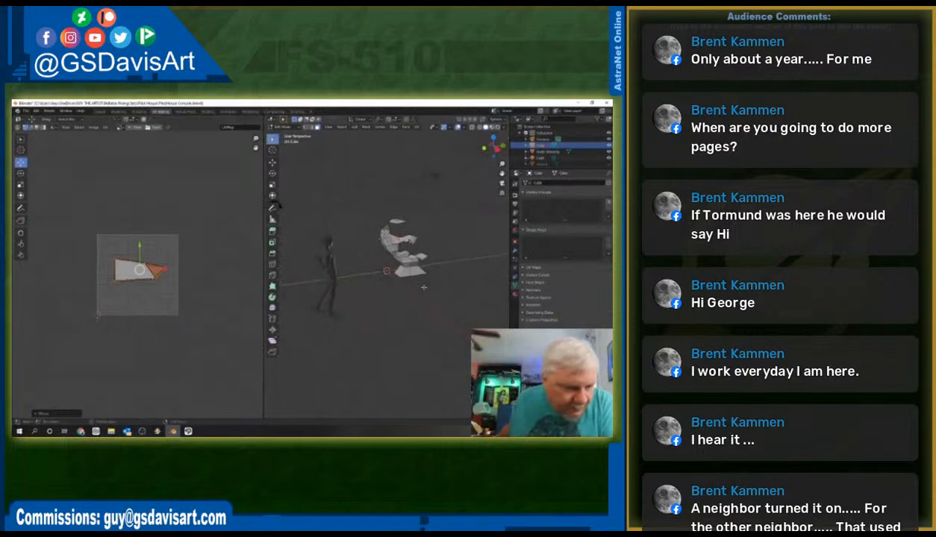
scroll(166, 294, up, 3)
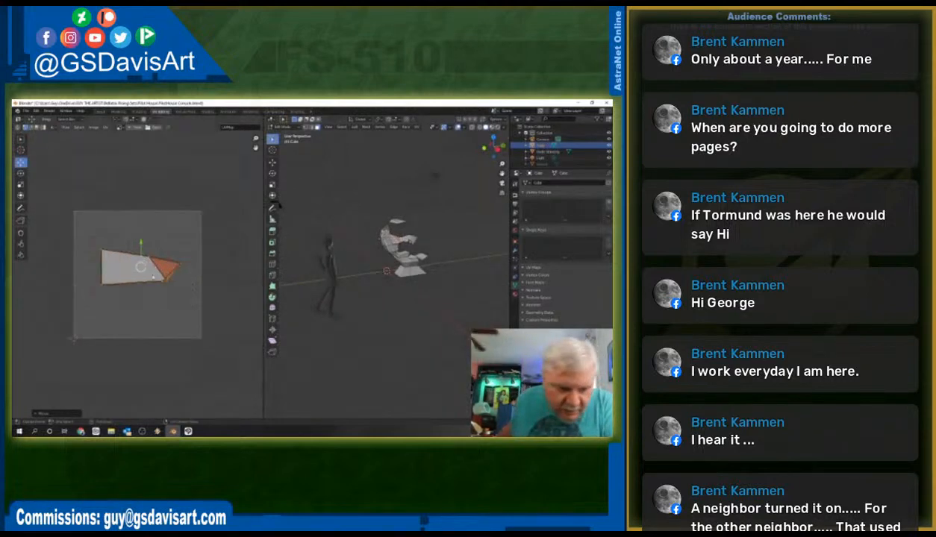
scroll(160, 287, down, 1)
scroll(153, 277, up, 3)
scroll(153, 277, up, 2)
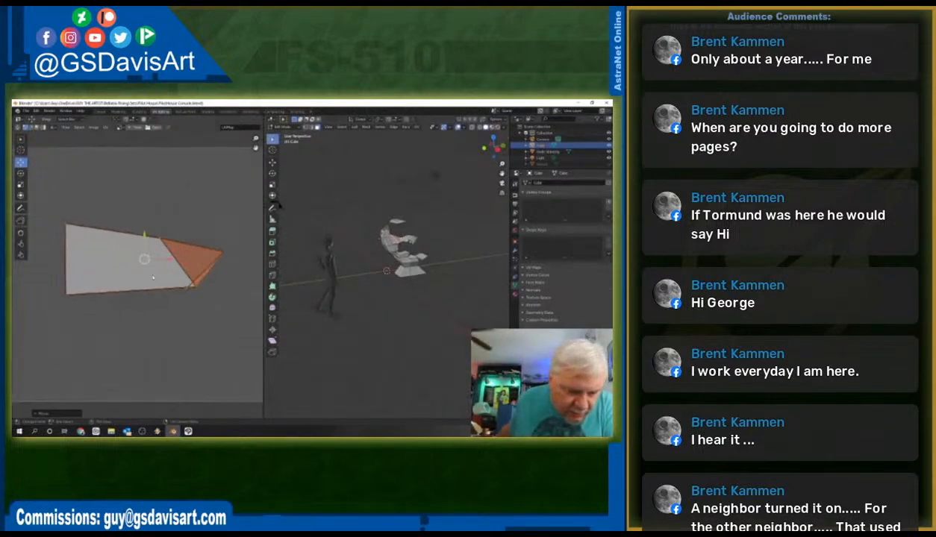
click(187, 288)
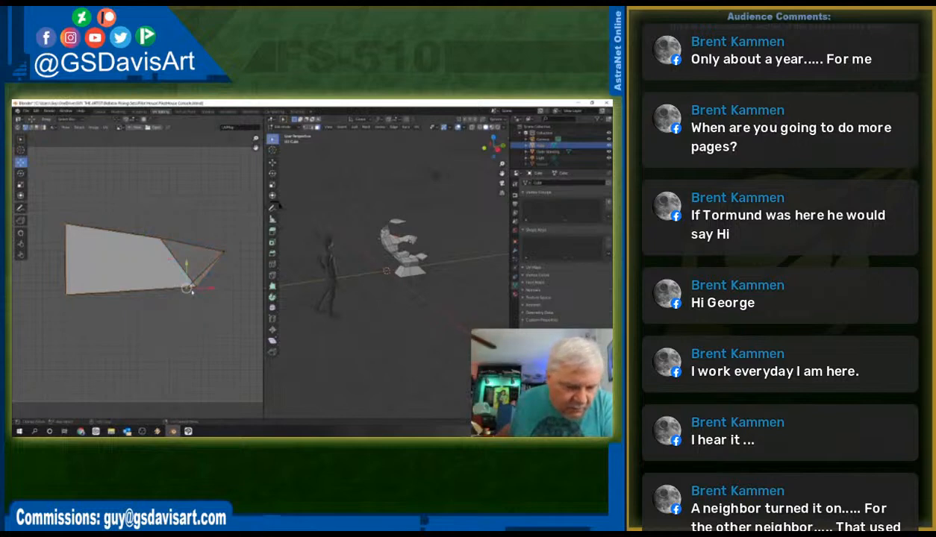
key(g)
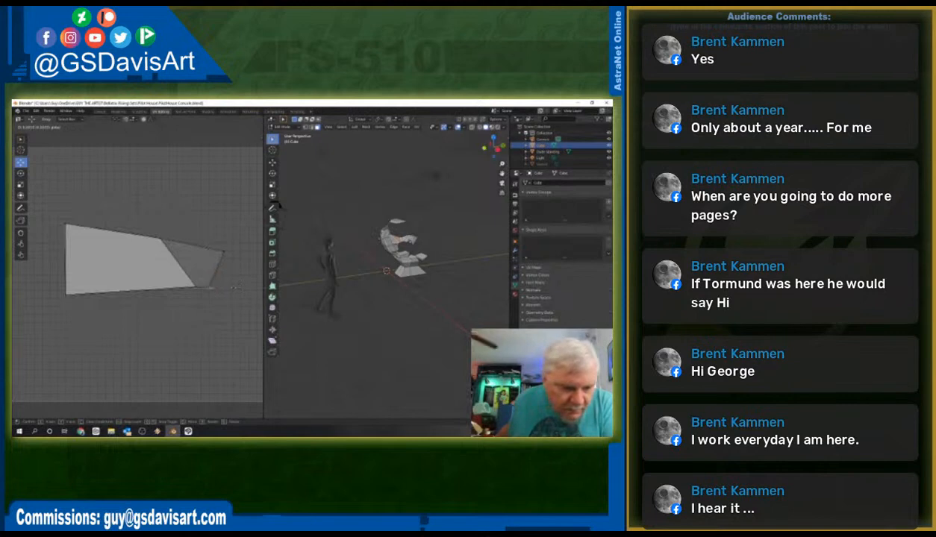
click(229, 288)
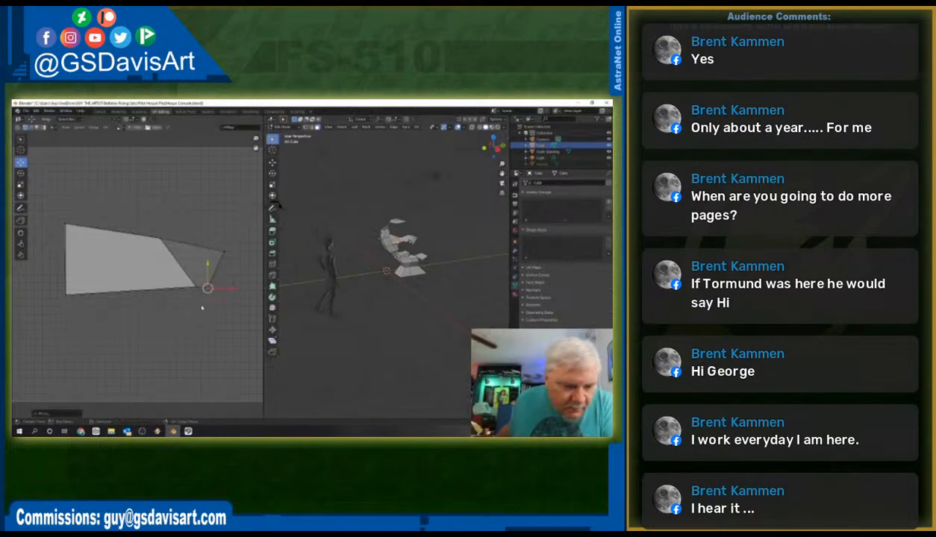
key(g)
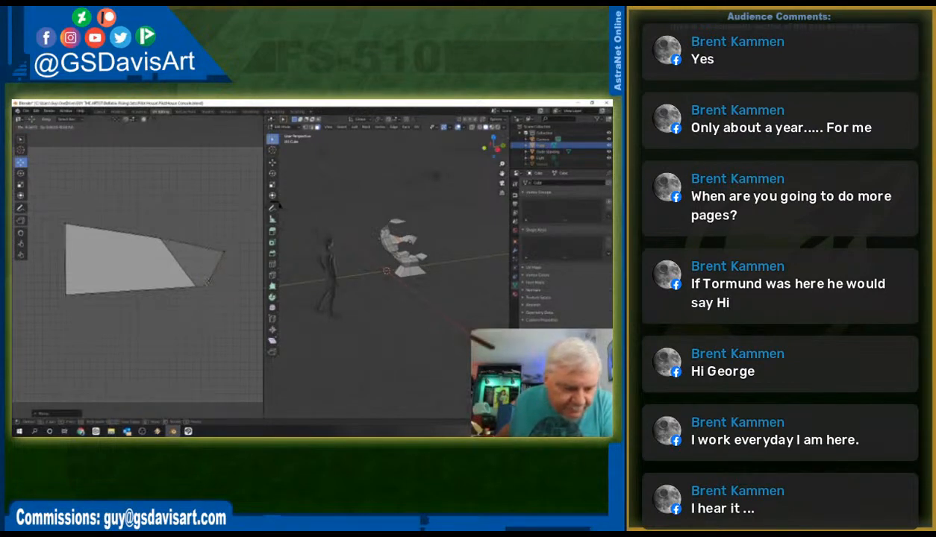
key(Return)
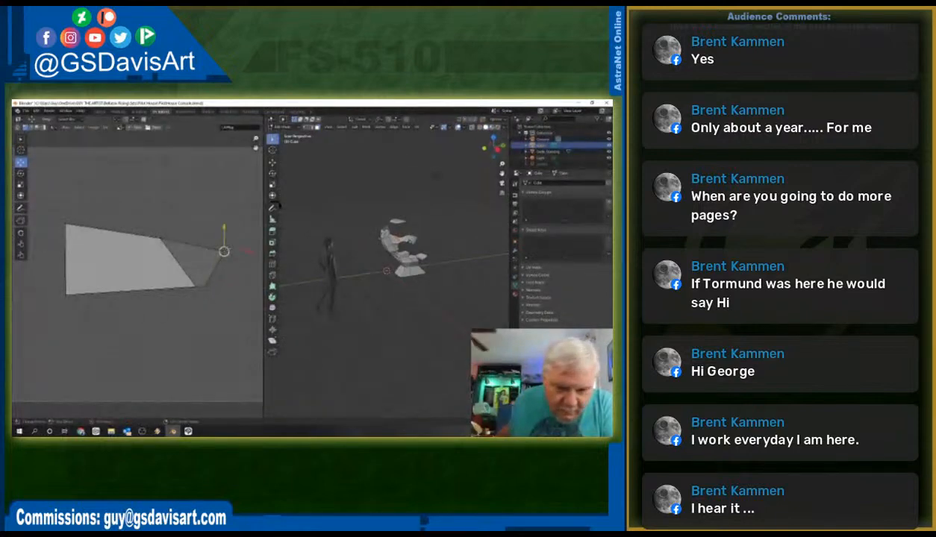
key(g)
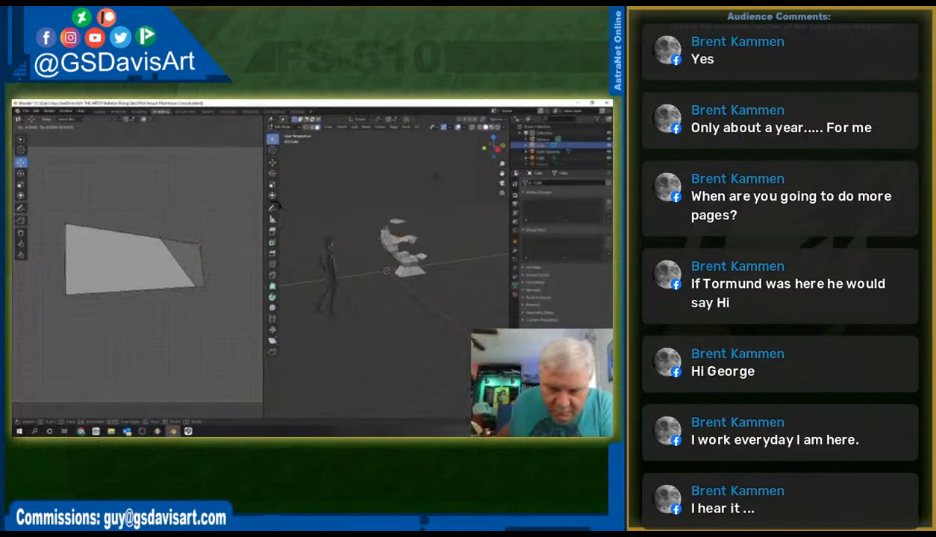
key(Return)
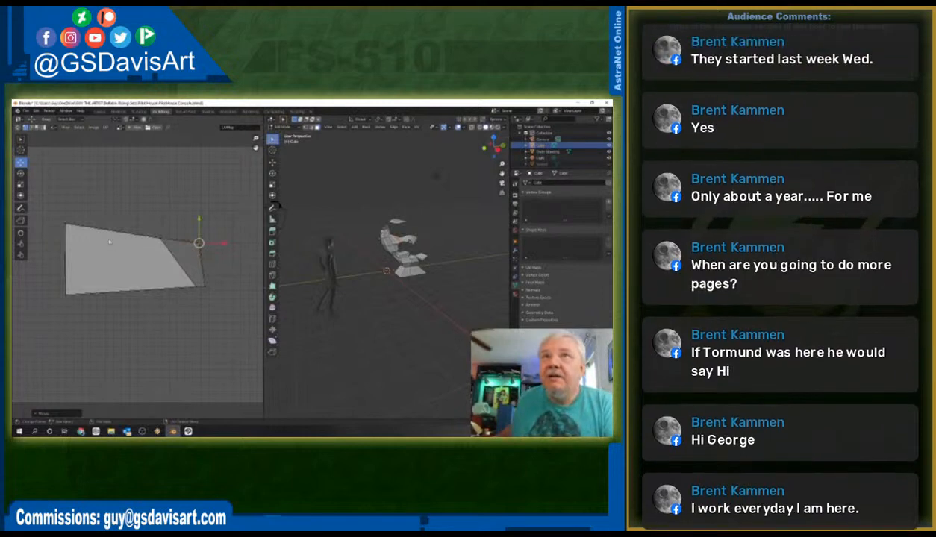
- Raise the pair's upper edge at its wide end and lower the middle vertex to straighten that edge
drag(53, 200, 232, 258)
drag(135, 213, 188, 236)
key(g)
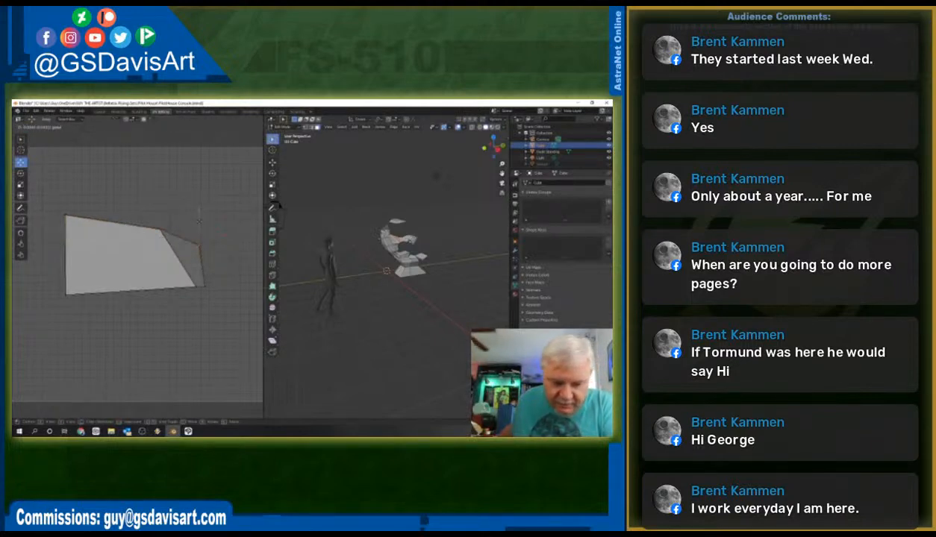
right_click(199, 218)
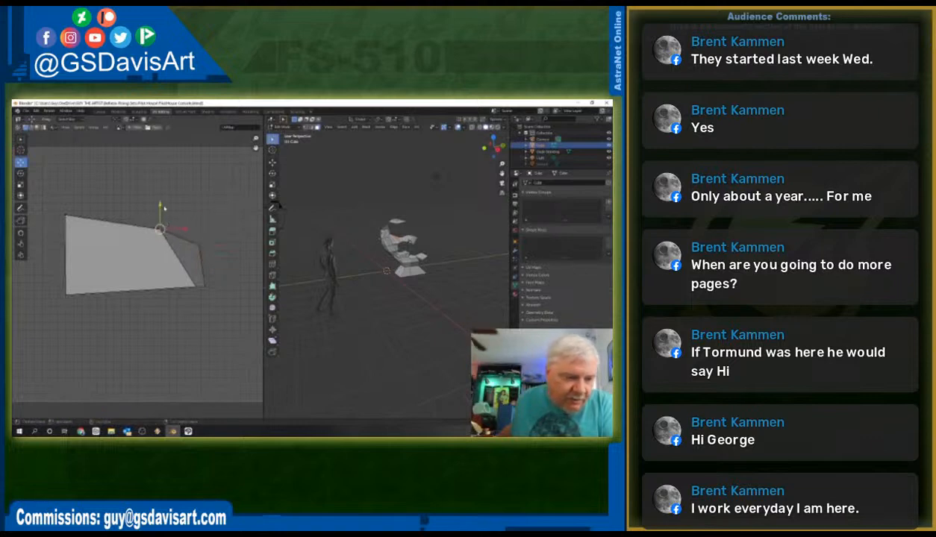
key(g)
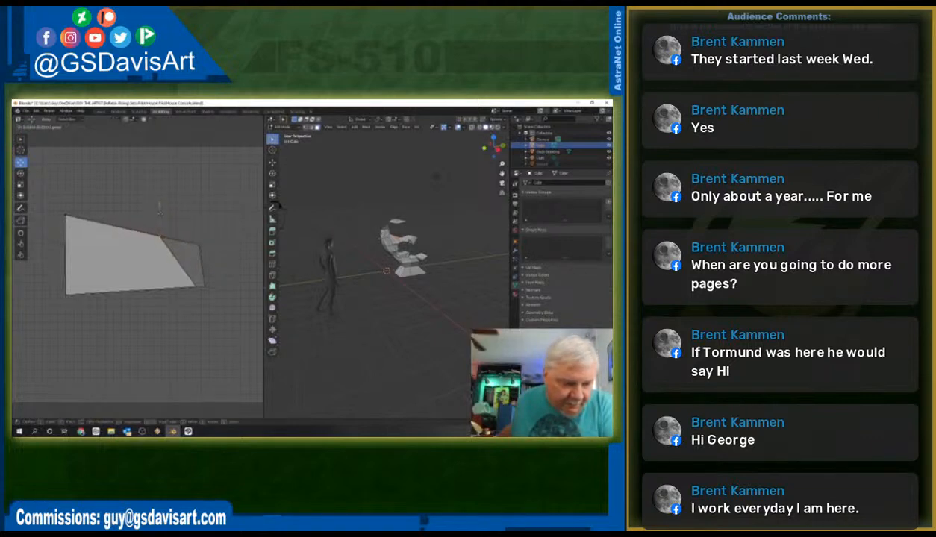
drag(160, 212, 159, 212)
click(224, 215)
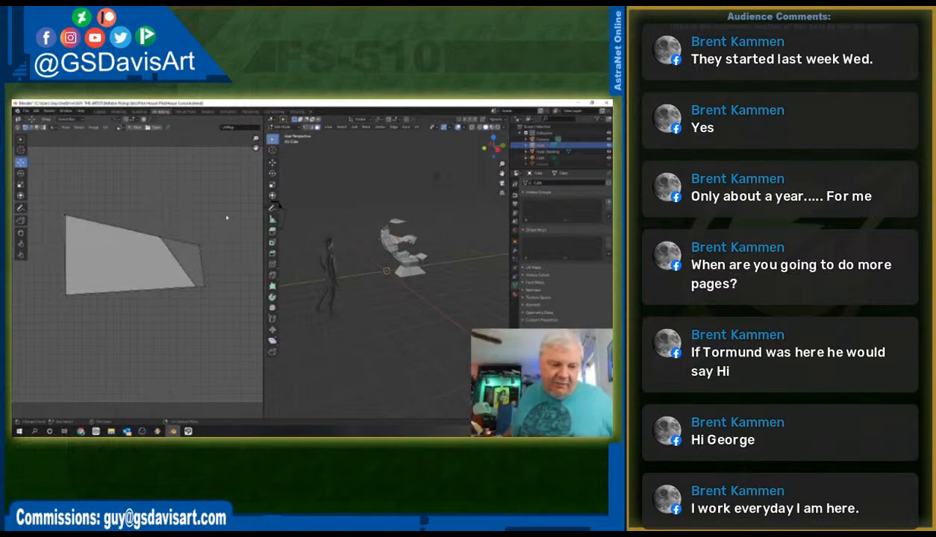
- Slide the shared vertex on the upper edge toward the wide end and fine-tune the lower outer corner
drag(380, 276, 370, 288)
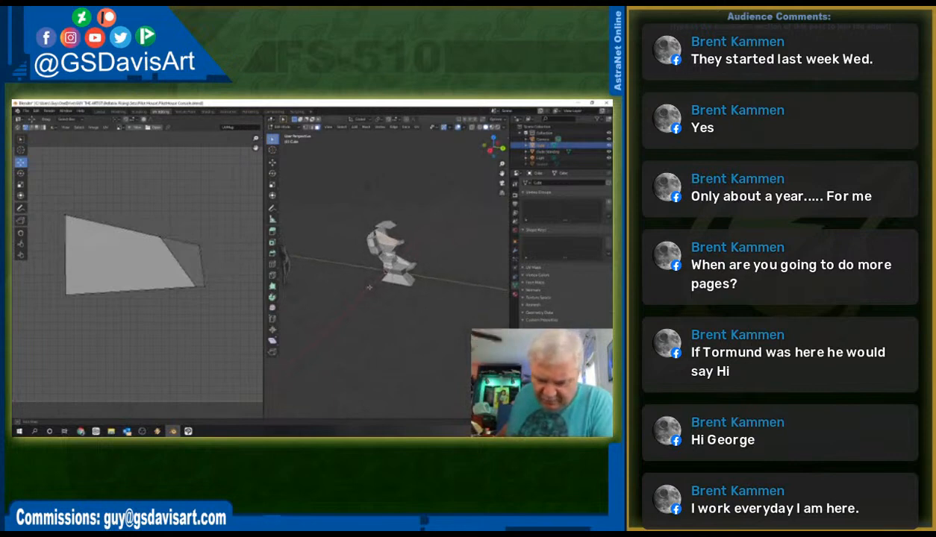
drag(148, 248, 174, 213)
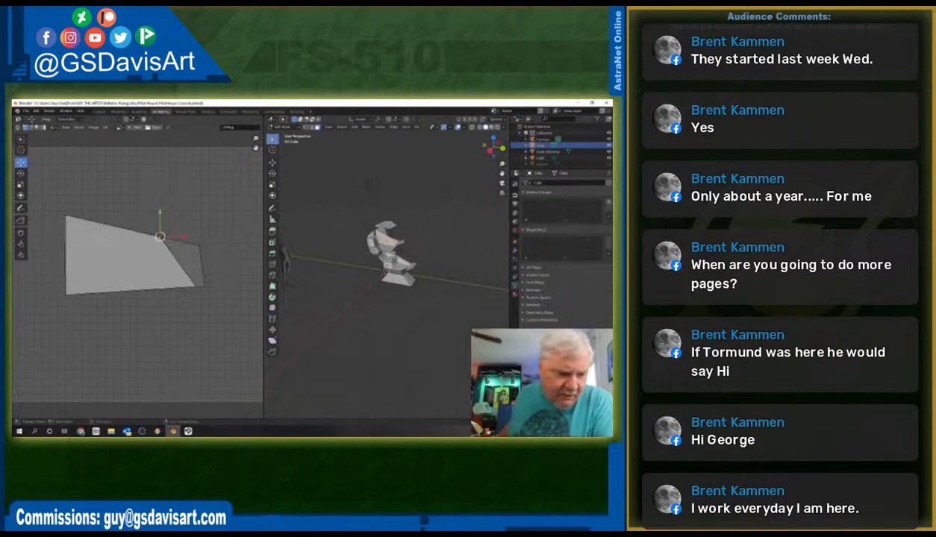
key(g)
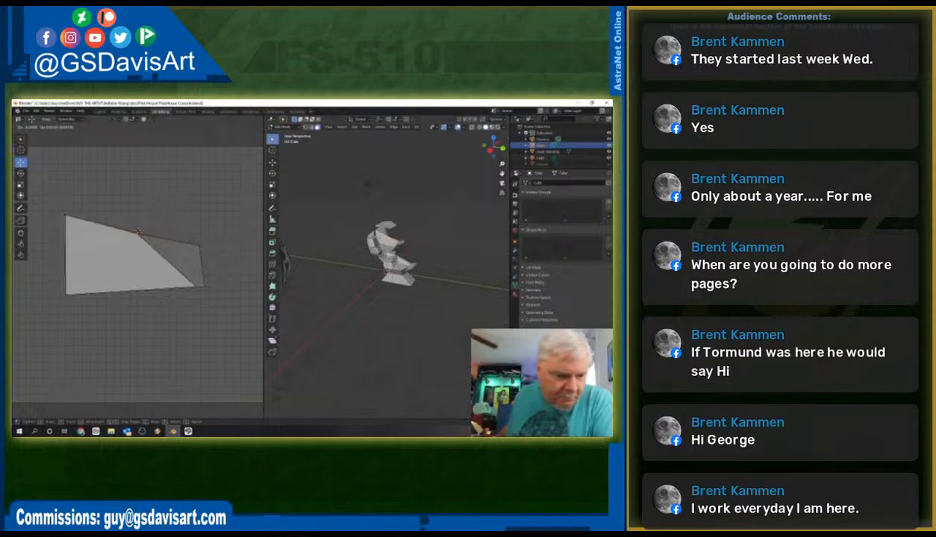
click(137, 229)
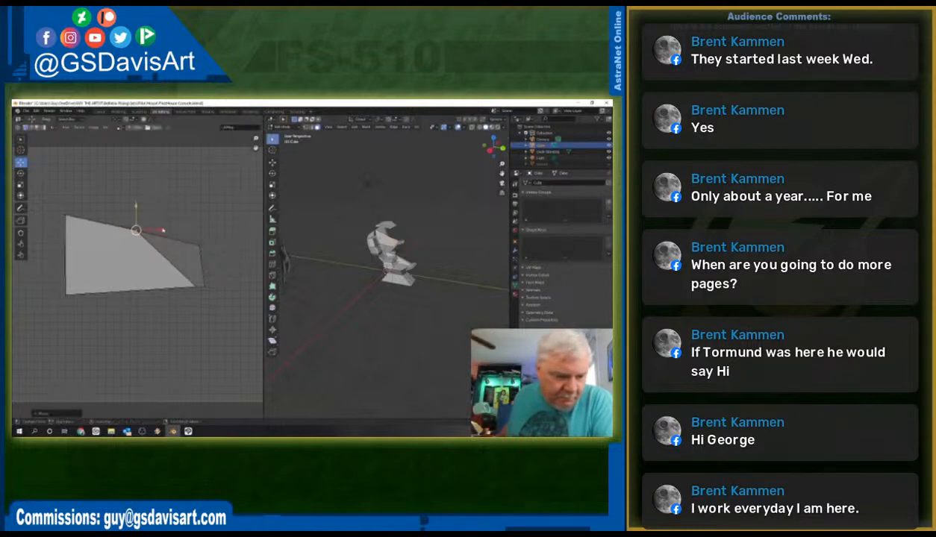
click(204, 286)
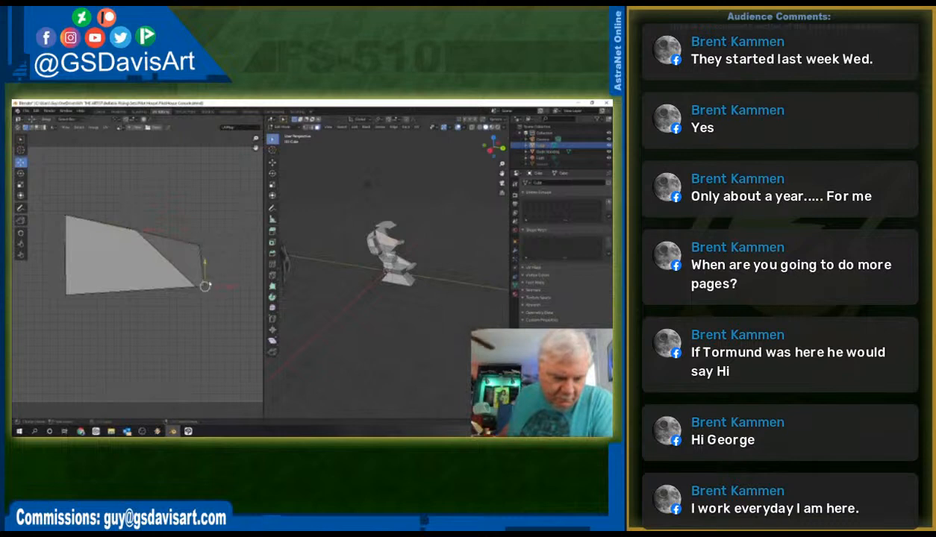
key(g)
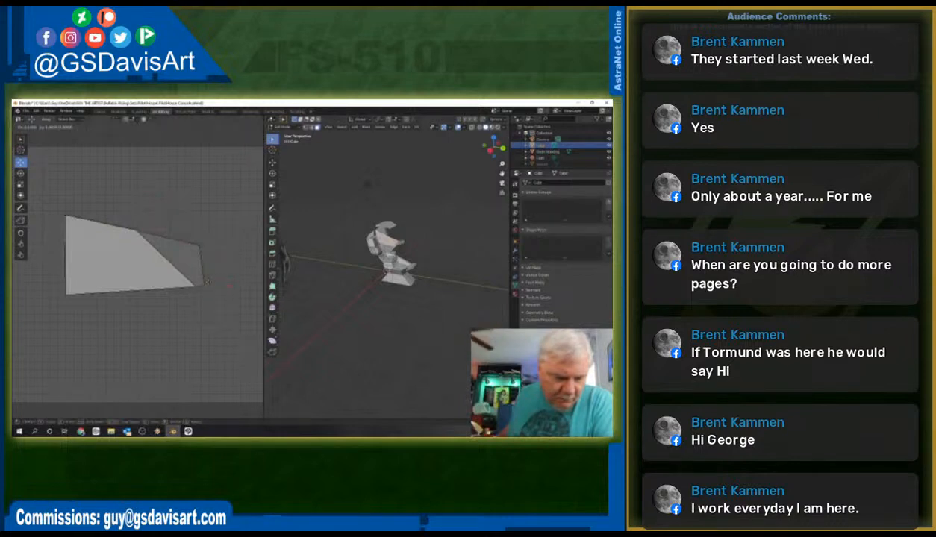
click(205, 285)
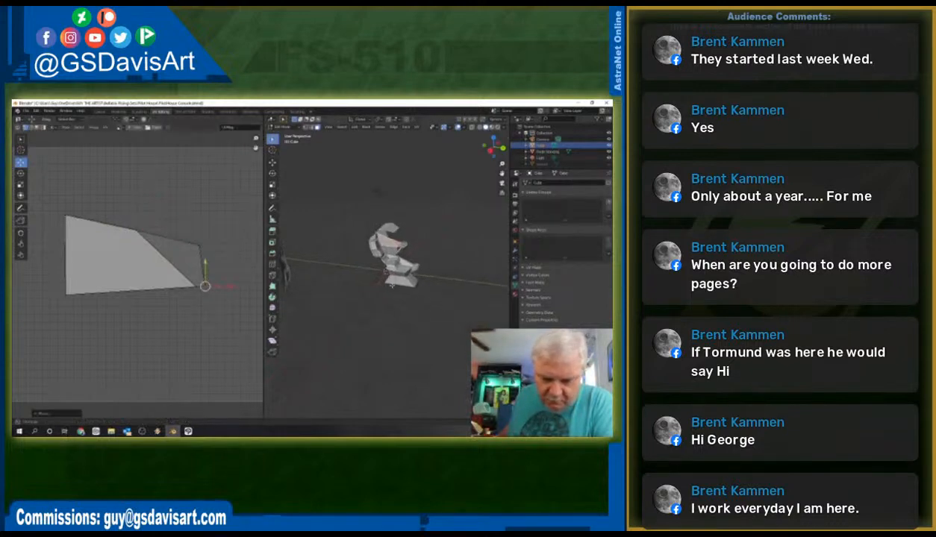
- Select both reshaped islands and move them outside the UV square, diagonally below its lower left corner
drag(401, 287, 333, 295)
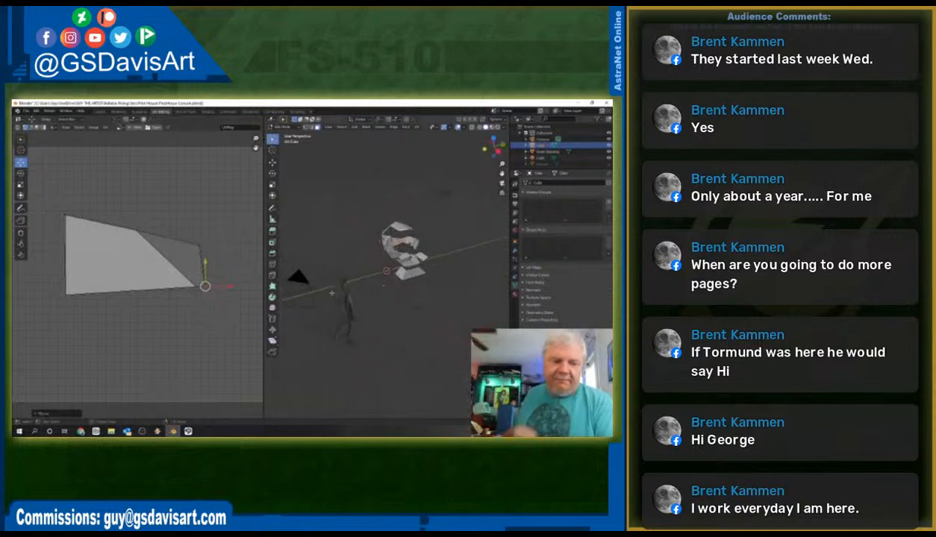
scroll(72, 338, down, 4)
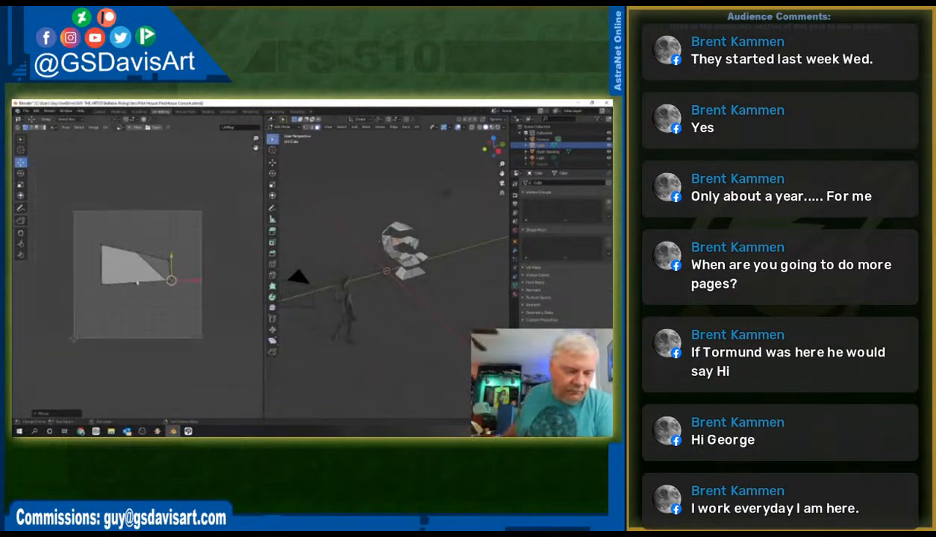
drag(84, 230, 185, 300)
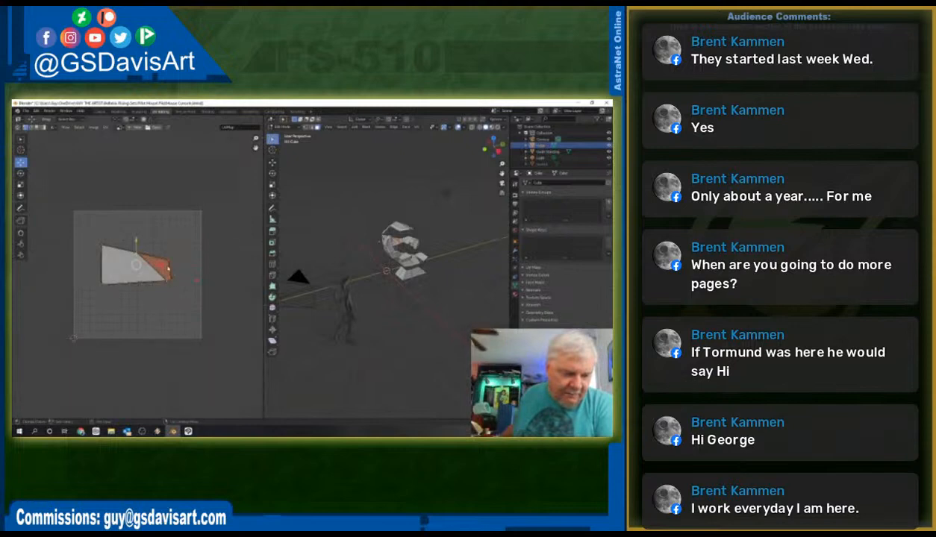
drag(137, 265, 55, 386)
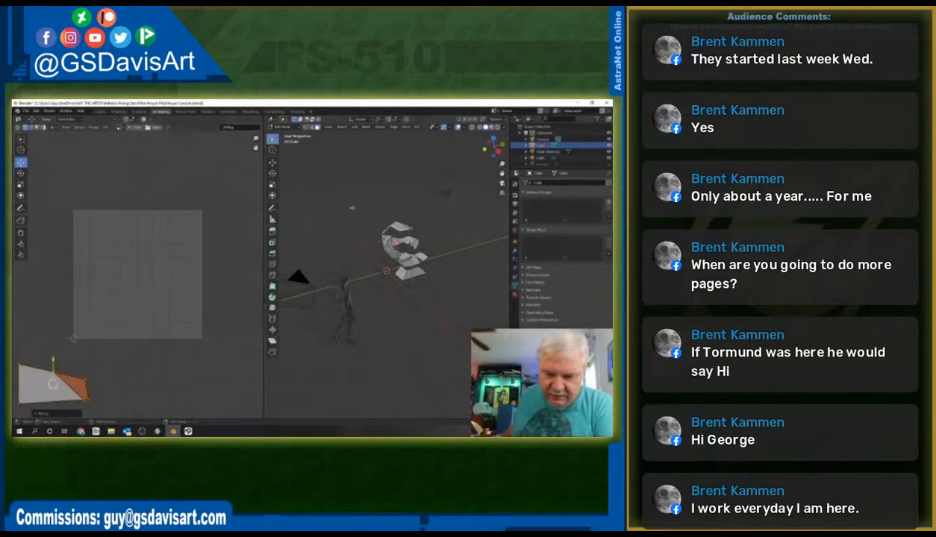
- Display the UVs of all chair faces, place the reshaped pair directly below the UV square's lower left part, and clear the mesh selection
drag(358, 197, 444, 287)
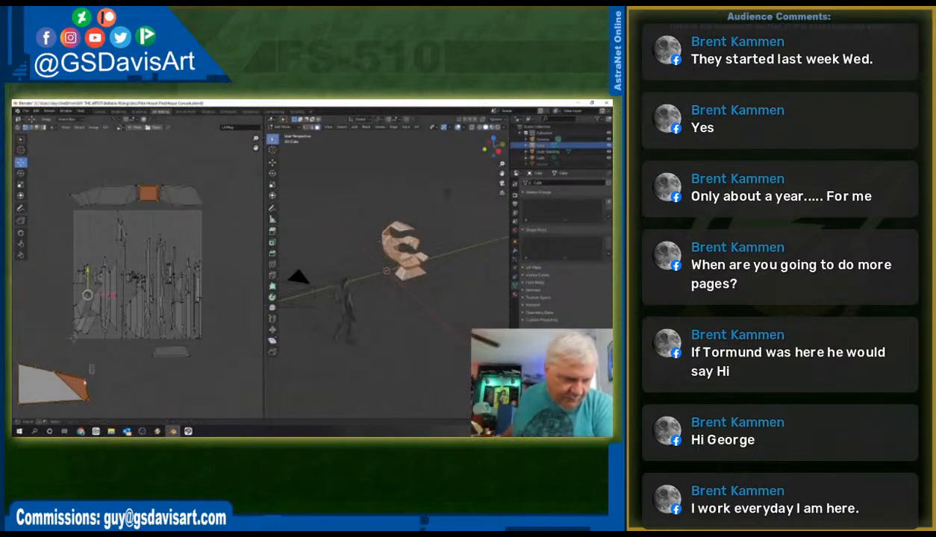
mouse_move(93, 407)
mouse_down()
mouse_move(12, 356)
mouse_move(106, 411)
mouse_up()
key(g)
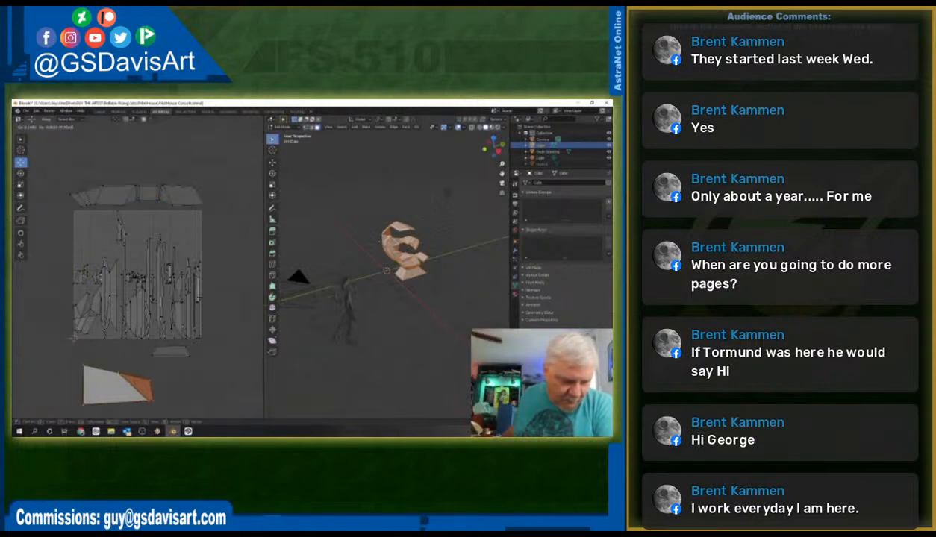
click(109, 369)
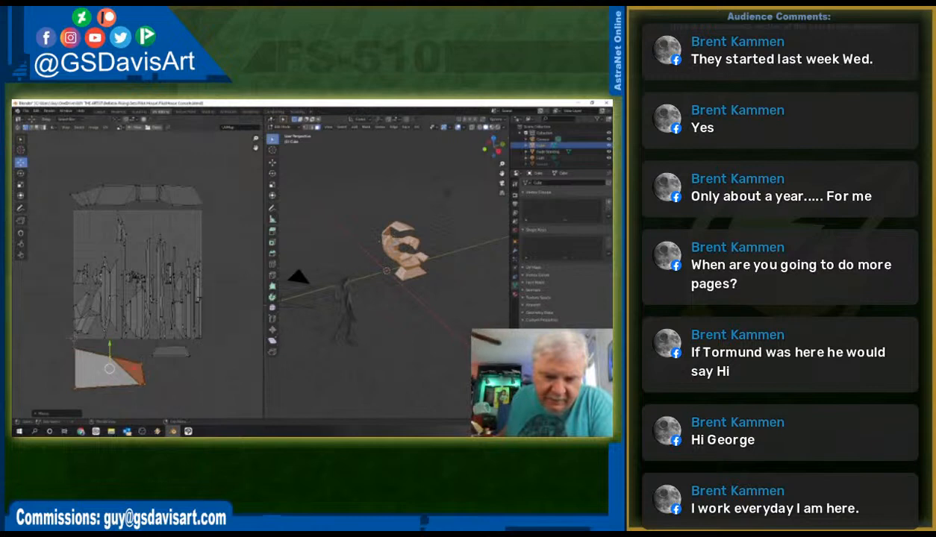
key(alt+a)
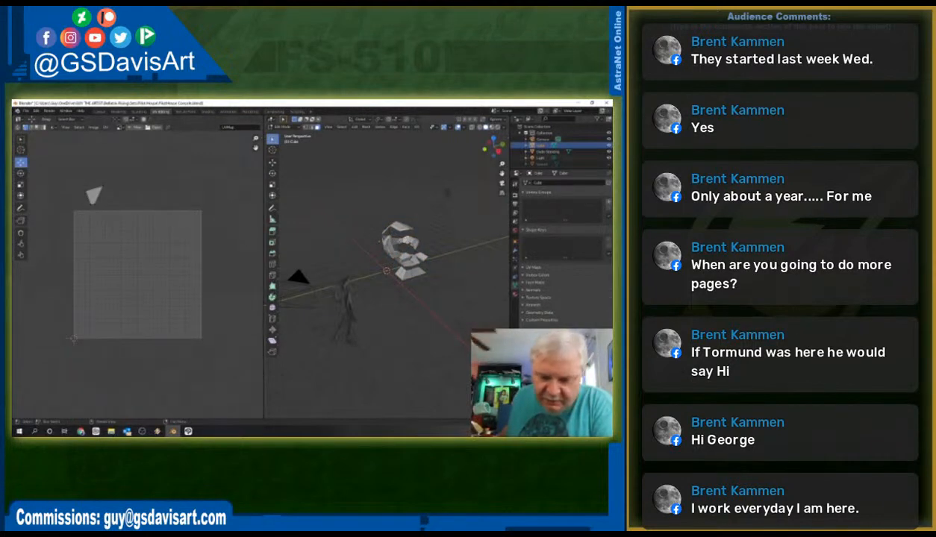
- Select single chair faces one after another to examine which UV island each of them uses
click(398, 235)
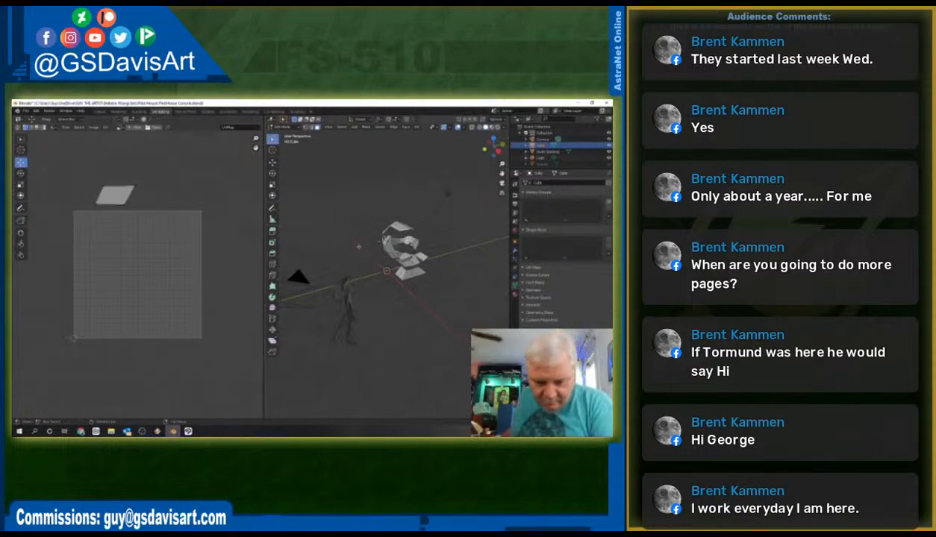
drag(370, 243, 398, 237)
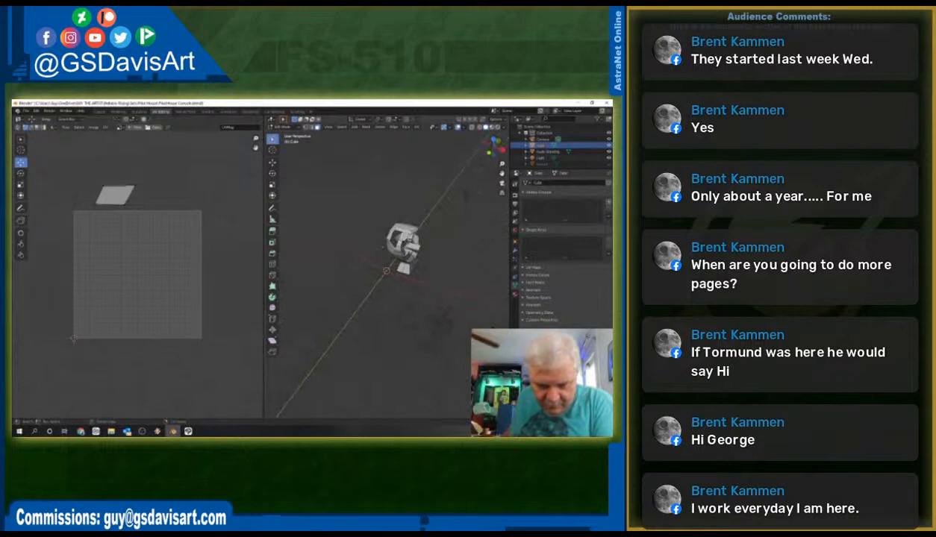
click(396, 233)
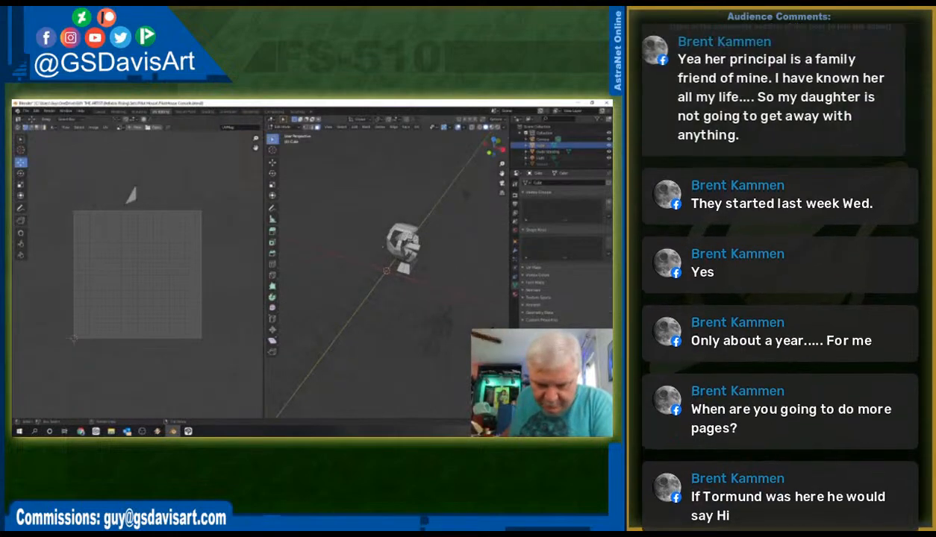
click(408, 235)
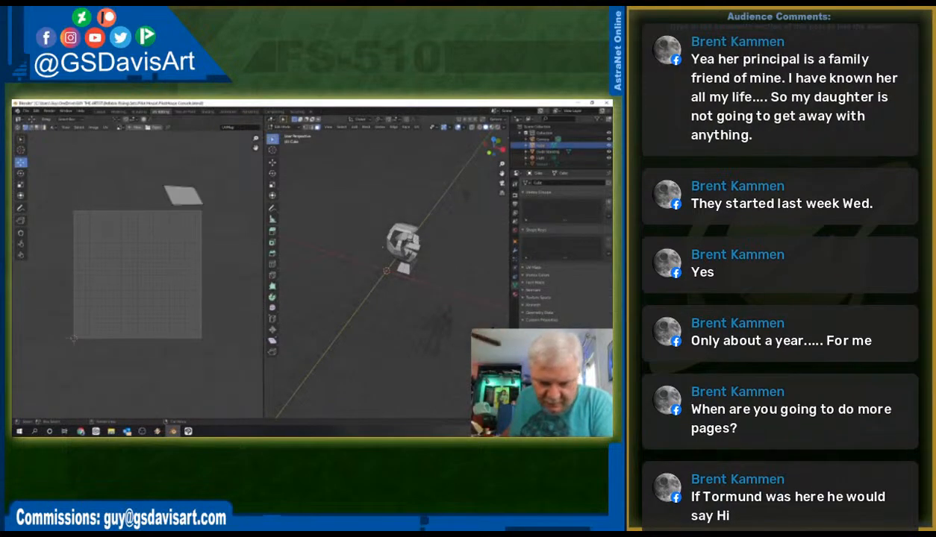
click(409, 236)
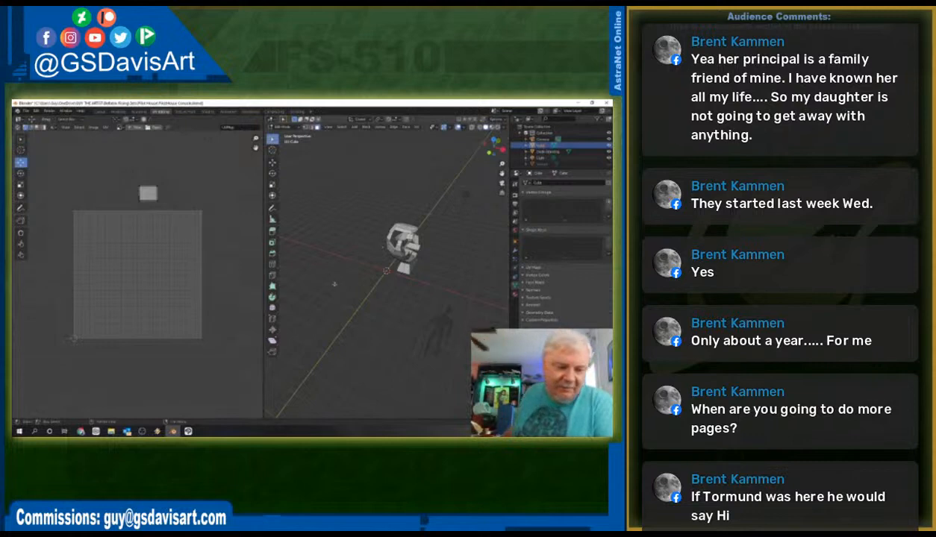
- Show the UVs of the visible chair faces and move the reshaped pair above the island row at the UV square's upper left
drag(360, 187, 449, 293)
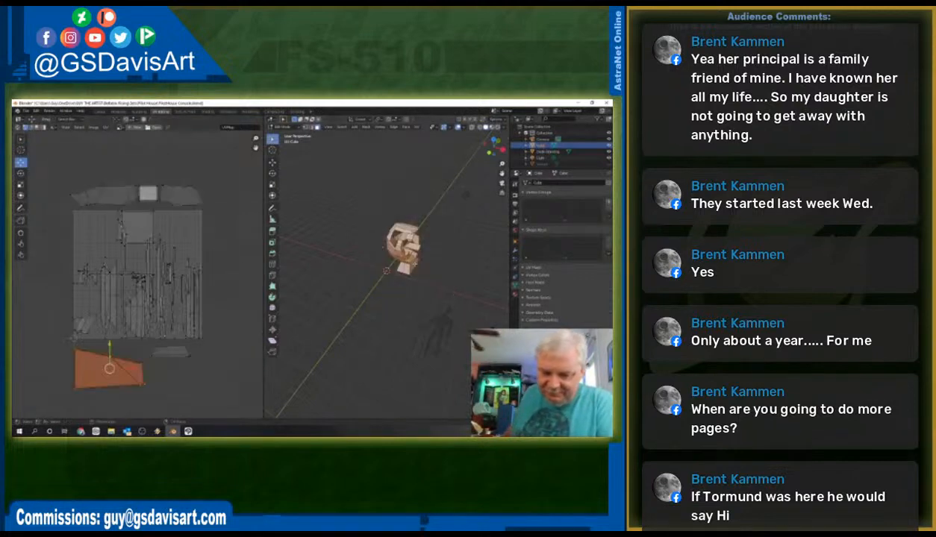
drag(231, 290, 237, 267)
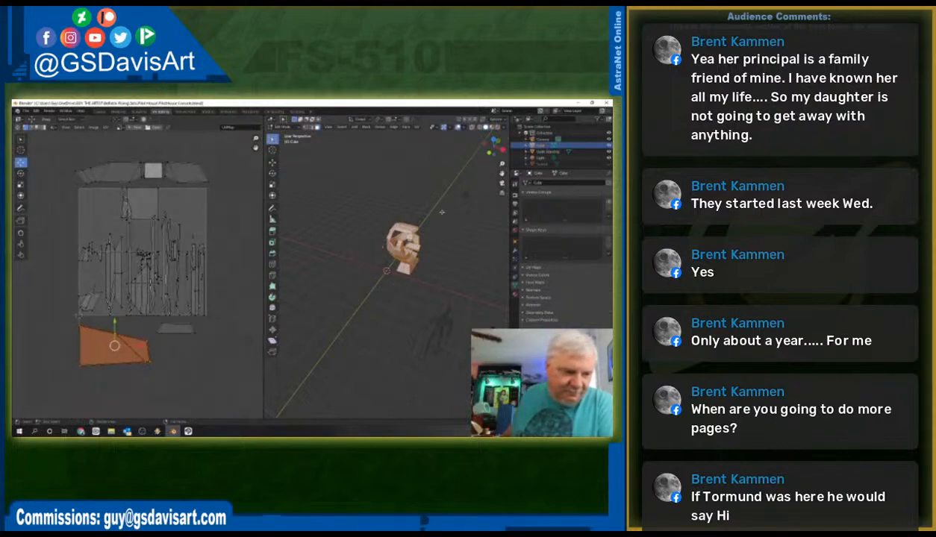
scroll(219, 336, down, 3)
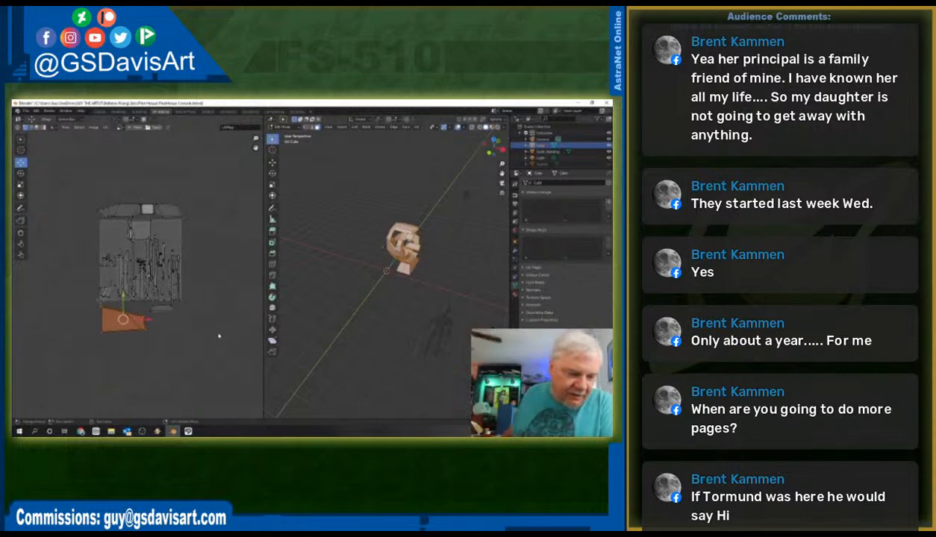
scroll(132, 333, up, 2)
drag(119, 330, 59, 184)
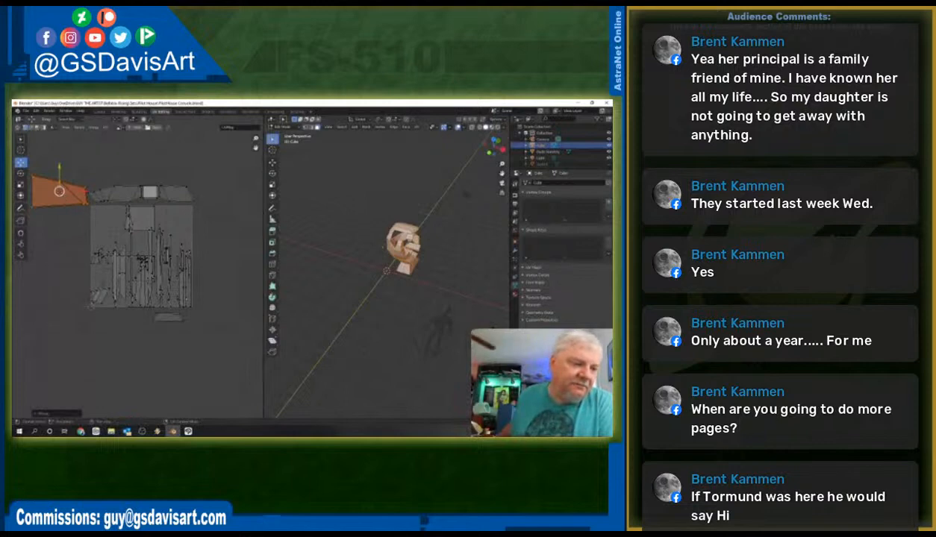
drag(60, 191, 116, 169)
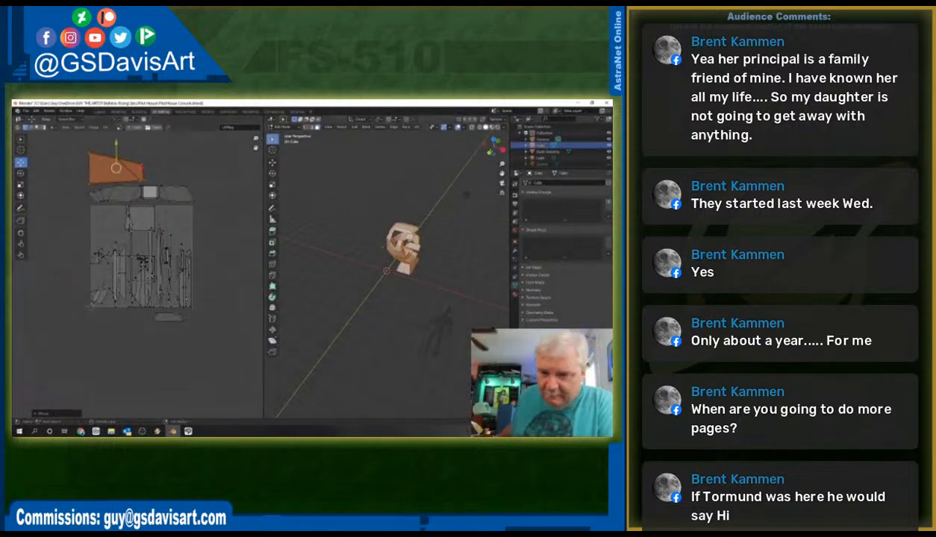
- Show the chair in wireframe, select all its faces, and place the hexagonal island pair above the UV square beside the reshaped pair
click(480, 127)
mouse_move(372, 202)
mouse_down()
mouse_move(409, 236)
mouse_move(417, 270)
mouse_up()
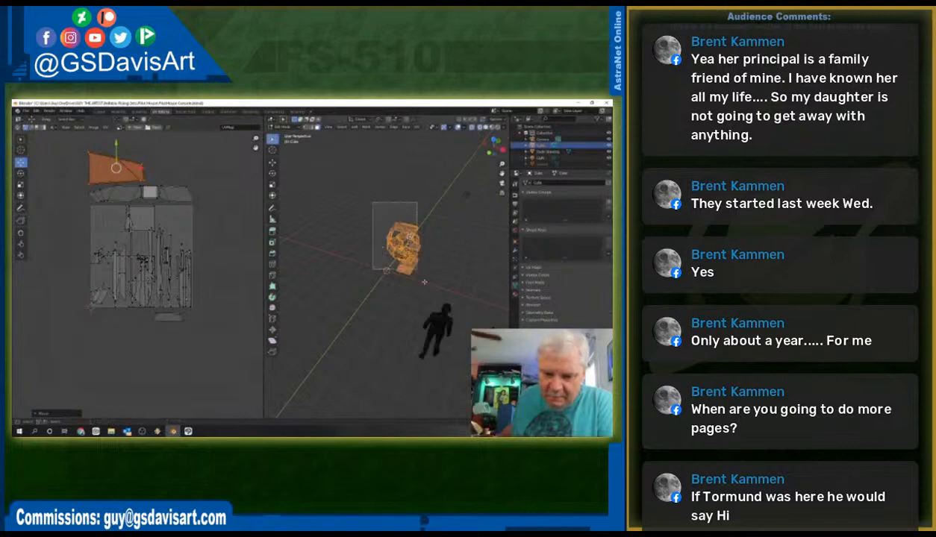
key(shift+z)
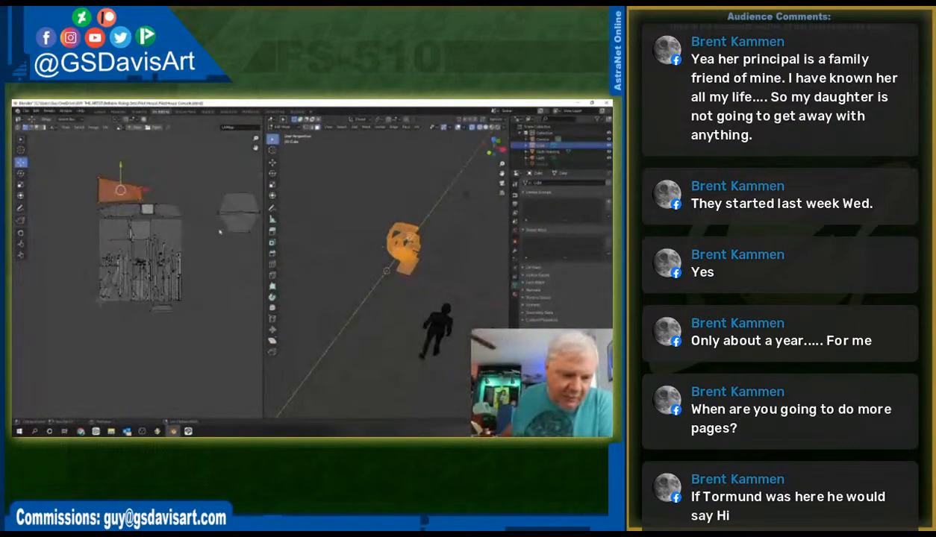
click(247, 216)
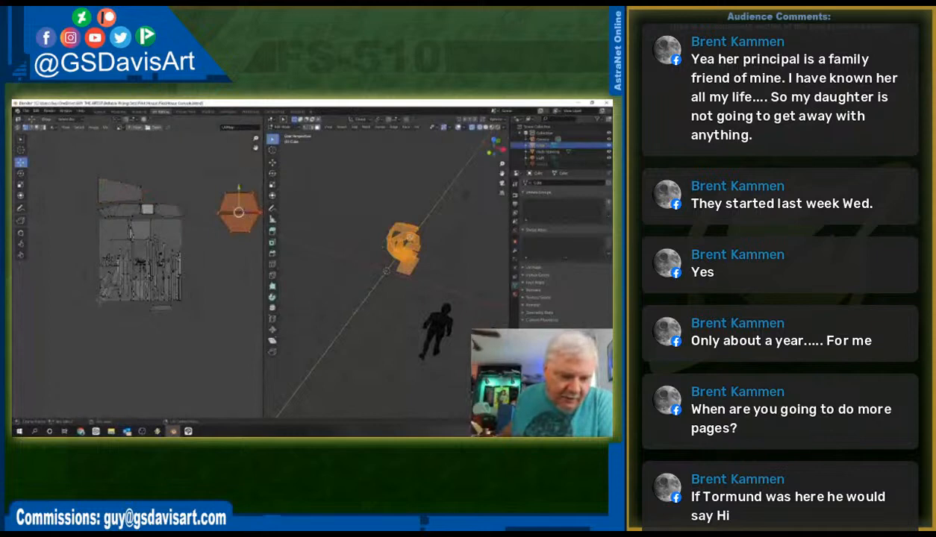
drag(239, 213, 160, 182)
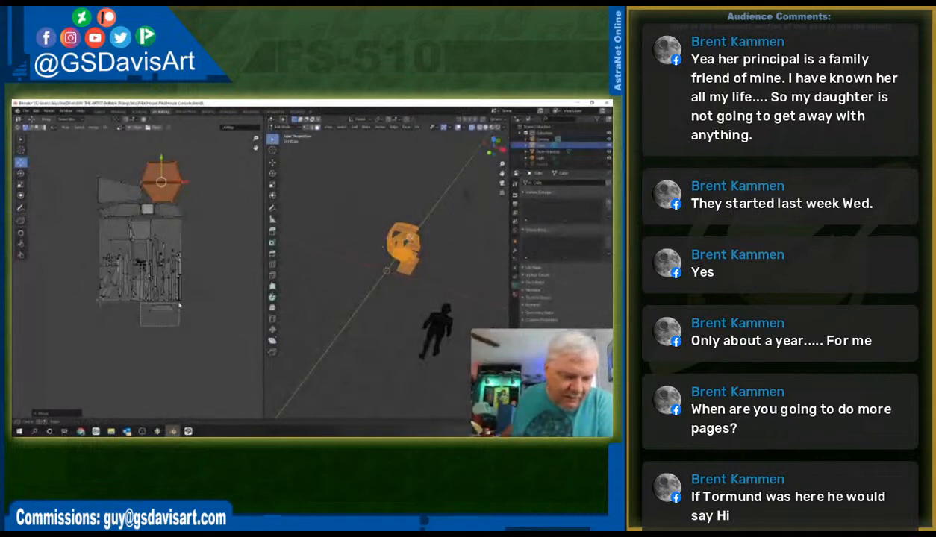
- Move the small flat island from below the UV square onto the reshaped pair's upper edge and enlarge it to about the pair's width
drag(160, 306, 116, 171)
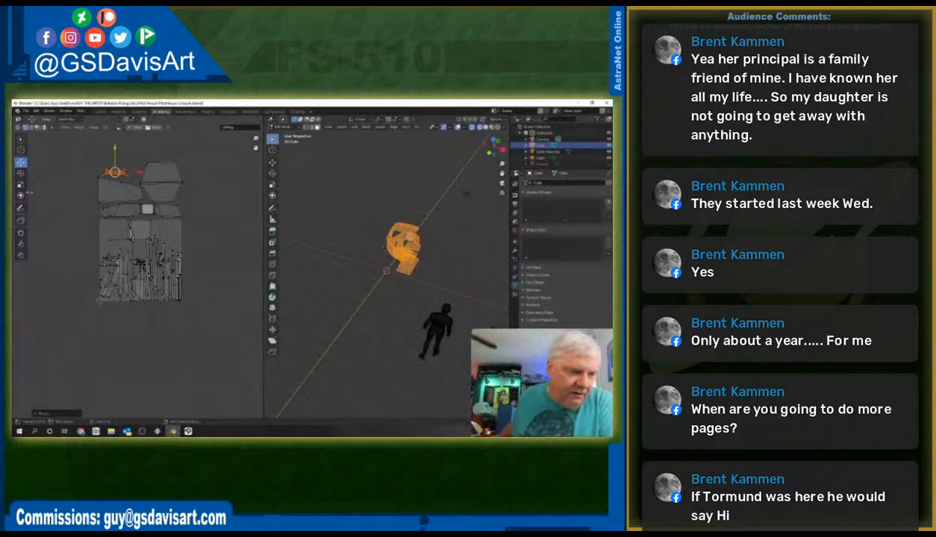
click(21, 185)
key(s)
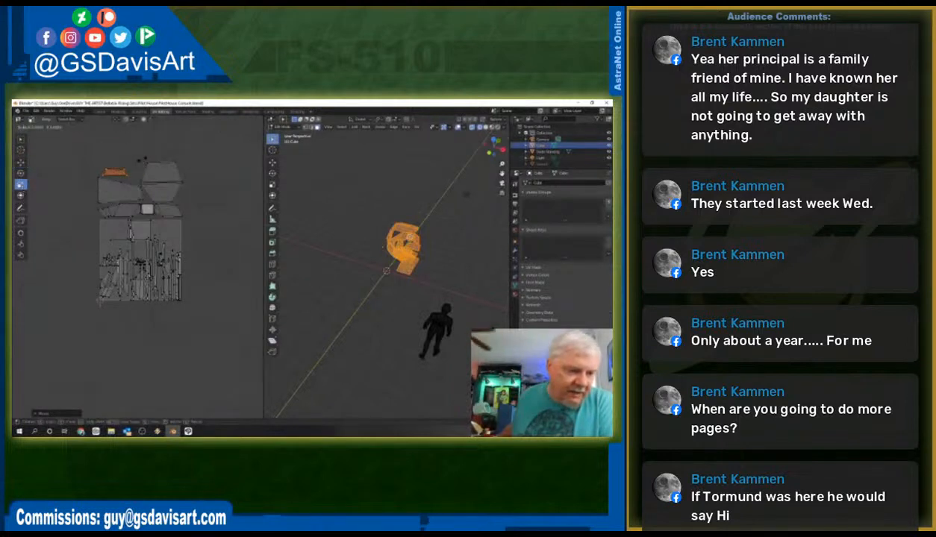
click(166, 156)
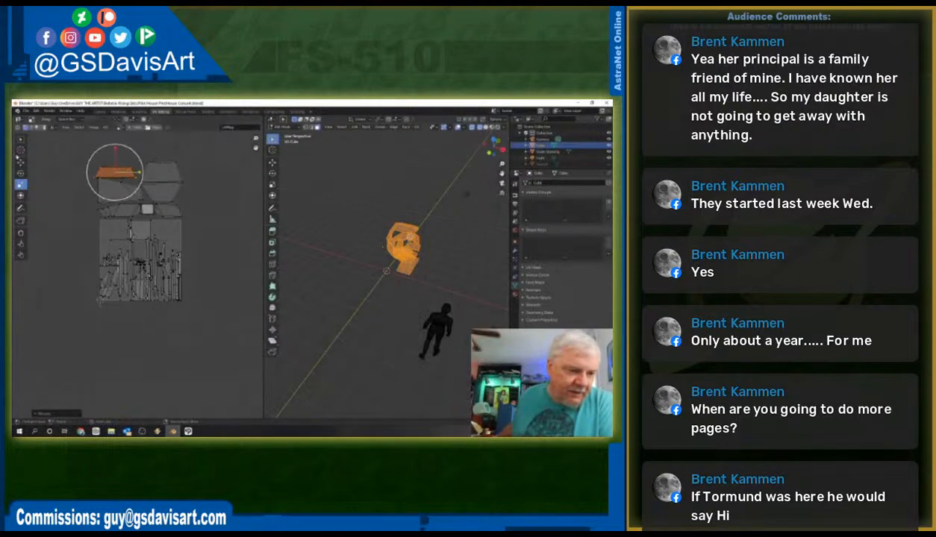
click(21, 162)
drag(116, 172, 127, 171)
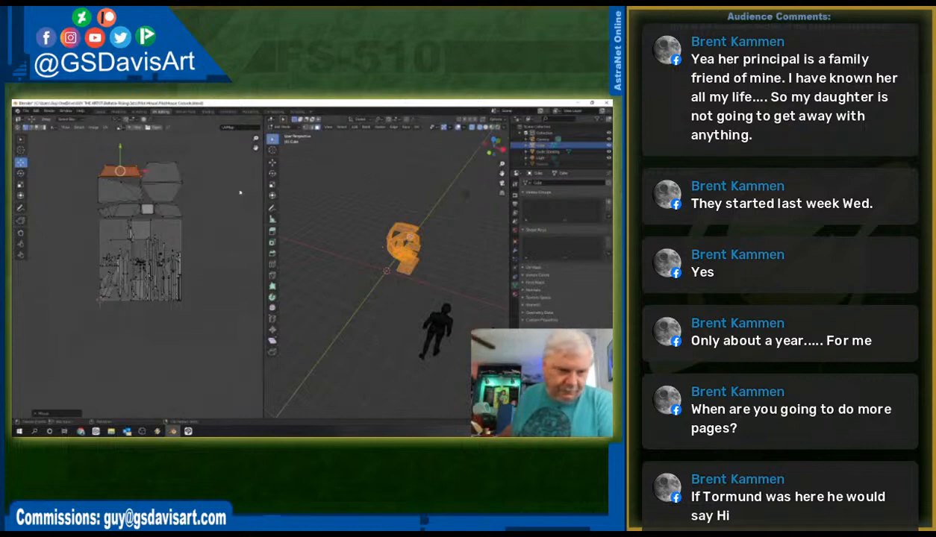
- Save the chair file with its new UV layout and close Blender
click(24, 111)
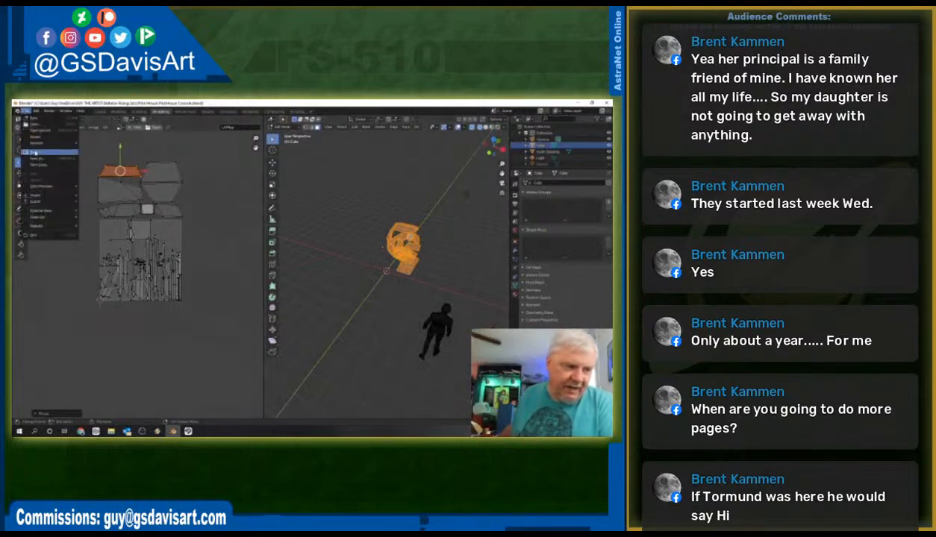
click(34, 152)
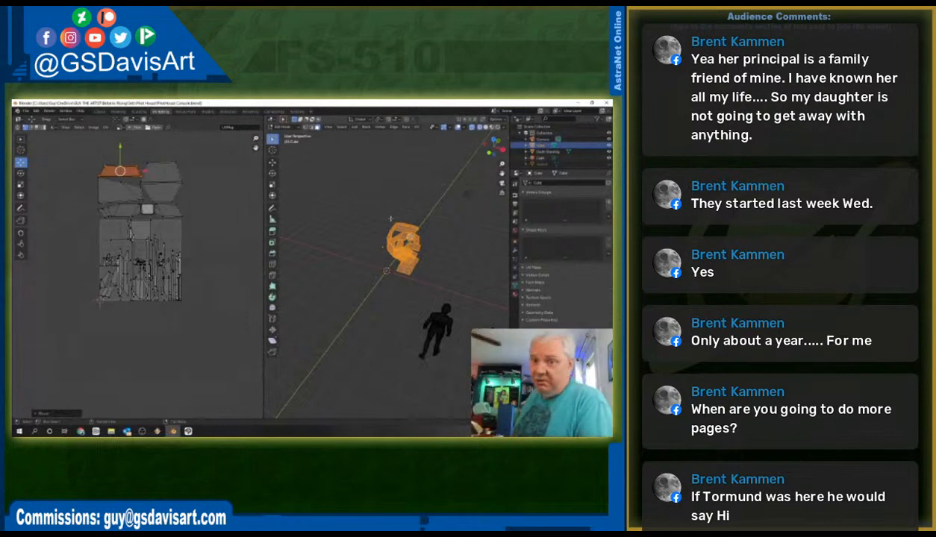
click(606, 103)
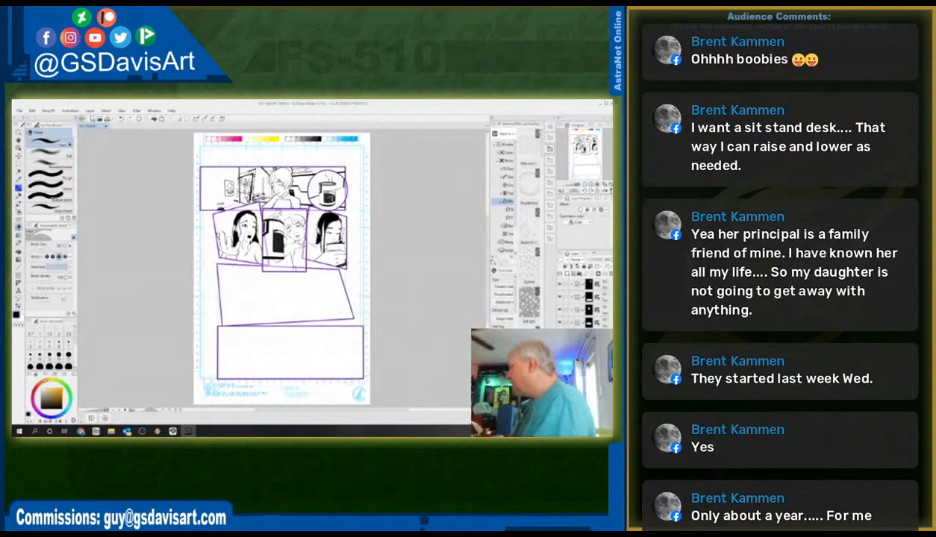
- Switch to DAZ Studio, lower the kneeling figure's left arm by rotating its left shoulder, and adjust the left hand's rotation
drag(612, 142, 325, 102)
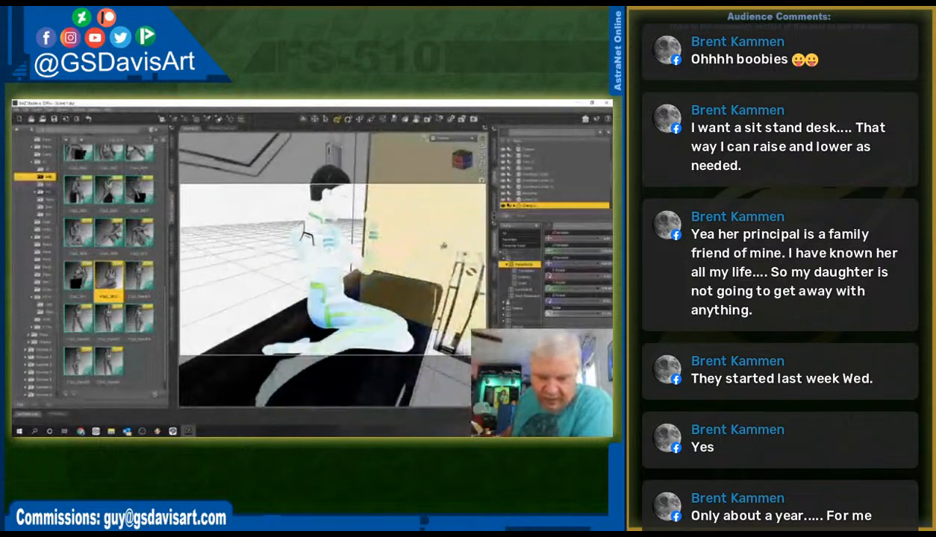
drag(463, 162, 441, 173)
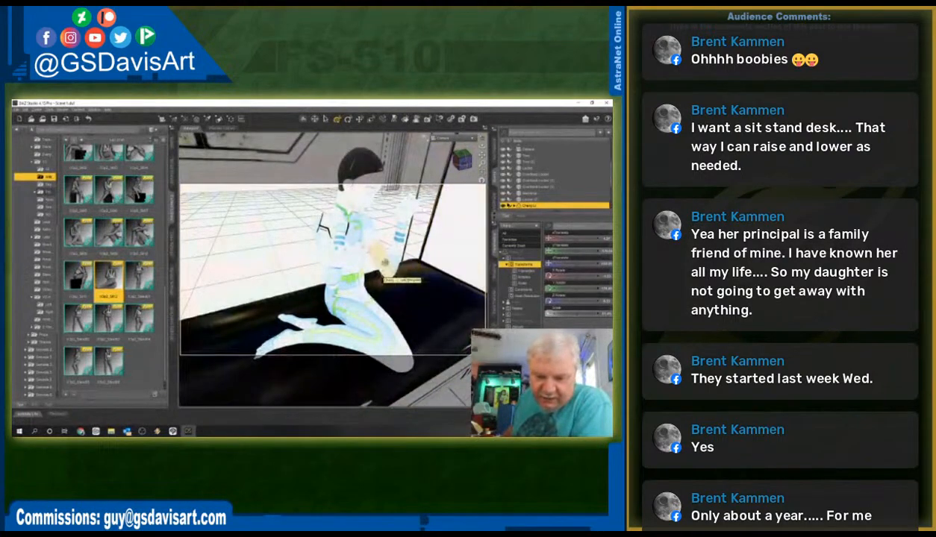
click(379, 256)
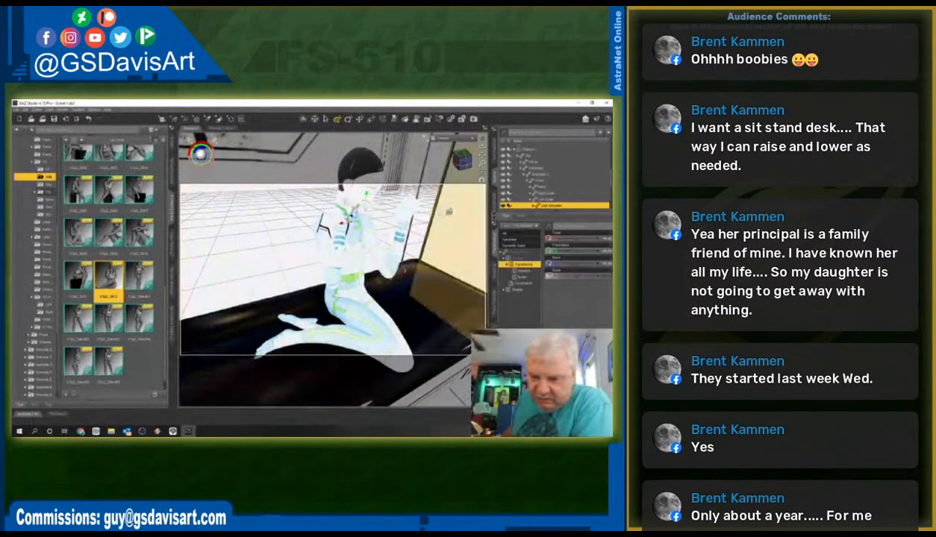
mouse_move(577, 239)
mouse_down()
mouse_move(597, 238)
mouse_move(577, 252)
mouse_up()
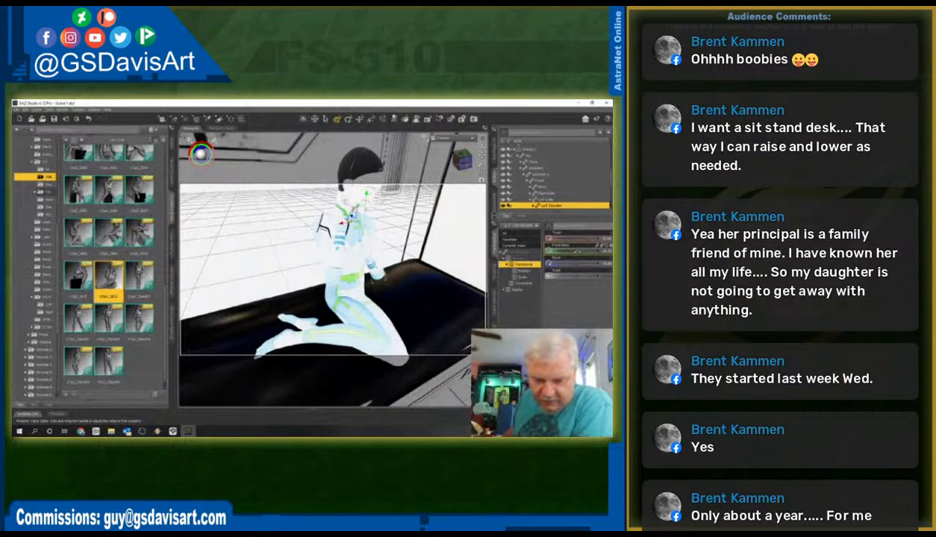
click(363, 253)
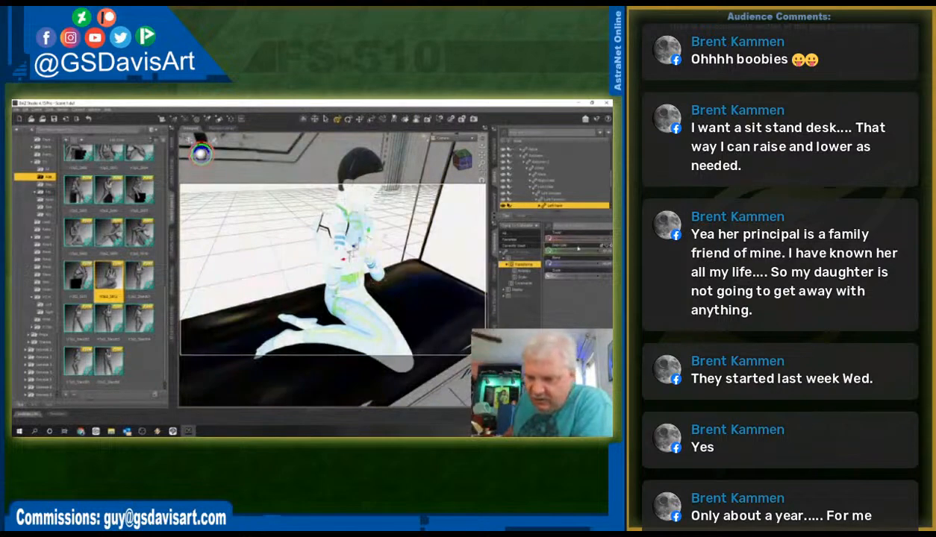
drag(574, 262, 566, 263)
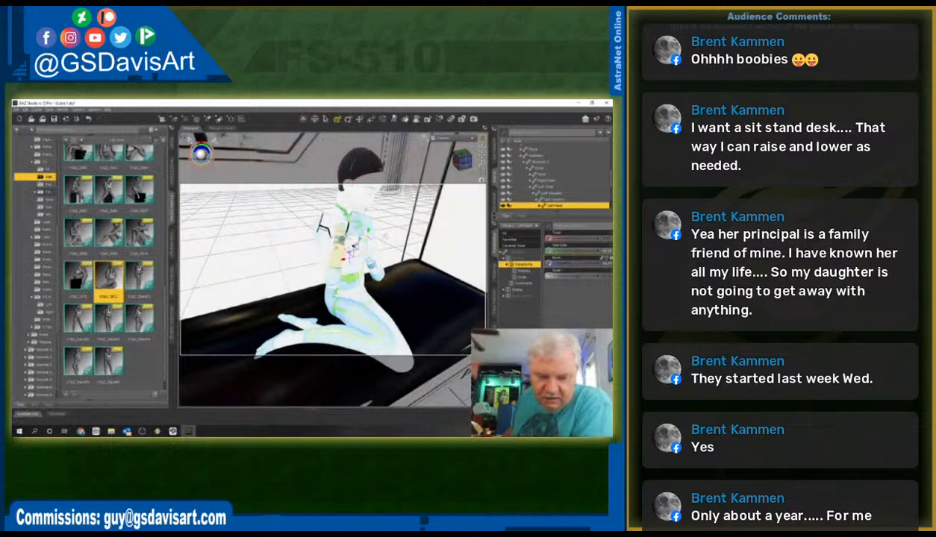
- Adjust the kneeling figure's right hand rotation and swing the right arm away from the torso by rotating the right shoulder
click(321, 258)
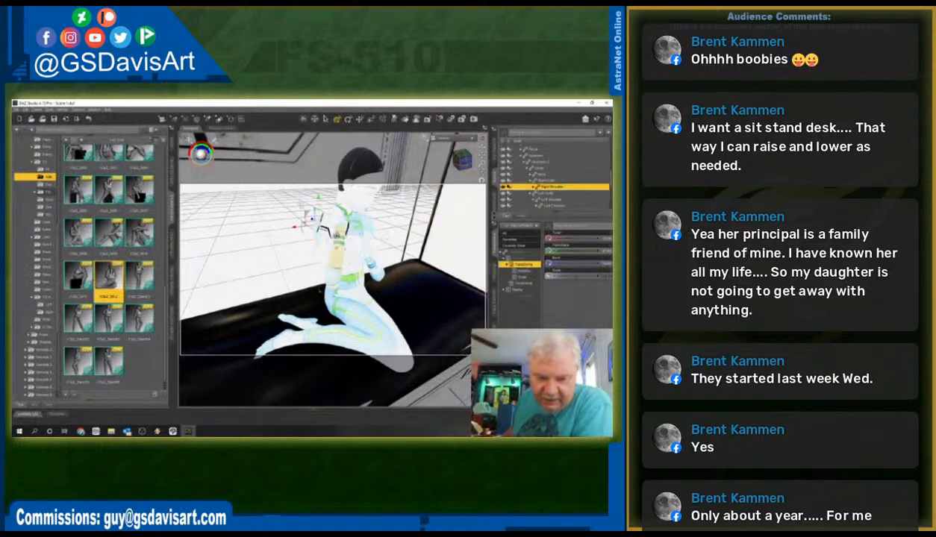
click(330, 228)
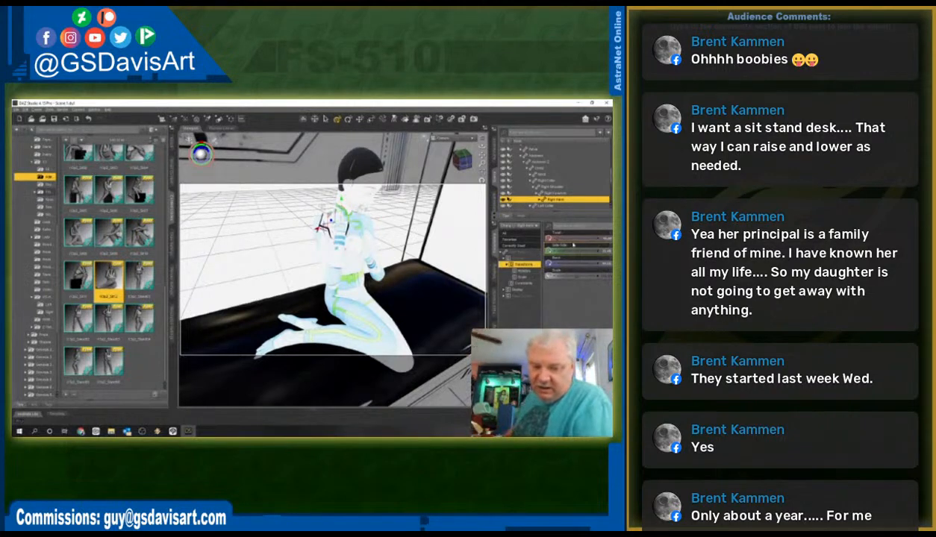
mouse_move(576, 264)
mouse_down()
mouse_move(580, 239)
mouse_move(588, 263)
mouse_up()
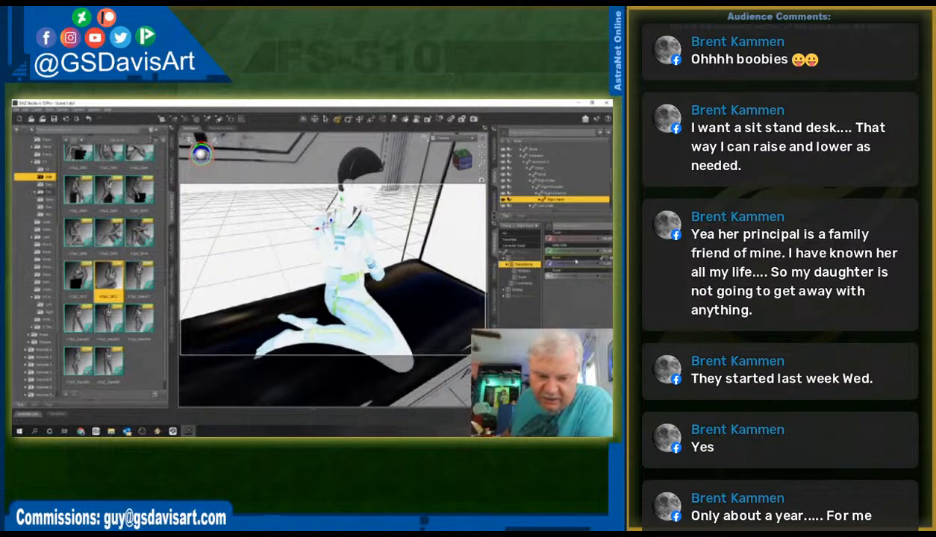
click(317, 252)
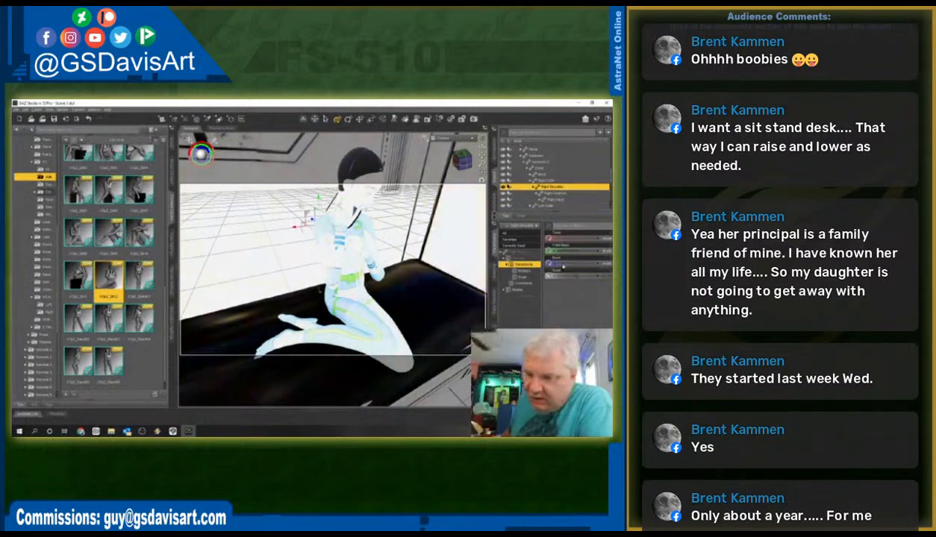
drag(582, 252, 576, 263)
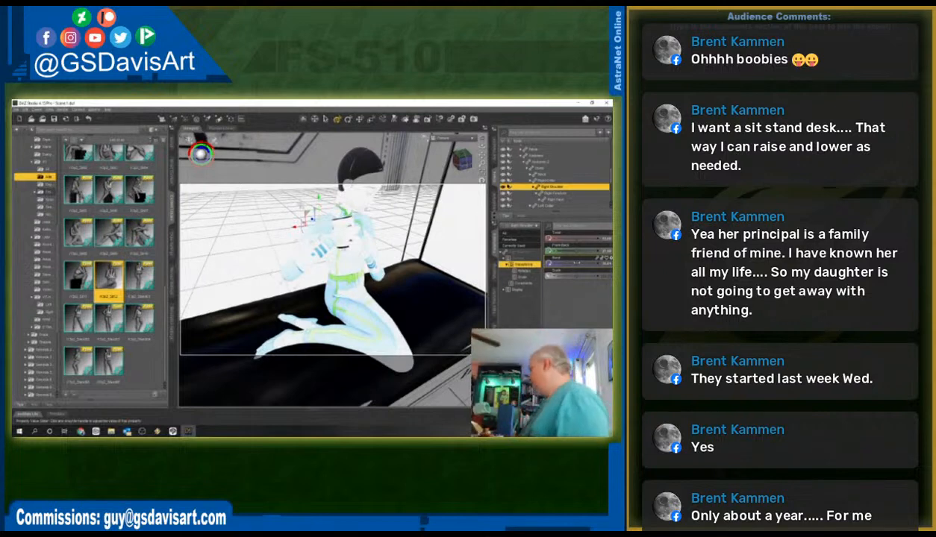
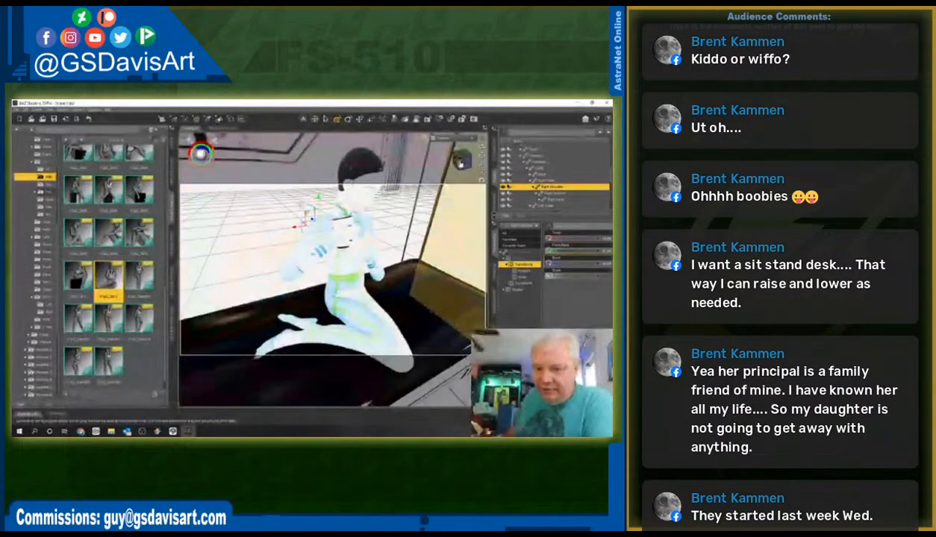
- Rotate the kneeling figure's left collar and left shoulder to move the left arm outward from the torso
drag(462, 160, 436, 162)
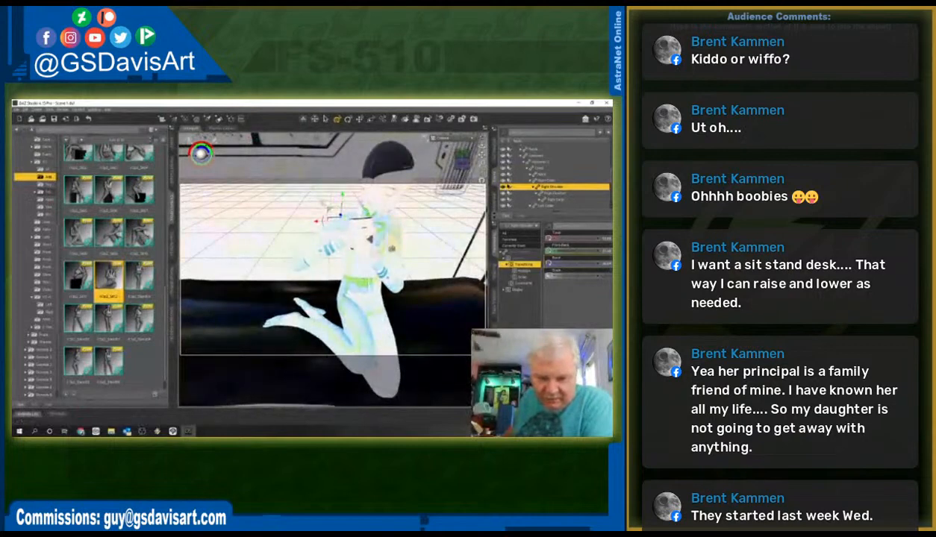
click(383, 229)
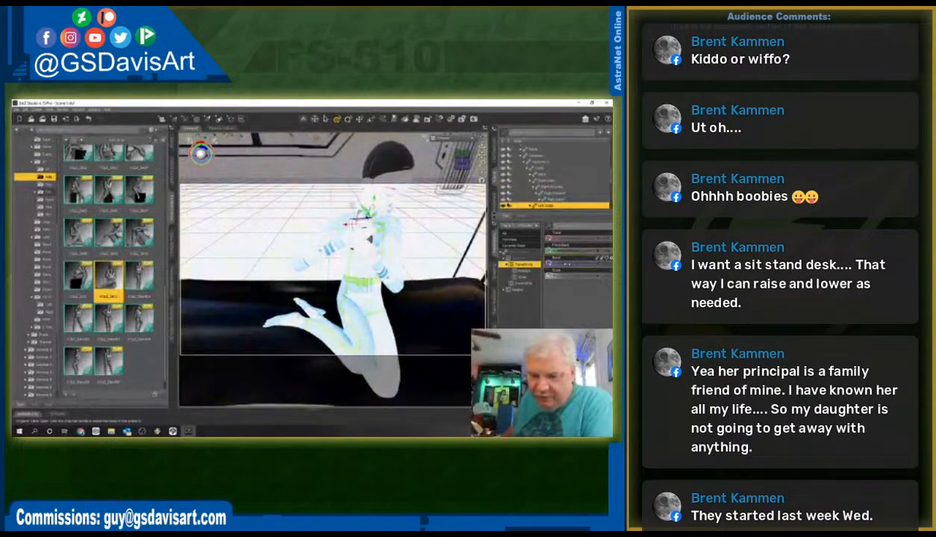
mouse_move(573, 264)
mouse_down()
mouse_move(580, 262)
mouse_move(573, 266)
mouse_up()
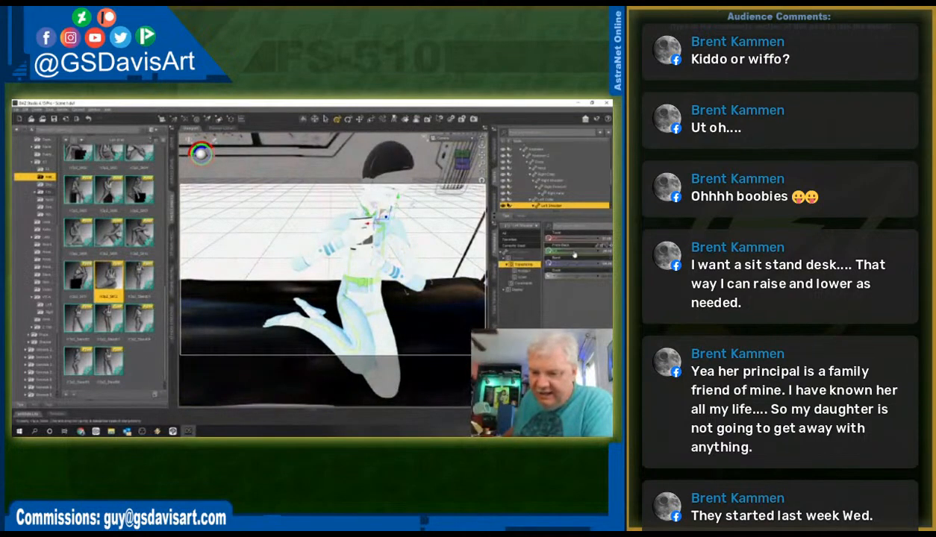
drag(575, 252, 584, 239)
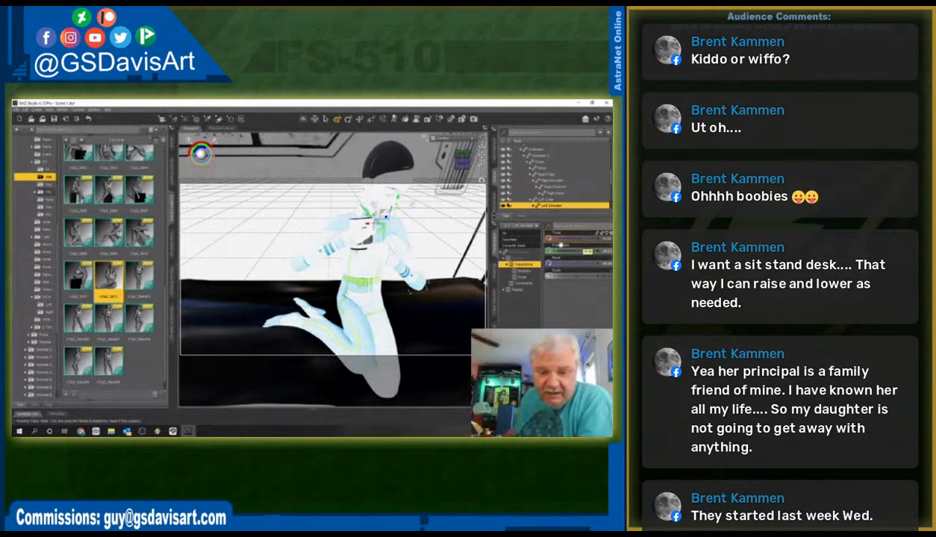
- Adjust the bend and twist of the figure's neck to turn and tilt the head above the cup
click(367, 208)
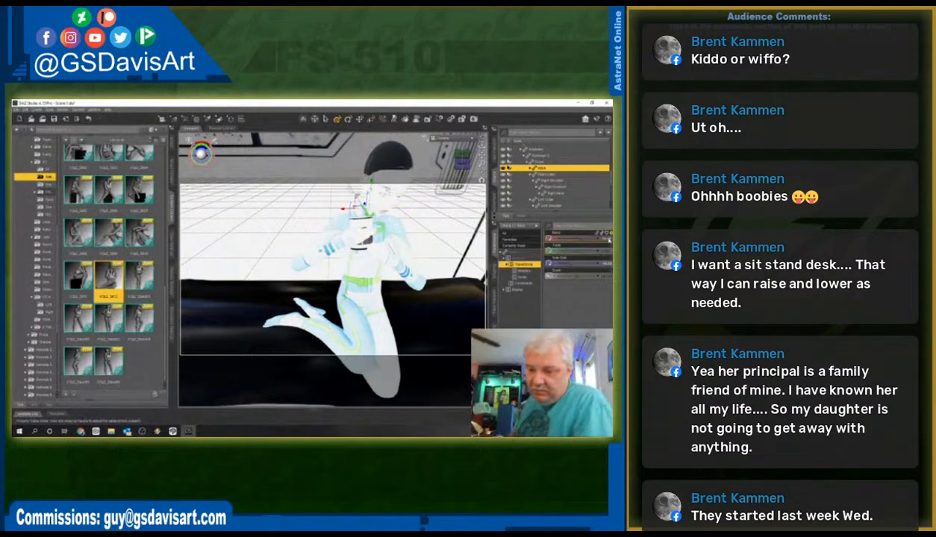
drag(580, 238, 592, 238)
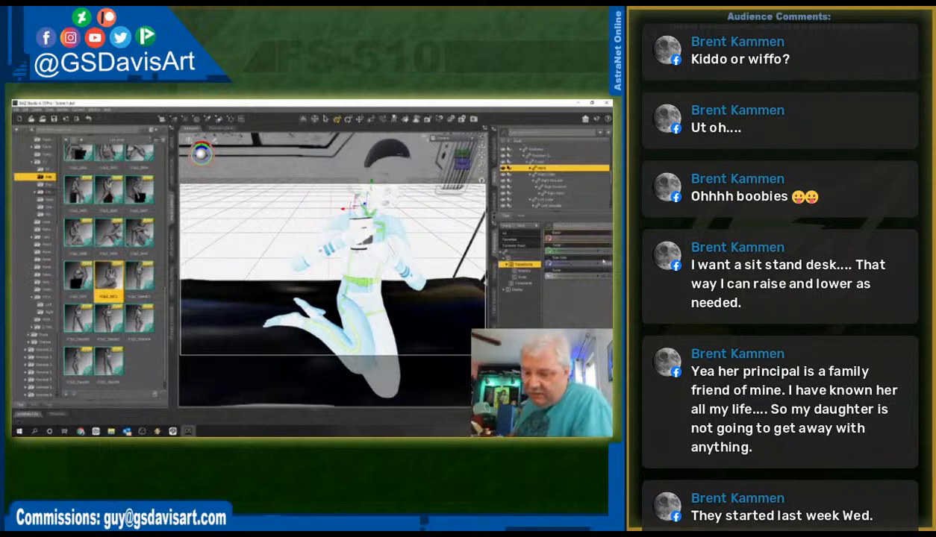
key(Return)
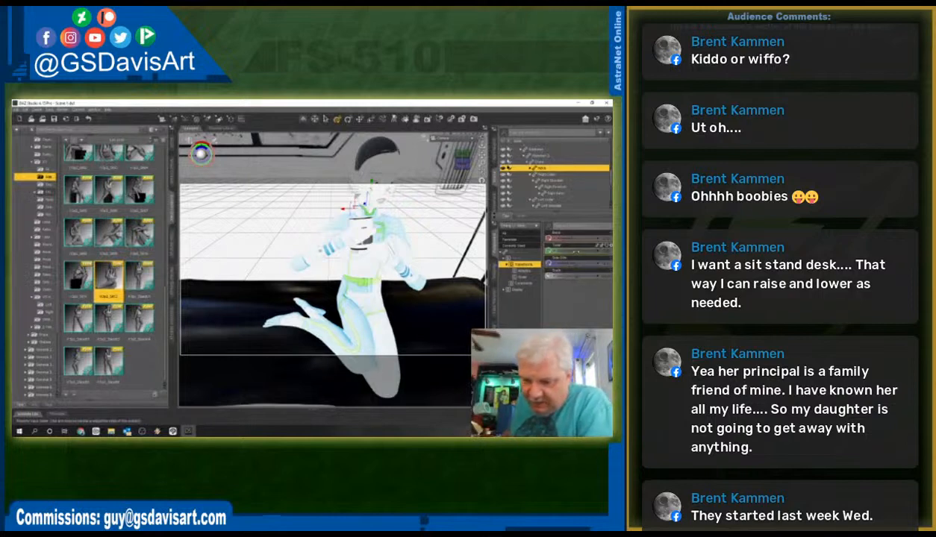
mouse_move(579, 252)
mouse_down()
mouse_move(593, 251)
mouse_move(560, 239)
mouse_move(575, 262)
mouse_move(590, 251)
mouse_up()
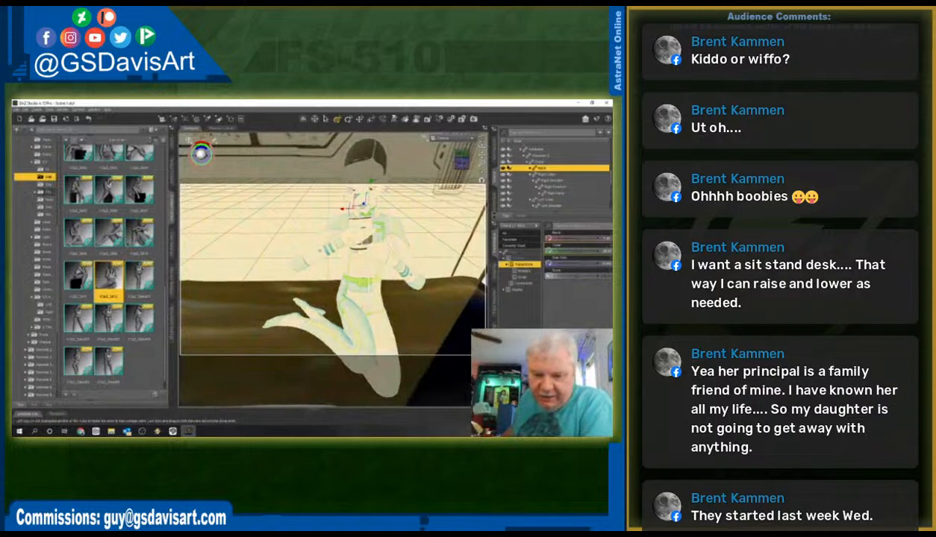
- Adjust the rotation of the figure's right hand holding the cup
mouse_move(460, 162)
mouse_down()
mouse_move(482, 161)
mouse_move(464, 166)
mouse_up()
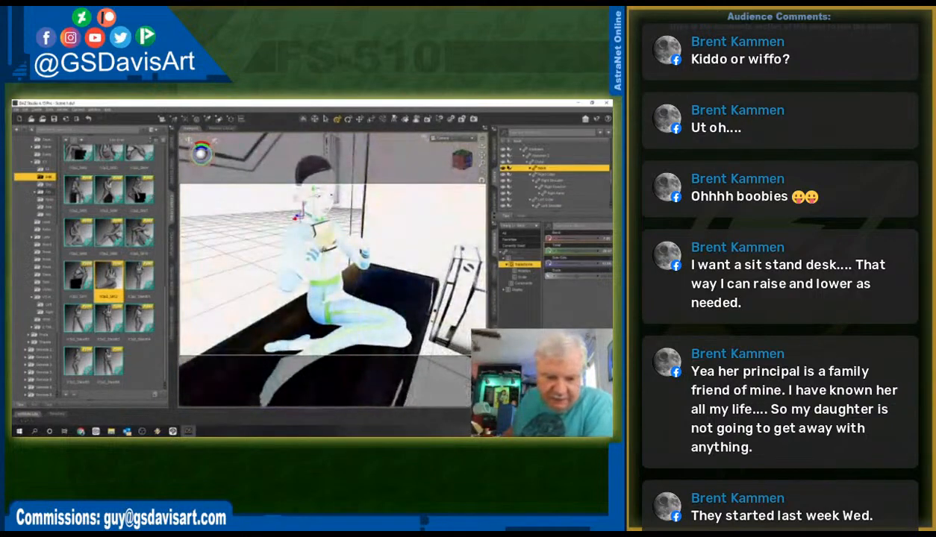
click(309, 245)
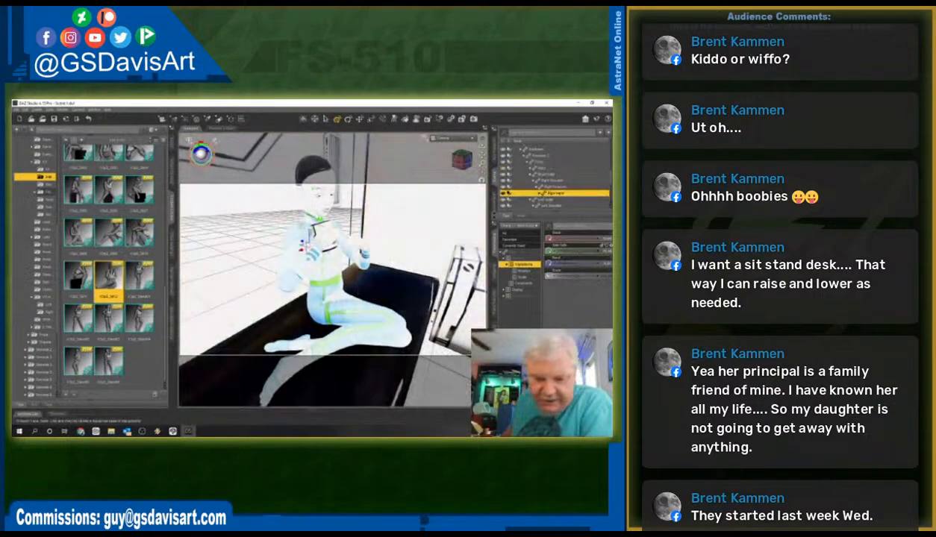
drag(577, 252, 571, 264)
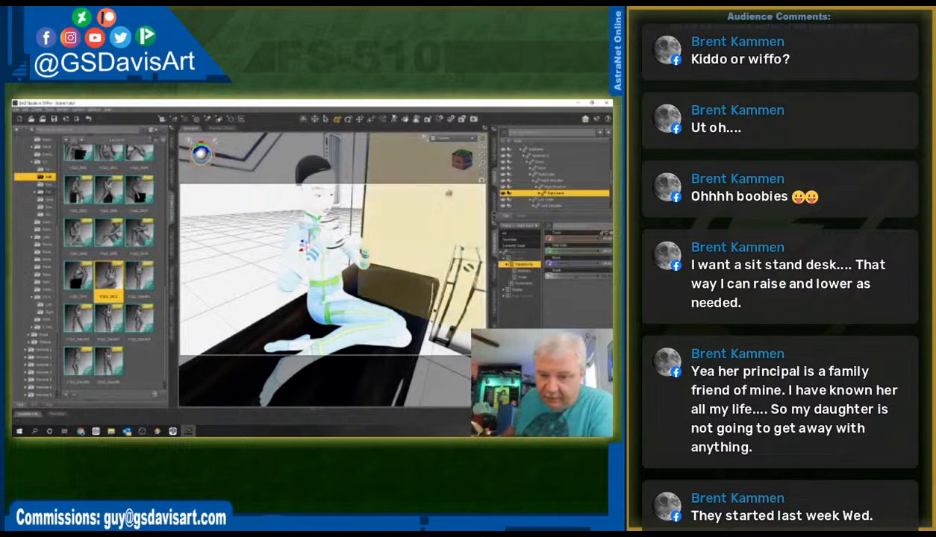
- Bend and twist the figure's left forearm to bring the left hand toward the side of the cup
click(354, 254)
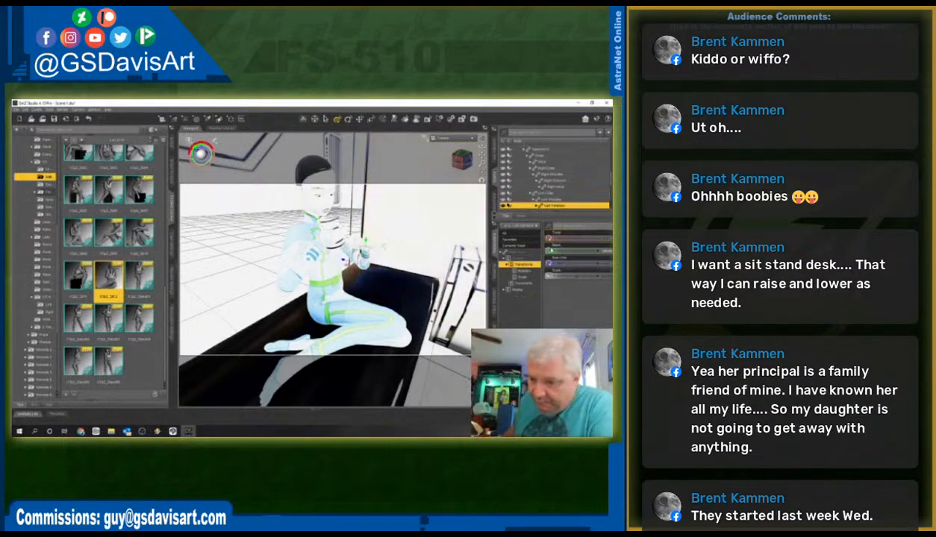
drag(565, 252, 561, 251)
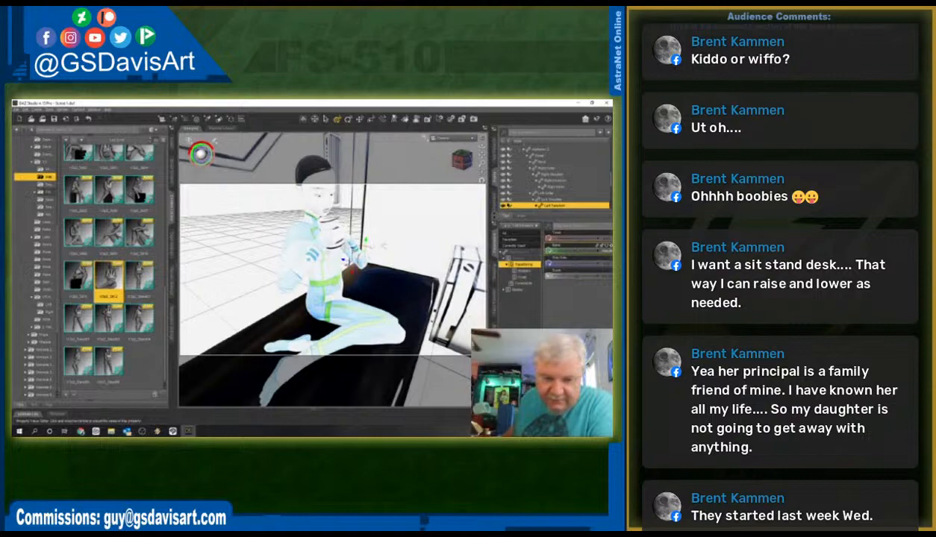
drag(460, 161, 443, 192)
scroll(332, 268, down, 3)
scroll(332, 269, up, 5)
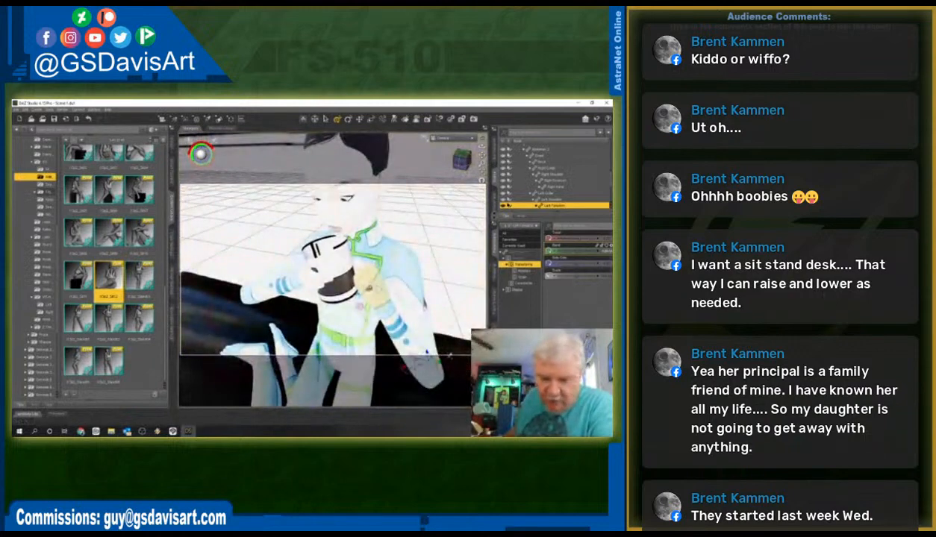
click(362, 282)
click(405, 336)
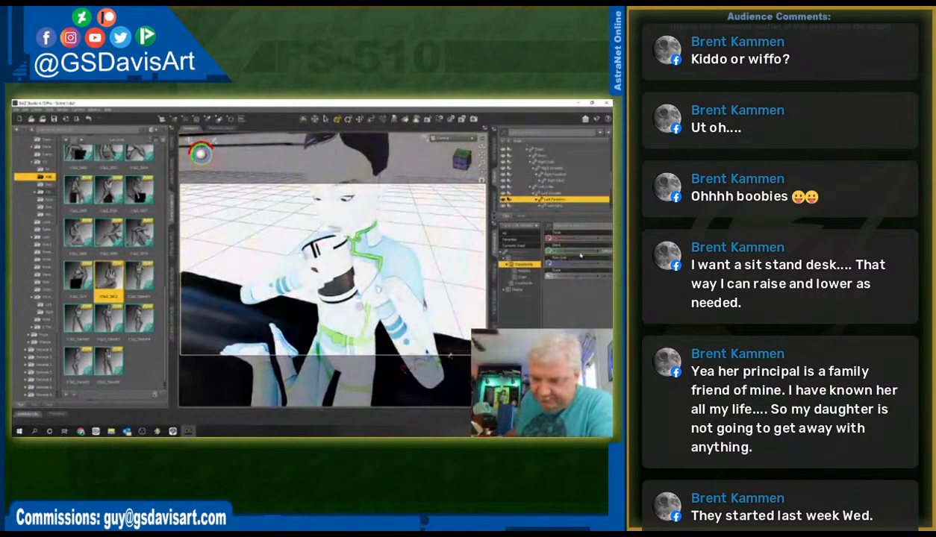
drag(577, 239, 566, 239)
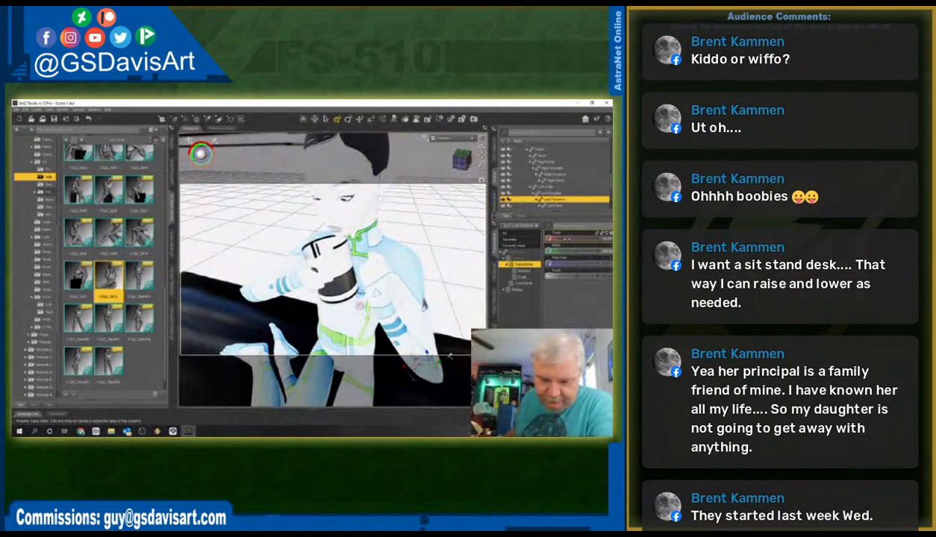
- Rotate the left hand against the cup and turn the right hand until the cup stands upright
click(375, 280)
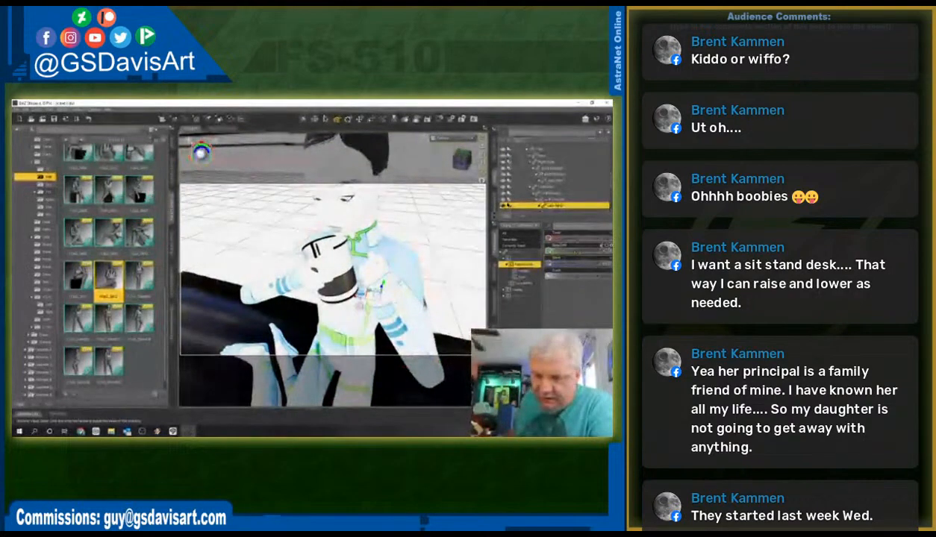
mouse_move(576, 253)
mouse_down()
mouse_move(584, 252)
mouse_move(566, 238)
mouse_move(580, 263)
mouse_up()
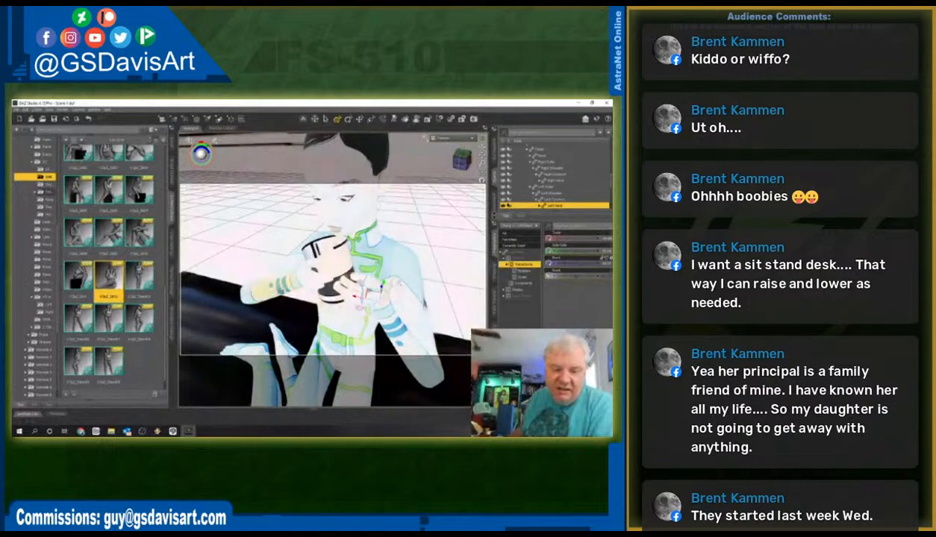
click(260, 285)
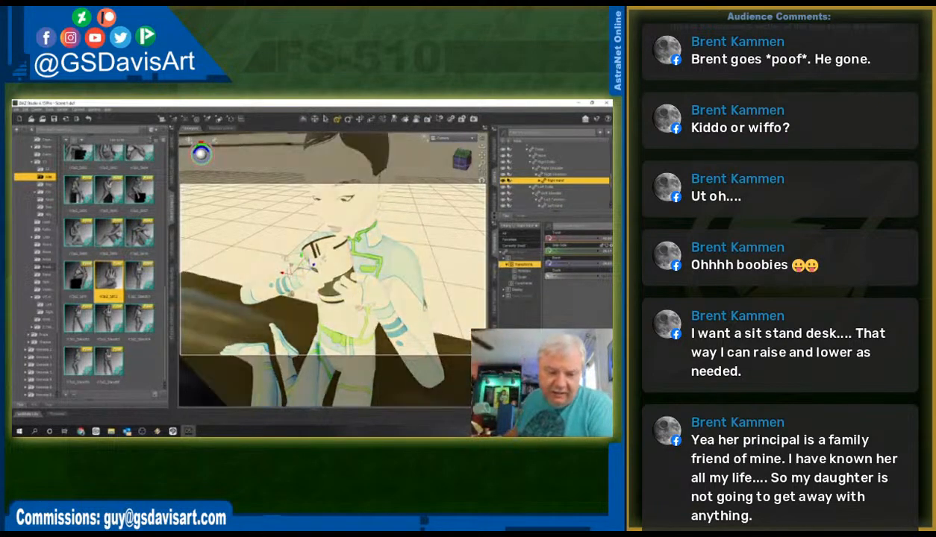
drag(452, 161, 468, 157)
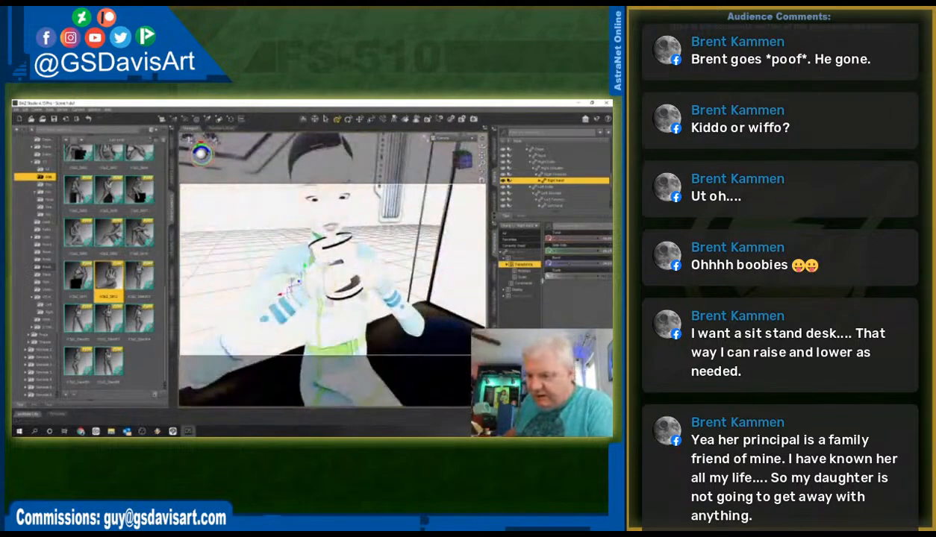
drag(573, 256, 562, 240)
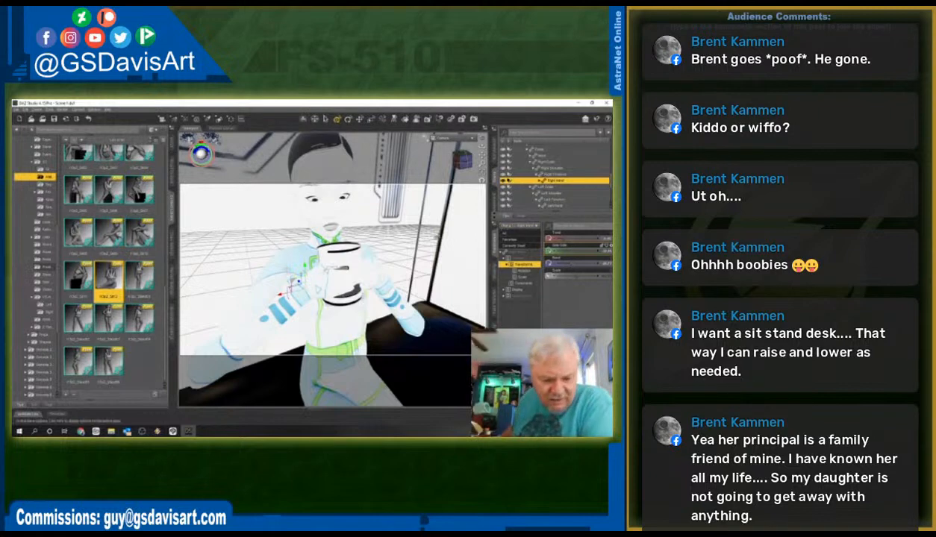
- Rotate the first joint of the right thumb to fit it against the cup
click(452, 162)
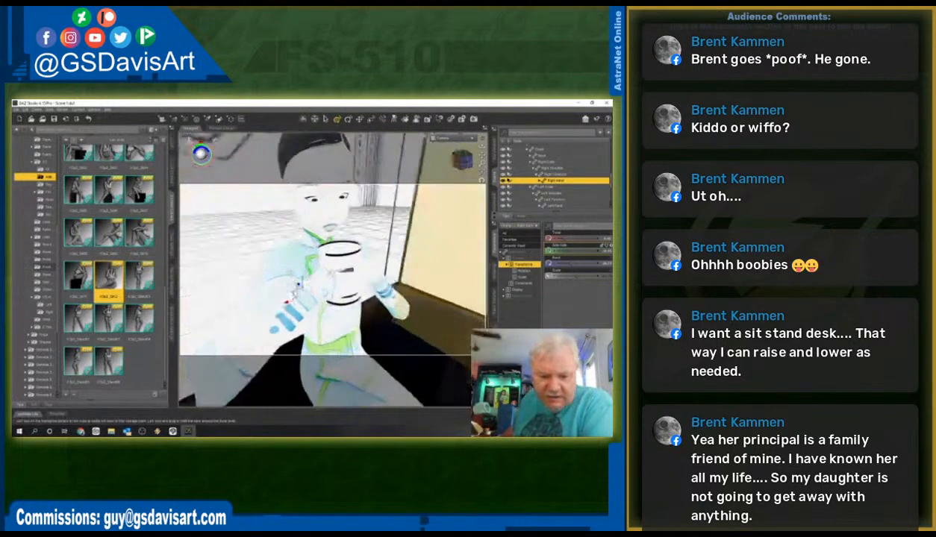
click(558, 187)
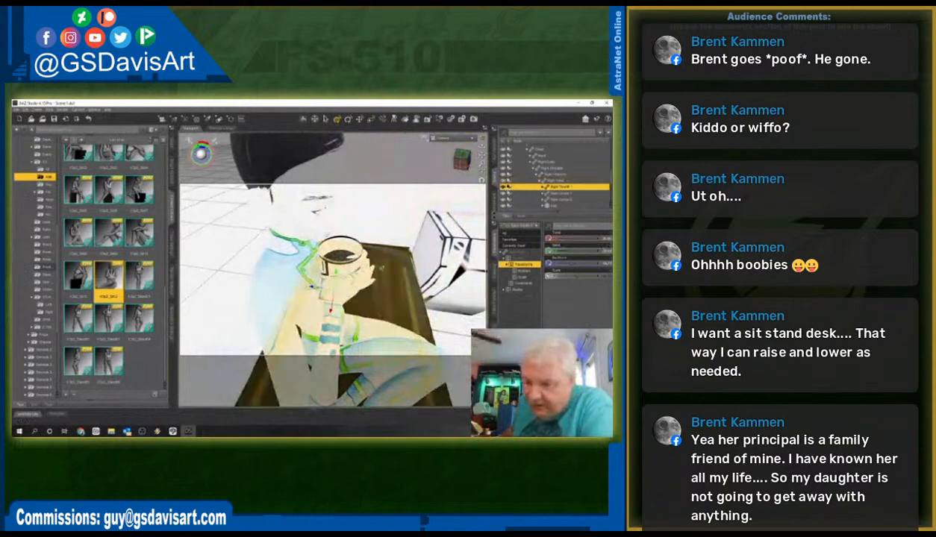
drag(570, 252, 536, 250)
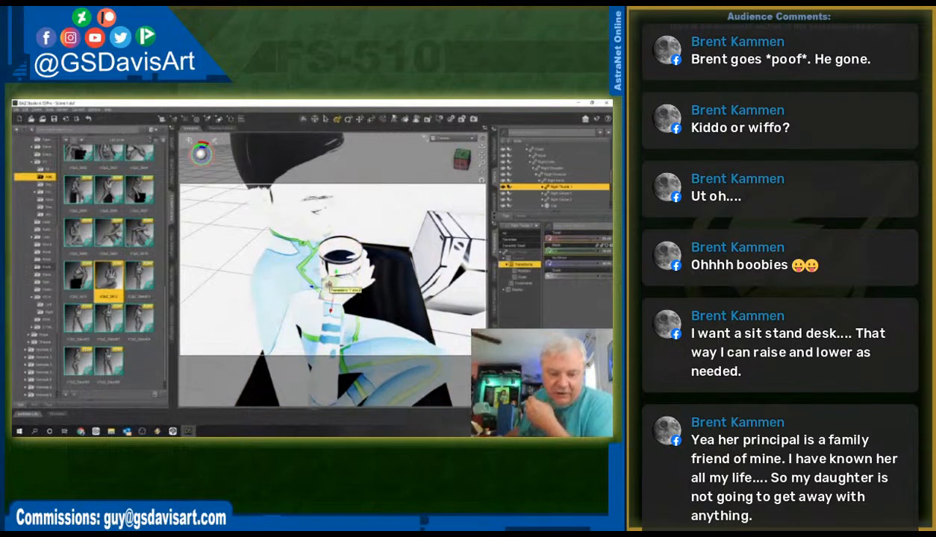
click(347, 290)
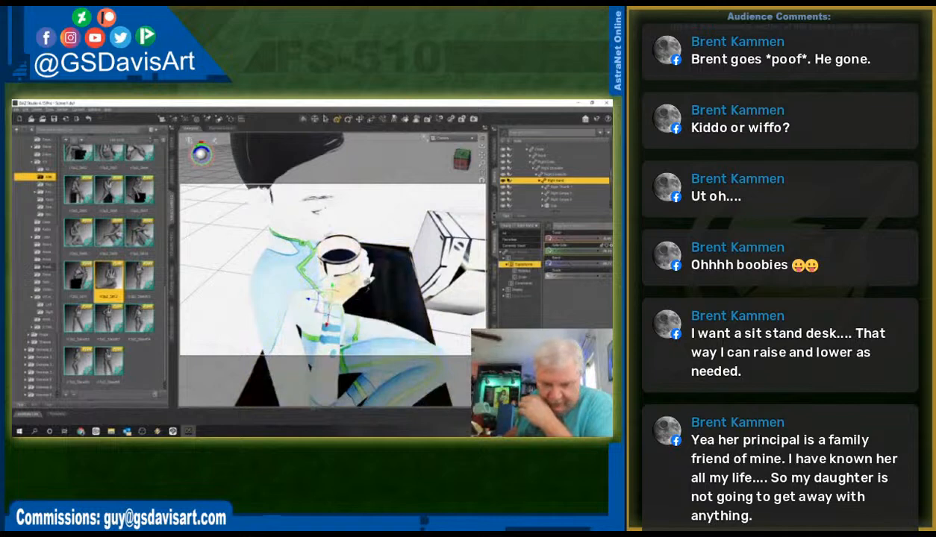
- Adjust the left hand's grasp pose control to shape its fingers around the cup
mouse_move(457, 162)
mouse_down()
mouse_move(447, 164)
mouse_move(457, 161)
mouse_up()
click(358, 303)
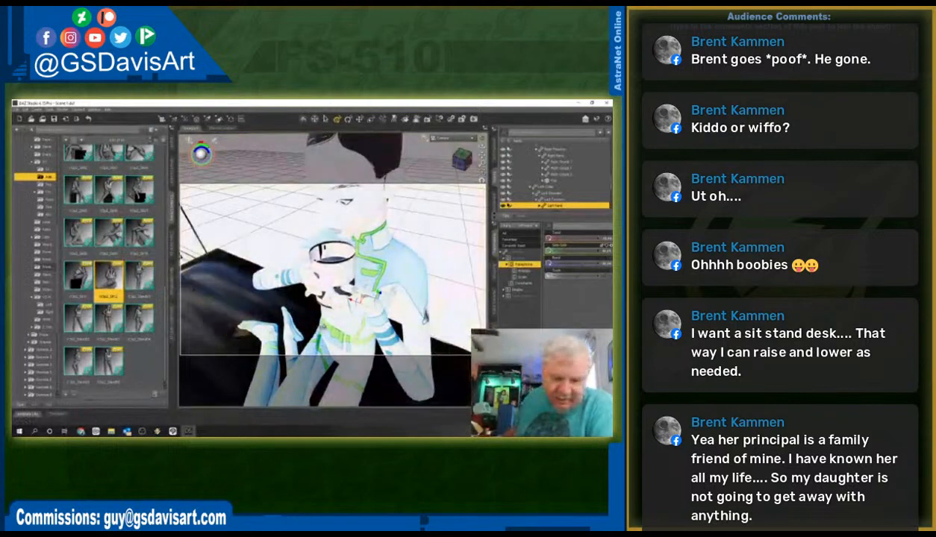
click(517, 259)
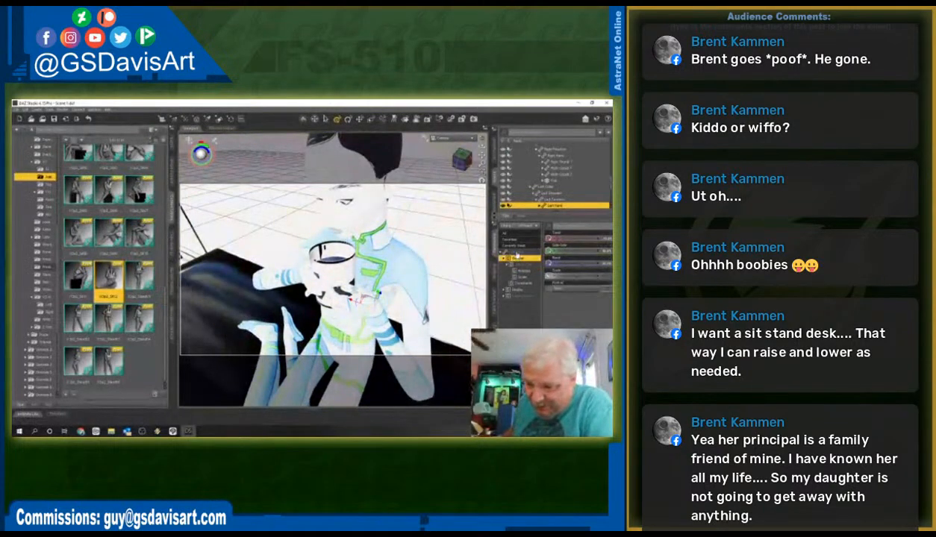
click(517, 252)
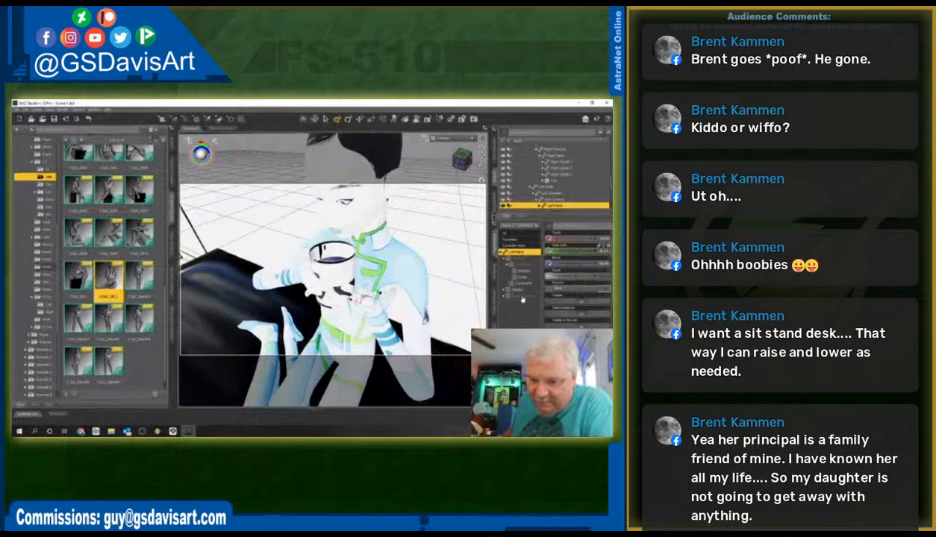
click(523, 297)
drag(576, 289, 566, 289)
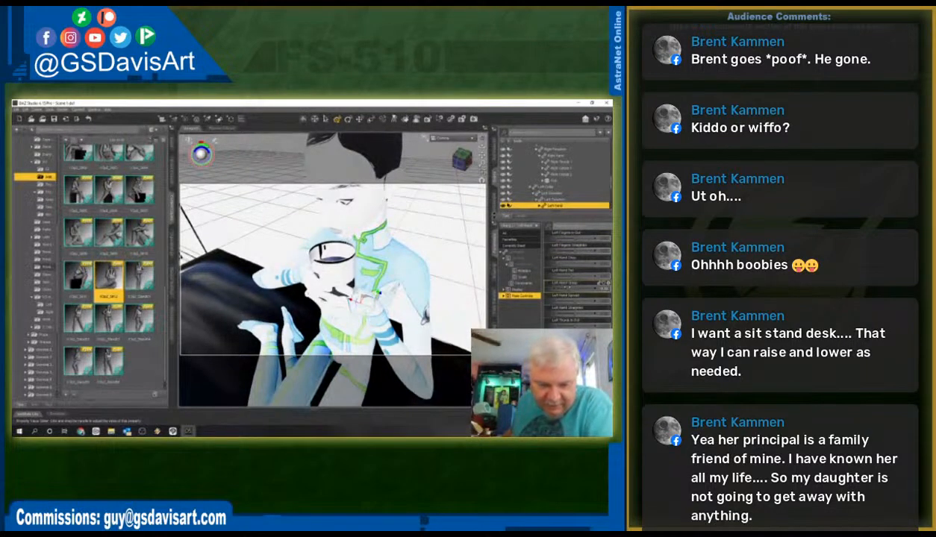
- Rotate the first joint of the left thumb to fit it against the side of the cup
click(436, 279)
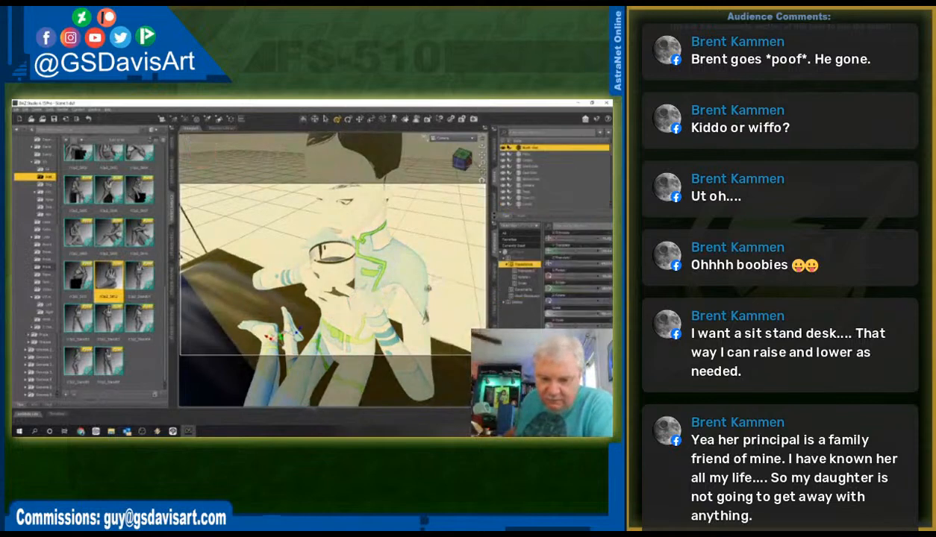
mouse_move(462, 160)
mouse_down()
mouse_move(470, 163)
mouse_move(448, 166)
mouse_up()
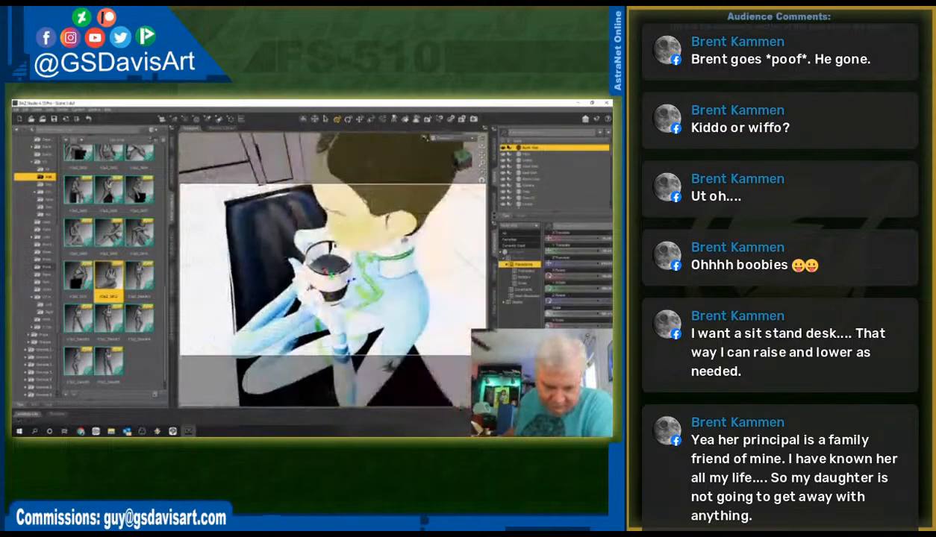
click(321, 311)
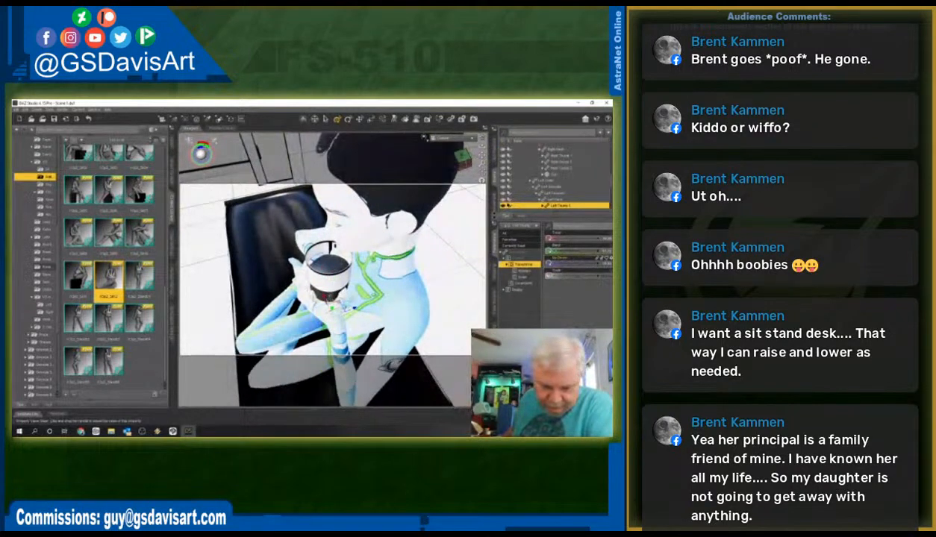
mouse_move(578, 253)
mouse_down()
mouse_move(591, 252)
mouse_move(573, 252)
mouse_up()
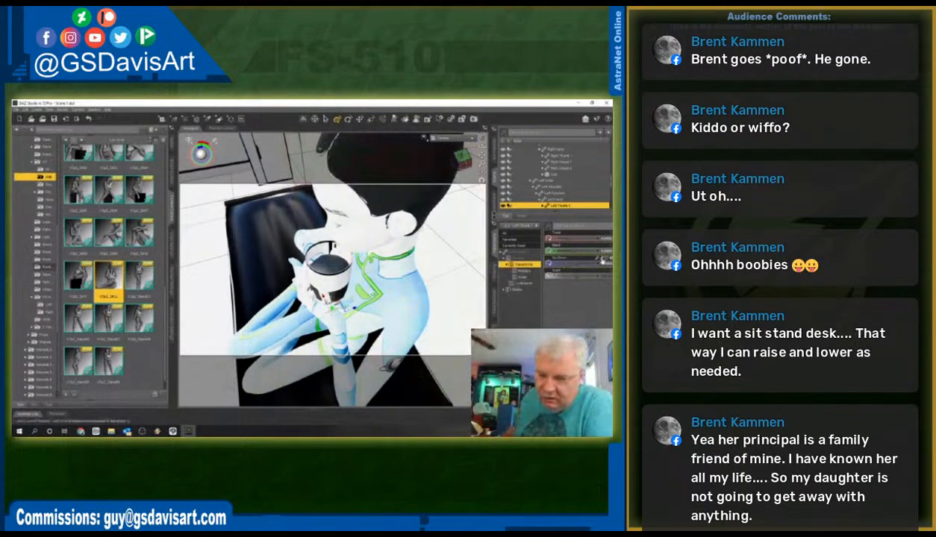
drag(576, 264, 572, 263)
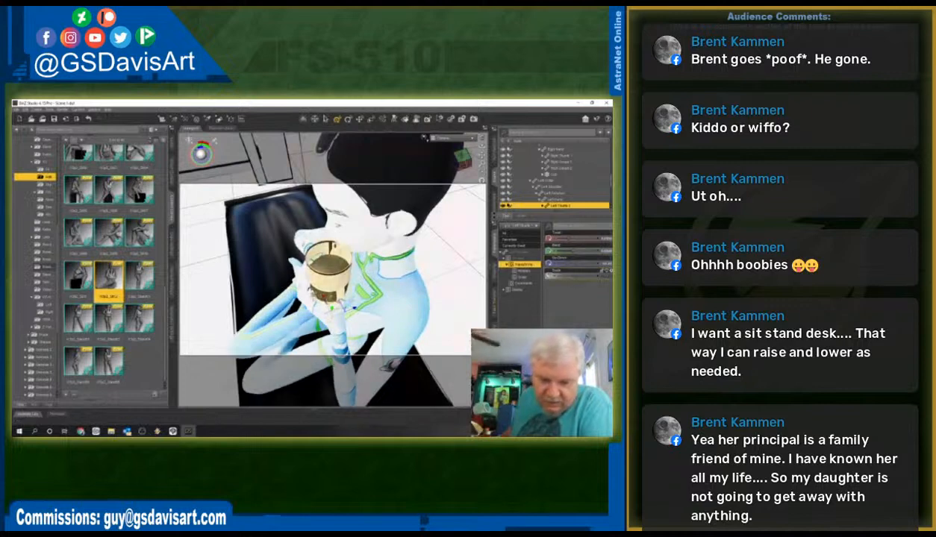
click(332, 289)
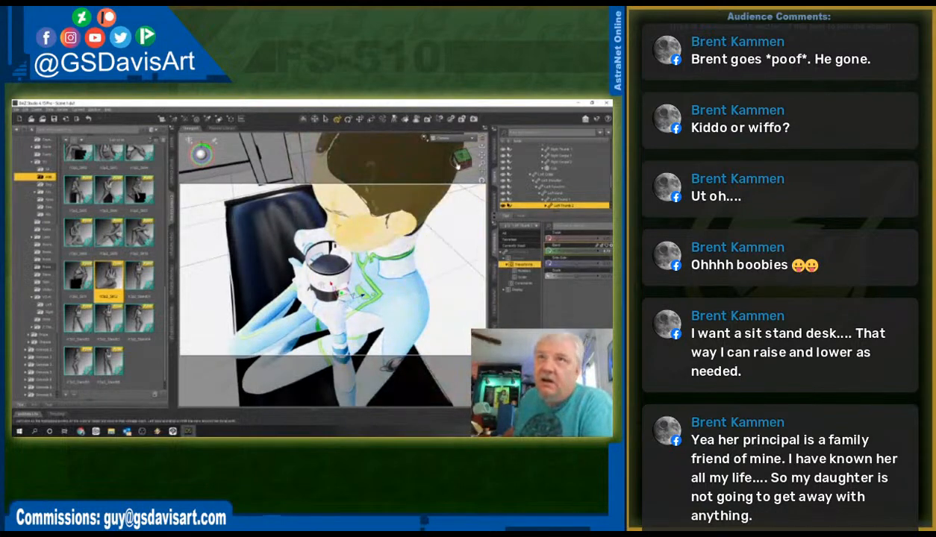
- Set the bend of the left ring finger's selected joint to 0
drag(458, 165, 475, 142)
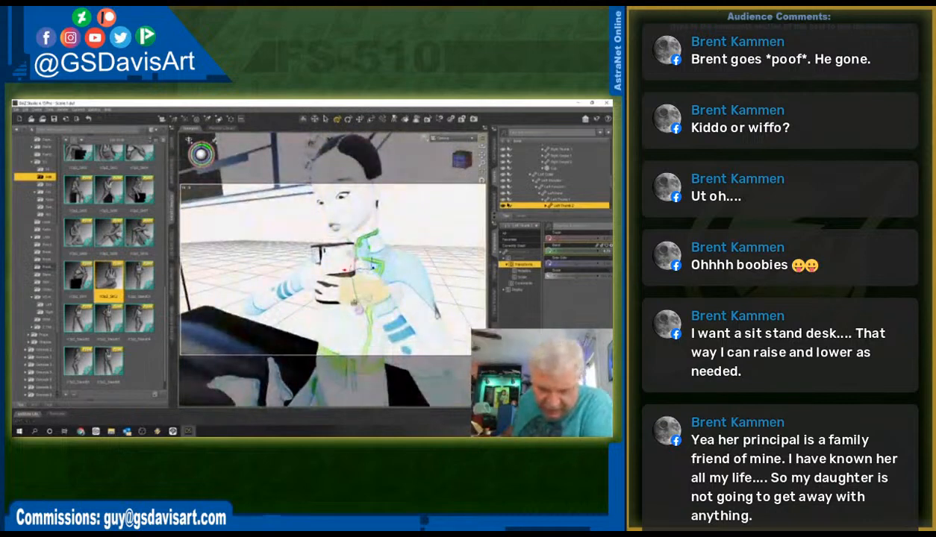
click(353, 301)
click(336, 292)
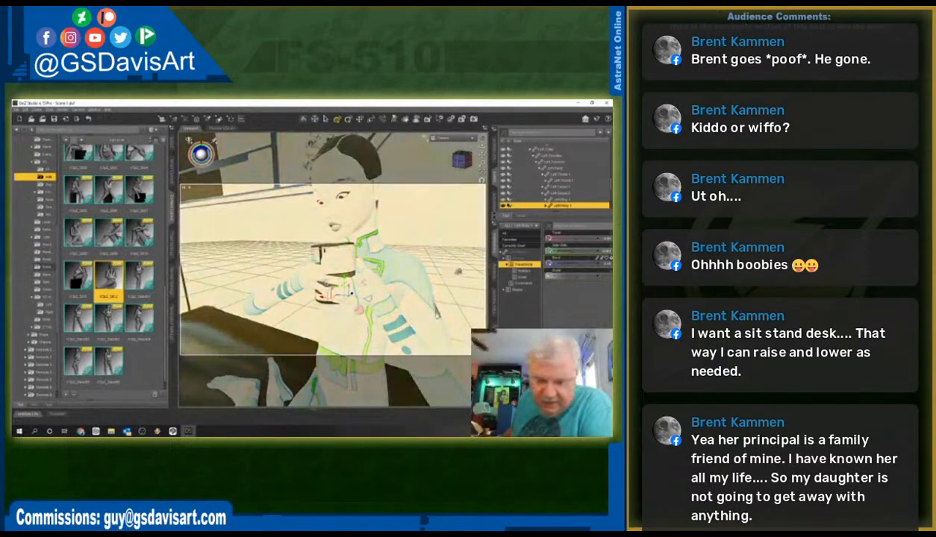
click(607, 264)
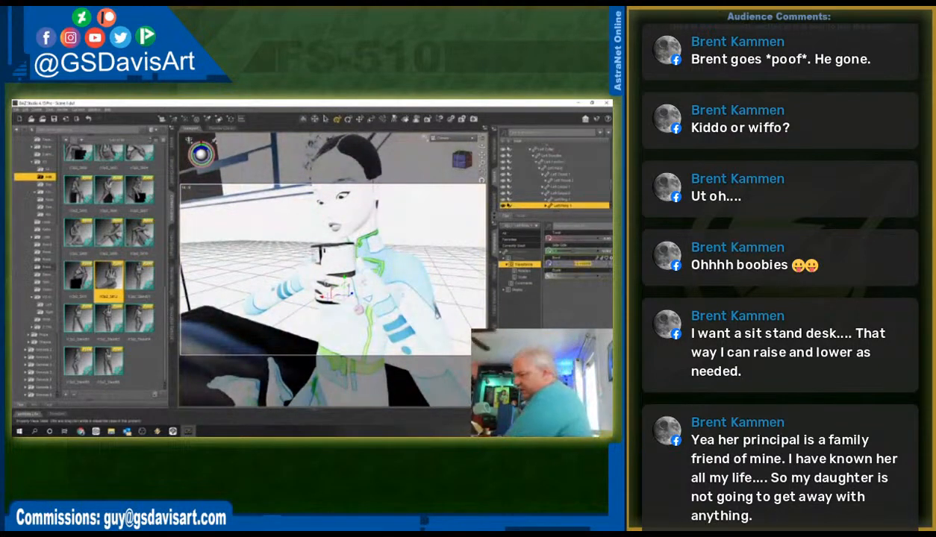
text(0)
key(Return)
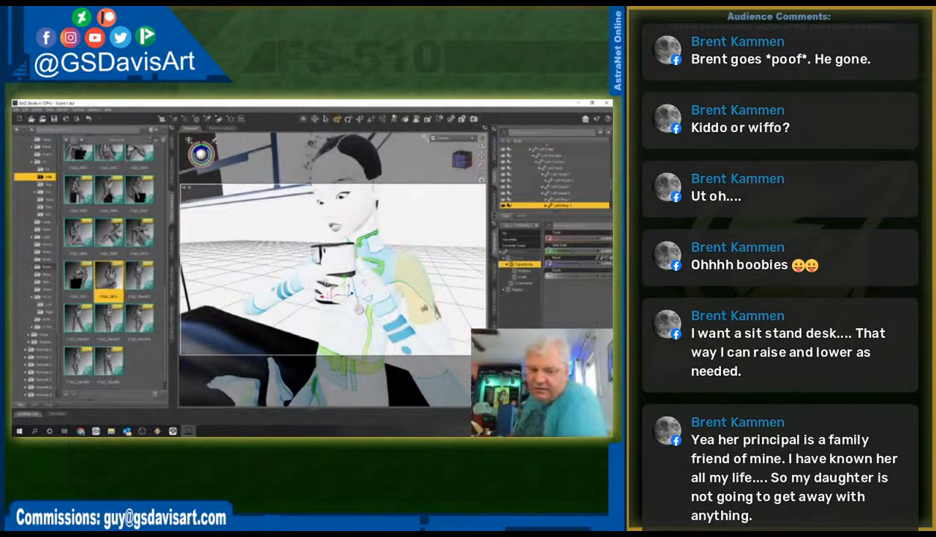
- Adjust the left forearm's bend and side-to-side rotation to reposition the left hand at the cup
click(450, 161)
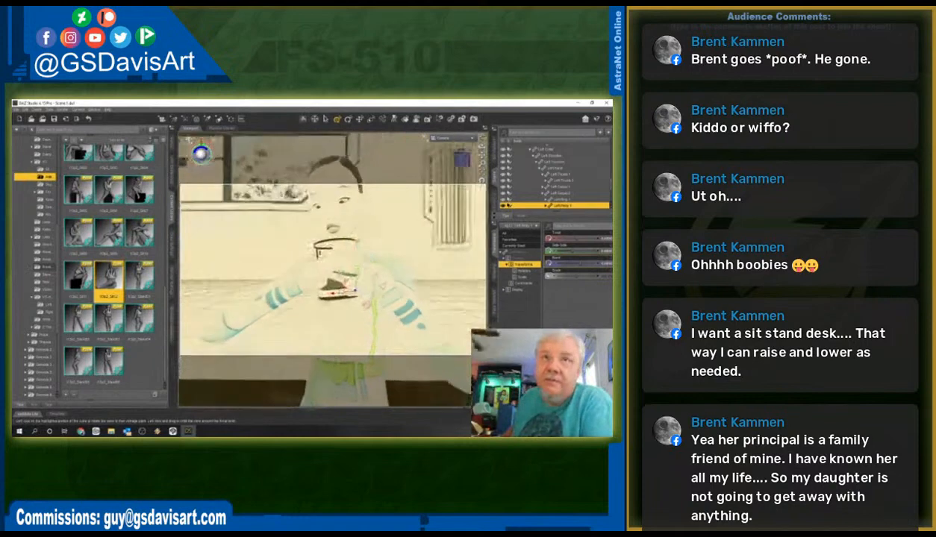
drag(462, 159, 445, 168)
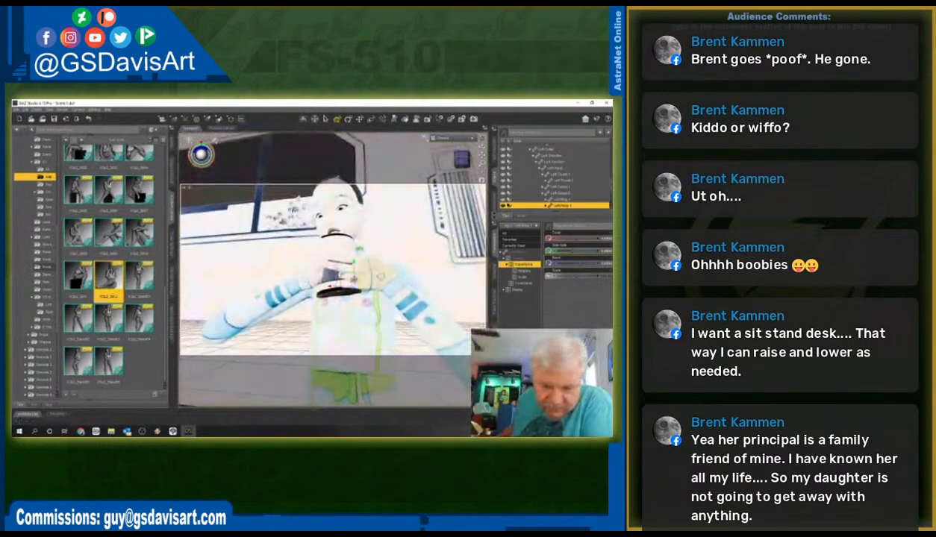
click(347, 280)
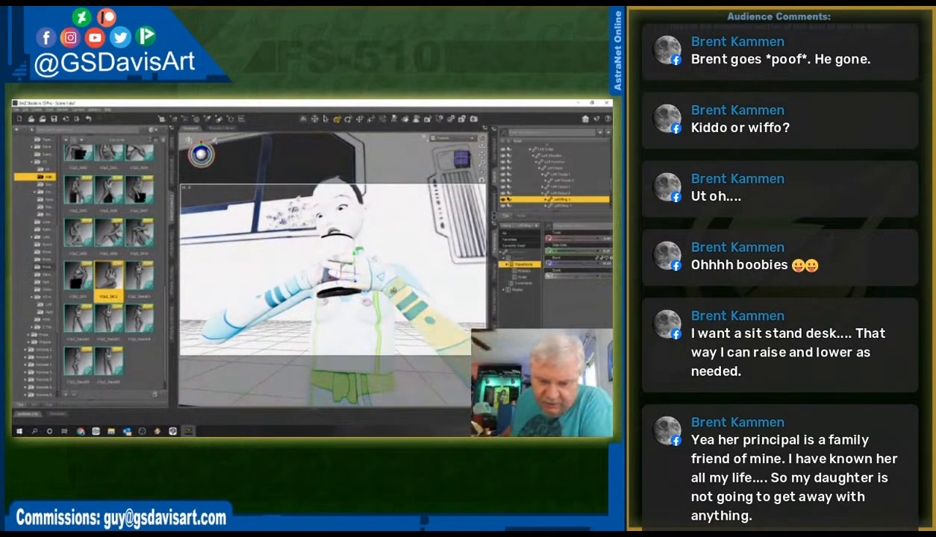
click(427, 317)
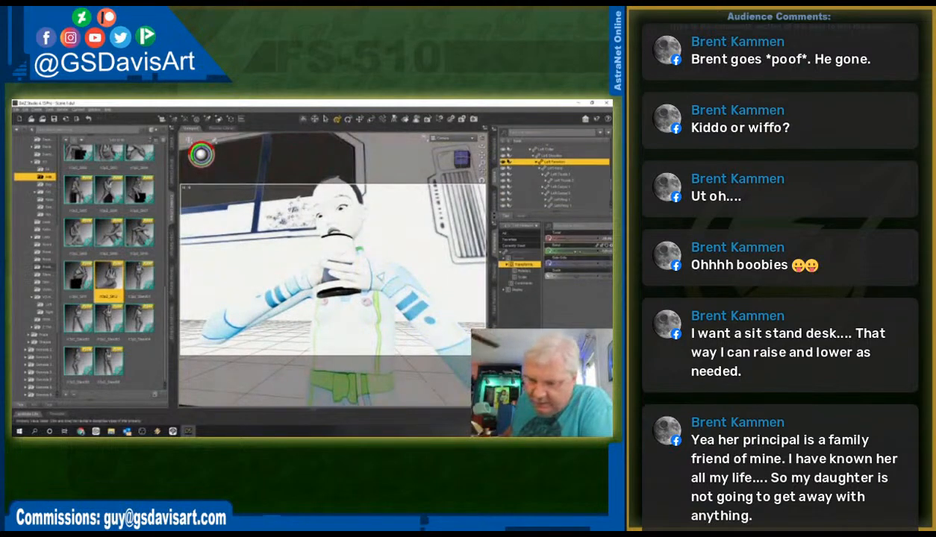
drag(573, 251, 569, 264)
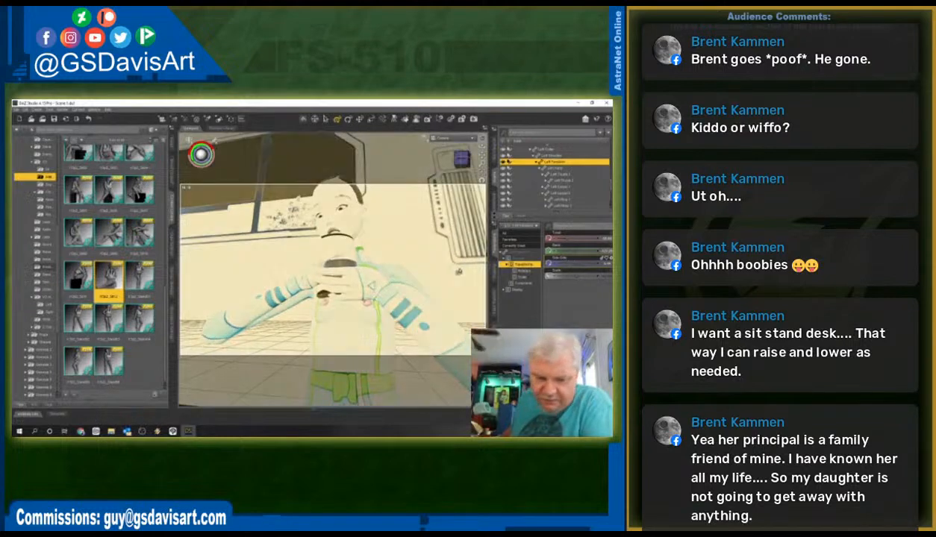
drag(462, 159, 451, 184)
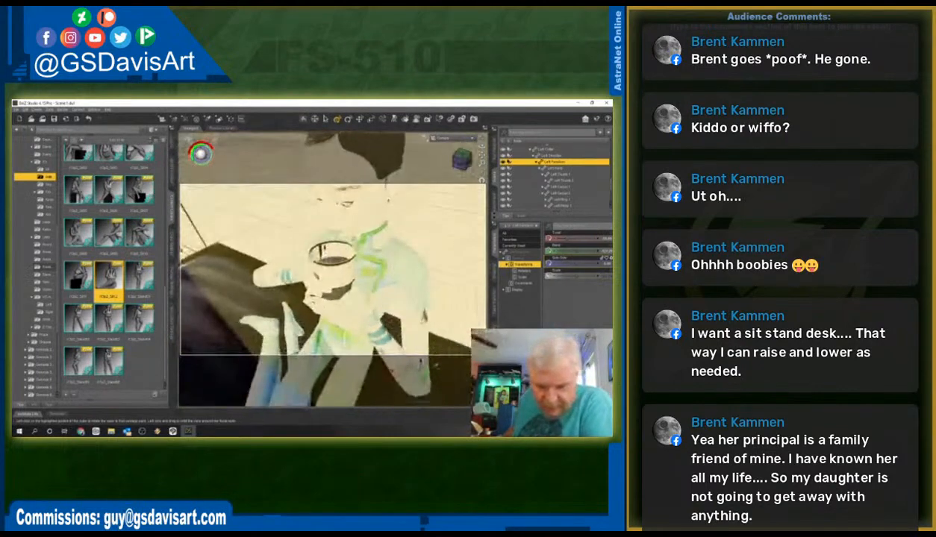
- Apply a curved-grip preset from the left-hand pose library to shape the left hand for holding the cup
click(359, 293)
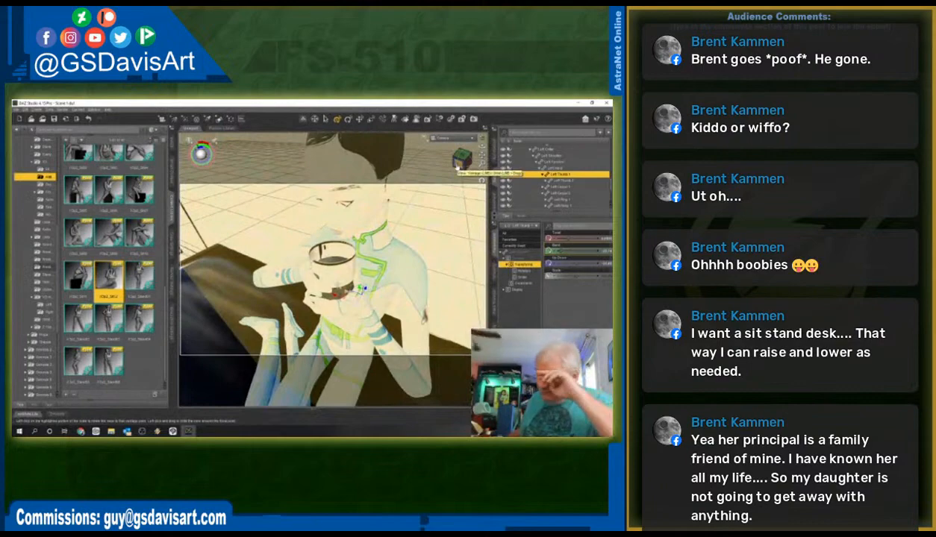
drag(458, 167, 488, 151)
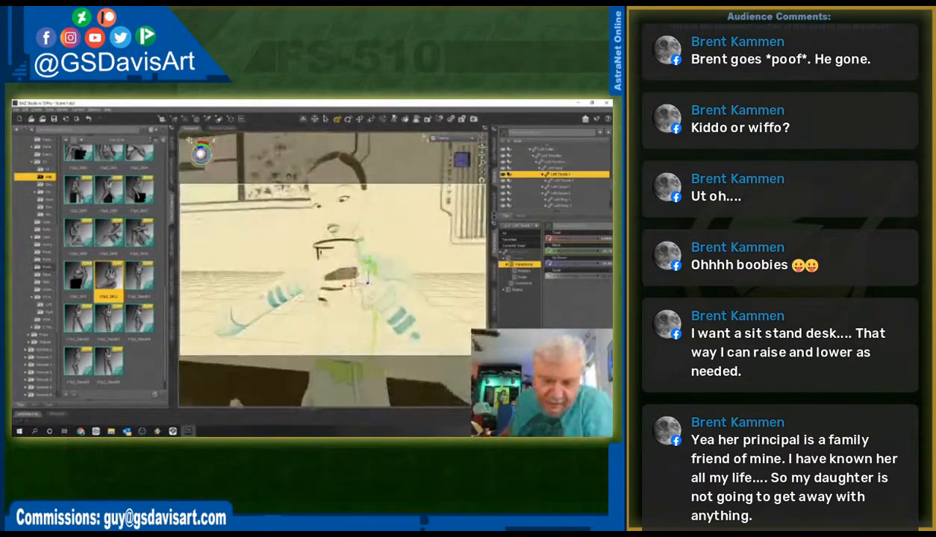
scroll(336, 258, down, 4)
scroll(339, 259, up, 6)
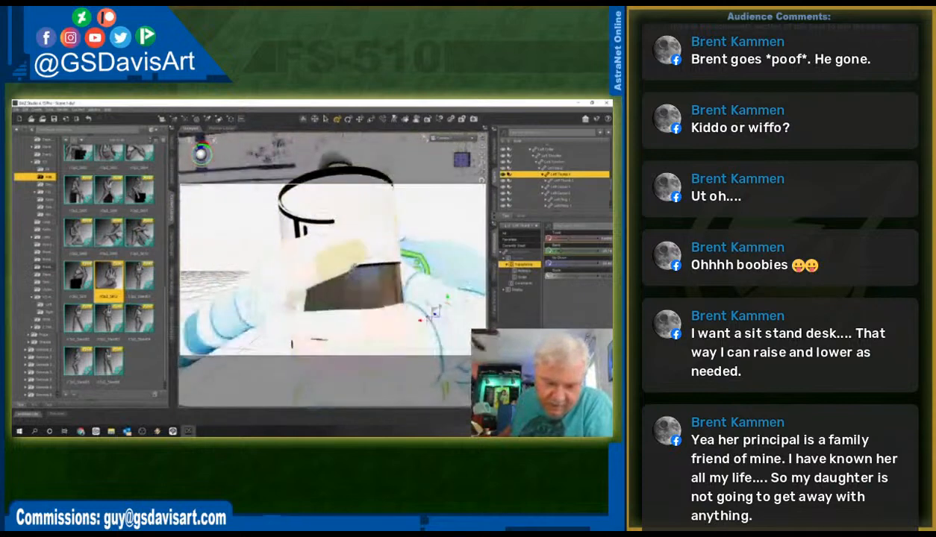
scroll(345, 261, down, 1)
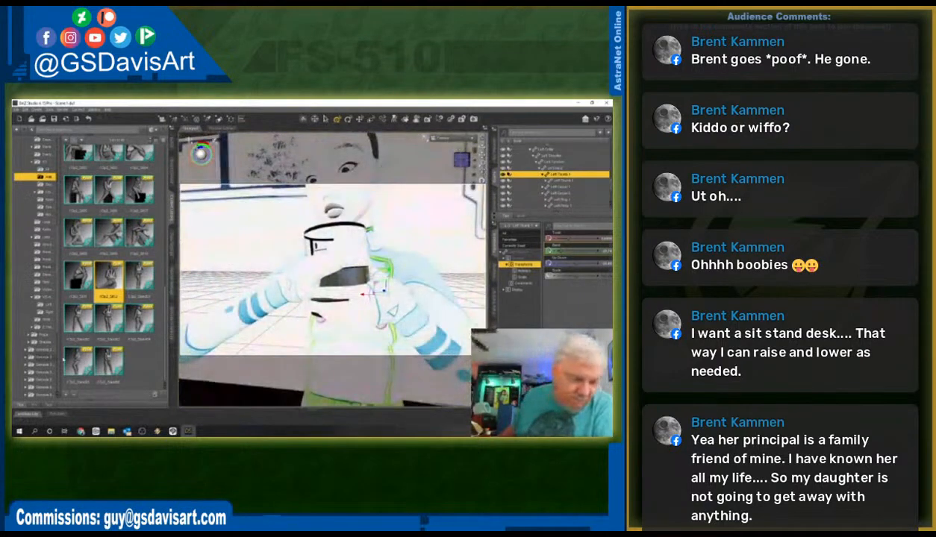
scroll(34, 314, down, 3)
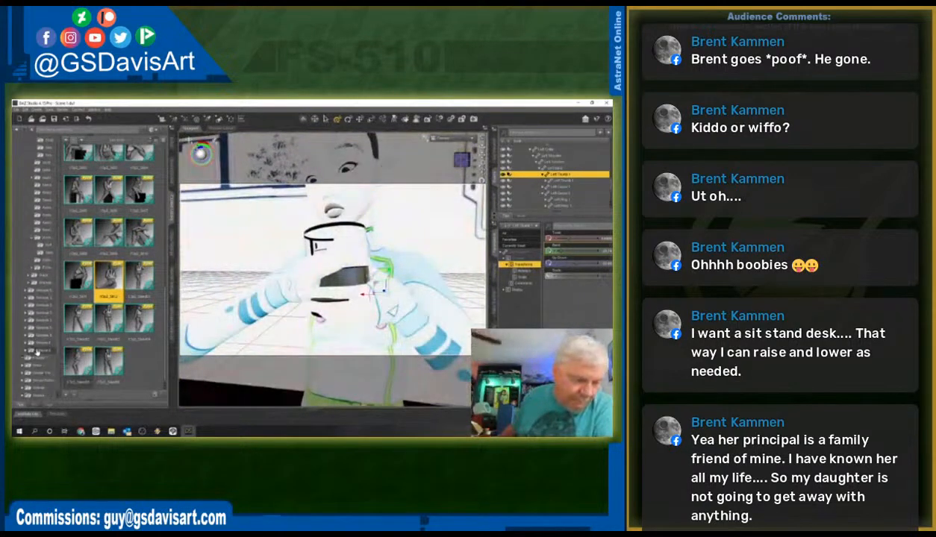
click(46, 240)
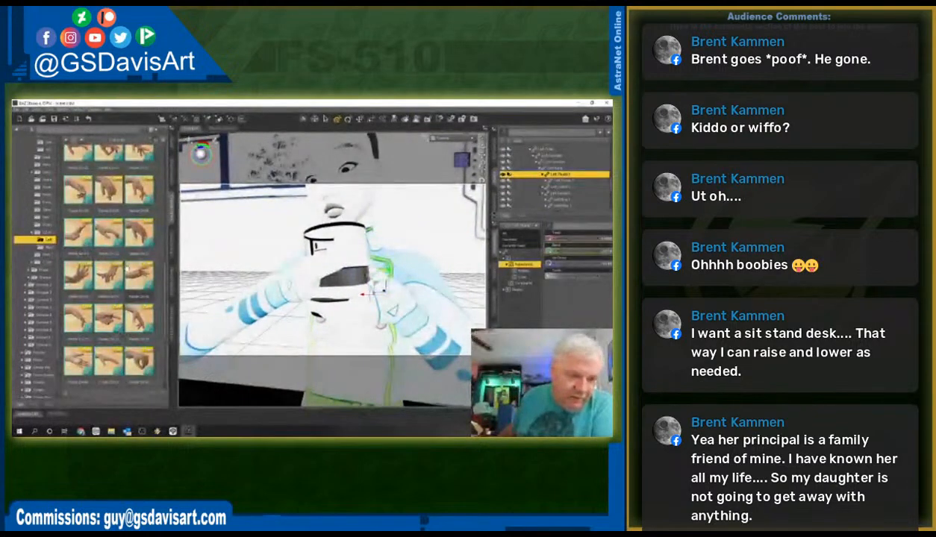
scroll(127, 269, up, 5)
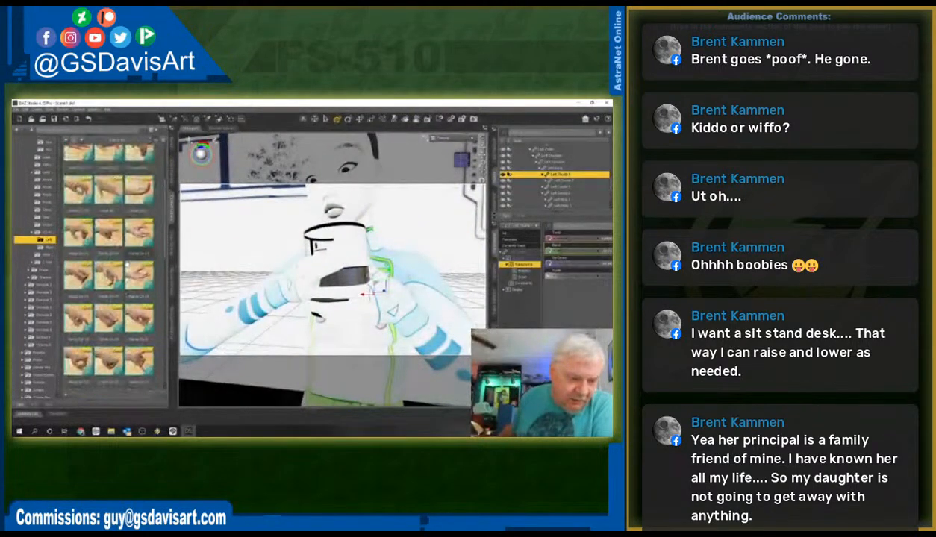
scroll(127, 264, up, 2)
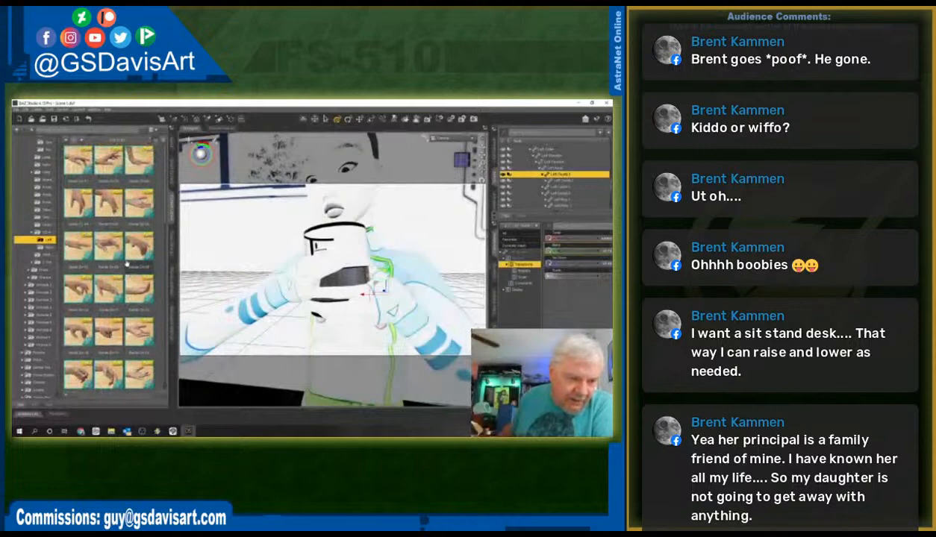
scroll(127, 264, up, 3)
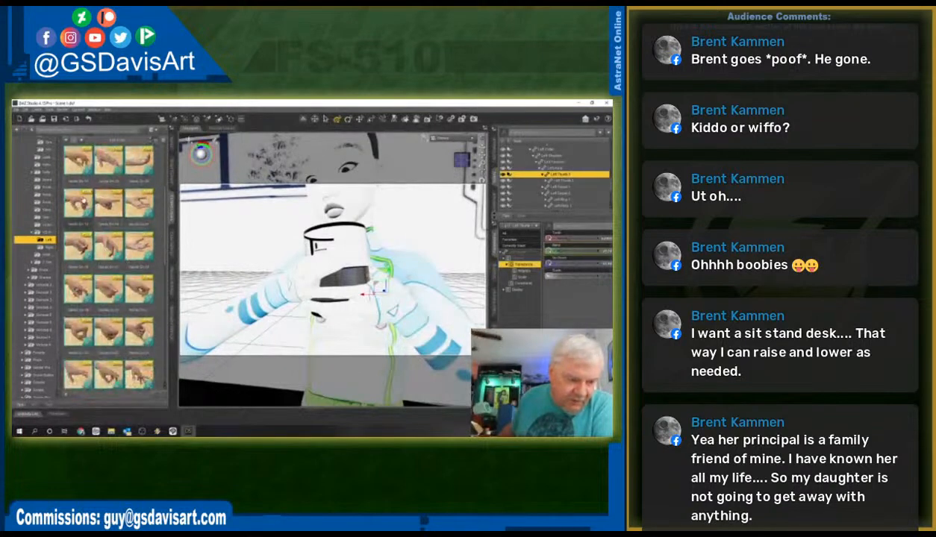
double_click(82, 203)
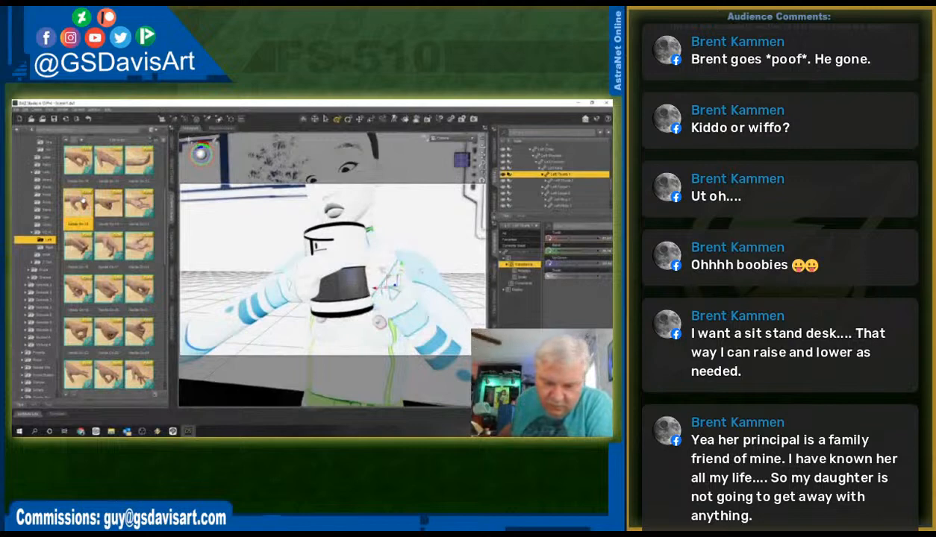
- Apply a matching curved-grip preset from the right-hand pose library to the right hand
click(46, 247)
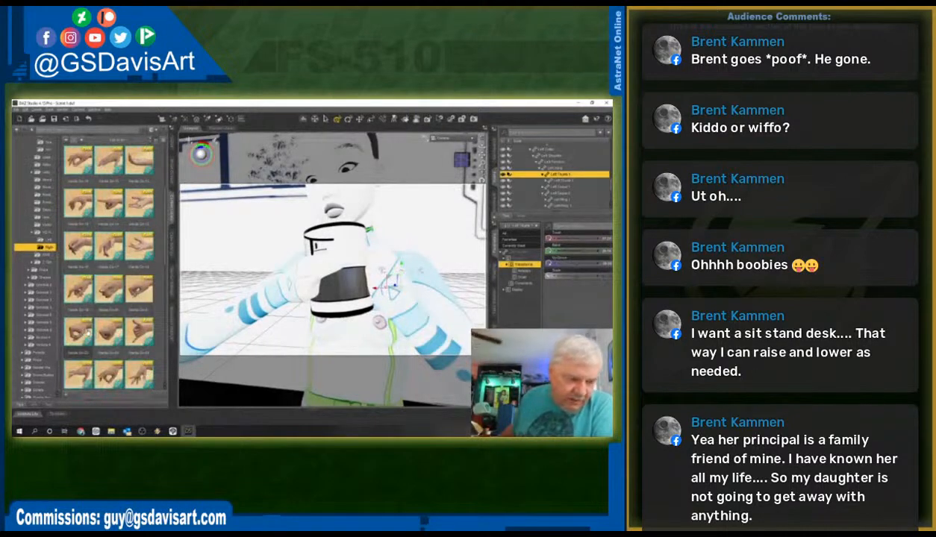
scroll(105, 219, down, 2)
mouse_move(105, 219)
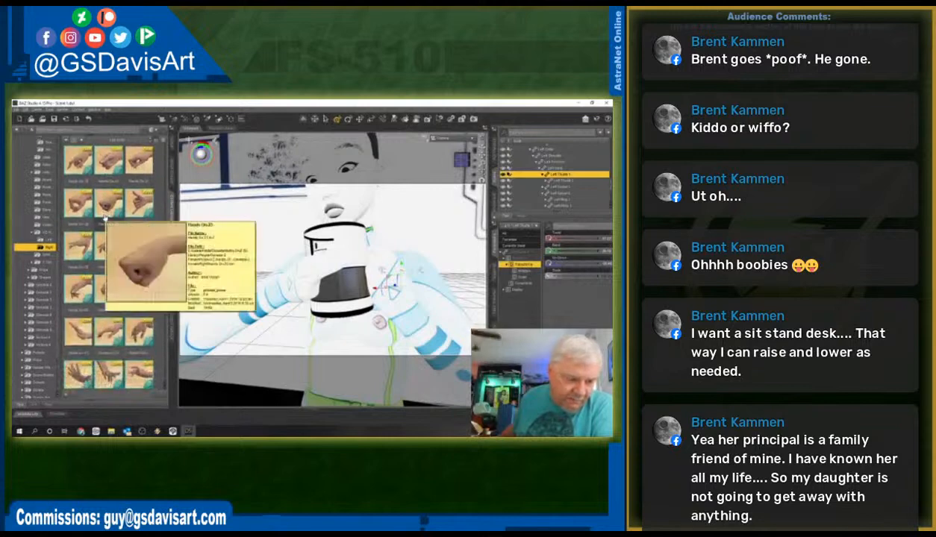
scroll(105, 218, down, 3)
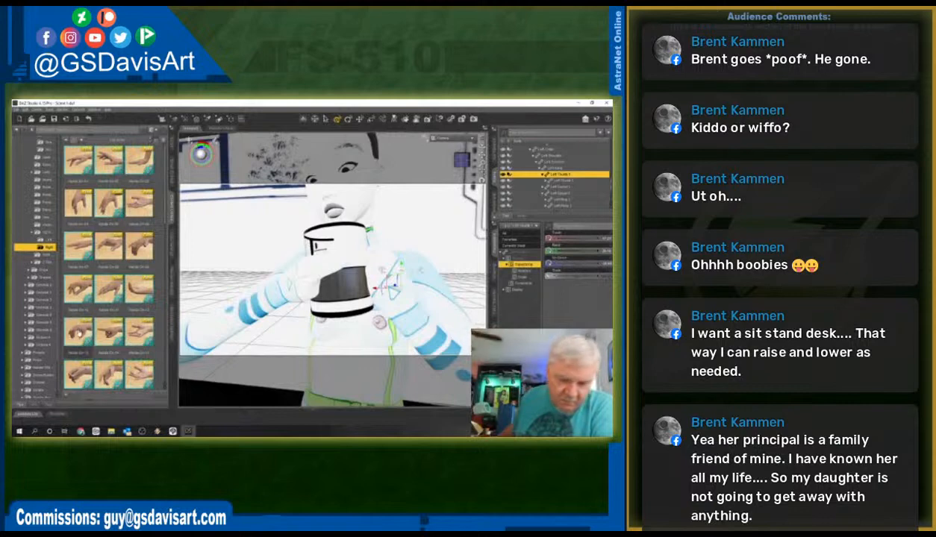
click(78, 332)
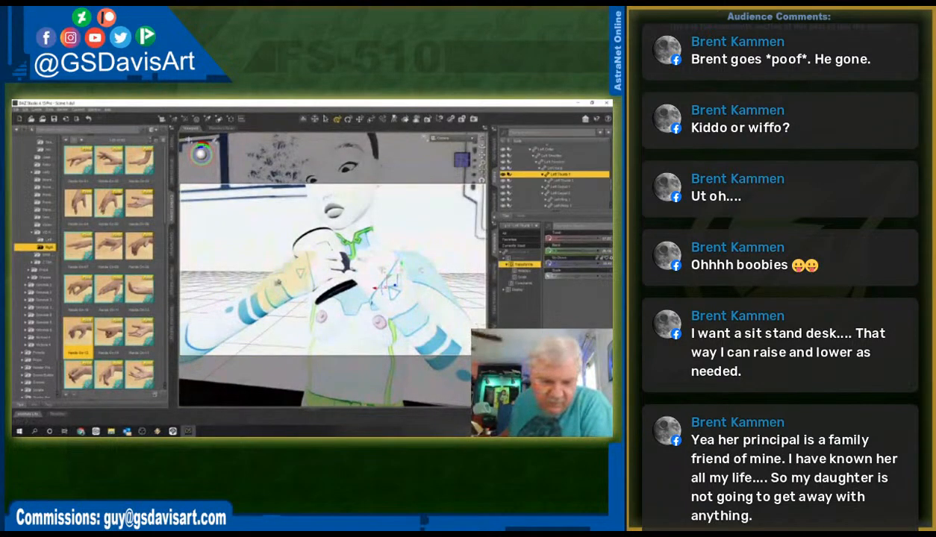
- Rotate the right hand until the cup it holds stands upright
click(299, 274)
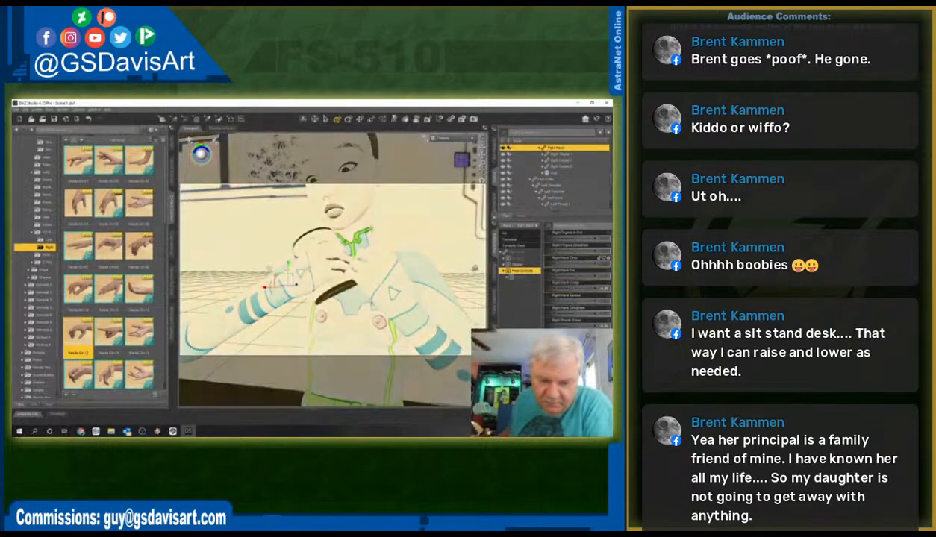
drag(456, 159, 430, 181)
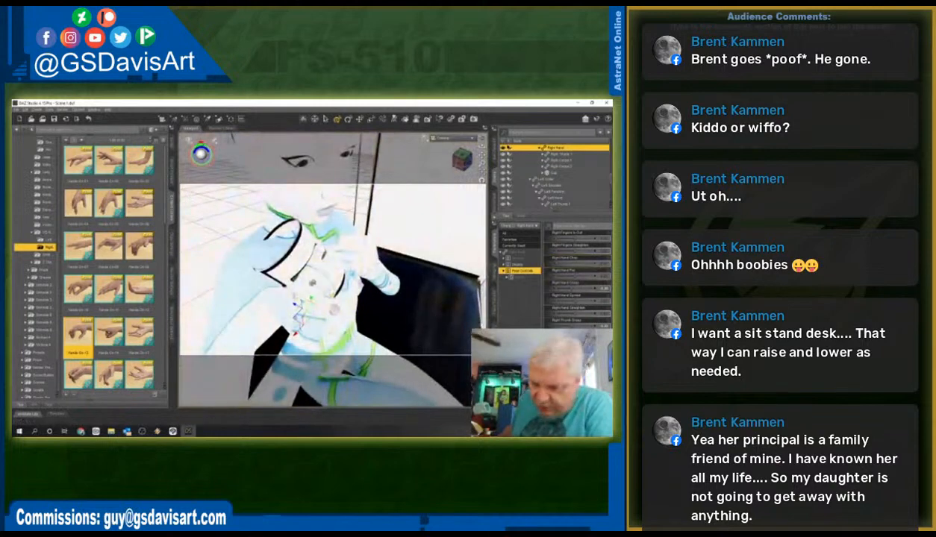
click(516, 255)
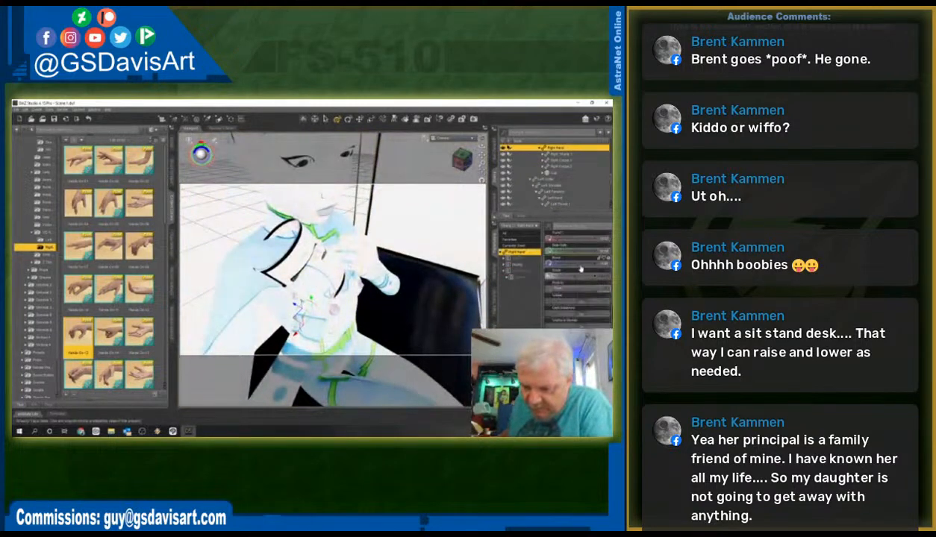
mouse_move(569, 264)
mouse_down()
mouse_move(559, 251)
mouse_move(567, 264)
mouse_up()
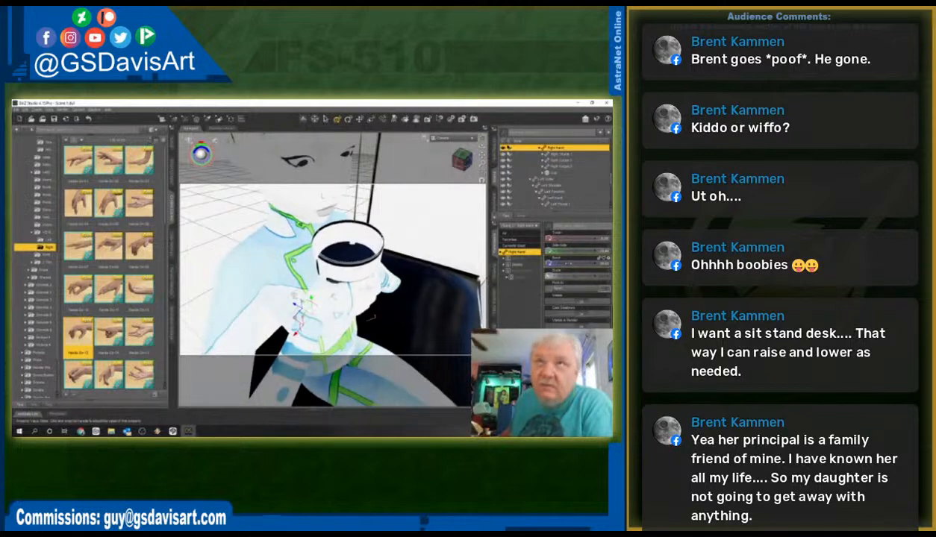
drag(457, 162, 486, 161)
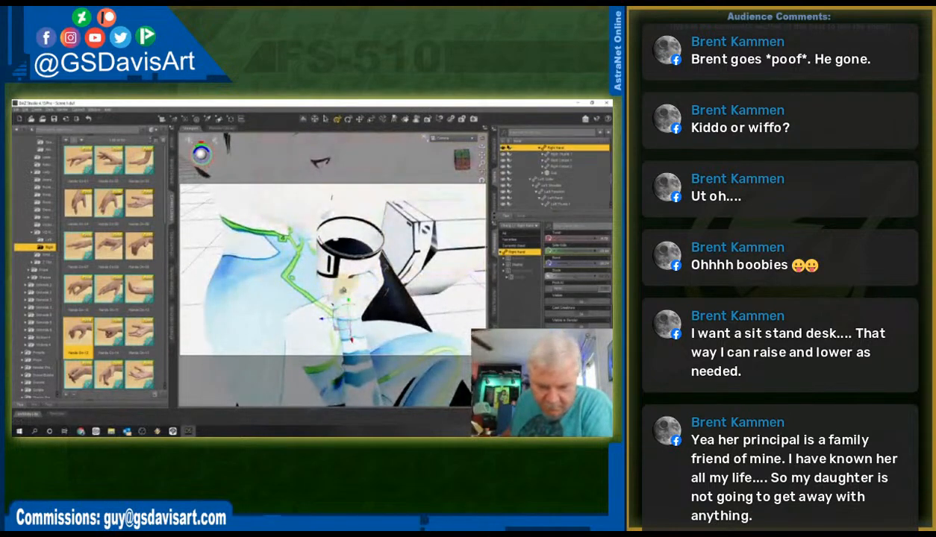
- Rotate the base joint of the right thumb to fit it around the cup
click(559, 153)
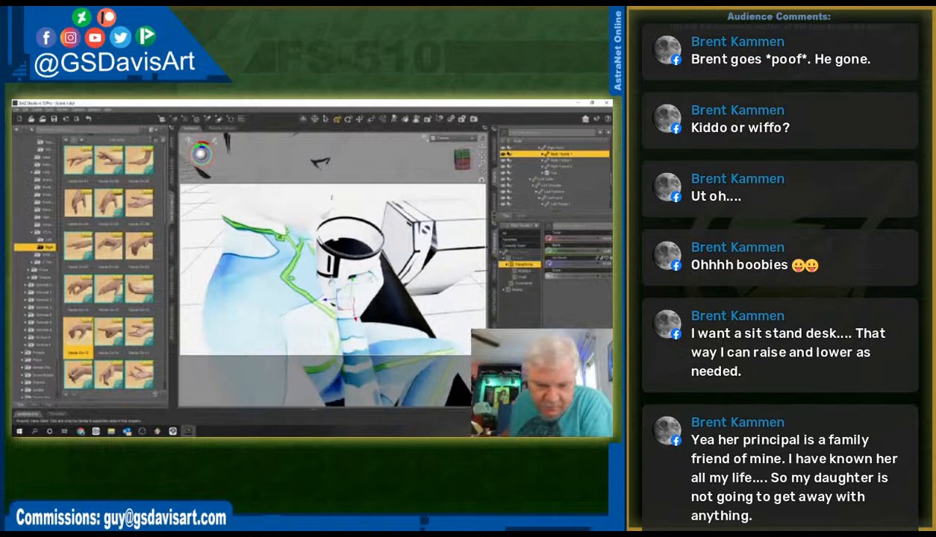
drag(576, 238, 567, 238)
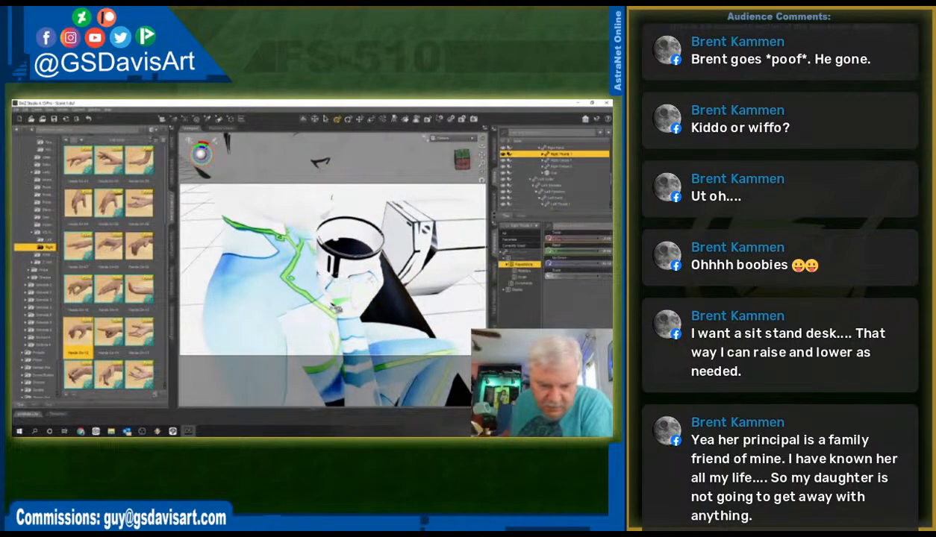
drag(336, 308, 339, 306)
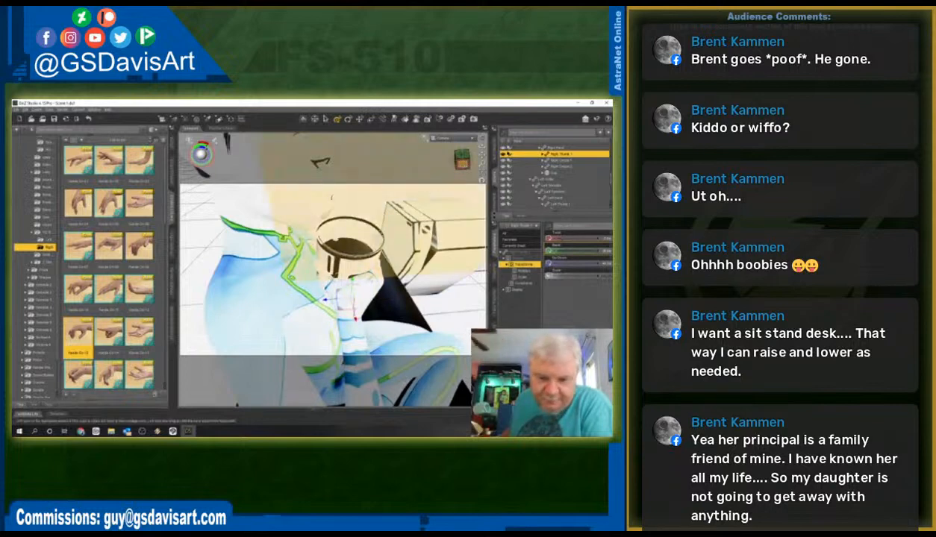
mouse_move(463, 160)
mouse_down()
mouse_move(440, 147)
mouse_move(449, 147)
mouse_up()
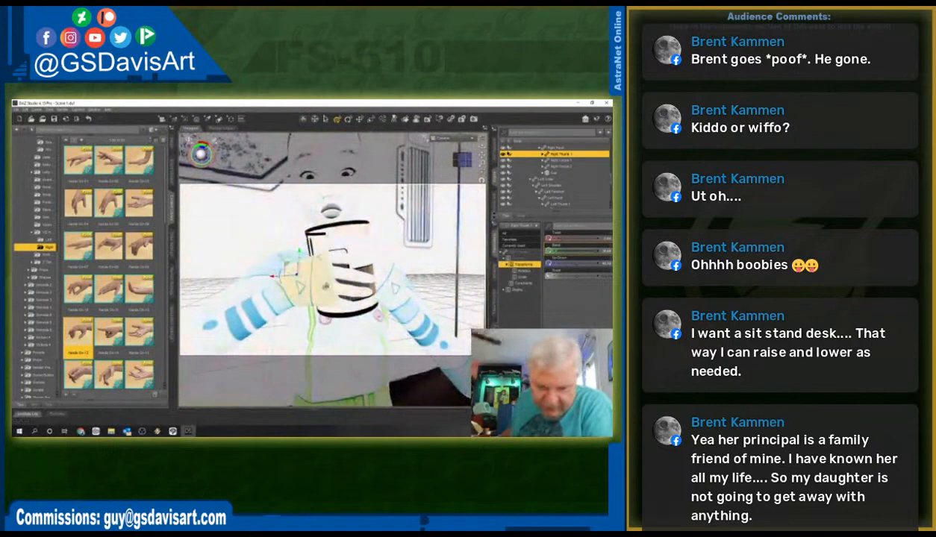
- Select the cup in the right hand and adjust its rotation to level it
click(339, 269)
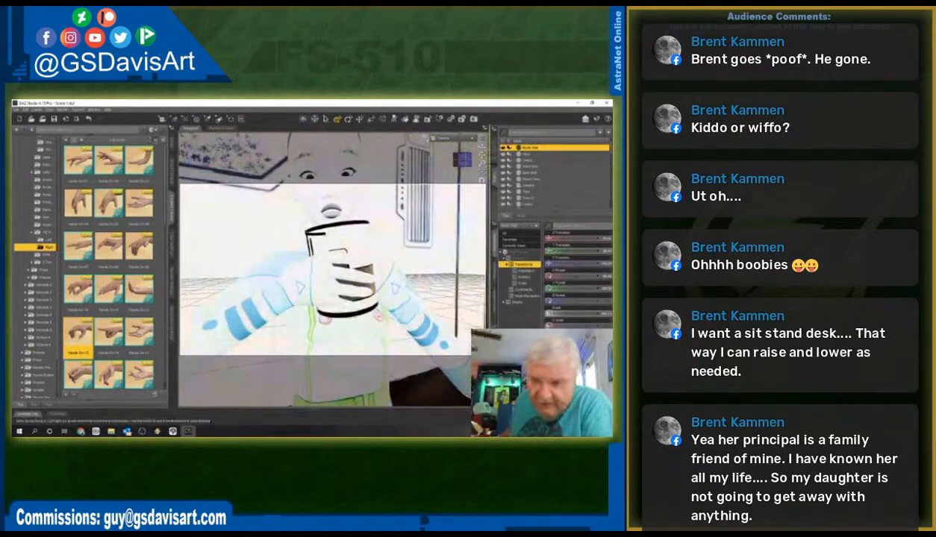
drag(463, 160, 462, 152)
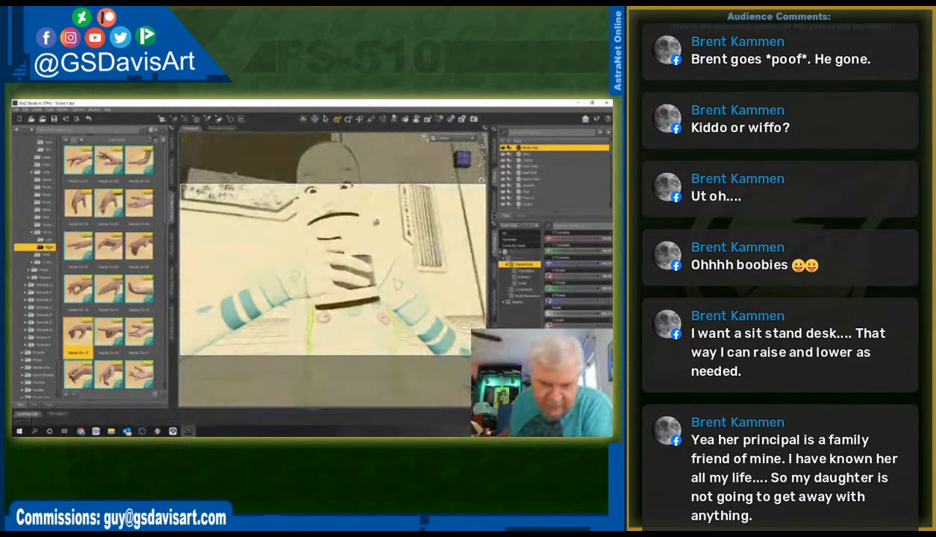
click(347, 243)
click(343, 261)
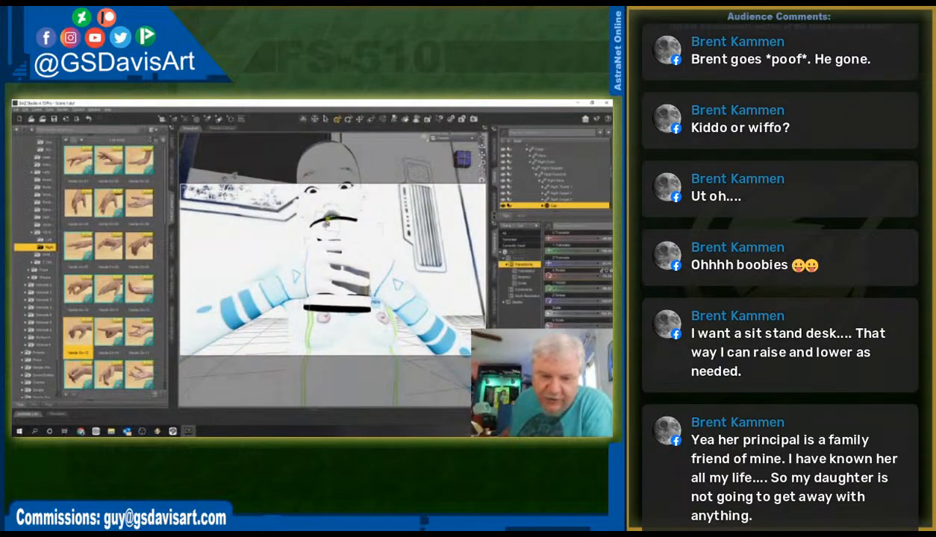
drag(459, 159, 415, 134)
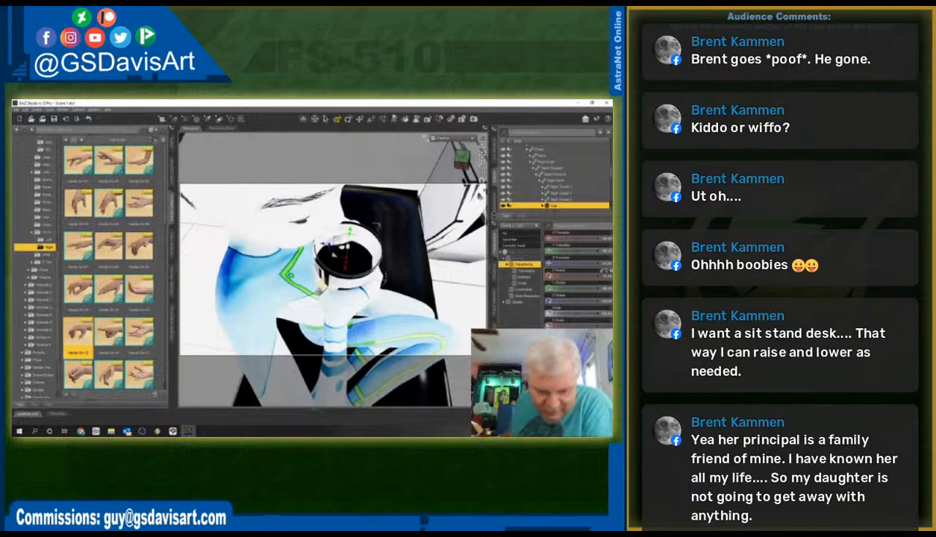
- Adjust the bend of the right thumb's second joint so it rests against the cup
click(321, 289)
drag(574, 252, 571, 252)
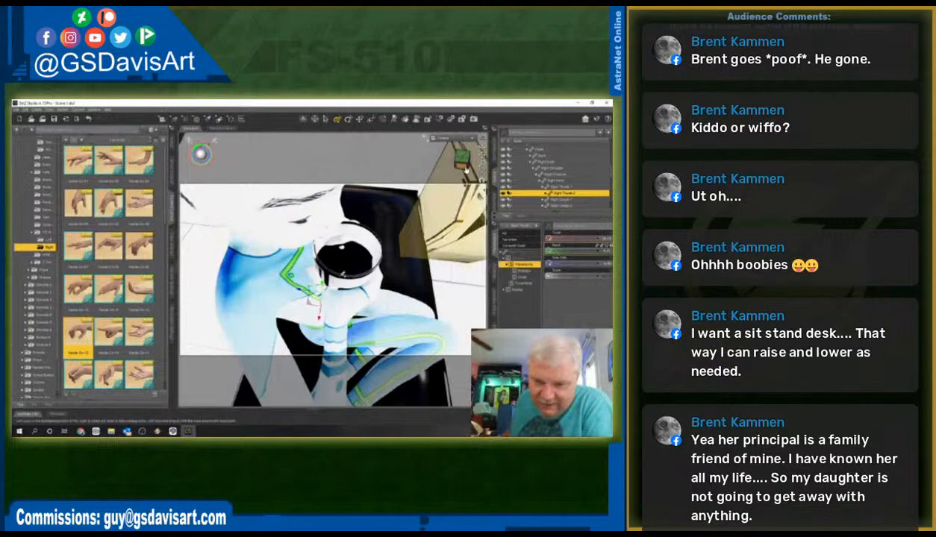
mouse_move(459, 164)
mouse_down()
mouse_move(480, 180)
mouse_move(451, 162)
mouse_up()
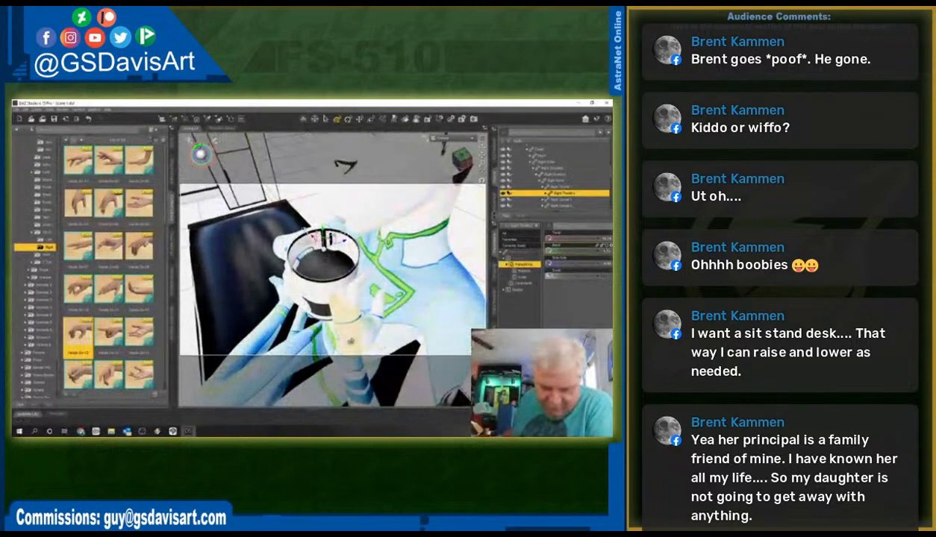
- Adjust the left hand's bend to angle the palm toward the side of the cup
click(340, 328)
drag(572, 263, 514, 239)
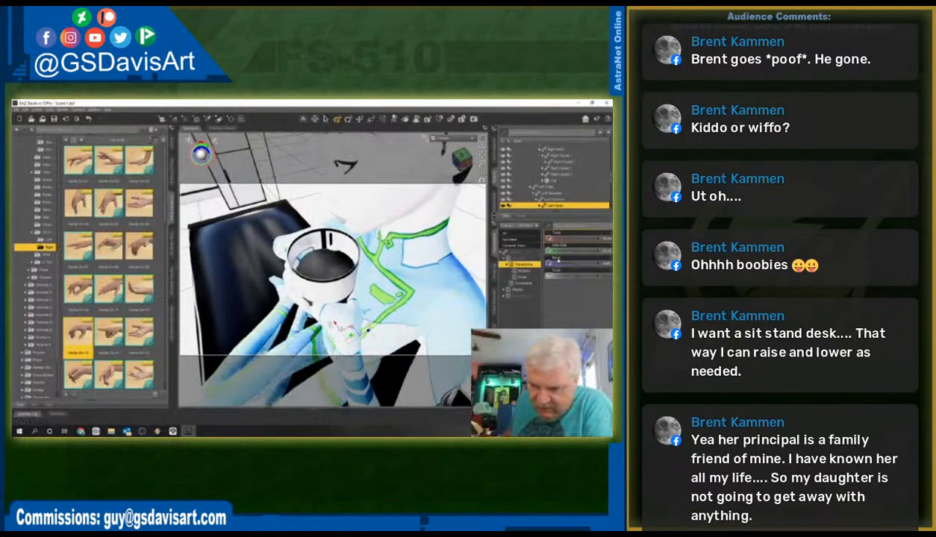
drag(572, 263, 581, 264)
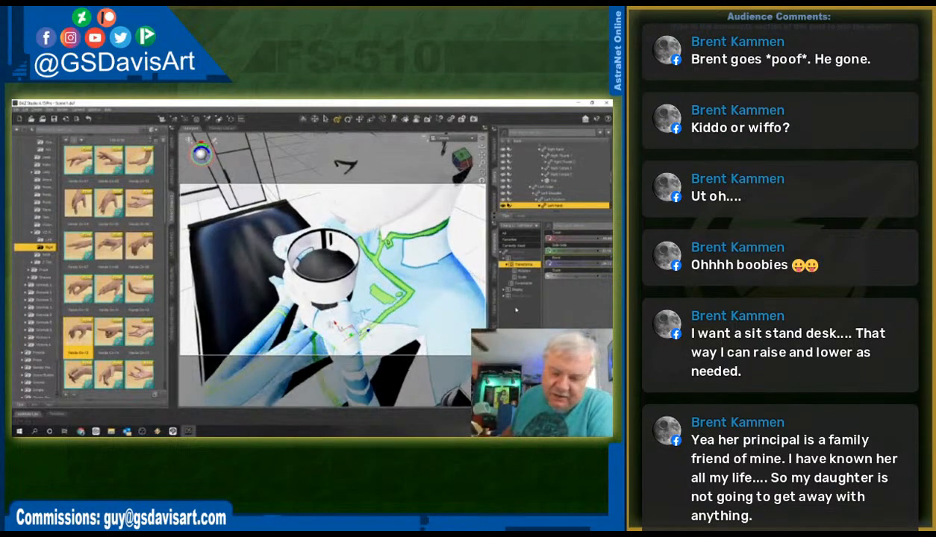
- Adjust the left shoulder's twist to bring the left arm and hand closer to the cup
drag(461, 158, 478, 145)
scroll(401, 230, up, 5)
scroll(400, 230, down, 5)
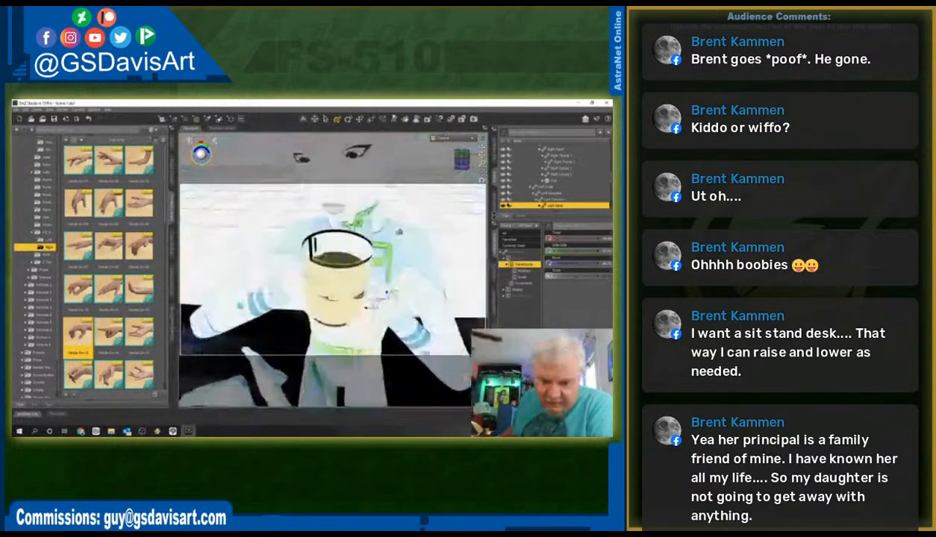
click(444, 329)
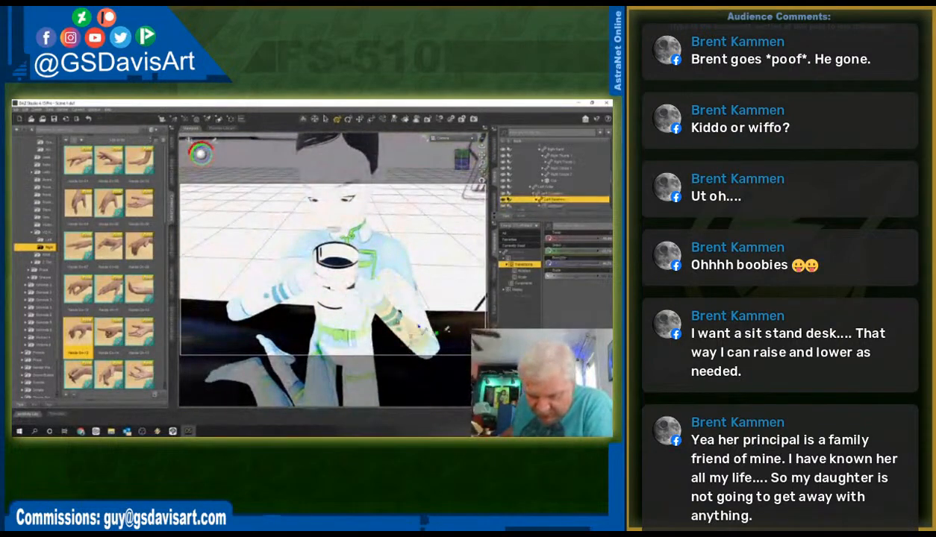
click(387, 236)
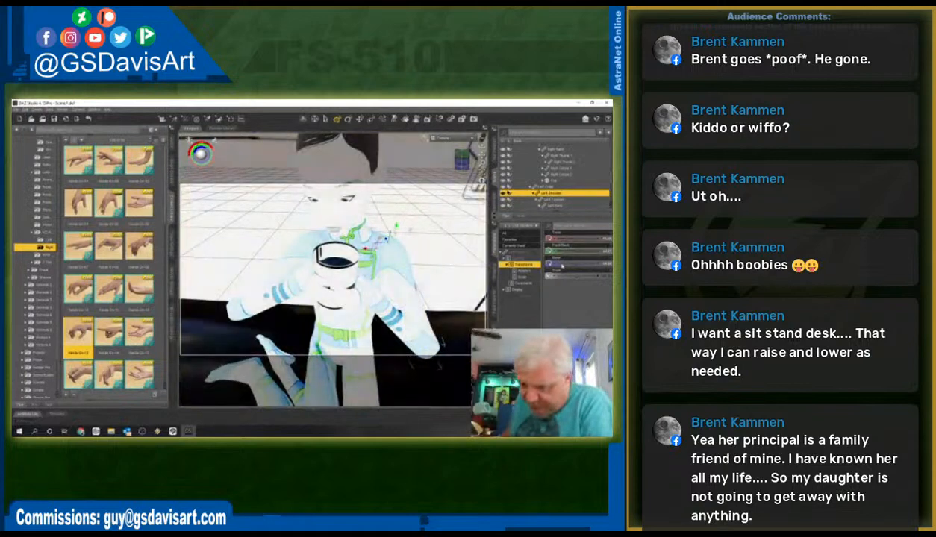
drag(584, 239, 586, 239)
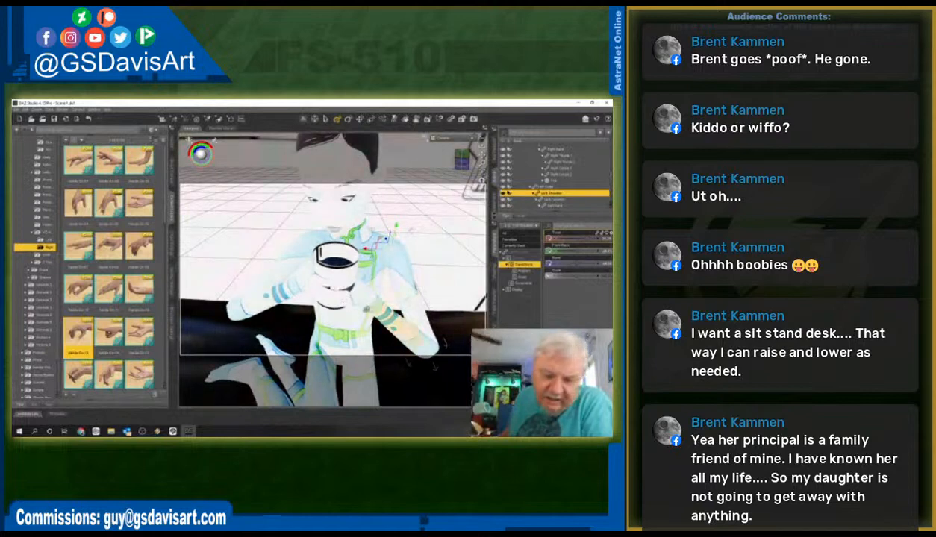
- Adjust the left hand's grasp through its pose controls and compare the fingers with the cup
click(363, 301)
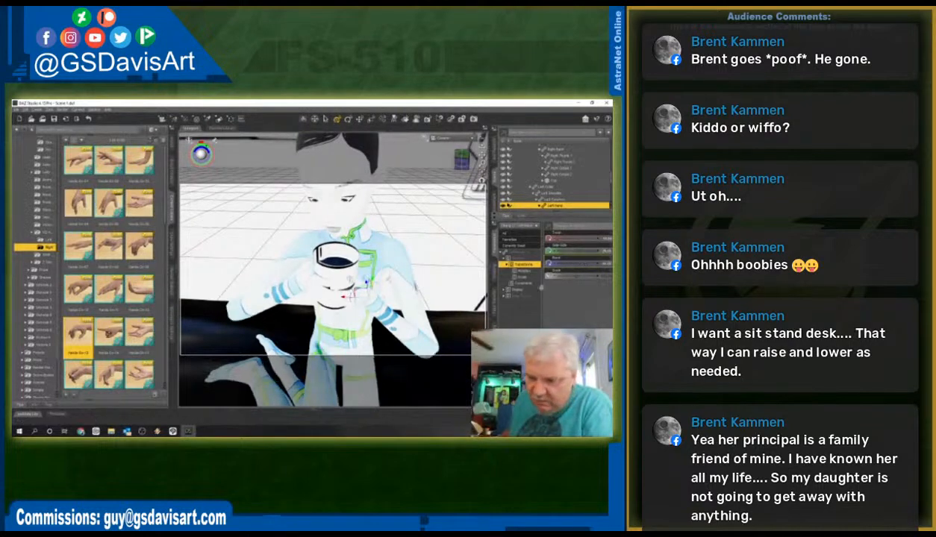
click(526, 296)
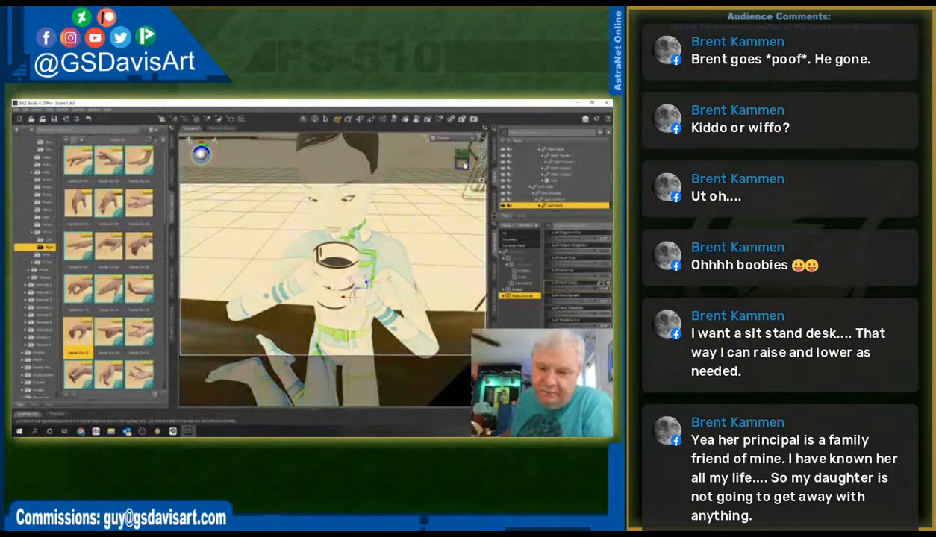
drag(464, 165, 464, 149)
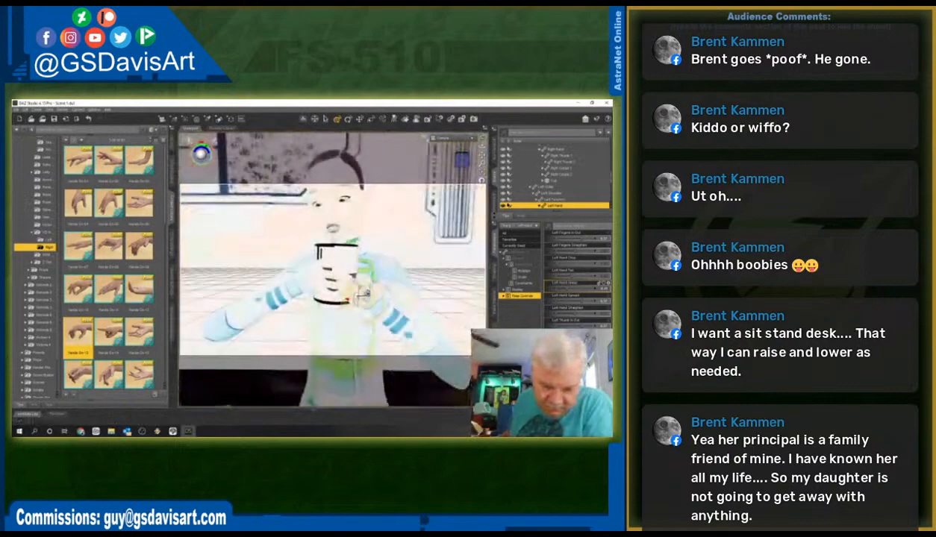
scroll(464, 153, down, 5)
scroll(464, 153, up, 8)
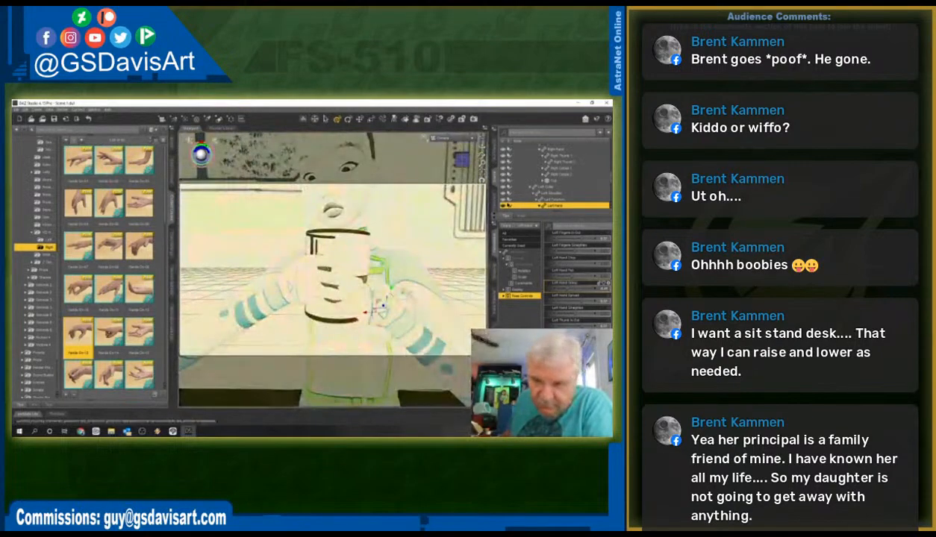
- Reposition the left hand so its fingers wrap the front of the cup, and fine-tune its grasp
drag(392, 273, 389, 238)
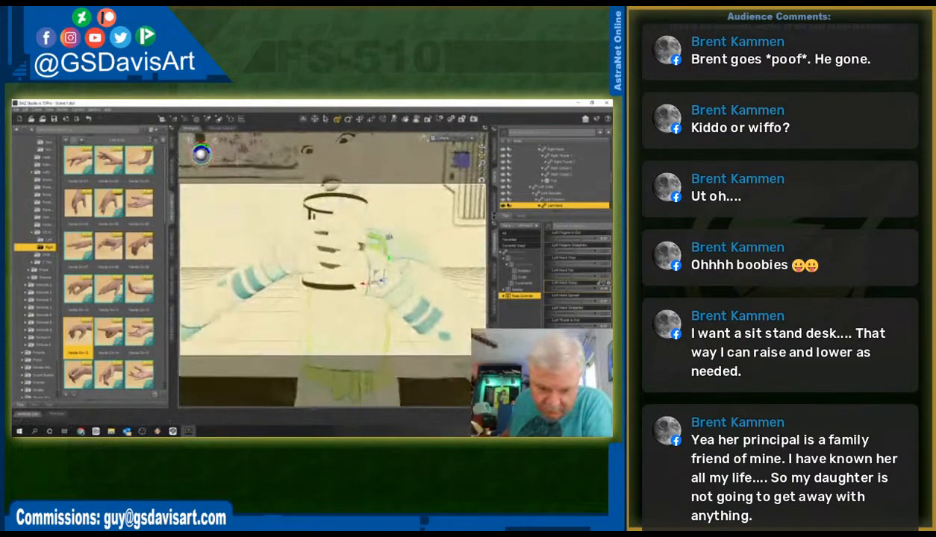
mouse_move(379, 278)
mouse_down()
mouse_move(385, 267)
mouse_move(397, 275)
mouse_move(379, 278)
mouse_up()
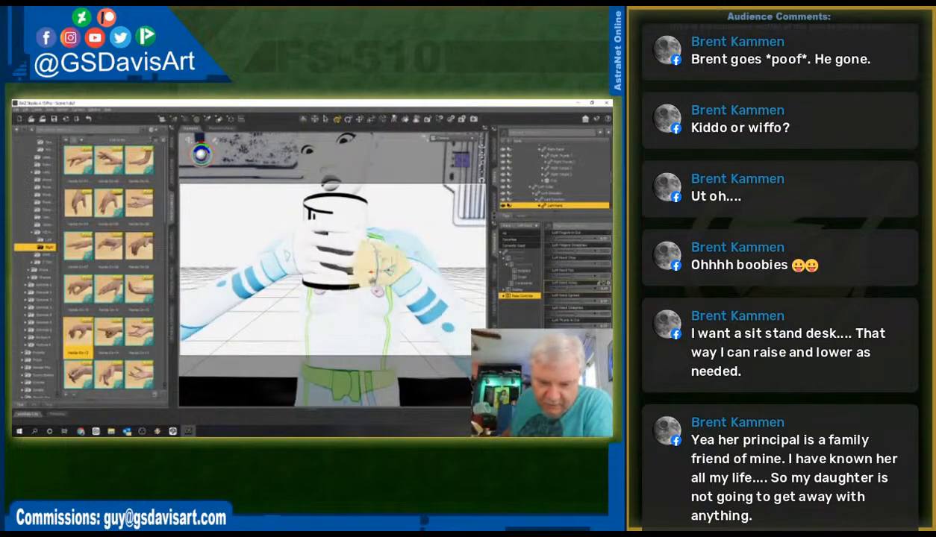
drag(388, 267, 389, 273)
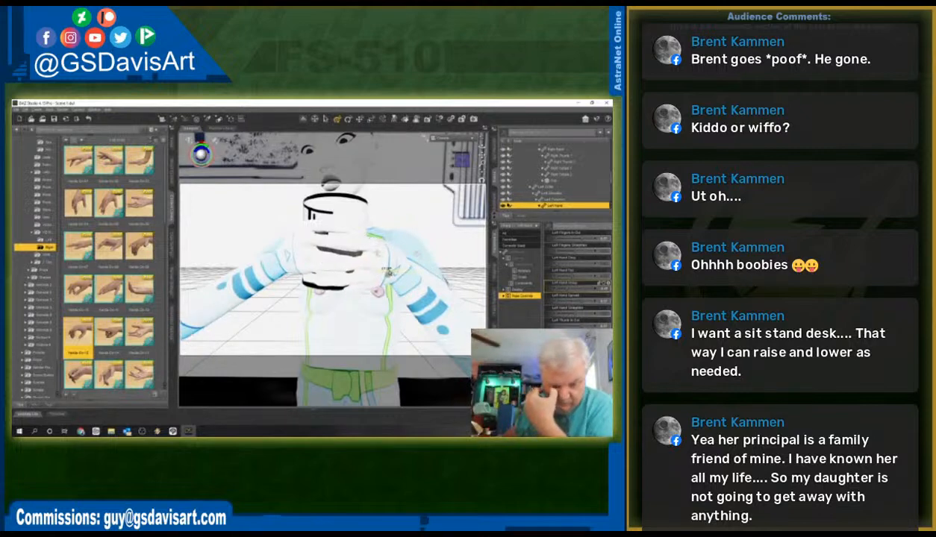
drag(388, 273, 376, 276)
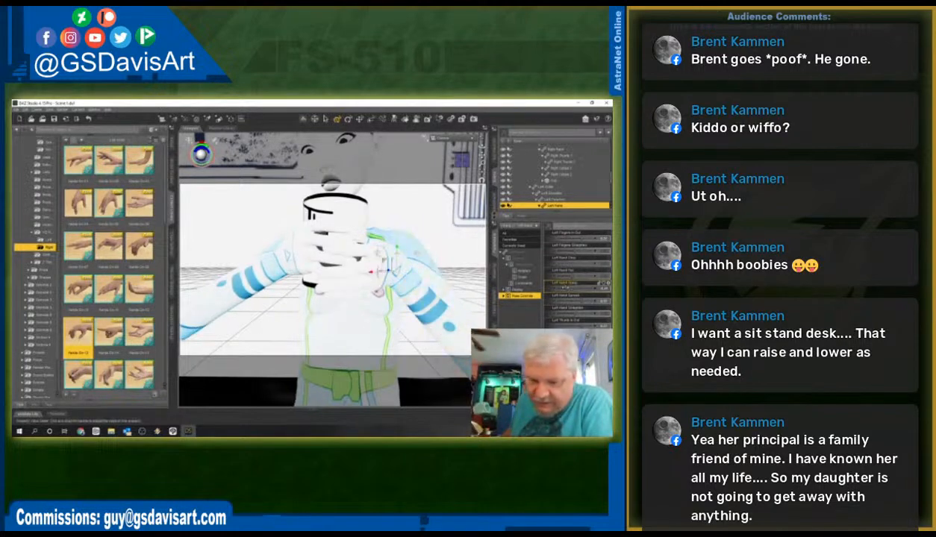
drag(573, 288, 568, 288)
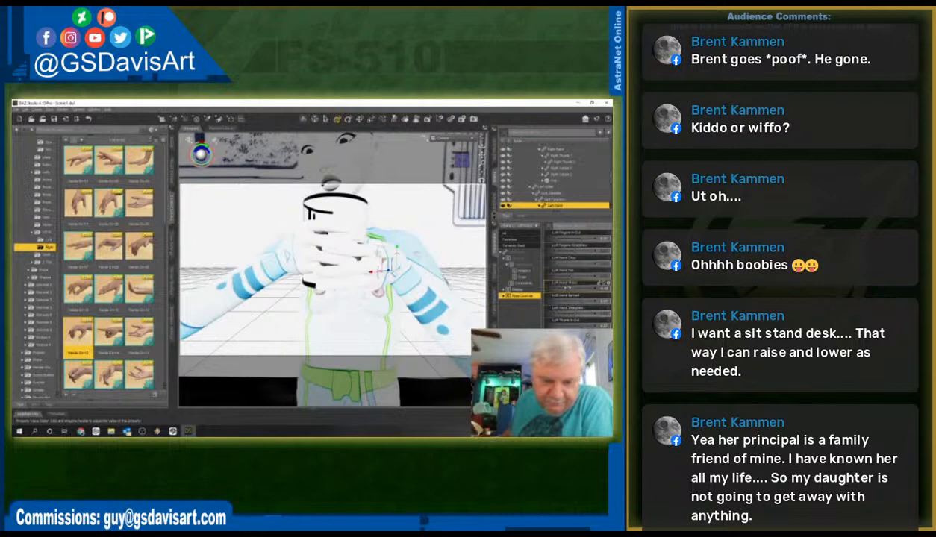
- Rotate the base joint of the left thumb to place it along the cup
drag(463, 161, 462, 158)
click(350, 285)
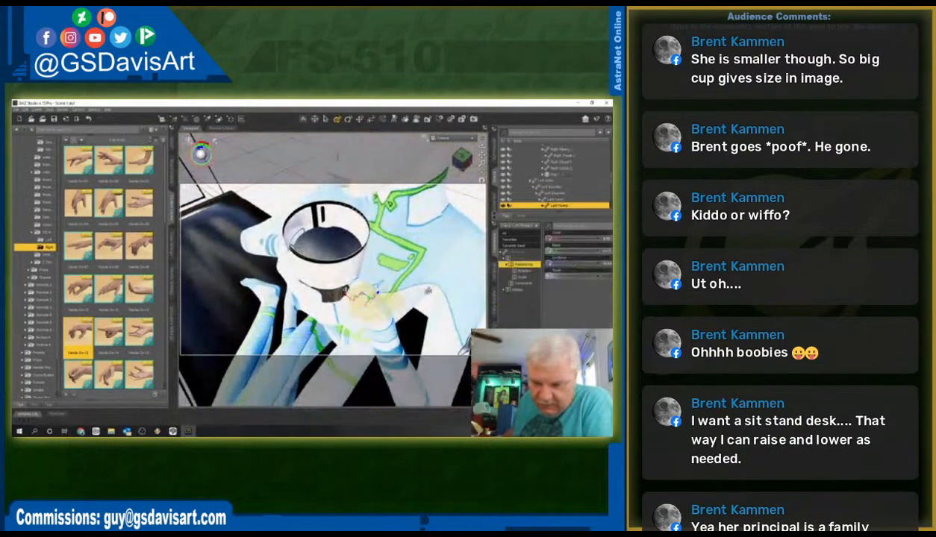
mouse_move(581, 250)
mouse_down()
mouse_move(586, 238)
mouse_move(572, 263)
mouse_move(584, 266)
mouse_up()
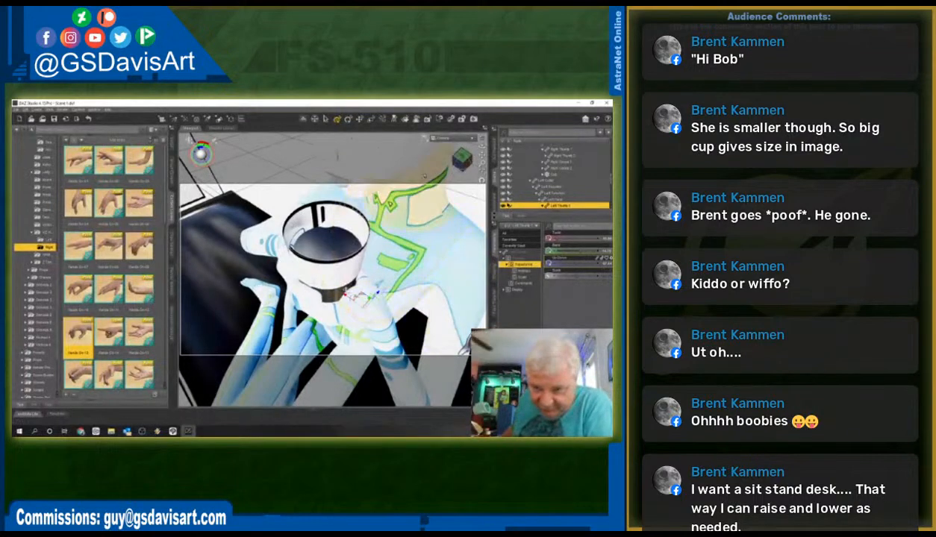
- Adjust the bend at the base joint of the left hand's lower finger to fit the cup
drag(460, 167, 456, 138)
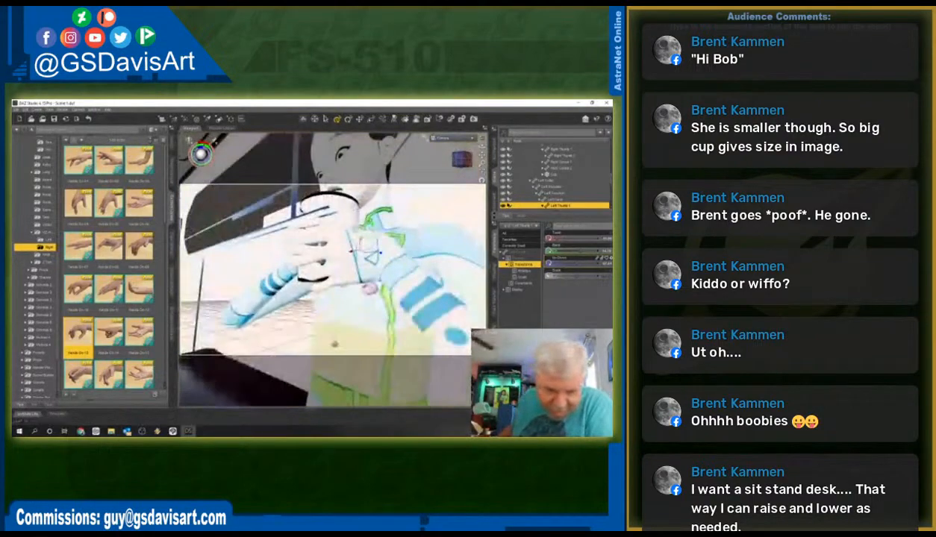
click(324, 281)
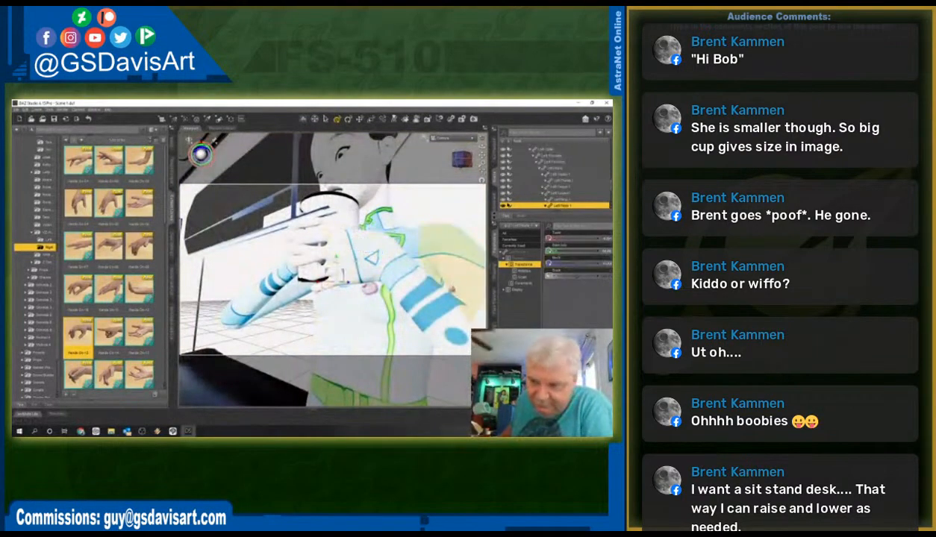
drag(574, 266, 564, 264)
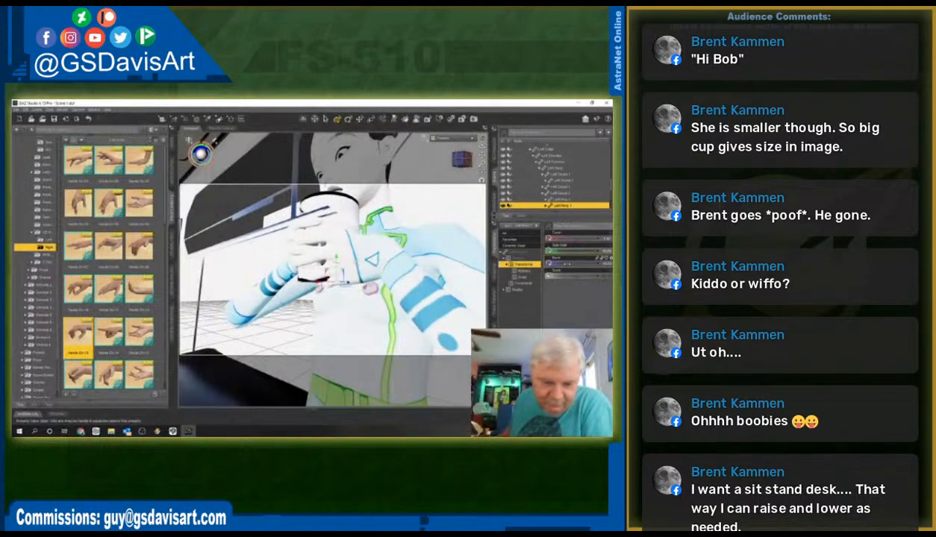
drag(456, 159, 463, 159)
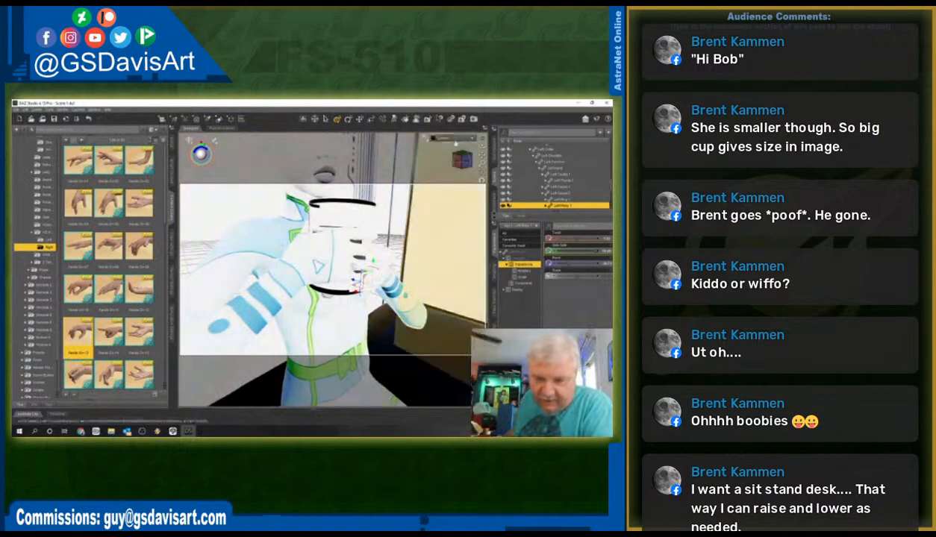
- Adjust the left arm's rotation to refine how the left hand meets the cup
click(464, 162)
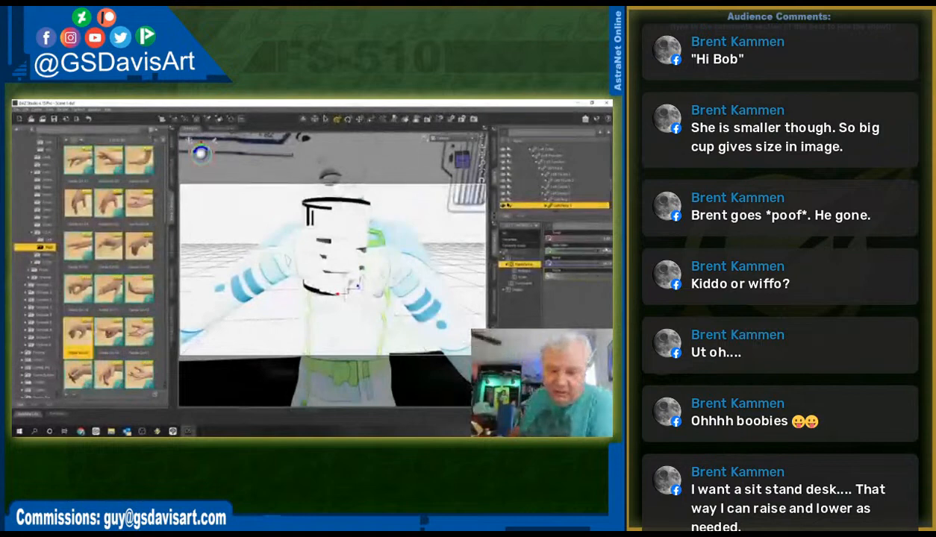
scroll(427, 260, up, 5)
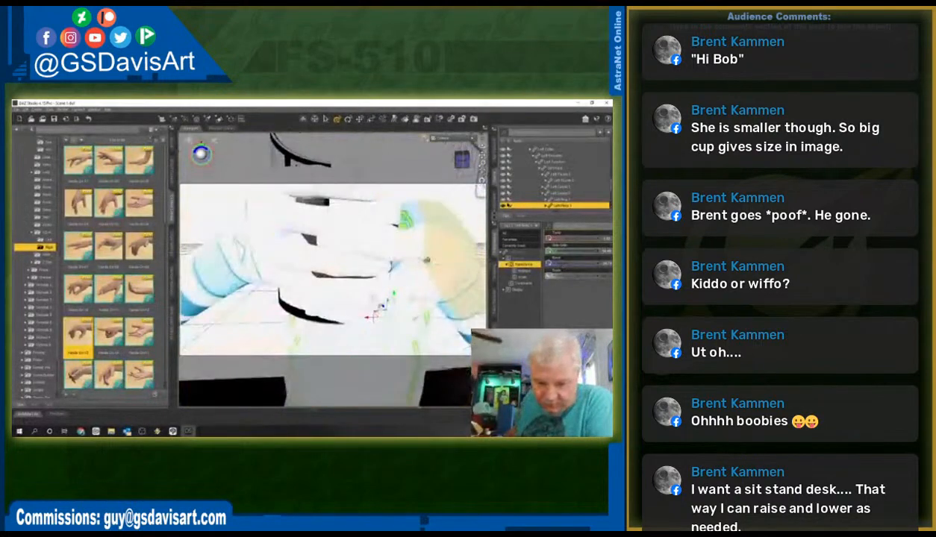
scroll(427, 259, down, 5)
drag(481, 155, 467, 129)
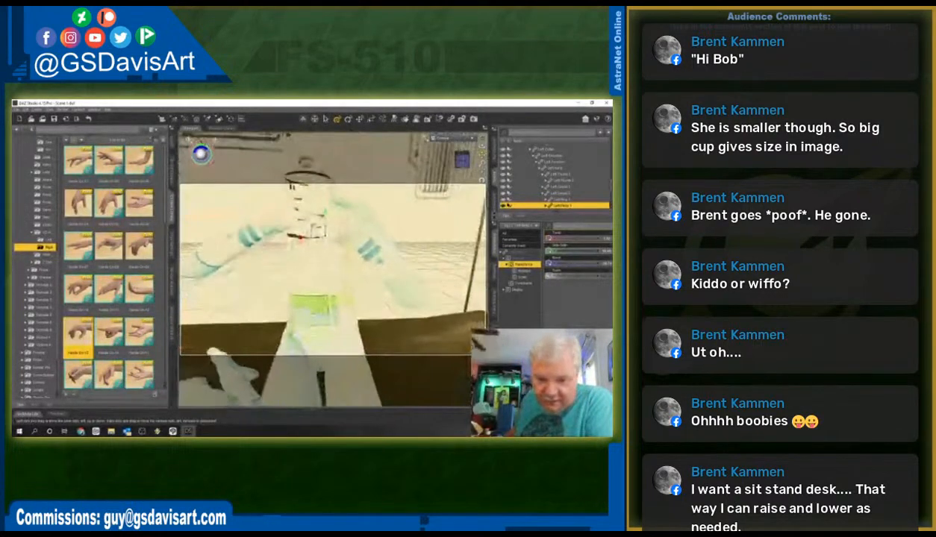
click(345, 223)
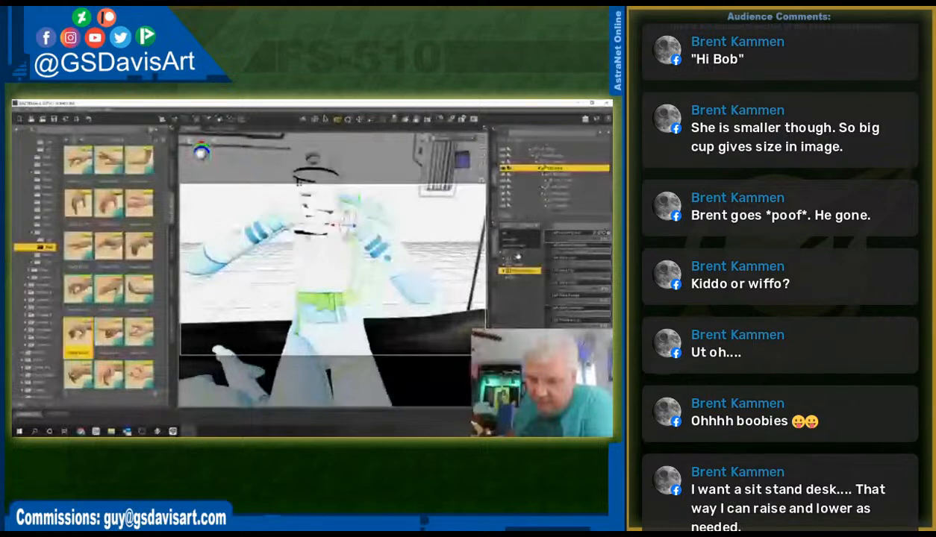
click(399, 260)
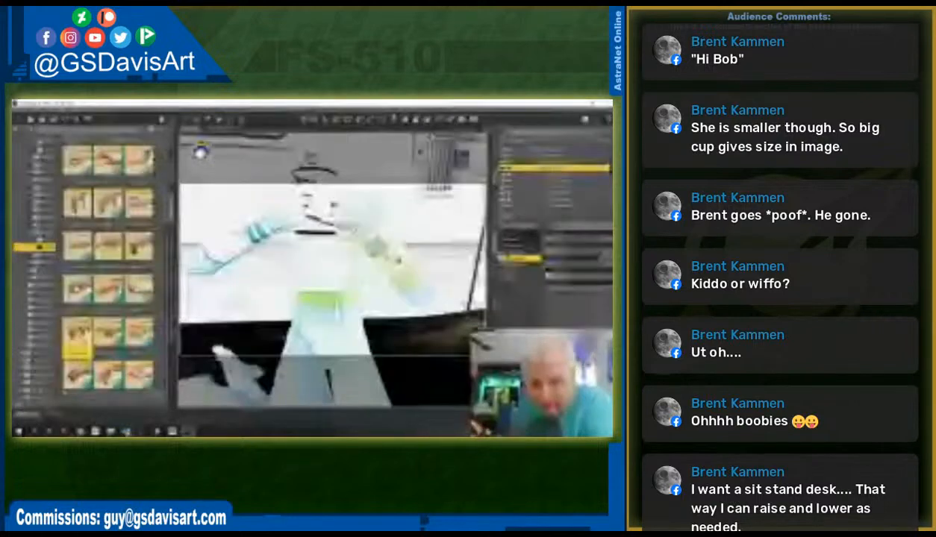
click(362, 212)
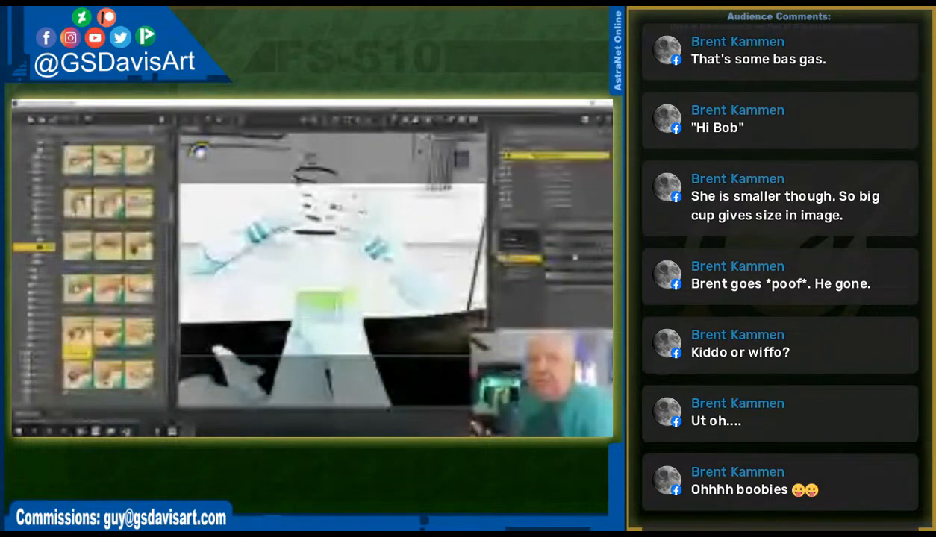
drag(574, 257, 585, 256)
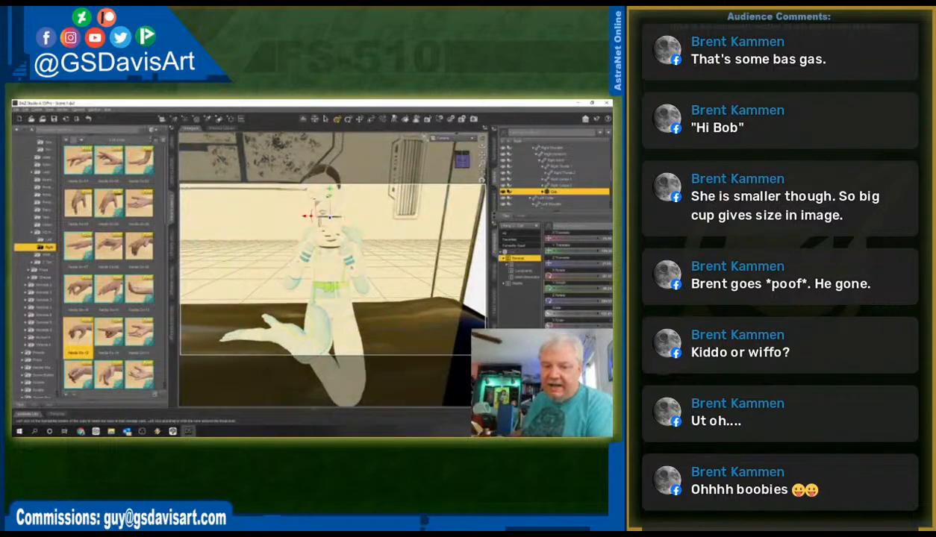
- Review the storyboard page sketches in the photo viewer as reference for the kneeling pose, and return to the scene
drag(462, 160, 486, 169)
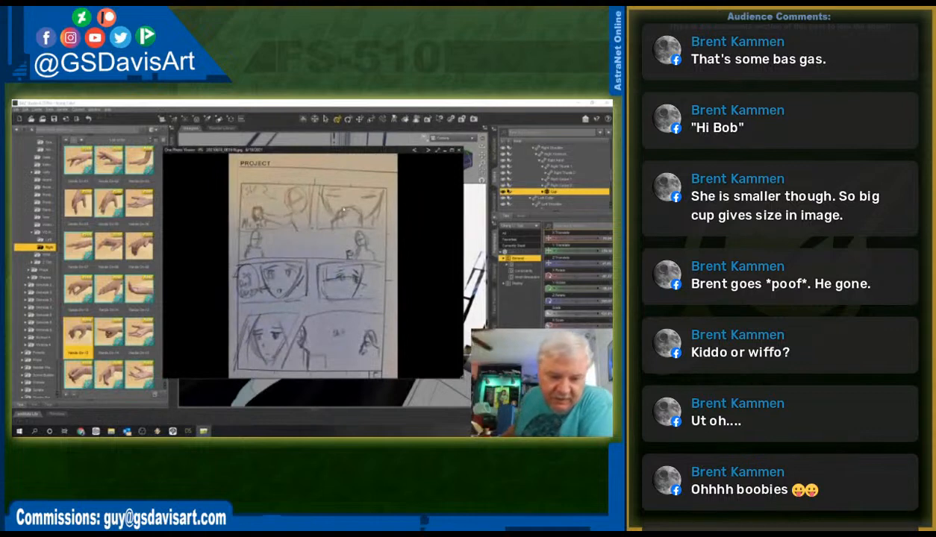
scroll(343, 210, down, 1)
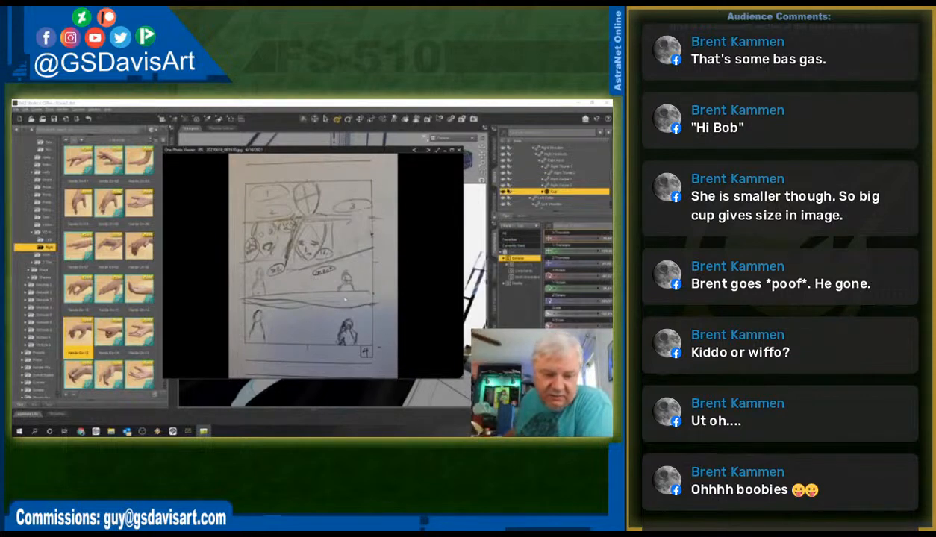
key(Right)
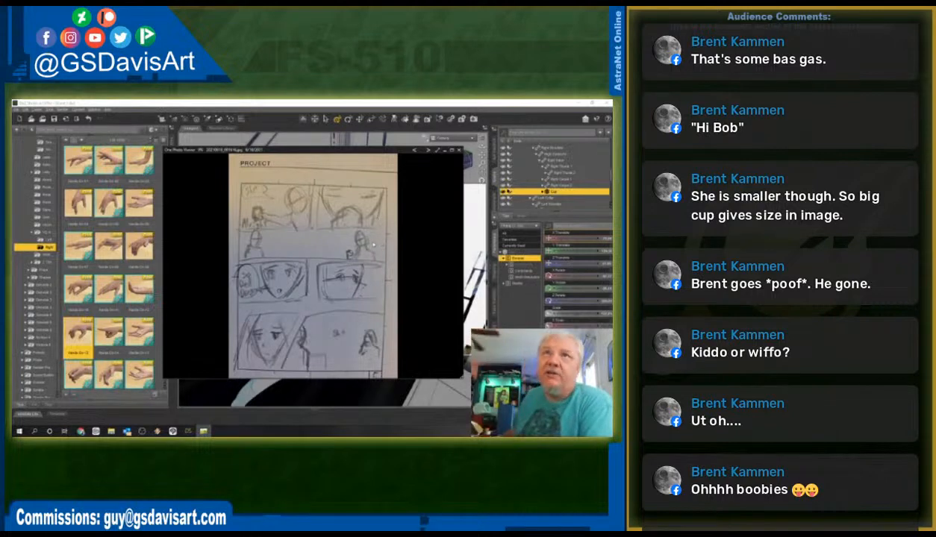
click(445, 151)
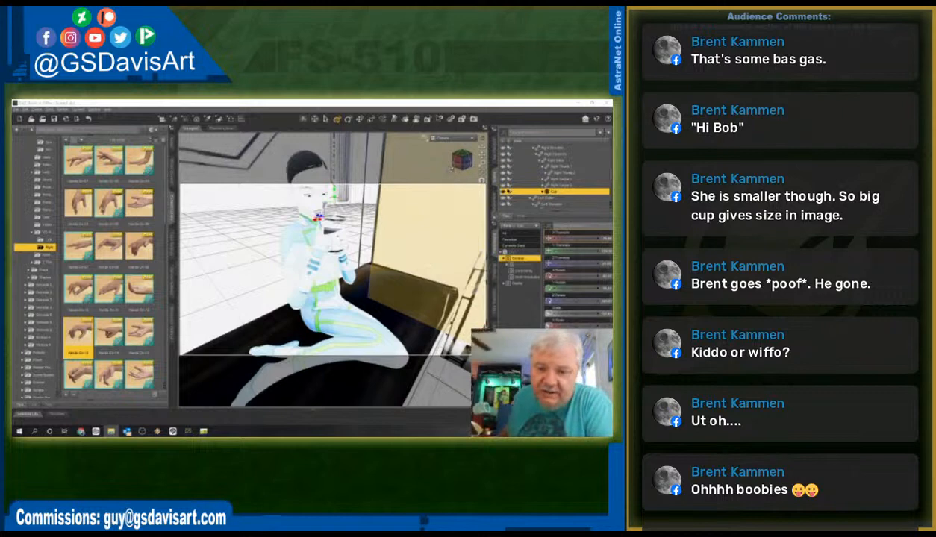
- Select the right hand and inspect its hold on the cup from the side and the front
drag(458, 162, 487, 158)
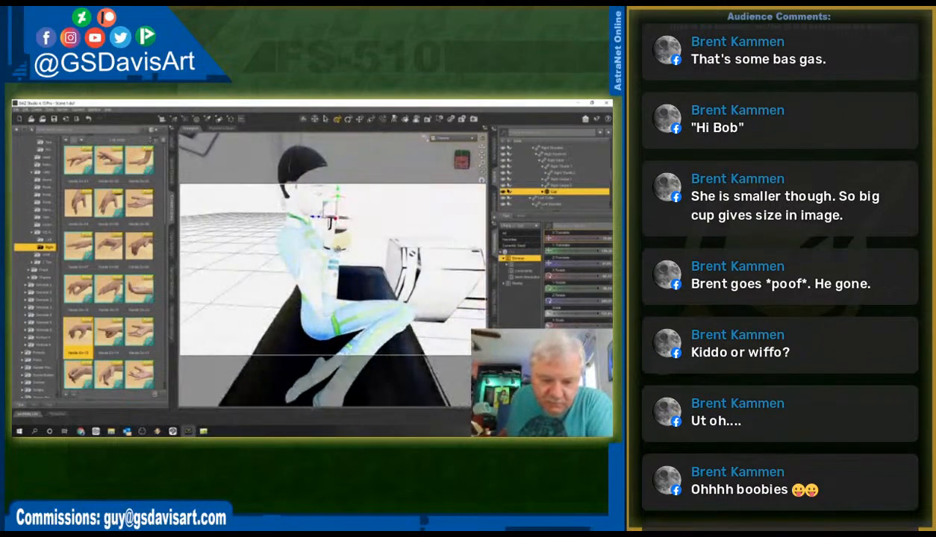
click(333, 245)
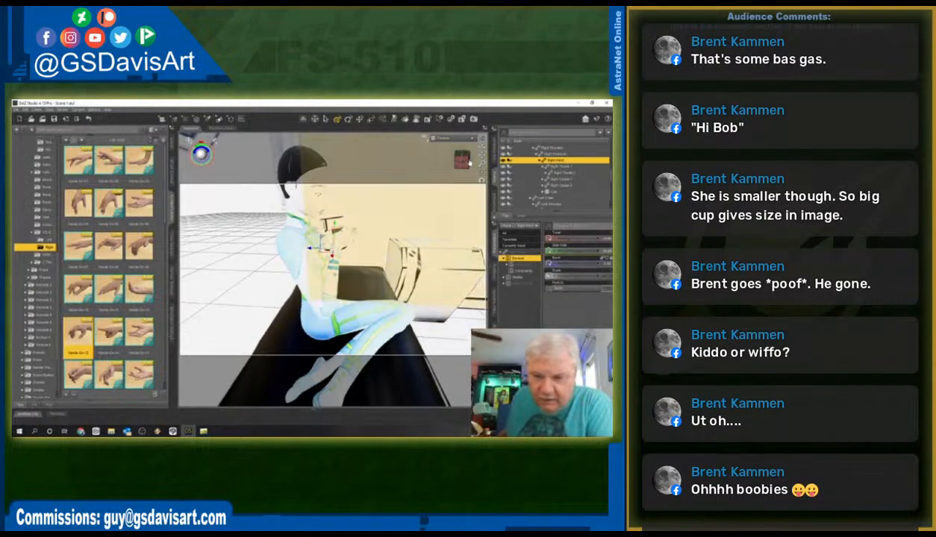
drag(459, 160, 428, 172)
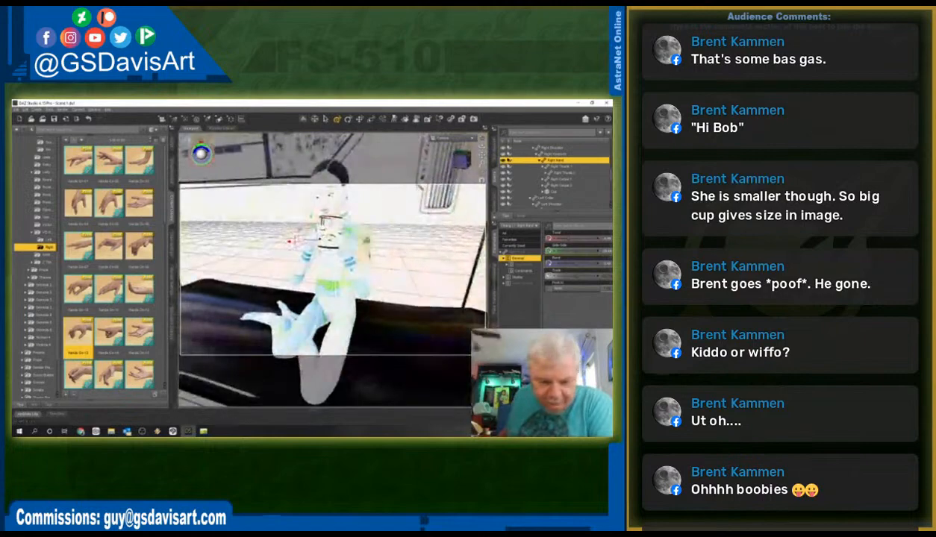
- Rotate the seated figure's left hand with its twist and bend controls so it wraps around the cup
scroll(356, 236, down, 3)
scroll(356, 235, up, 3)
scroll(362, 240, up, 3)
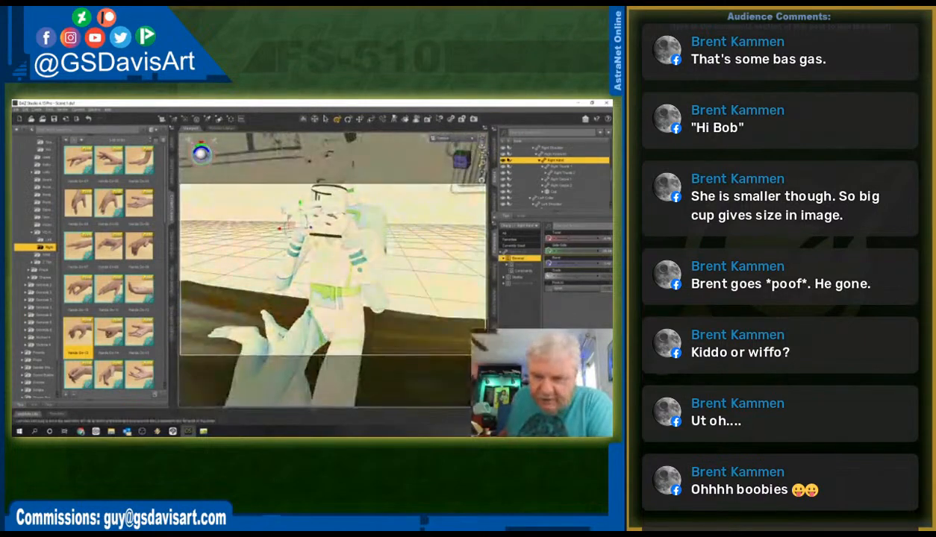
drag(481, 147, 450, 158)
click(321, 270)
click(330, 275)
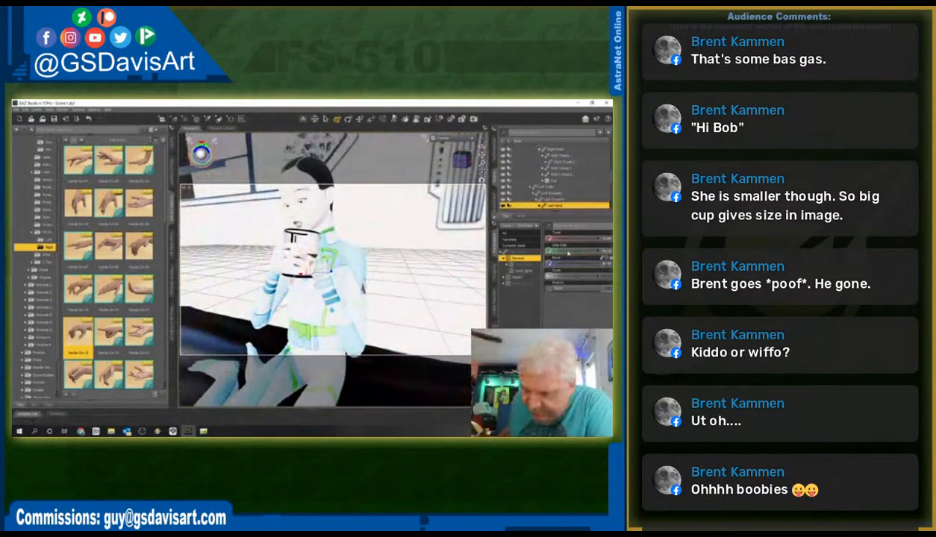
drag(599, 241, 590, 240)
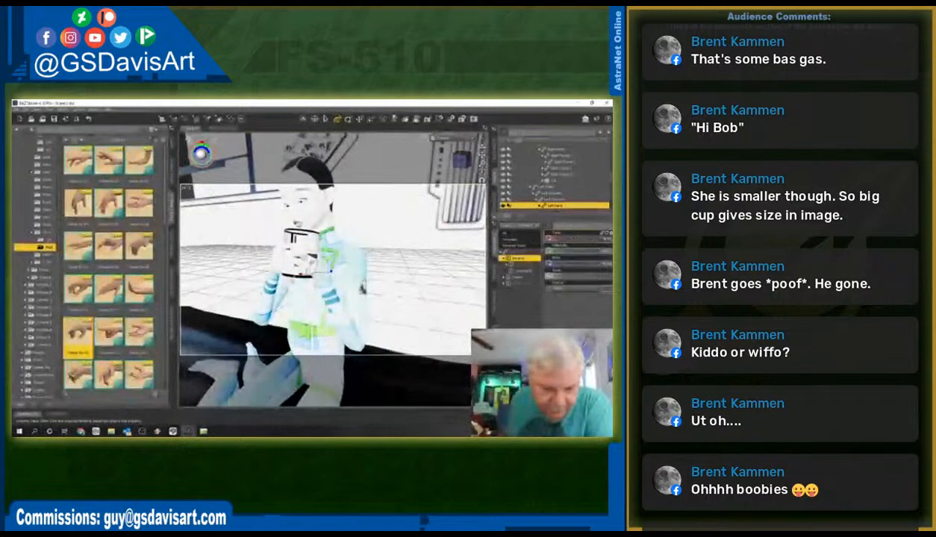
click(337, 276)
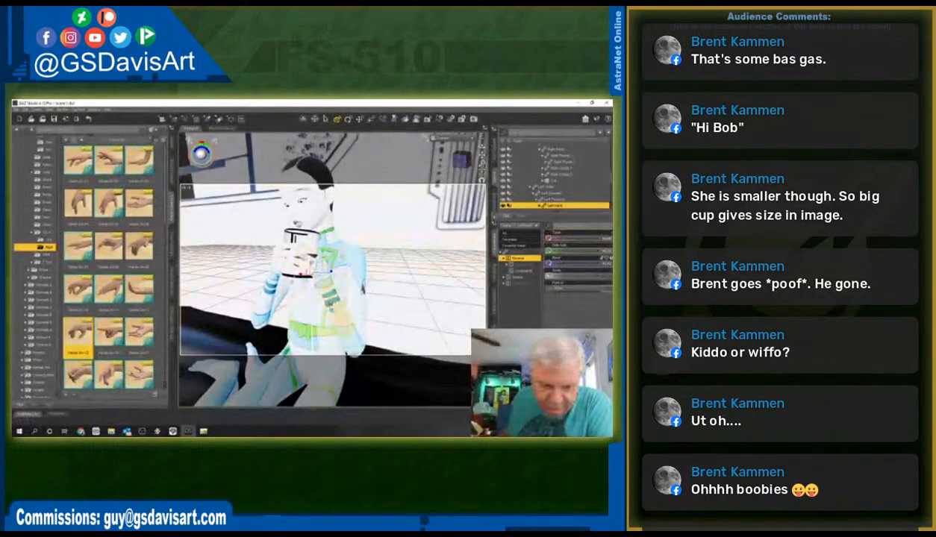
- Adjust the left forearm's twist and refine the left hand's rotation against the cup
click(342, 328)
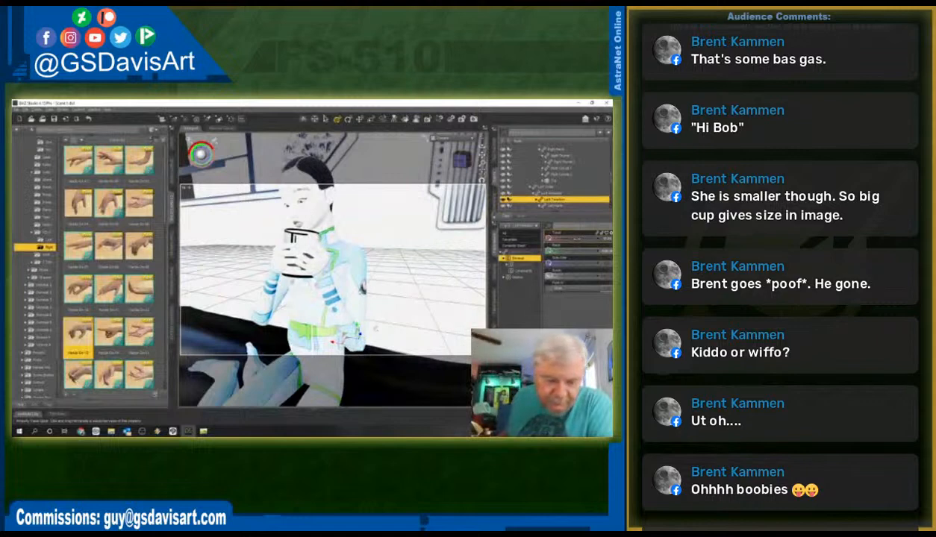
click(556, 205)
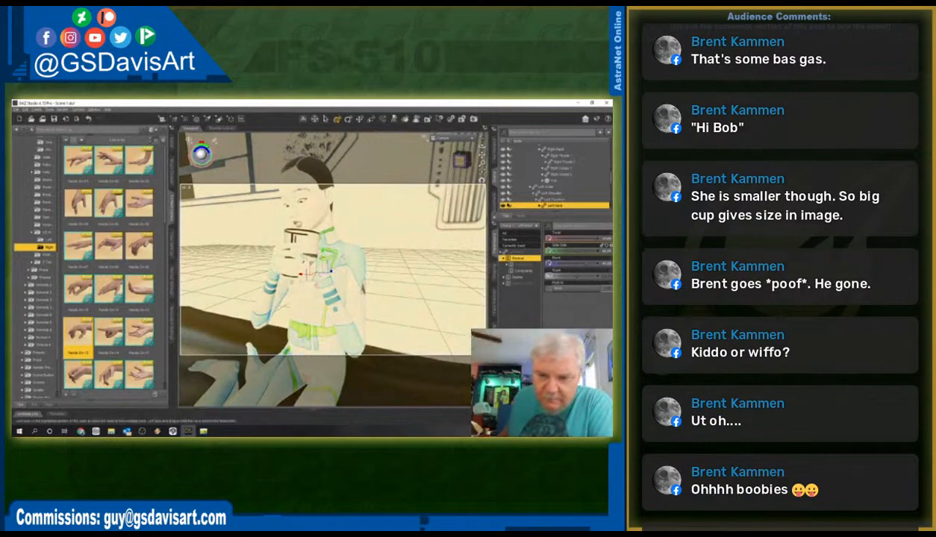
drag(456, 159, 497, 160)
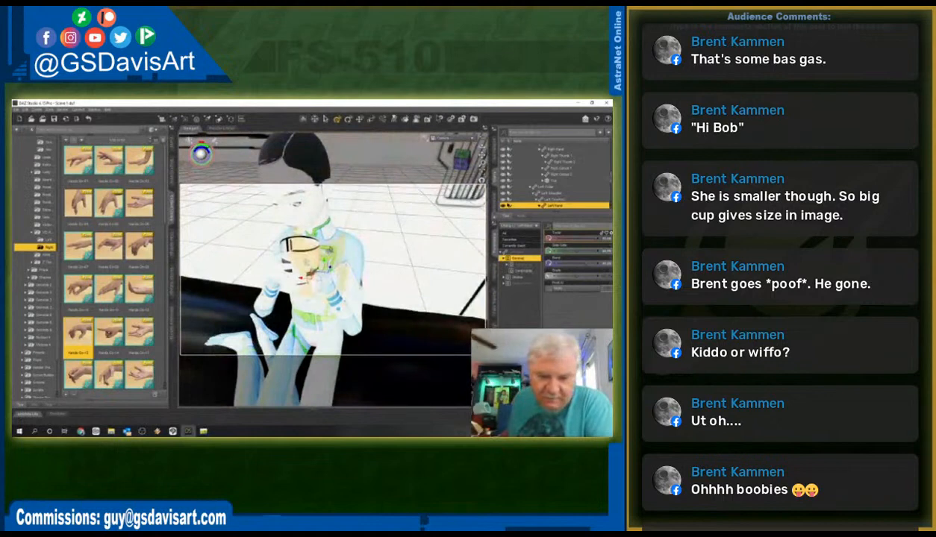
- Select the figure's chest and open its surface settings
click(307, 263)
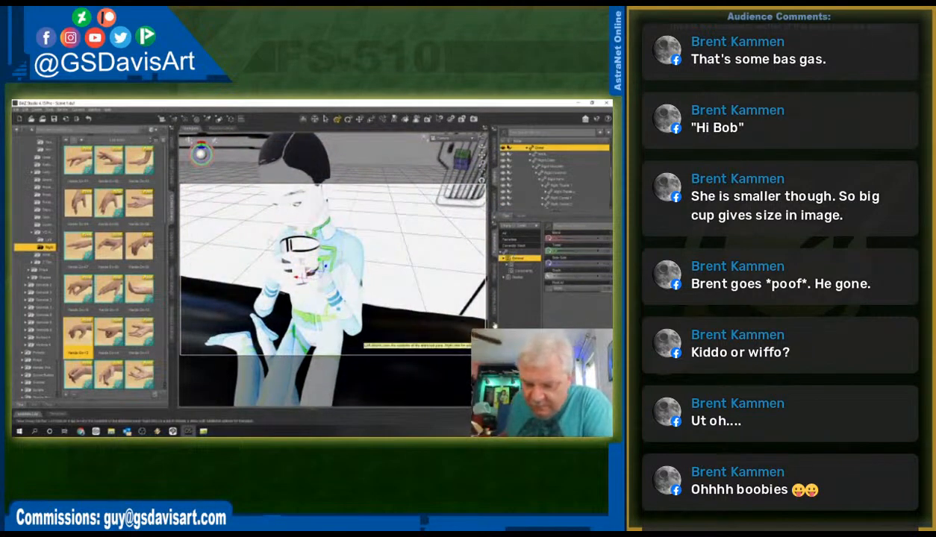
click(494, 335)
click(518, 260)
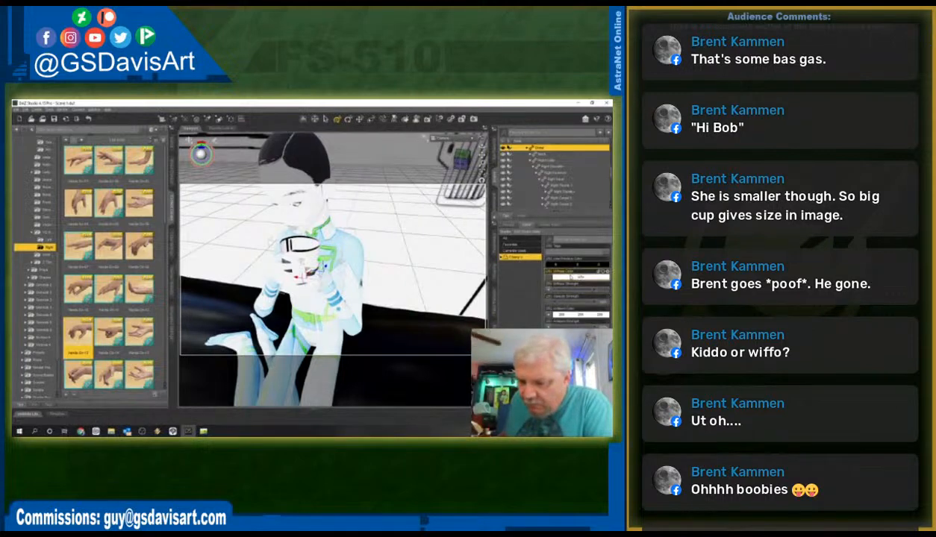
- Try a dark gray ambient color on the selected surface and return it to white
click(597, 313)
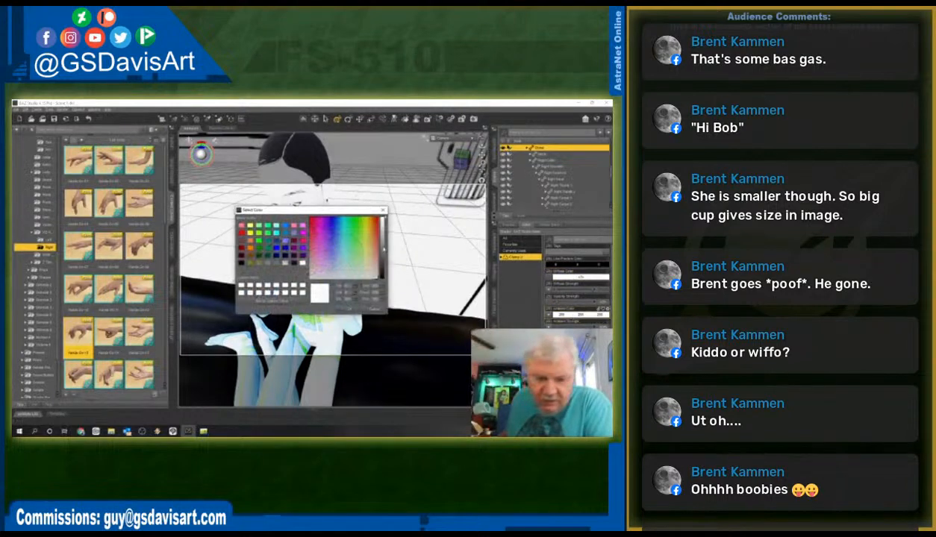
drag(384, 240, 383, 273)
click(354, 308)
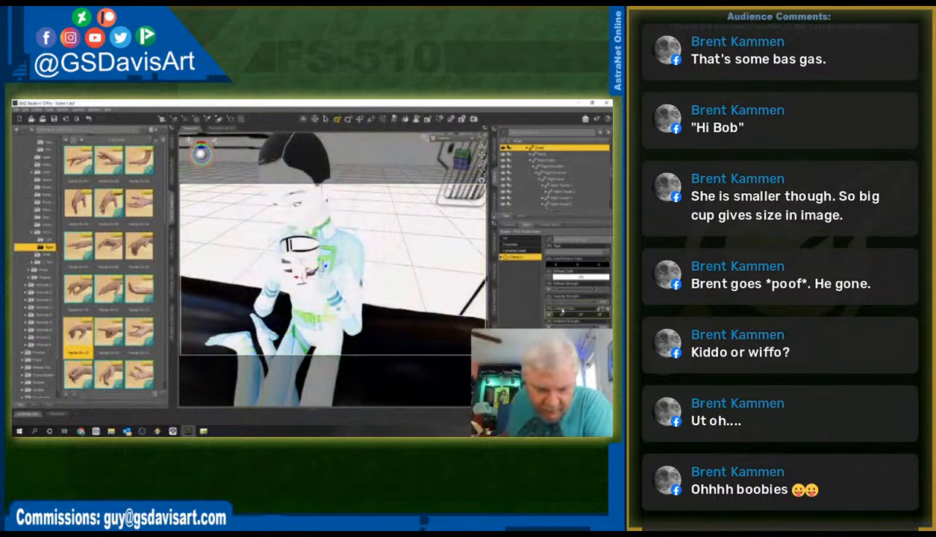
click(573, 319)
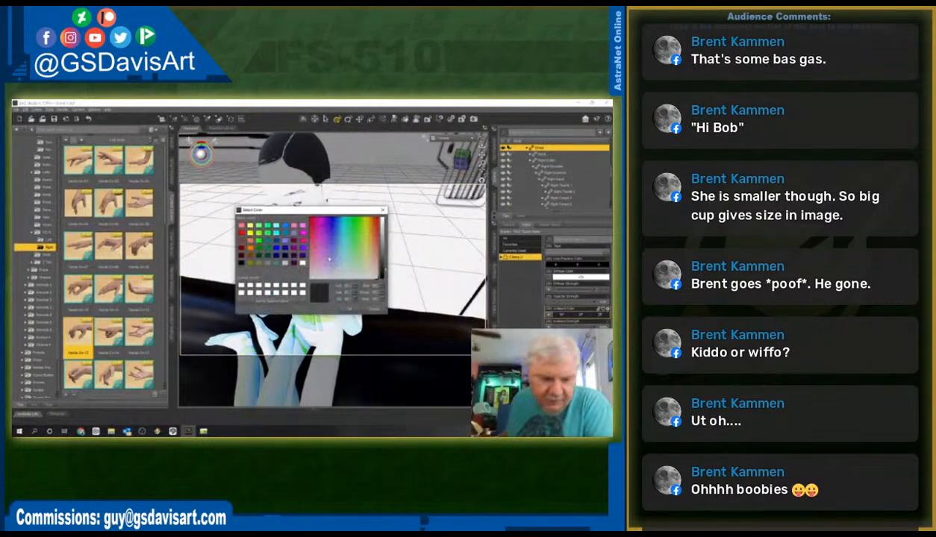
click(382, 219)
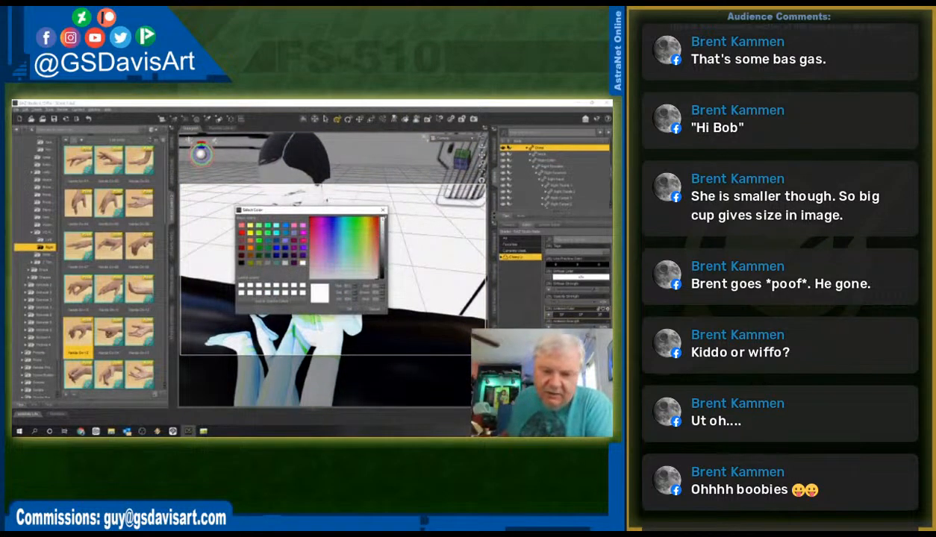
click(348, 308)
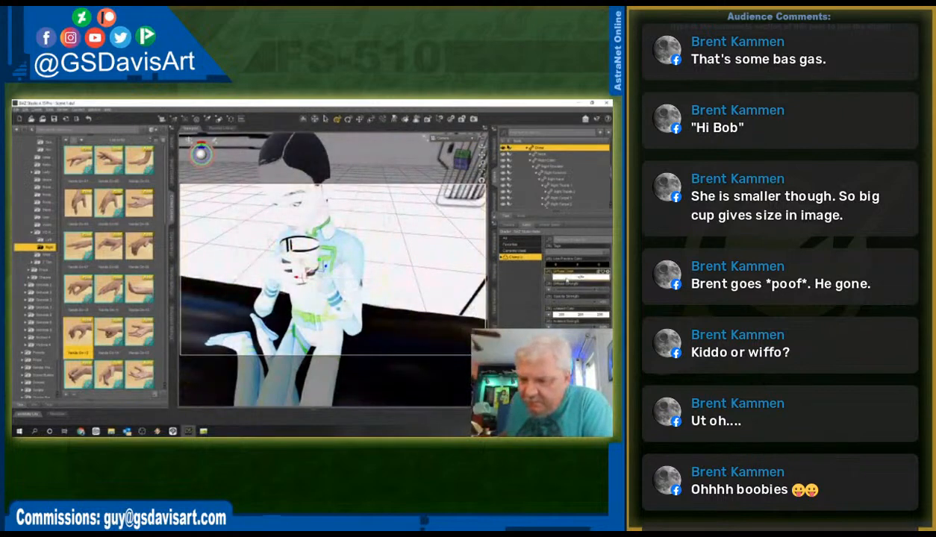
- Set the selected surface's diffuse color to white (255, 255, 255)
click(573, 276)
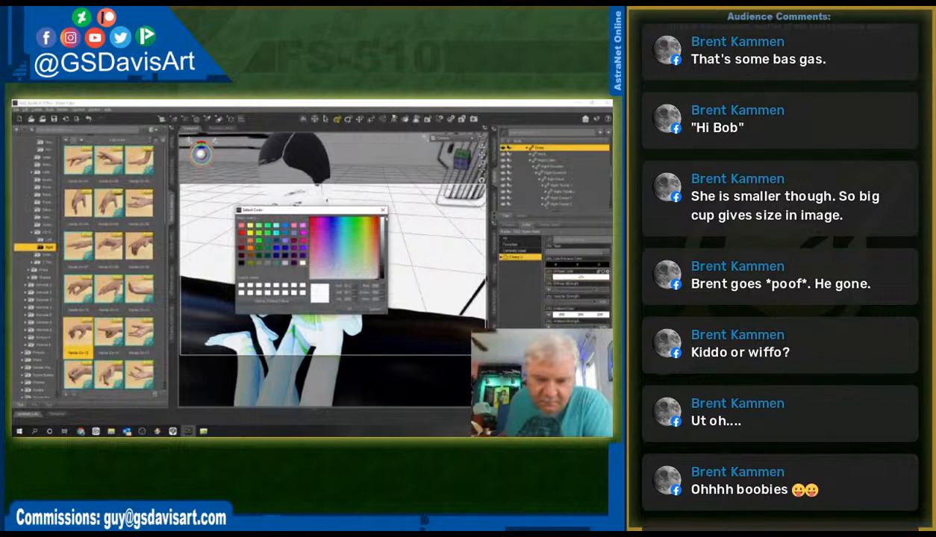
click(347, 308)
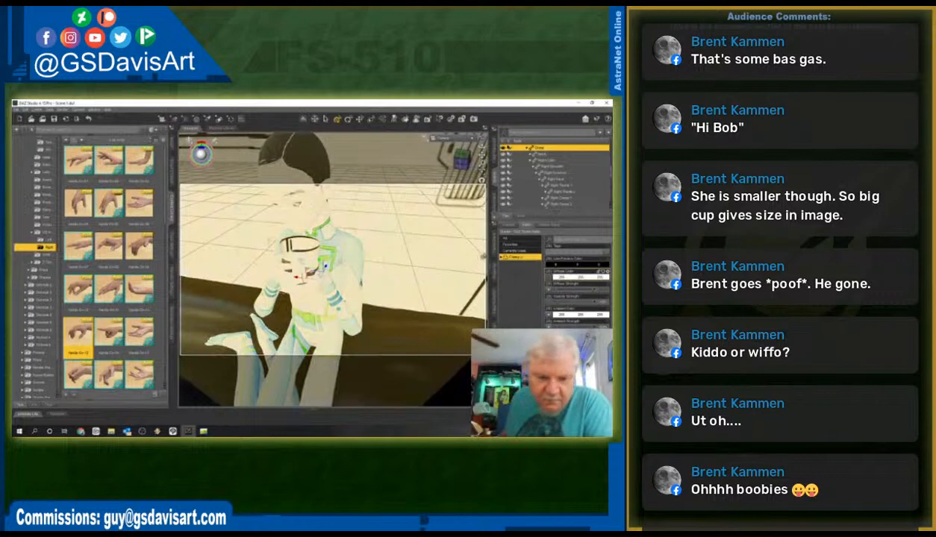
- Adjust the bend of the figure's neck and reposition the head relative to the cup
drag(459, 160, 500, 155)
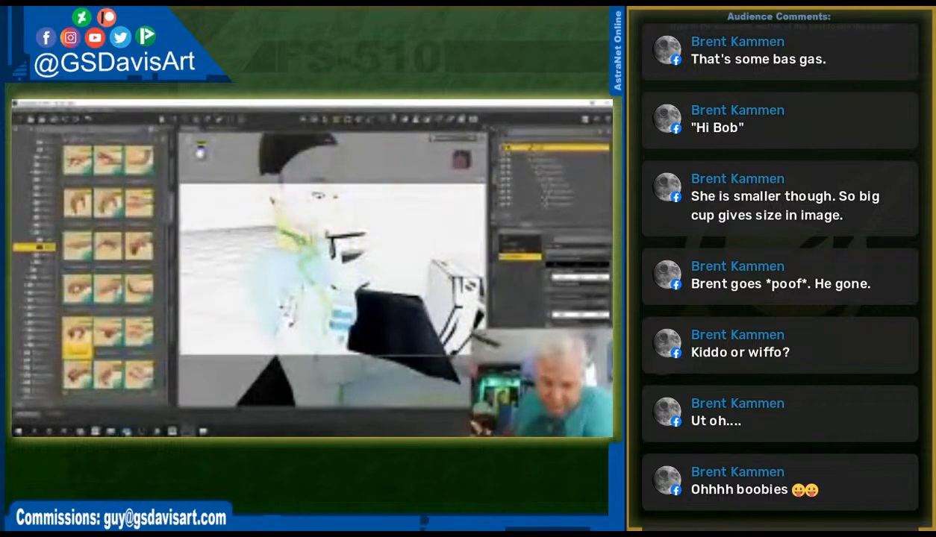
click(292, 236)
click(494, 247)
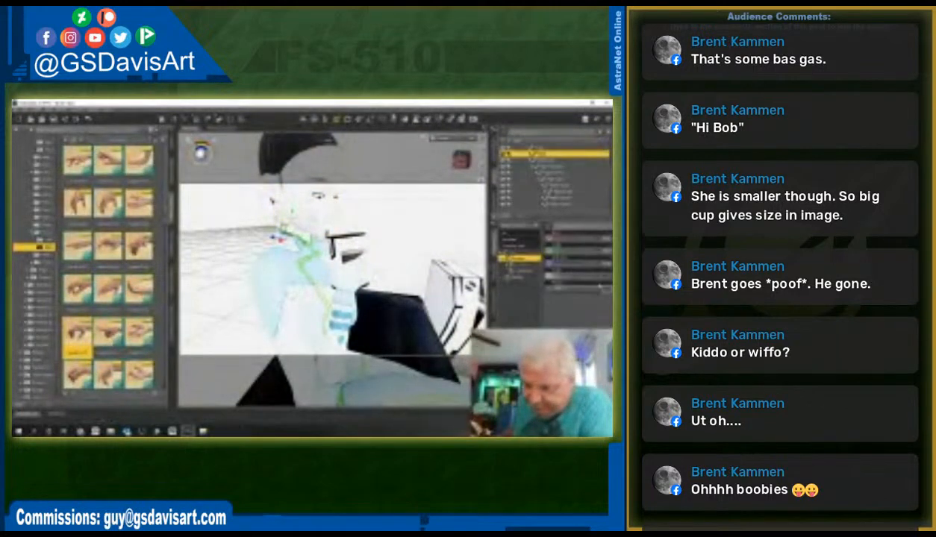
mouse_move(577, 239)
mouse_down()
mouse_move(592, 239)
mouse_move(577, 238)
mouse_up()
click(326, 215)
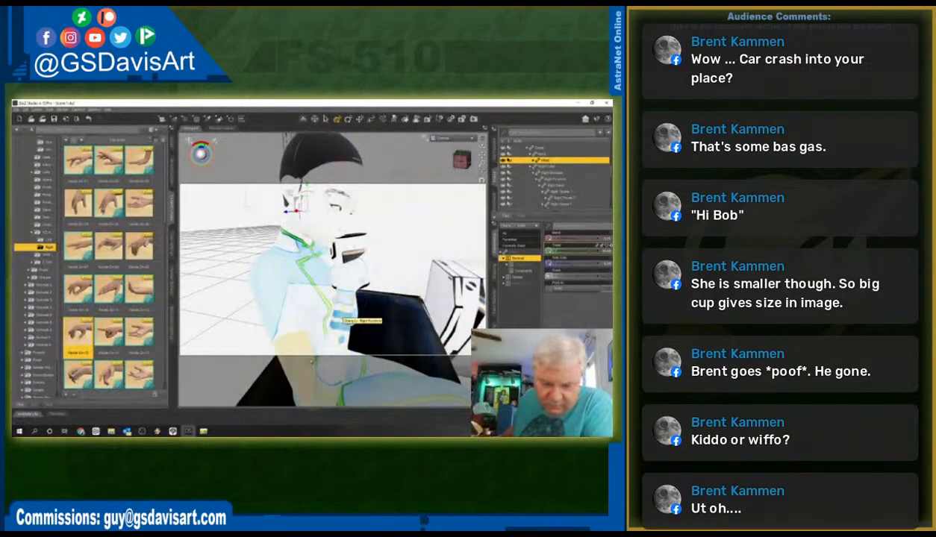
- Bend the right forearm to move the cup away from the face, and bend the left forearm to match
click(336, 328)
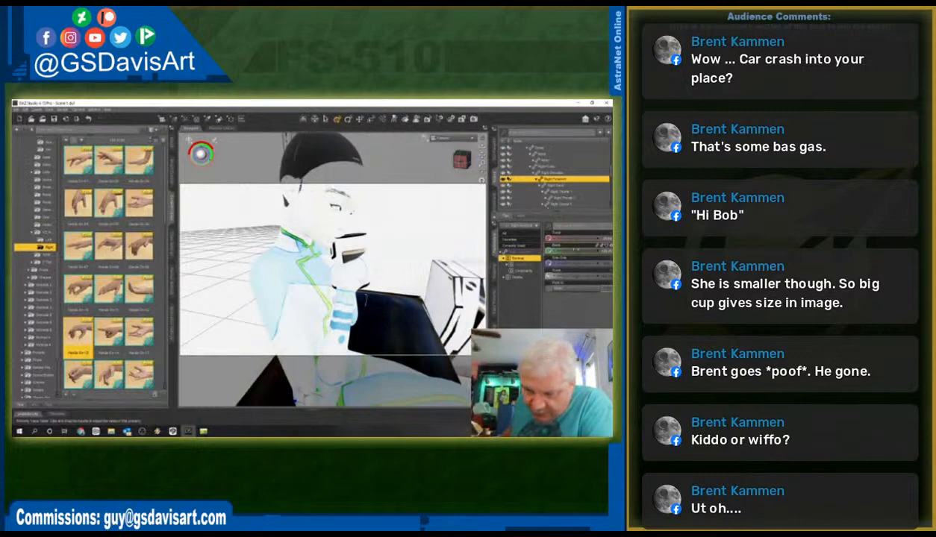
drag(570, 251, 566, 252)
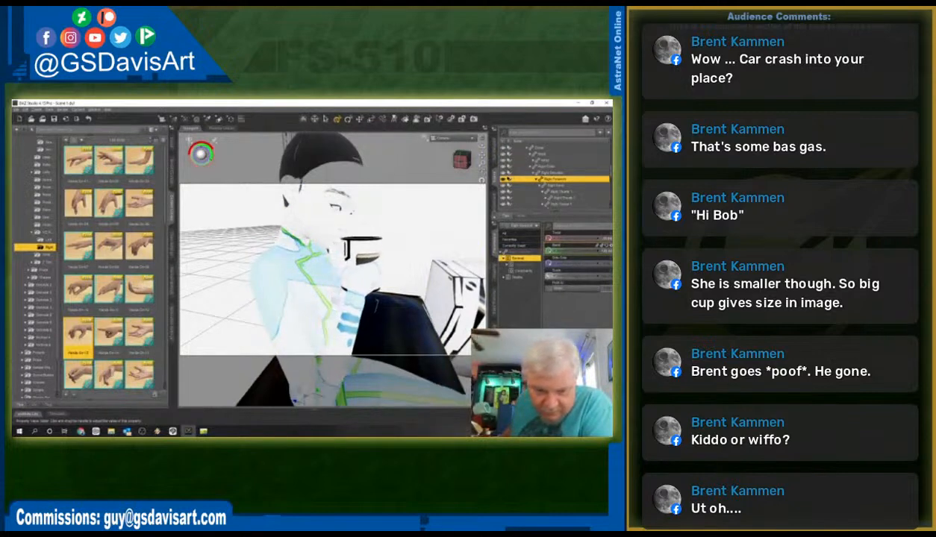
mouse_move(462, 161)
mouse_down()
mouse_move(451, 158)
mouse_move(461, 164)
mouse_up()
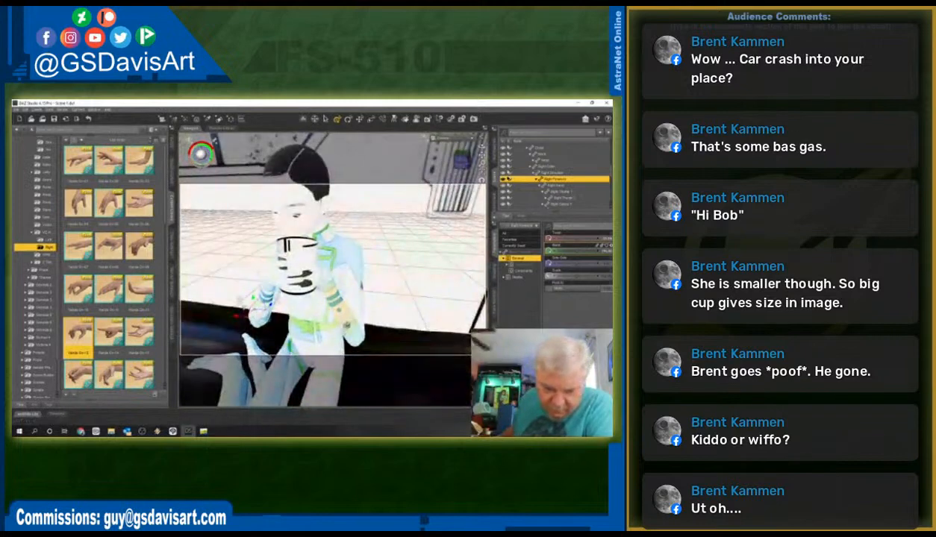
click(333, 335)
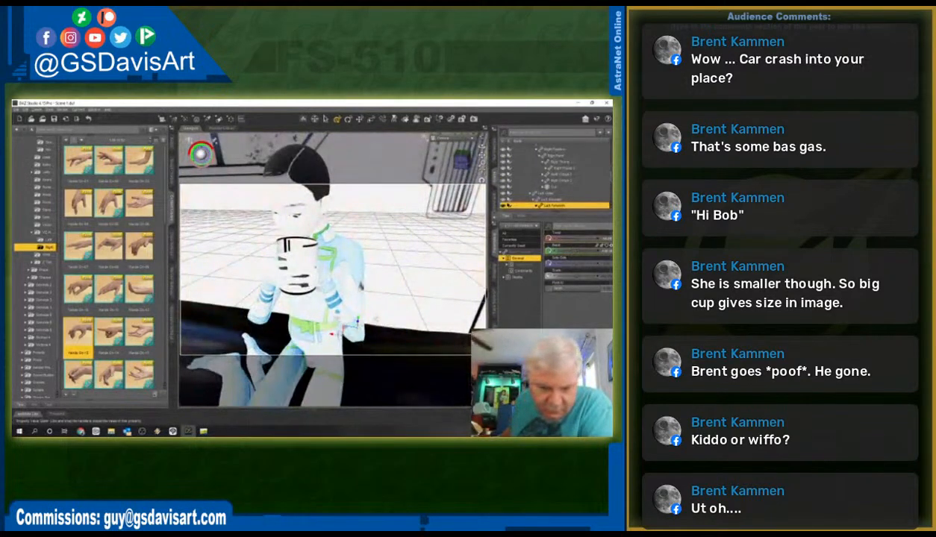
drag(576, 251, 572, 251)
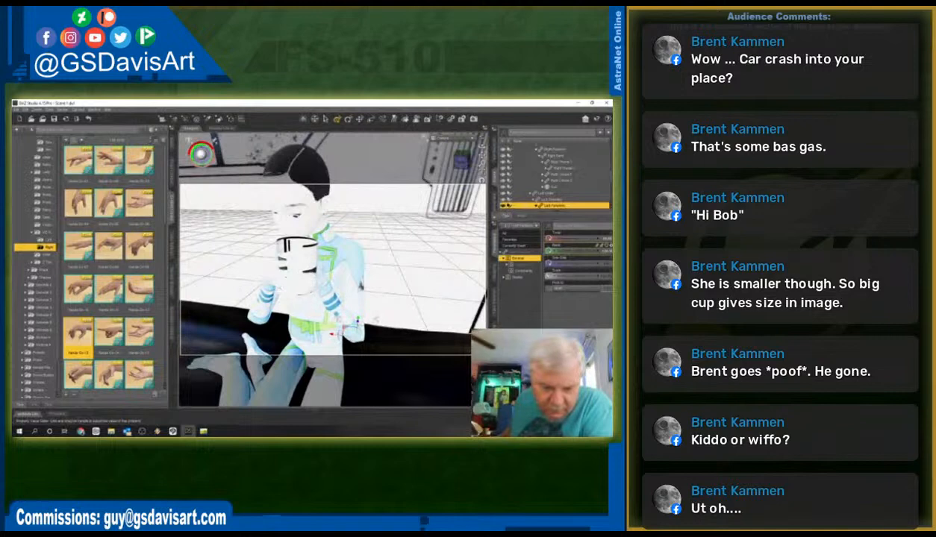
- Refine the neck's side-to-side tilt and bend, and turn the head so the face lines up with the cup
click(316, 231)
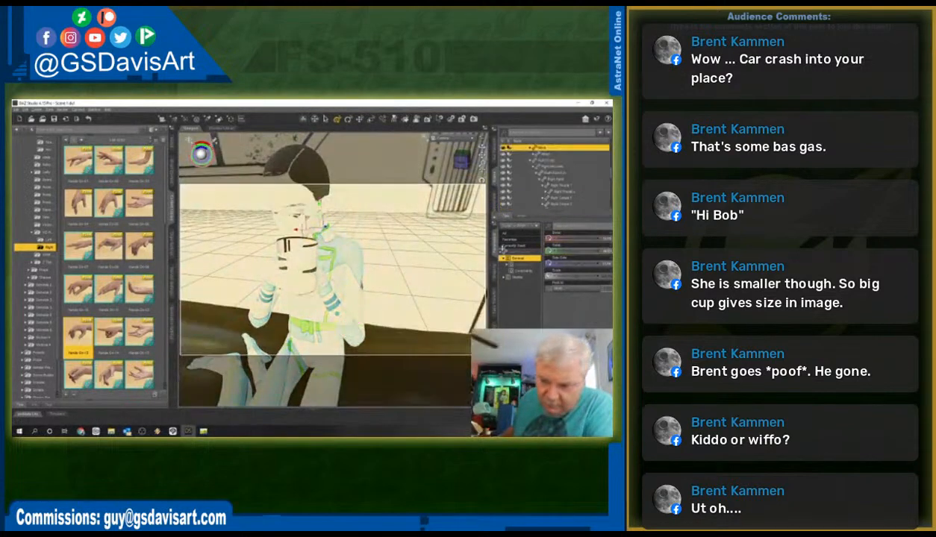
drag(572, 262, 574, 262)
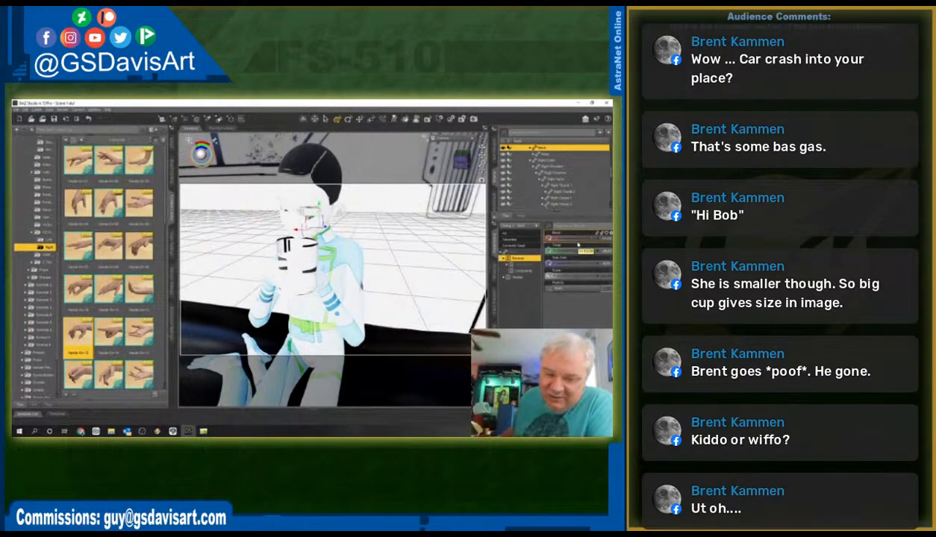
drag(321, 231, 382, 237)
drag(462, 159, 478, 166)
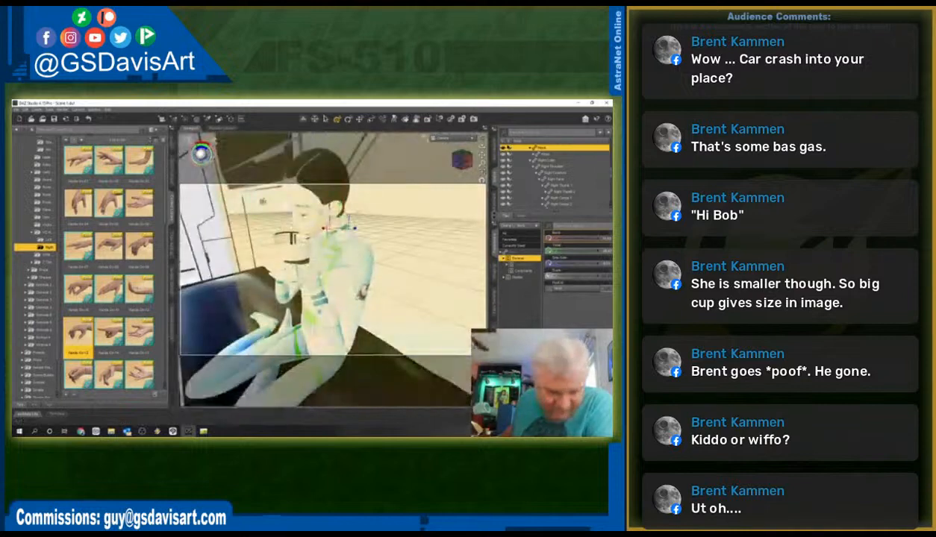
click(323, 221)
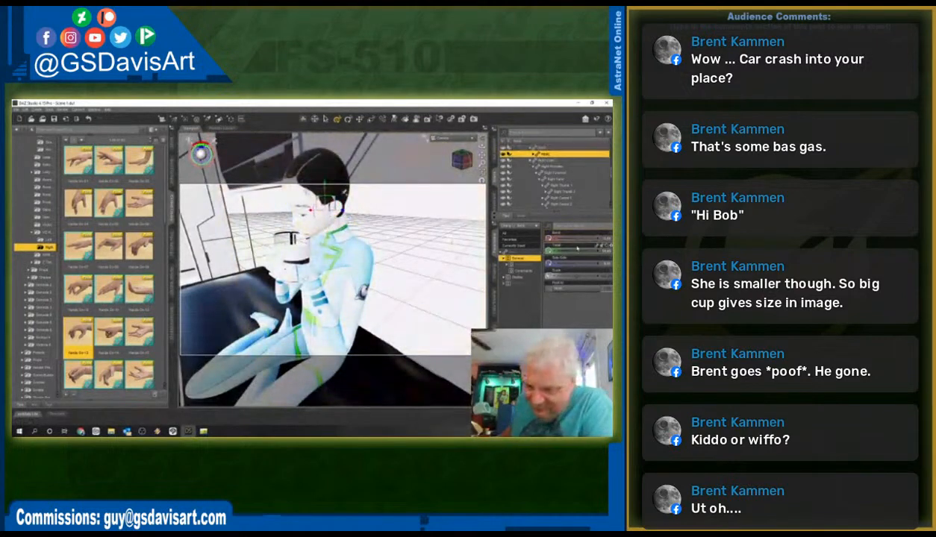
drag(574, 238, 588, 251)
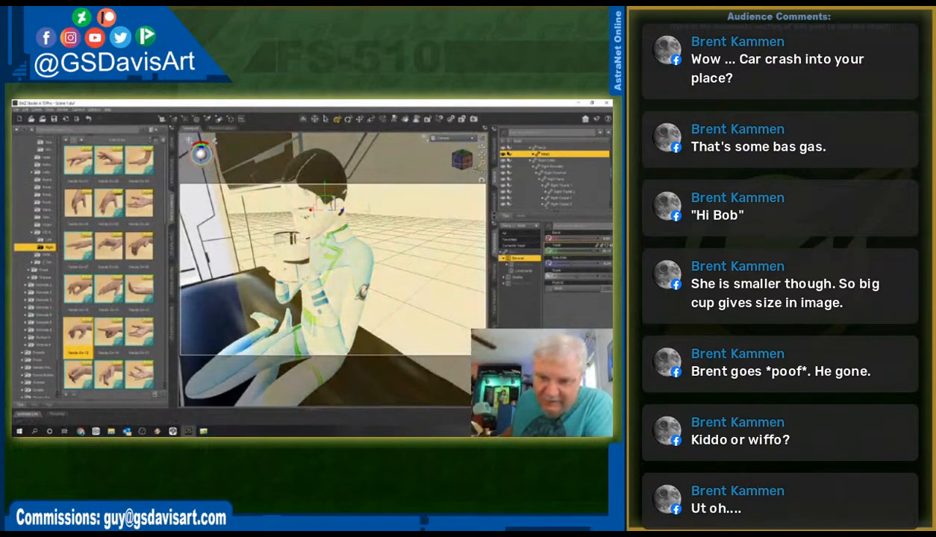
- Adjust the left forearm's bend and the right forearm's side-to-side rotation to bring both hands to the cup
mouse_move(461, 161)
mouse_down()
mouse_move(322, 194)
mouse_move(457, 161)
mouse_up()
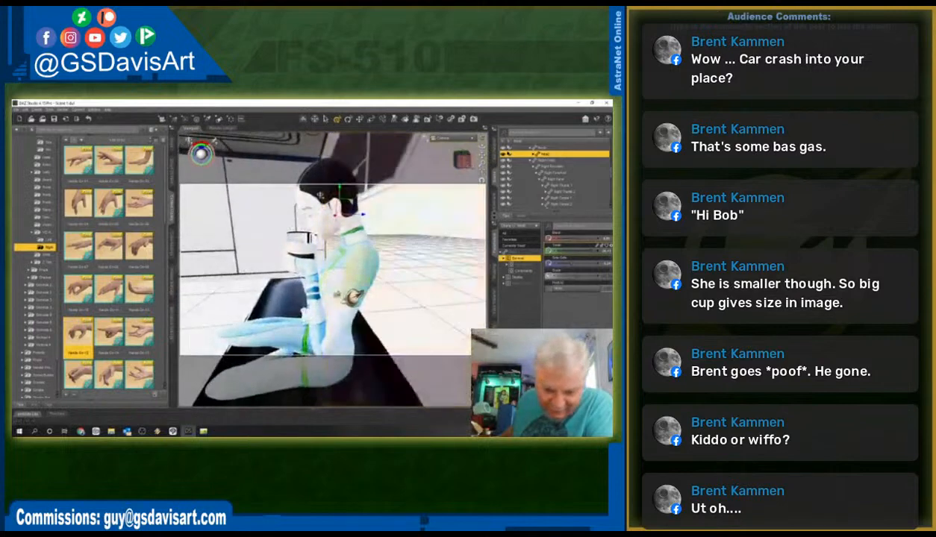
click(312, 305)
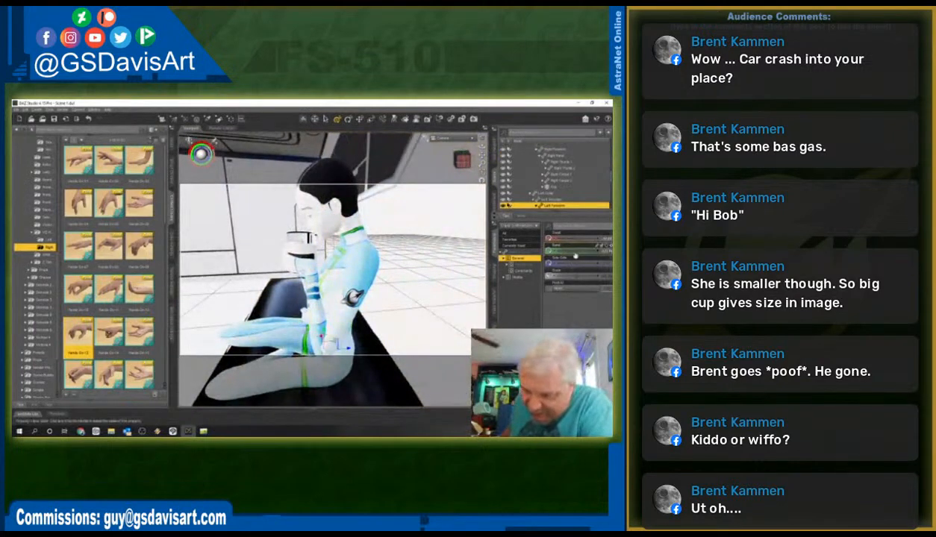
mouse_move(575, 255)
mouse_down()
mouse_move(567, 250)
mouse_move(571, 263)
mouse_move(577, 251)
mouse_up()
click(317, 279)
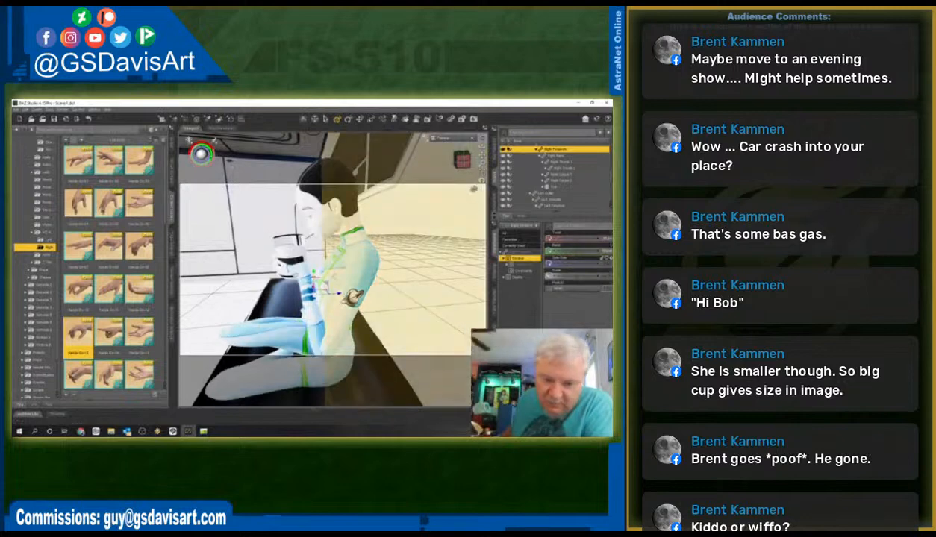
- Rotate the left shoulder to reposition the left arm and hand against the cup
drag(462, 165, 419, 138)
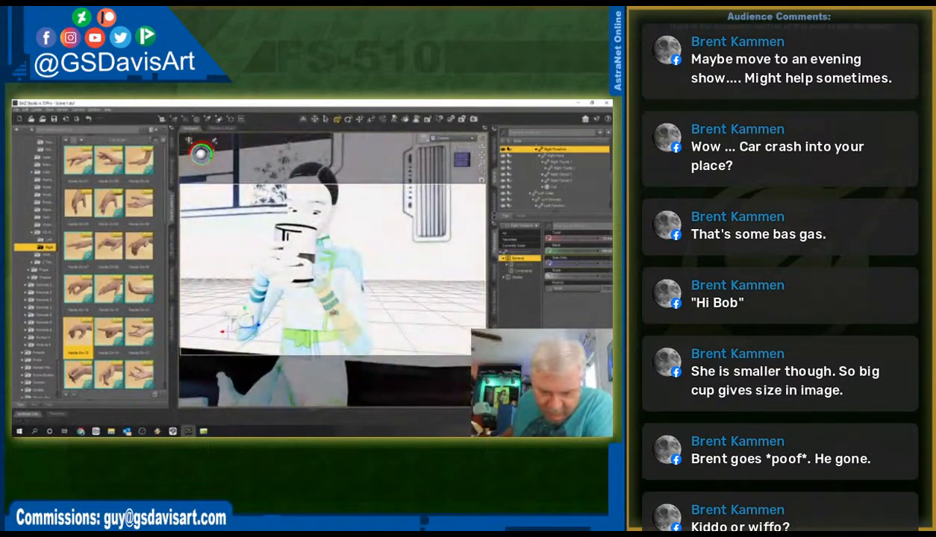
click(328, 306)
click(364, 308)
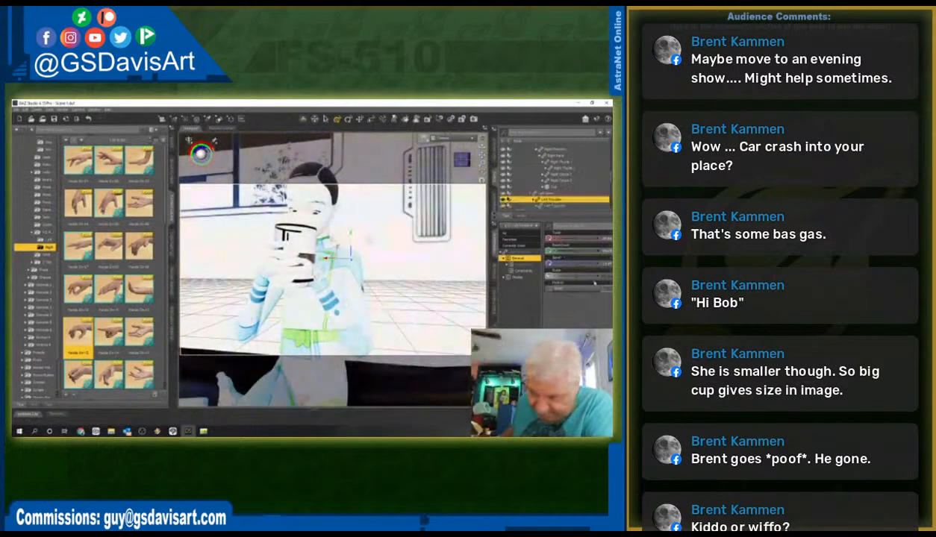
drag(588, 238, 585, 238)
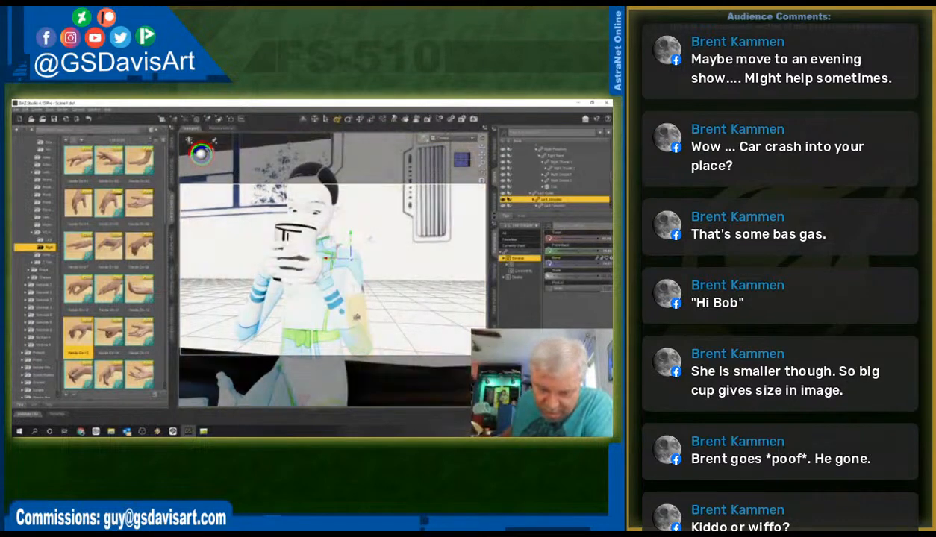
- Fine-tune the left shoulder's rotation and adjust the right hand's twist and side-to-side rotation against the cup
drag(582, 251, 579, 251)
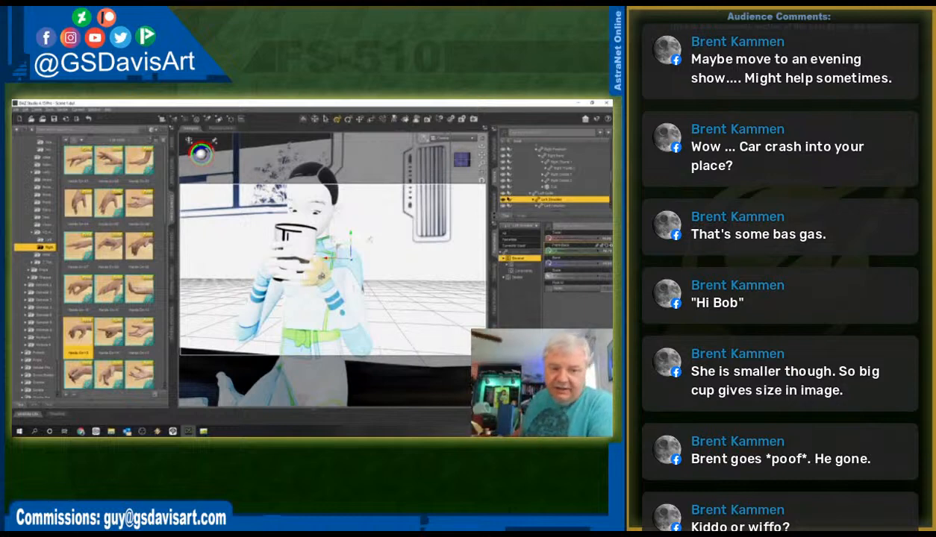
drag(321, 272, 297, 255)
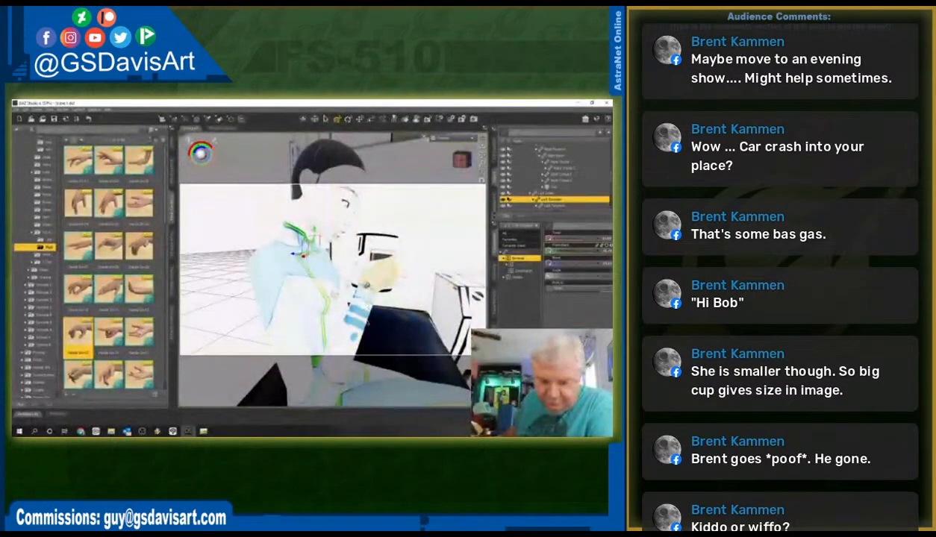
click(357, 284)
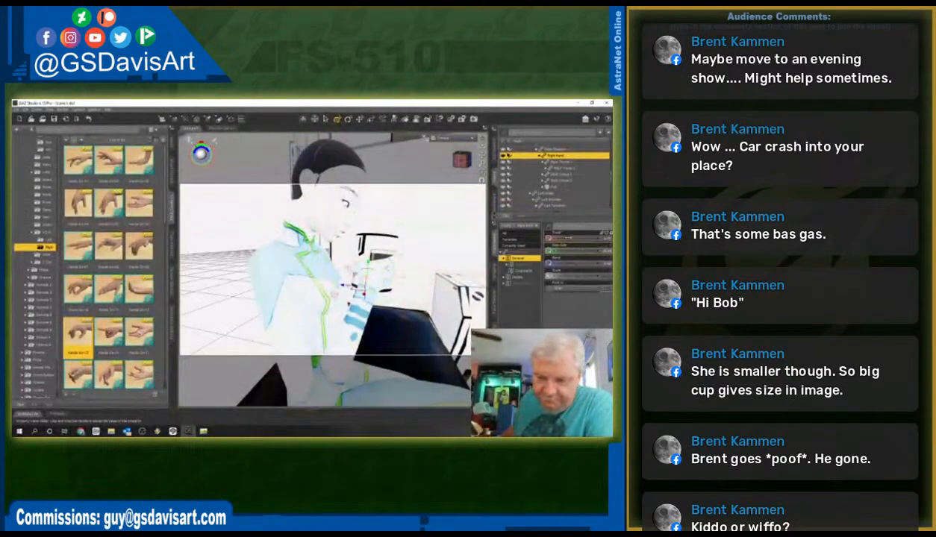
drag(574, 238, 575, 251)
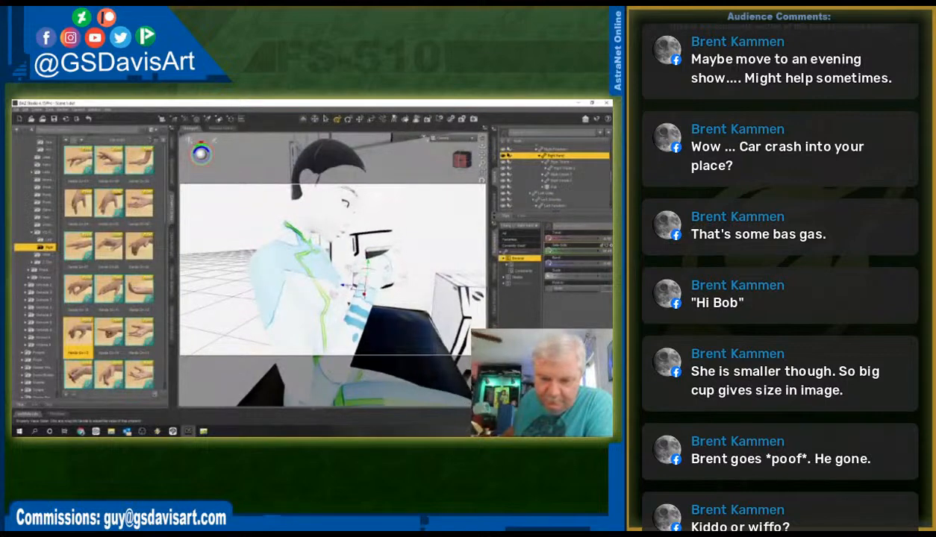
drag(463, 159, 458, 161)
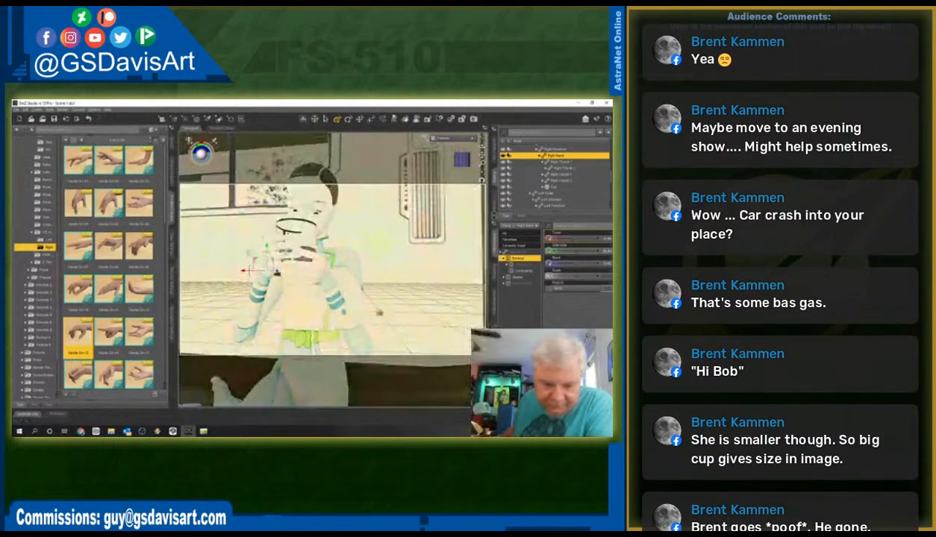
- Try rotating the left hand against the cup, and undo those rotations
click(326, 275)
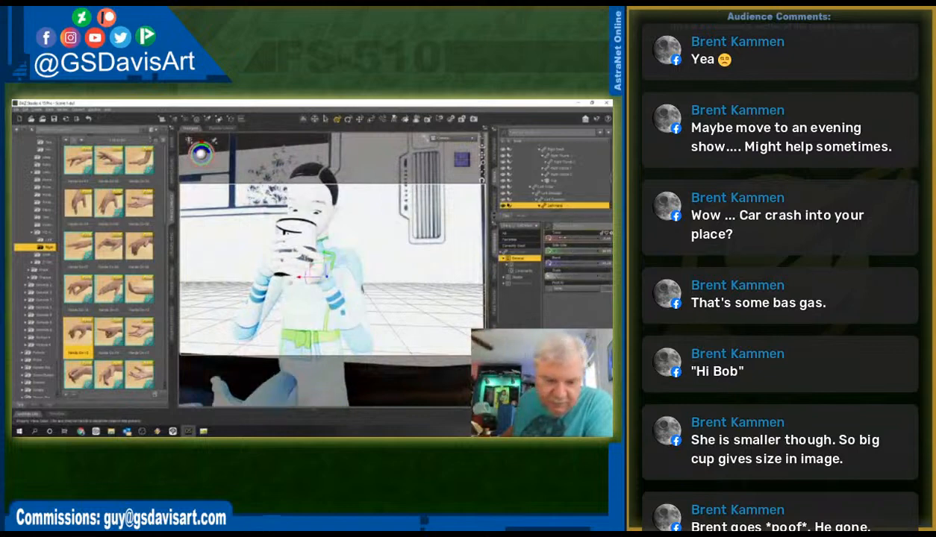
drag(565, 238, 590, 261)
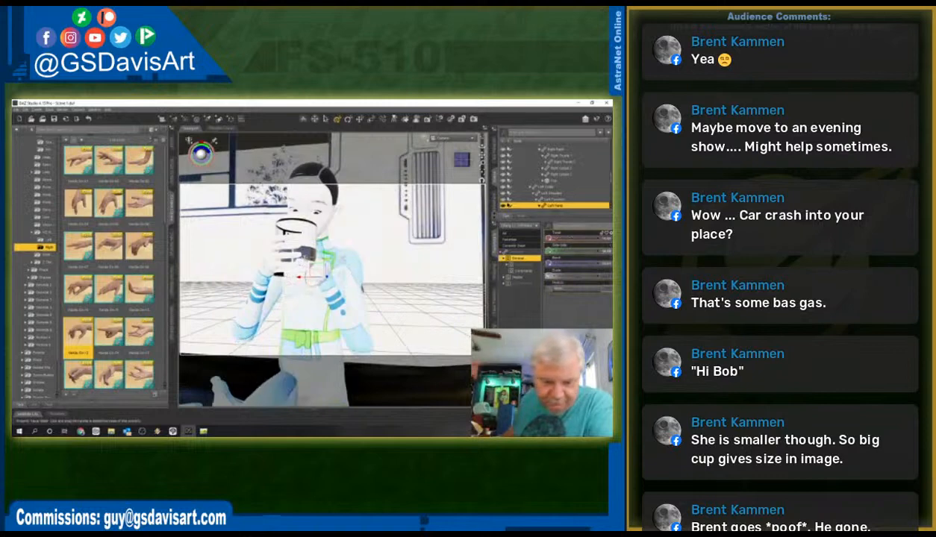
key(ctrl+z)
key(ctrl+z)
key(ctrl+z)
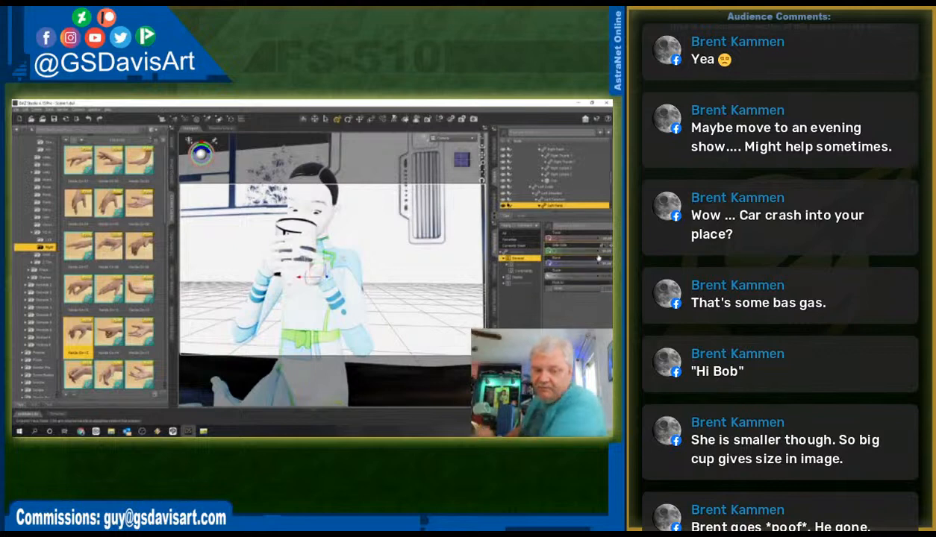
- Render a test image of the figure holding the cup from a front three-quarter view, and close the render
drag(461, 164, 403, 179)
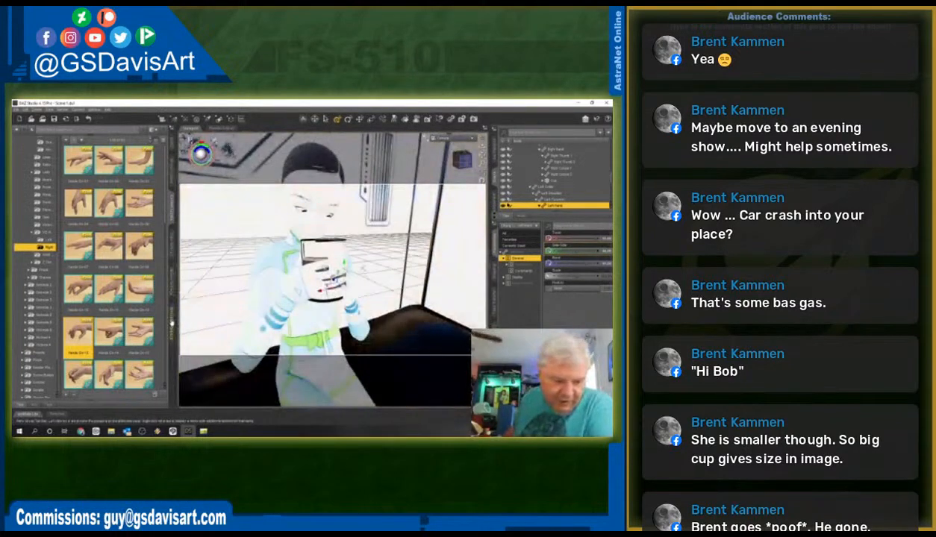
click(171, 285)
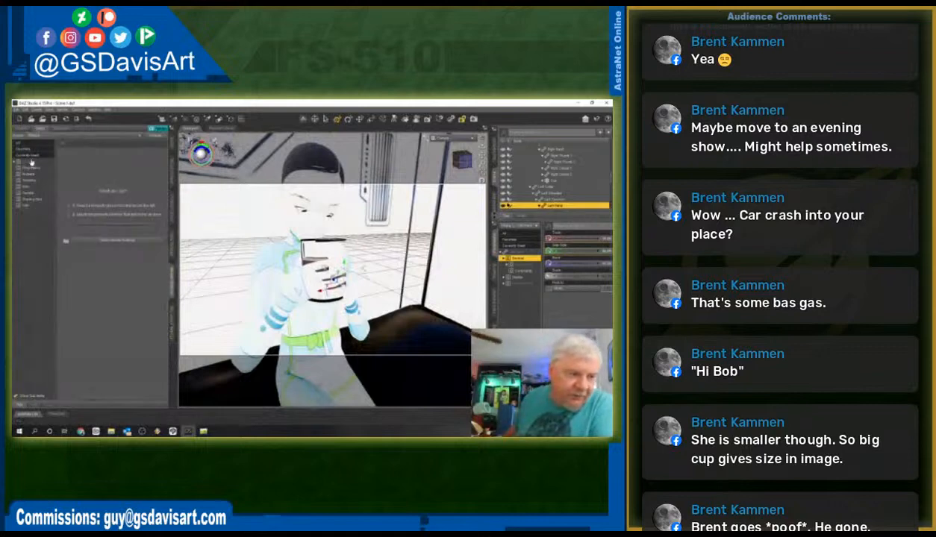
click(30, 161)
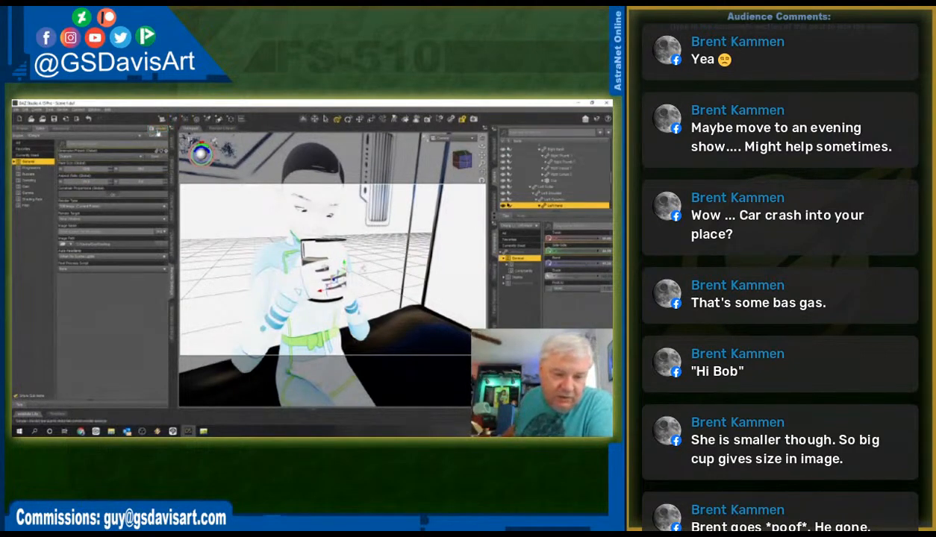
click(161, 131)
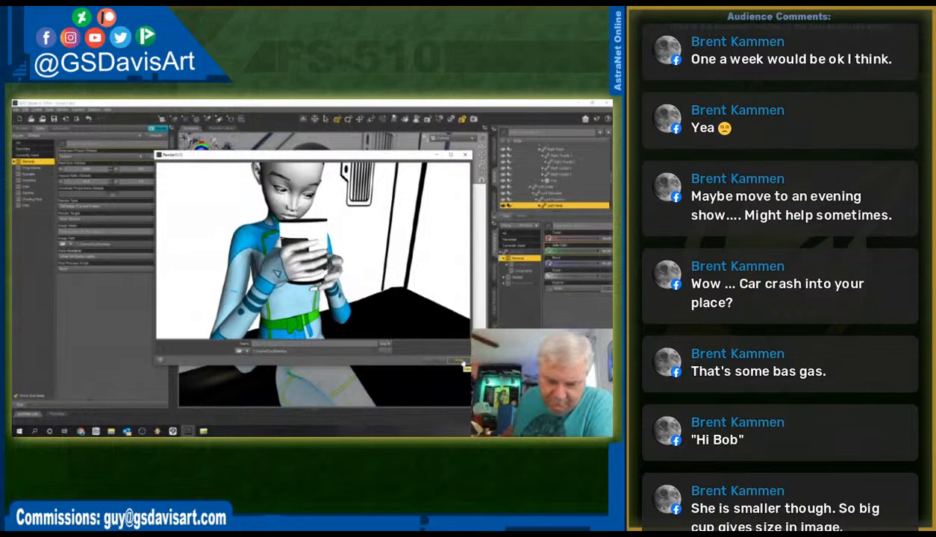
click(458, 362)
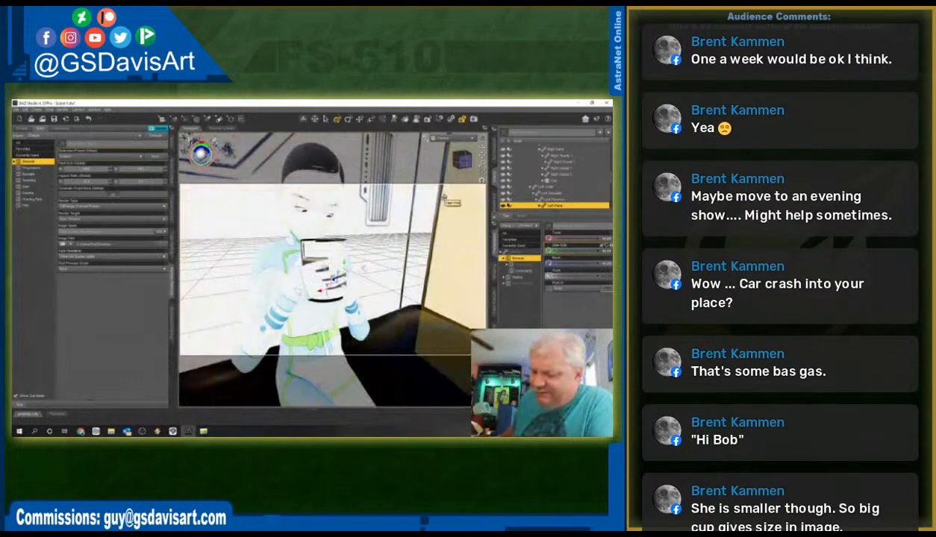
- Adjust the rotation of the left thumb's base joint so the thumb wraps around the cup
drag(462, 160, 475, 155)
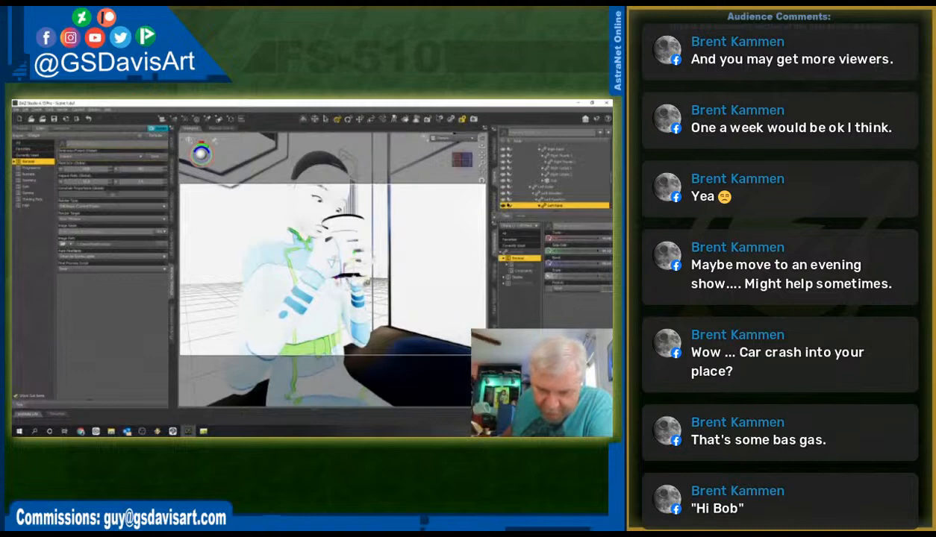
click(358, 276)
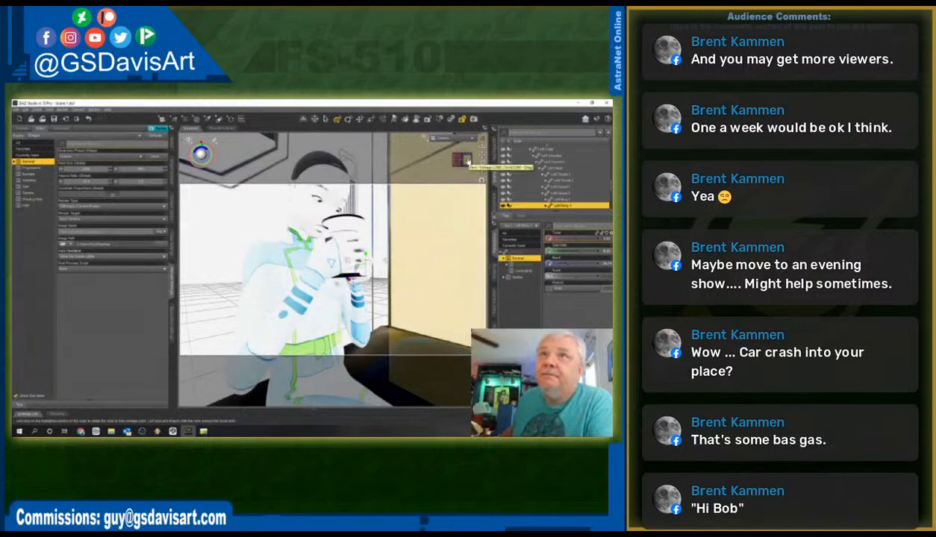
drag(469, 161, 445, 161)
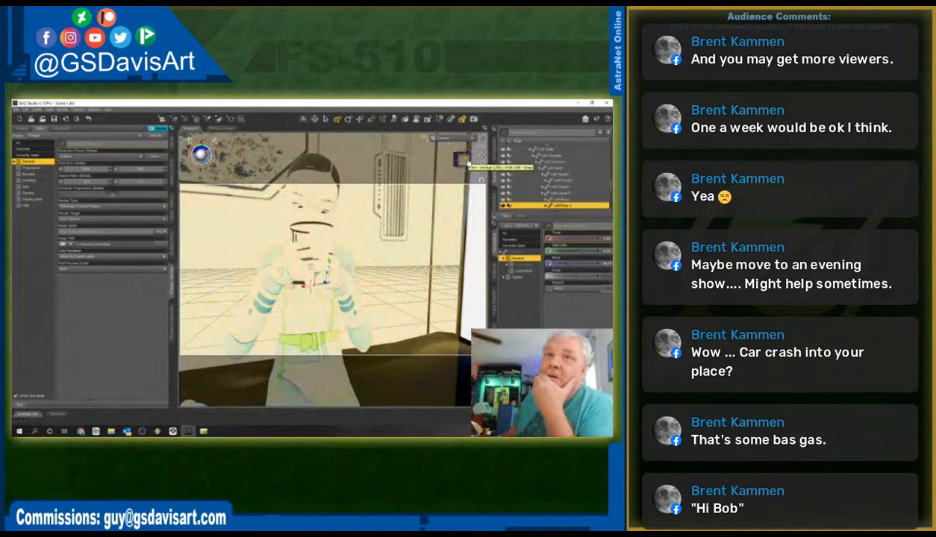
drag(468, 162, 432, 191)
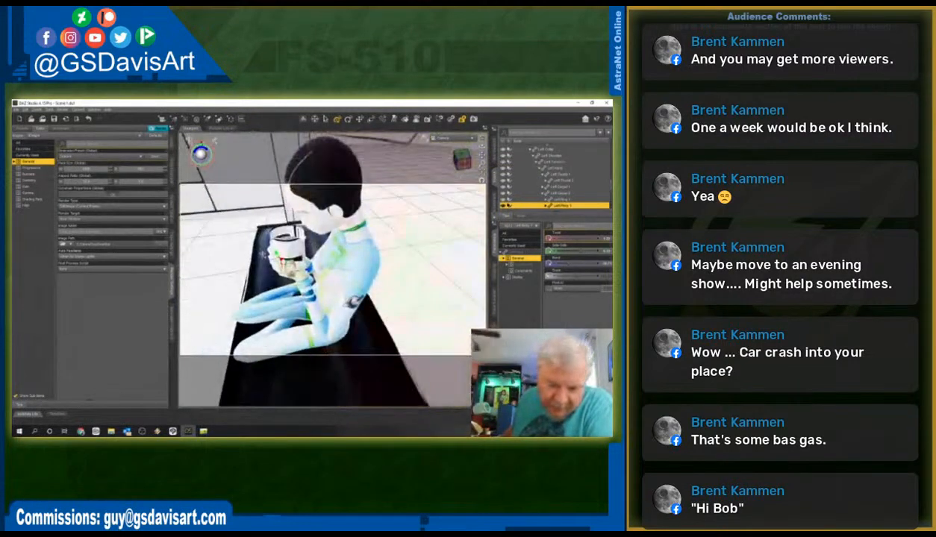
click(296, 259)
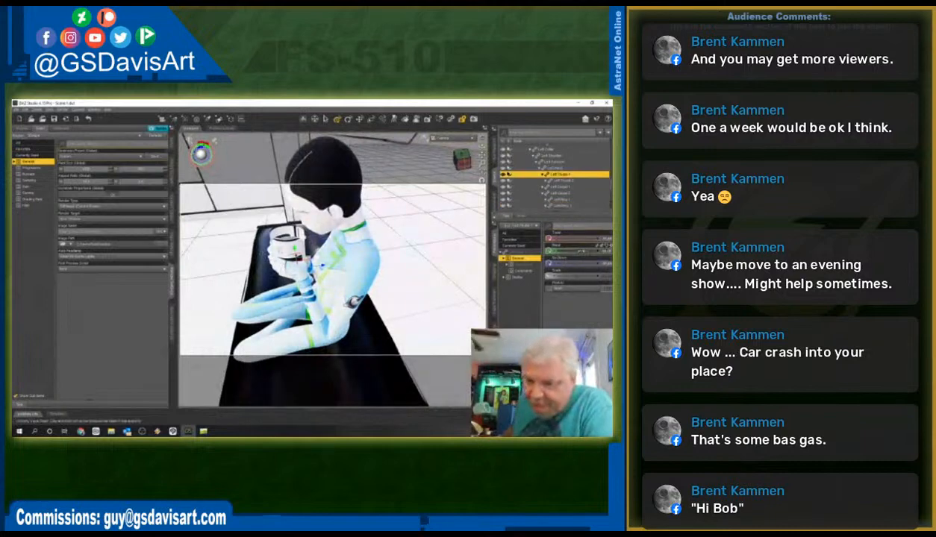
drag(568, 251, 570, 264)
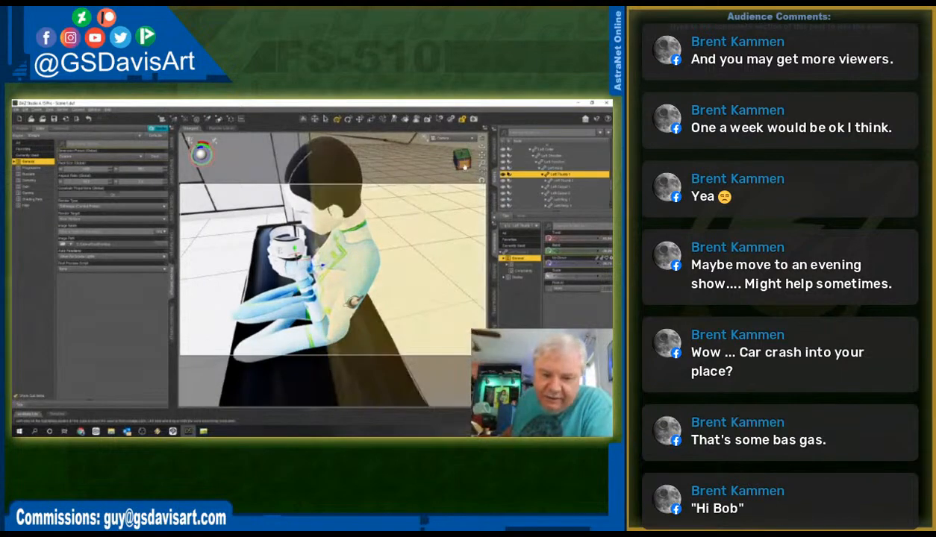
- Adjust the side-to-side rotation and bend of the left index finger's base joint to fit it against the cup
click(464, 163)
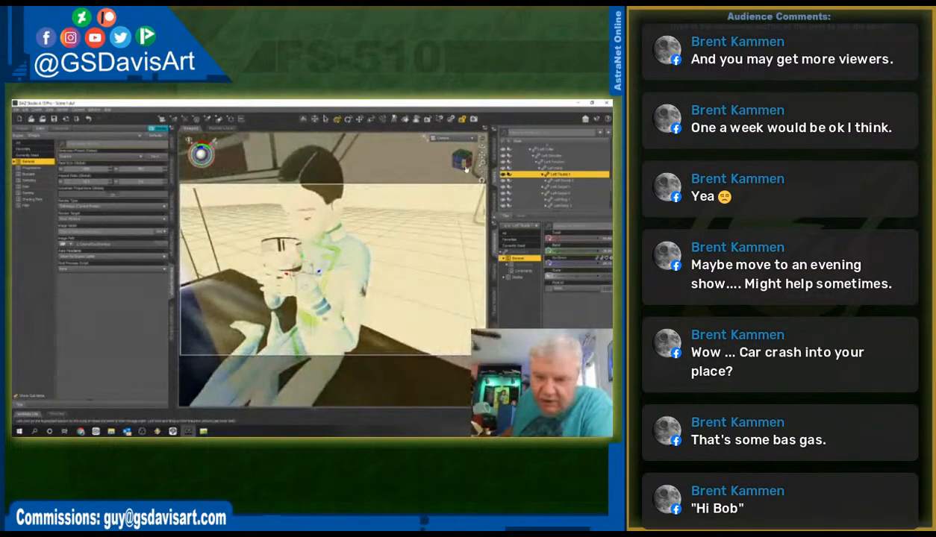
drag(457, 163, 489, 155)
scroll(443, 162, down, 3)
scroll(304, 250, up, 6)
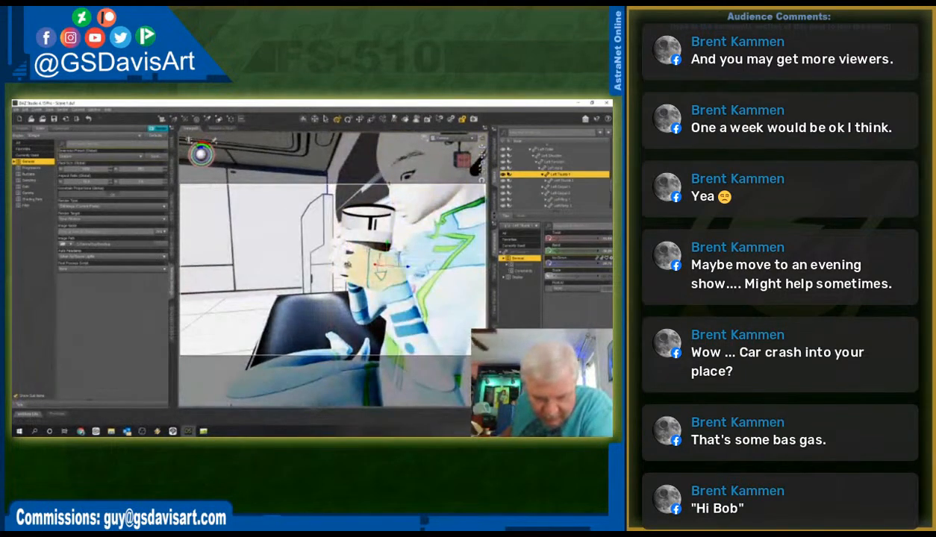
click(337, 267)
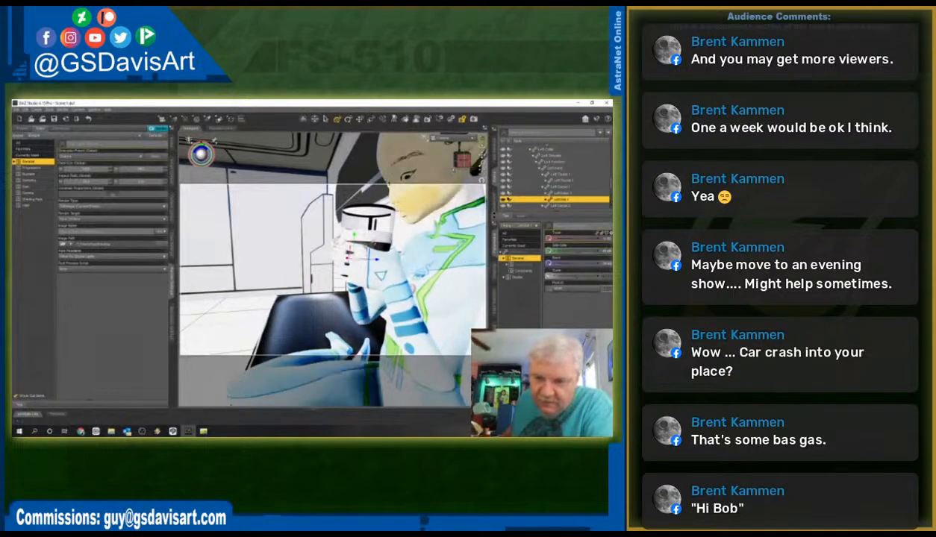
mouse_move(458, 159)
mouse_down()
mouse_move(482, 153)
mouse_move(464, 160)
mouse_up()
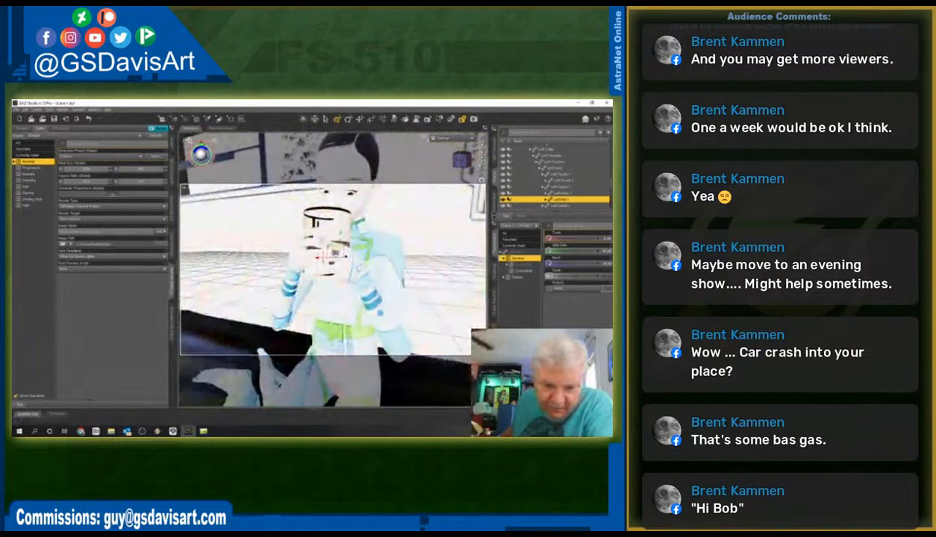
click(328, 247)
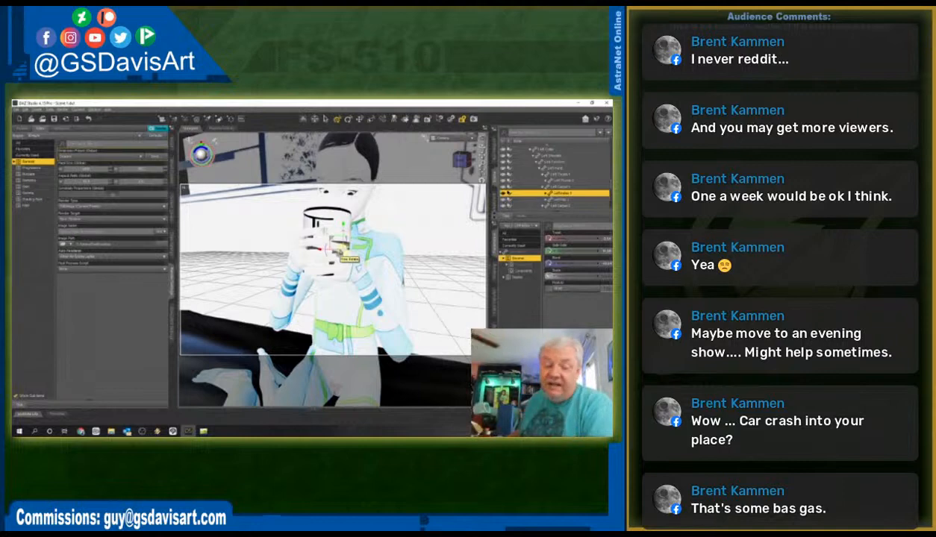
drag(577, 251, 575, 263)
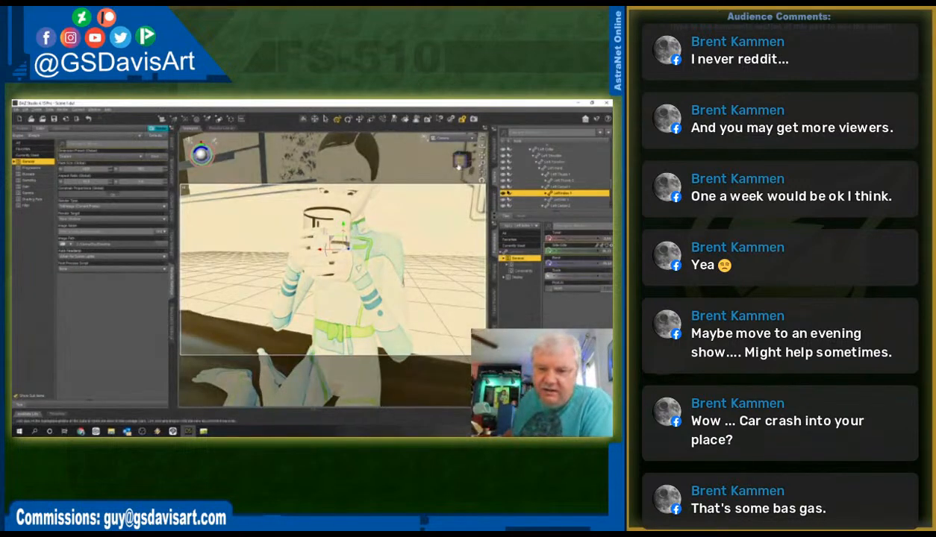
- Render a test image of the seated figure from a raised side view, and close the render
drag(462, 160, 440, 161)
mouse_move(462, 159)
mouse_down()
mouse_move(452, 158)
mouse_move(461, 171)
mouse_up()
drag(428, 137, 403, 140)
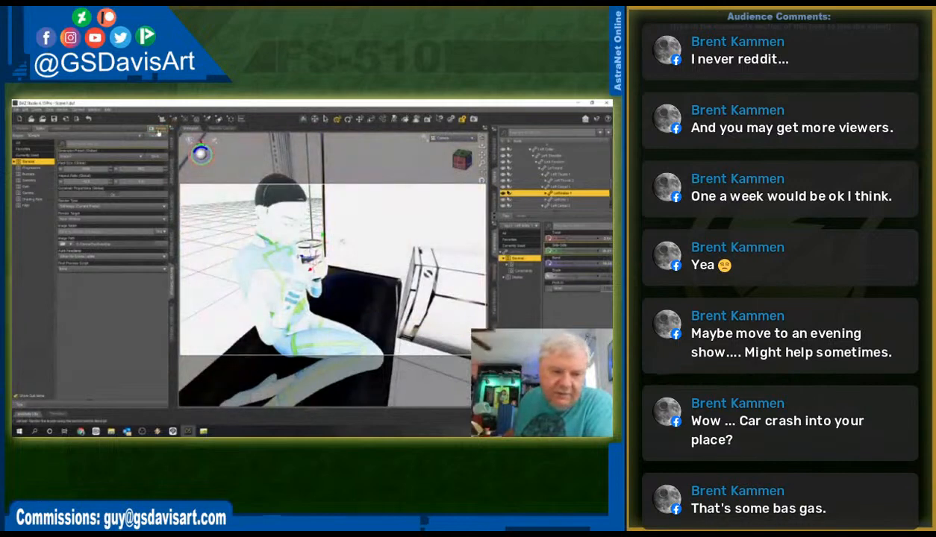
click(155, 128)
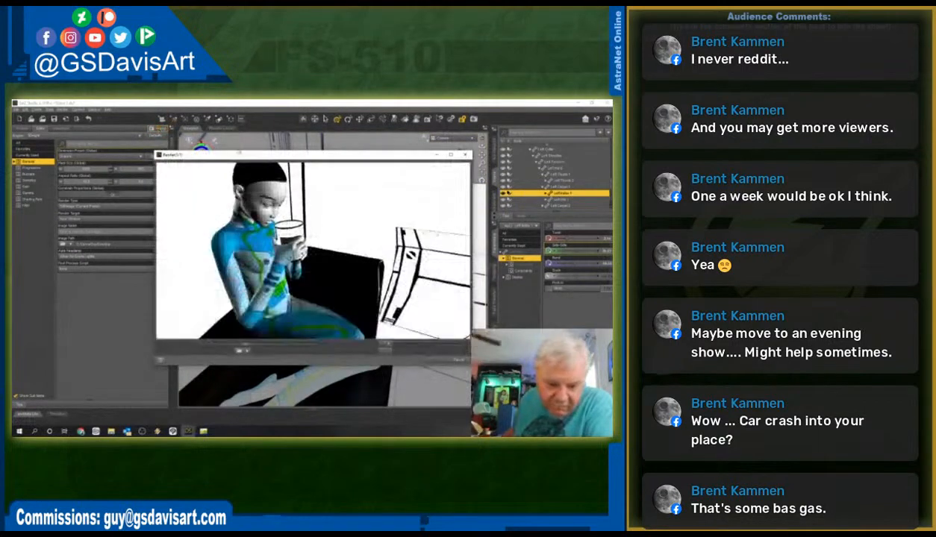
click(465, 155)
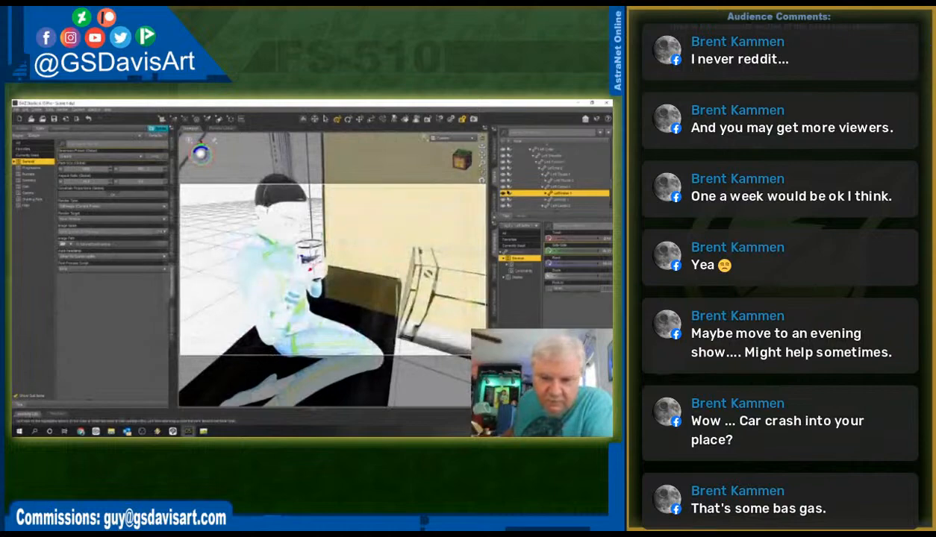
- Render a closer front view to check both hands on the cup, and close the render
drag(455, 159, 449, 161)
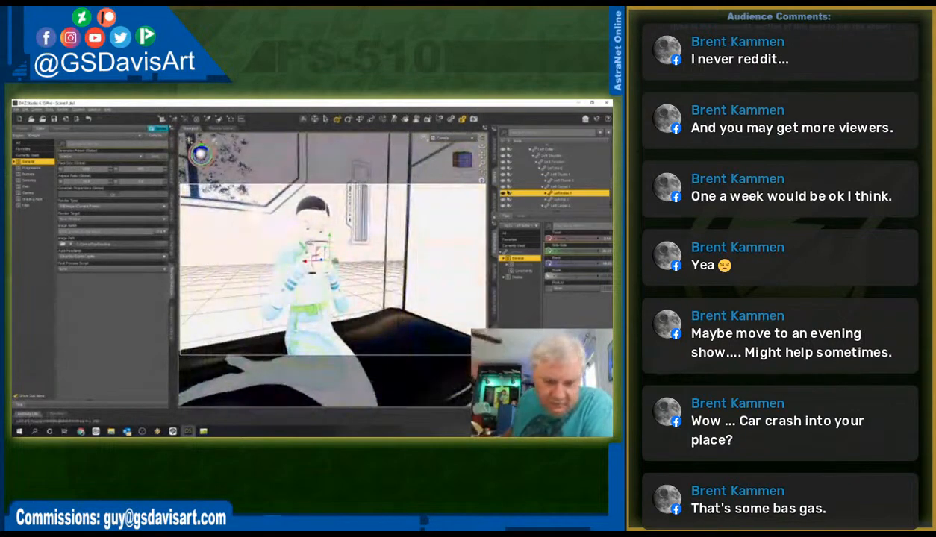
scroll(331, 258, down, 4)
scroll(331, 258, up, 6)
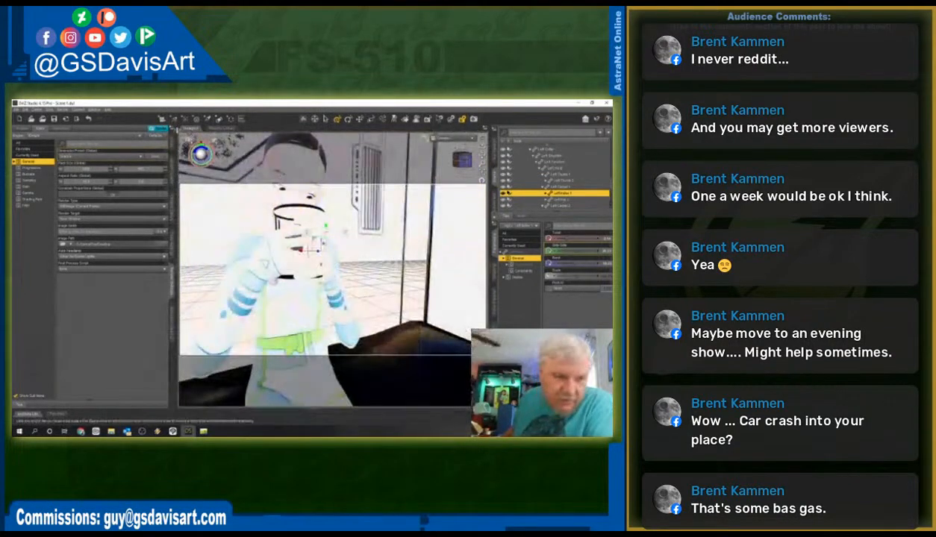
click(157, 121)
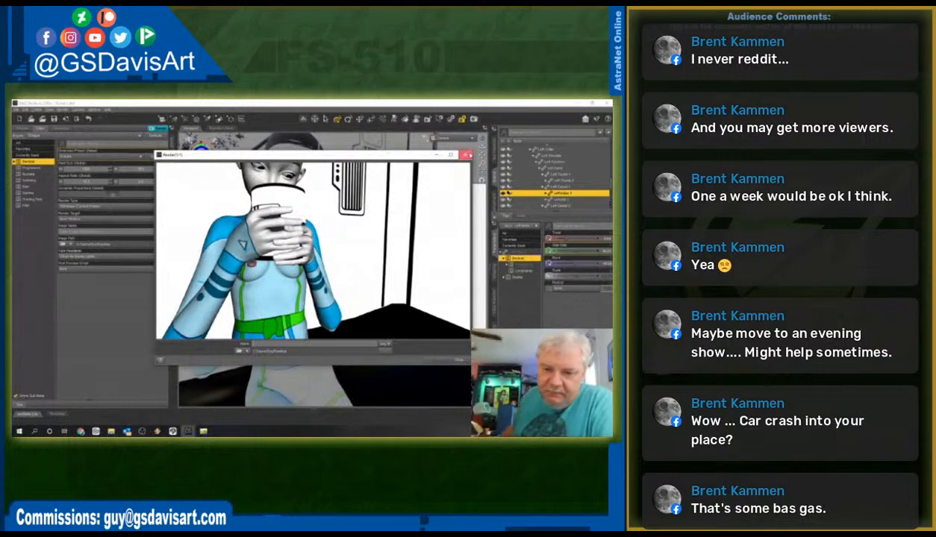
click(457, 154)
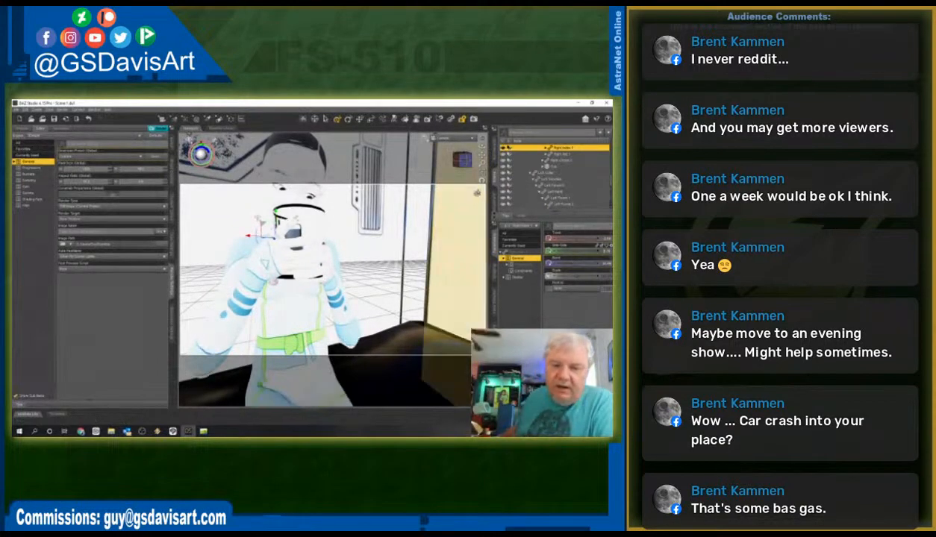
- Examine the right index finger's position on the cup from the side
drag(462, 160, 482, 161)
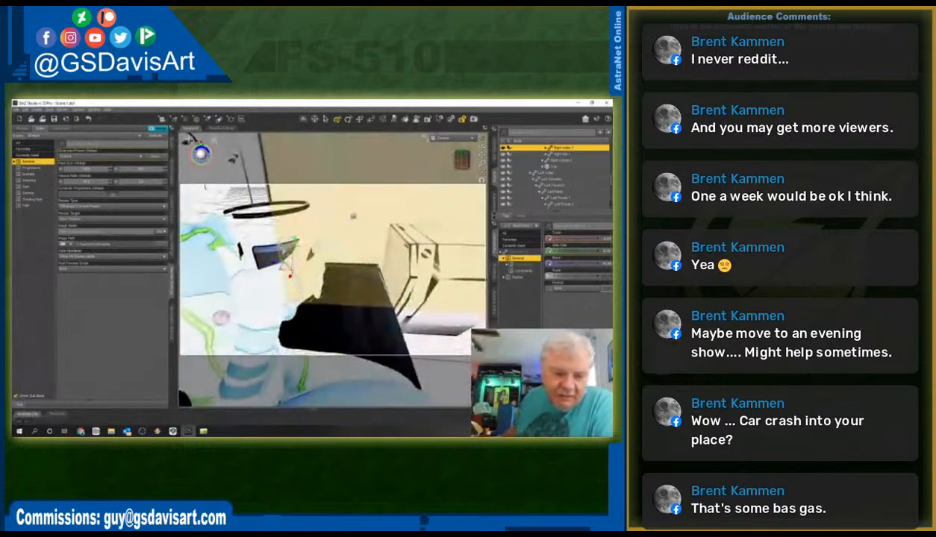
scroll(348, 214, down, 4)
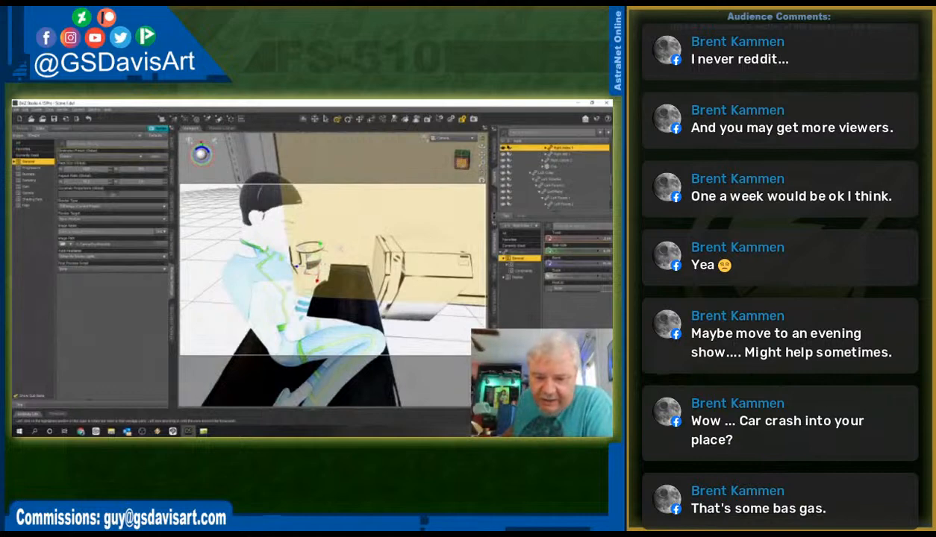
drag(461, 161, 463, 162)
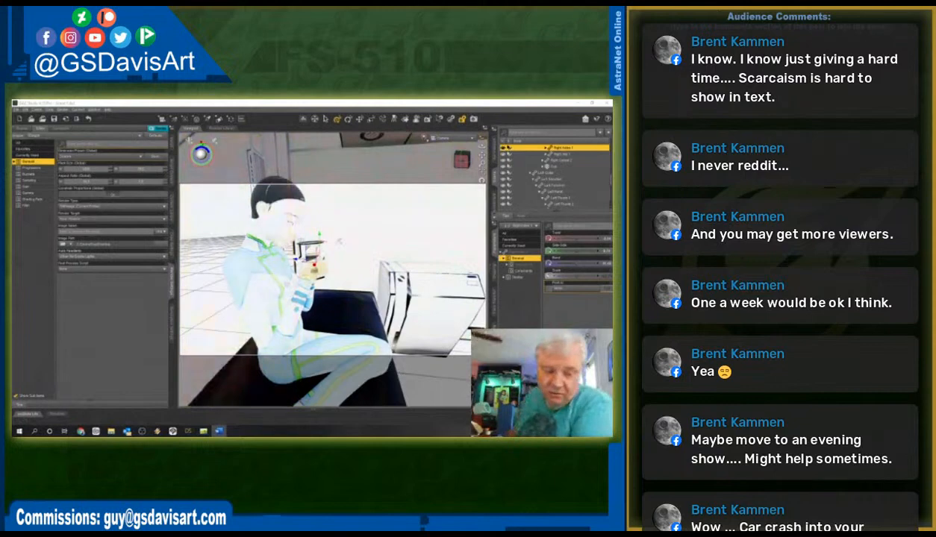
- Render a wider test image showing both seated figures in the room, and close the render
scroll(377, 288, up, 5)
scroll(378, 287, down, 3)
scroll(378, 288, down, 5)
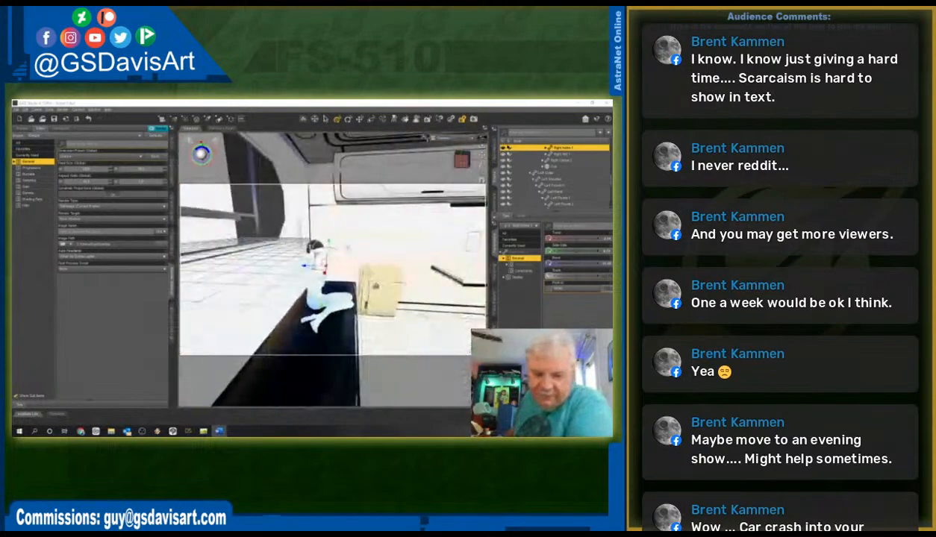
mouse_move(481, 155)
mouse_down()
mouse_move(435, 159)
mouse_move(459, 160)
mouse_move(489, 133)
mouse_move(481, 160)
mouse_move(465, 160)
mouse_up()
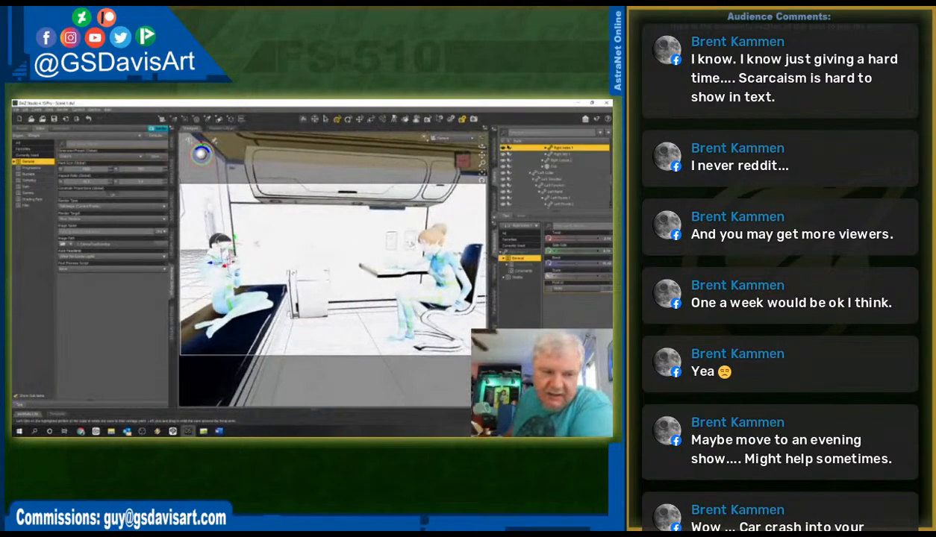
click(154, 127)
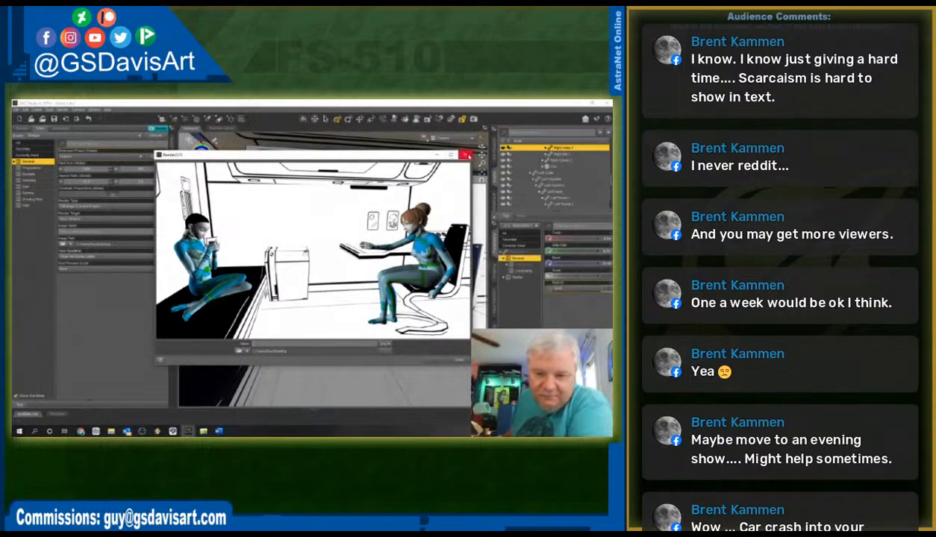
click(464, 155)
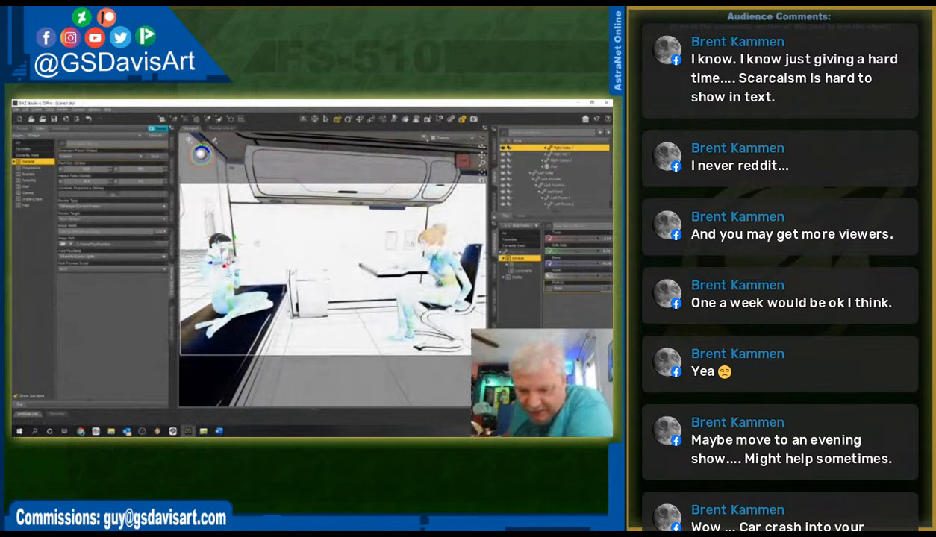
- Apply a seated pose preset from the full-body pose library to the blonde figure that sat at the table
click(438, 286)
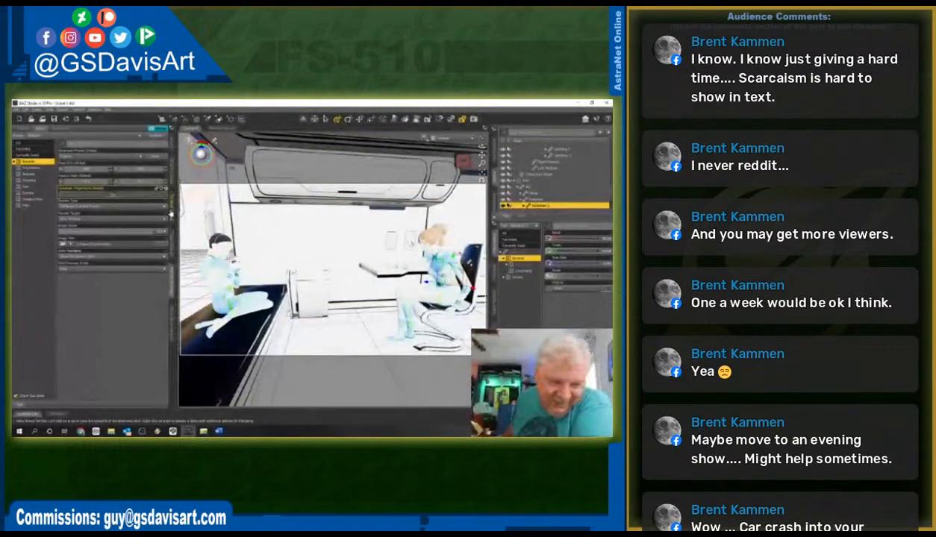
click(171, 214)
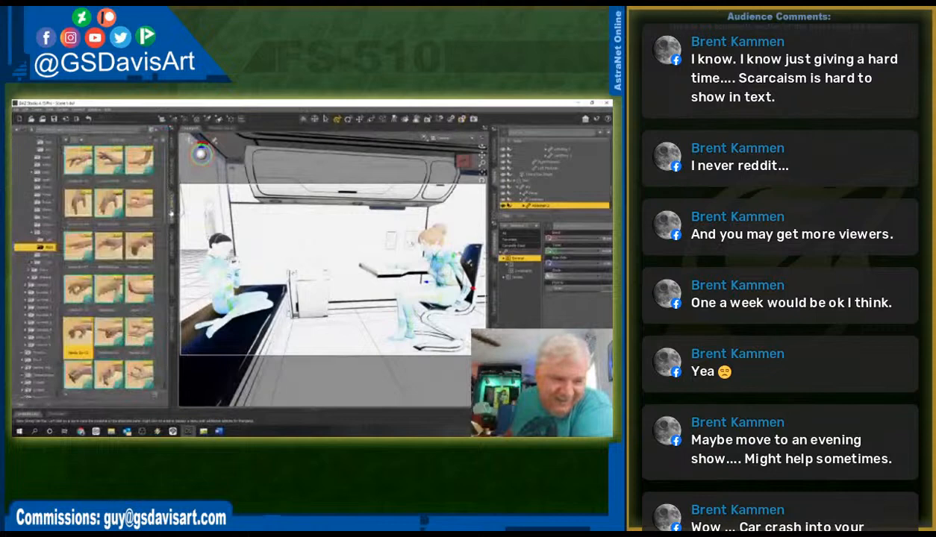
click(49, 203)
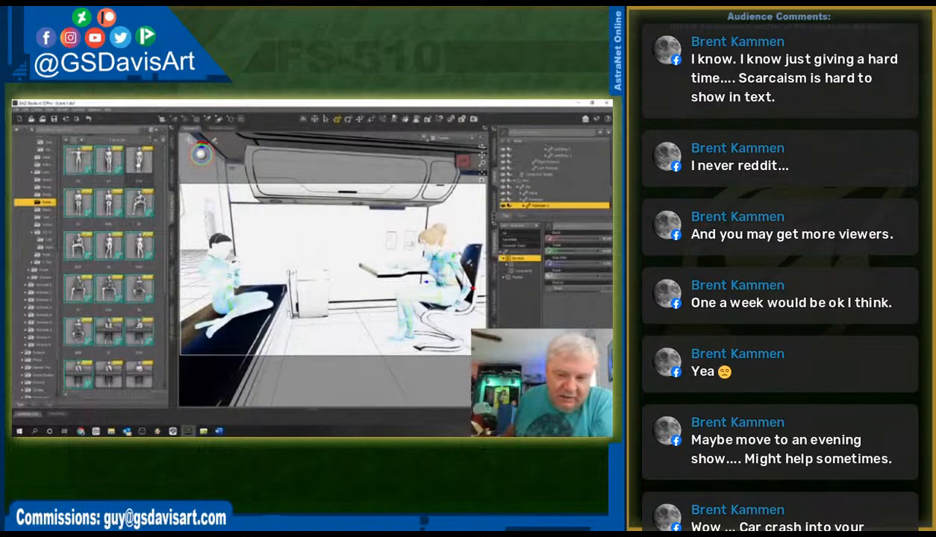
double_click(139, 159)
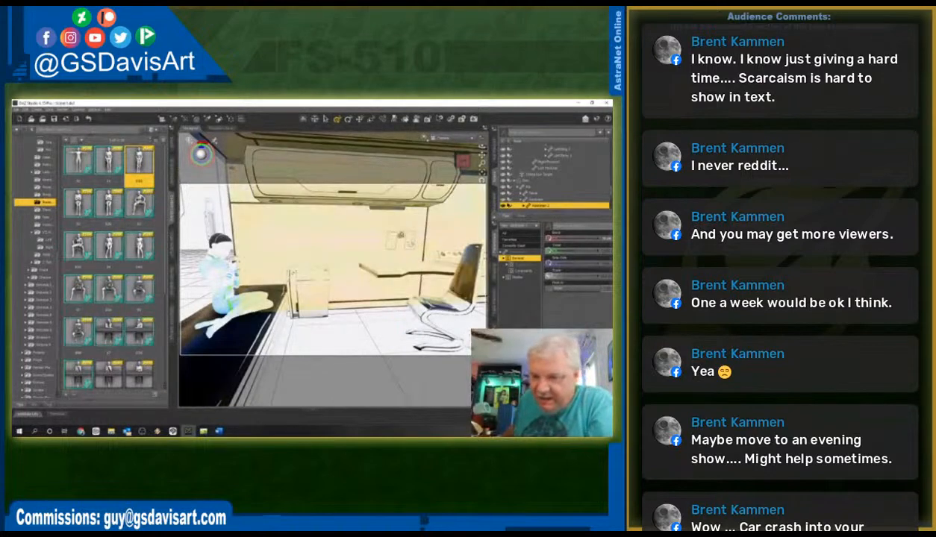
- In the Perspective View, move the whole re-posed blonde figure across the room and seat it on the chair
click(515, 180)
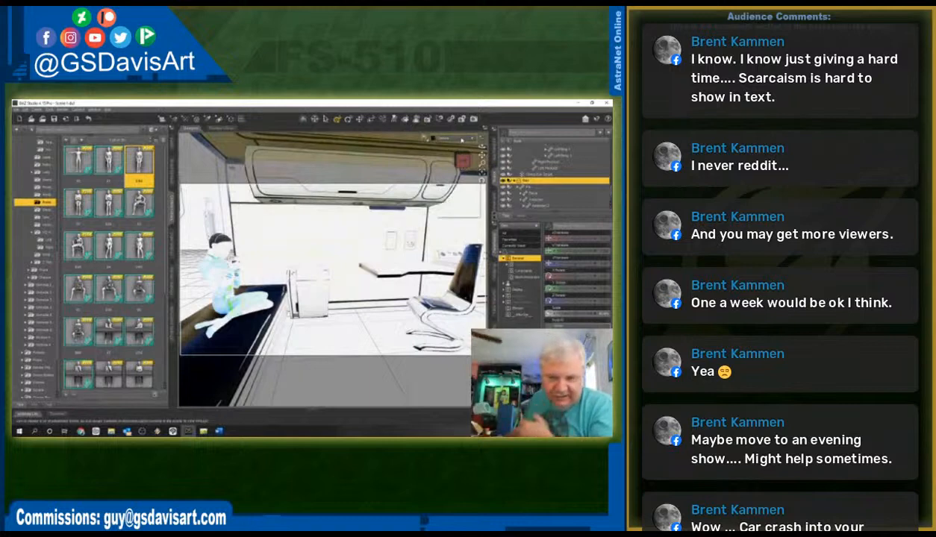
click(462, 140)
click(450, 140)
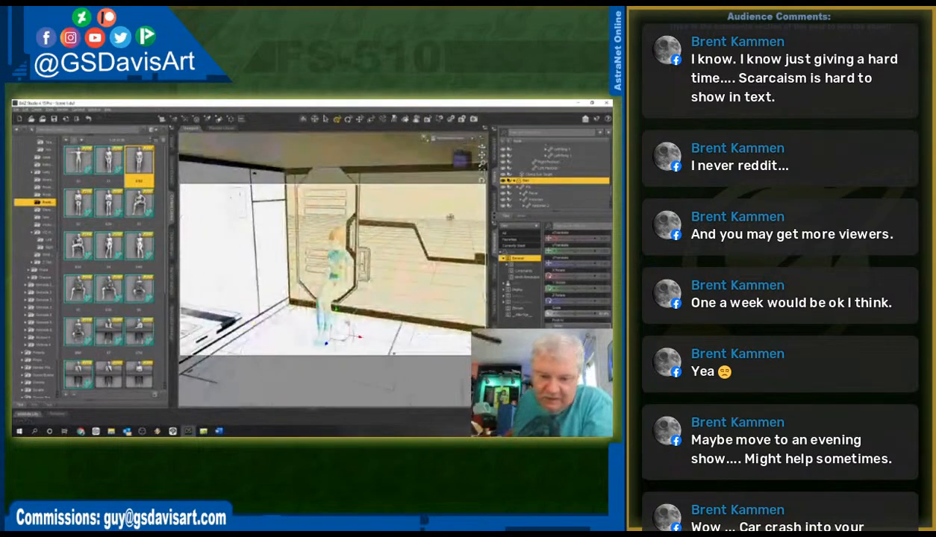
drag(333, 338, 293, 400)
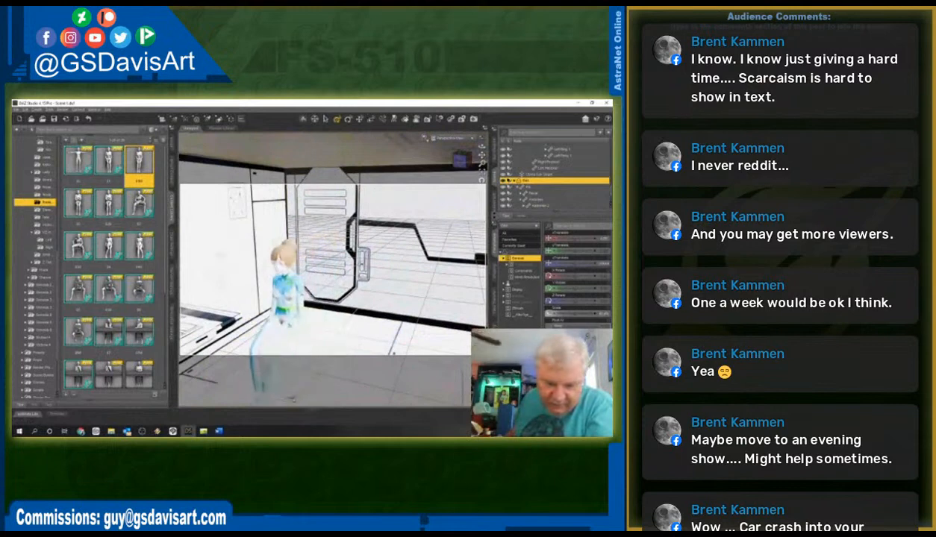
drag(482, 163, 471, 187)
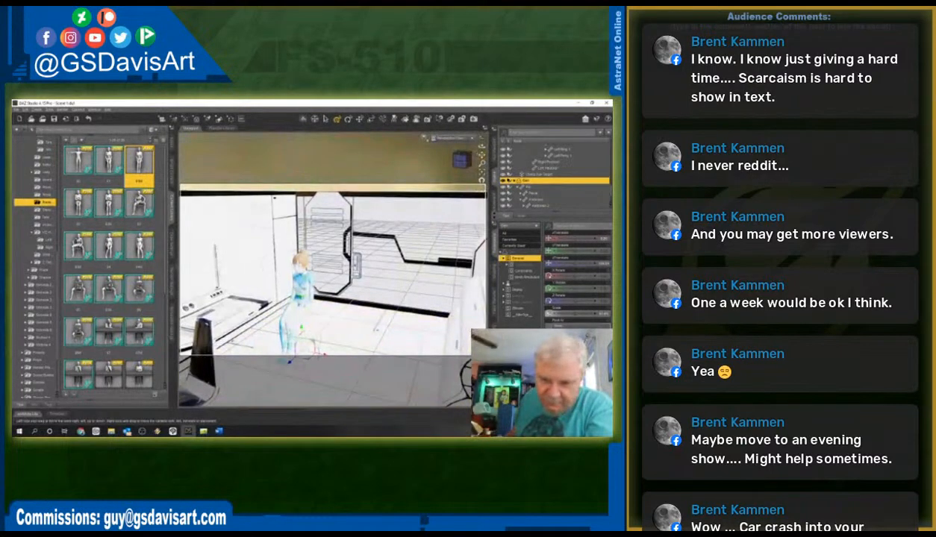
drag(481, 154, 490, 132)
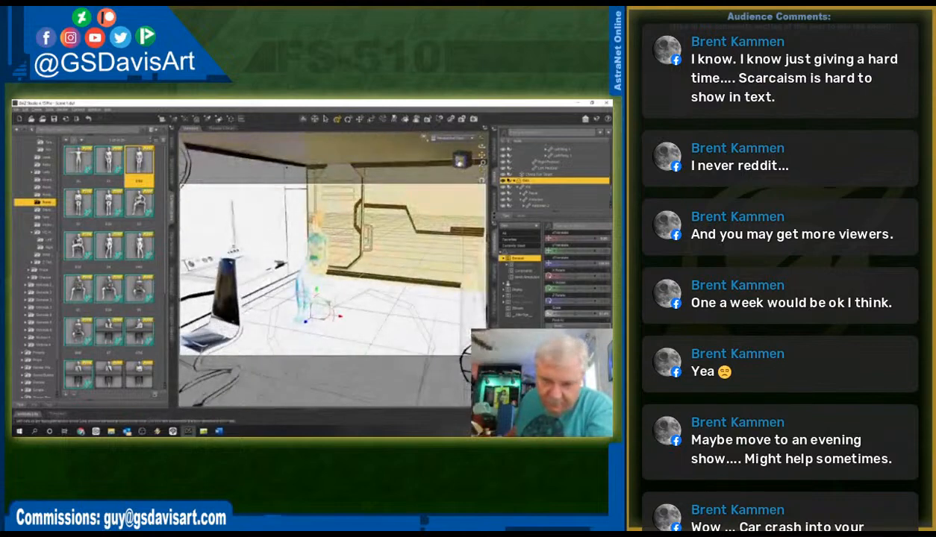
drag(459, 162, 469, 158)
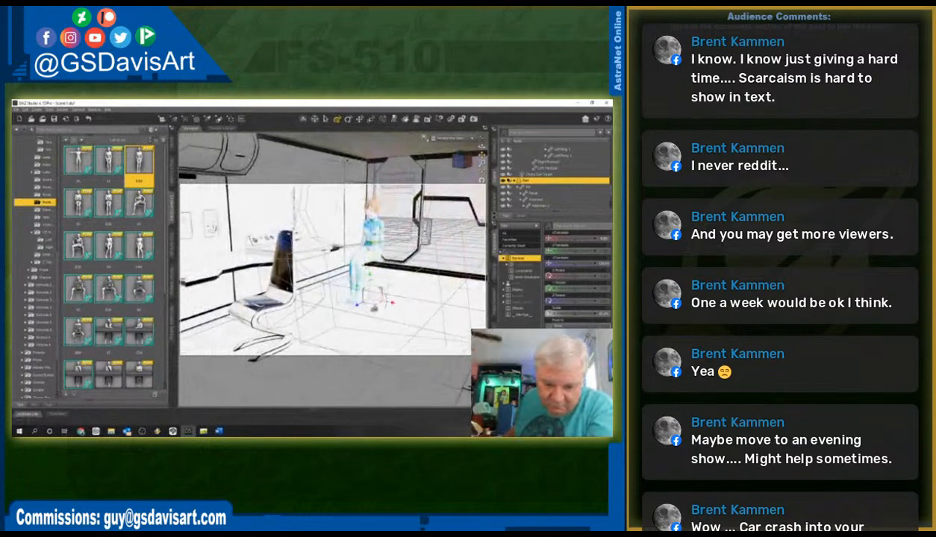
drag(373, 305, 261, 371)
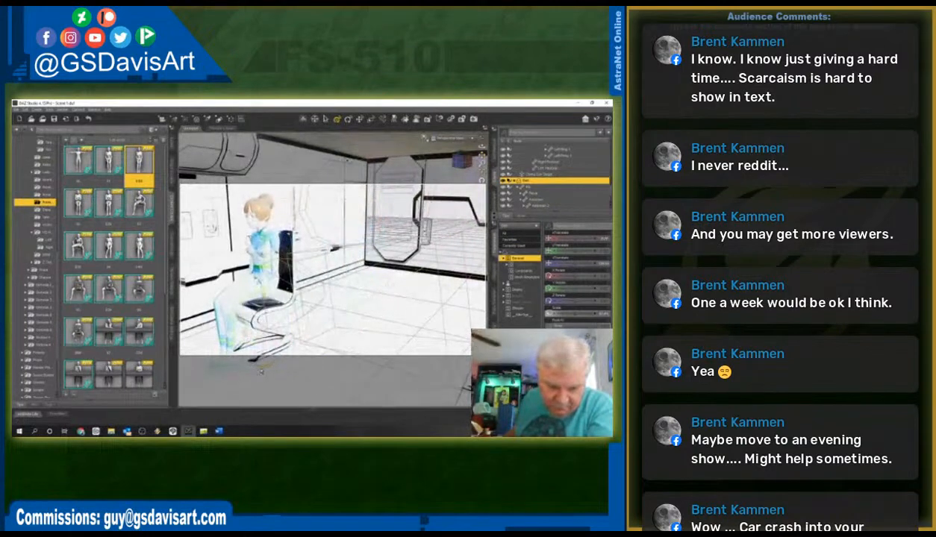
drag(261, 329, 271, 365)
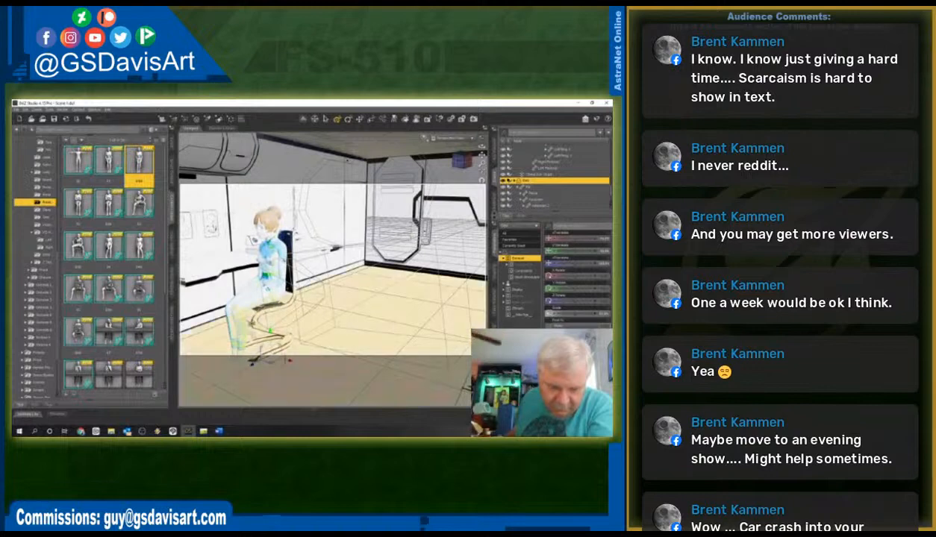
click(365, 305)
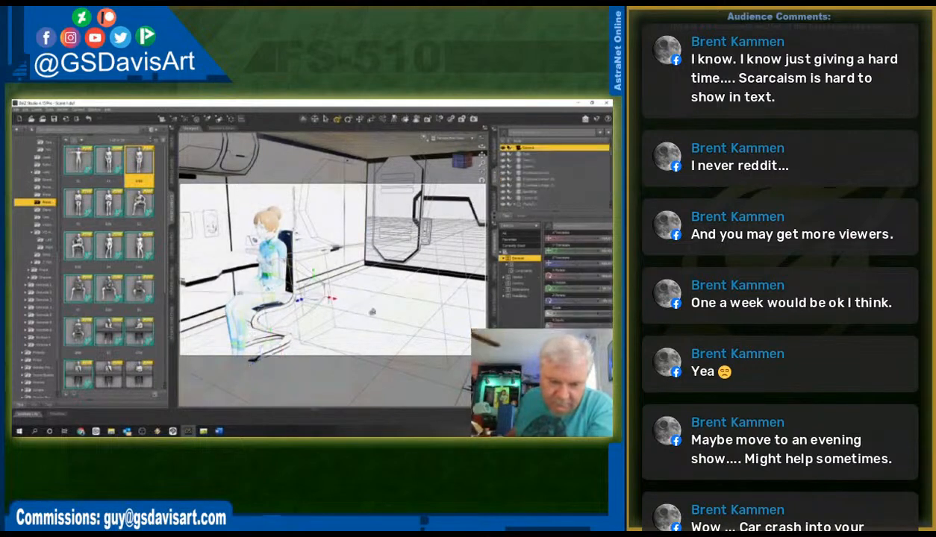
- Adjust the bend of the seated blonde figure's left and right forearms
drag(462, 162, 474, 162)
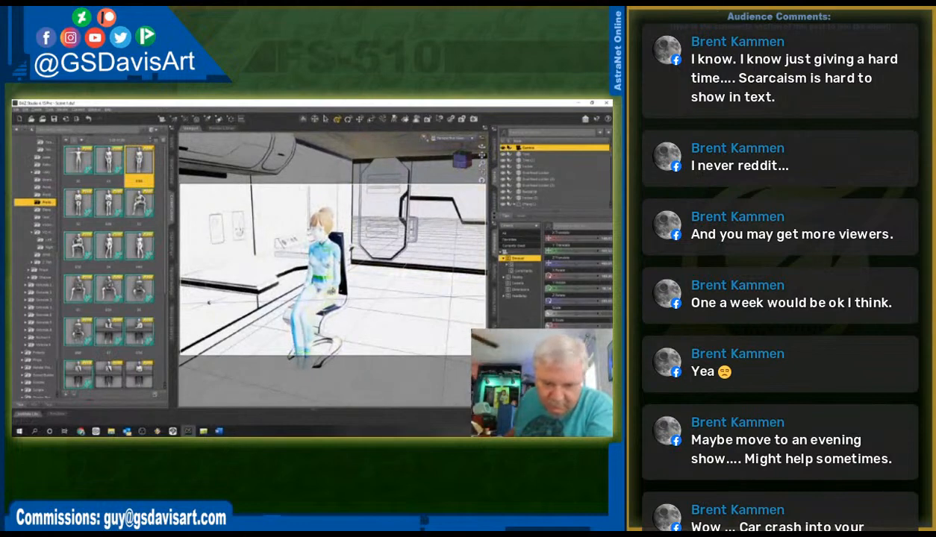
click(325, 287)
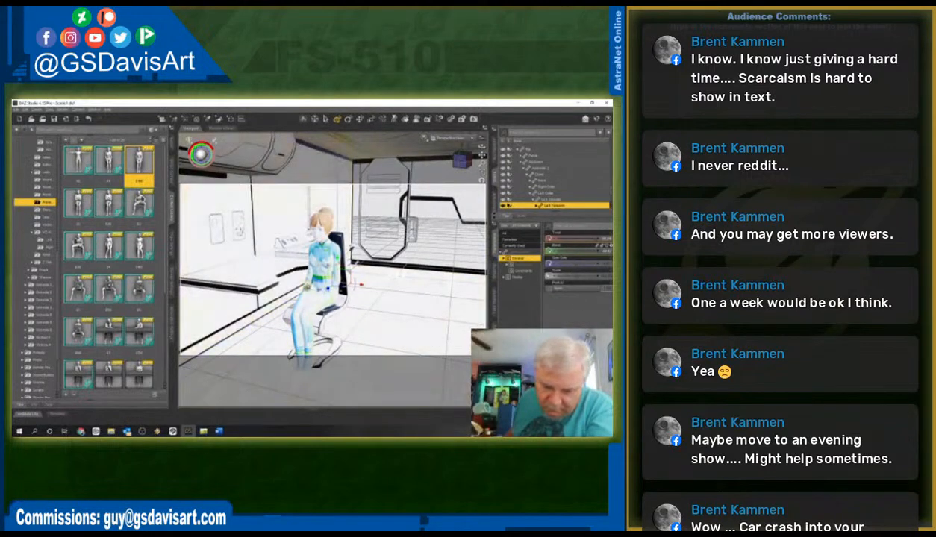
click(303, 281)
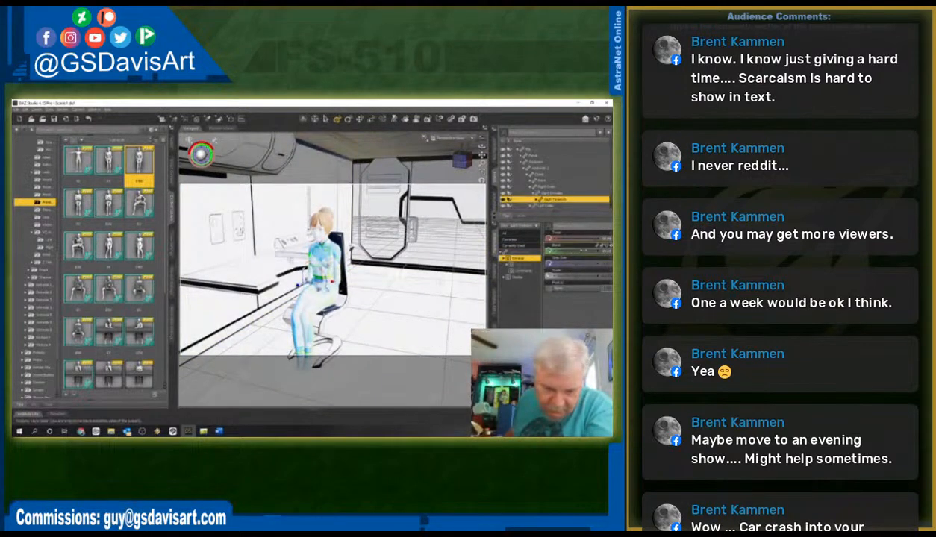
drag(584, 251, 577, 250)
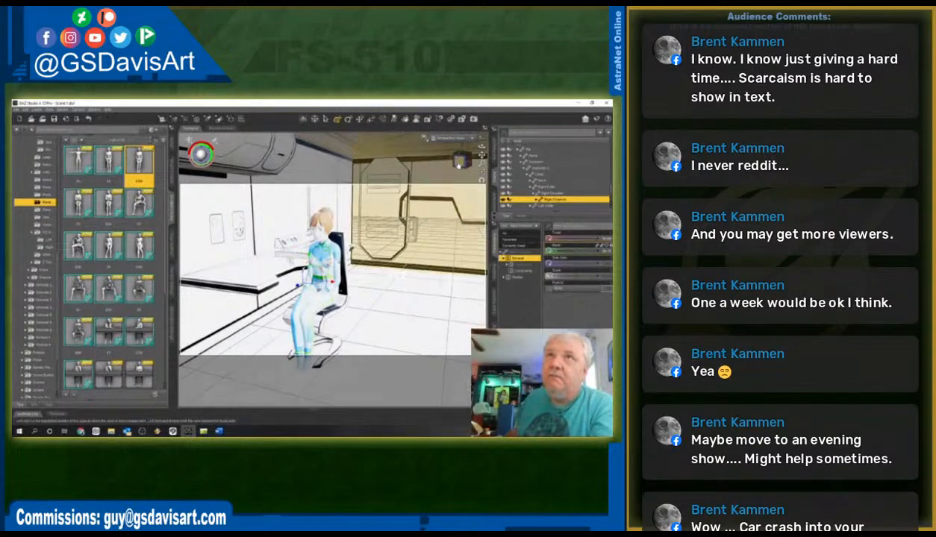
- Adjust the bend of the blonde figure's neck and head
click(458, 163)
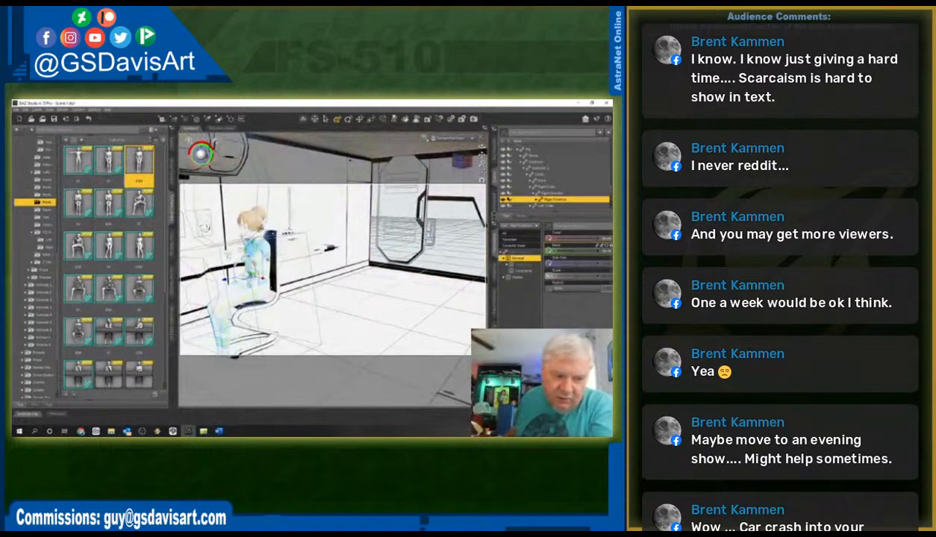
drag(482, 156, 583, 140)
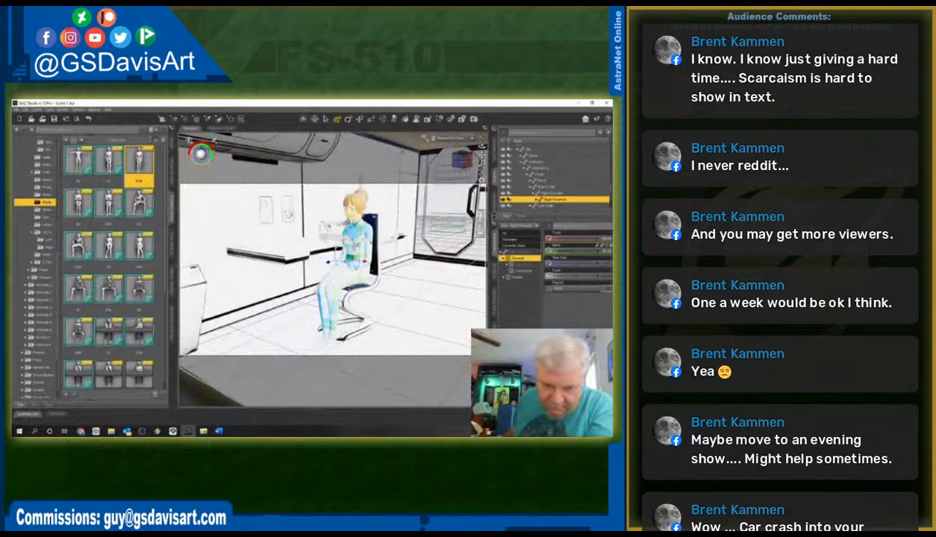
click(353, 211)
click(353, 226)
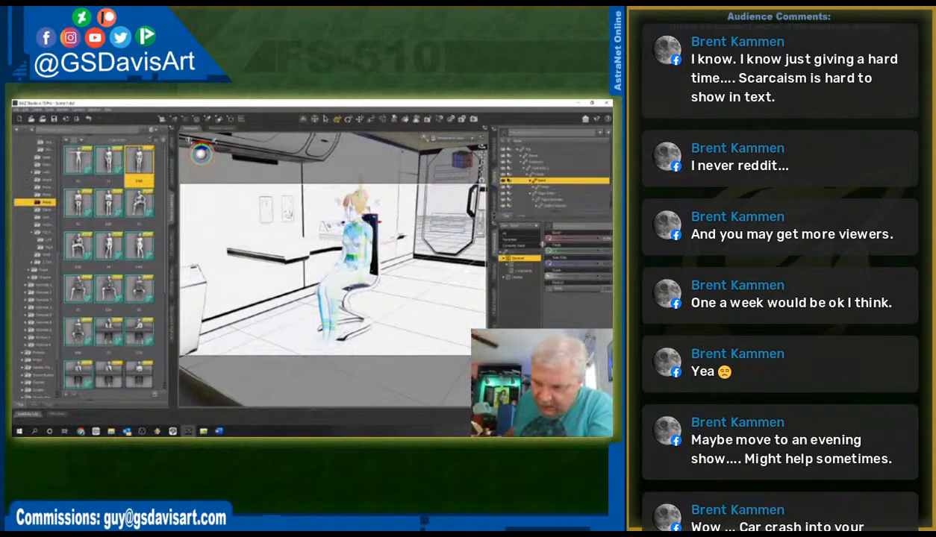
drag(597, 238, 588, 239)
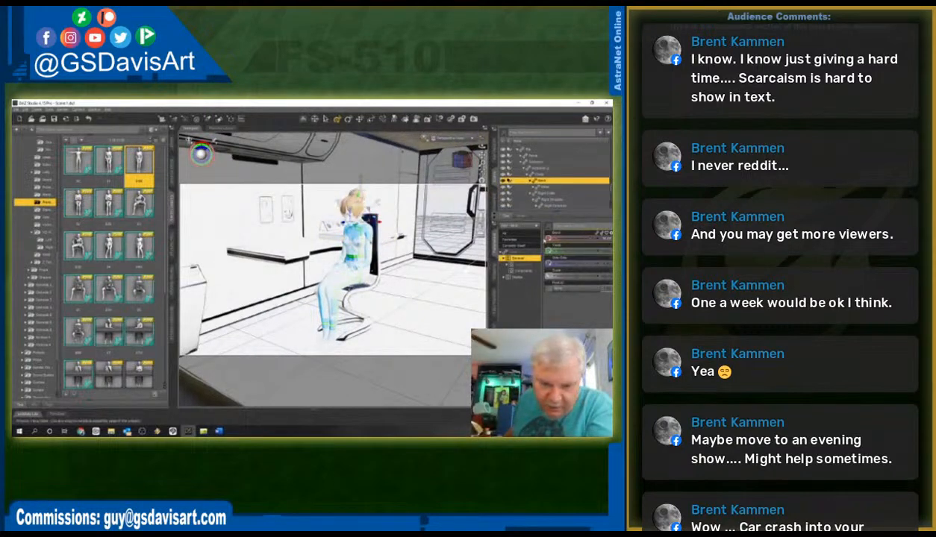
click(352, 209)
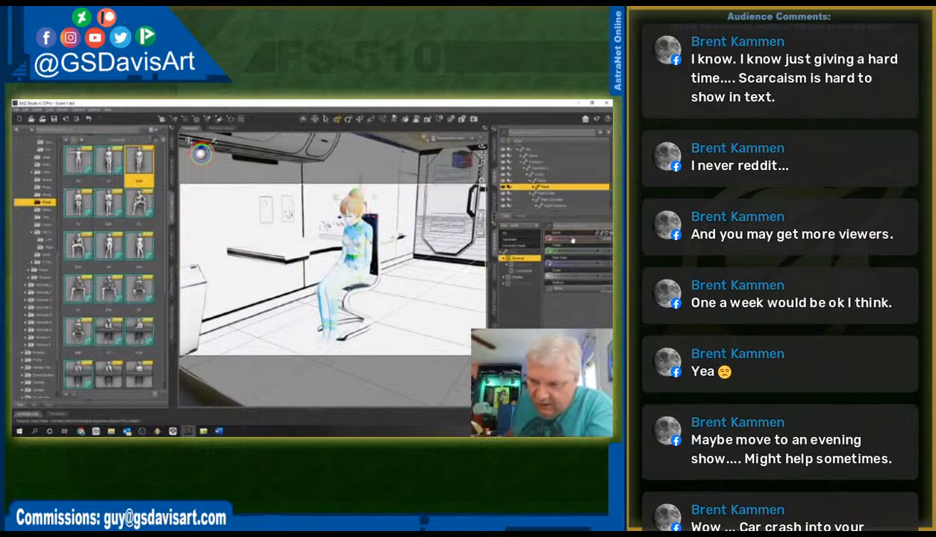
drag(575, 238, 568, 238)
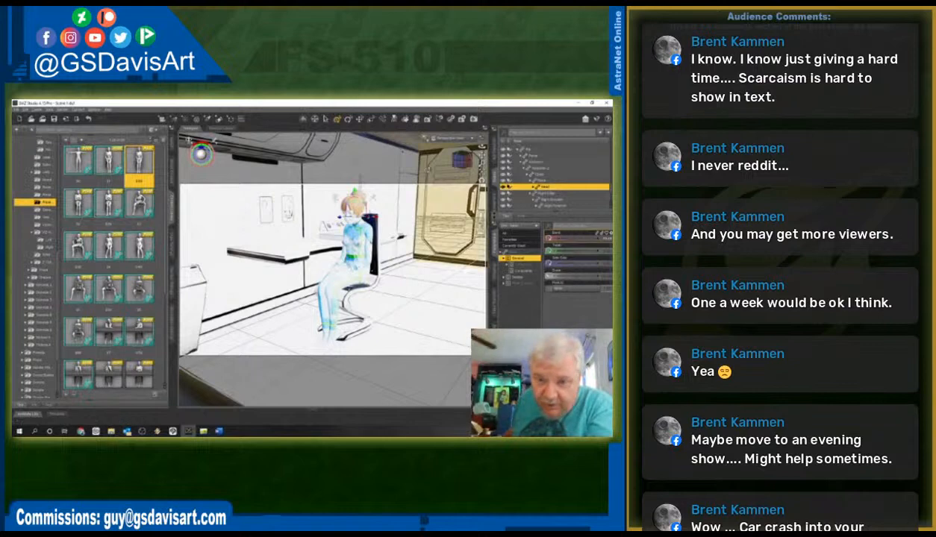
- Check the blonde figure through the scene camera and adjust the rotation of its left and right thighs on the chair
click(453, 138)
click(452, 191)
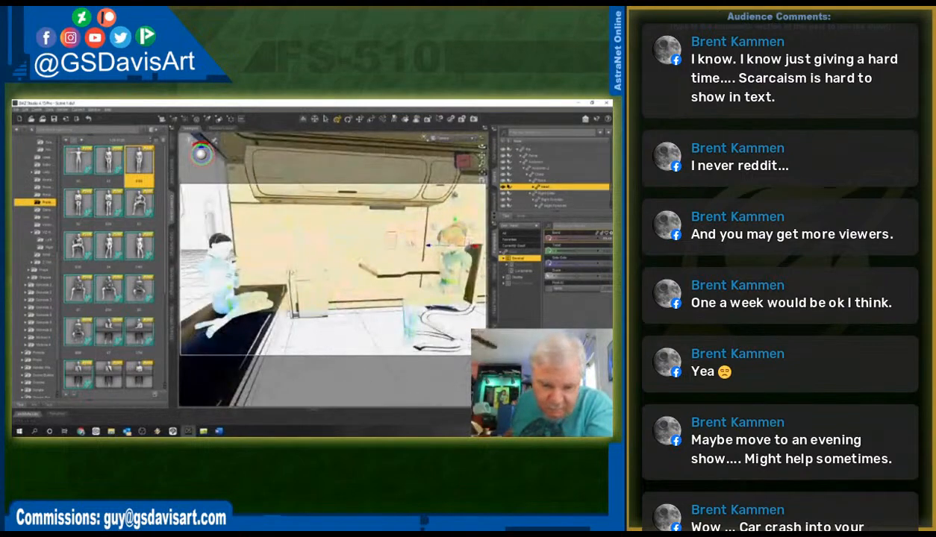
scroll(438, 300, down, 3)
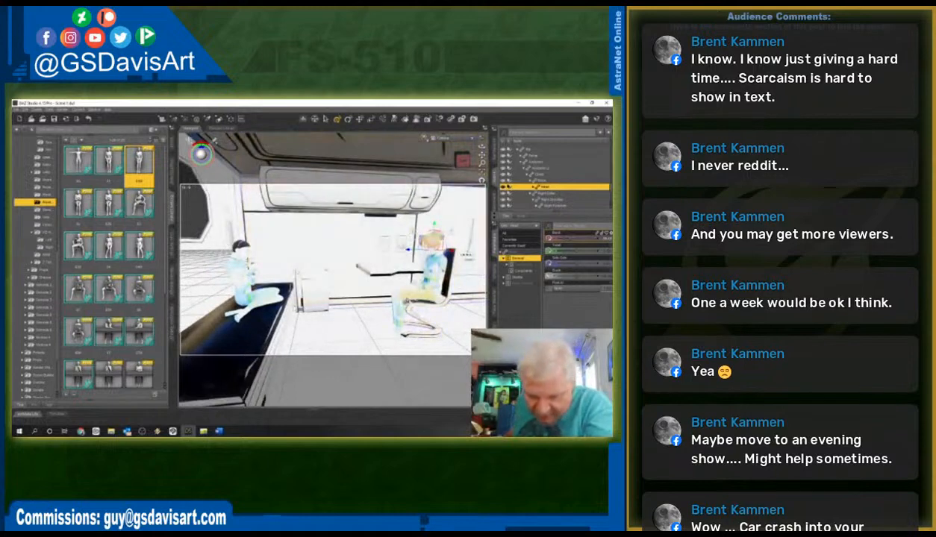
click(399, 293)
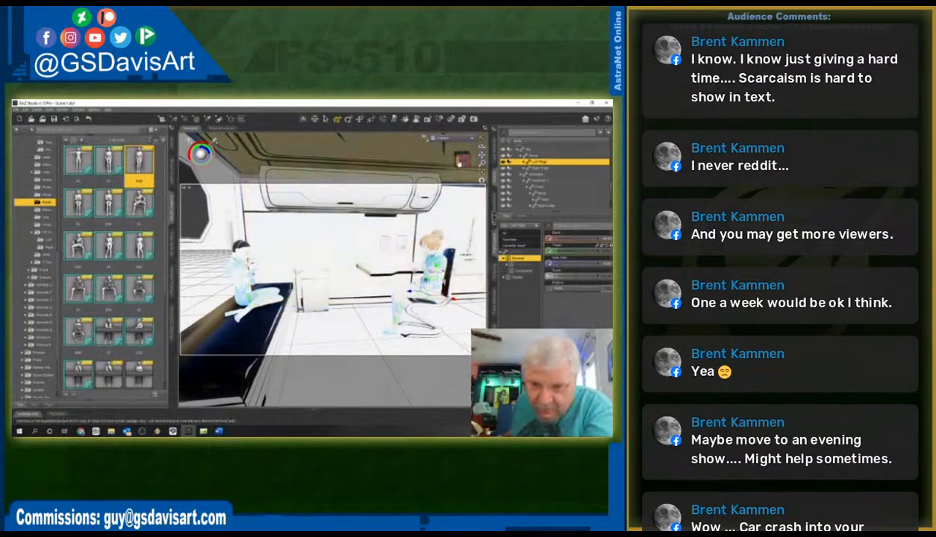
click(454, 139)
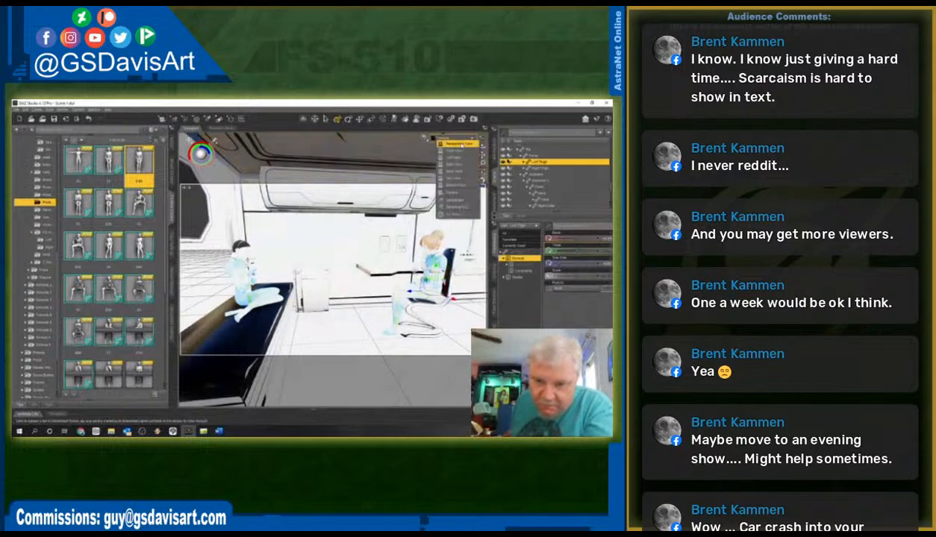
click(456, 146)
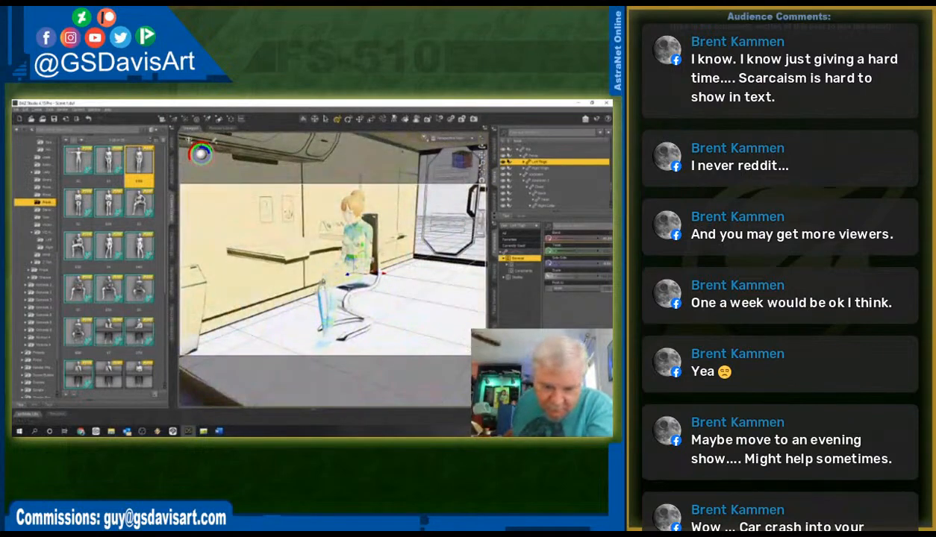
click(351, 262)
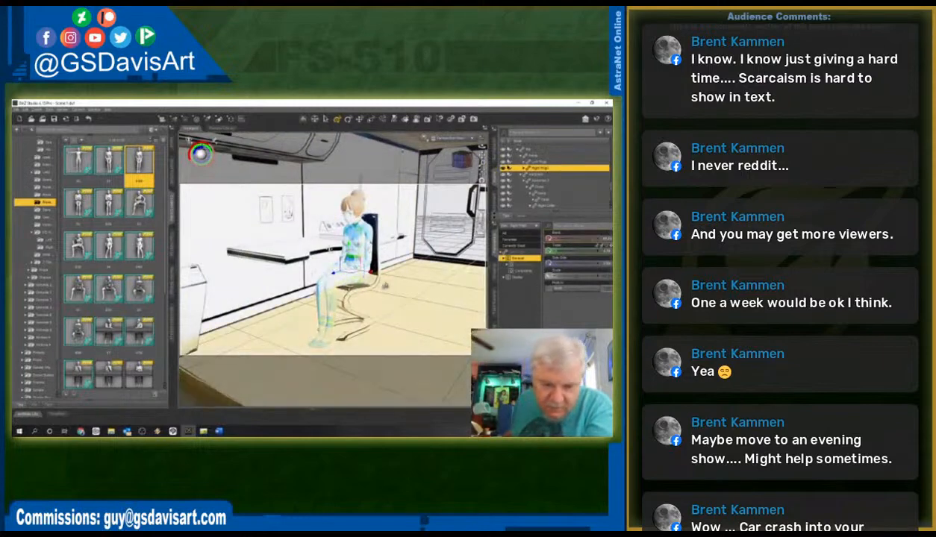
- Adjust the rotation of the seated blonde figure's left and right shoulders and check its arms from the side
click(362, 228)
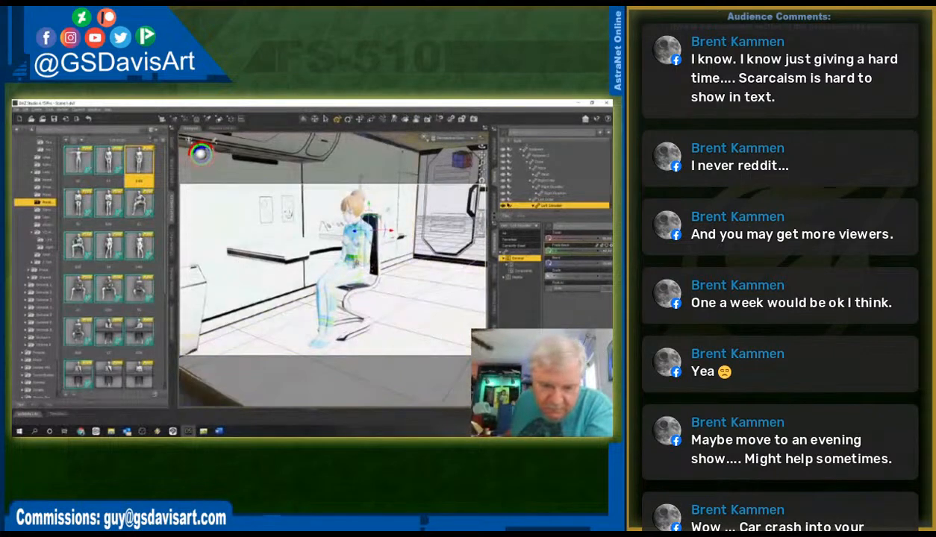
click(337, 249)
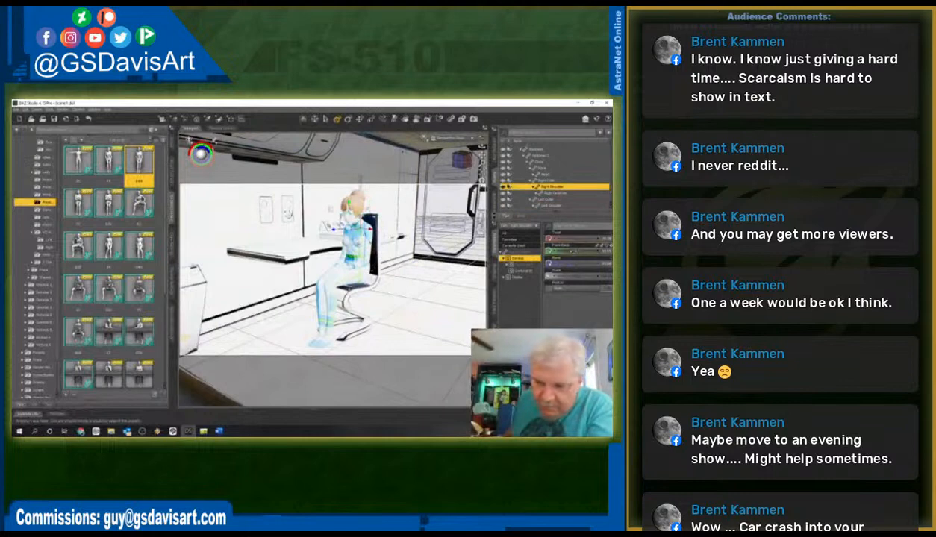
drag(575, 251, 573, 252)
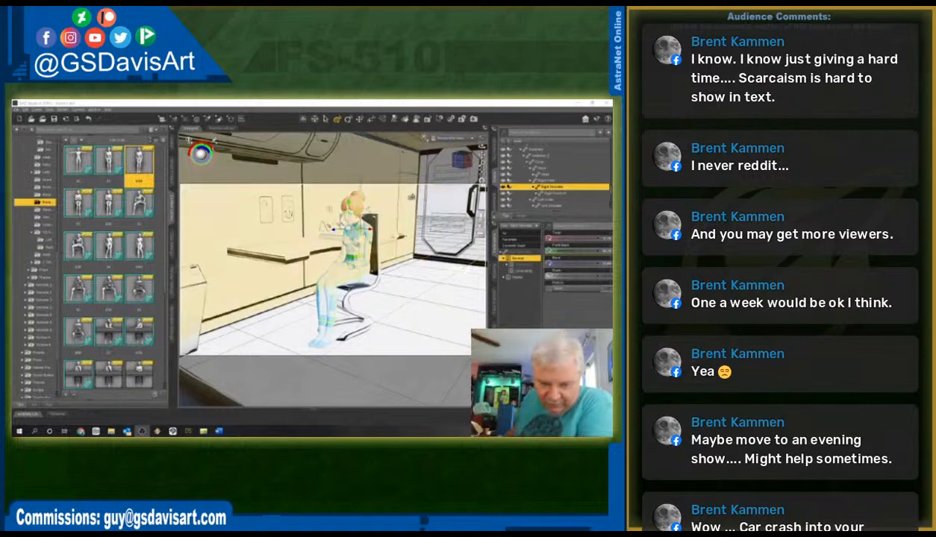
mouse_move(469, 164)
mouse_down()
mouse_move(426, 166)
mouse_move(482, 161)
mouse_move(462, 159)
mouse_up()
click(481, 174)
scroll(391, 254, down, 4)
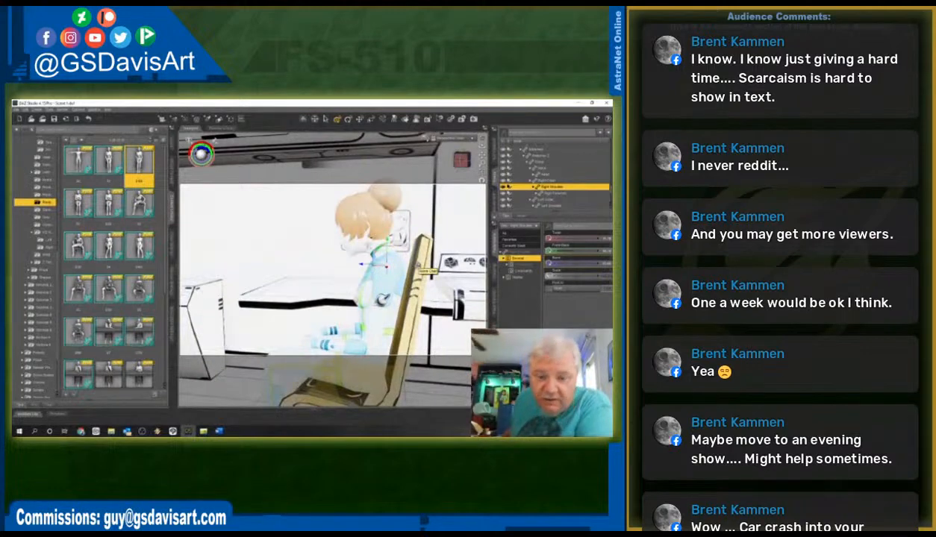
scroll(438, 190, down, 3)
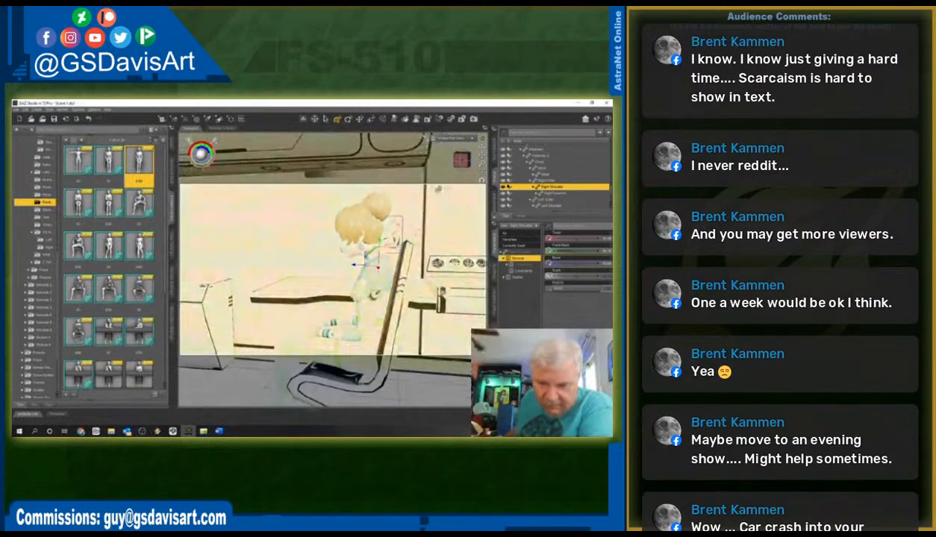
drag(460, 158, 522, 157)
scroll(438, 189, down, 3)
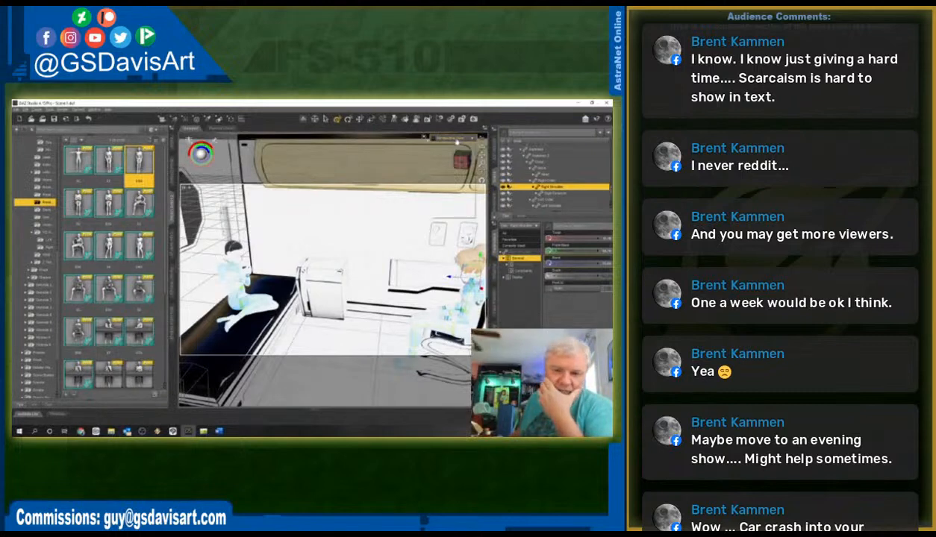
- Switch to the scene camera and reframe it at a lower angle with both seated figures in frame
click(456, 142)
click(454, 192)
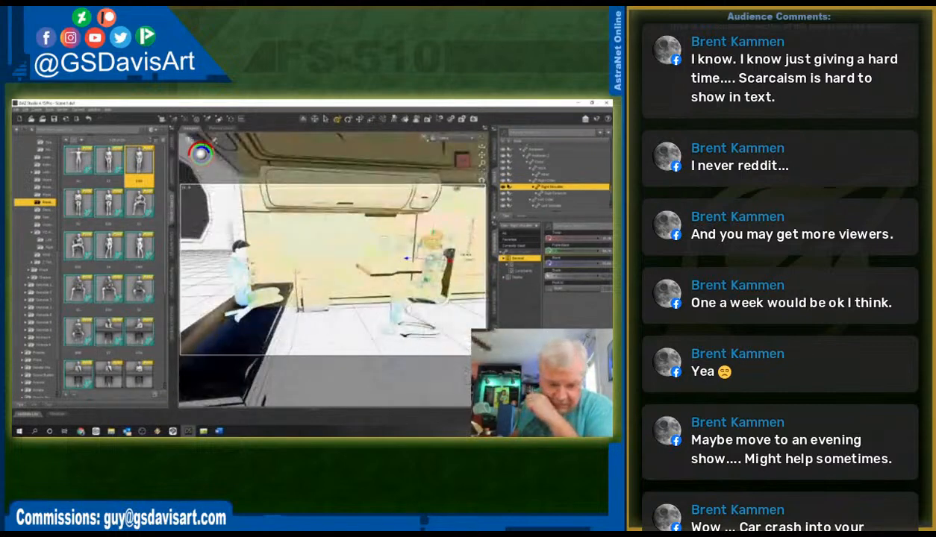
drag(463, 160, 462, 147)
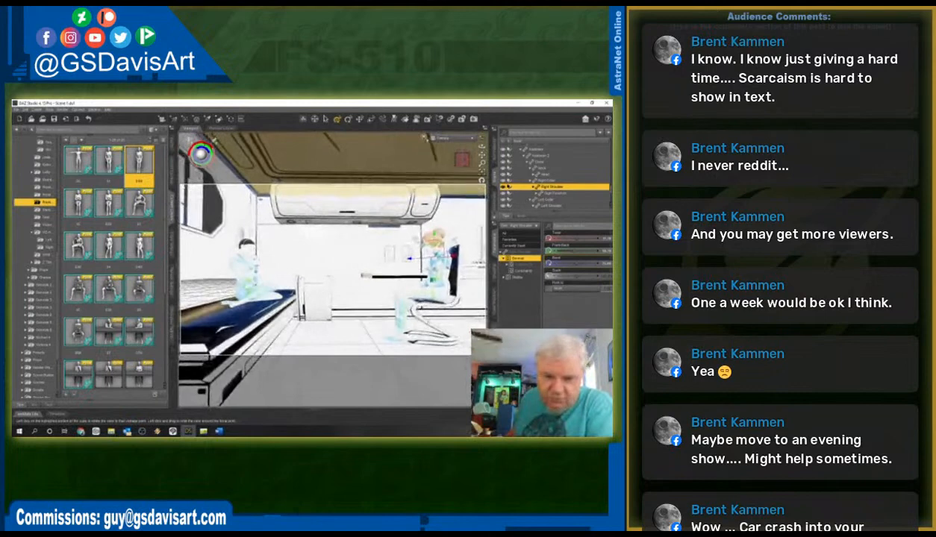
drag(481, 154, 462, 157)
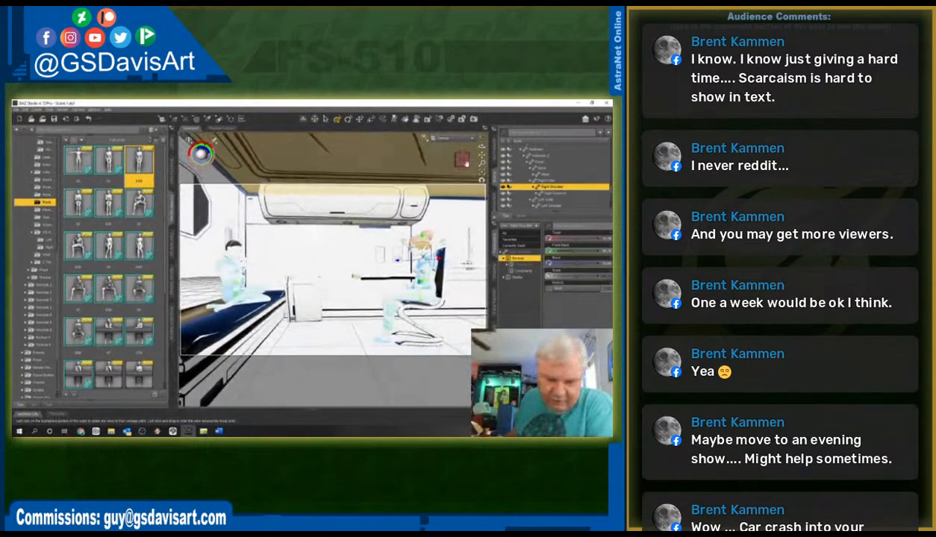
scroll(431, 212, up, 3)
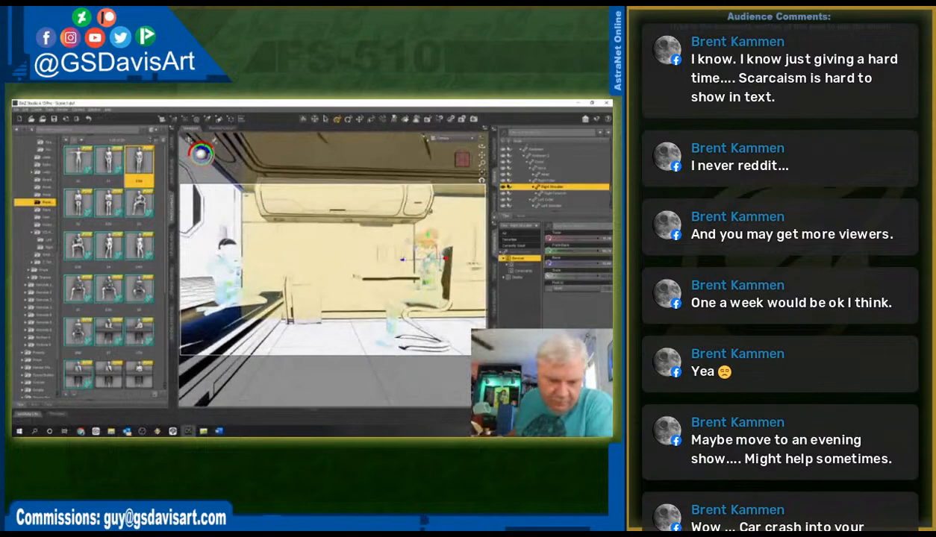
drag(481, 155, 491, 150)
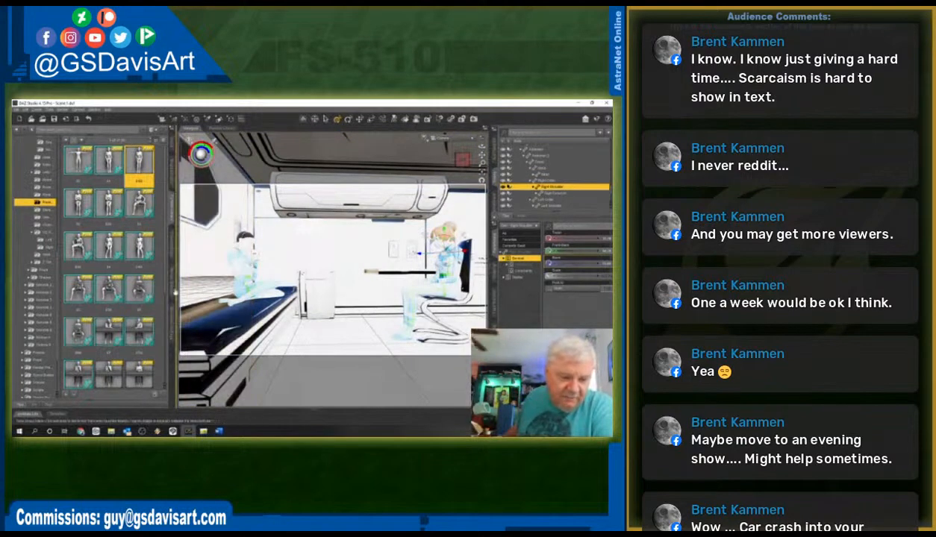
- Run a test render of the camera view with both seated figures and close the render window
click(173, 284)
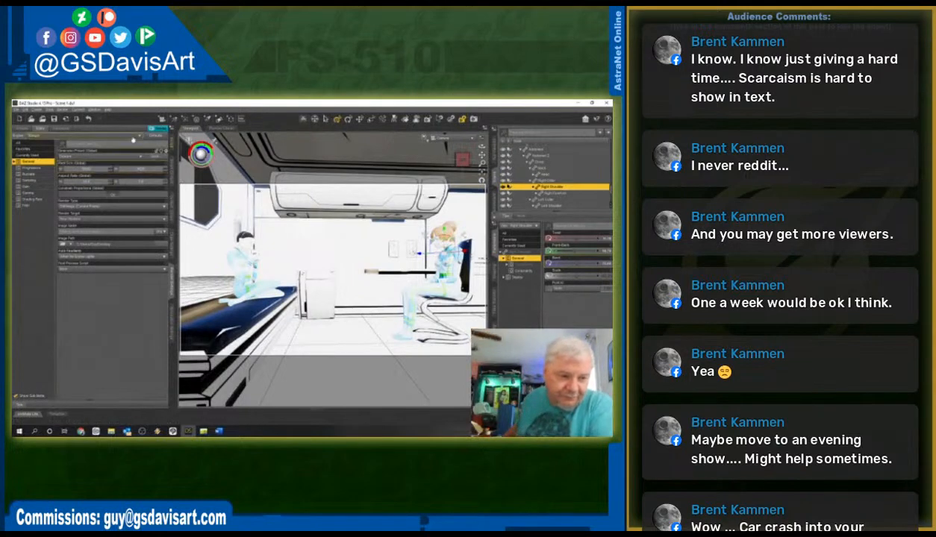
click(162, 131)
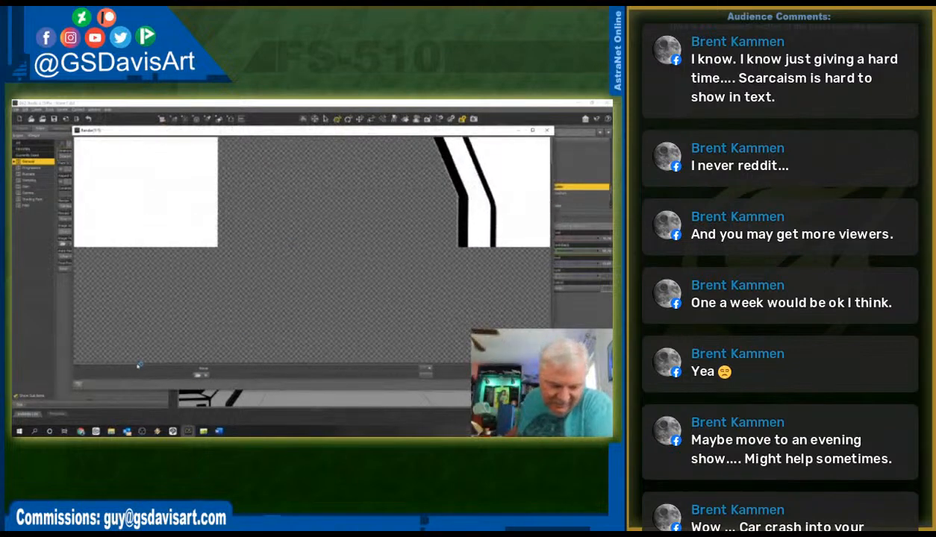
drag(224, 368, 256, 368)
scroll(291, 287, down, 1)
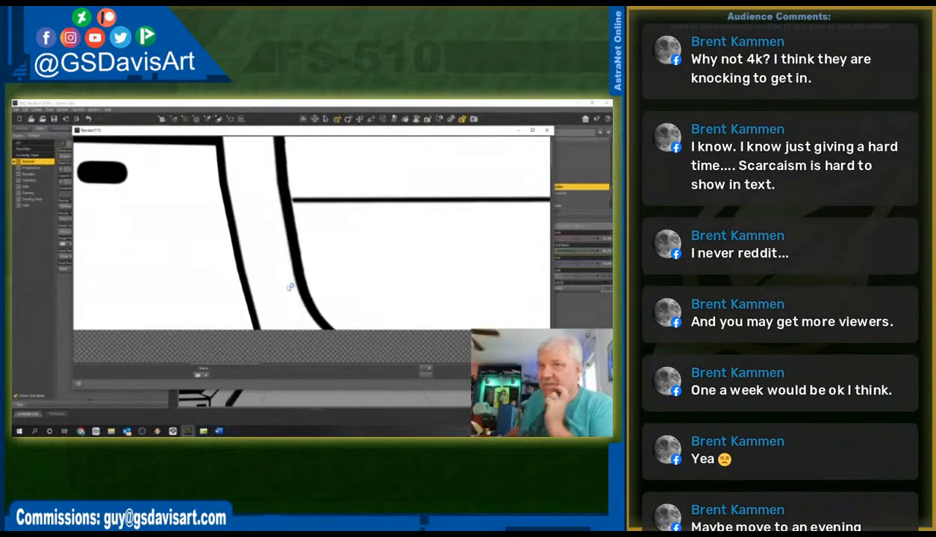
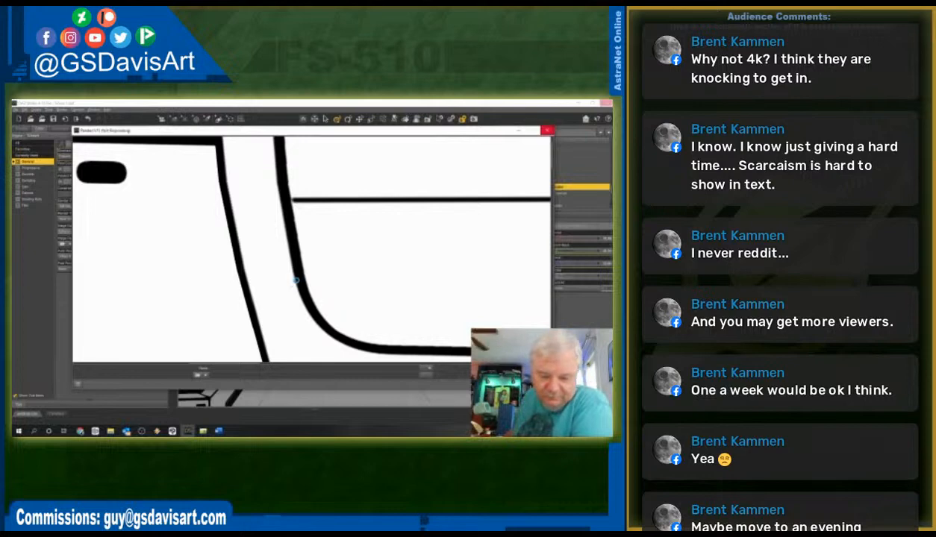
click(547, 130)
key(ctrl+r)
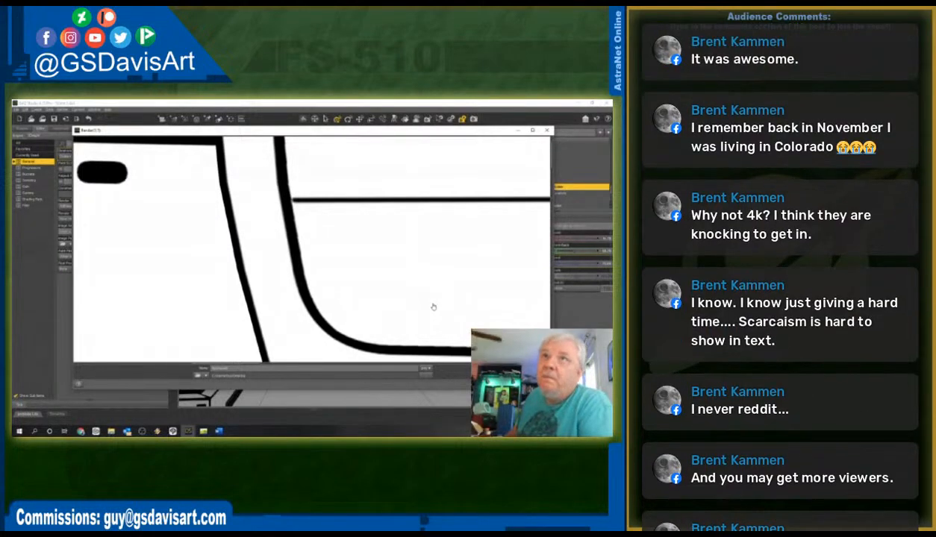
click(547, 131)
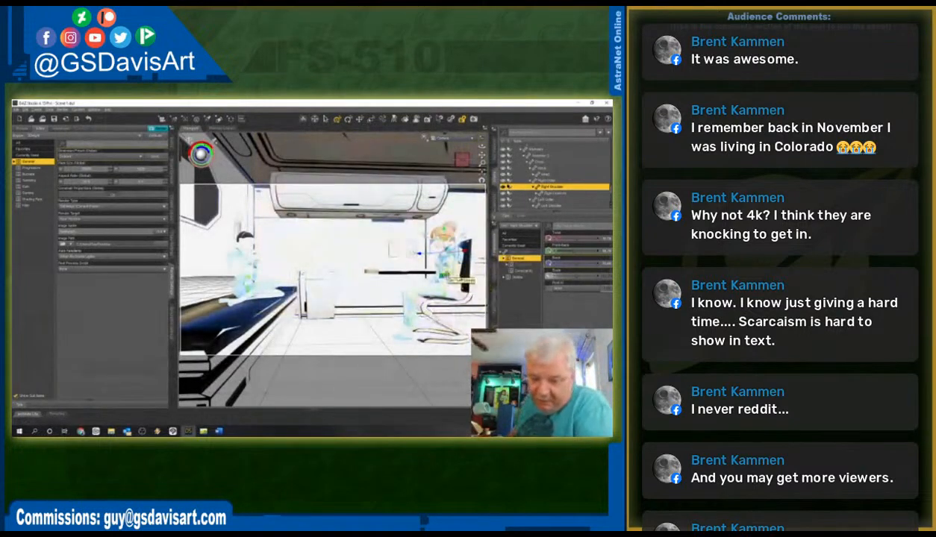
- Apply a different pose preset from the content library to the seated blonde figure
click(446, 274)
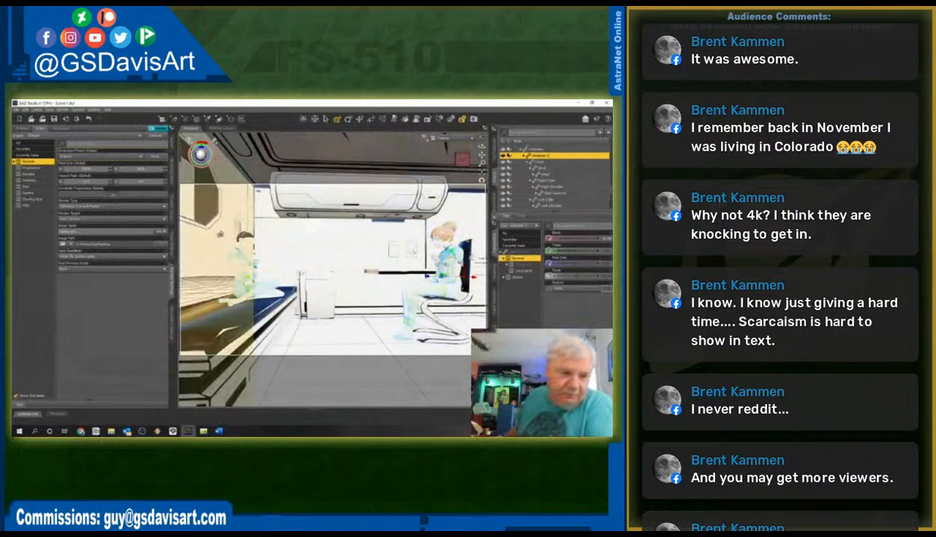
click(172, 212)
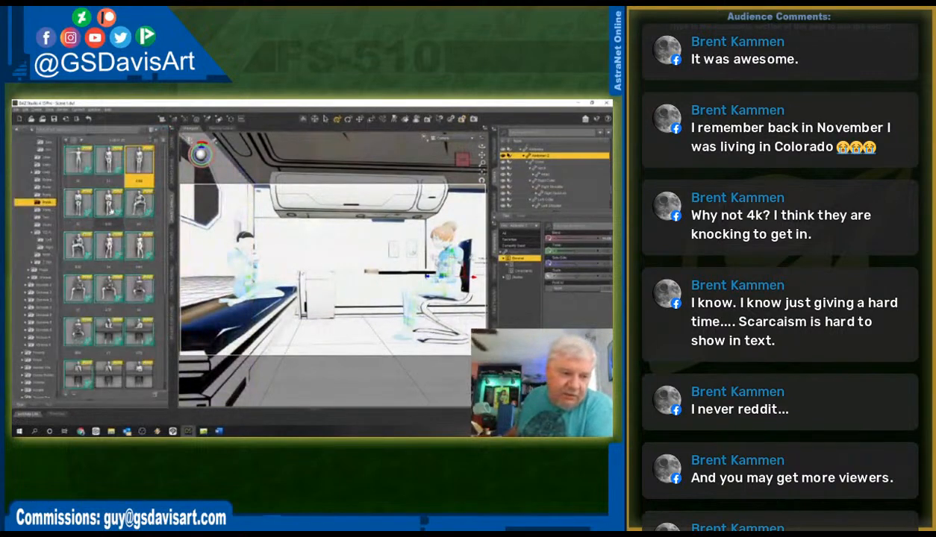
click(108, 203)
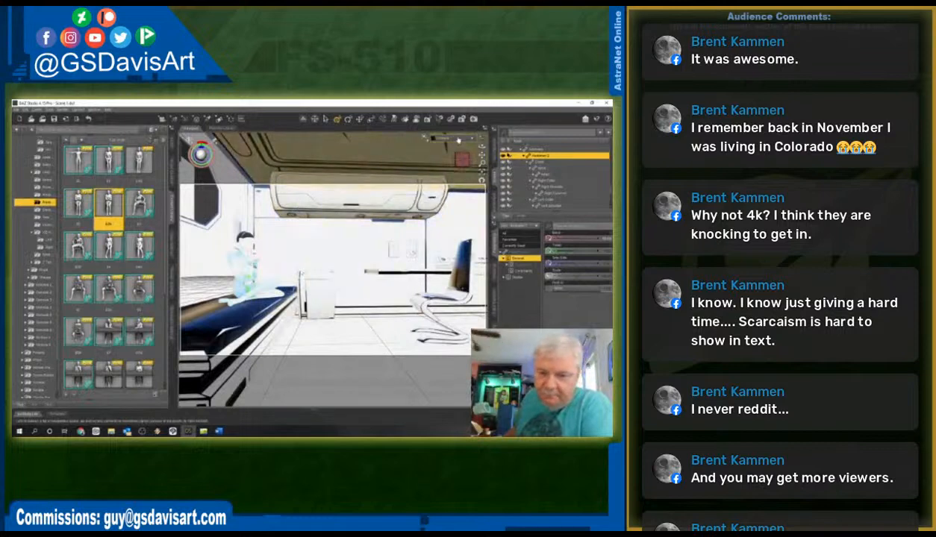
- In the Perspective View, select the whole blonde figure and move it back onto the chair
click(450, 139)
click(453, 141)
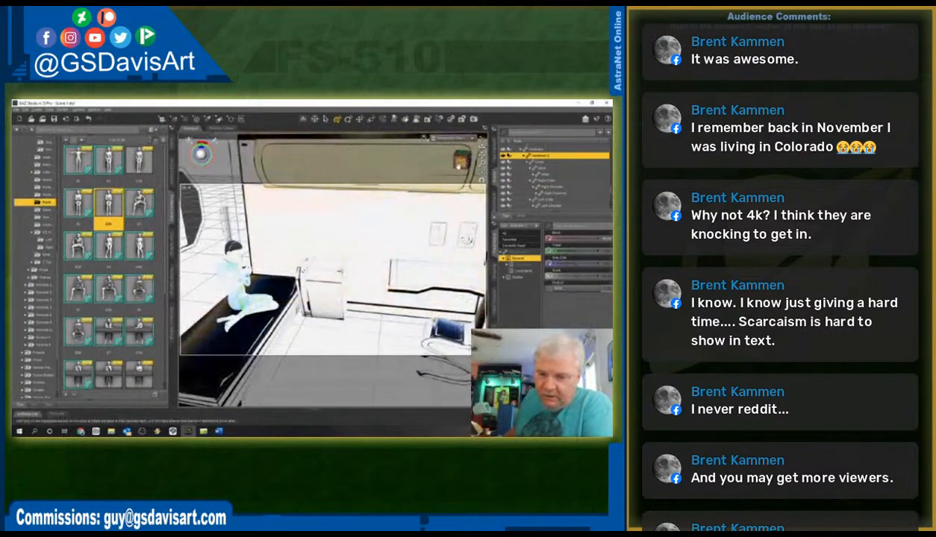
mouse_move(452, 159)
mouse_down()
mouse_move(477, 179)
mouse_move(459, 165)
mouse_up()
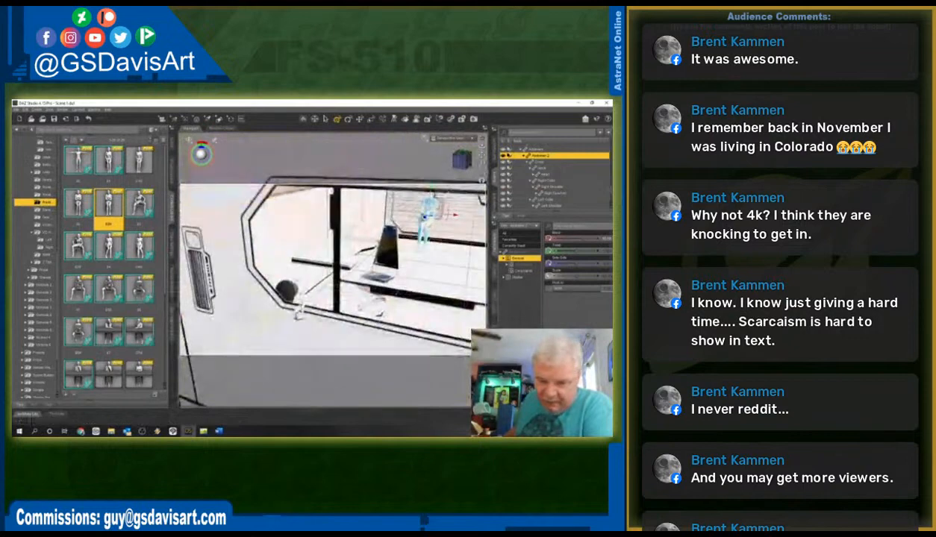
scroll(523, 188, down, 5)
click(525, 186)
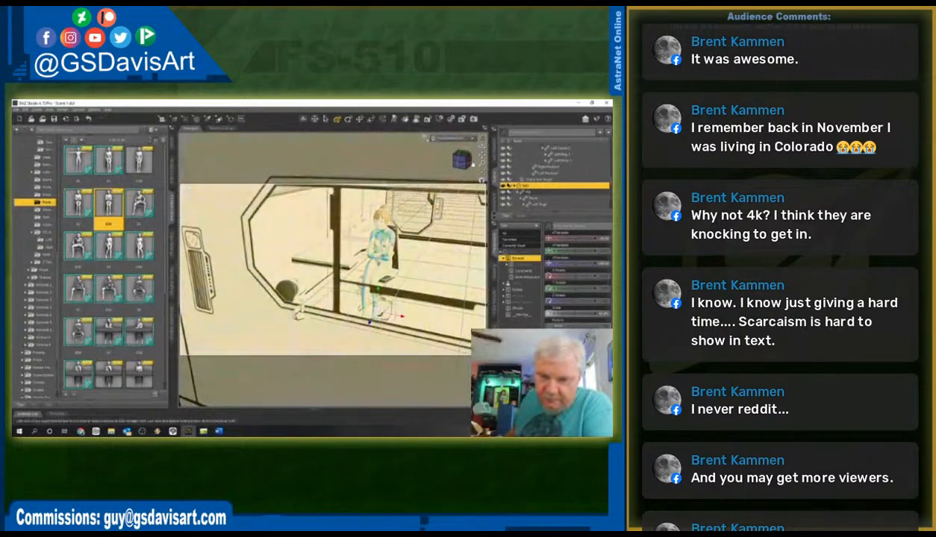
click(482, 179)
drag(453, 163, 465, 161)
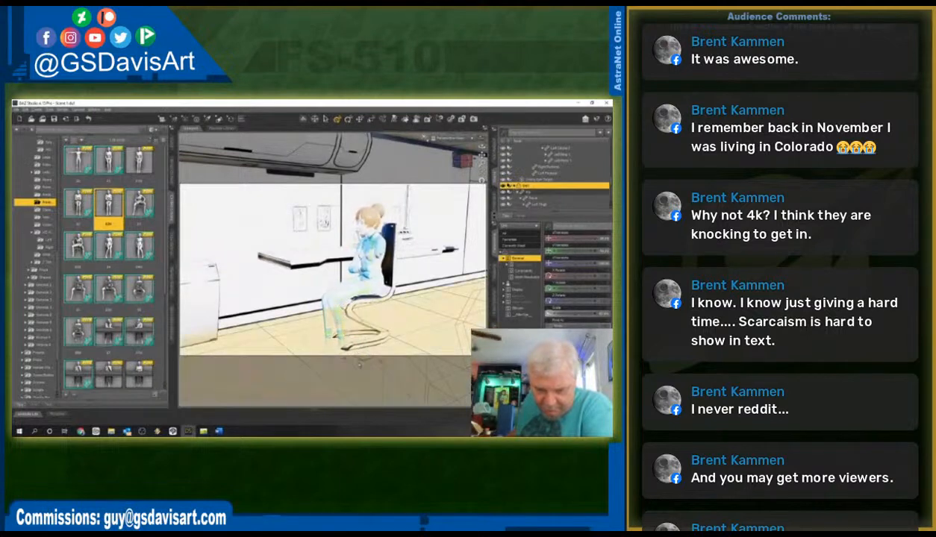
- Adjust the rotation of the blonde figure's right and left thighs to fit the chair
click(344, 302)
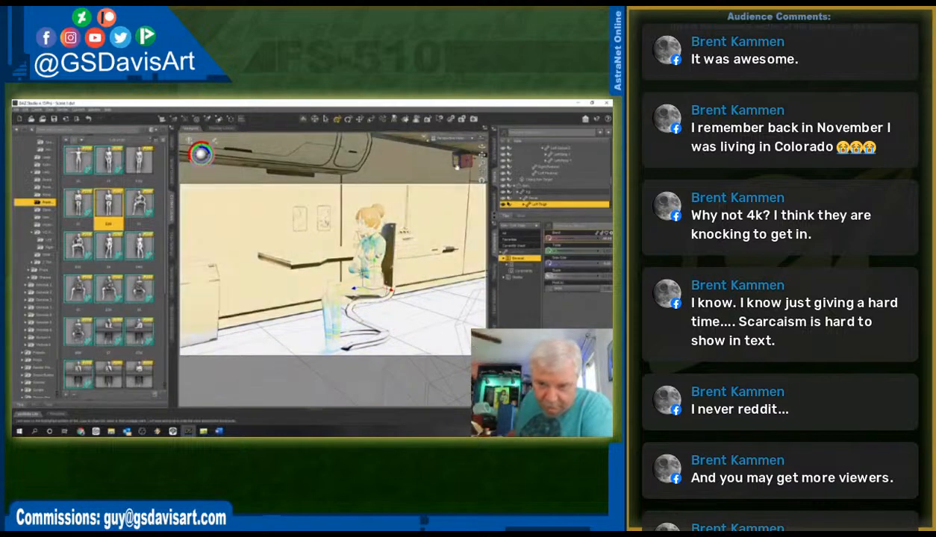
drag(457, 165, 398, 263)
click(321, 280)
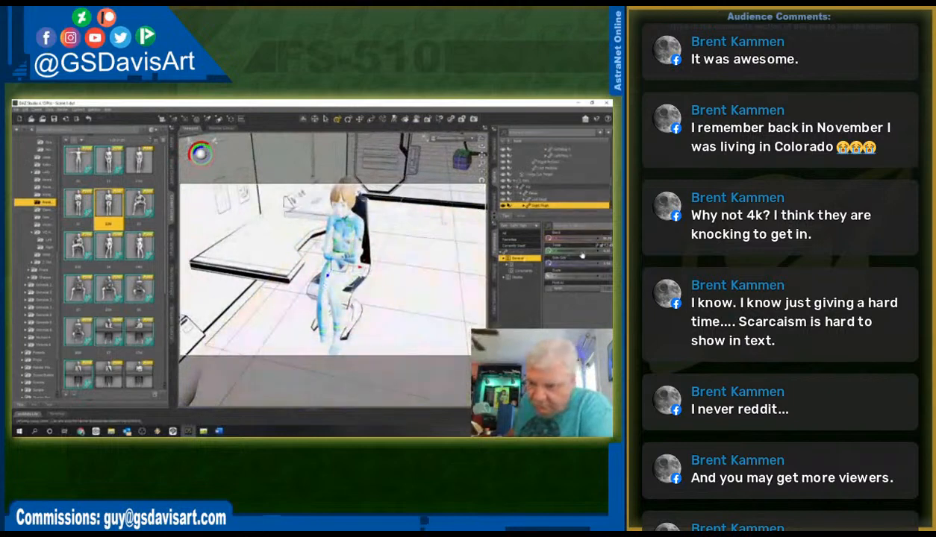
drag(579, 239, 575, 238)
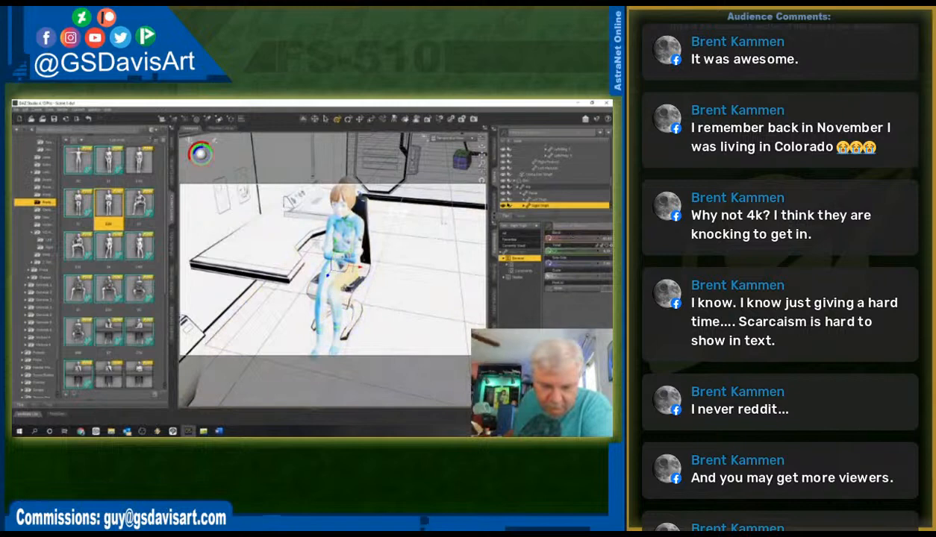
click(343, 282)
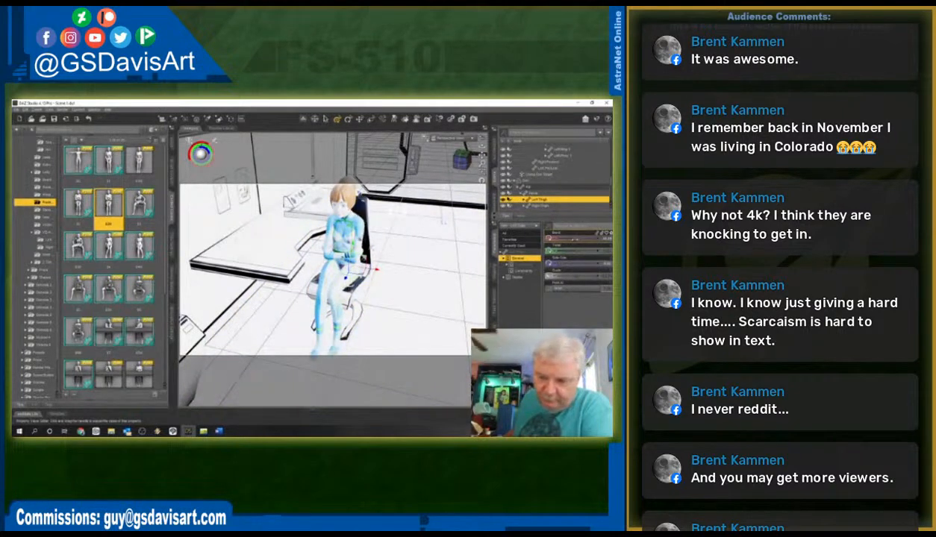
drag(574, 252, 579, 252)
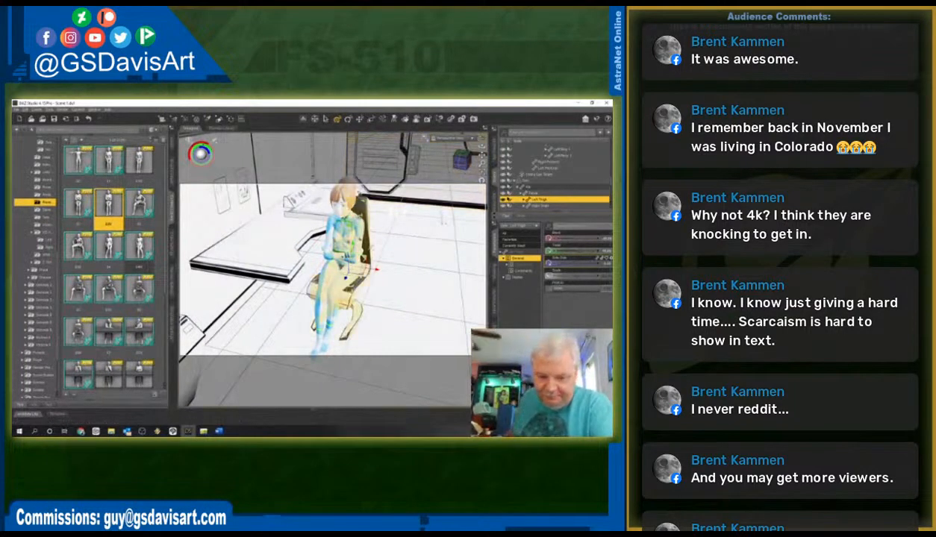
- Adjust the bend of the seated blonde figure's neck and head, working from a side view
drag(451, 162, 419, 145)
click(384, 228)
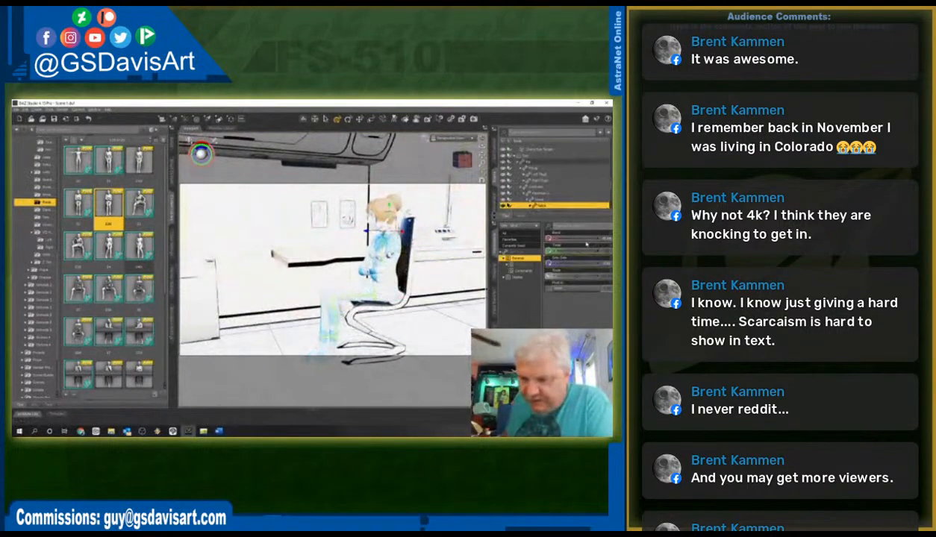
drag(586, 243, 560, 246)
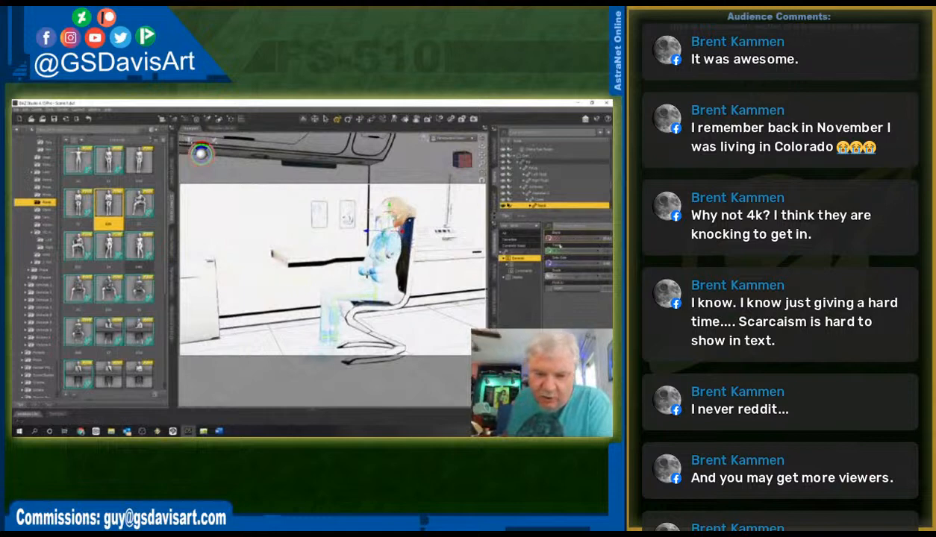
click(374, 211)
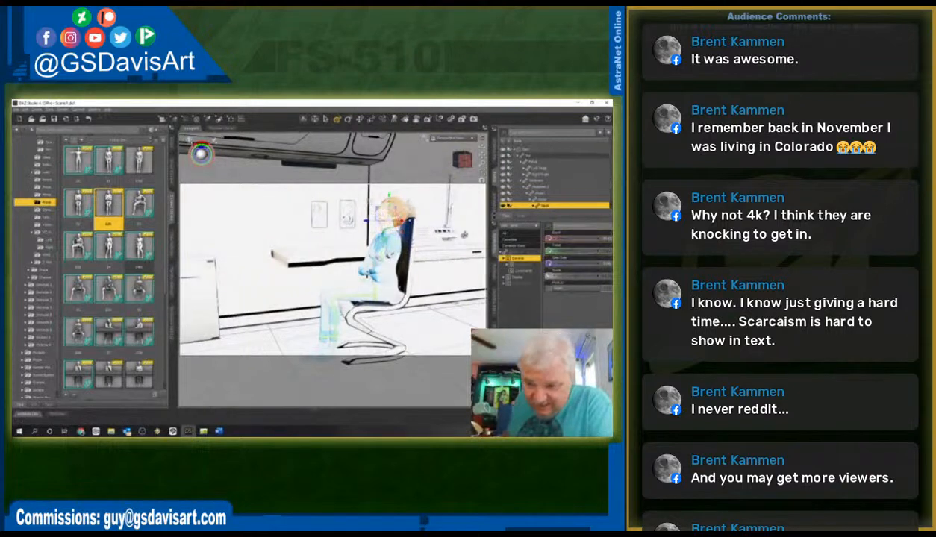
drag(579, 239, 596, 241)
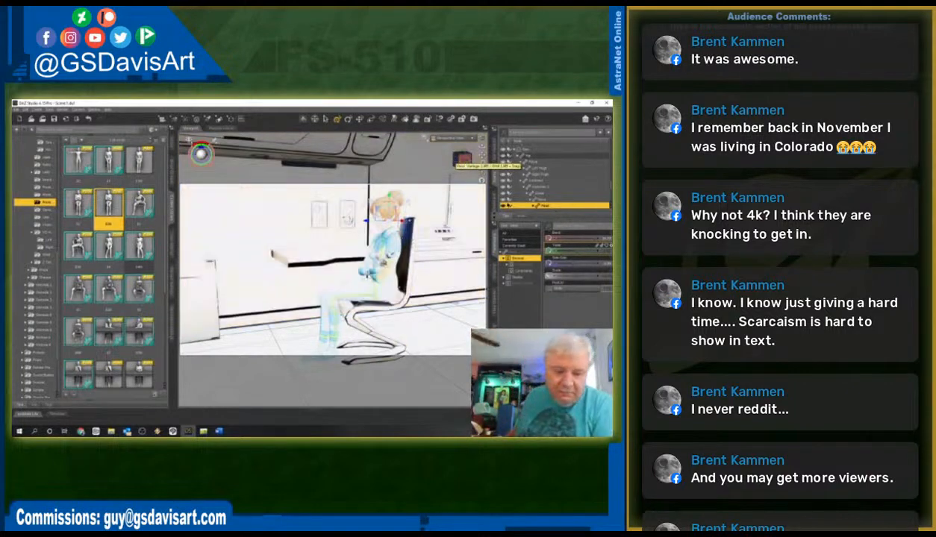
- Adjust the bend and twist of the dark-haired figure's head and neck as she sits on the bed holding the cup
drag(448, 159, 329, 173)
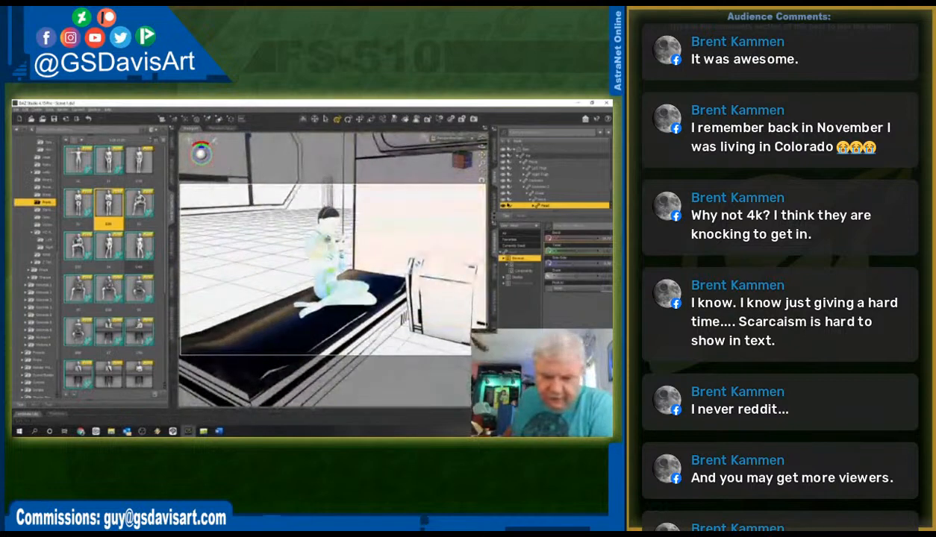
click(321, 228)
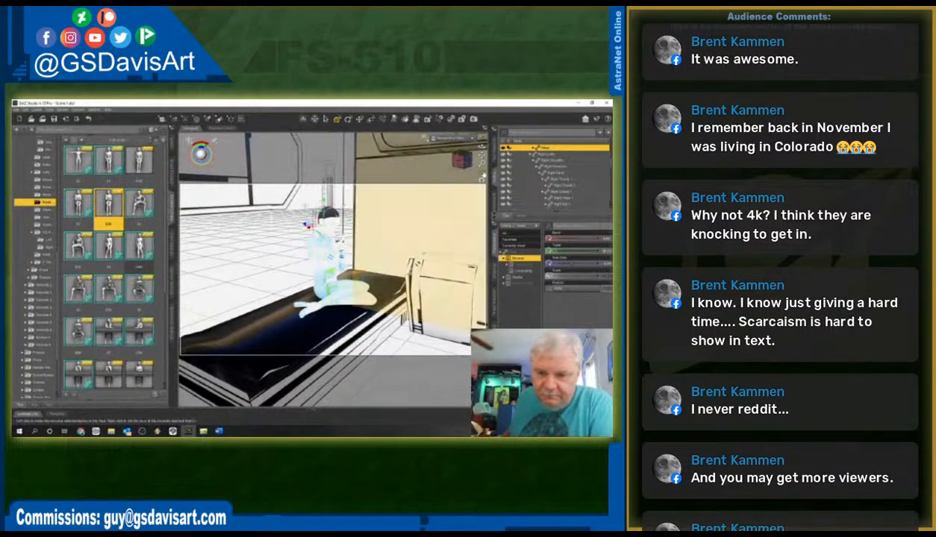
mouse_move(461, 159)
mouse_down()
mouse_move(462, 151)
mouse_move(457, 169)
mouse_move(446, 158)
mouse_up()
scroll(389, 257, down, 8)
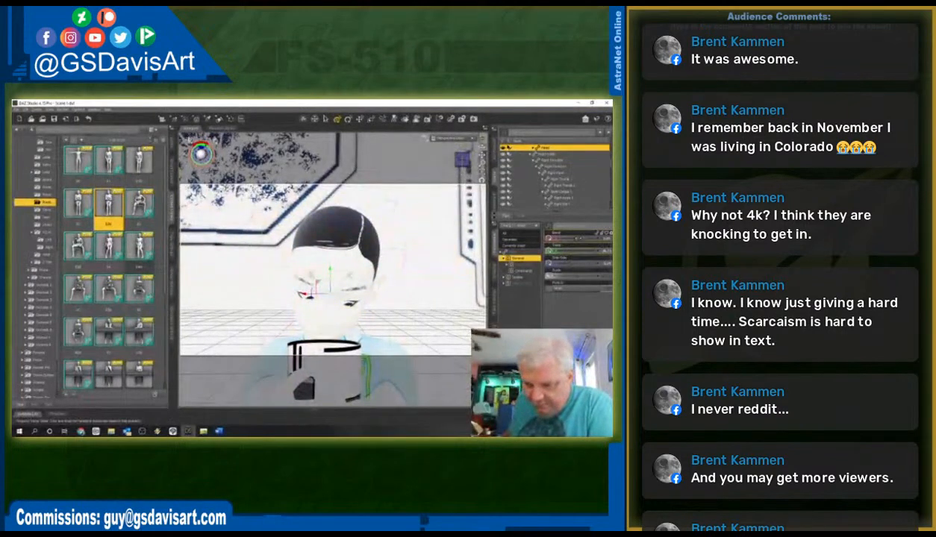
drag(579, 239, 580, 238)
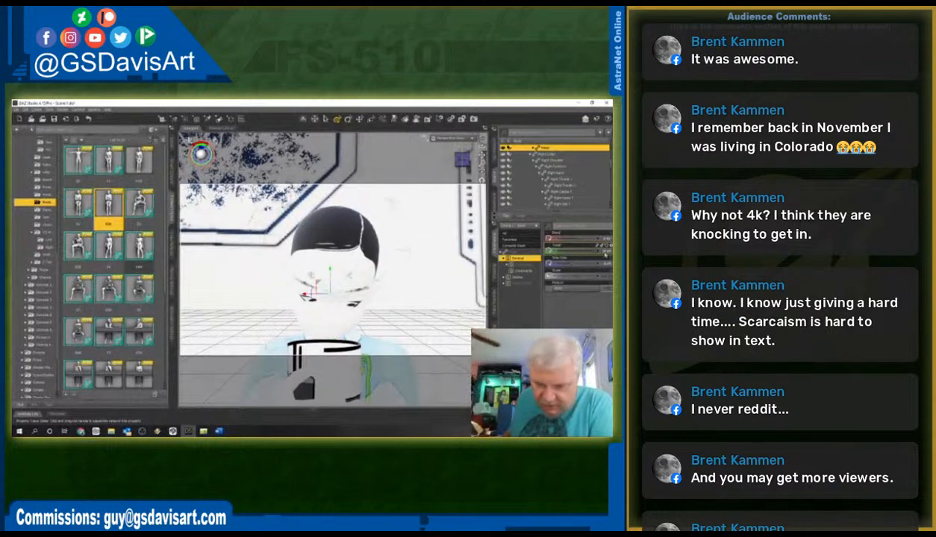
click(329, 333)
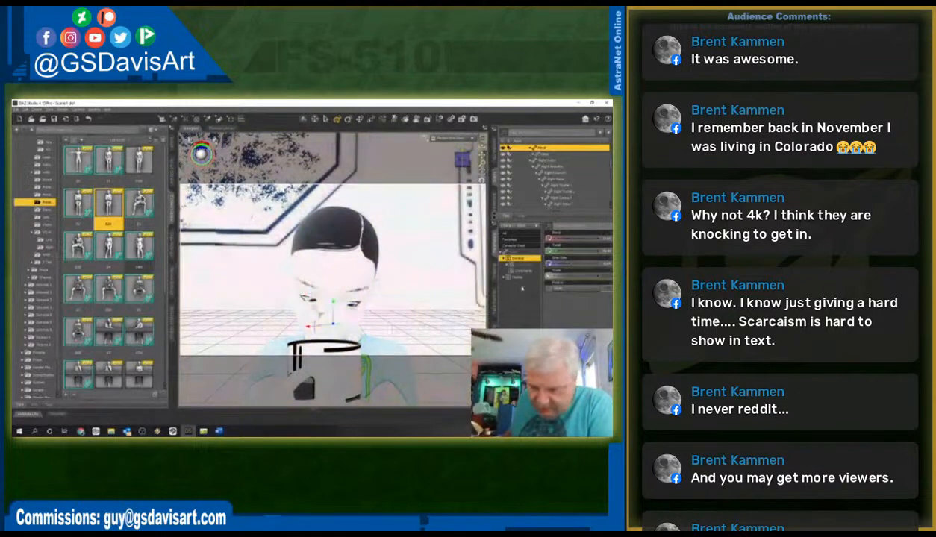
drag(573, 251, 609, 253)
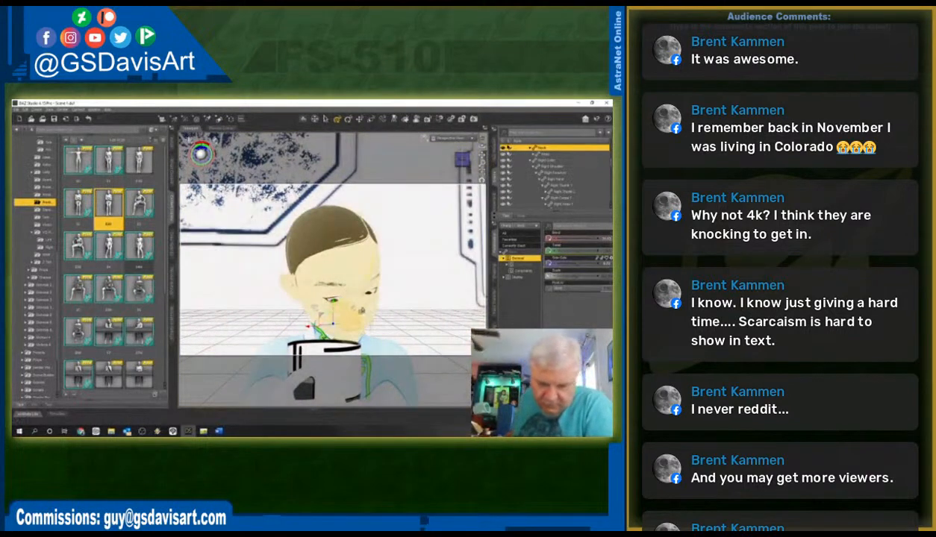
click(330, 287)
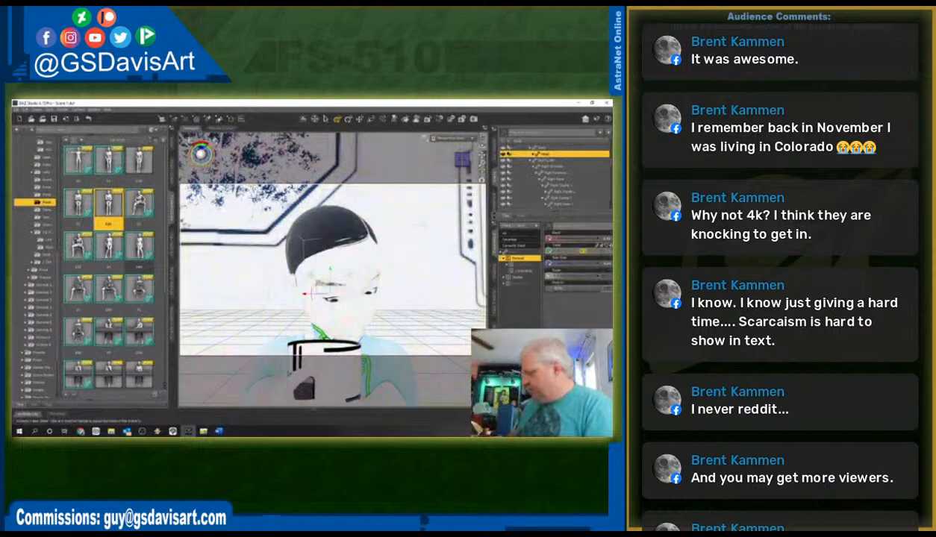
drag(594, 258, 581, 239)
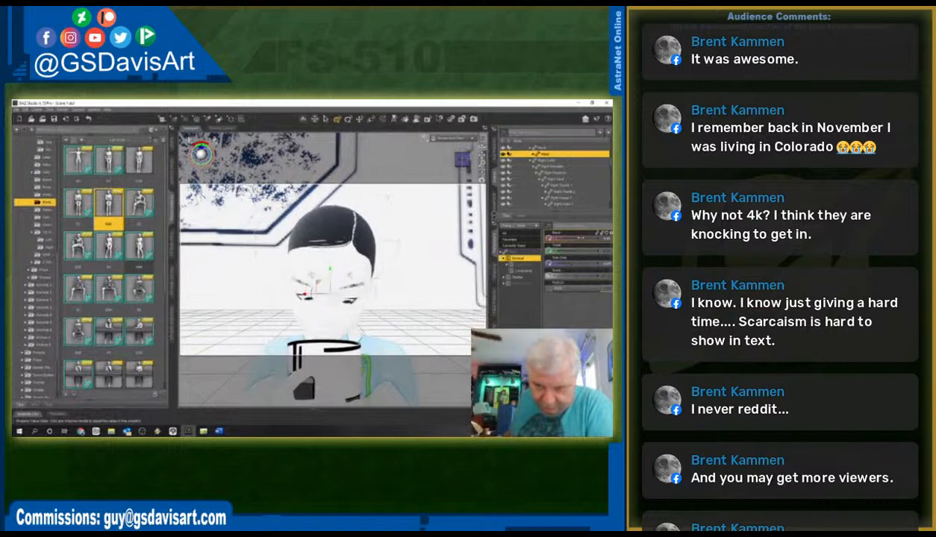
- Select the dark-haired figure's eye target and move it next to the seated blonde figure's face, checking its placement from several angles
drag(456, 158, 459, 160)
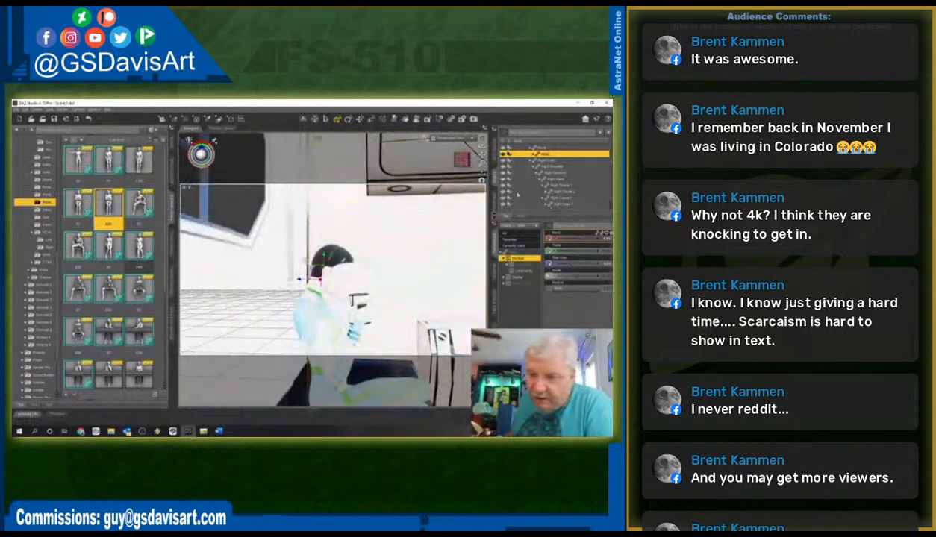
scroll(537, 176, down, 6)
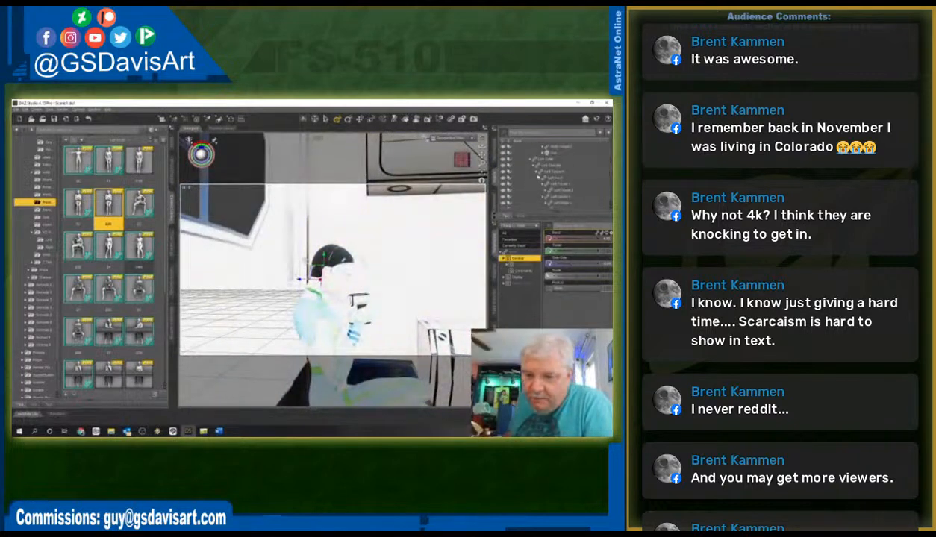
click(531, 182)
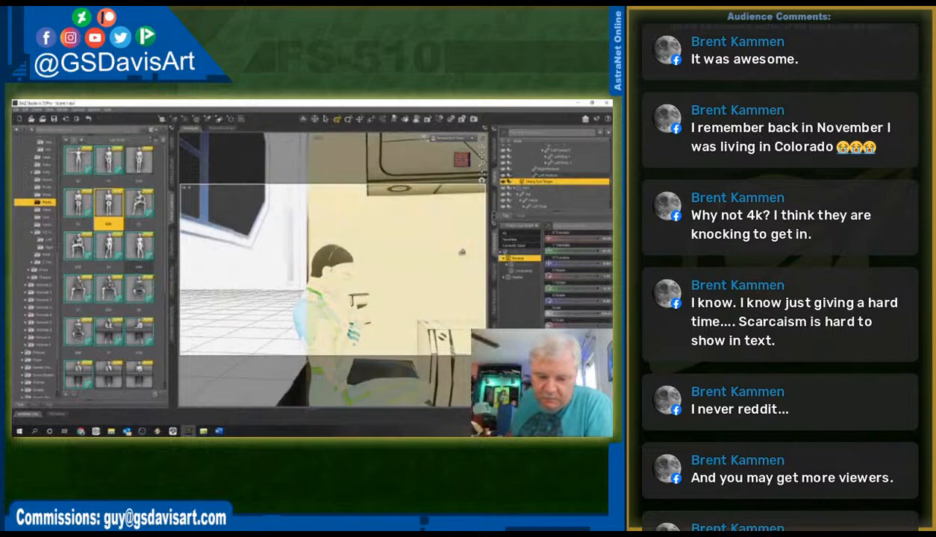
scroll(397, 297, down, 5)
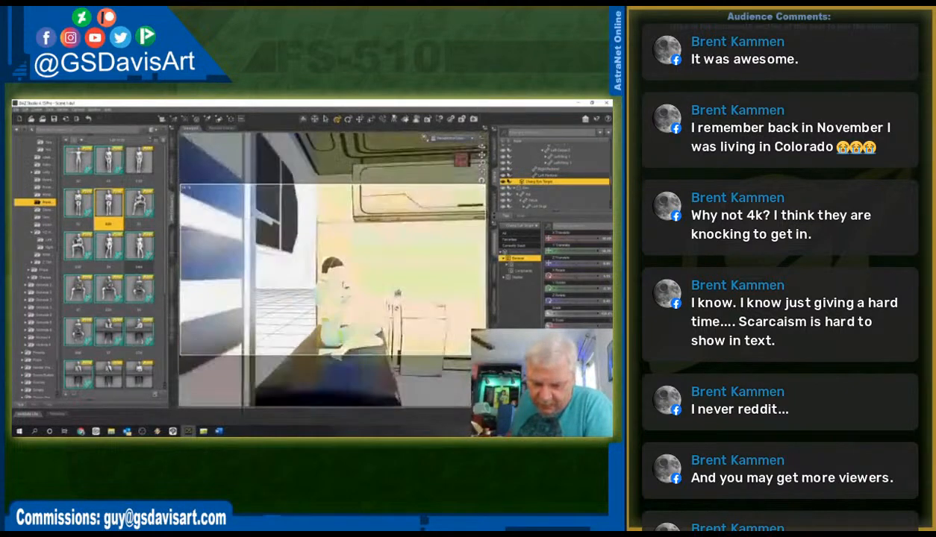
scroll(397, 294, up, 1)
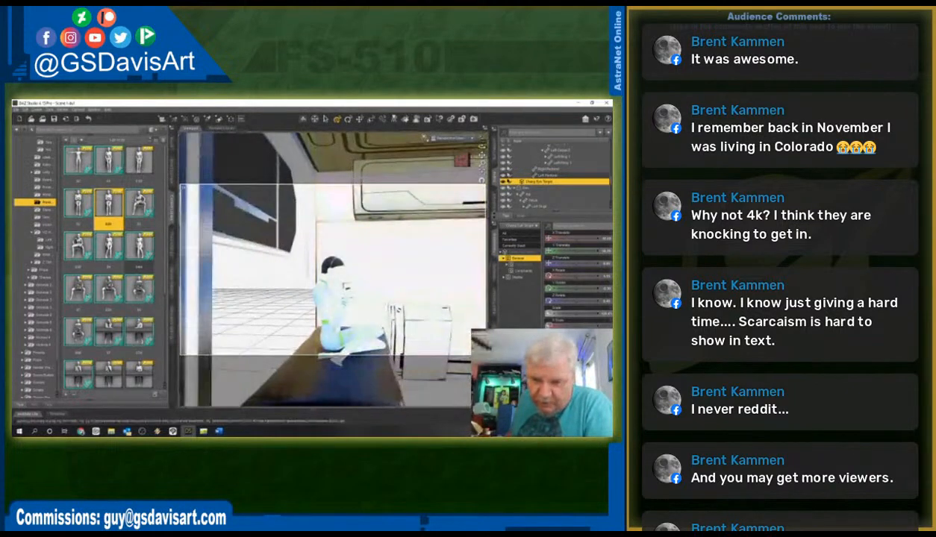
drag(461, 160, 432, 74)
scroll(398, 258, down, 3)
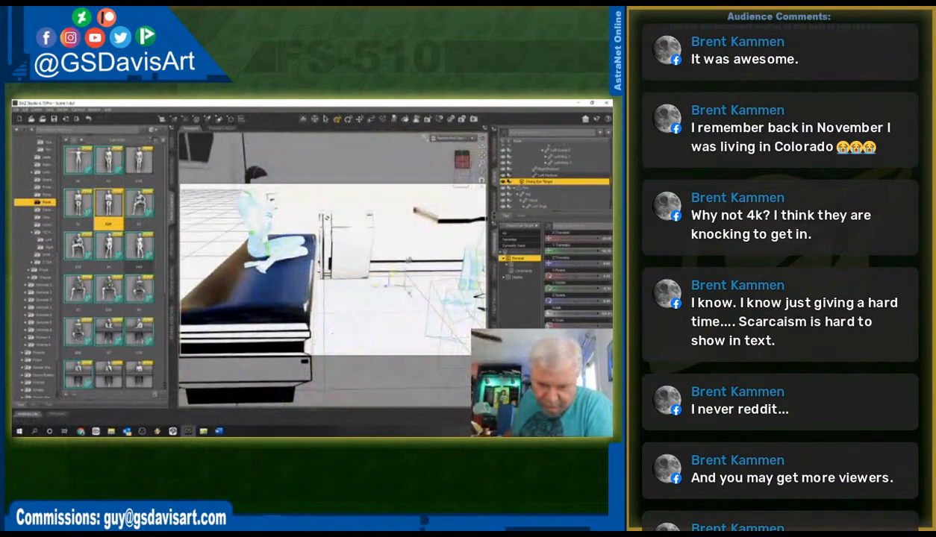
drag(481, 154, 381, 213)
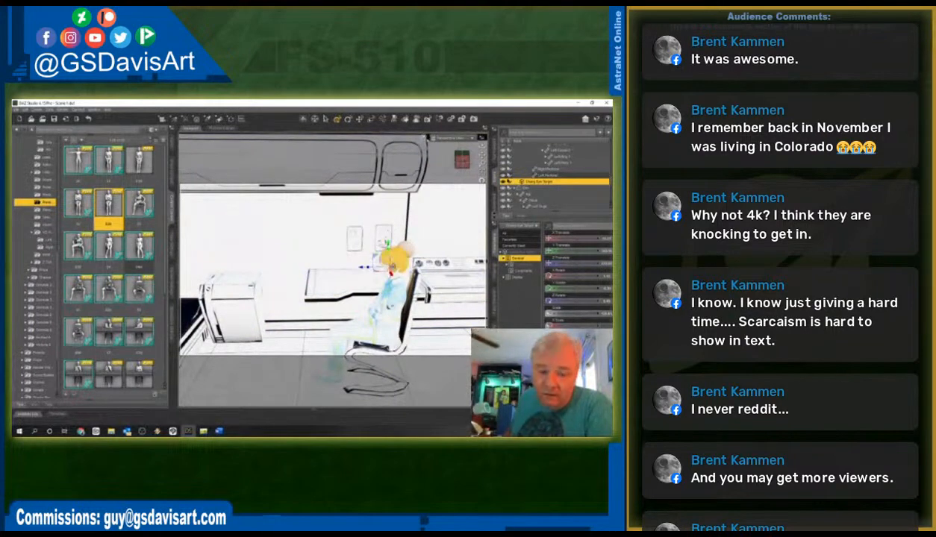
drag(462, 165, 497, 179)
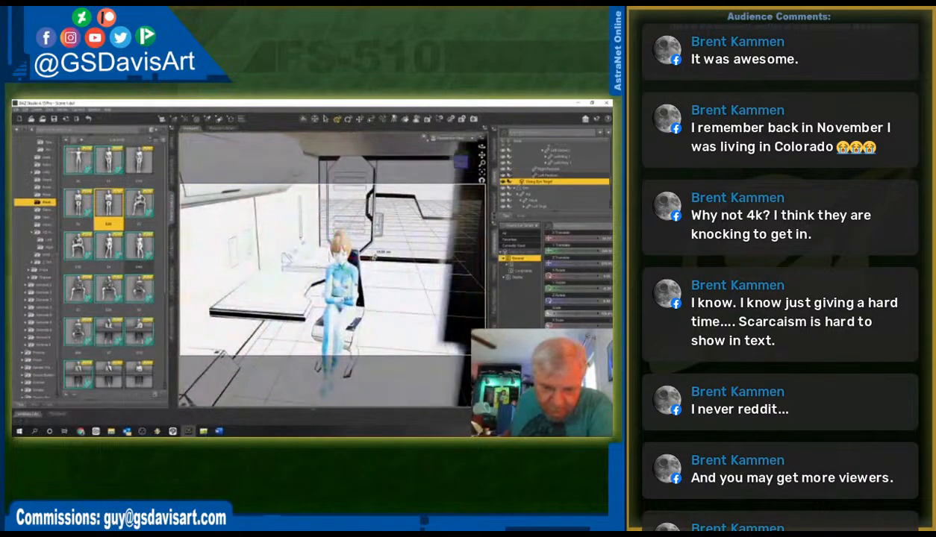
drag(462, 164, 469, 170)
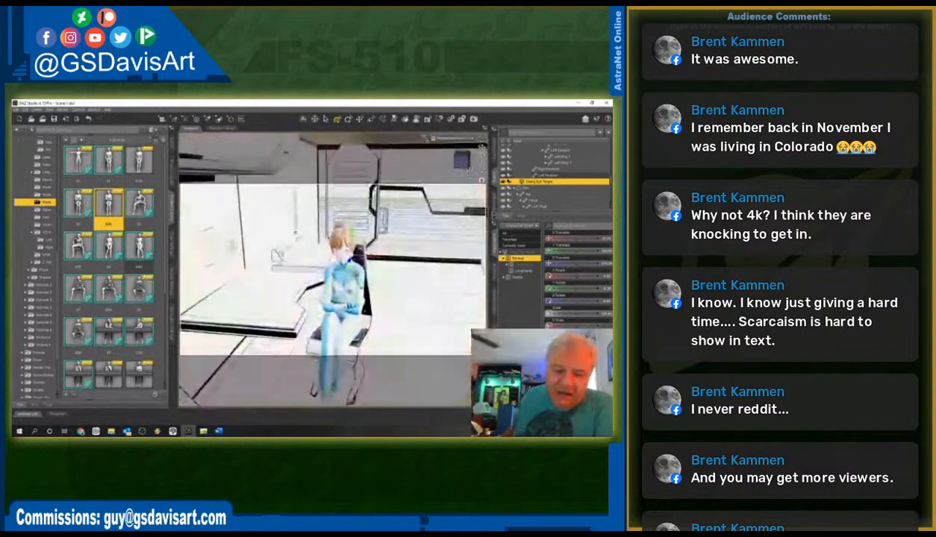
scroll(469, 171, up, 8)
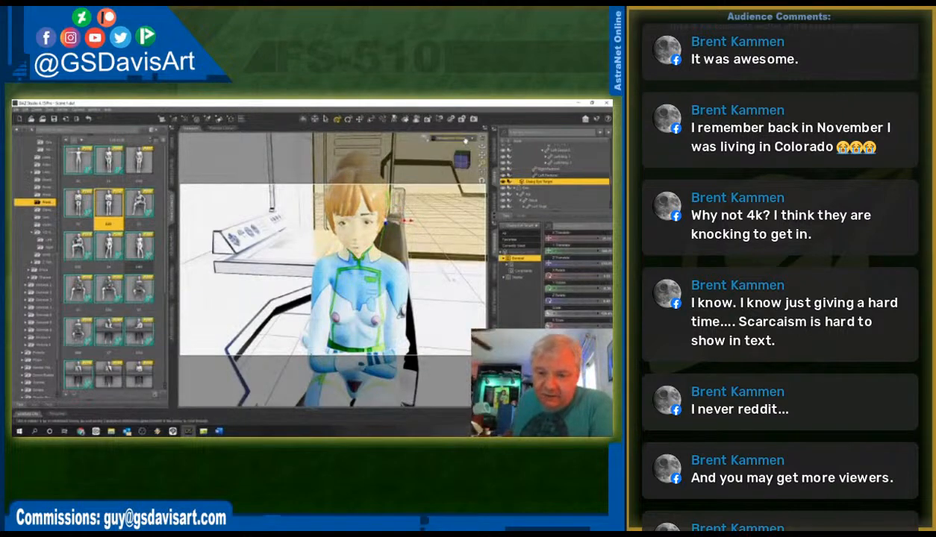
- Switch the viewport to the scene camera, display the render settings, render the two-figure shot and close the render window
click(452, 138)
click(457, 190)
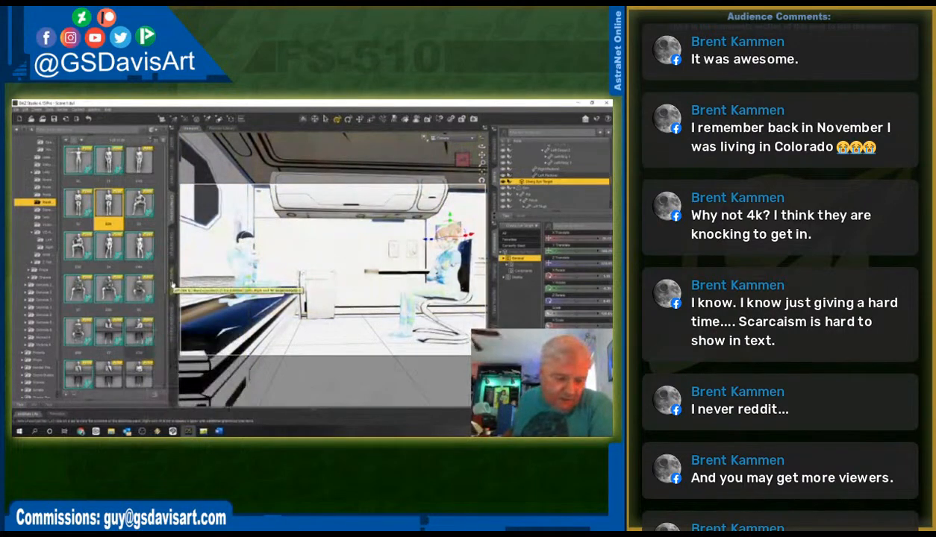
click(161, 119)
click(162, 129)
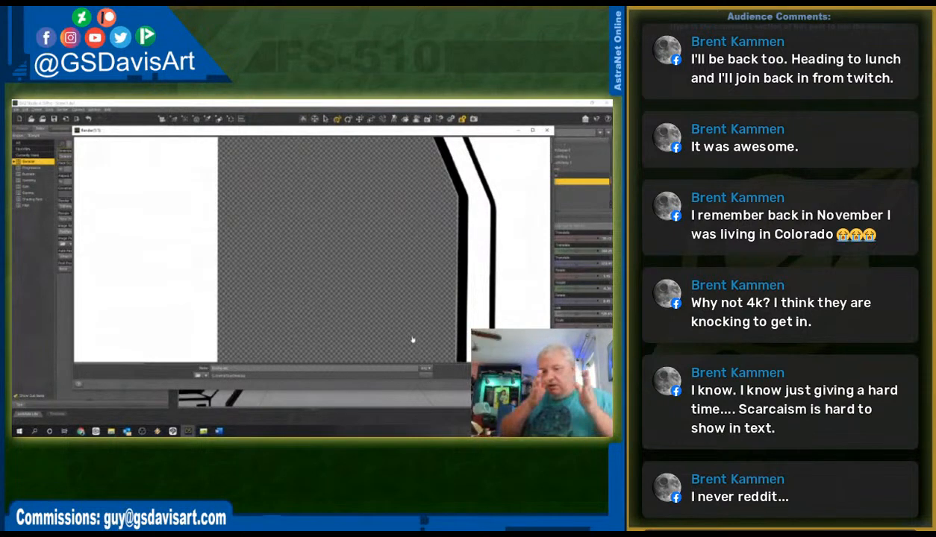
key(Escape)
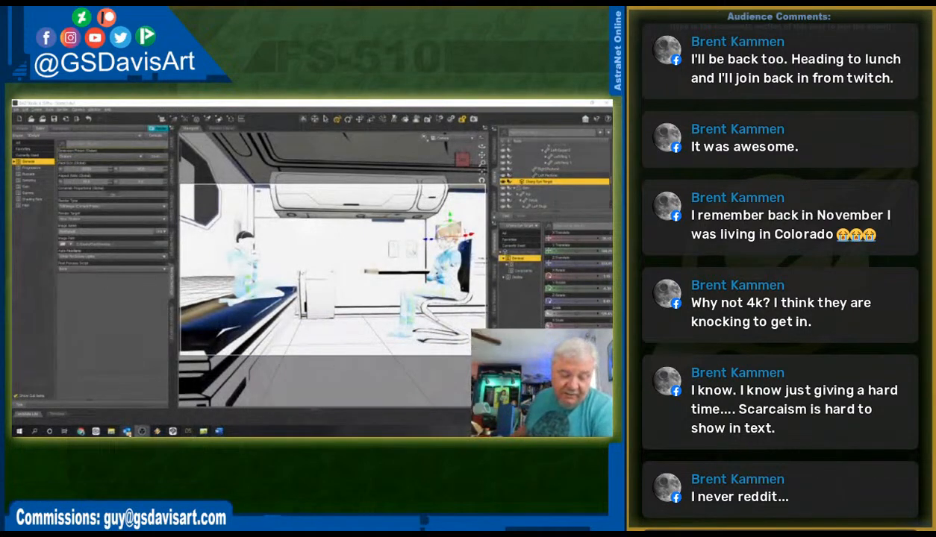
- Switch to Clip Studio Paint and select the frame folder of the blank slanted panel on the comic page
mouse_move(95, 433)
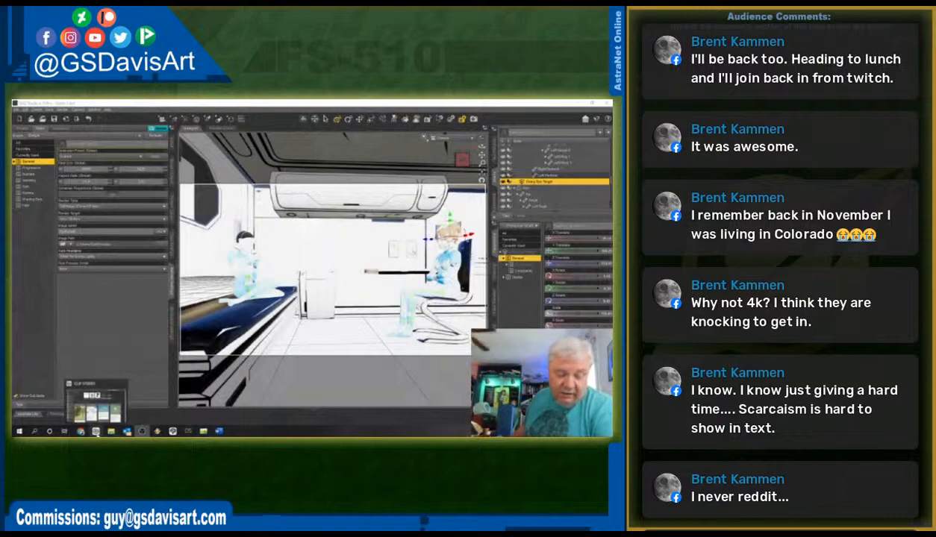
click(172, 431)
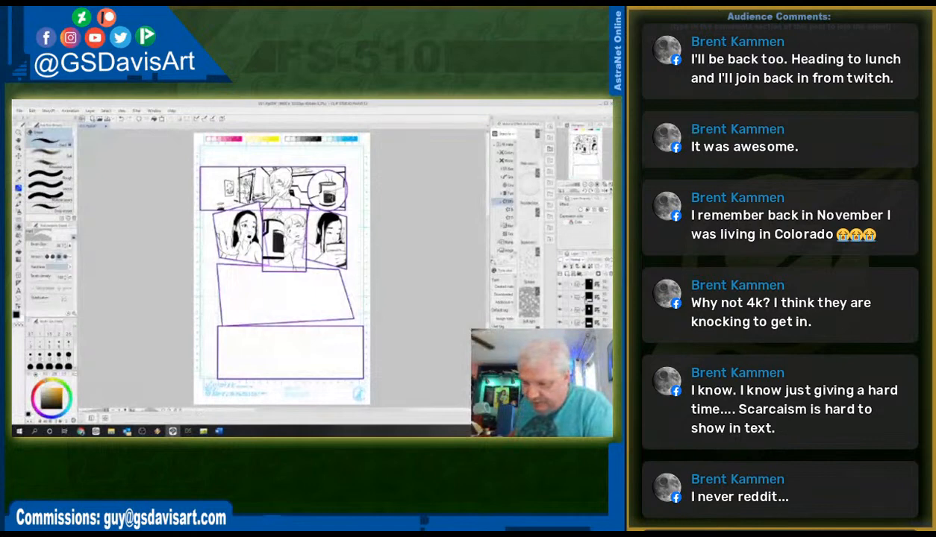
click(599, 298)
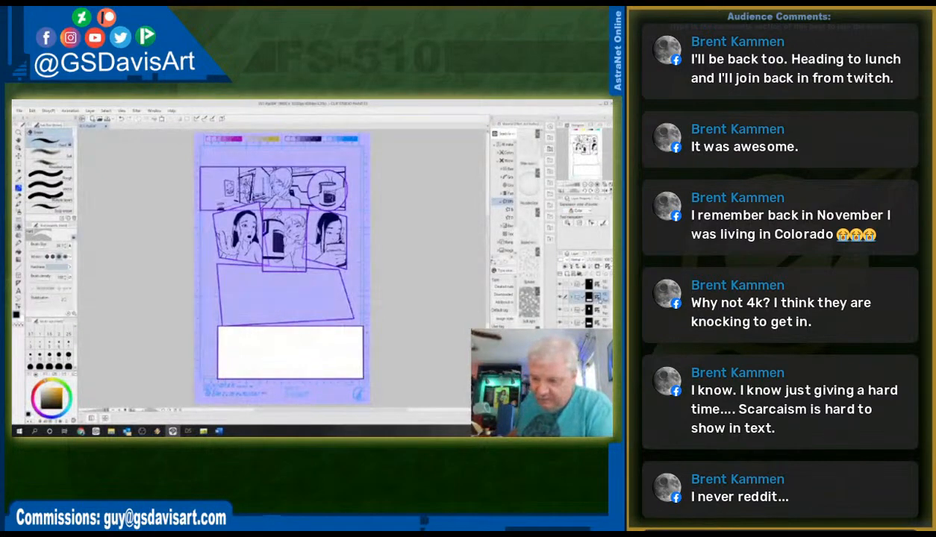
click(589, 287)
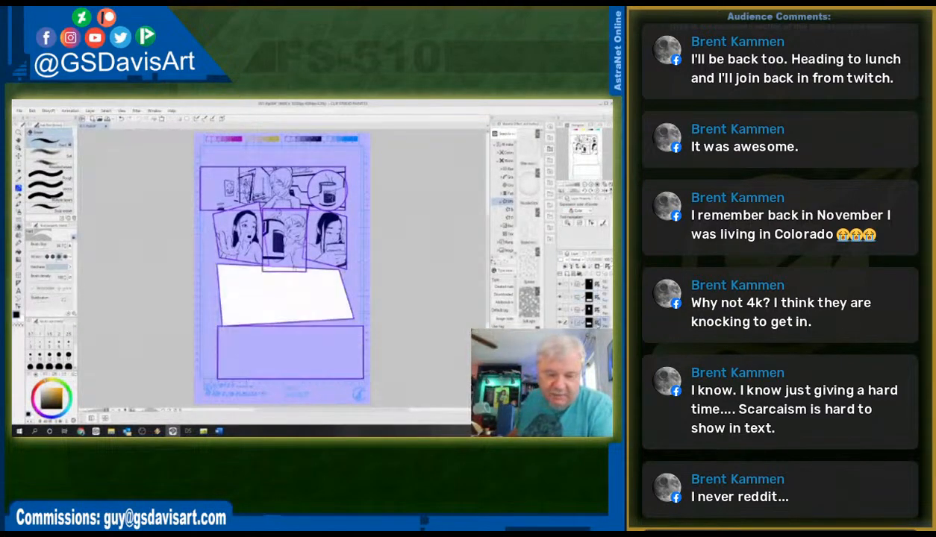
click(590, 297)
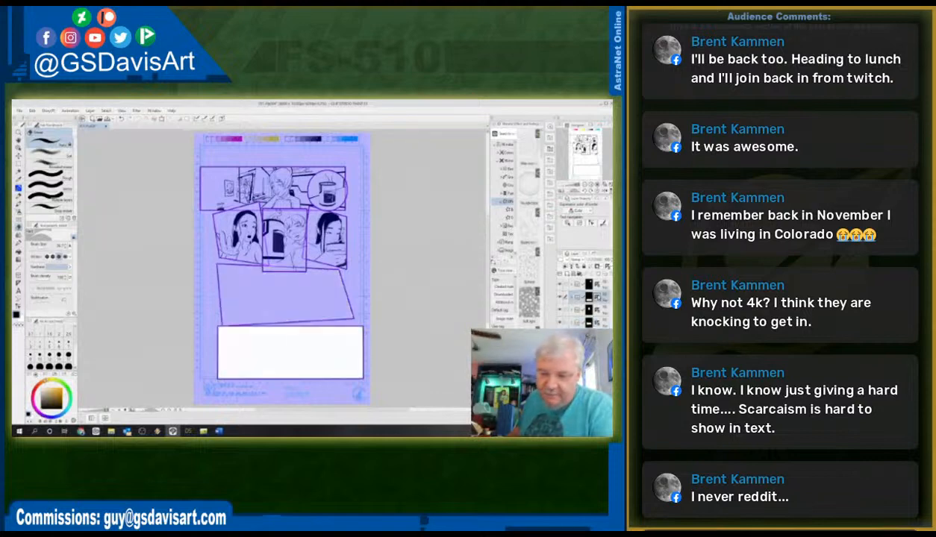
click(589, 287)
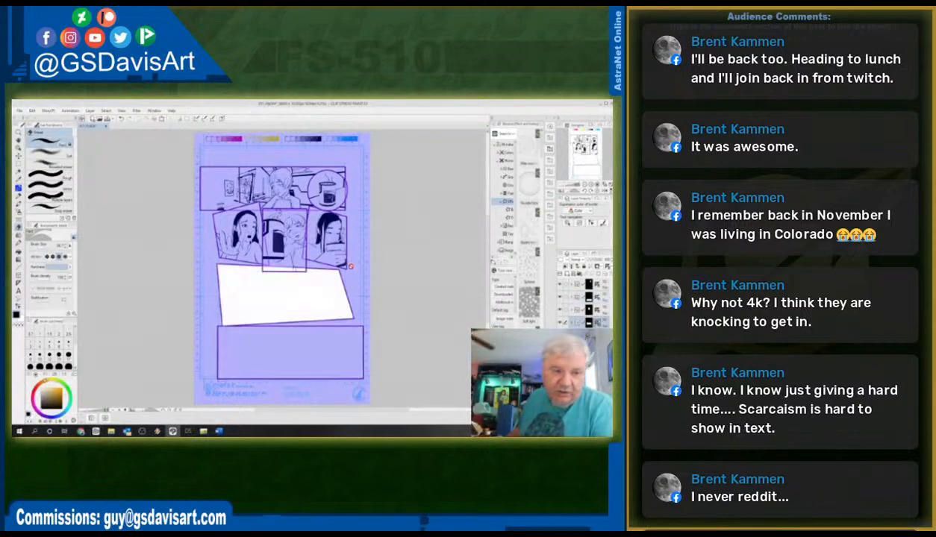
- Open the rendered room image with both figures and copy the whole picture
click(21, 110)
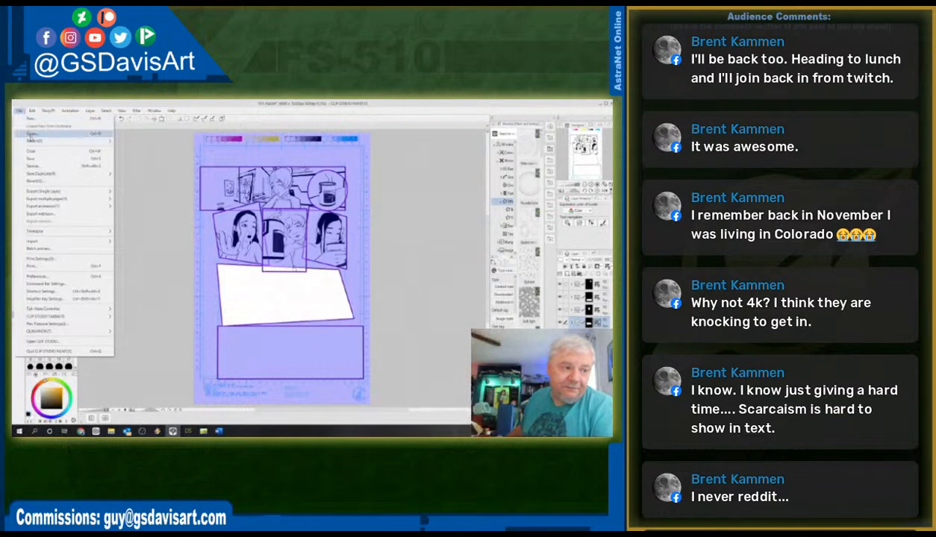
click(31, 134)
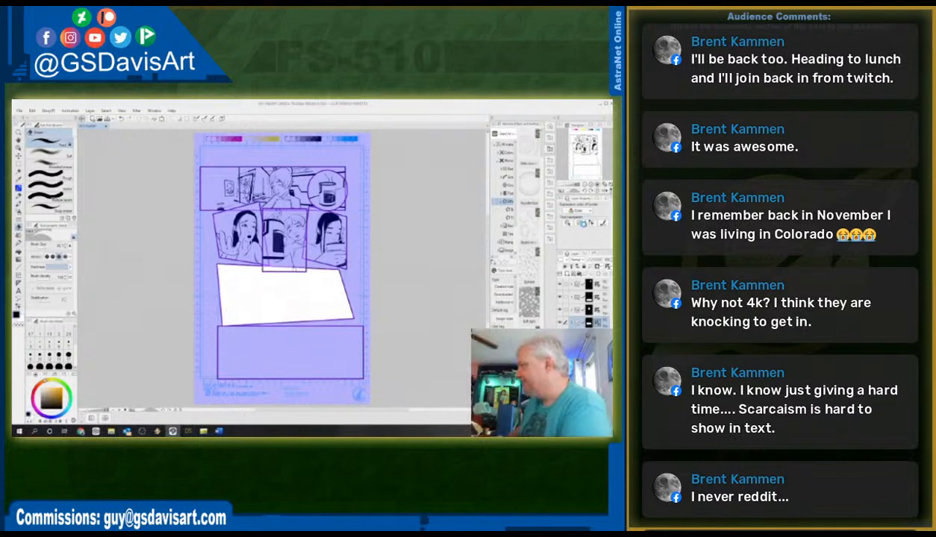
key(ctrl+Tab)
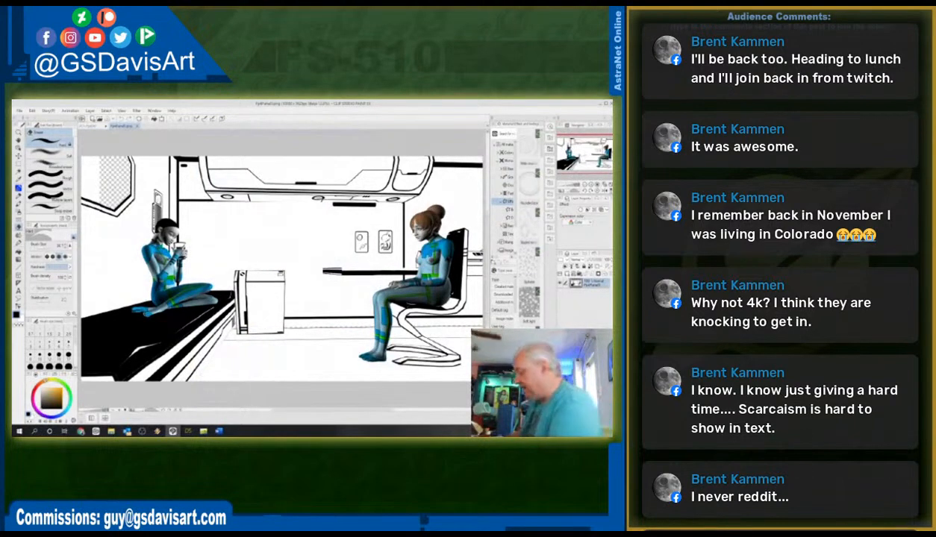
key(ctrl+a)
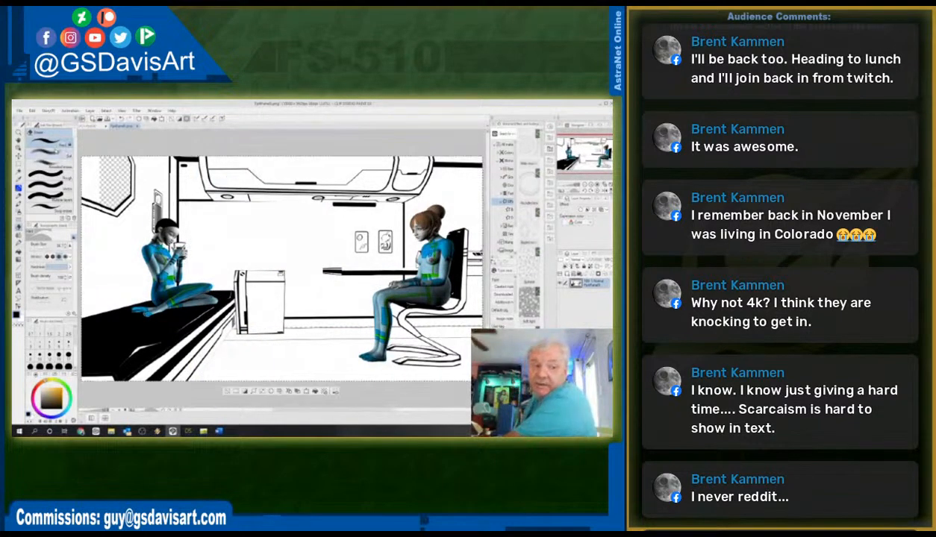
- Return to the comic page and paste the copied room picture into the blank slanted panel's frame folder
click(91, 127)
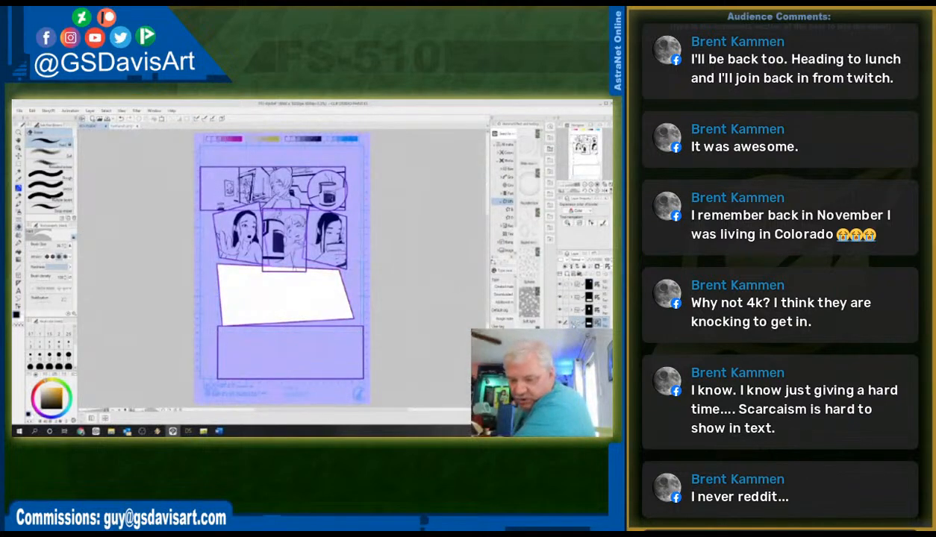
click(590, 336)
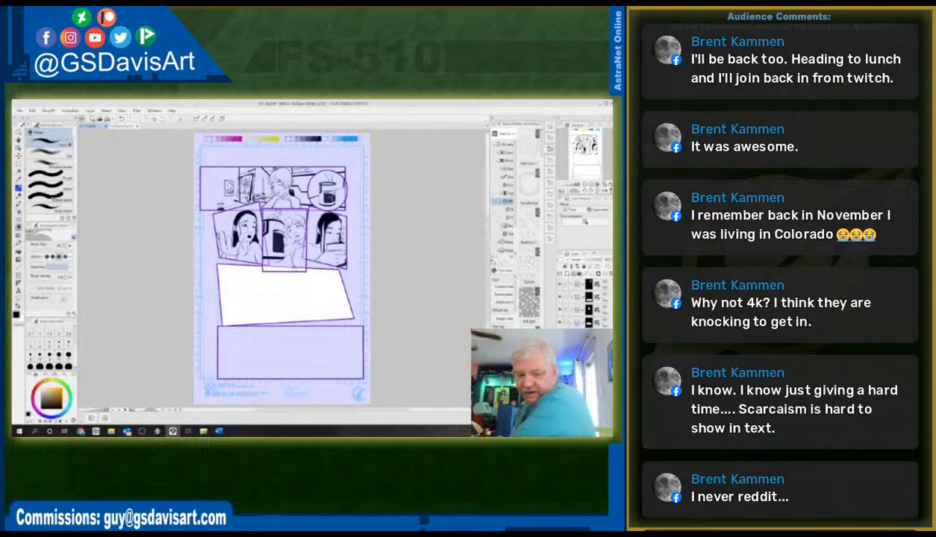
key(ctrl+v)
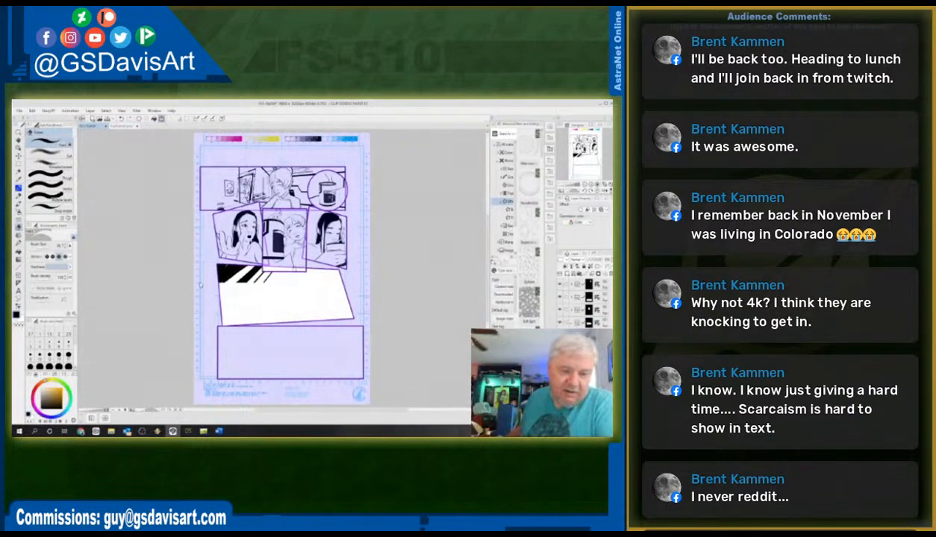
- Scale down the pasted room picture and position it so both seated figures fit inside the slanted panel
key(ctrl+t)
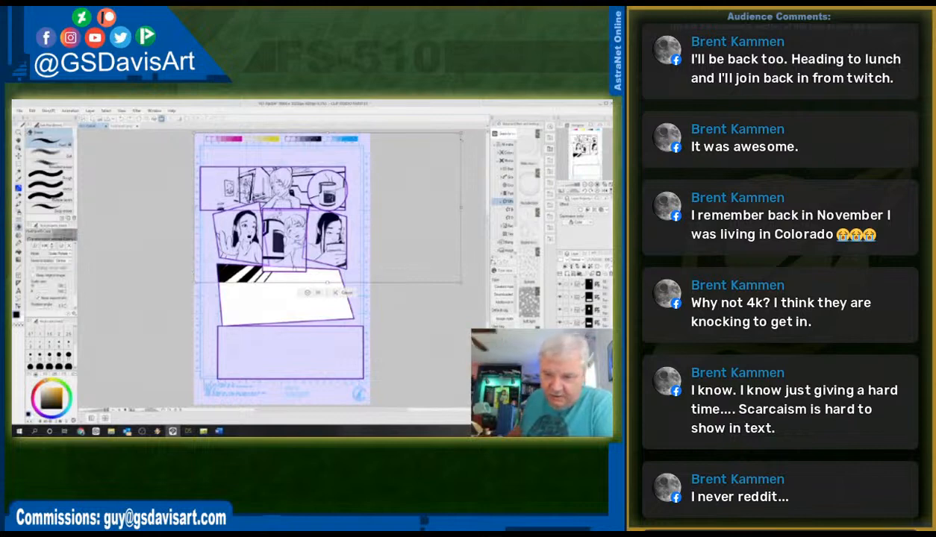
drag(462, 133, 346, 198)
drag(281, 268, 243, 333)
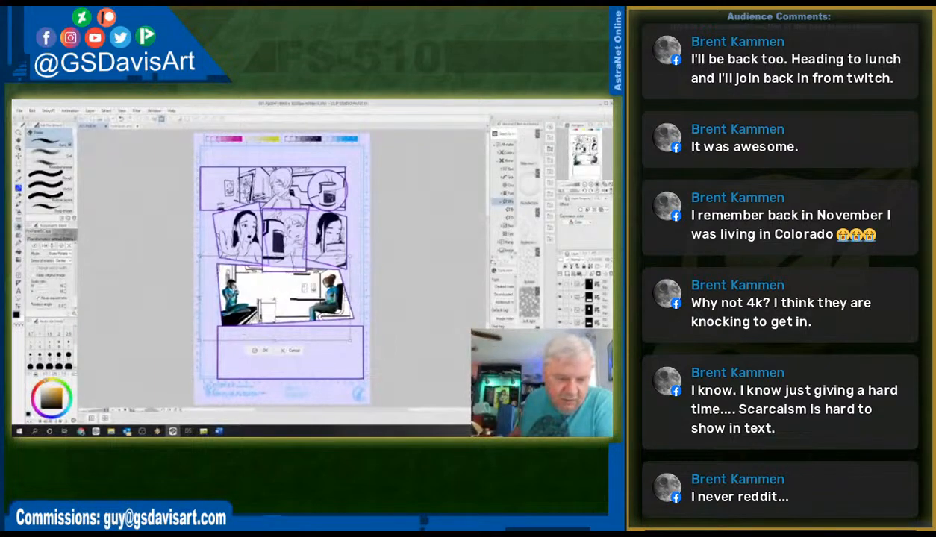
drag(264, 269, 265, 269)
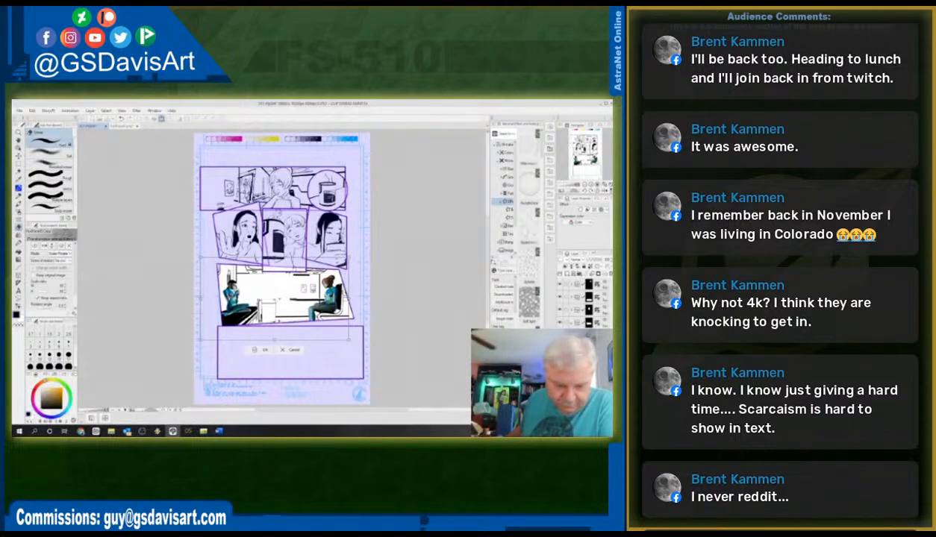
drag(277, 298, 278, 299)
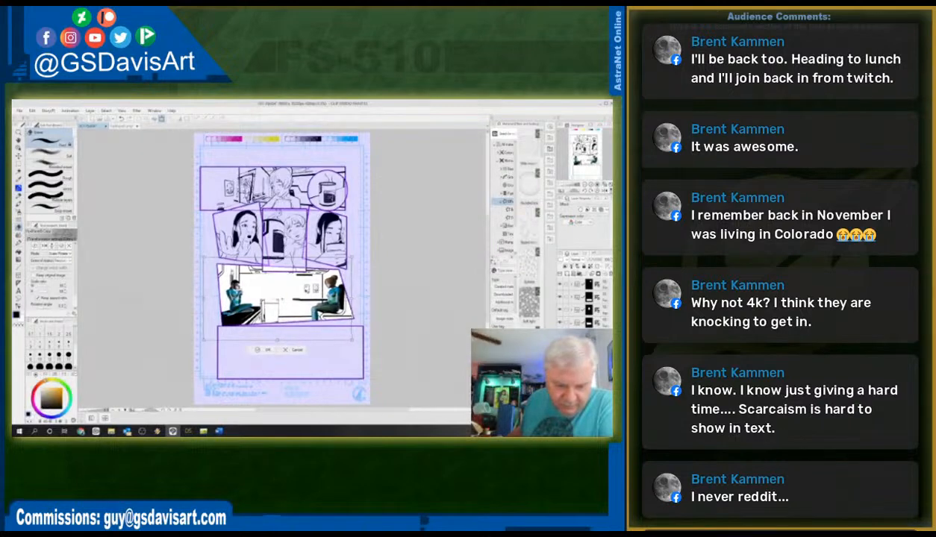
click(263, 348)
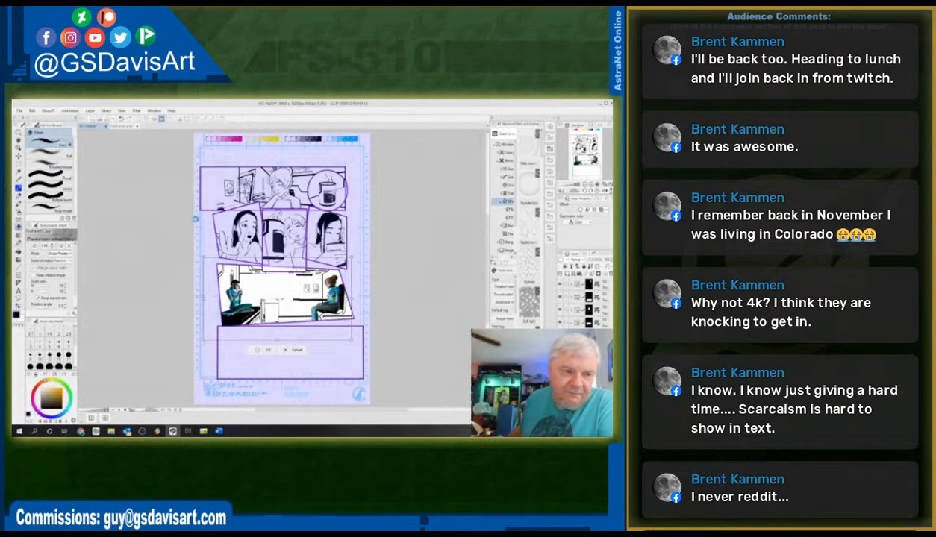
- Close the render already placed, then open the second two-figure room render and copy the whole picture
click(130, 126)
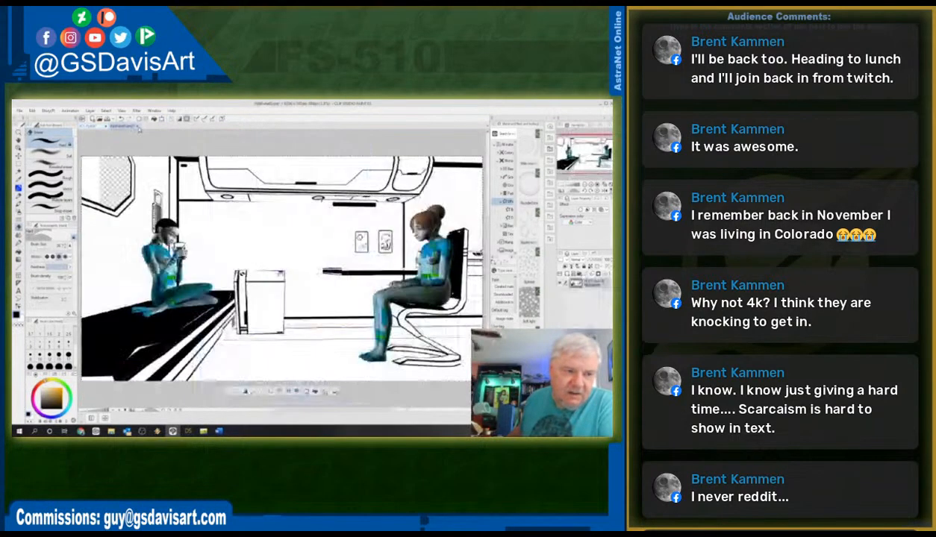
key(ctrl+w)
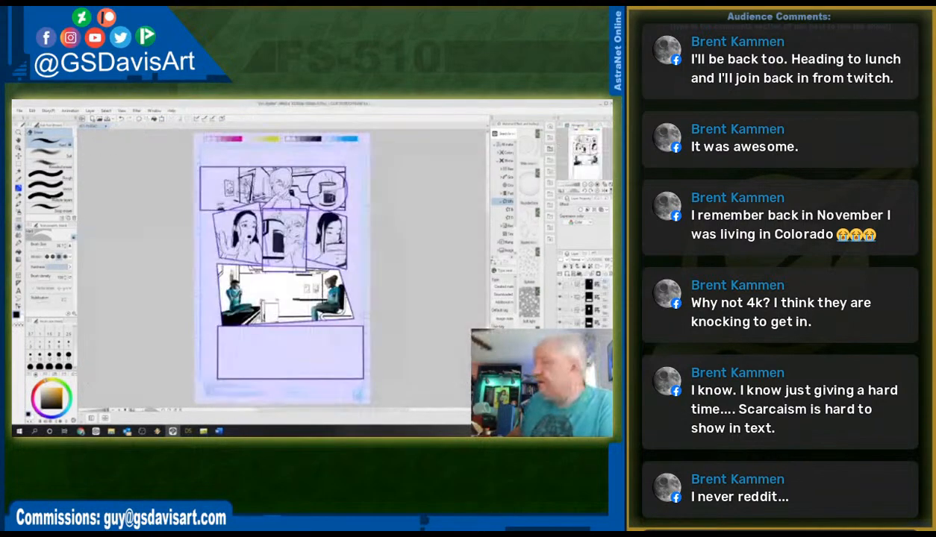
click(21, 113)
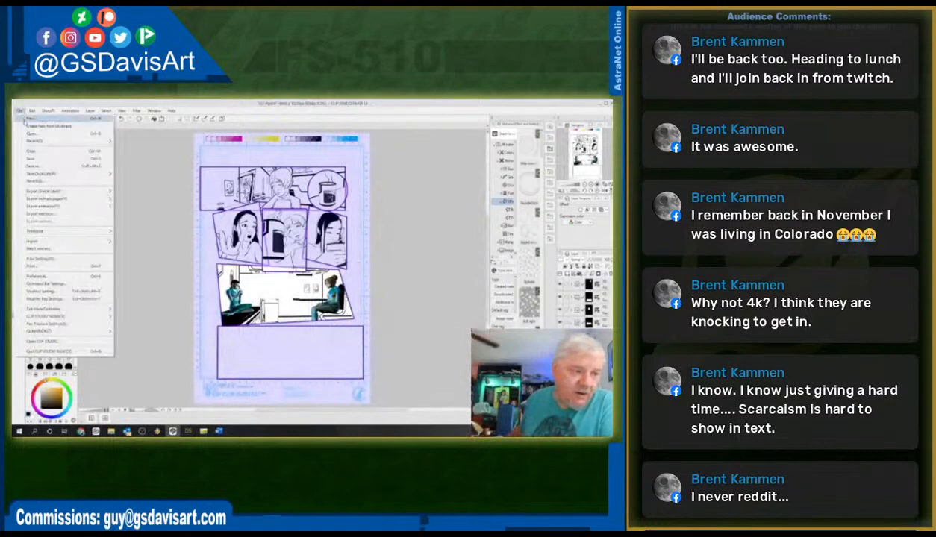
click(32, 133)
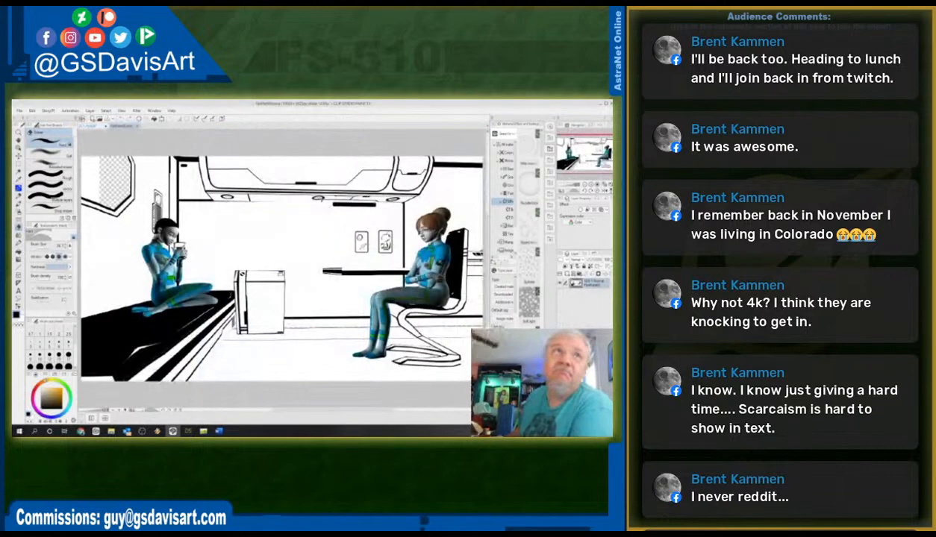
key(ctrl+a)
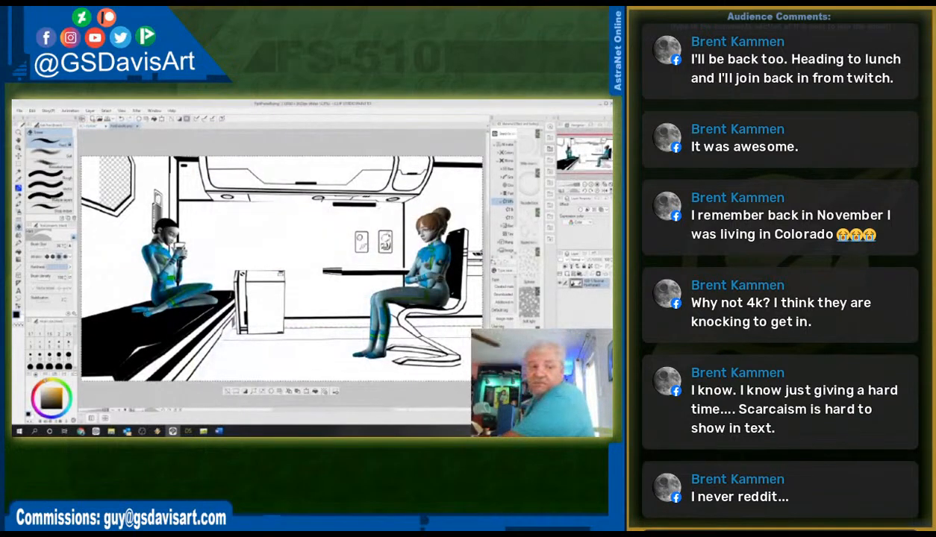
- Return to the comic page and paste the second render into the frame folder of the blank rectangular panel below the slanted one
click(91, 126)
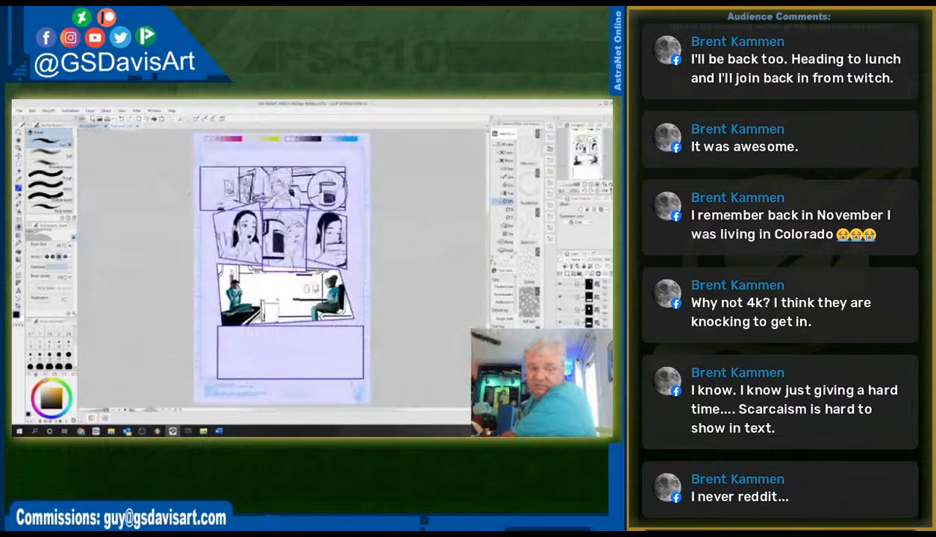
key(ctrl+v)
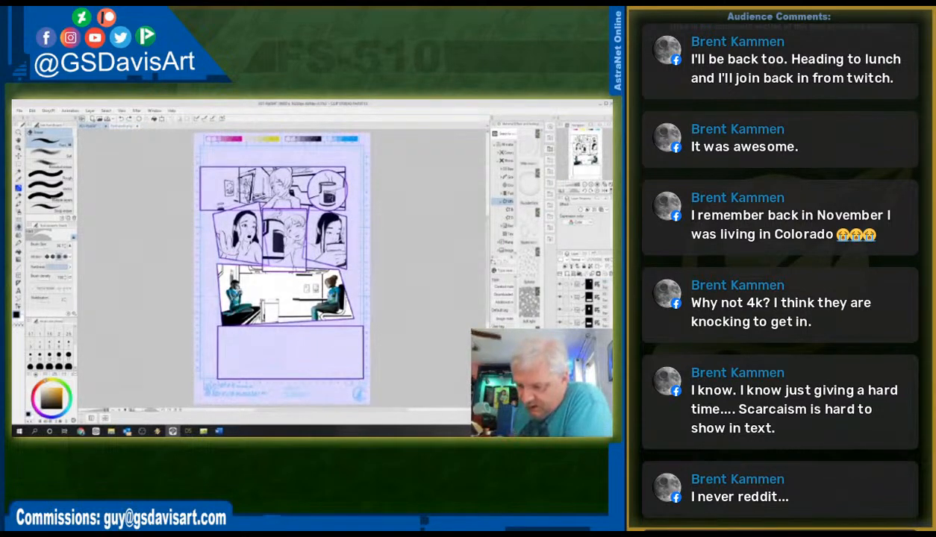
click(573, 324)
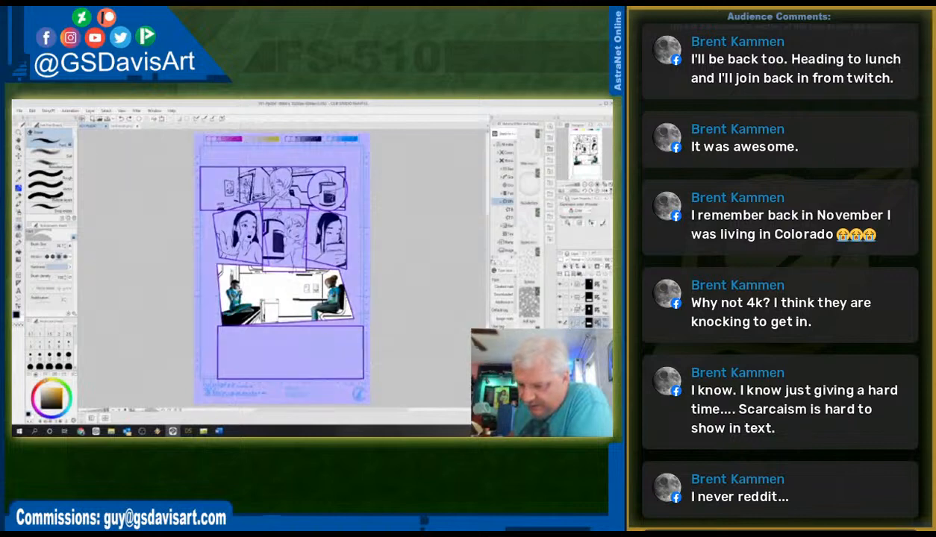
click(571, 297)
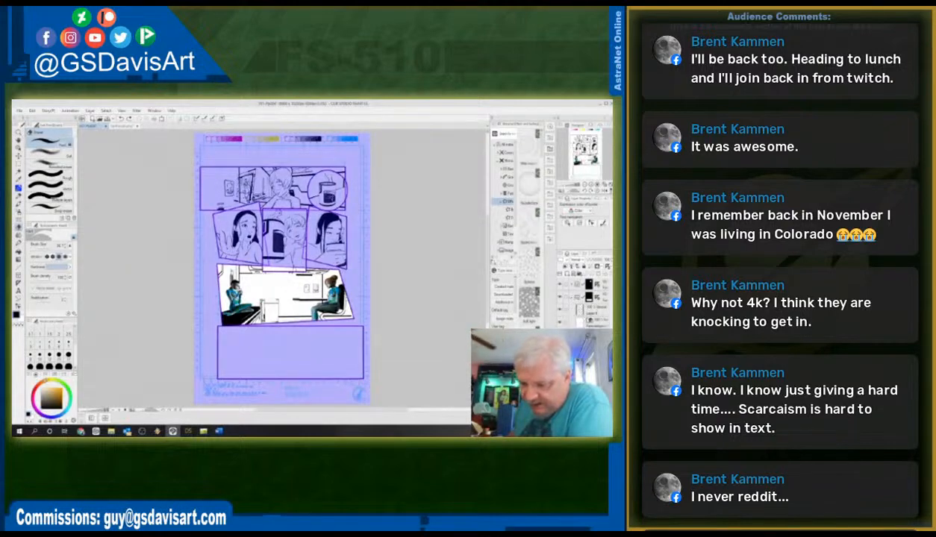
click(575, 315)
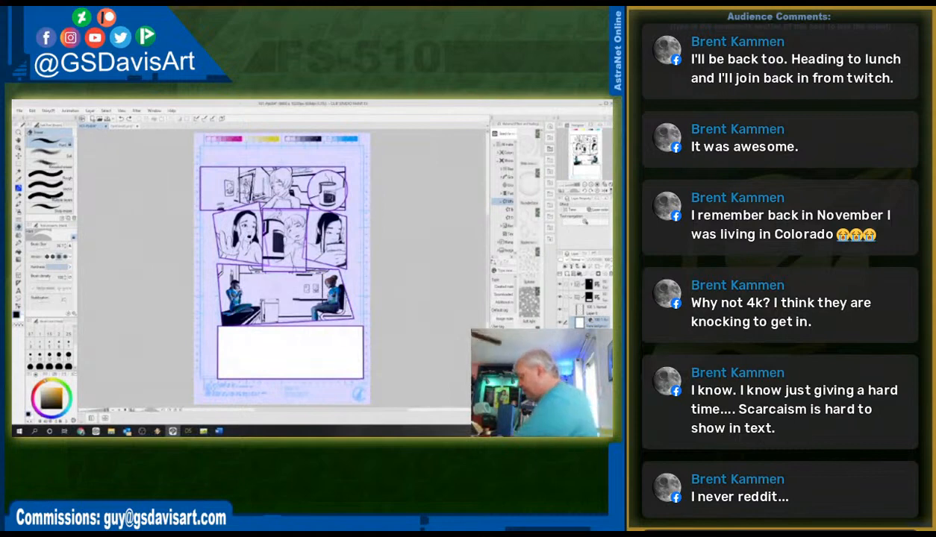
click(590, 323)
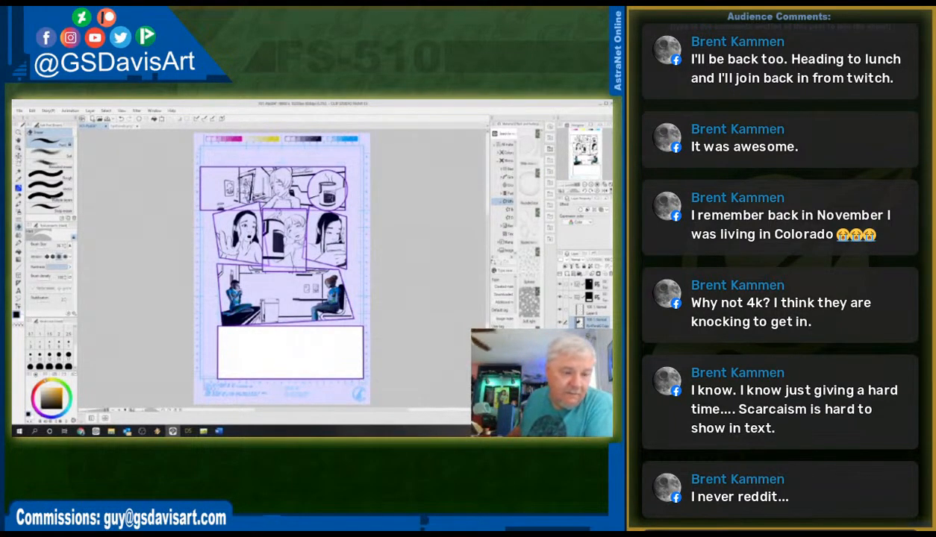
- Move the pasted render into the lowest panel and scale it down so both figures fit the frame
click(19, 156)
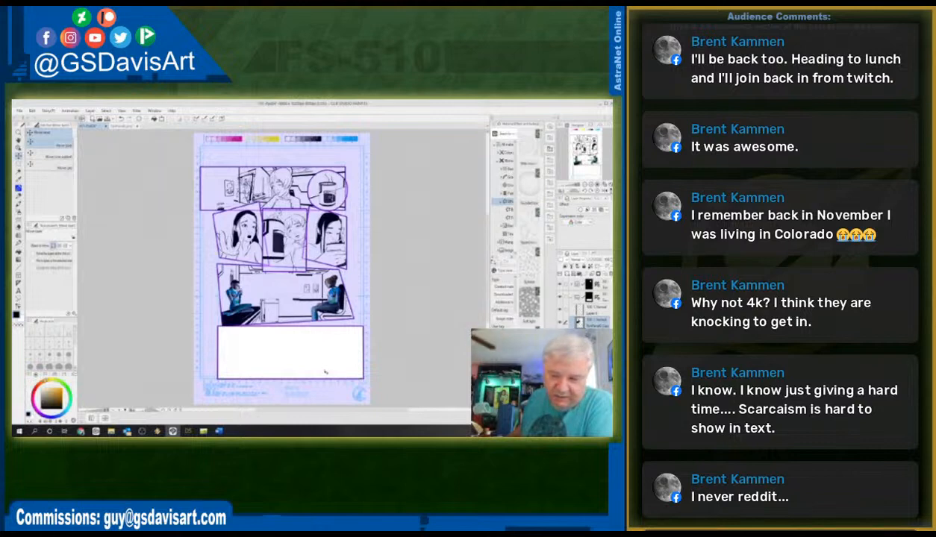
drag(308, 342, 285, 365)
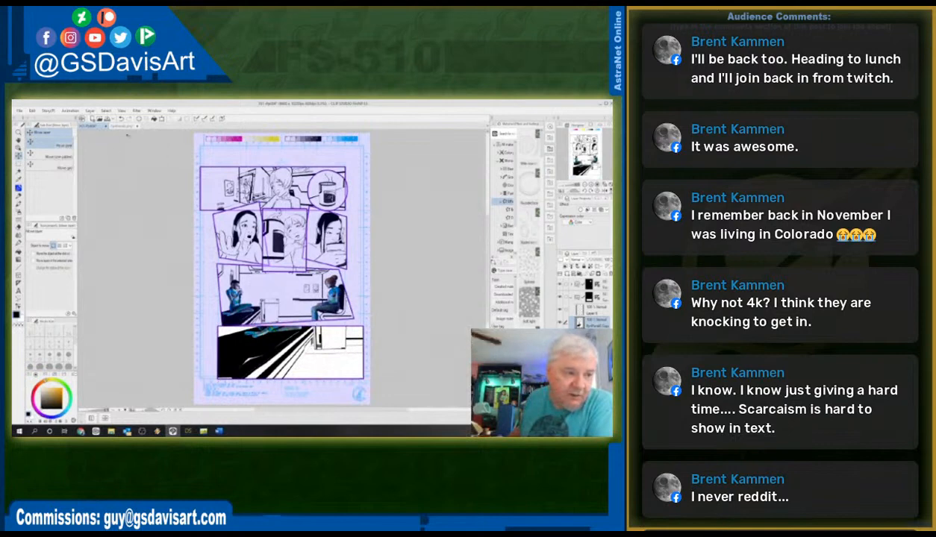
key(ctrl+t)
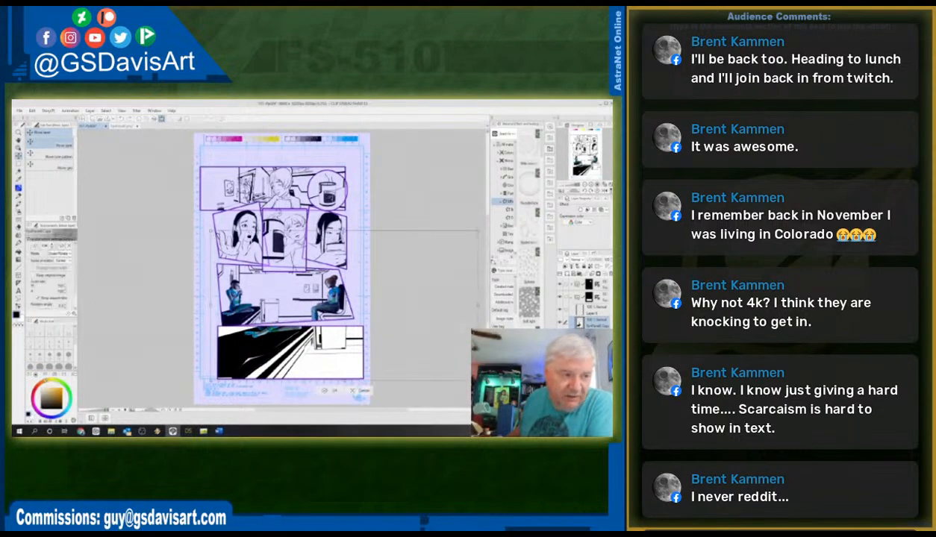
drag(210, 231, 334, 300)
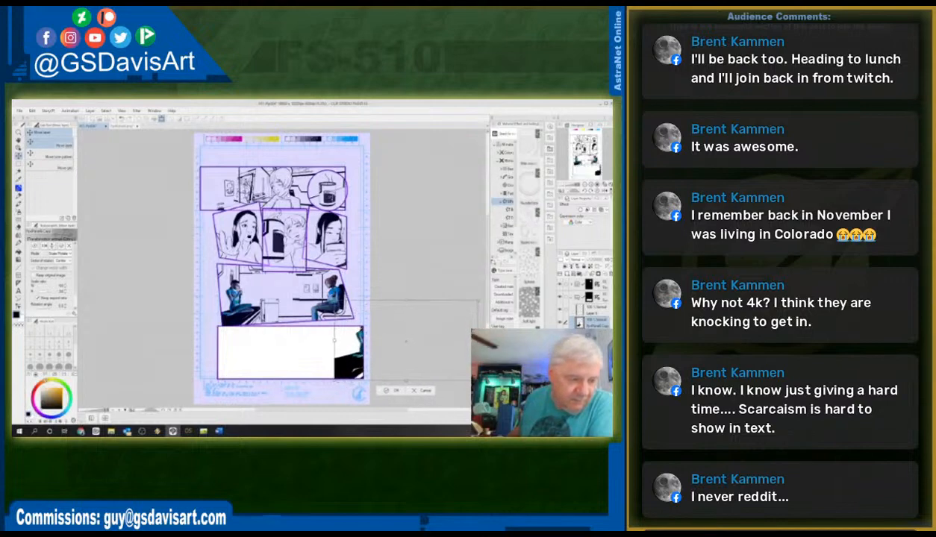
click(65, 287)
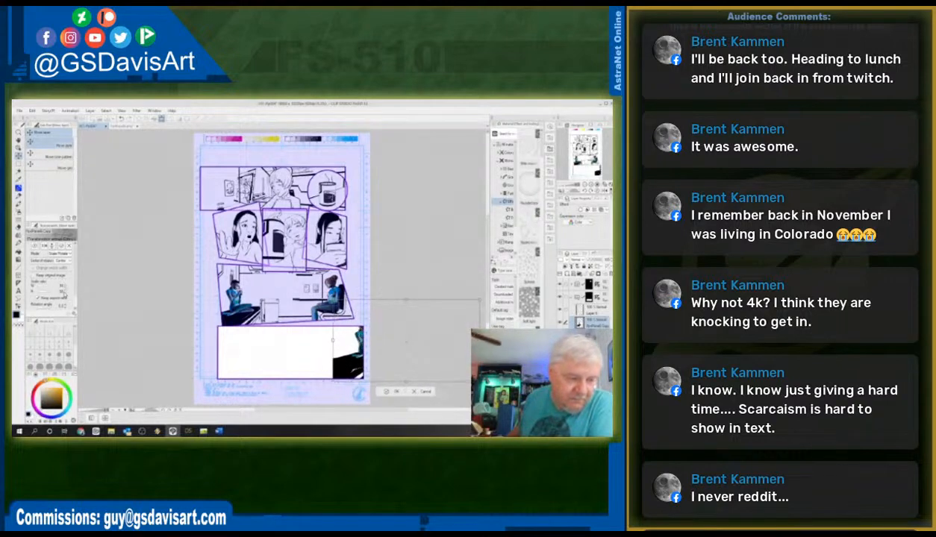
drag(343, 358, 227, 367)
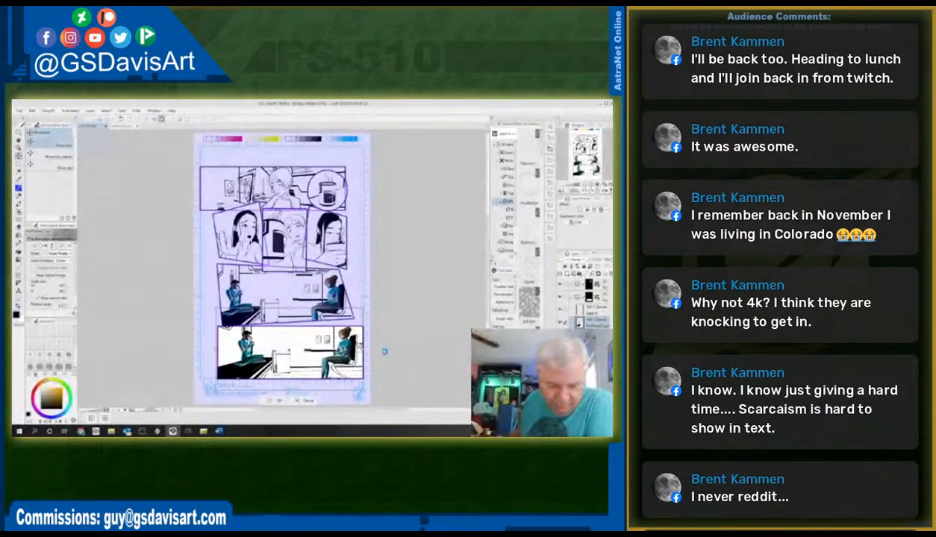
key(Return)
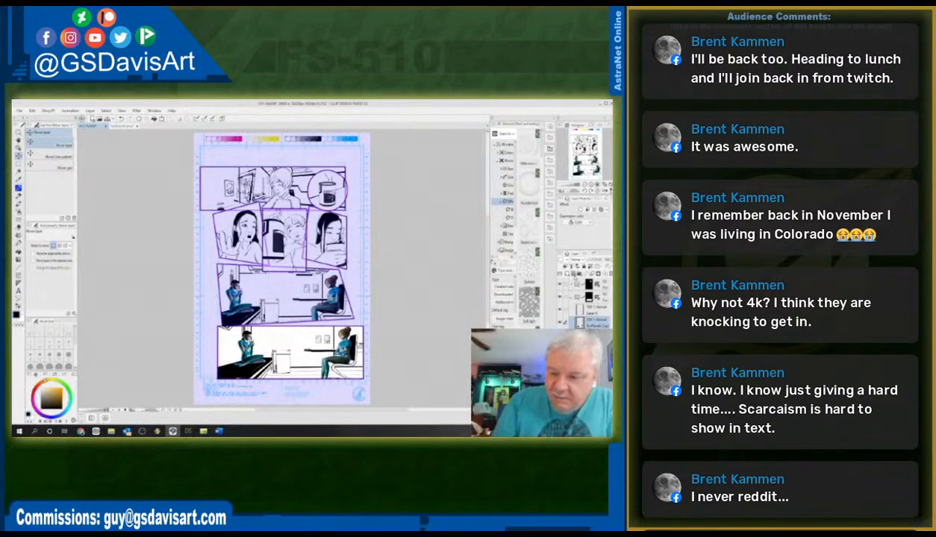
- Add a raster layer above the lowest panel's render, fill it with white, and lower its opacity to fade the picture
click(560, 255)
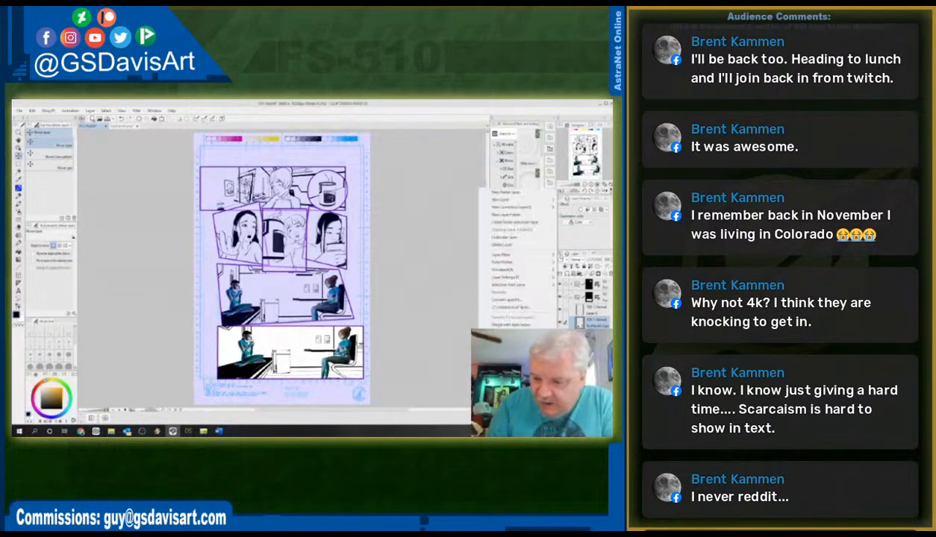
click(517, 191)
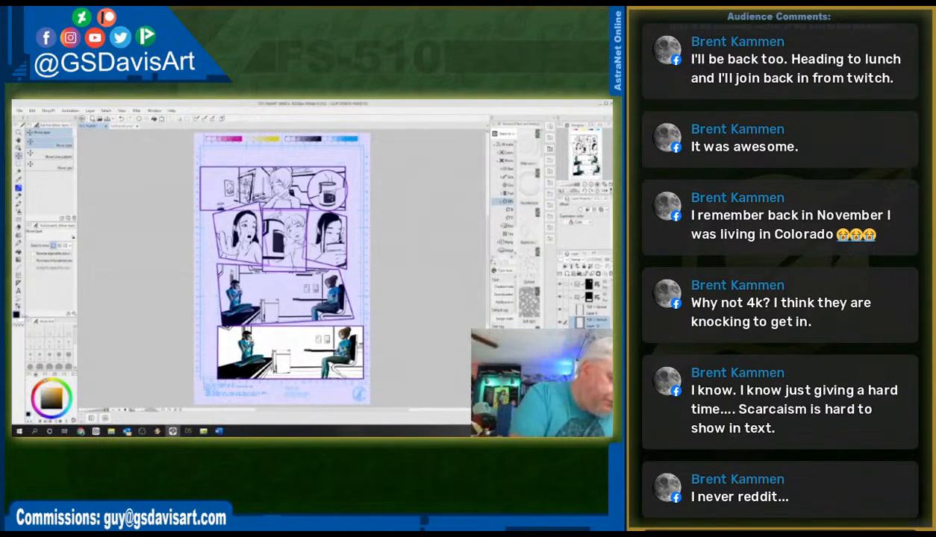
click(20, 254)
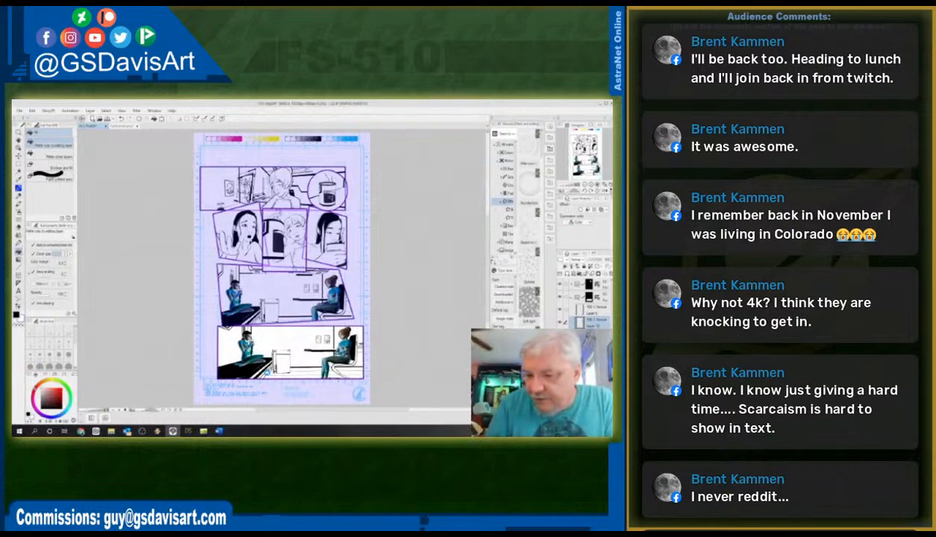
click(587, 255)
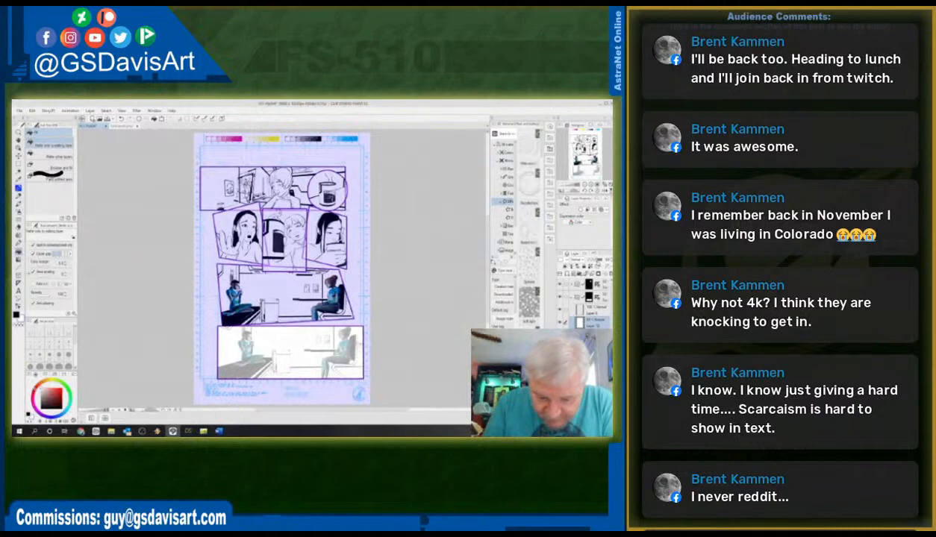
- Add a raster layer above the render in the slanted panel and fill it with white
click(589, 307)
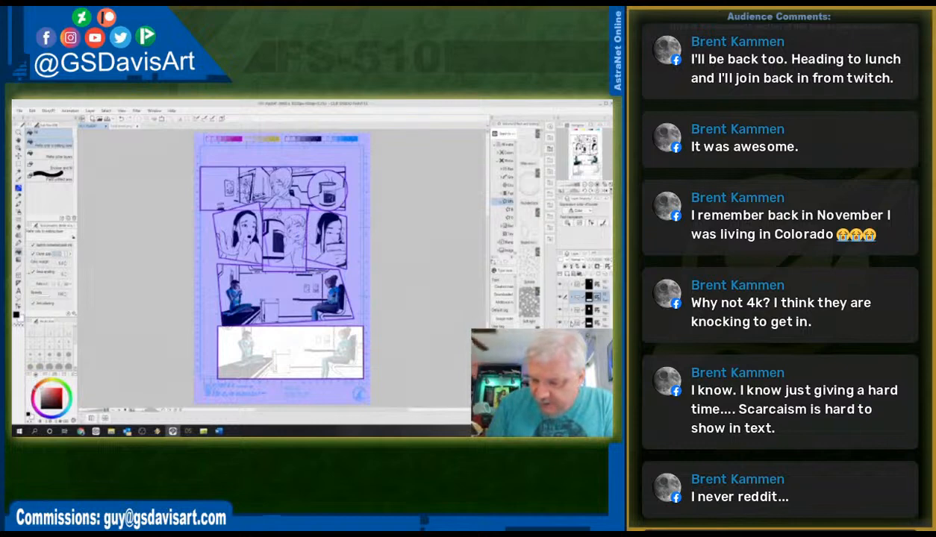
click(586, 335)
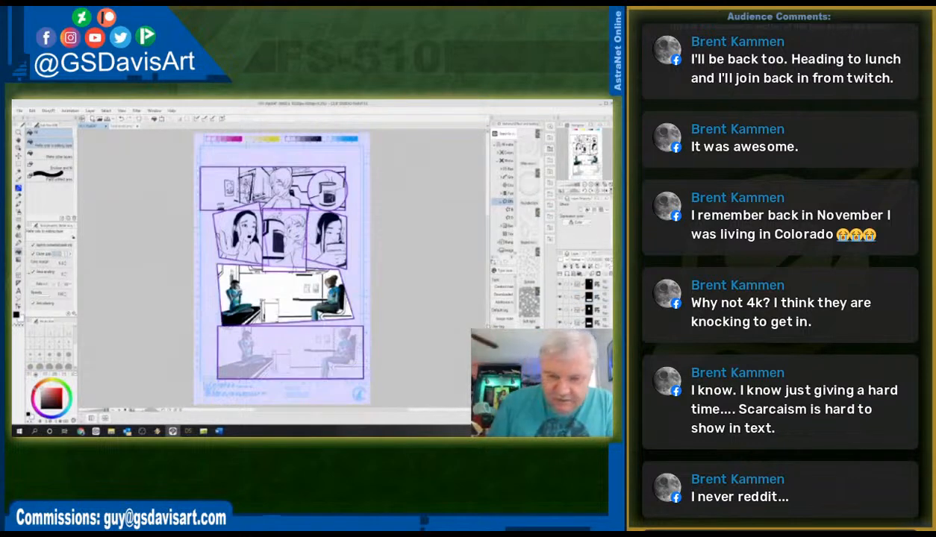
right_click(550, 250)
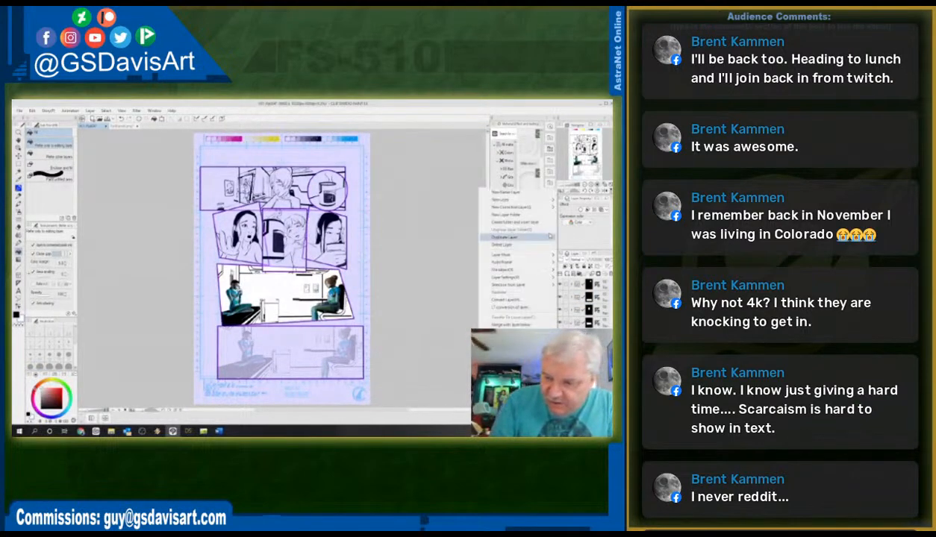
click(525, 193)
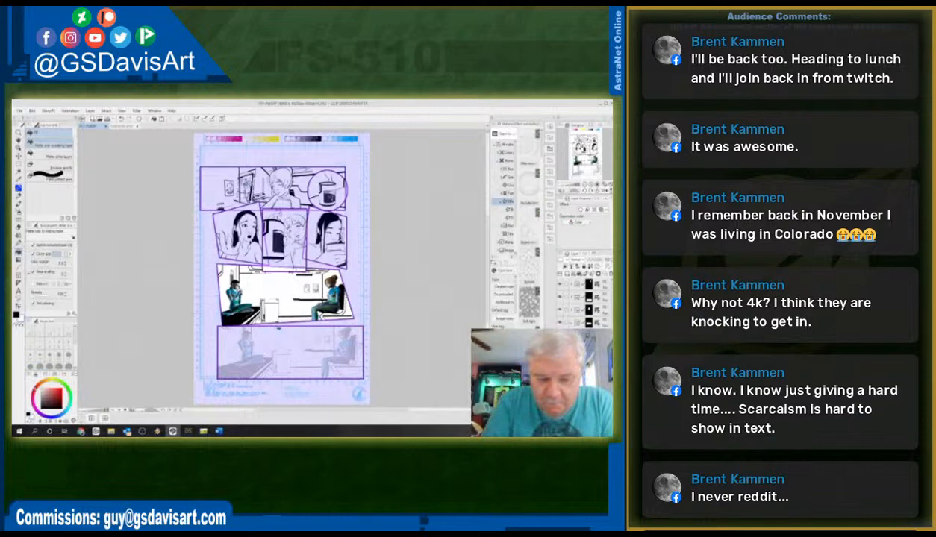
click(277, 326)
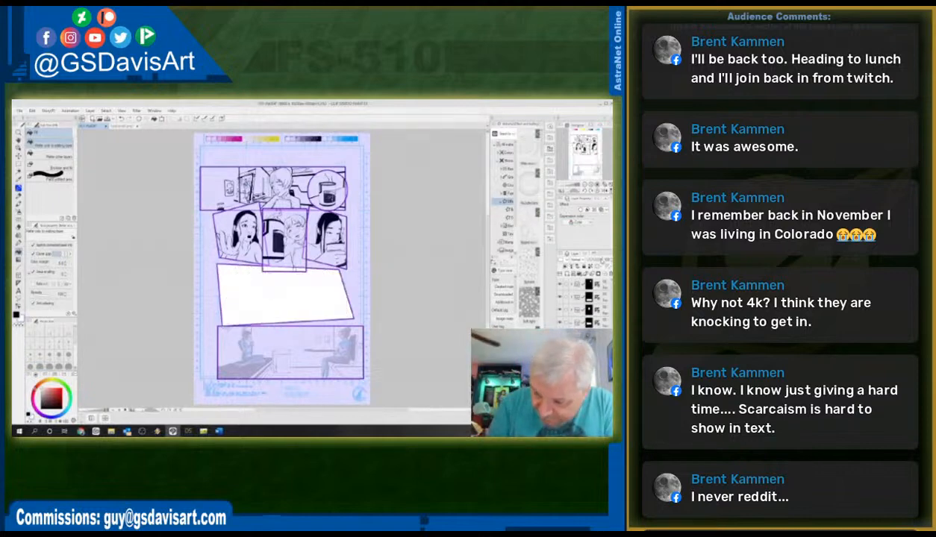
- Make the white fill over the slanted panel's render translucent and switch to an inking brush
key(ctrl+z)
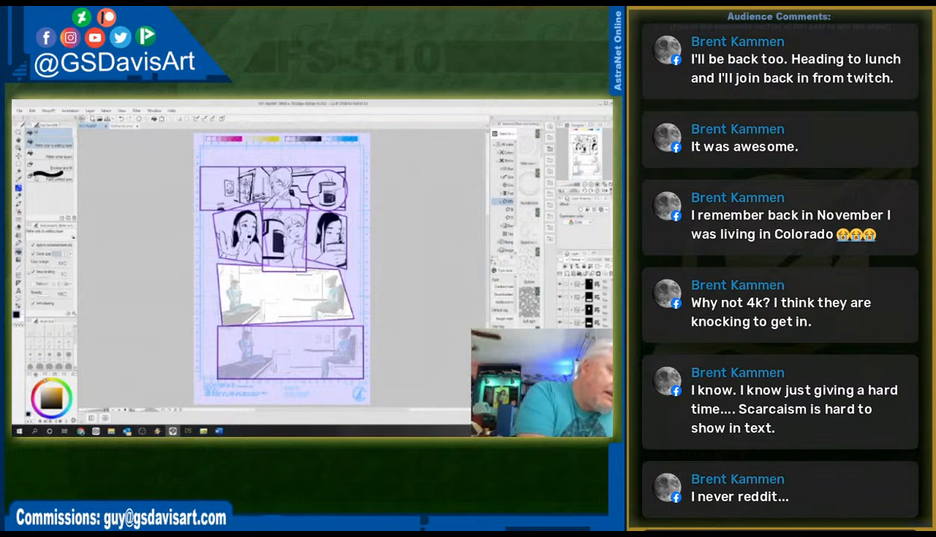
click(21, 187)
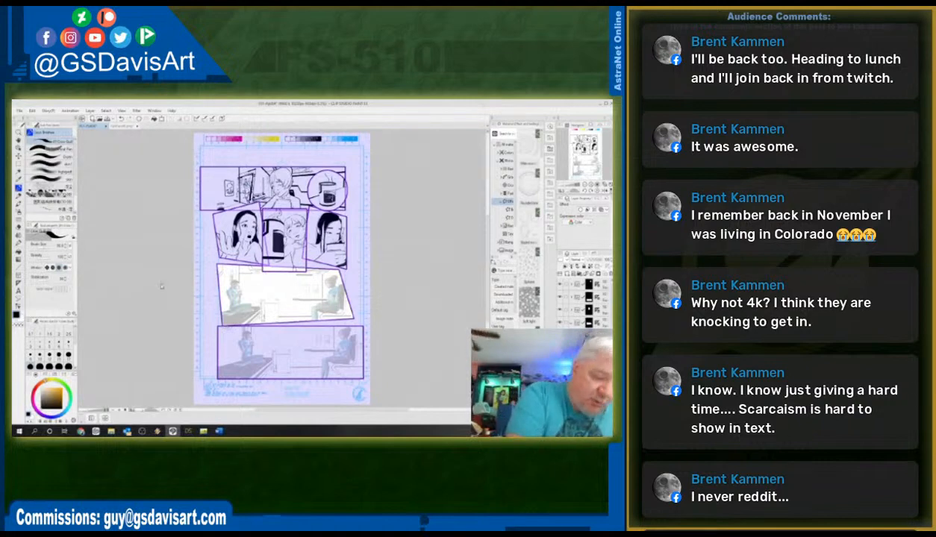
- Ink the thumb, fingers and palm edge of the near hand holding the cup on the figure seated on the bench
key(ctrl+plus)
key(ctrl+plus)
key(ctrl+plus)
key(ctrl+plus)
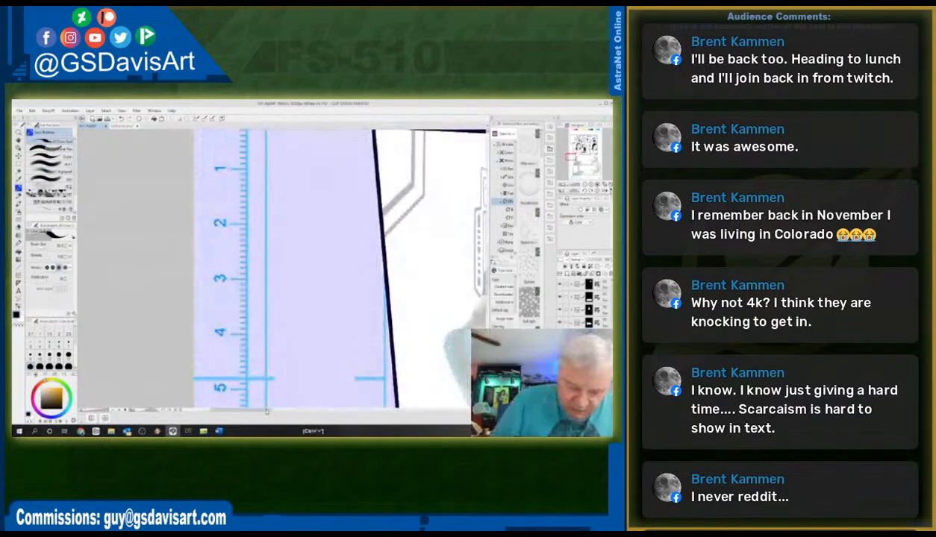
drag(267, 410, 289, 401)
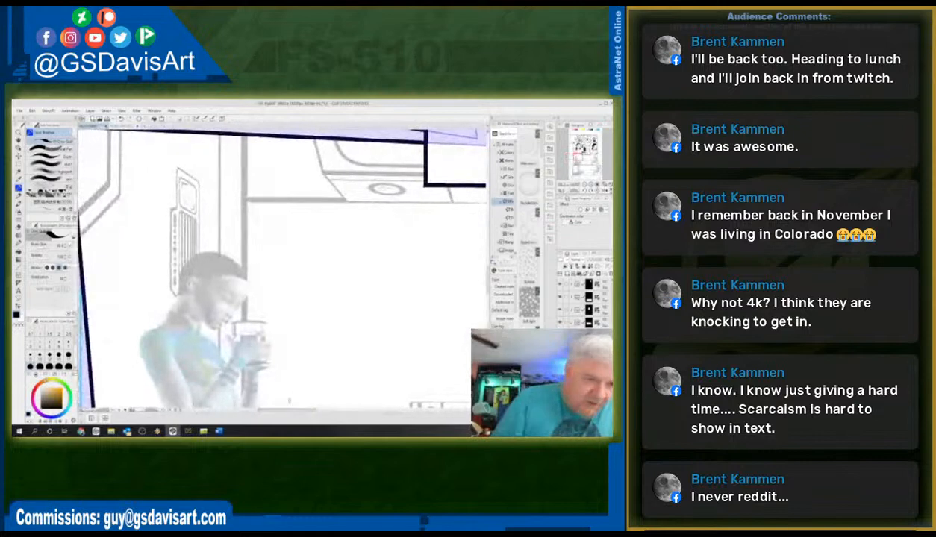
key(ctrl+plus)
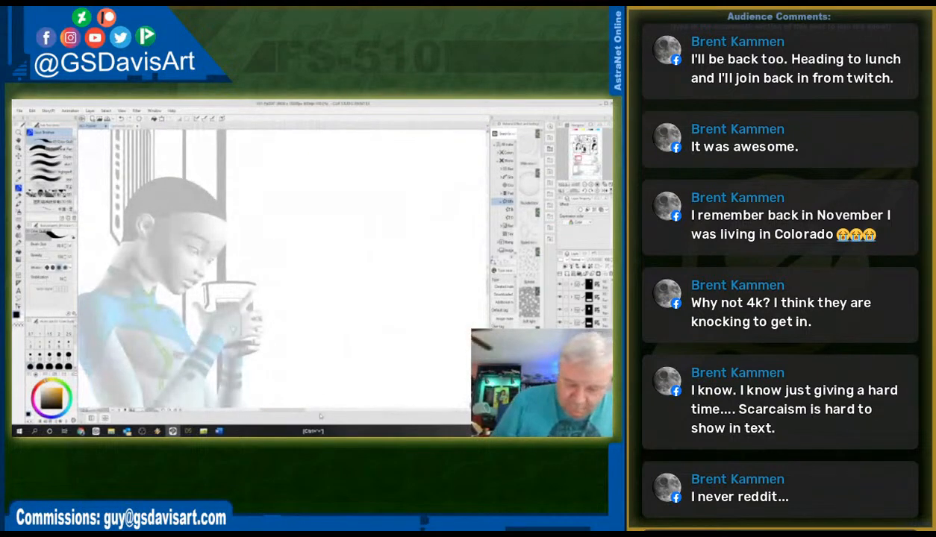
drag(315, 409, 294, 410)
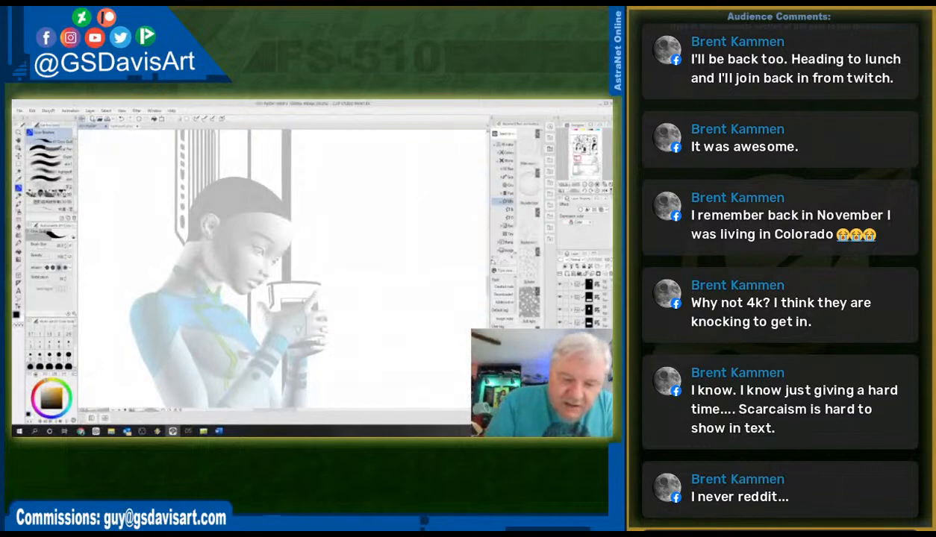
mouse_move(307, 301)
mouse_down()
mouse_move(322, 288)
mouse_move(304, 303)
mouse_move(320, 304)
mouse_move(326, 336)
mouse_up()
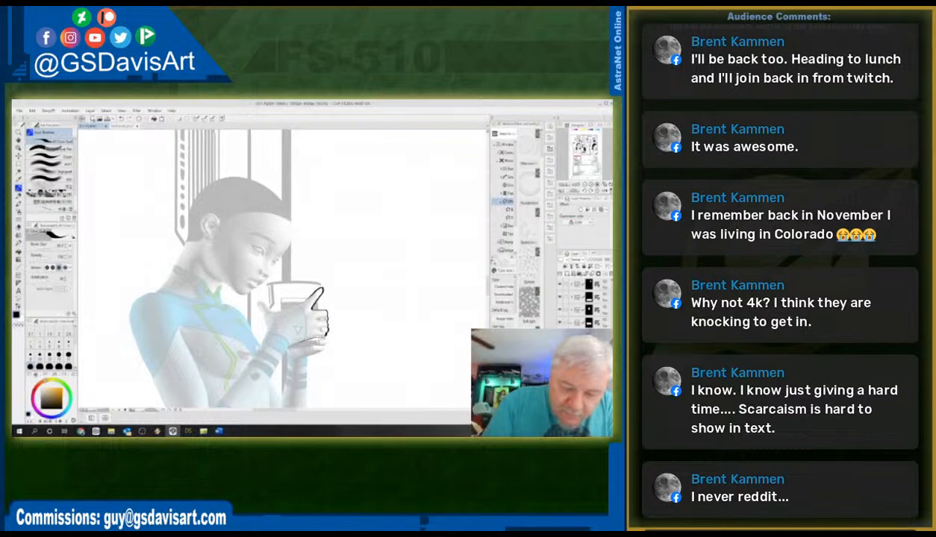
key(ctrl+z)
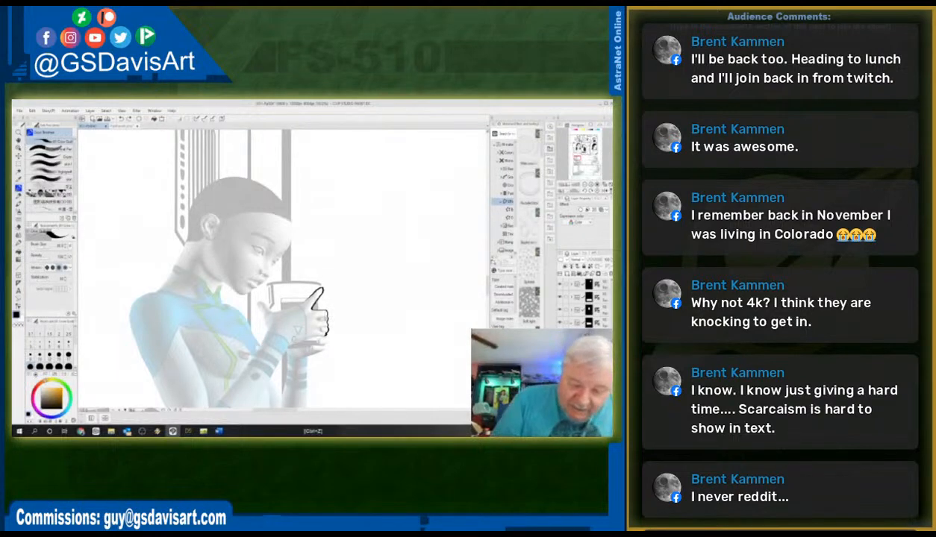
drag(282, 341, 322, 329)
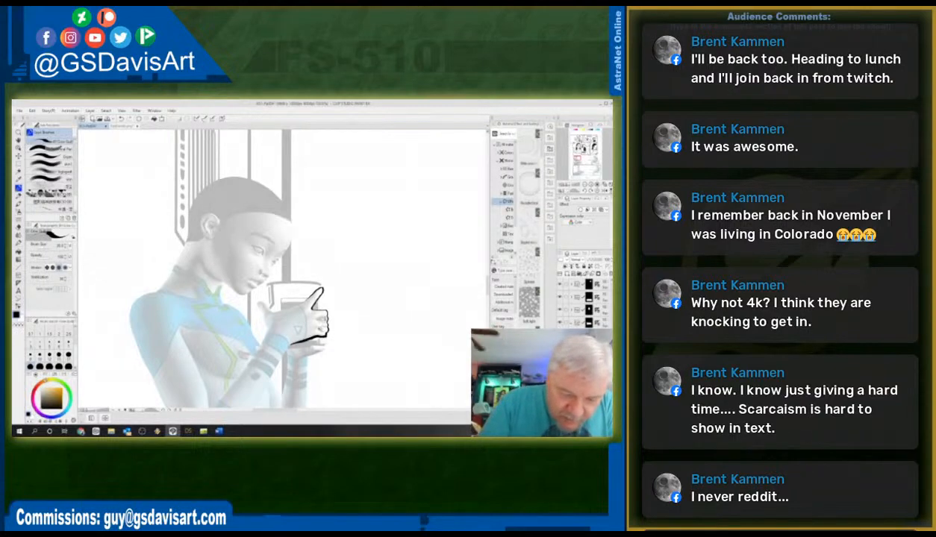
key(ctrl+z)
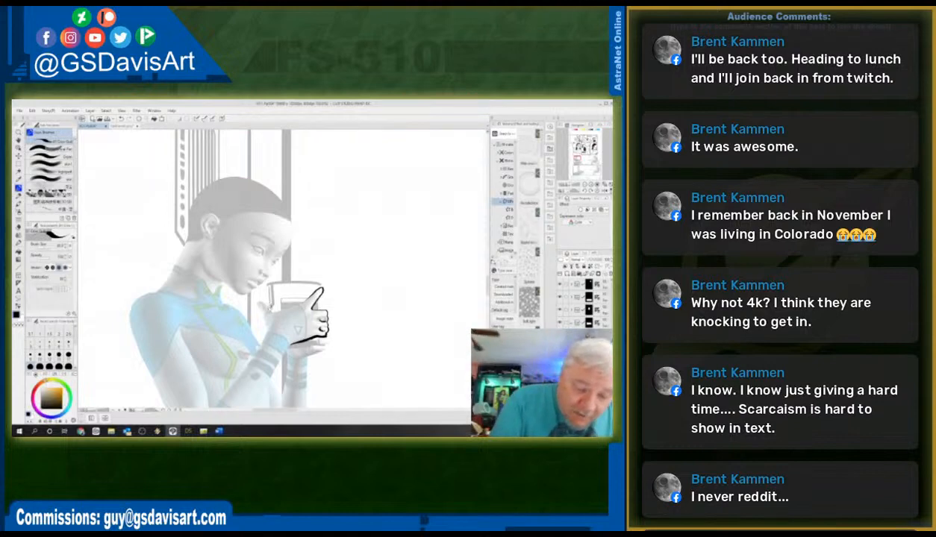
mouse_move(273, 311)
mouse_down()
mouse_move(312, 294)
mouse_move(259, 303)
mouse_move(263, 323)
mouse_up()
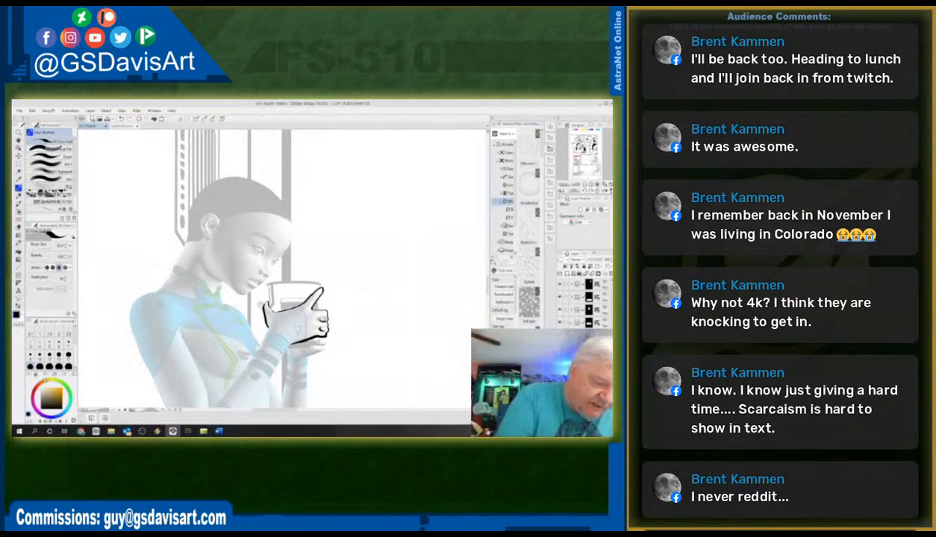
- Ink the bench figure's near arm from shoulder around the elbow to the wrist, plus a short back line behind the elbow
mouse_move(136, 291)
mouse_down()
mouse_move(135, 346)
mouse_move(165, 405)
mouse_up()
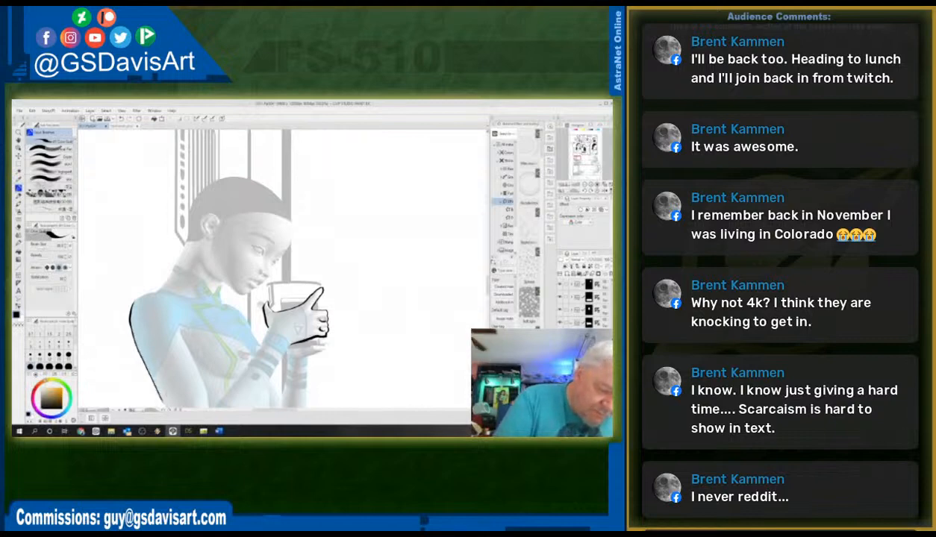
drag(173, 312, 207, 402)
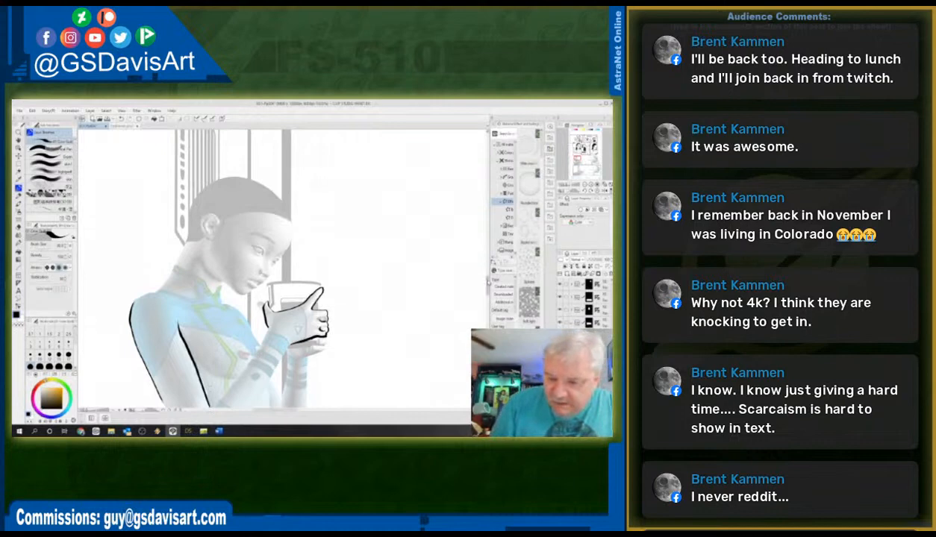
drag(488, 282, 488, 292)
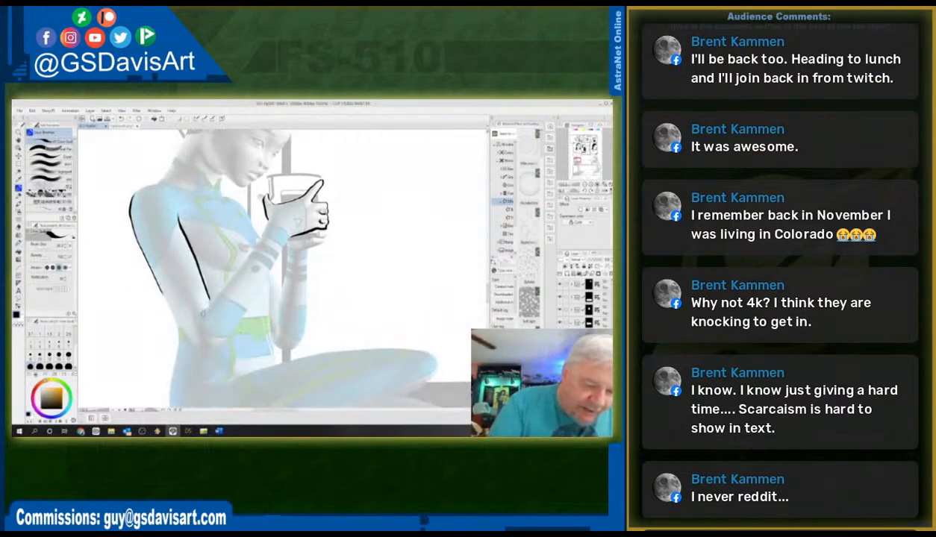
mouse_move(198, 306)
mouse_down()
mouse_move(267, 233)
mouse_move(267, 211)
mouse_up()
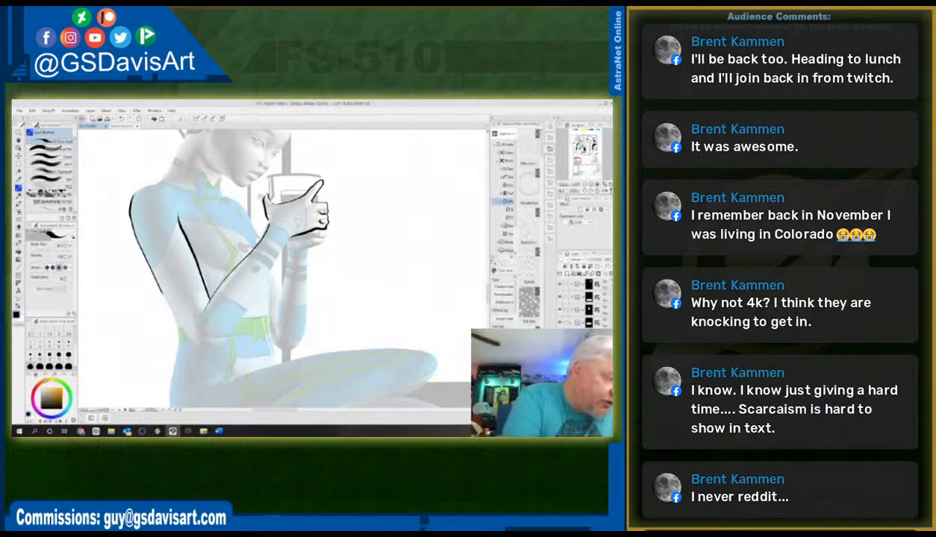
key(ctrl+z)
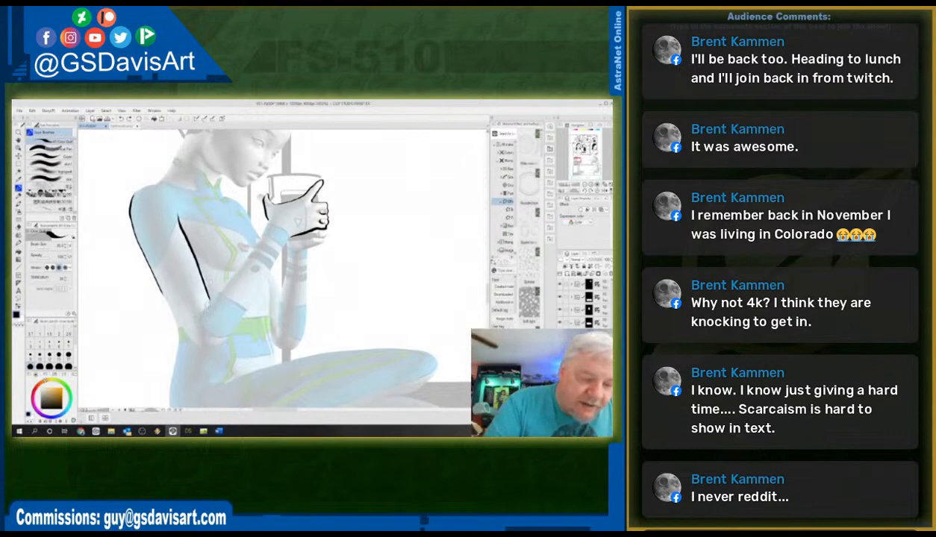
drag(208, 297, 264, 214)
mouse_move(212, 298)
mouse_down()
mouse_move(202, 315)
mouse_move(207, 300)
mouse_up()
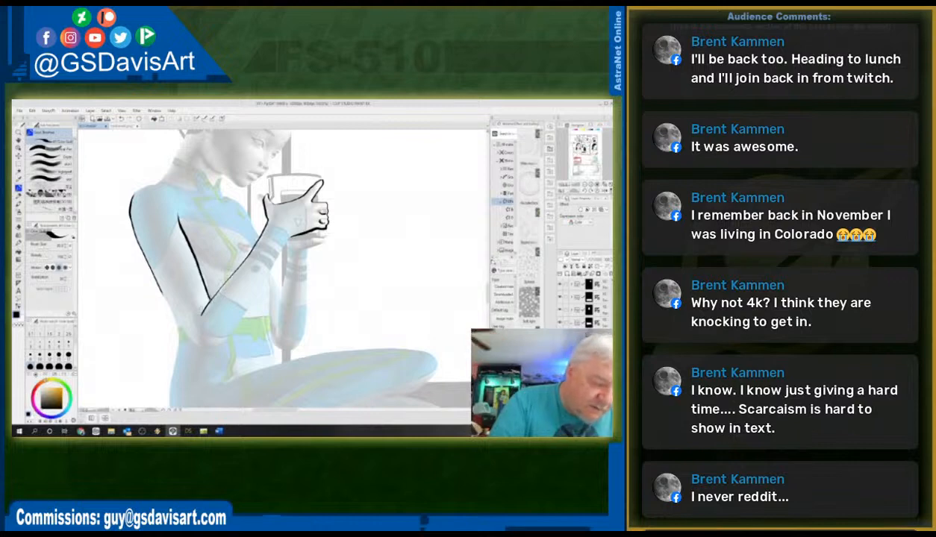
mouse_move(141, 246)
mouse_down()
mouse_move(175, 313)
mouse_move(203, 345)
mouse_move(286, 229)
mouse_up()
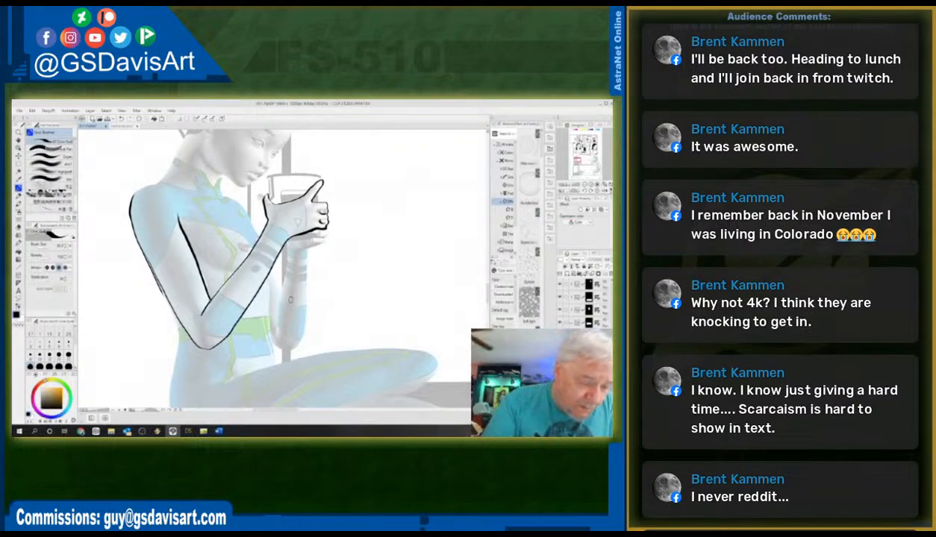
mouse_move(155, 281)
mouse_down()
mouse_move(178, 327)
mouse_move(174, 347)
mouse_up()
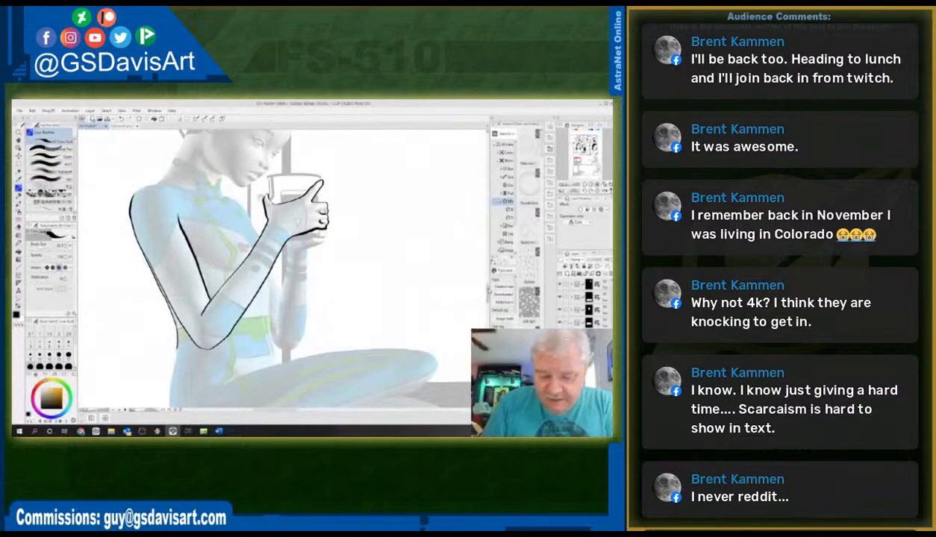
- Ink loose sloping lines from the bench behind the figure's hips up across the lap to the thigh
drag(487, 284, 486, 292)
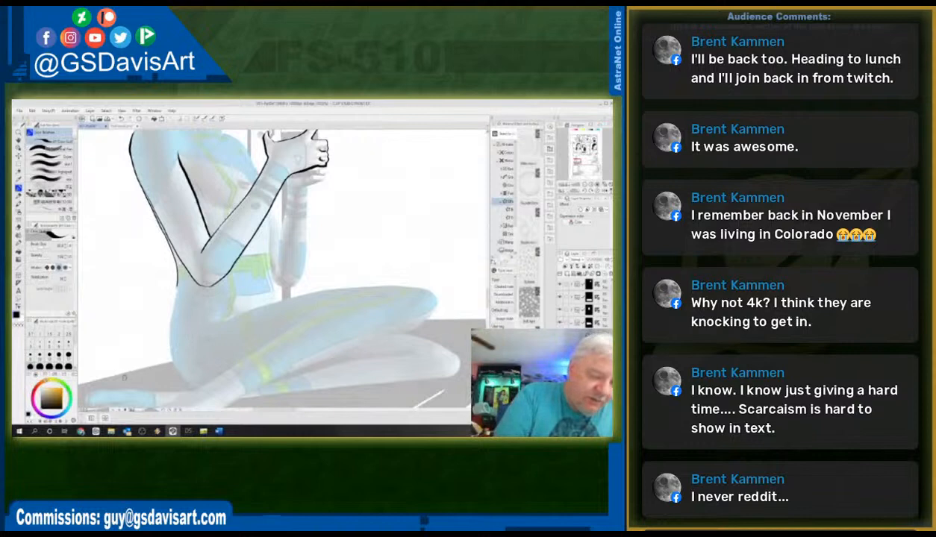
drag(104, 373, 275, 295)
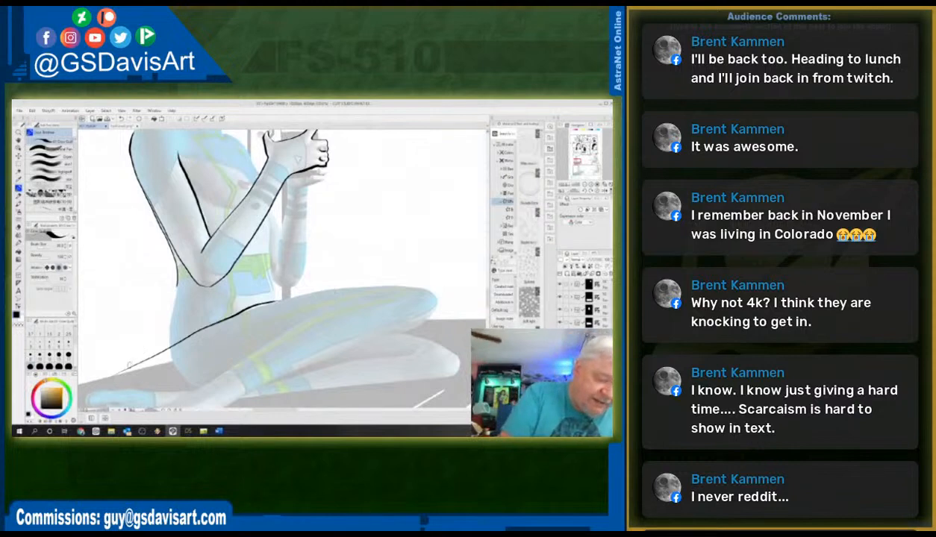
drag(124, 359, 221, 310)
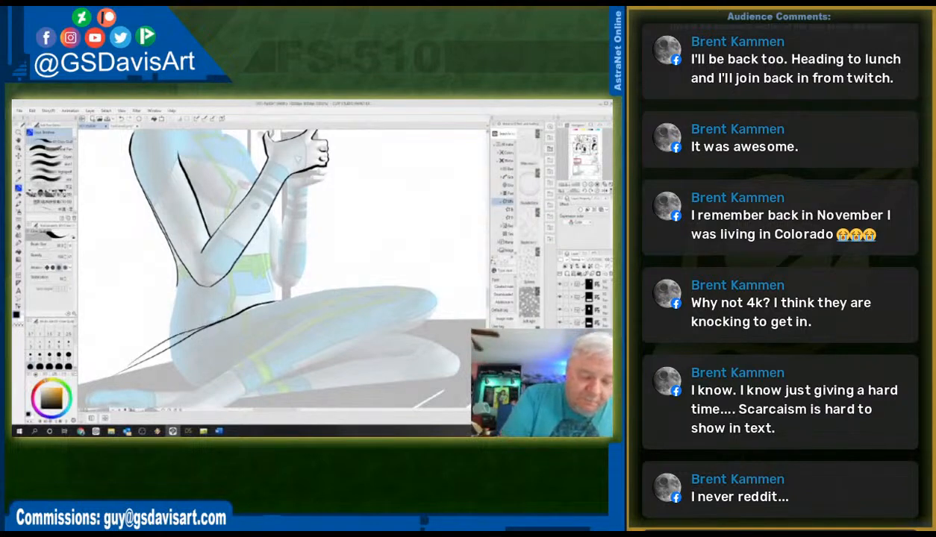
drag(119, 366, 158, 335)
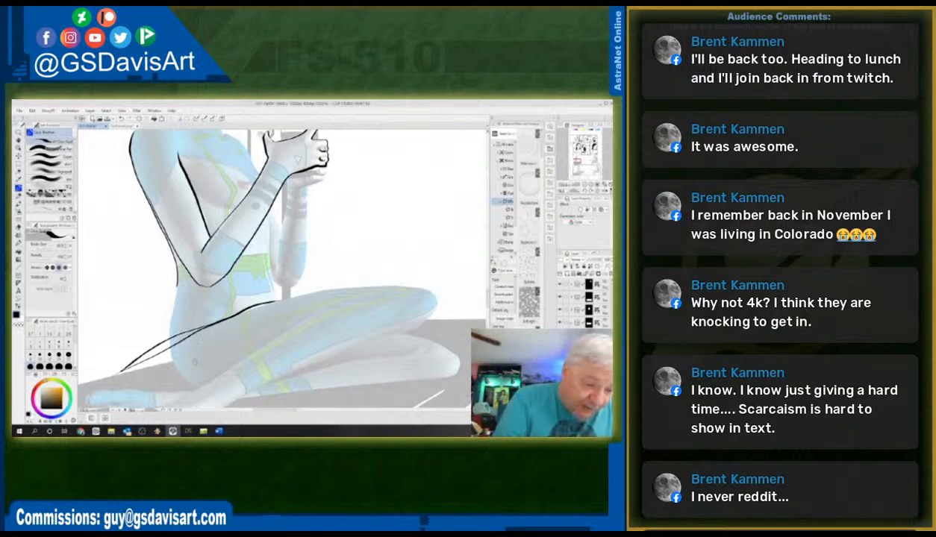
- Ink the figure's lower back and hip curve, the front of the waist and the fold lines over the upper thigh
drag(173, 275, 165, 333)
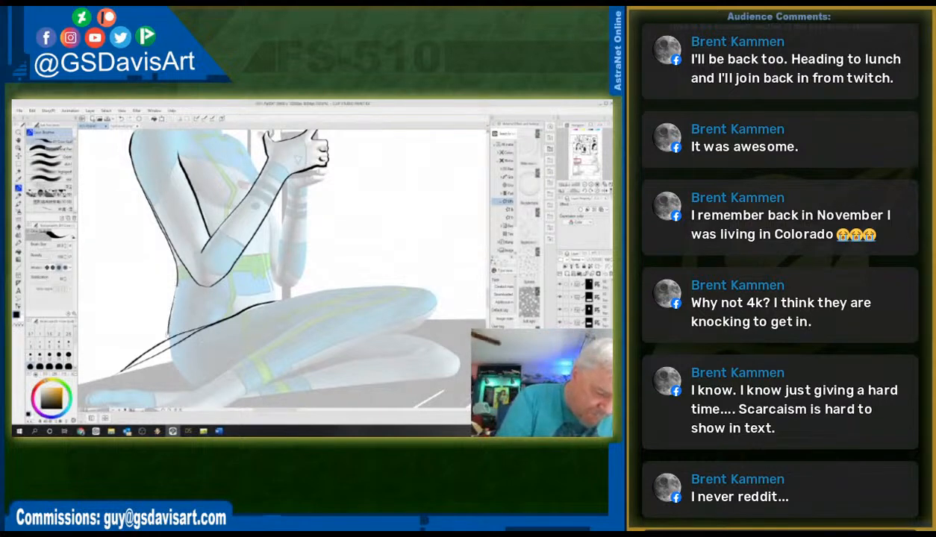
drag(174, 268, 164, 334)
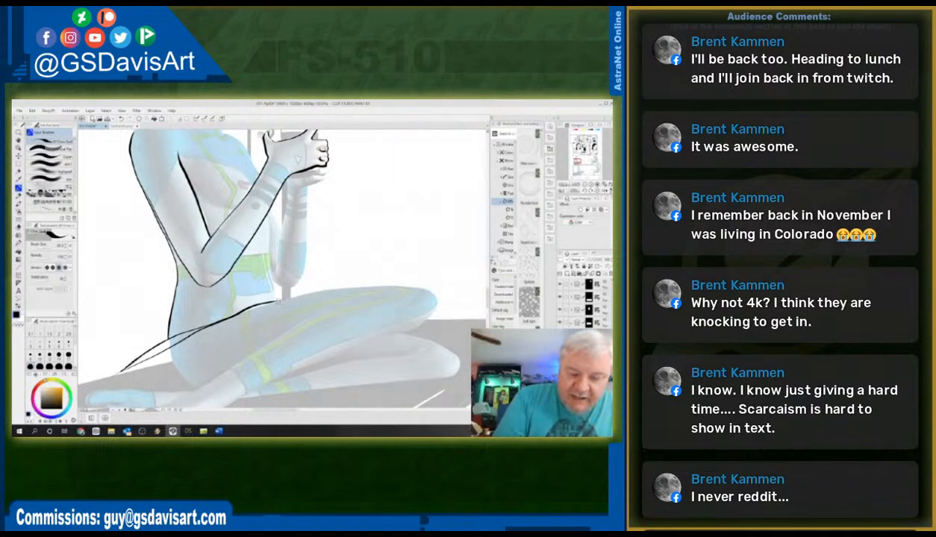
mouse_move(236, 321)
mouse_down()
mouse_move(303, 280)
mouse_move(338, 281)
mouse_up()
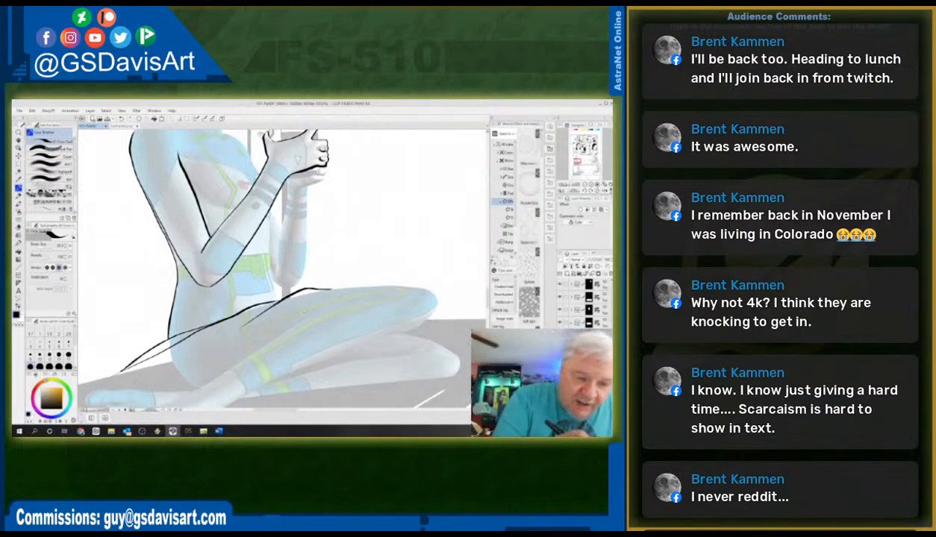
drag(264, 204, 272, 296)
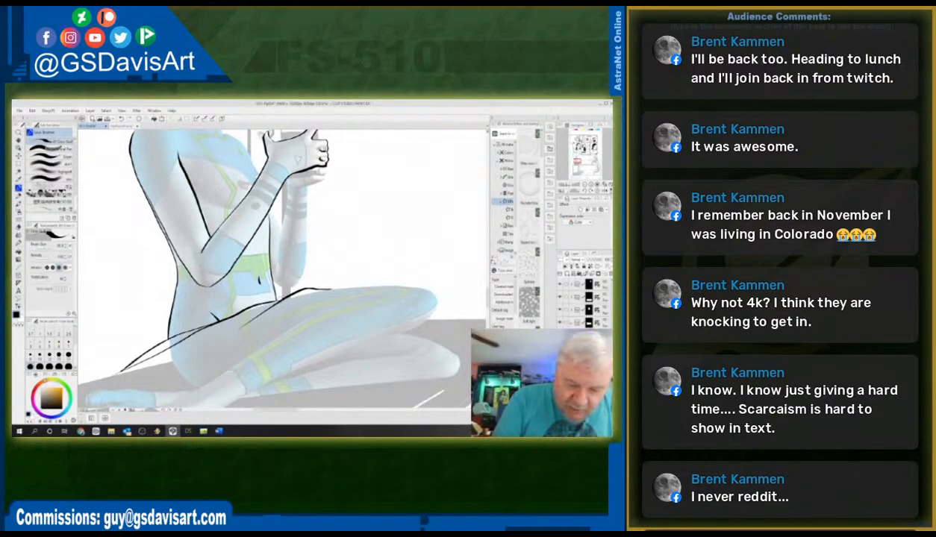
- Ink the top of the bent leg and the rounded knee, replacing the first attempt with a lower contour
drag(307, 309, 418, 281)
mouse_move(314, 285)
mouse_down()
mouse_move(380, 278)
mouse_move(422, 287)
mouse_move(436, 312)
mouse_move(400, 326)
mouse_up()
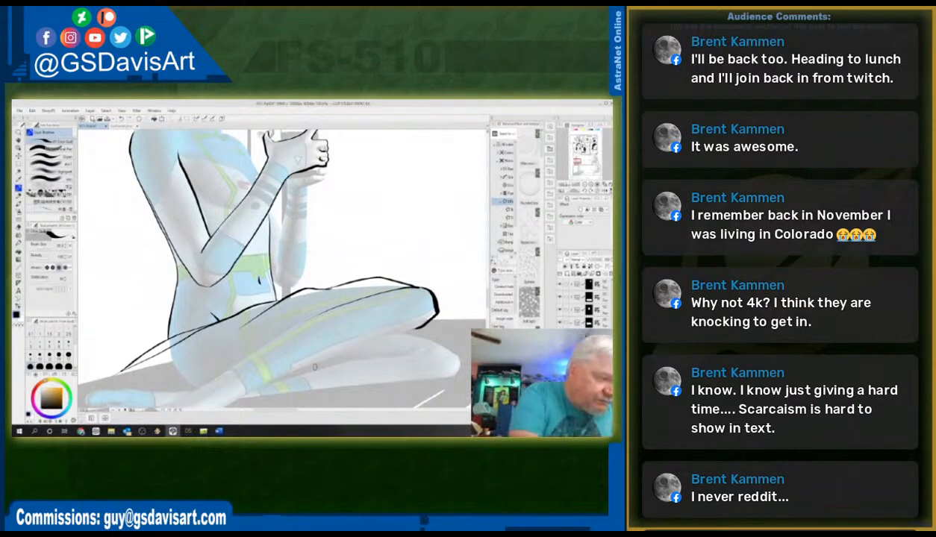
key(ctrl+z)
key(ctrl+z)
mouse_move(288, 298)
mouse_down()
mouse_move(339, 278)
mouse_move(403, 276)
mouse_move(430, 295)
mouse_move(423, 328)
mouse_up()
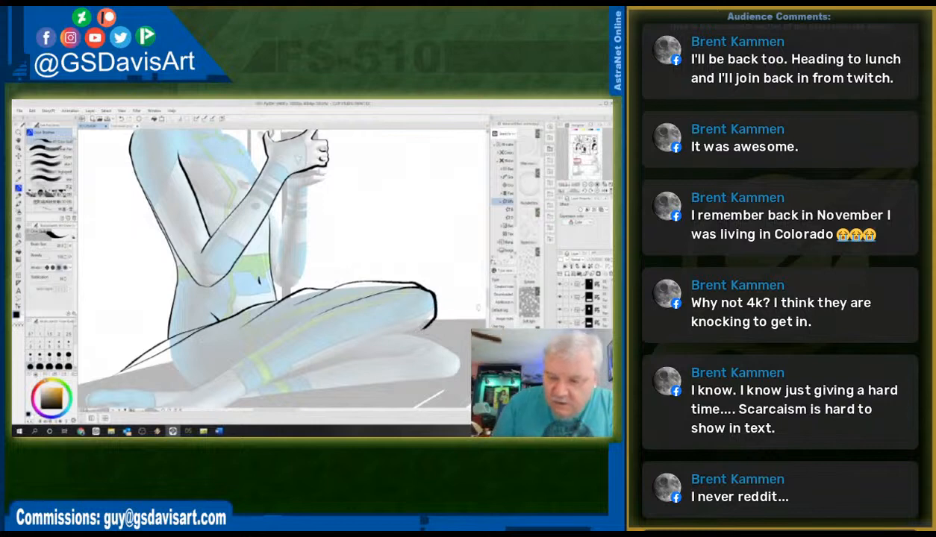
mouse_move(487, 297)
mouse_down()
mouse_move(488, 307)
mouse_move(480, 281)
mouse_up()
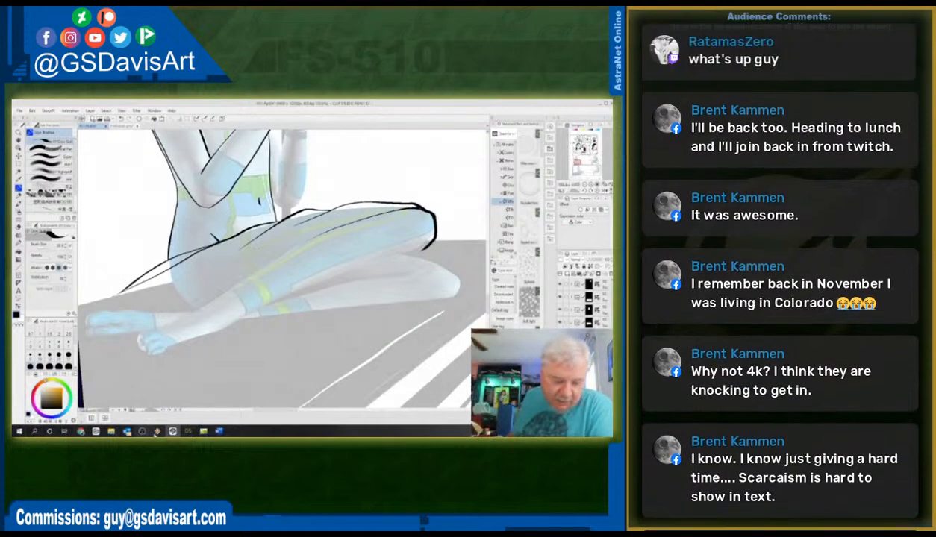
- Switch to DAZ Studio and show the surface settings of the bench figure around Displacement Strength
click(188, 431)
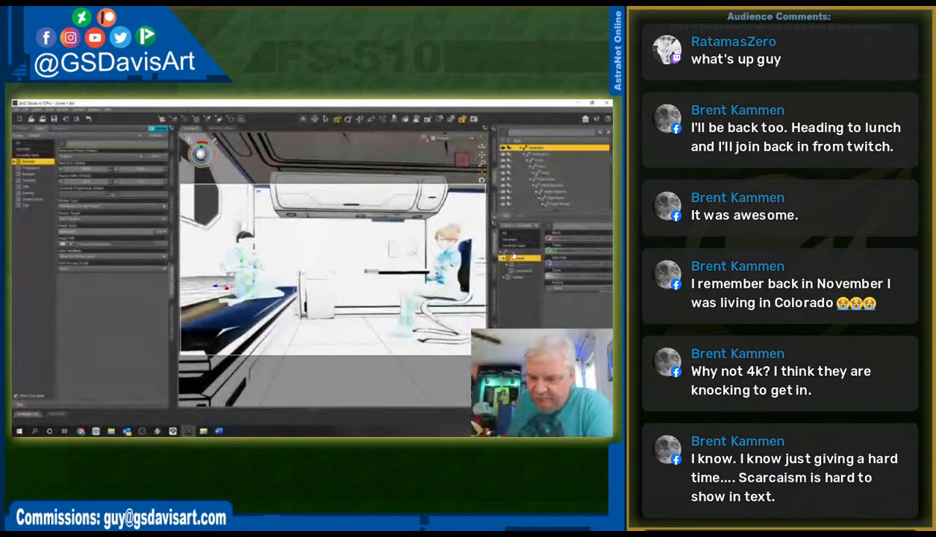
click(493, 250)
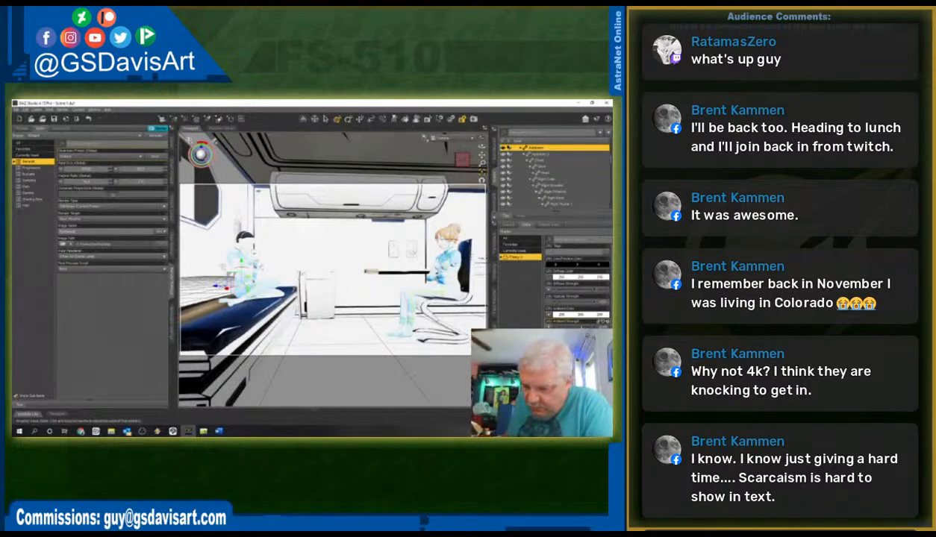
scroll(581, 321, down, 5)
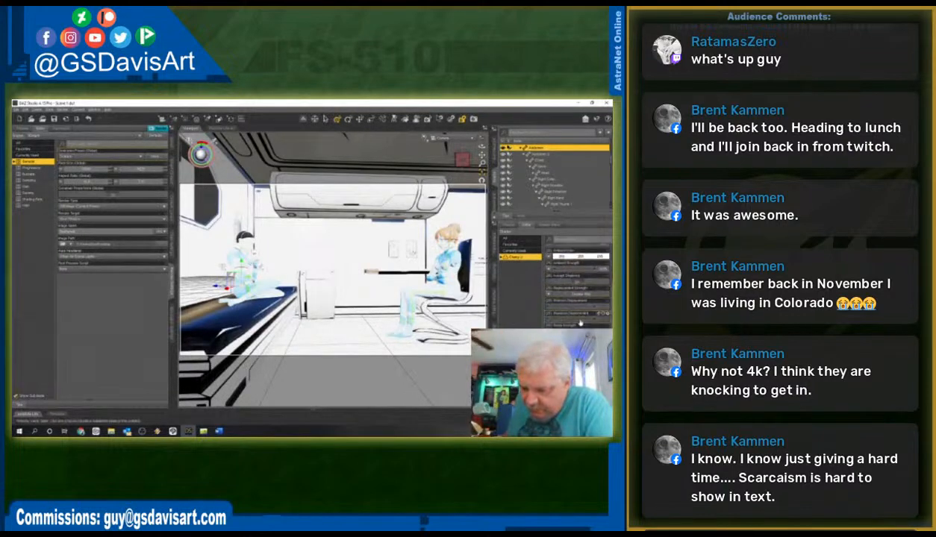
scroll(580, 321, down, 4)
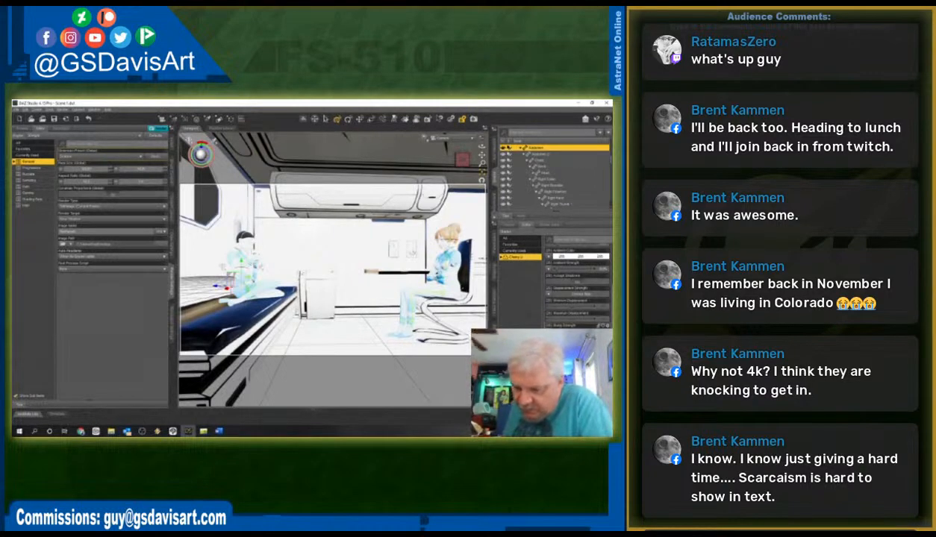
- Try to choose a different image map for the bench figure's Displacement Strength
right_click(546, 192)
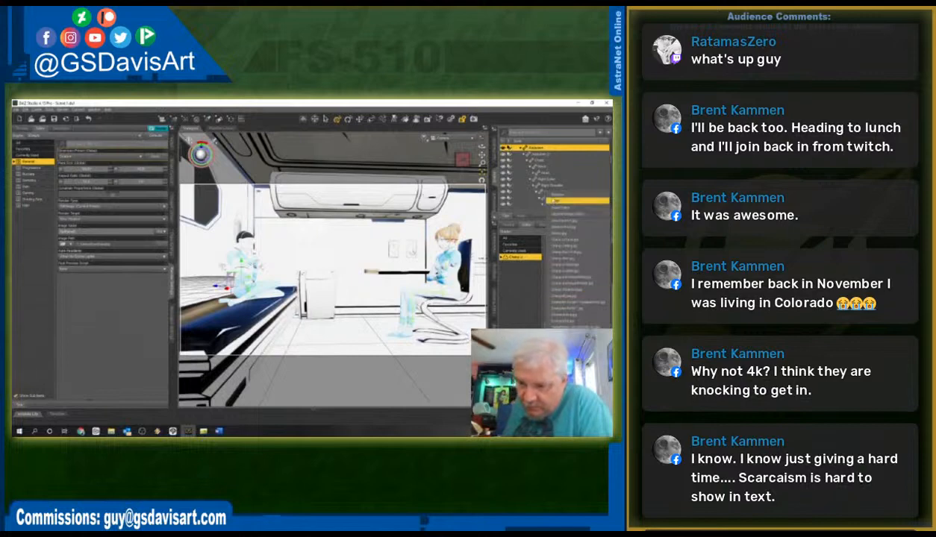
click(553, 202)
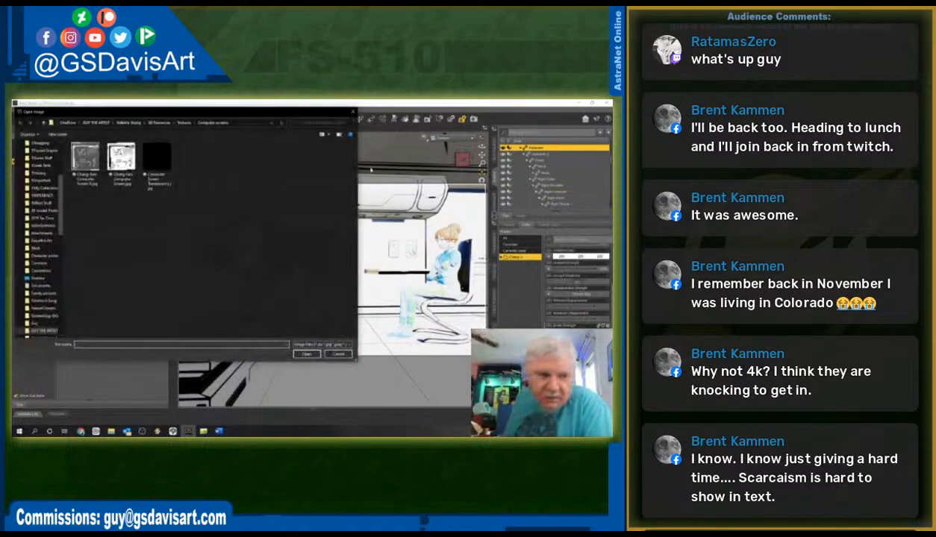
click(352, 112)
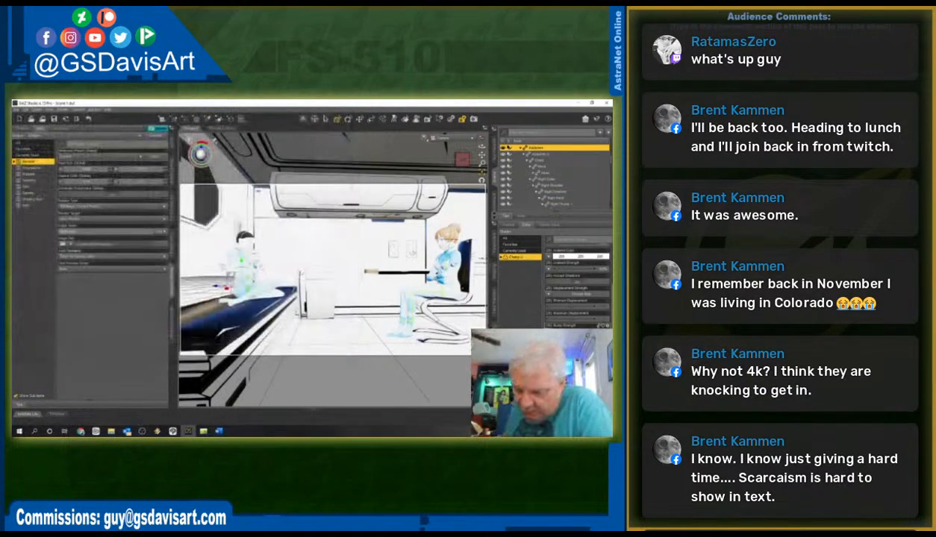
click(554, 201)
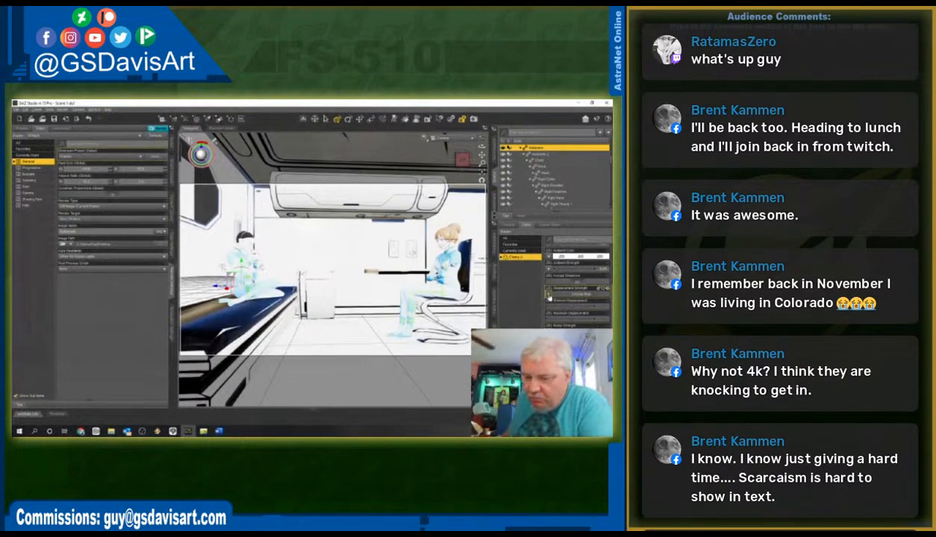
click(550, 297)
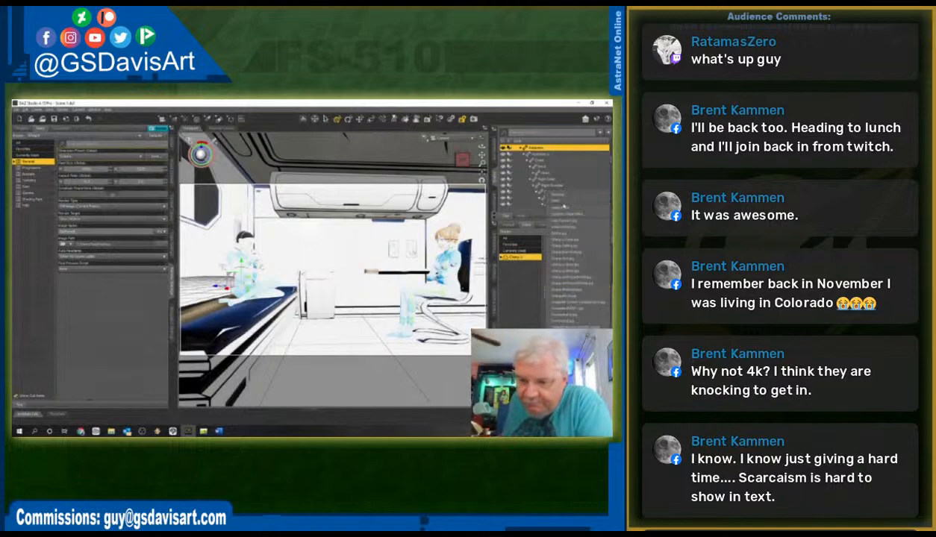
click(562, 207)
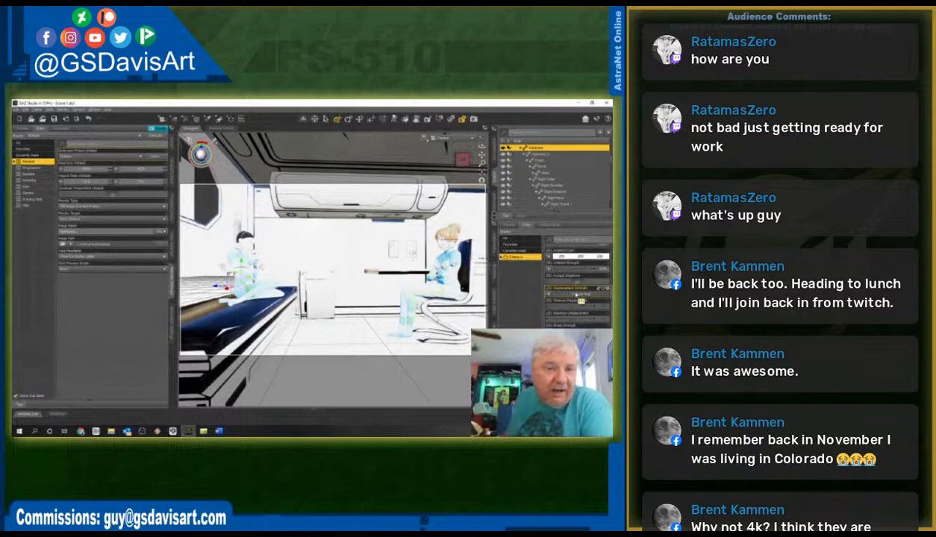
scroll(580, 301, up, 5)
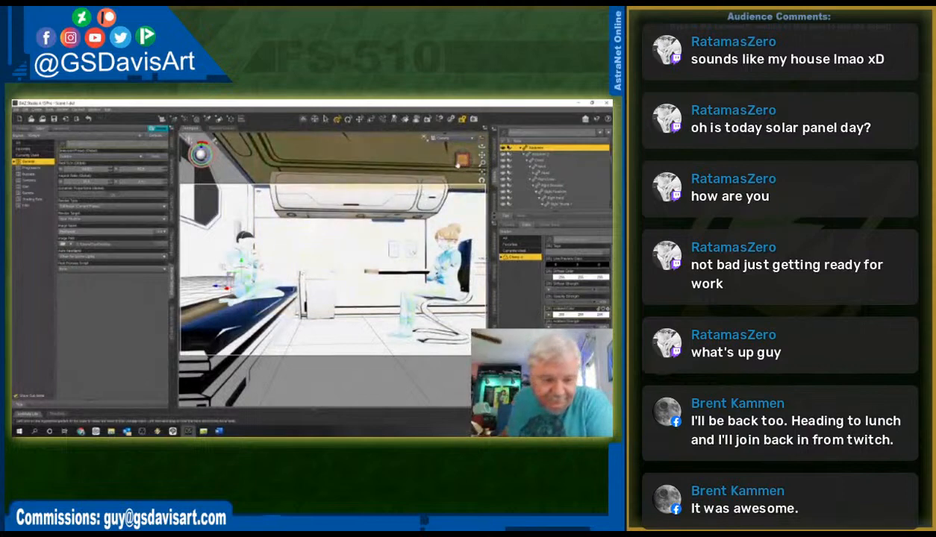
- Switch the viewport to Perspective View and frame the figure seated on the bench
click(448, 139)
click(457, 141)
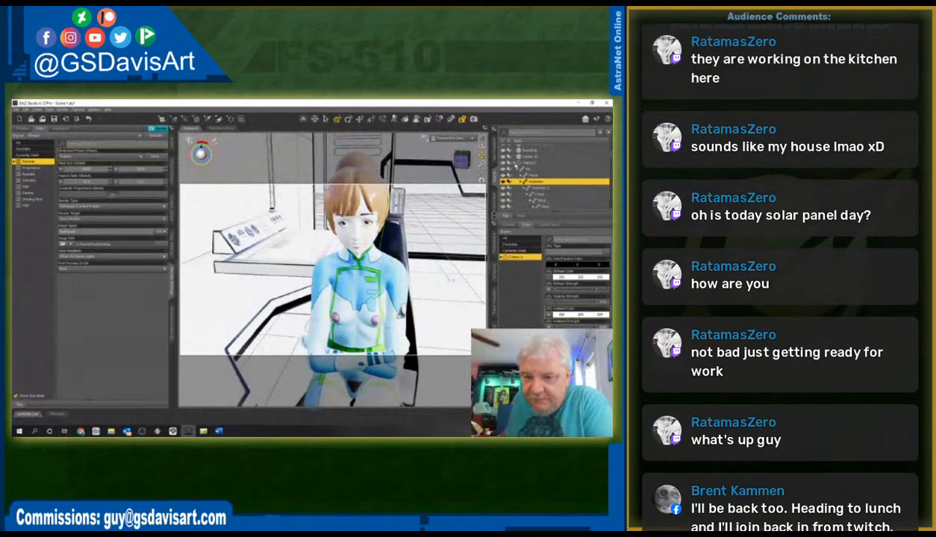
click(528, 163)
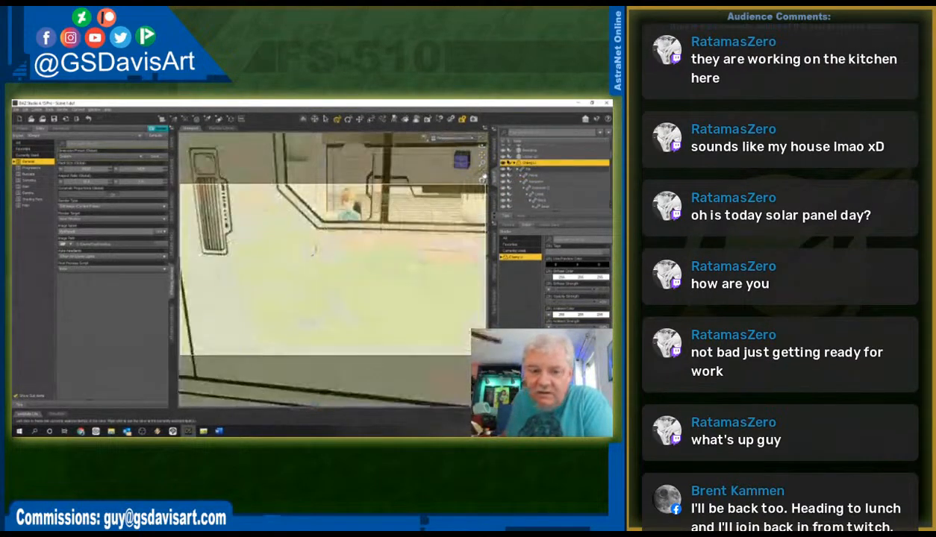
mouse_move(462, 161)
mouse_down()
mouse_move(493, 162)
mouse_move(466, 163)
mouse_up()
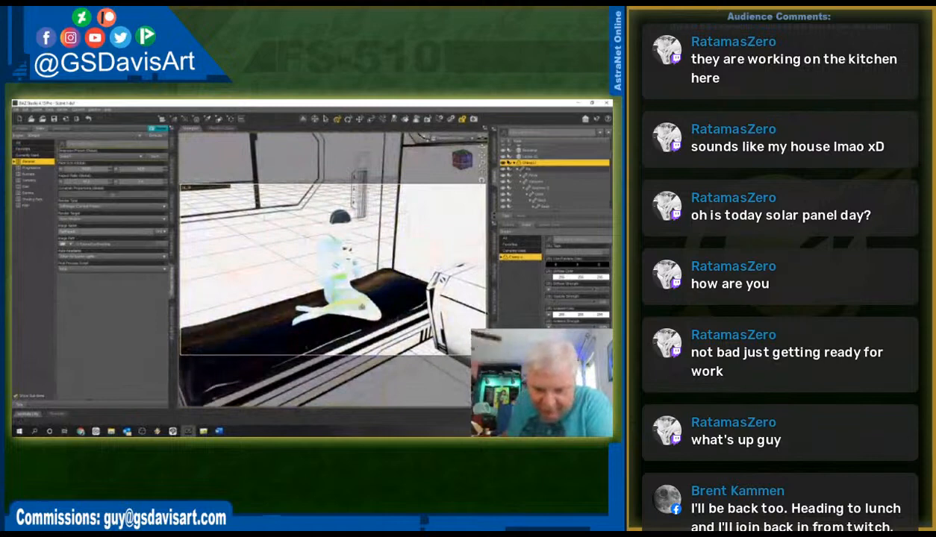
- Adjust the rotation of the bench figure's left thigh and reselect the figure for further posing
click(369, 310)
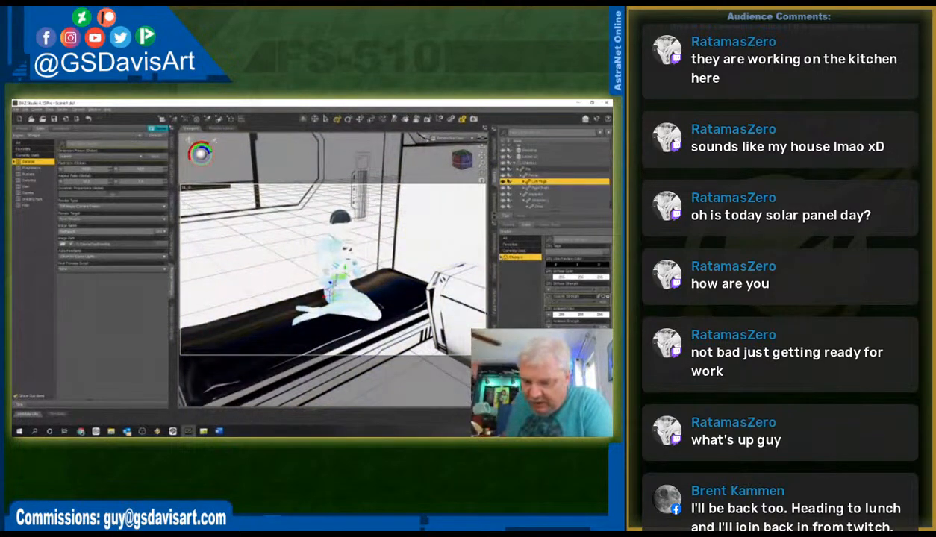
click(497, 255)
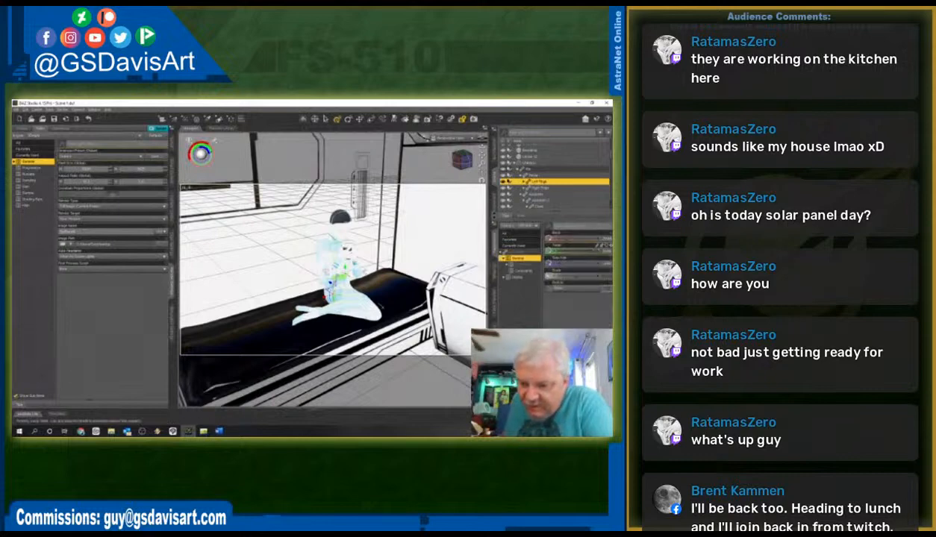
mouse_move(585, 251)
mouse_down()
mouse_move(595, 251)
mouse_move(591, 263)
mouse_up()
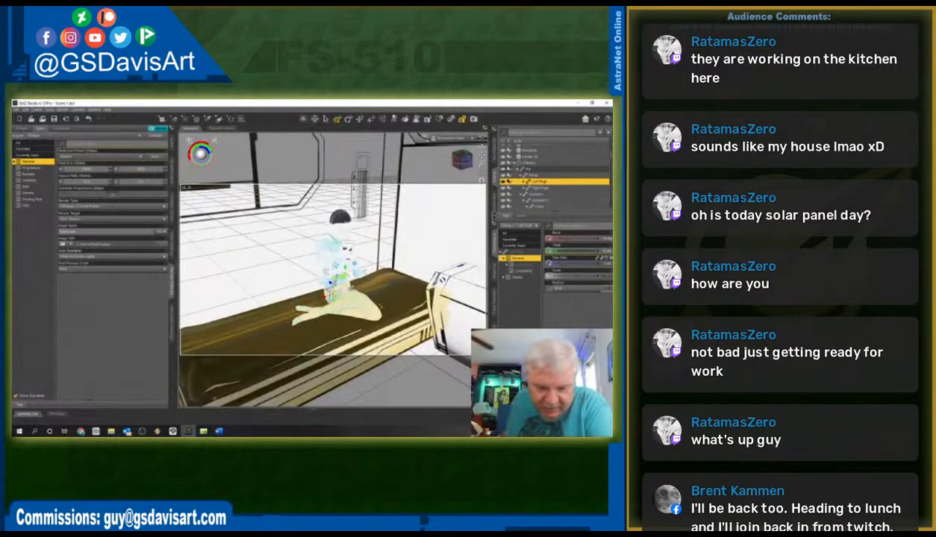
click(395, 300)
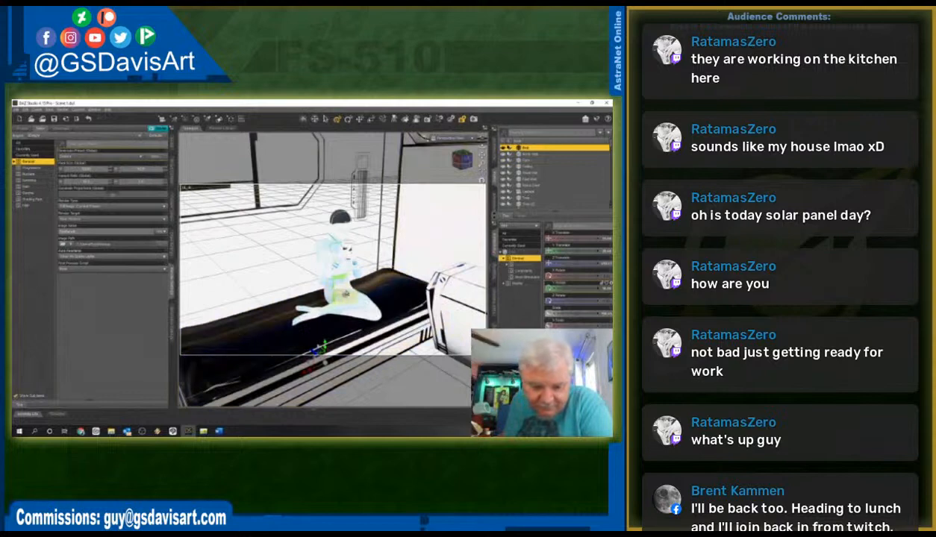
click(339, 290)
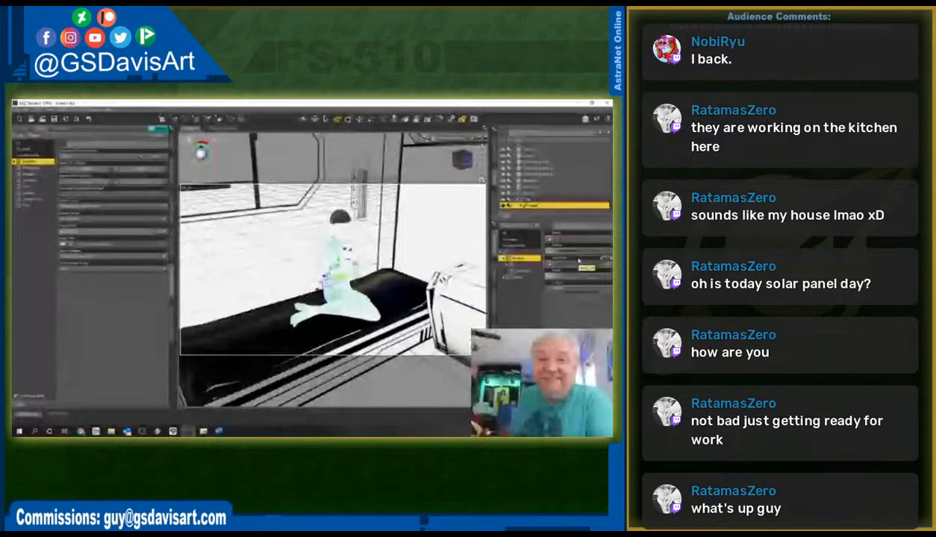
- Check the bench figure's pose from several angles, including from above, and return the viewport to the scene camera
drag(481, 147, 468, 149)
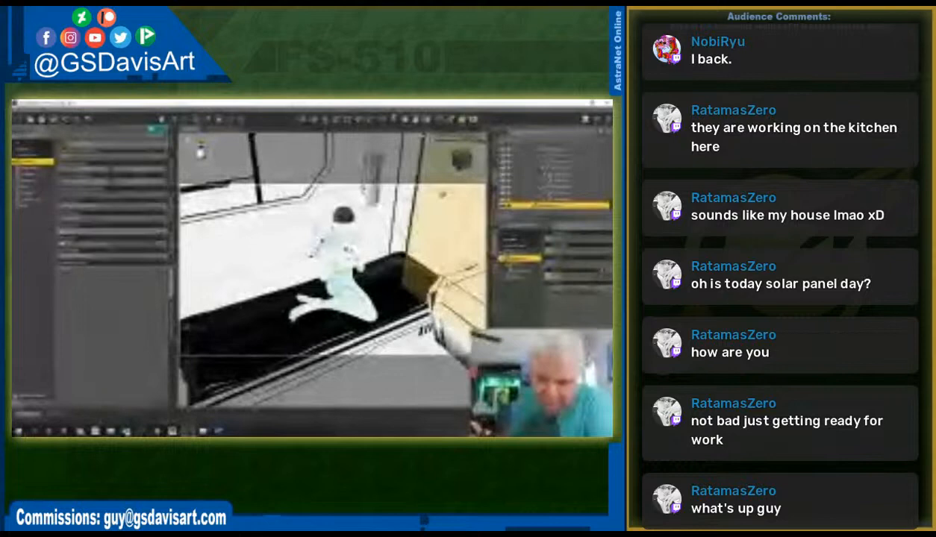
drag(462, 160, 467, 171)
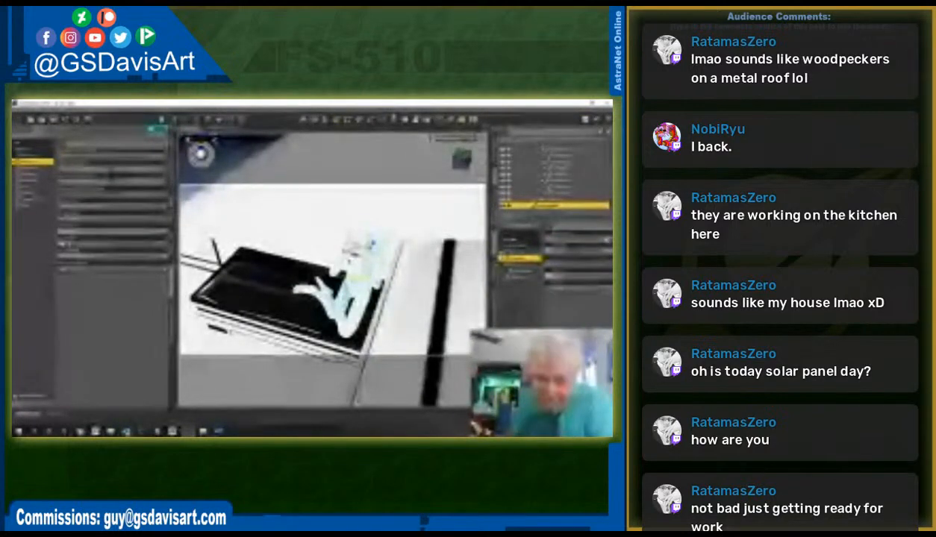
mouse_move(462, 159)
mouse_down()
mouse_move(498, 150)
mouse_move(462, 147)
mouse_up()
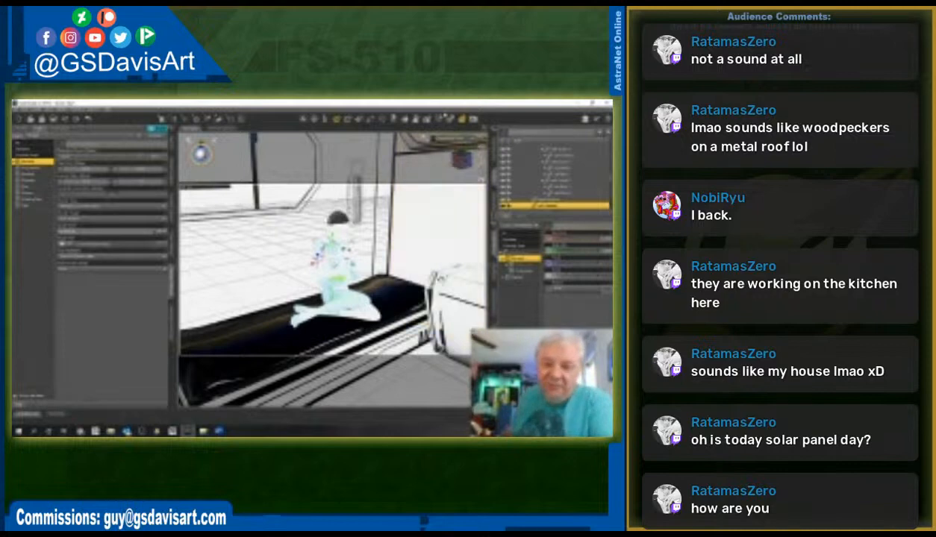
click(462, 139)
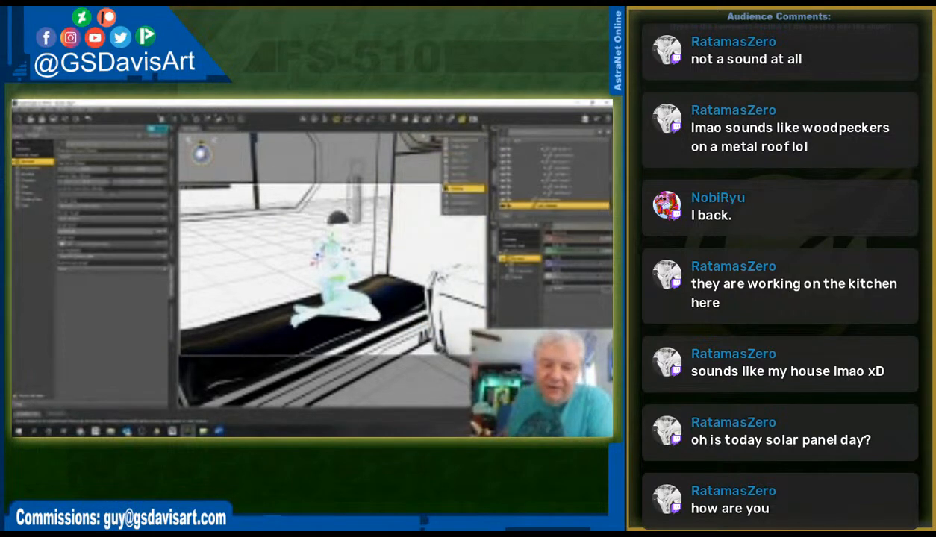
click(462, 188)
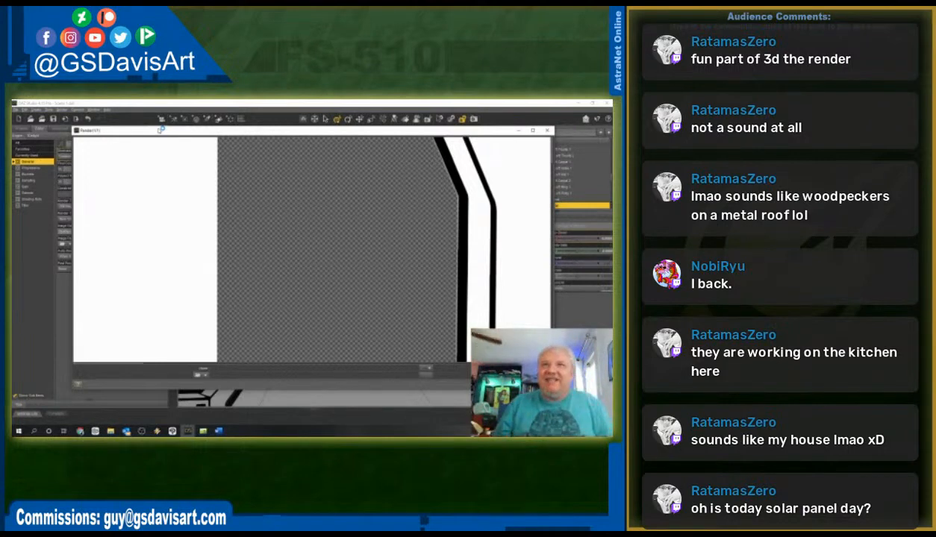
- Render the corrected scene from the camera, save the image and close the render window
click(548, 131)
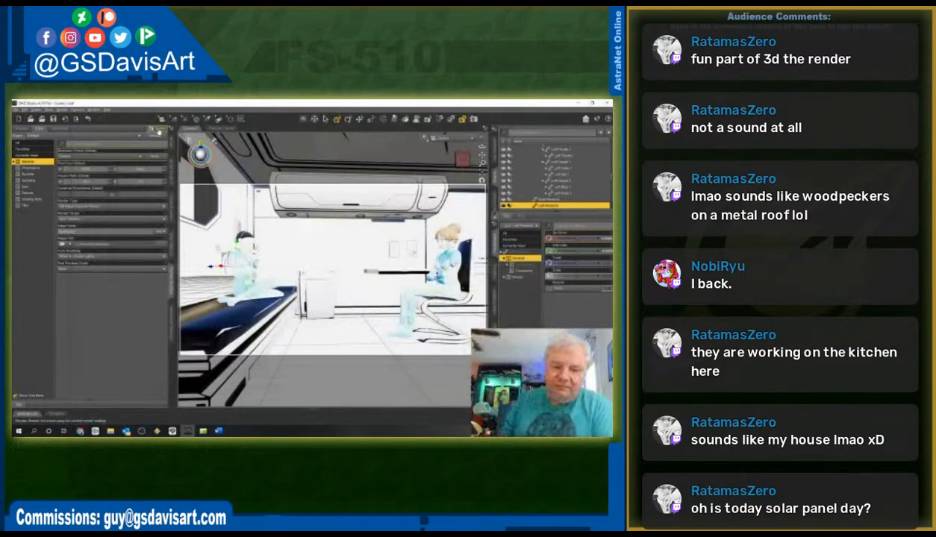
click(158, 131)
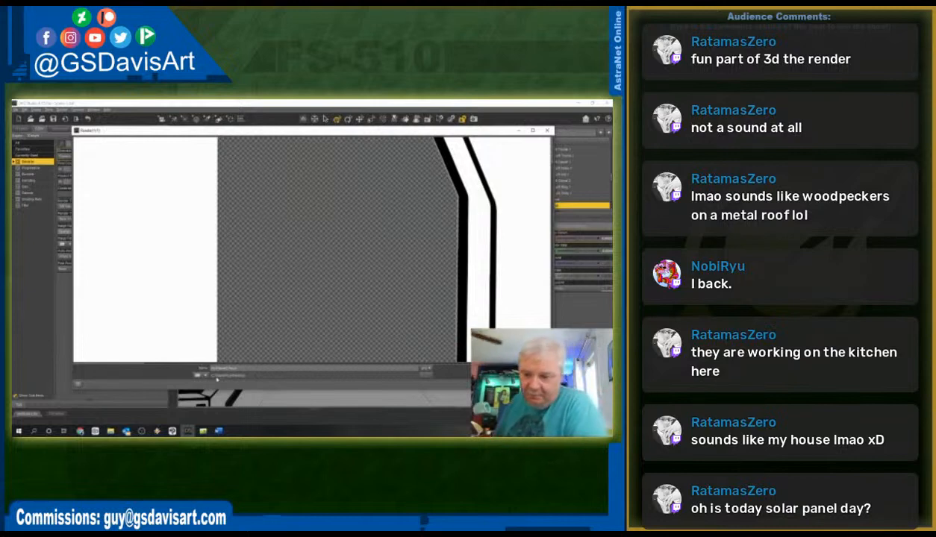
click(546, 130)
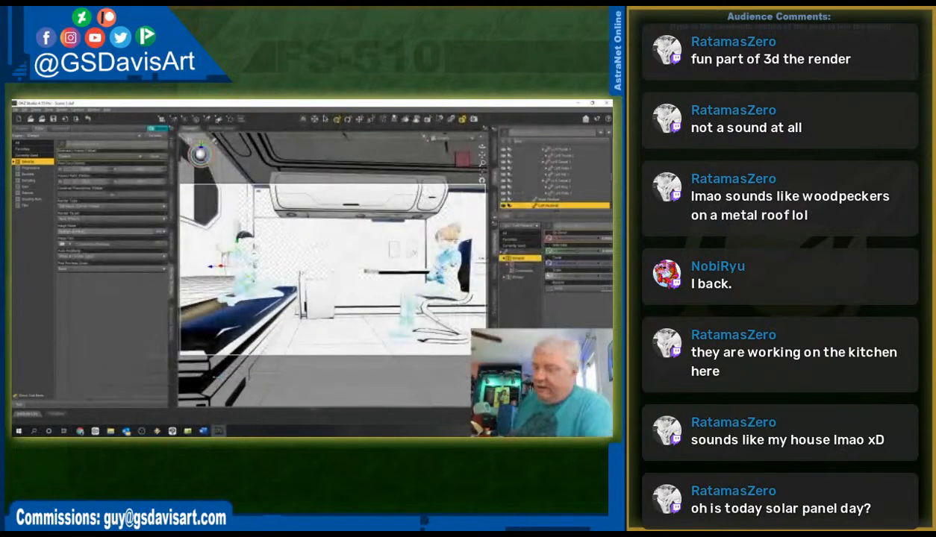
- Return to the comic page in Clip Studio Paint and clear all the inked lines of the bench figure from the layer
click(172, 432)
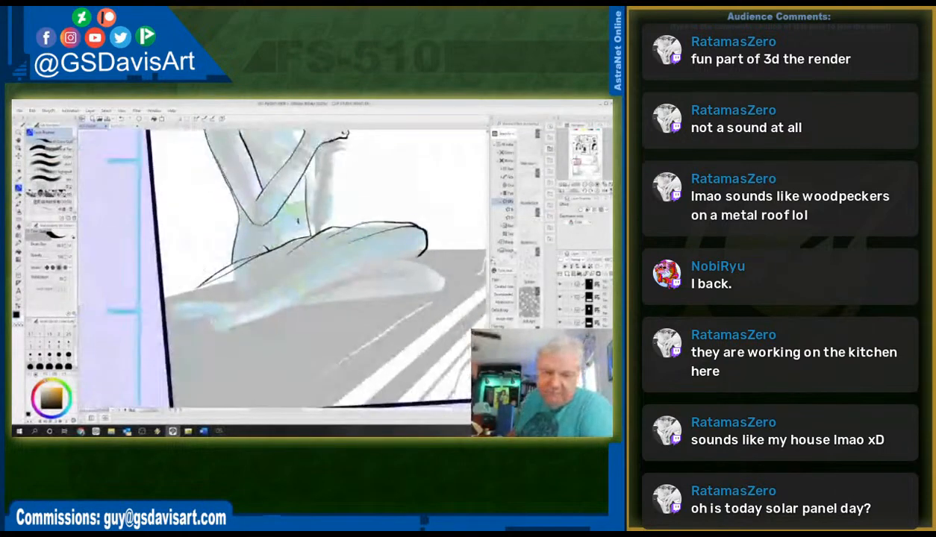
scroll(313, 269, down, 3)
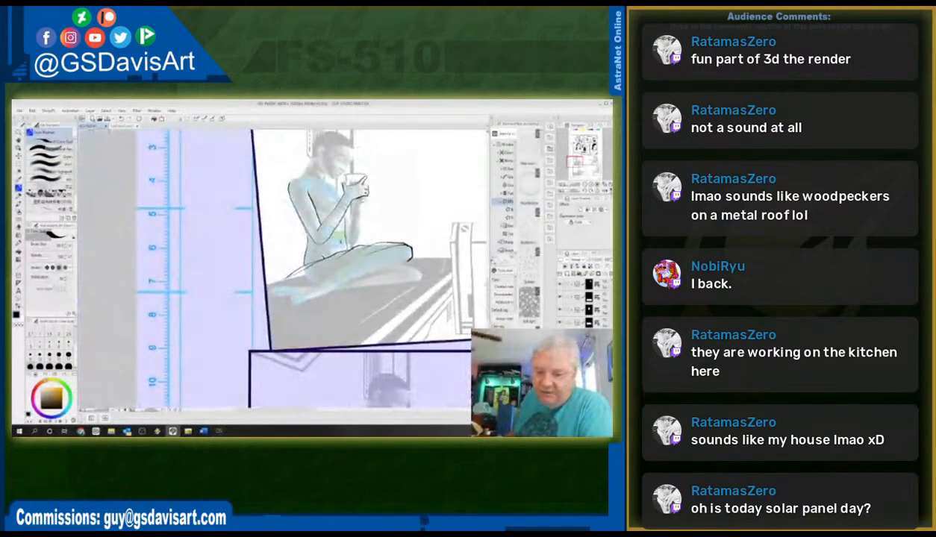
scroll(314, 269, up, 3)
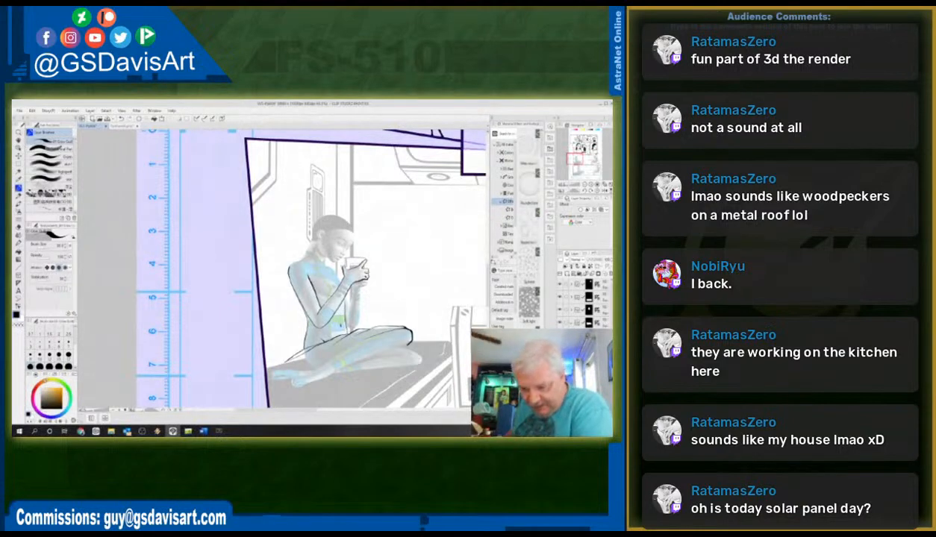
key(ctrl+a)
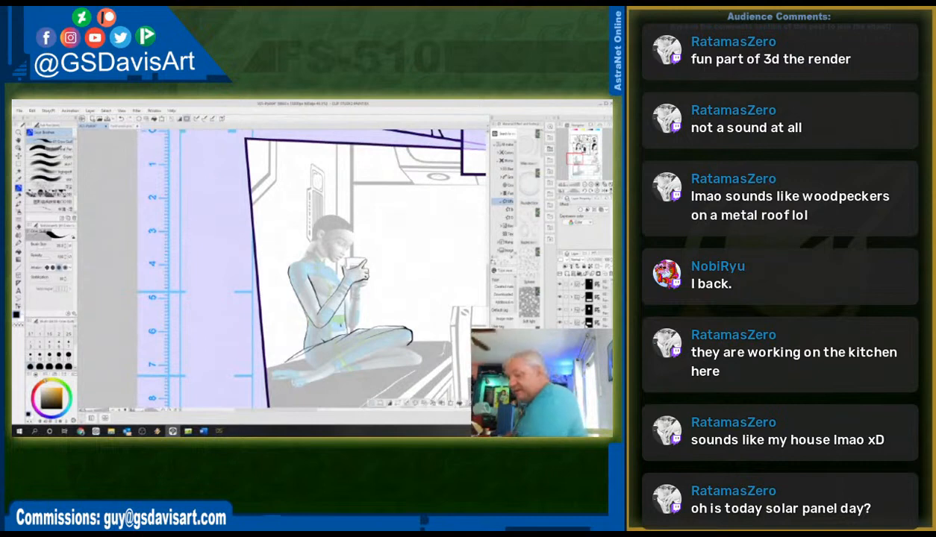
key(Delete)
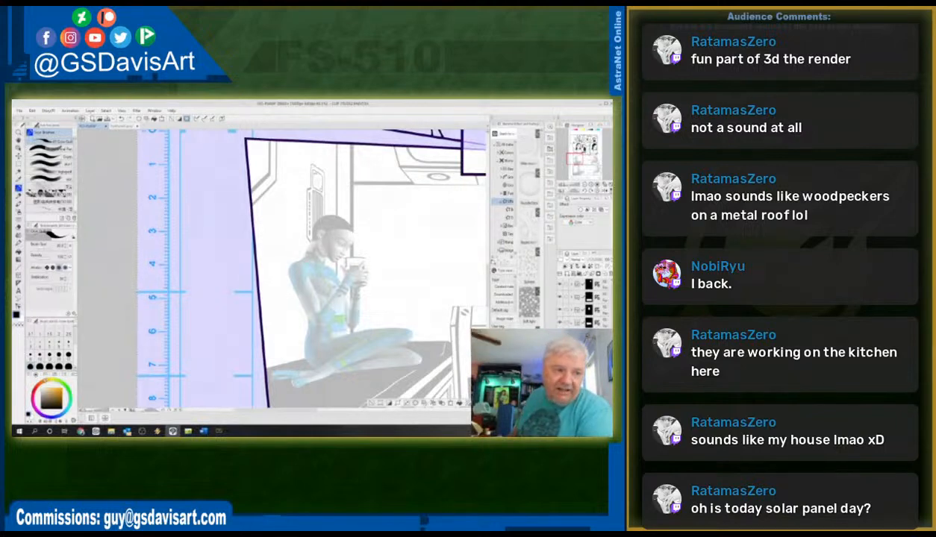
- Close the old room render image and open the newly saved corrected render
click(122, 126)
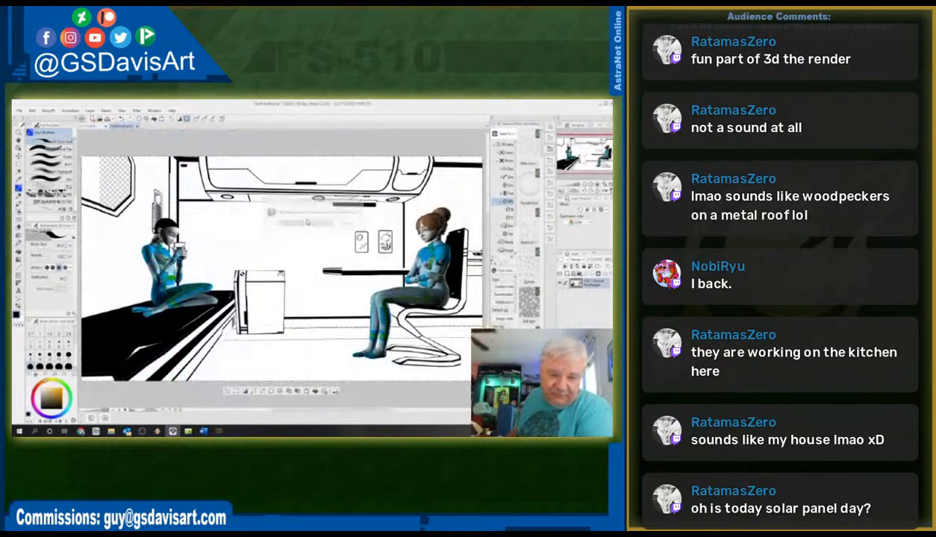
click(93, 124)
click(20, 111)
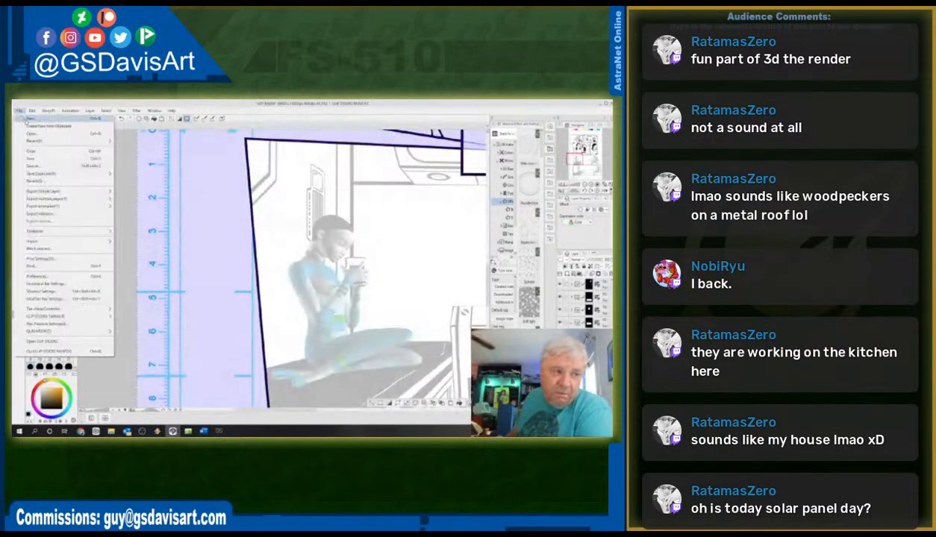
click(31, 134)
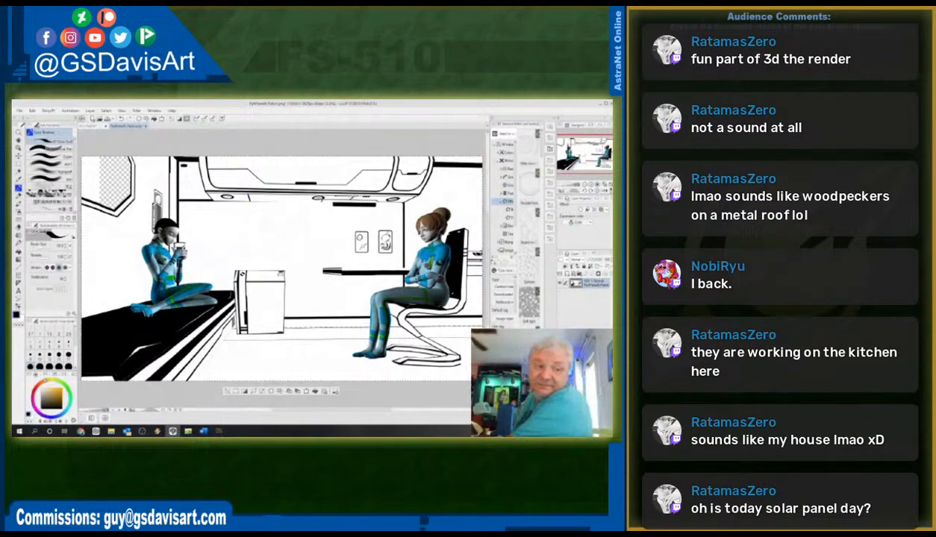
- Paste the corrected render into the comic page and scale it down to the width of the slanted panel
click(92, 125)
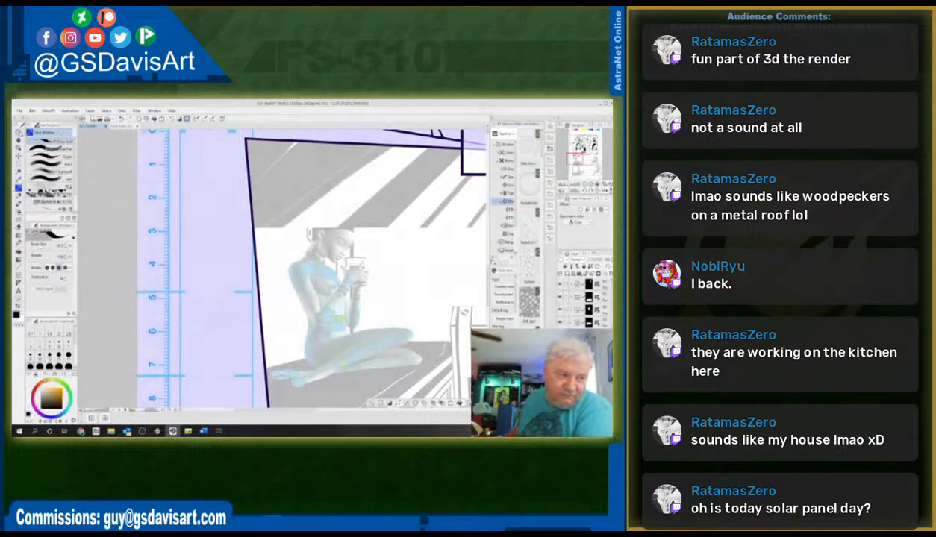
click(19, 132)
scroll(358, 239, down, 5)
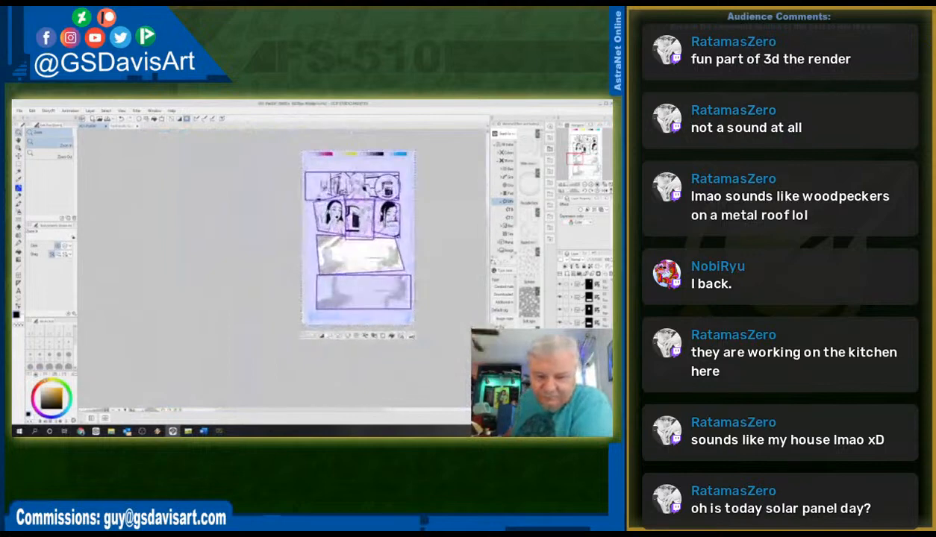
key(ctrl+d)
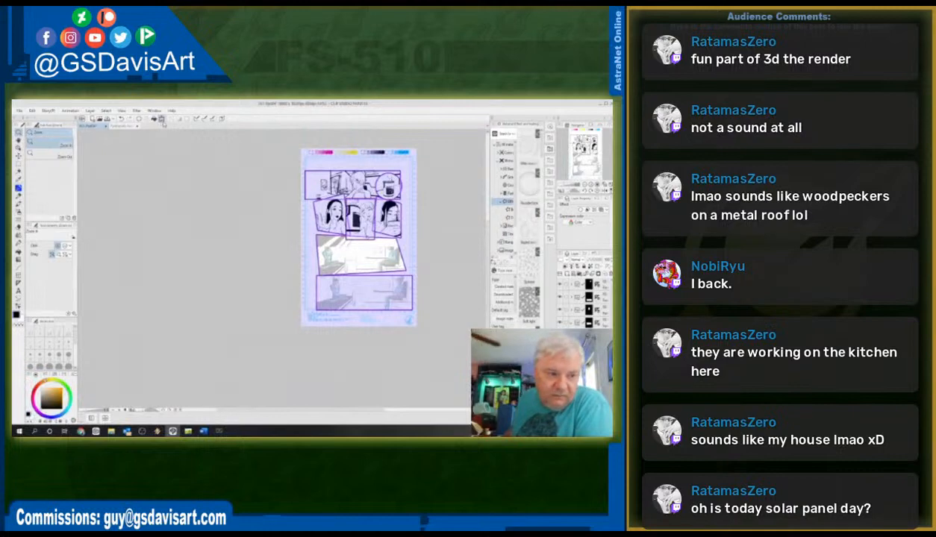
key(ctrl+t)
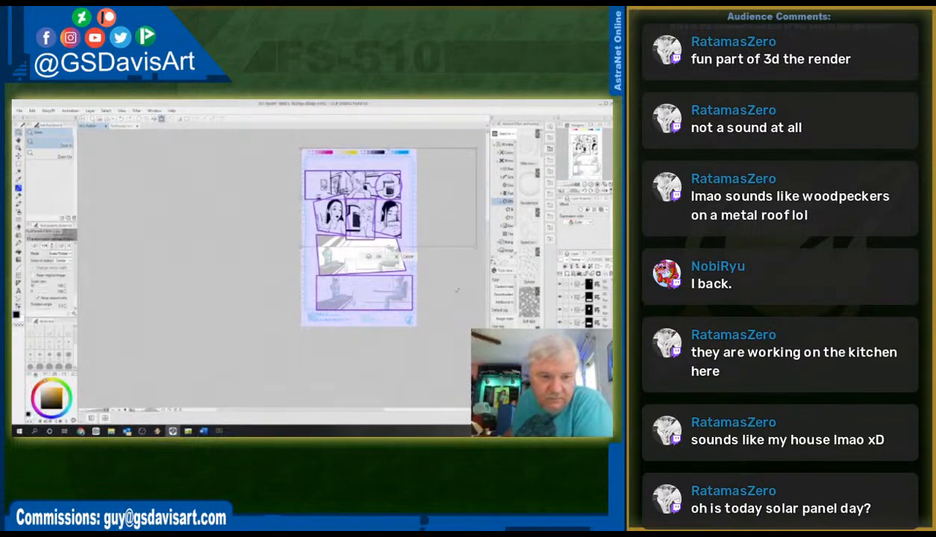
drag(476, 148, 397, 193)
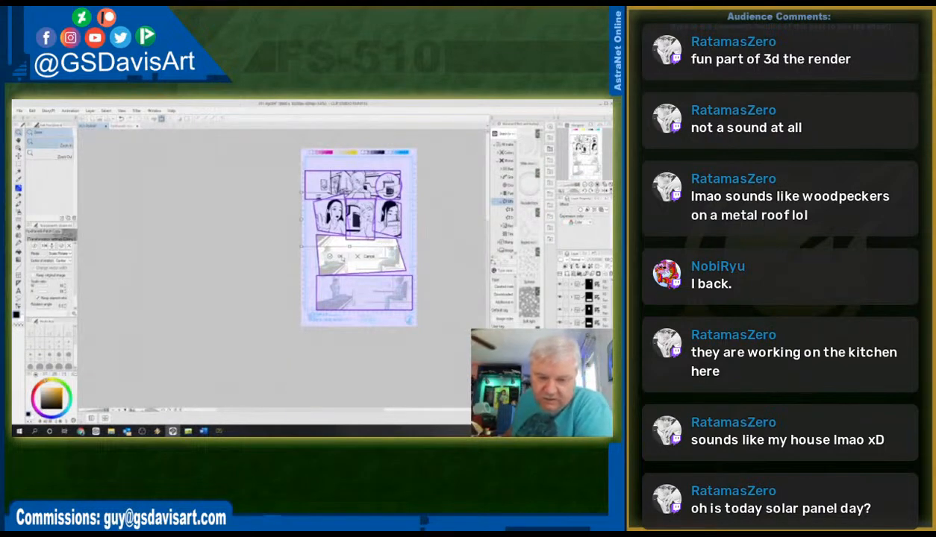
click(342, 254)
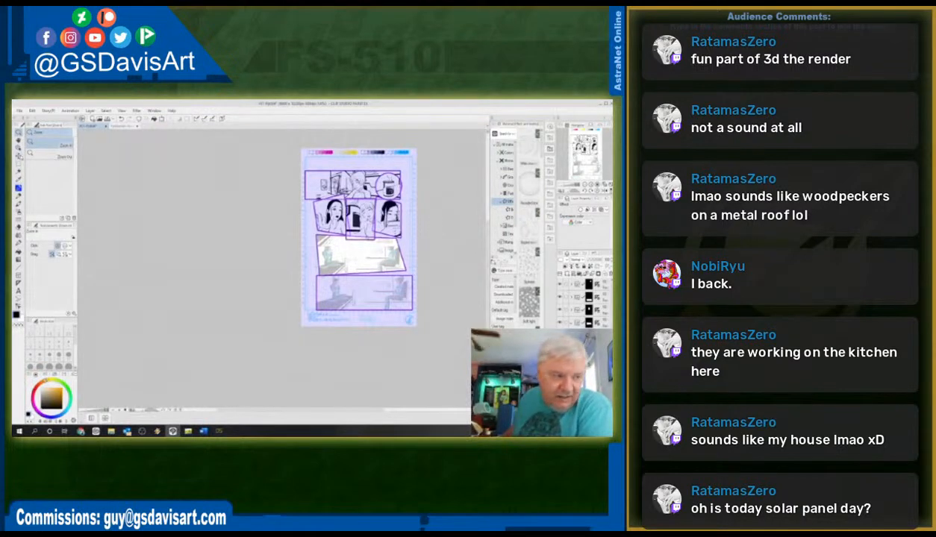
- Move the new render onto the slanted panel, lowering its layer opacity to align it with the older render beneath
click(19, 153)
drag(334, 246, 333, 244)
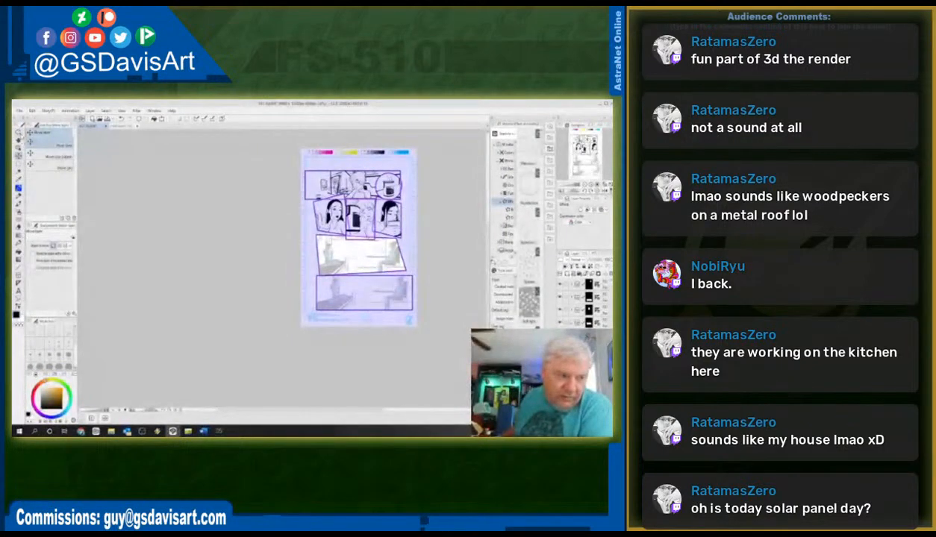
click(19, 132)
drag(349, 256, 387, 257)
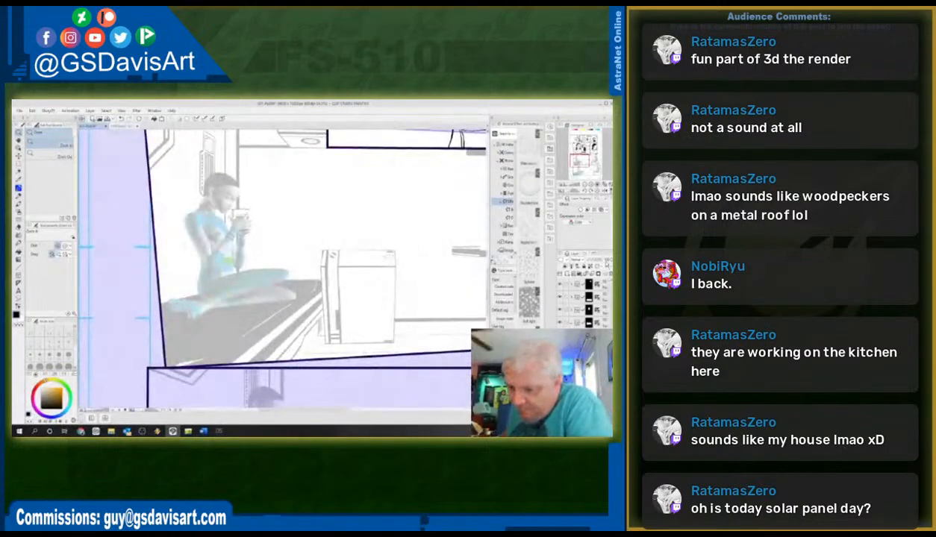
drag(598, 262, 593, 262)
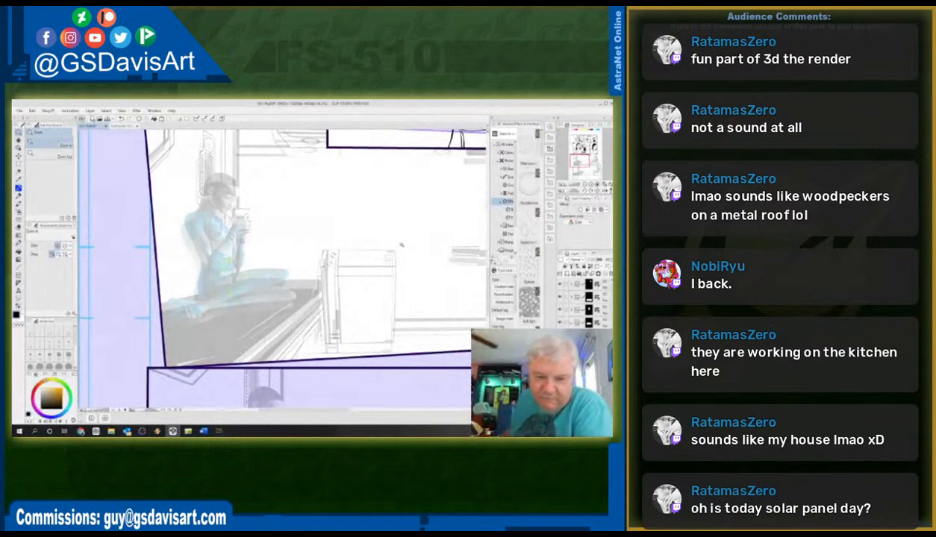
click(19, 156)
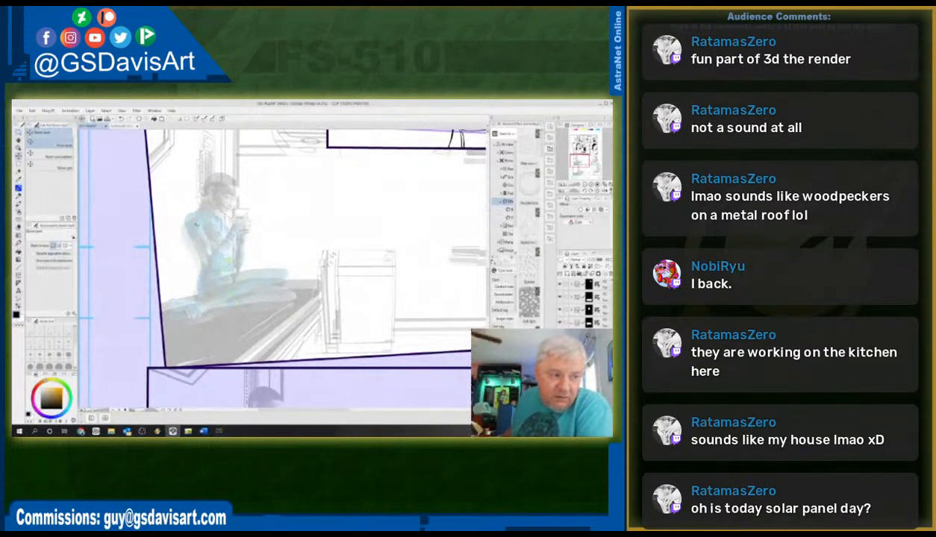
drag(333, 233, 333, 241)
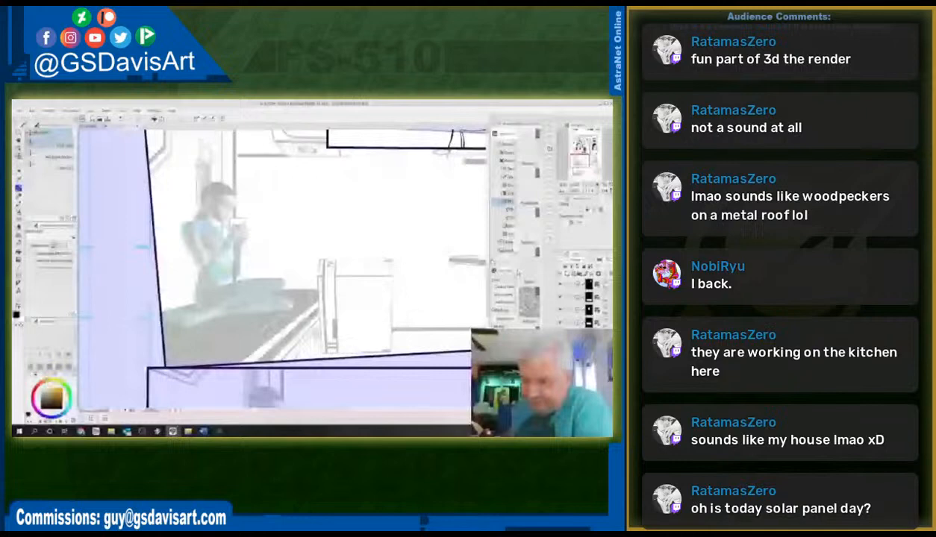
- Delete the chair figure's side of the new render with a rectangular selection, leaving the older chair figure, and deselect
click(19, 165)
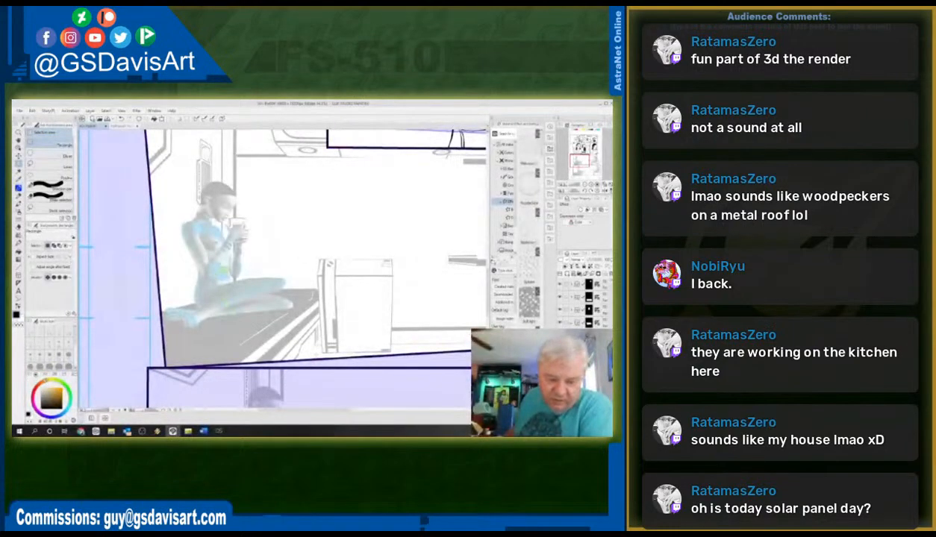
mouse_move(311, 352)
mouse_down()
mouse_move(321, 231)
mouse_move(396, 126)
mouse_move(463, 125)
mouse_move(493, 199)
mouse_move(427, 201)
mouse_up()
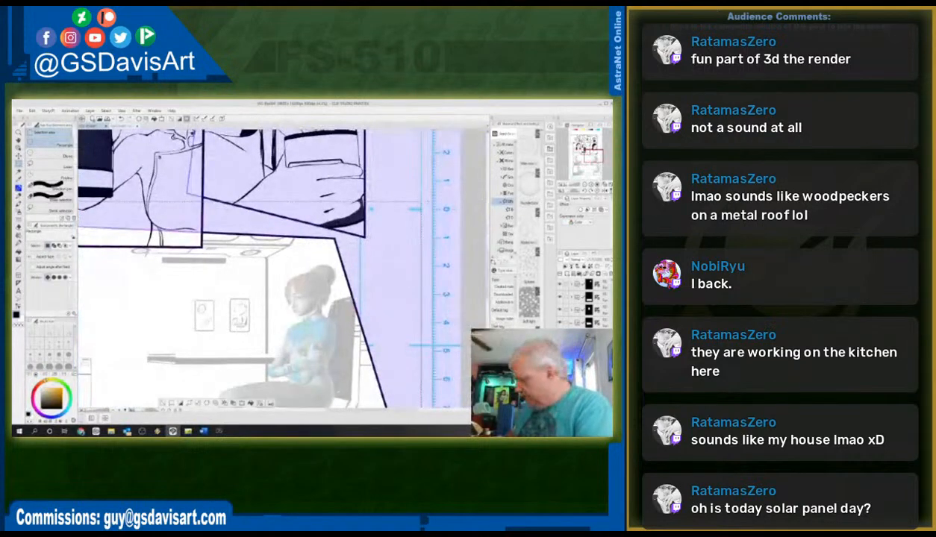
key(Delete)
key(ctrl+d)
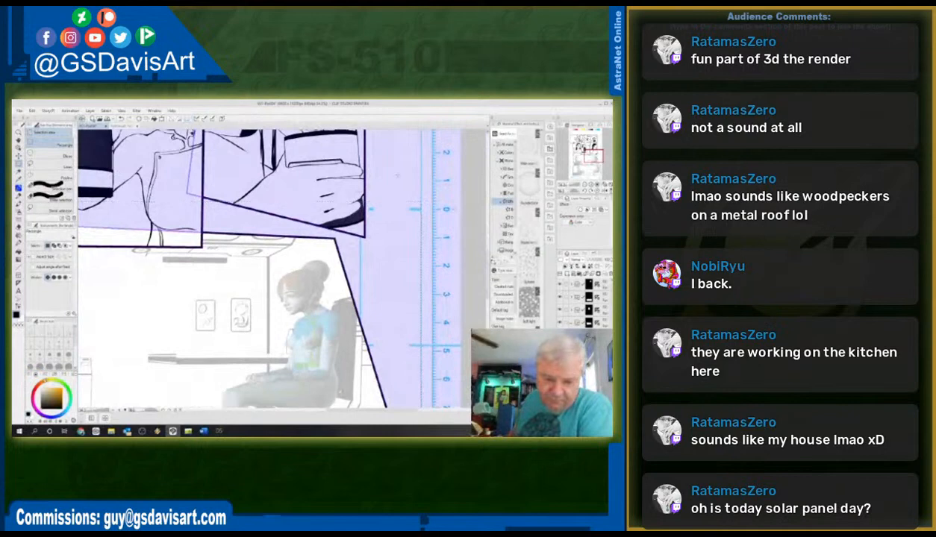
- Erase a small spot at the cabinet's lower corner beside the bench in the slanted panel
drag(379, 409, 338, 409)
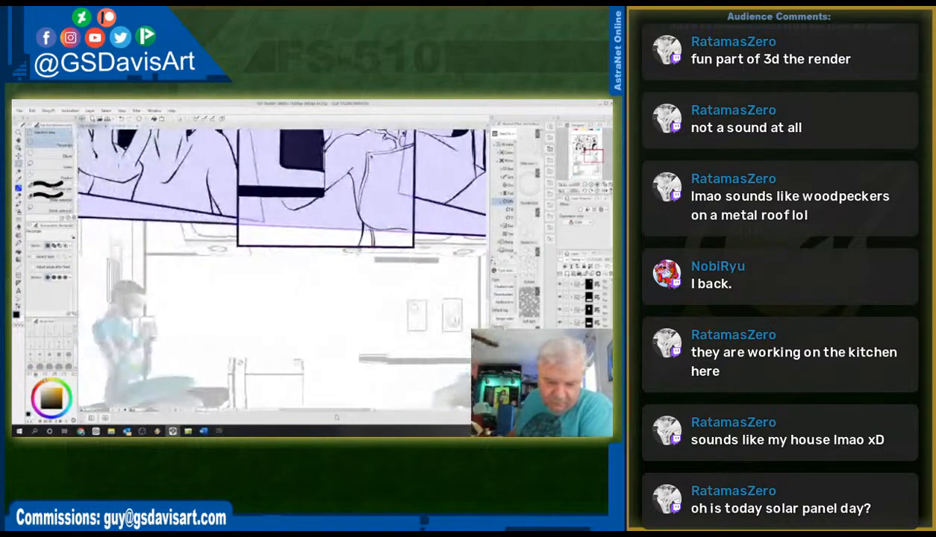
drag(488, 269, 489, 279)
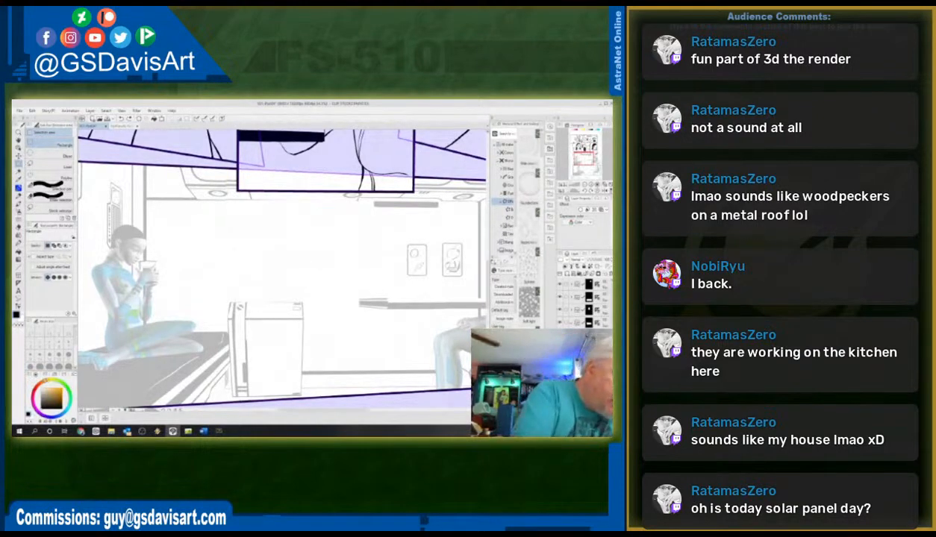
key(p)
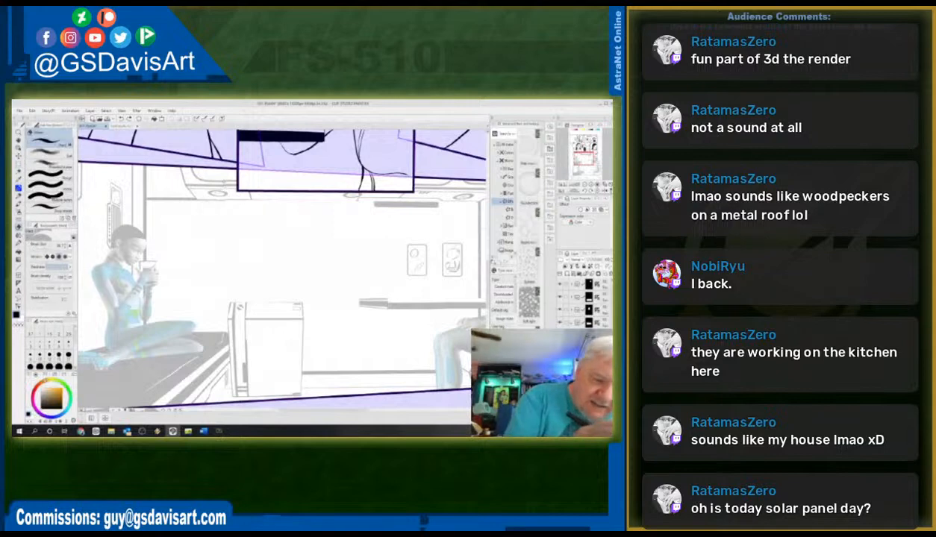
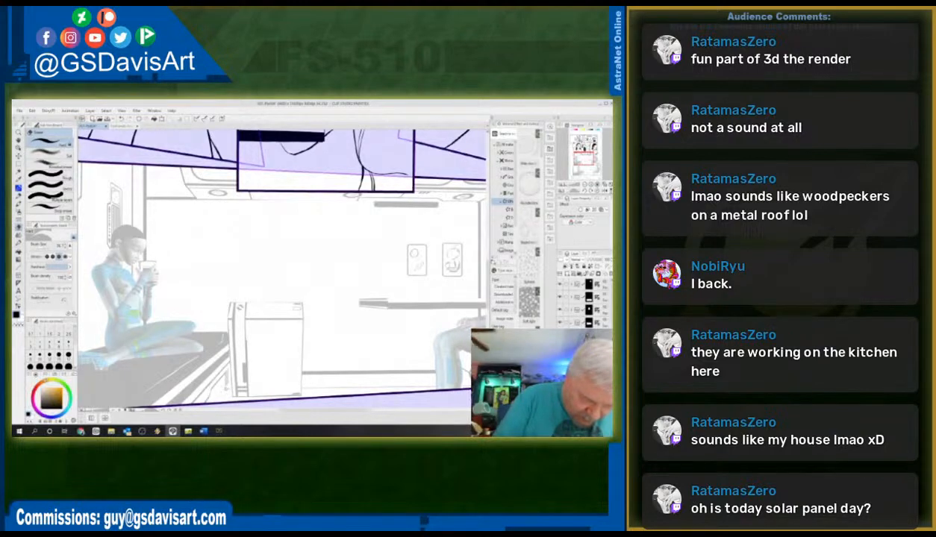
drag(226, 383, 236, 390)
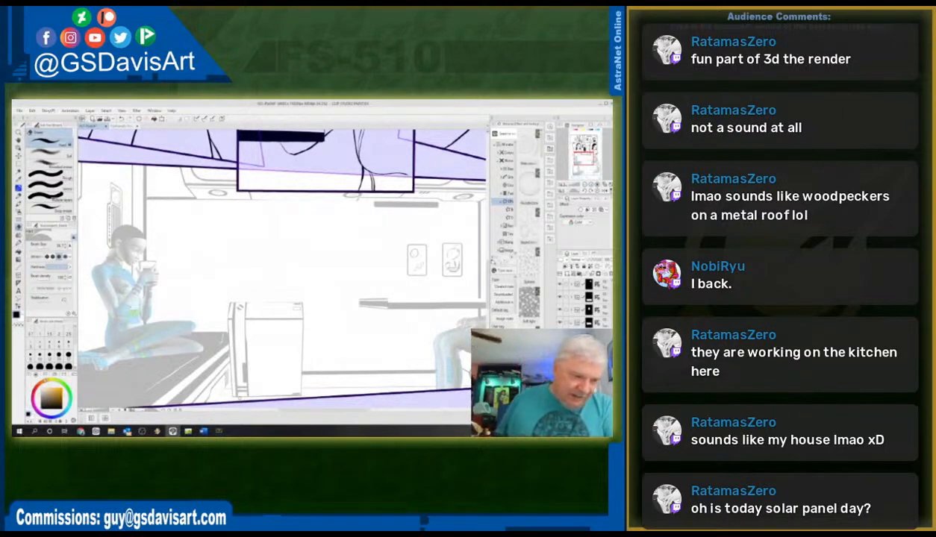
click(19, 267)
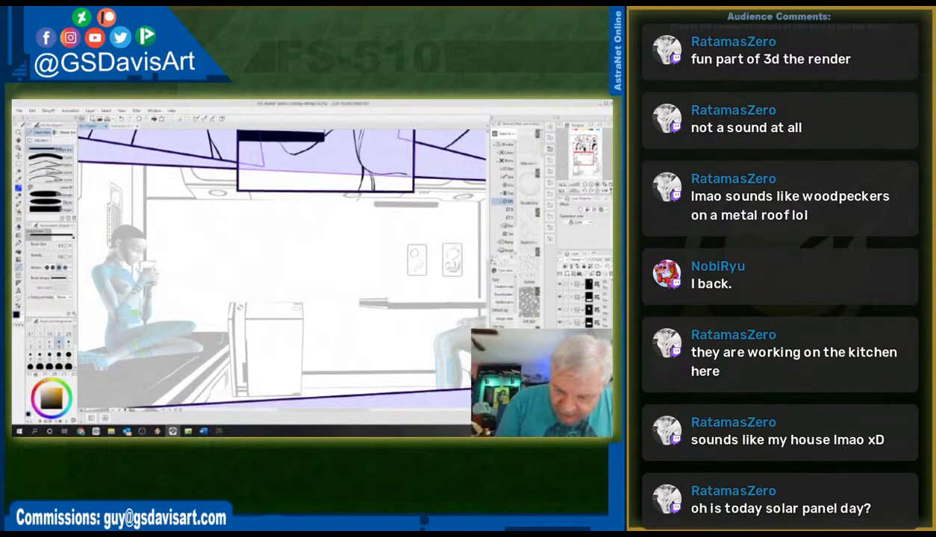
drag(385, 300, 487, 300)
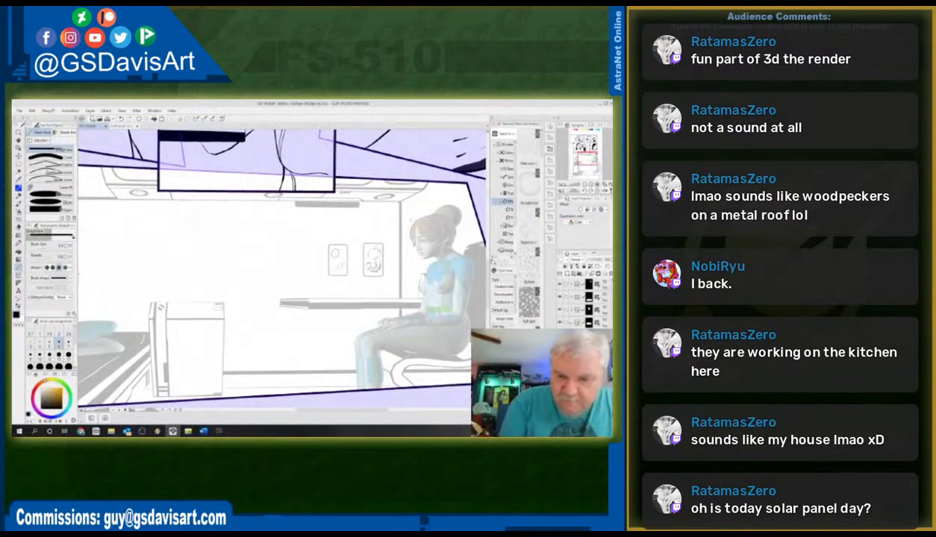
key(ctrl+minus)
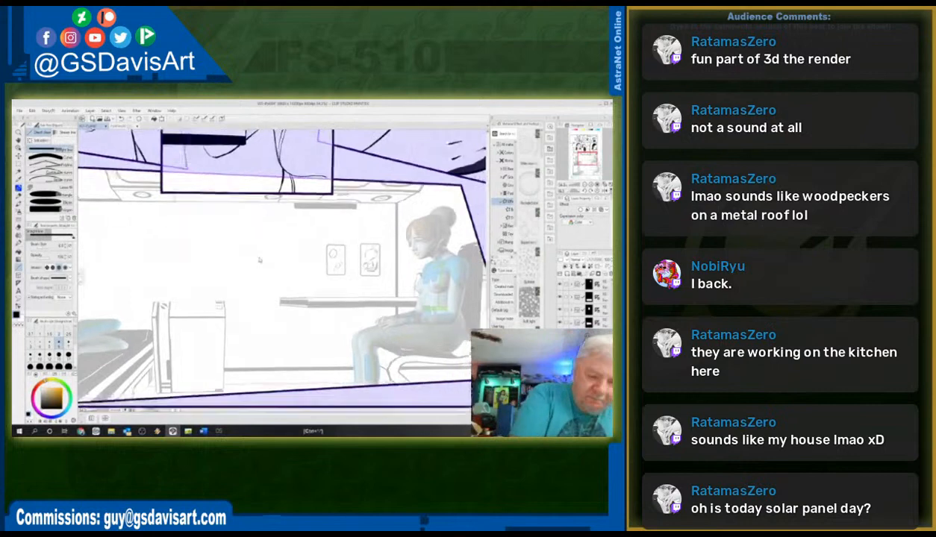
key(ctrl+minus)
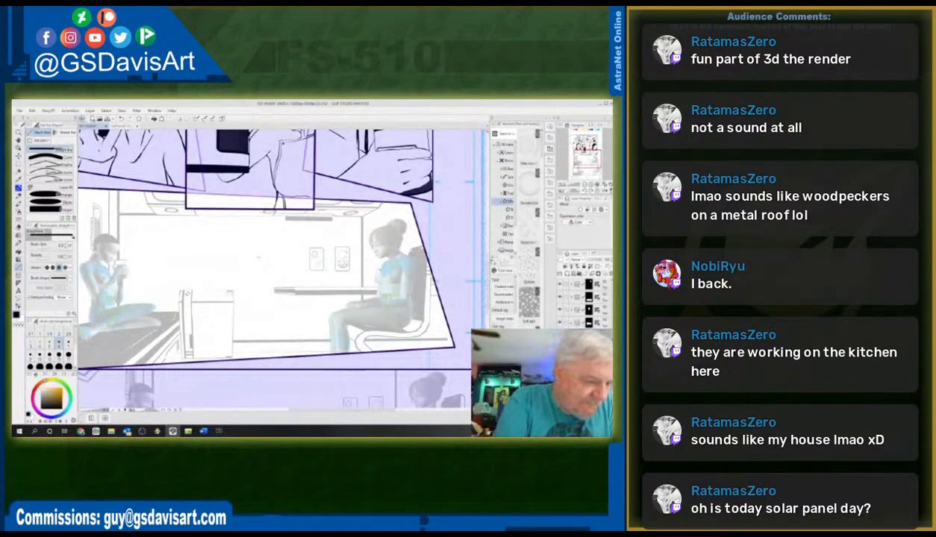
drag(351, 412, 300, 401)
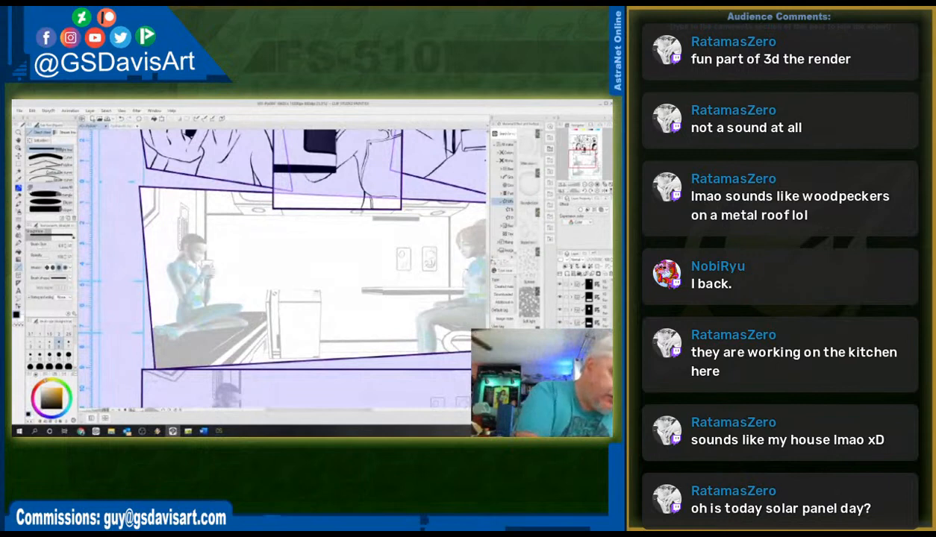
- Ink the upper contour of the bench figure's thigh and the creases at the hip with the inking brush
click(21, 189)
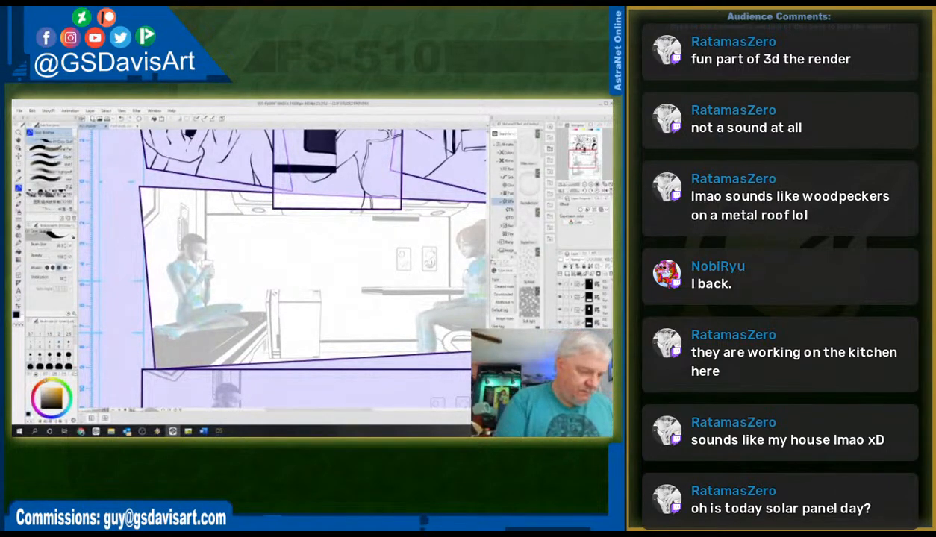
key(ctrl+plus)
key(ctrl+plus)
key(ctrl+plus)
drag(315, 411, 292, 412)
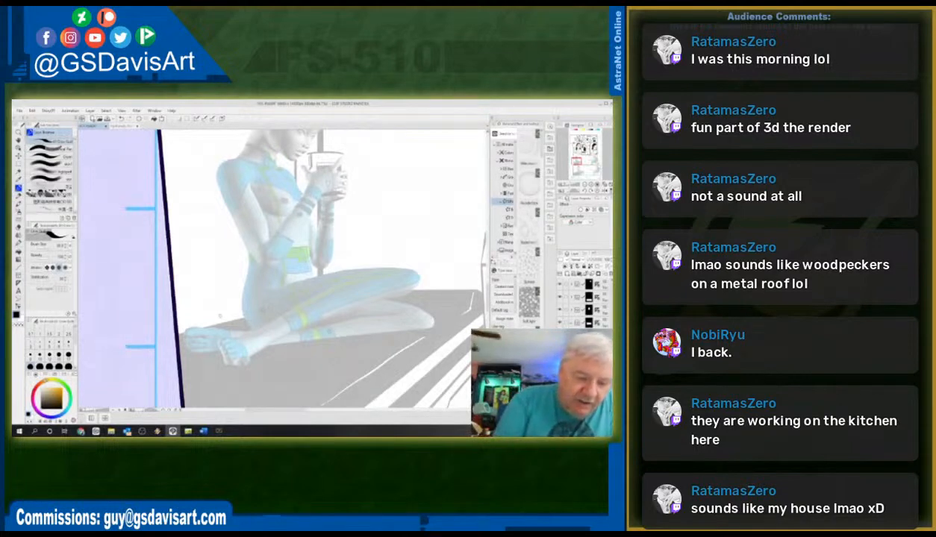
mouse_move(206, 318)
mouse_down()
mouse_move(277, 272)
mouse_move(300, 275)
mouse_up()
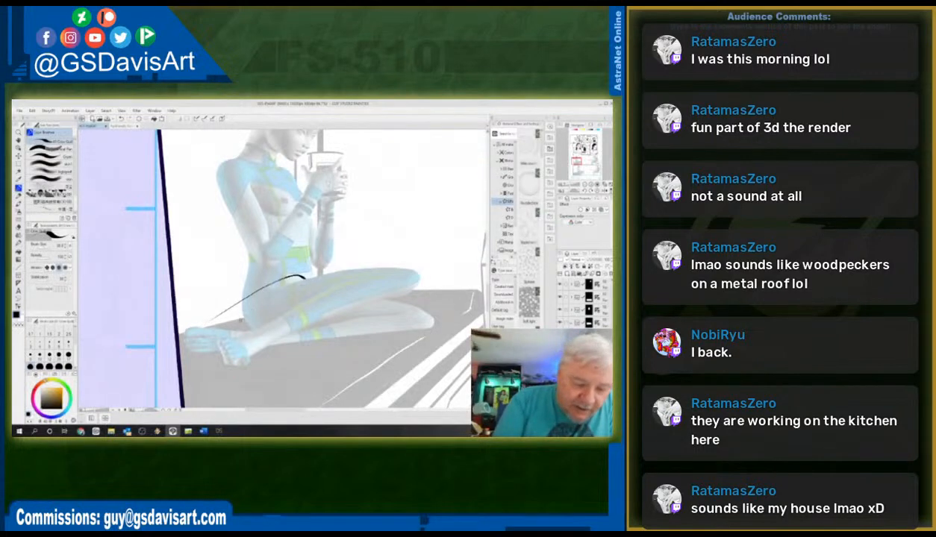
mouse_move(232, 319)
mouse_down()
mouse_move(306, 274)
mouse_move(382, 263)
mouse_up()
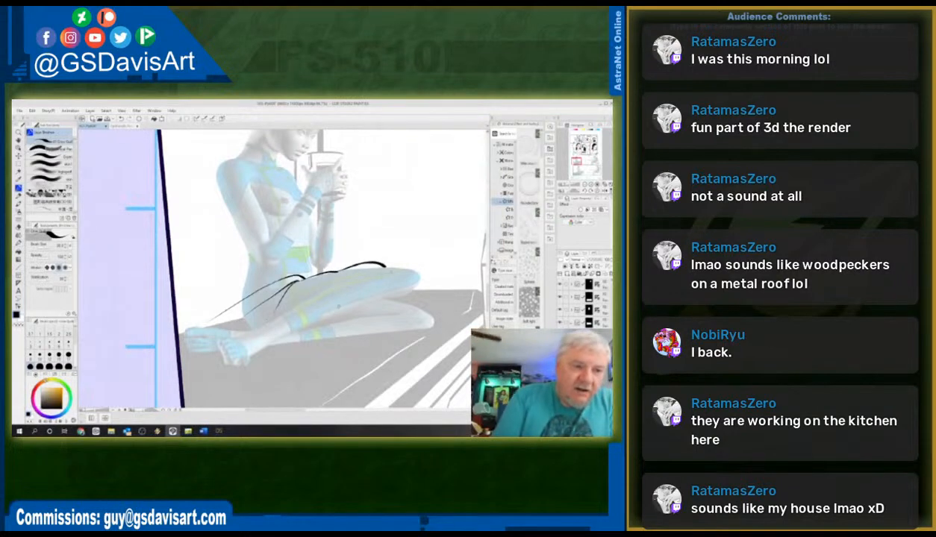
key(ctrl+minus)
key(ctrl+minus)
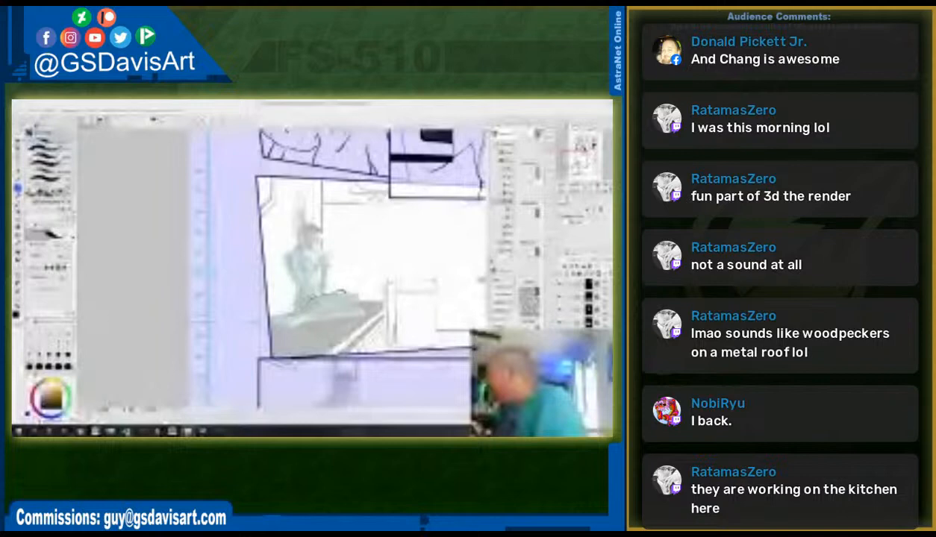
- Bring up the image viewer over the page, browse the finished comic pages, and examine the dark four-panel page up close
drag(608, 152, 328, 146)
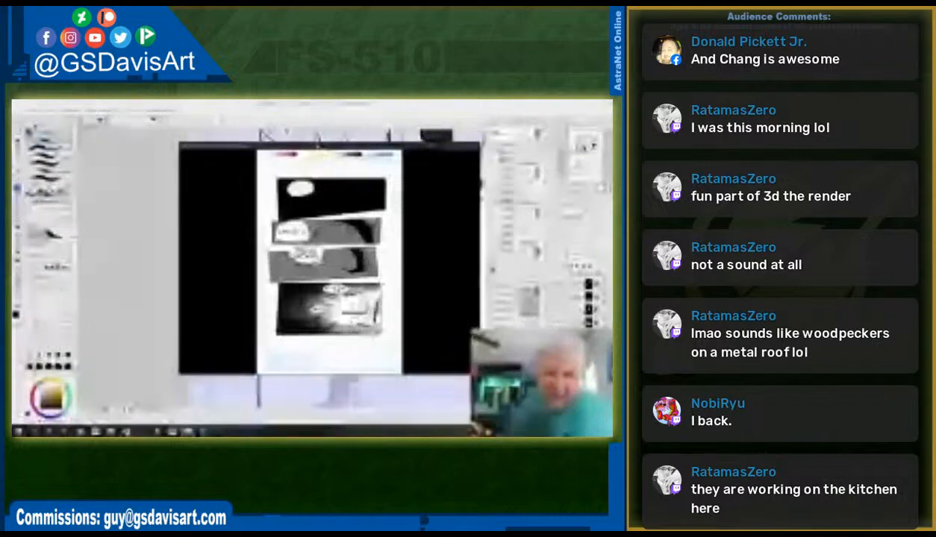
drag(319, 145, 320, 115)
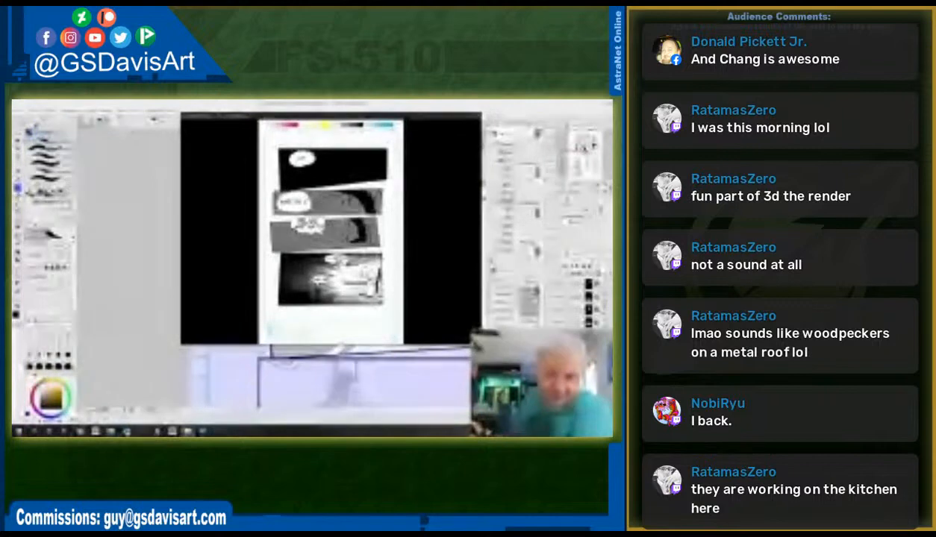
key(Right)
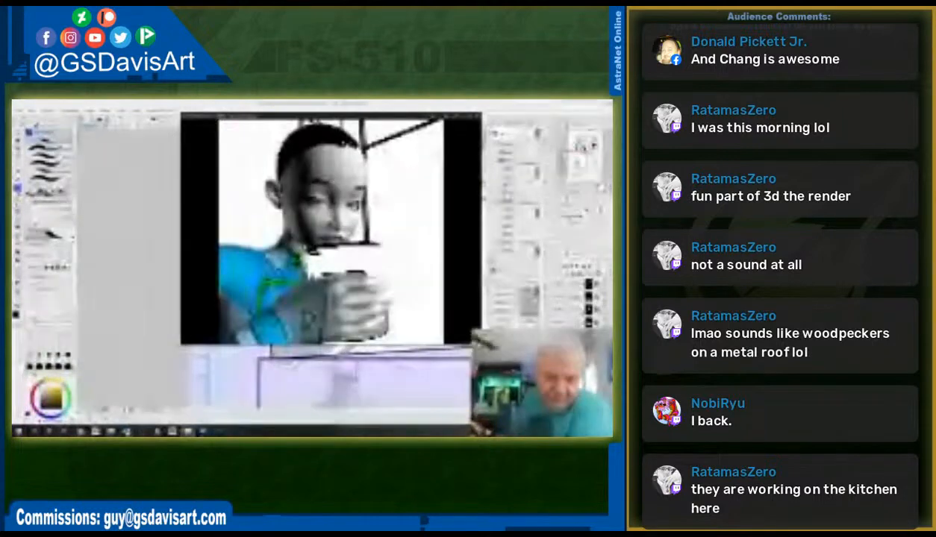
key(Left)
key(Left)
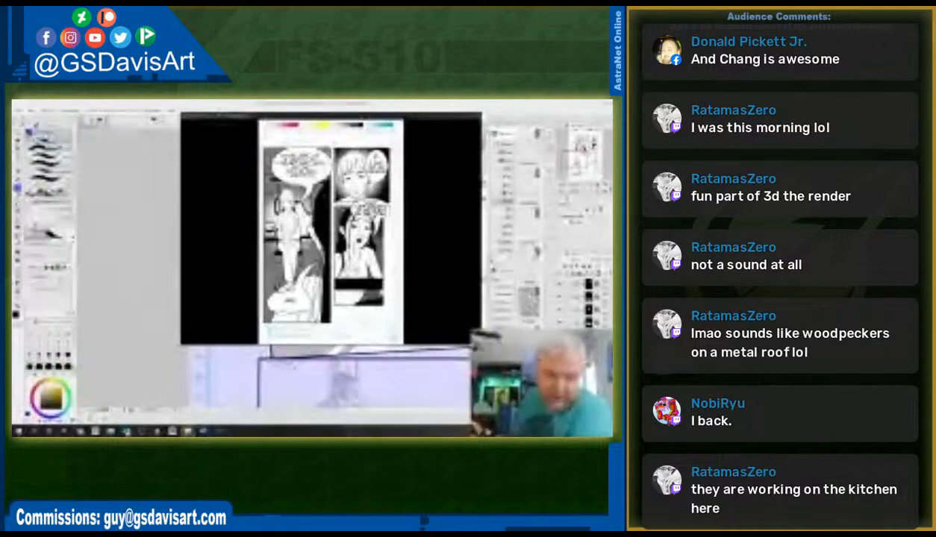
key(Left)
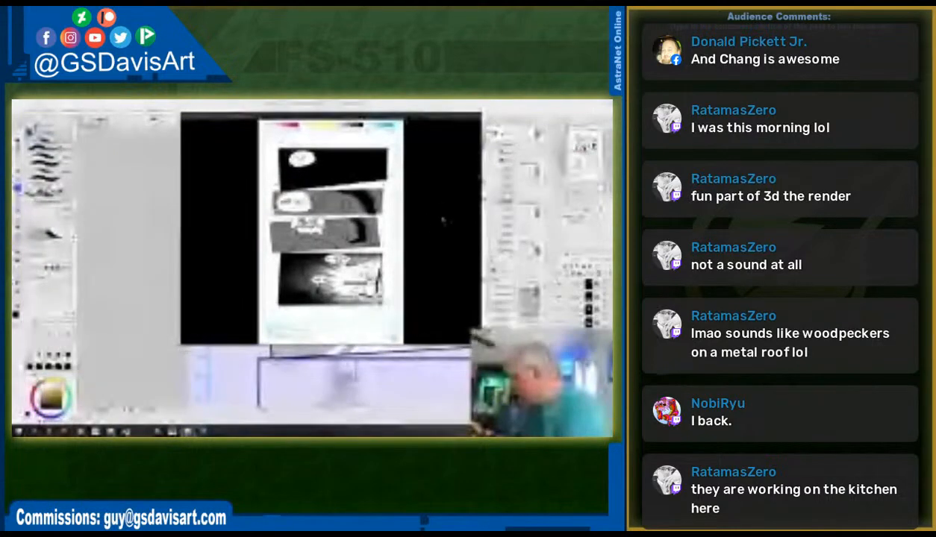
scroll(446, 220, up, 3)
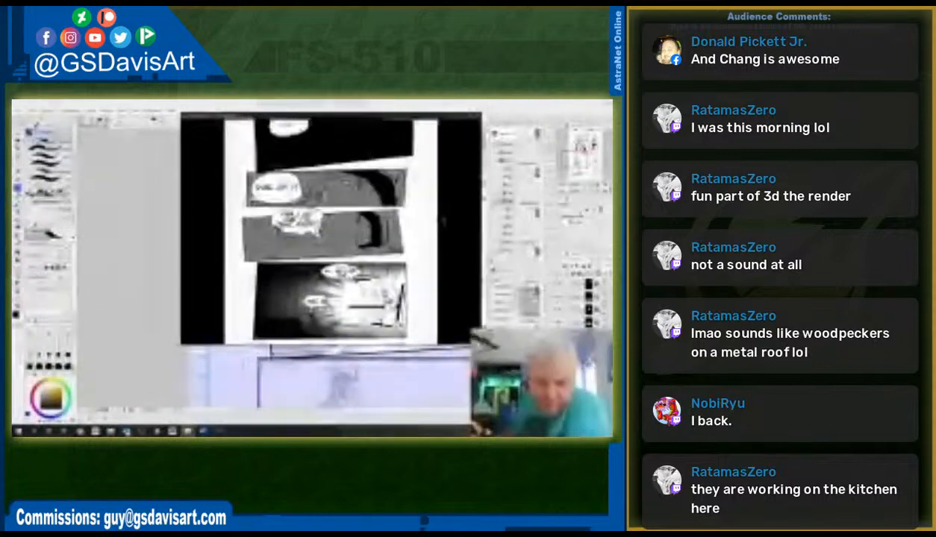
- Examine the lower panels of the finished dark comic page up close, down to the final lit-room panel, and return to the page being inked
scroll(328, 227, up, 3)
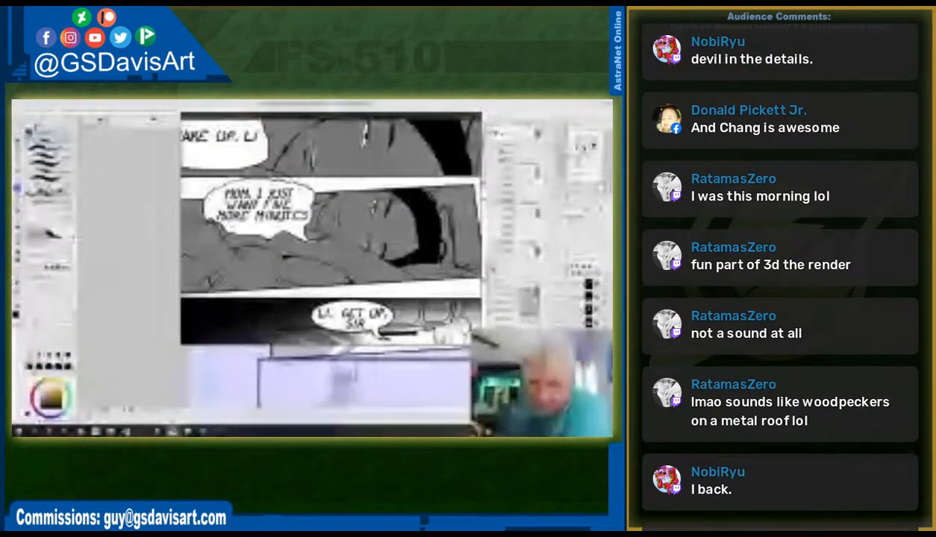
scroll(329, 228, down, 5)
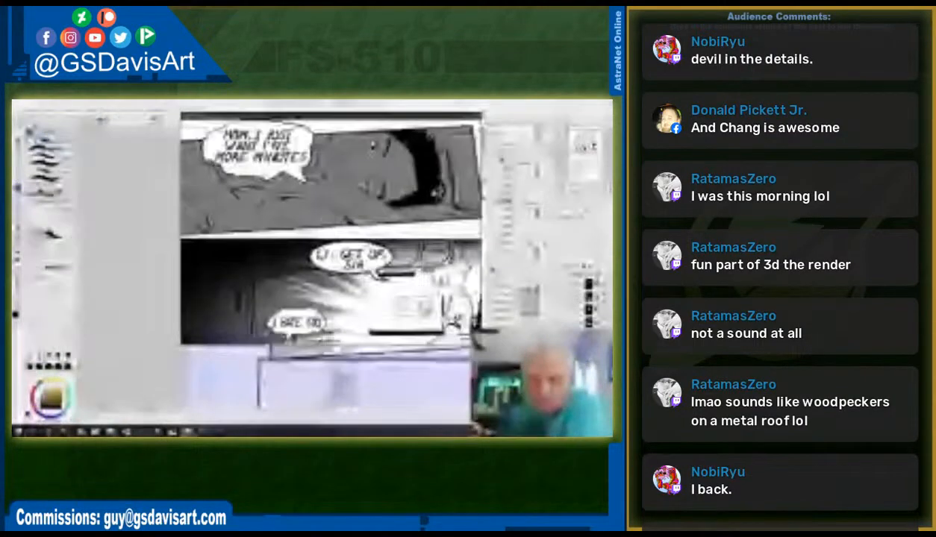
scroll(329, 224, down, 2)
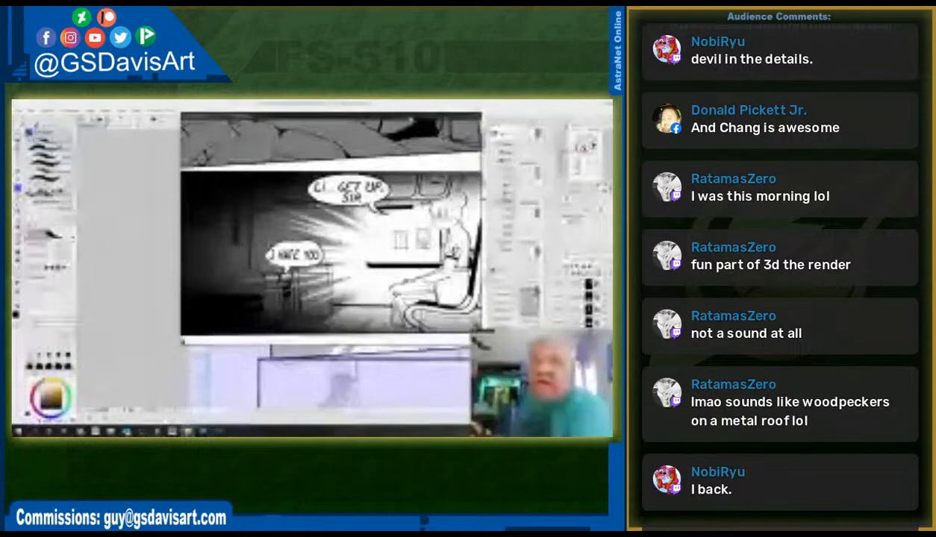
key(alt+Tab)
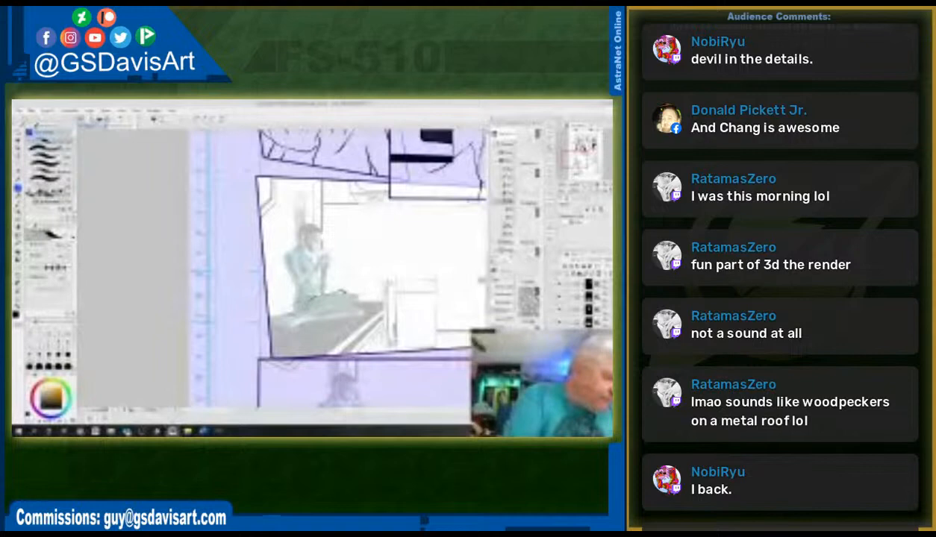
- Ink a second contour along the bench figure's thigh to the knee and two long drape lines falling from the knee over the bench edge
scroll(415, 317, up, 3)
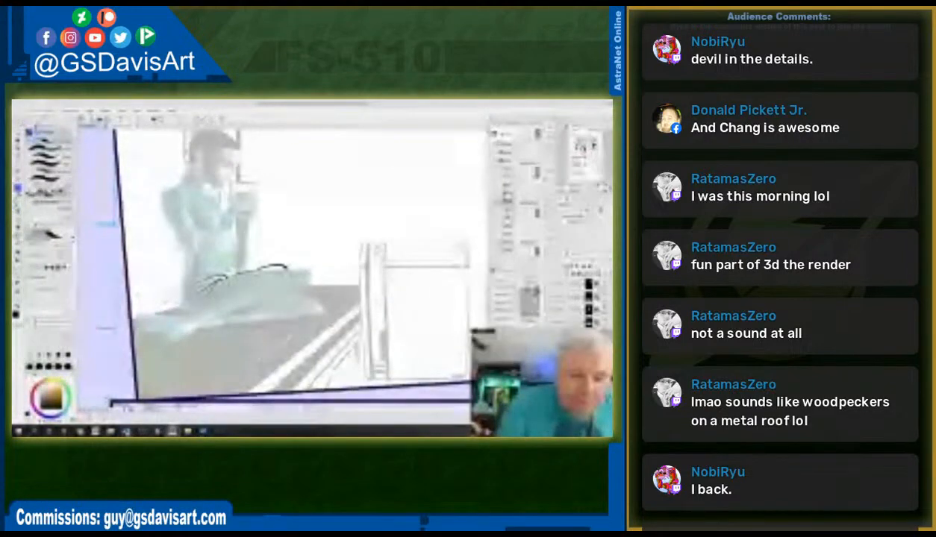
drag(227, 288, 266, 270)
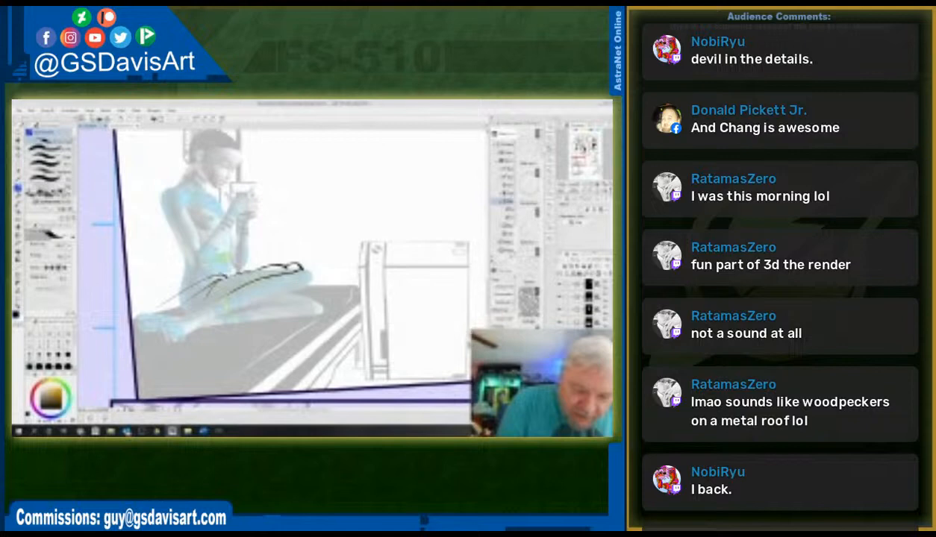
mouse_move(302, 287)
mouse_down()
mouse_move(352, 322)
mouse_move(350, 379)
mouse_up()
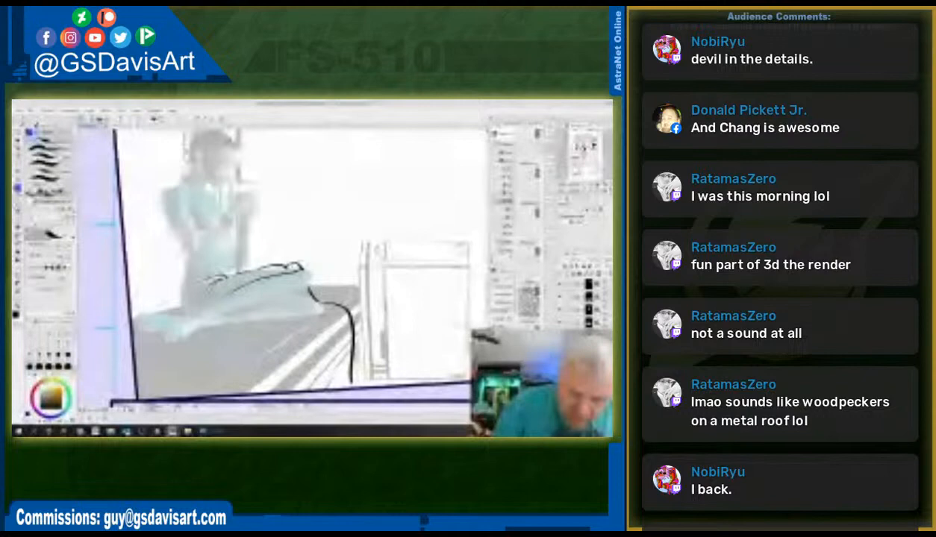
drag(312, 297, 333, 386)
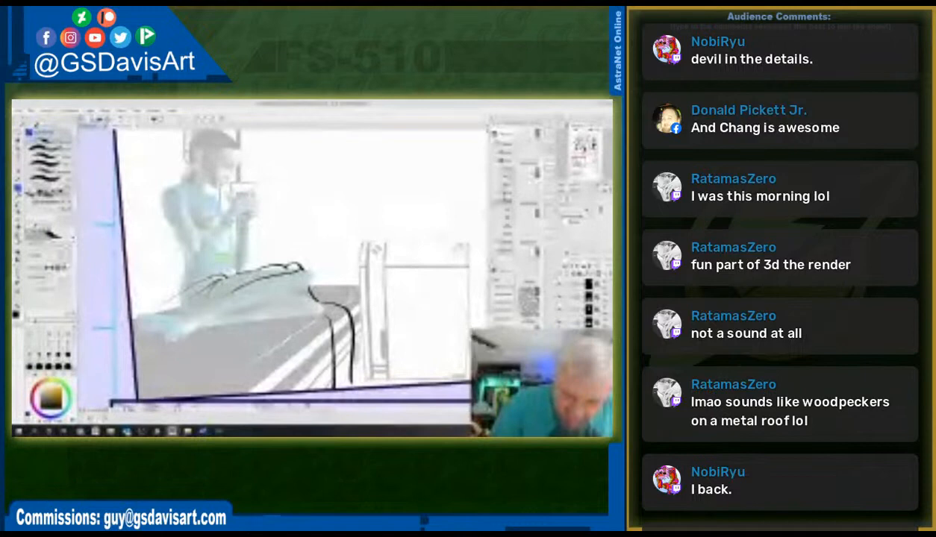
- Ink extra vertical folds in the cloth hanging over the bed's edge and the cloth's contour down to the top of the feet
drag(346, 339, 345, 385)
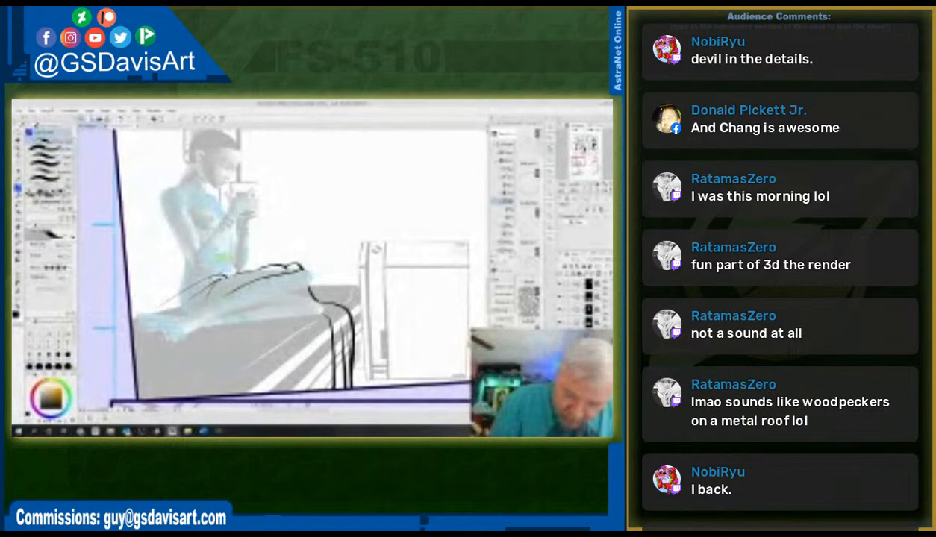
drag(345, 306, 360, 377)
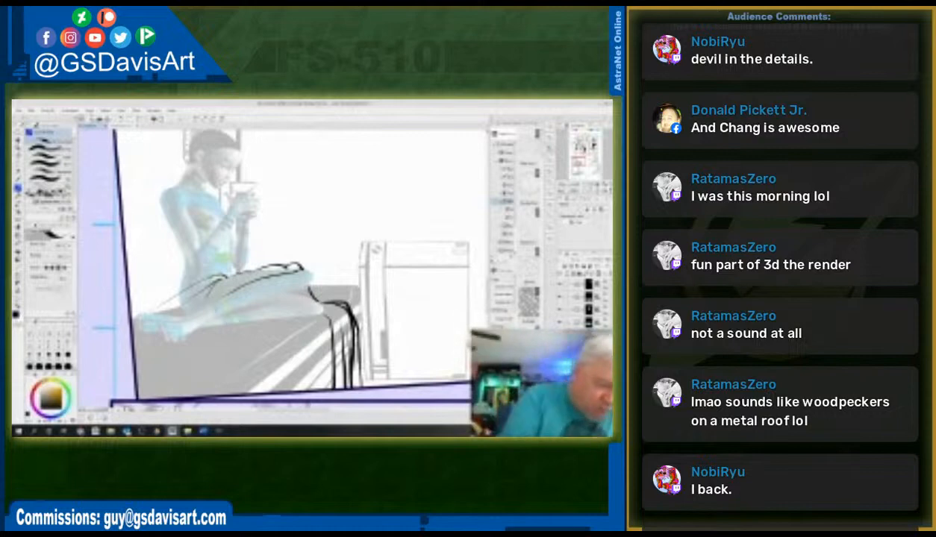
scroll(130, 320, up, 1)
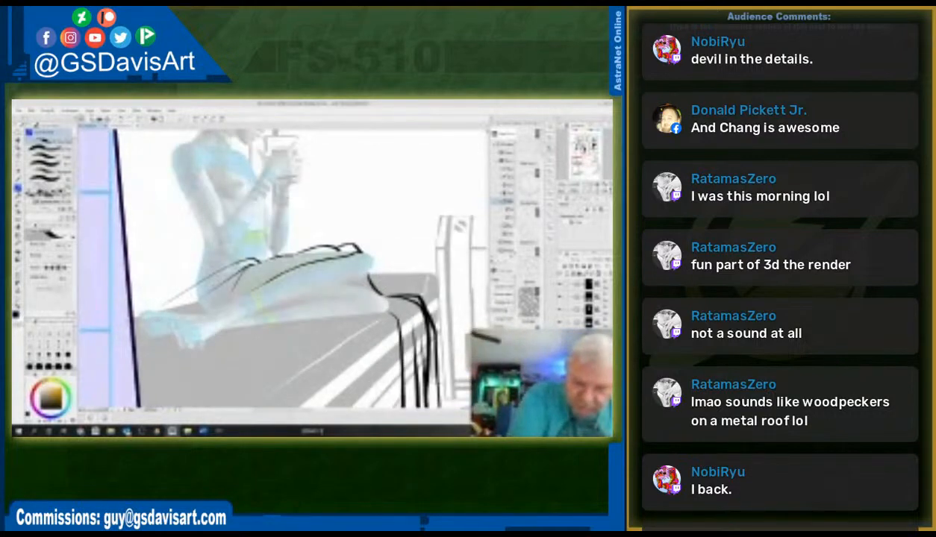
scroll(149, 329, up, 2)
scroll(149, 329, down, 1)
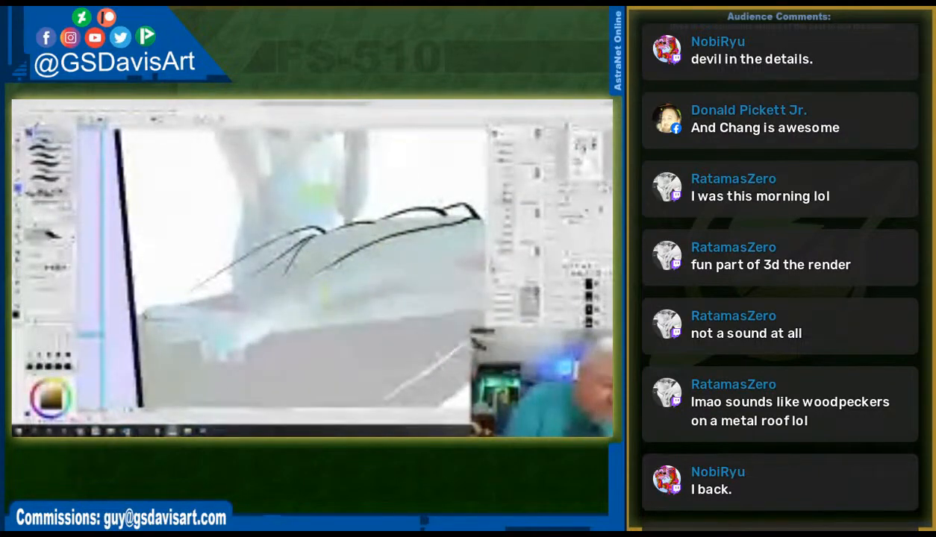
drag(187, 304, 221, 309)
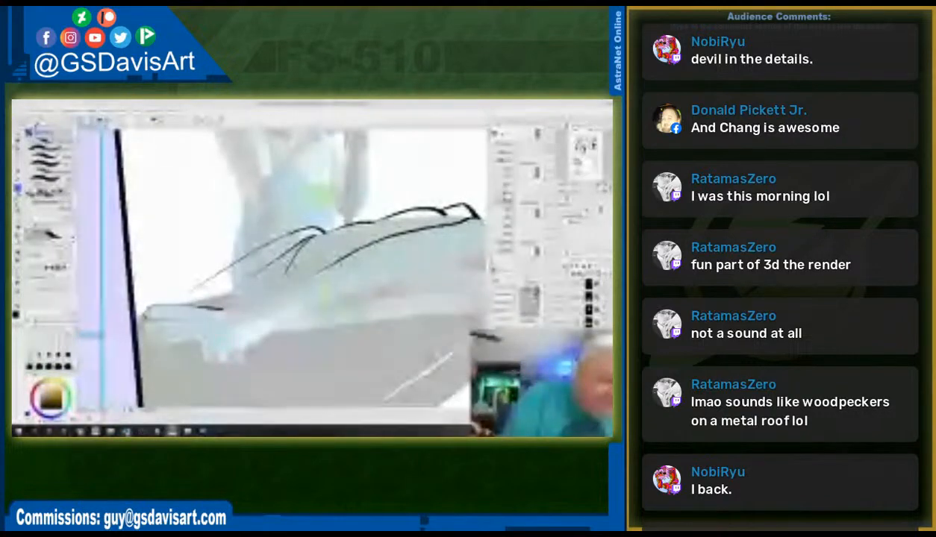
mouse_move(149, 309)
mouse_down()
mouse_move(137, 298)
mouse_move(138, 315)
mouse_move(215, 270)
mouse_up()
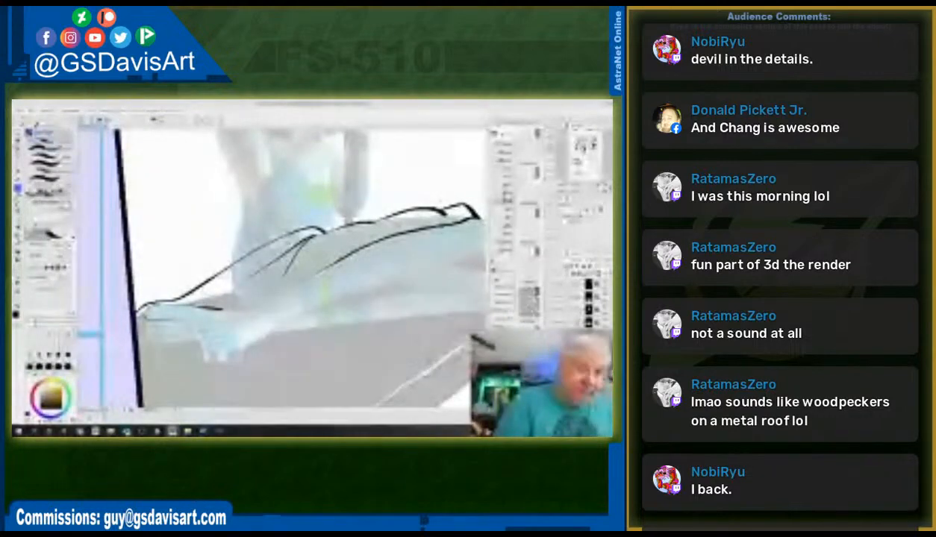
- Ink the rear foot's toes and underside over the grey reference figure
scroll(192, 329, up, 3)
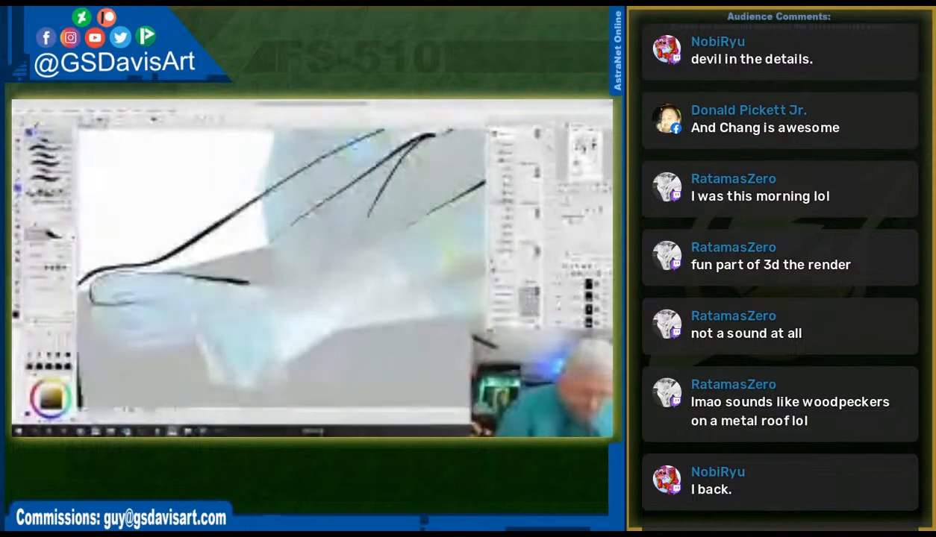
drag(216, 321, 388, 324)
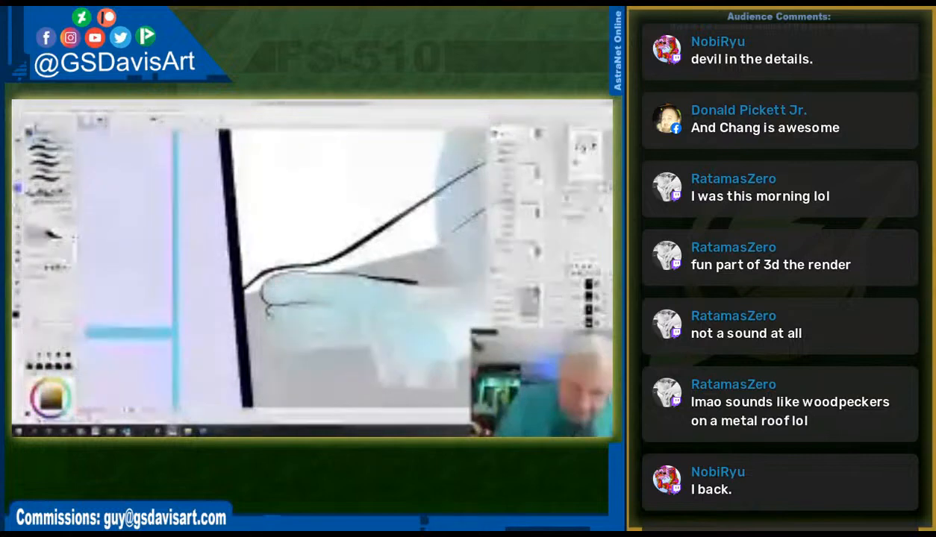
mouse_move(268, 306)
mouse_down()
mouse_move(294, 322)
mouse_move(309, 312)
mouse_move(273, 326)
mouse_move(288, 333)
mouse_move(329, 322)
mouse_move(317, 341)
mouse_move(362, 337)
mouse_up()
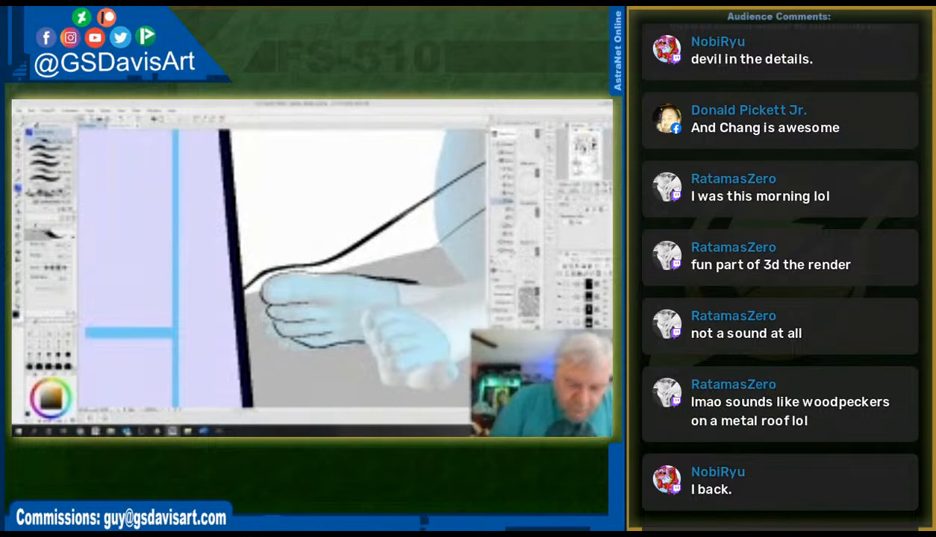
mouse_move(293, 337)
mouse_down()
mouse_move(313, 348)
mouse_move(352, 333)
mouse_up()
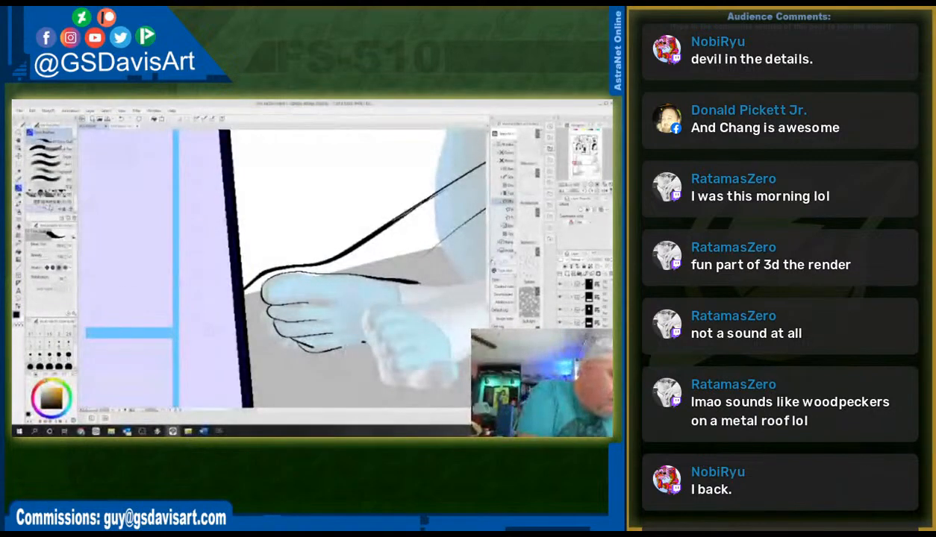
- Ink the front foot's heel, sole and toes, and connect both feet to the ankle and lower leg lines
mouse_move(318, 351)
mouse_down()
mouse_move(367, 344)
mouse_move(386, 386)
mouse_move(451, 386)
mouse_move(451, 358)
mouse_move(418, 366)
mouse_up()
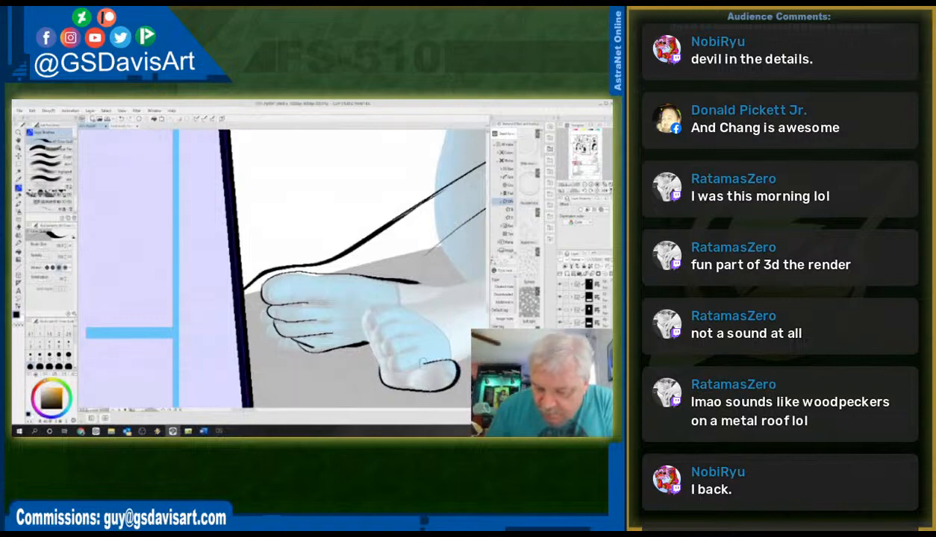
mouse_move(376, 342)
mouse_down()
mouse_move(382, 365)
mouse_move(420, 356)
mouse_move(387, 354)
mouse_move(374, 332)
mouse_move(364, 346)
mouse_move(376, 376)
mouse_up()
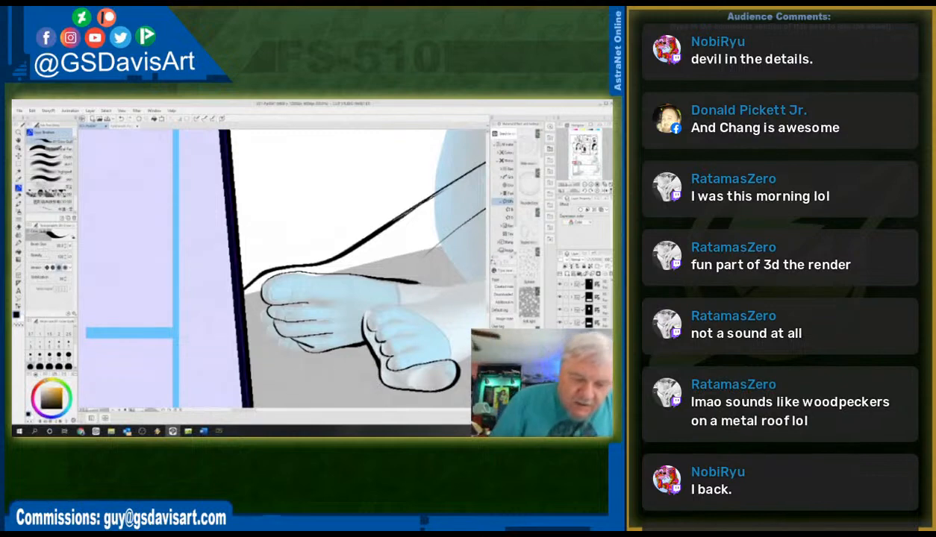
drag(420, 281, 462, 283)
drag(355, 312, 477, 267)
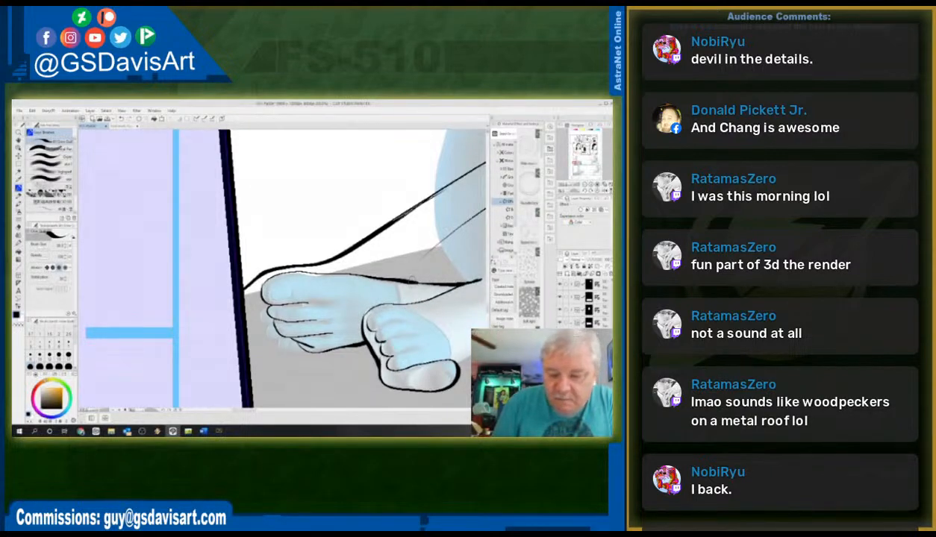
drag(412, 281, 448, 280)
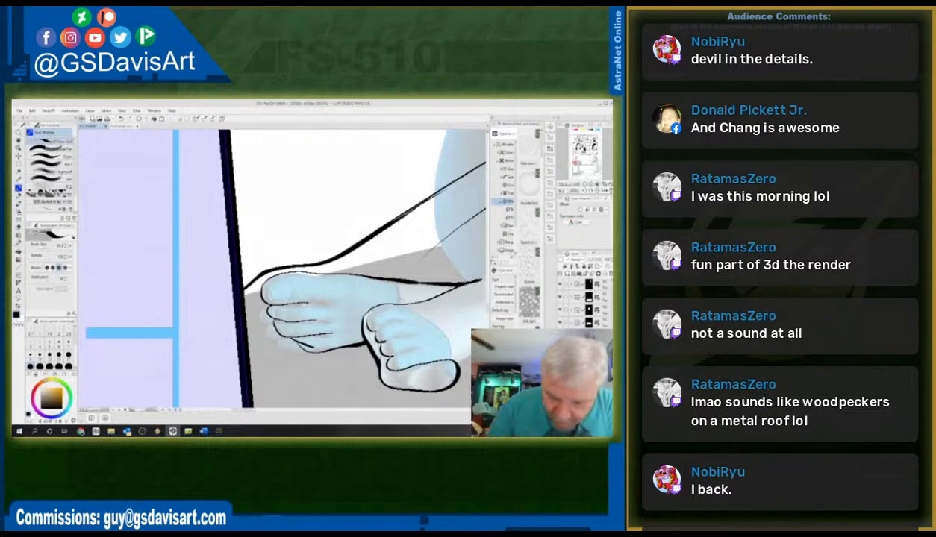
mouse_move(375, 312)
mouse_down()
mouse_move(370, 332)
mouse_move(382, 344)
mouse_up()
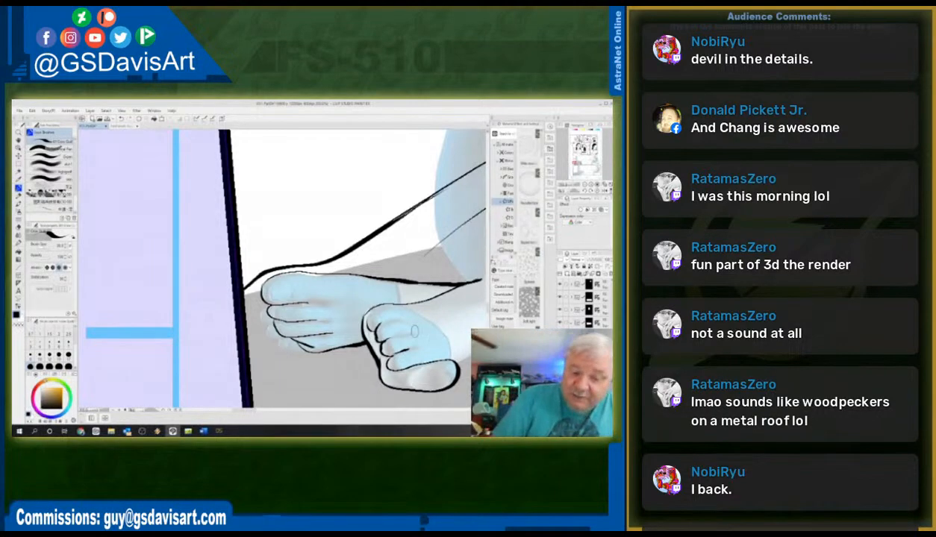
- Ink the cloth edges below and above the rear foot and thicken the blanket's upper contour
drag(247, 345, 278, 332)
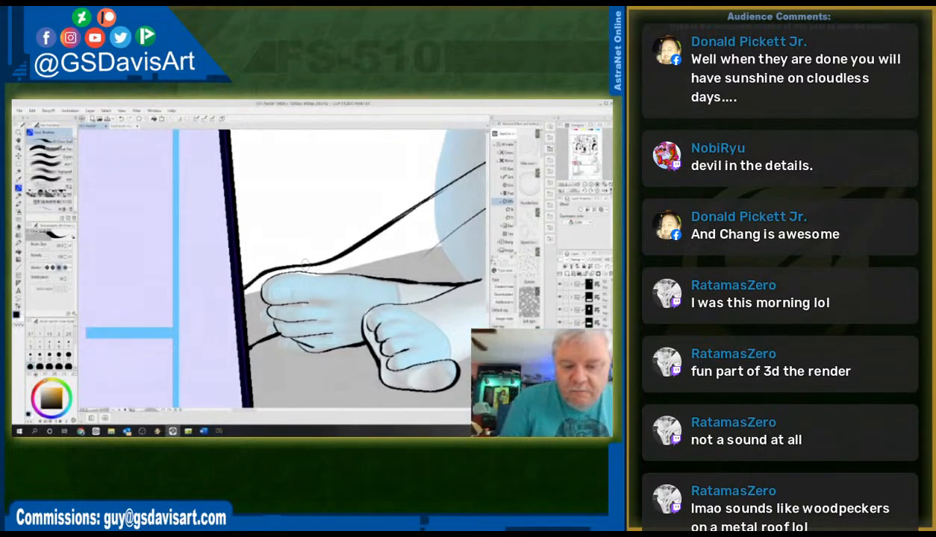
drag(301, 259, 398, 254)
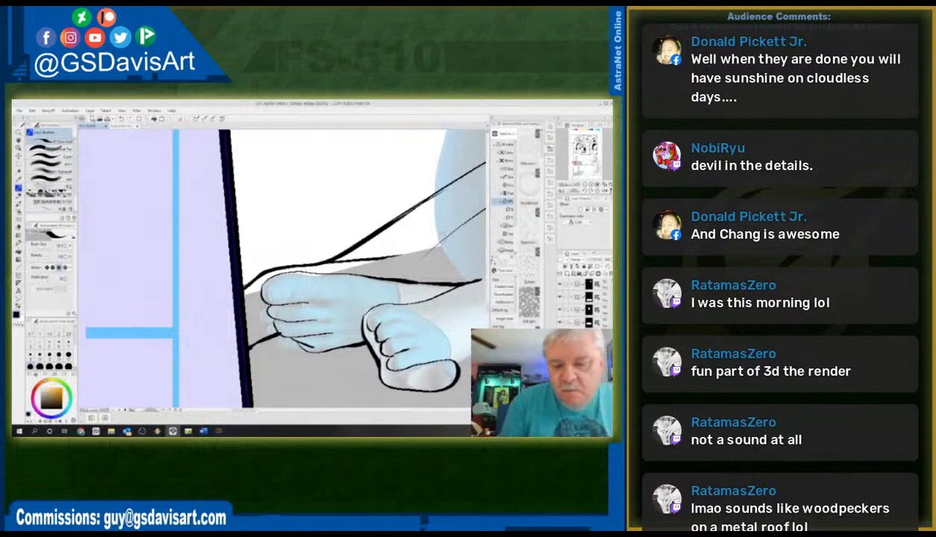
drag(394, 216, 486, 161)
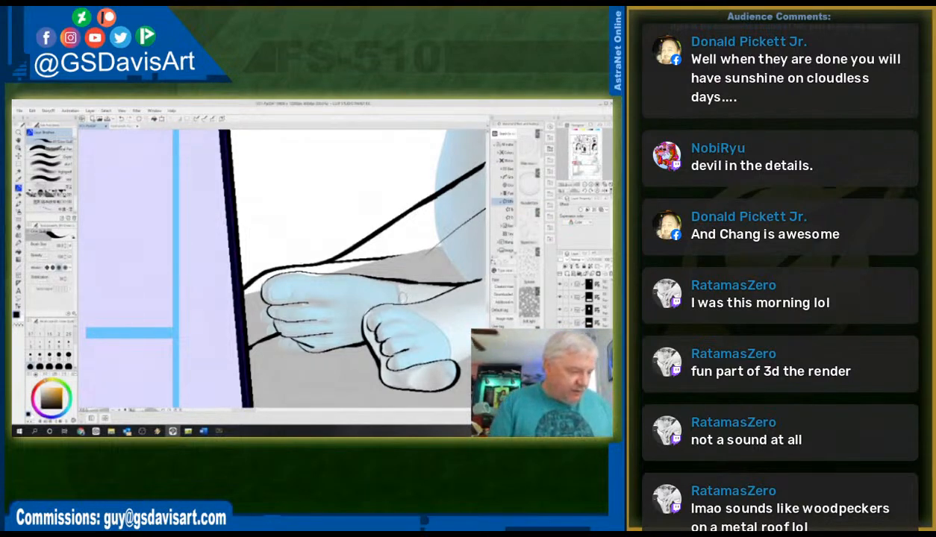
- Thicken and extend the cloth's upper contour along the figure's thigh
mouse_move(427, 253)
mouse_down()
mouse_move(260, 381)
mouse_move(137, 407)
mouse_up()
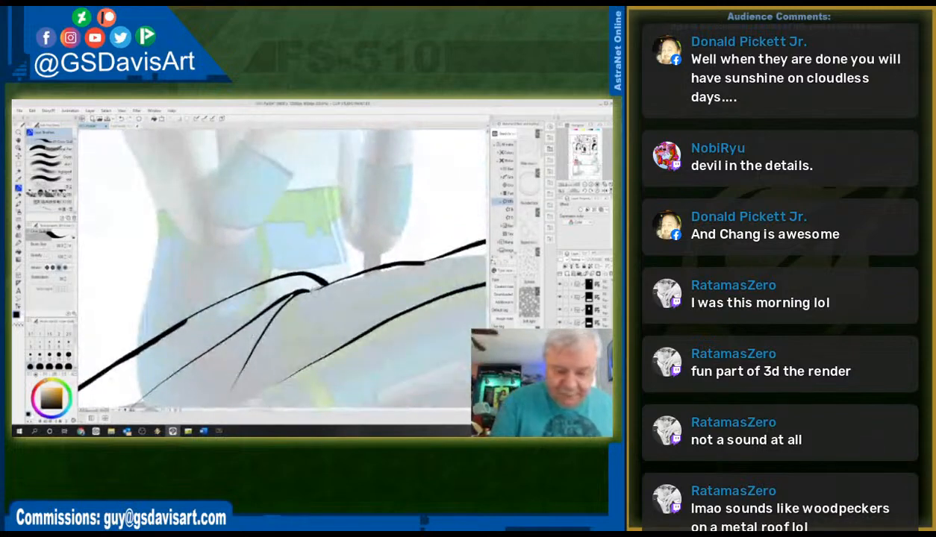
drag(412, 261, 472, 241)
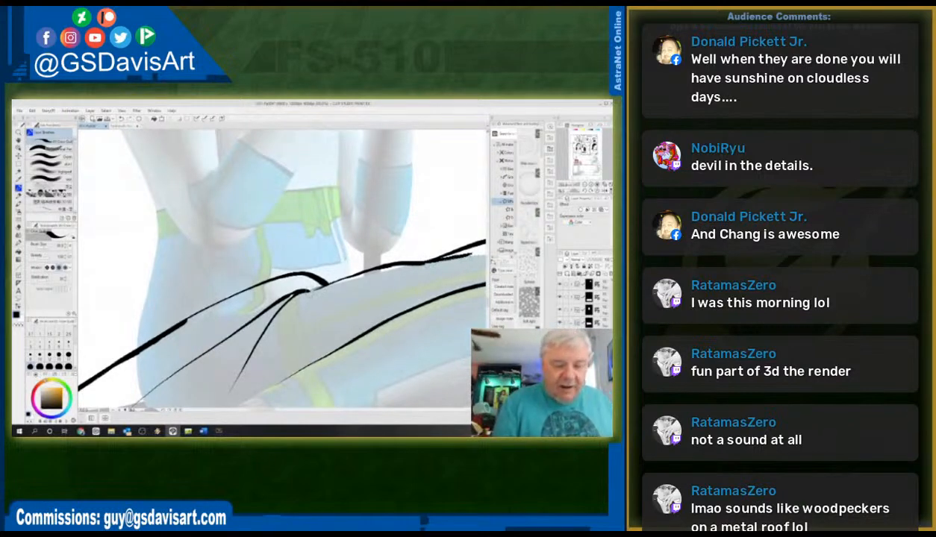
drag(309, 283, 378, 258)
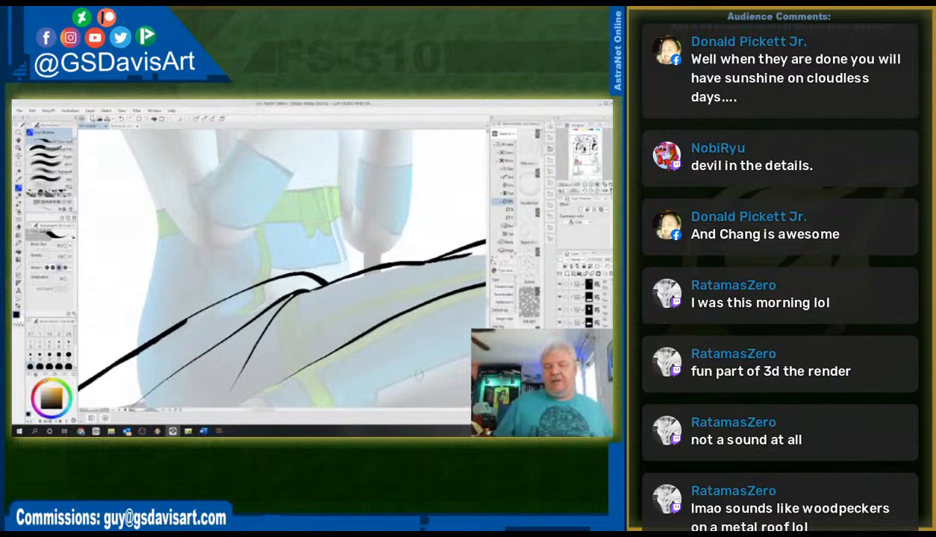
- Ink both sides of the figure's waist down to the blanket and add a slim navel mark
drag(334, 140, 344, 279)
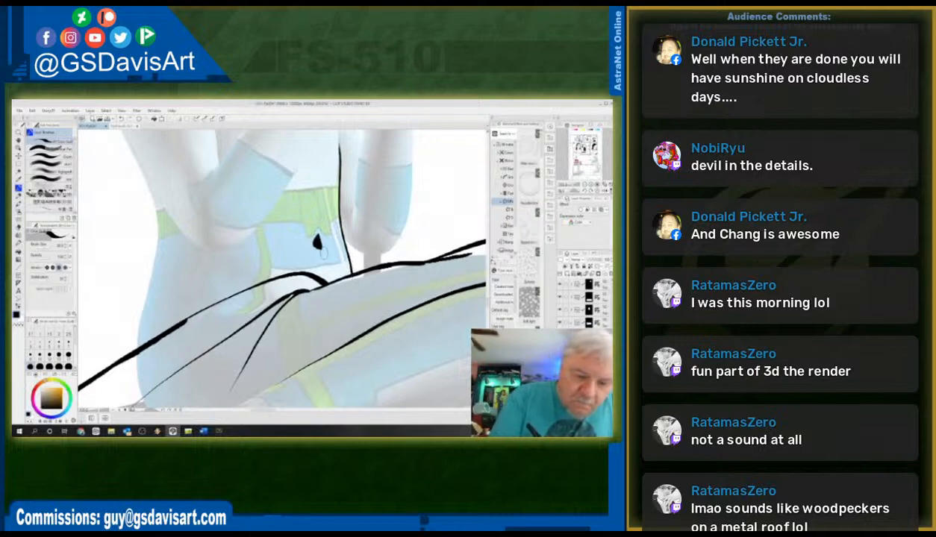
key(ctrl+z)
drag(313, 226, 320, 249)
mouse_move(128, 146)
mouse_down()
mouse_move(155, 252)
mouse_move(131, 356)
mouse_up()
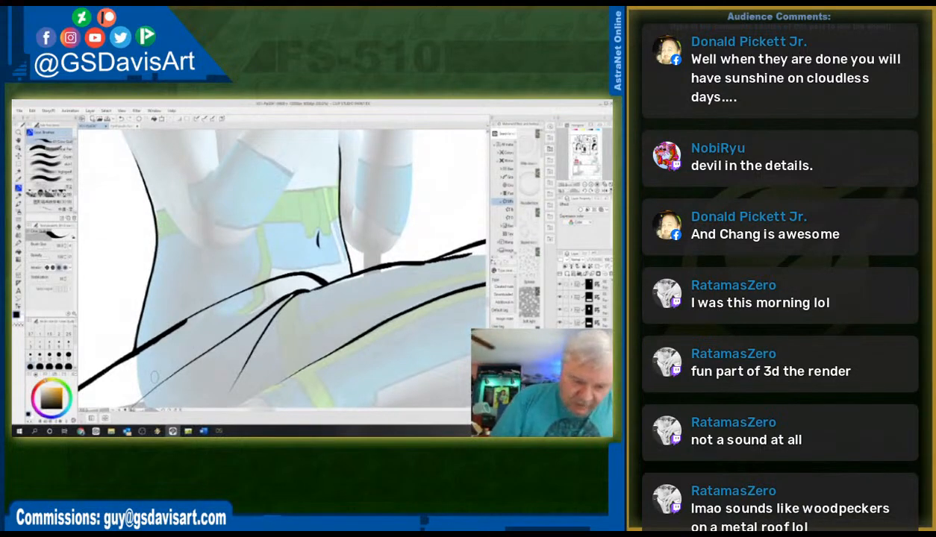
- Thicken the blanket's contour across the hip and the fold lines gathered at the lap
drag(180, 321, 281, 270)
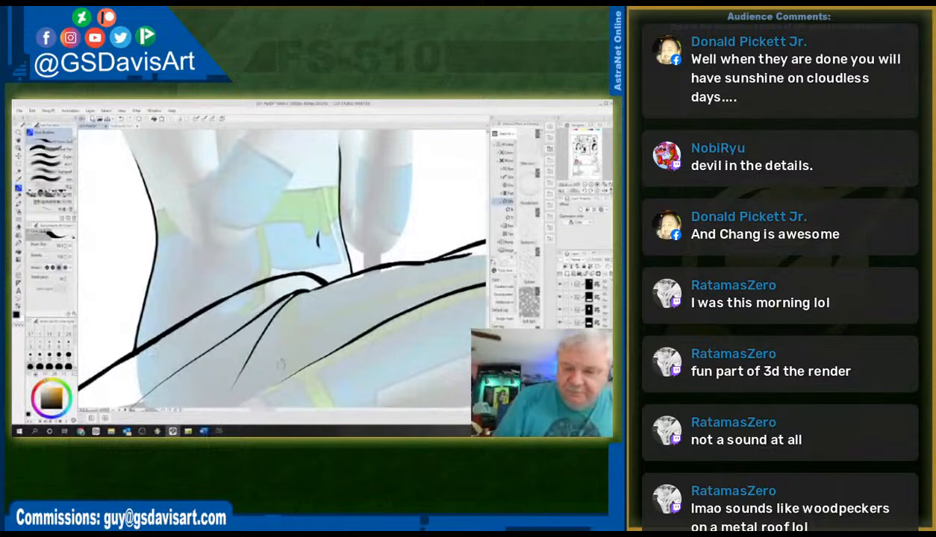
mouse_move(226, 392)
mouse_down()
mouse_move(263, 322)
mouse_move(296, 288)
mouse_up()
drag(265, 316, 307, 284)
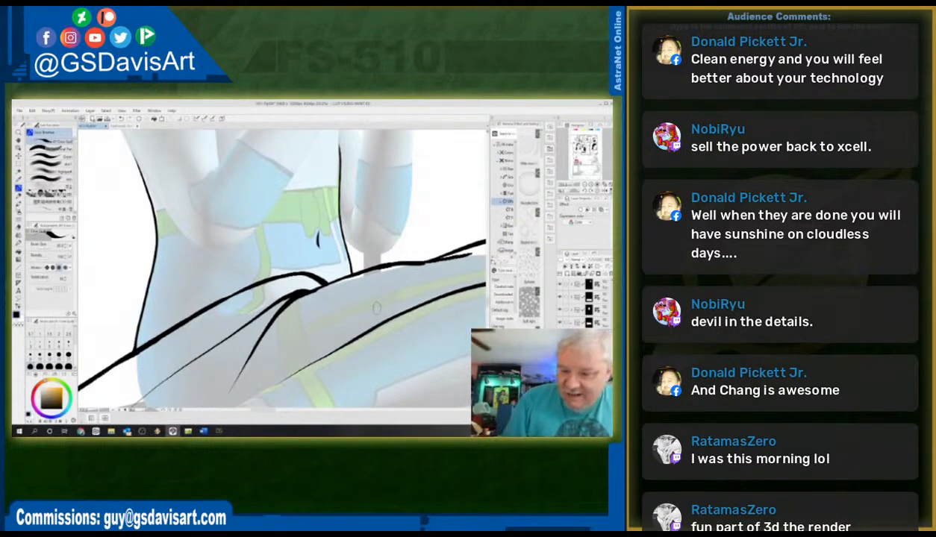
- Ink the bent arm's elbow and both edges of the forearm up to the wrist
mouse_move(487, 305)
mouse_down()
mouse_move(488, 288)
mouse_move(488, 297)
mouse_up()
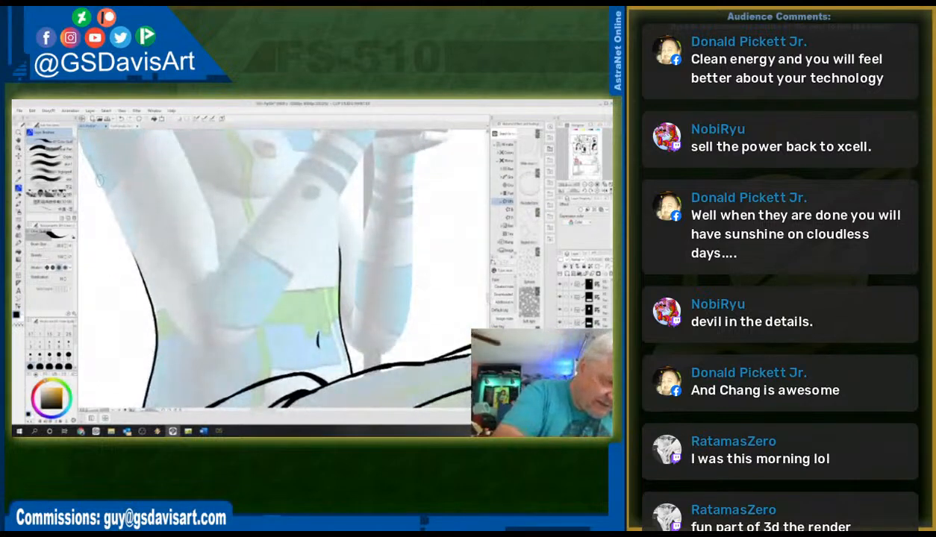
mouse_move(98, 180)
mouse_down()
mouse_move(174, 319)
mouse_move(191, 342)
mouse_move(218, 355)
mouse_move(312, 241)
mouse_move(335, 188)
mouse_move(371, 143)
mouse_up()
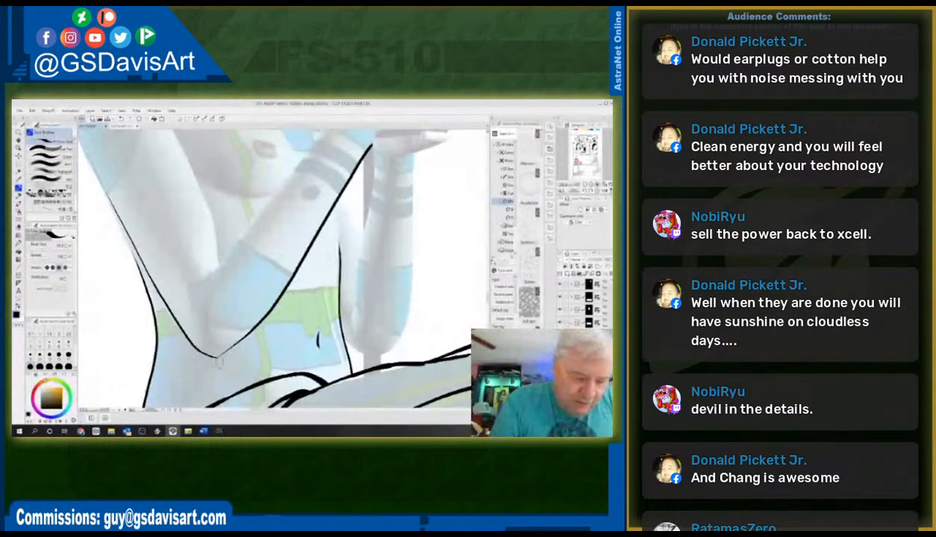
drag(219, 362, 214, 354)
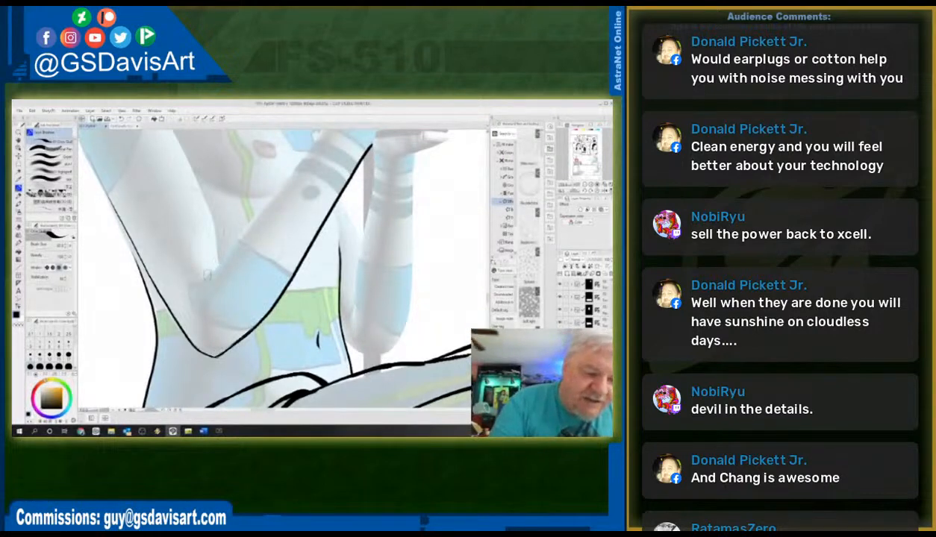
drag(200, 284, 299, 159)
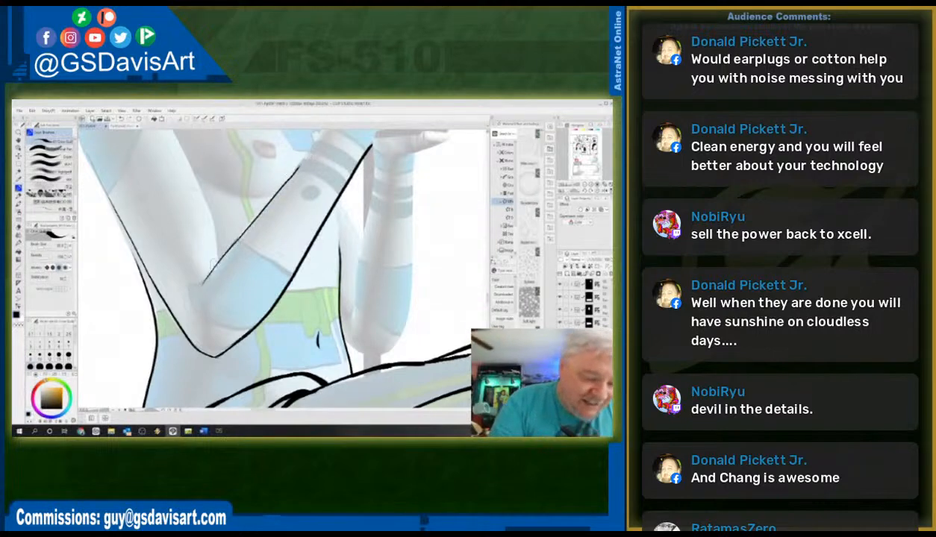
drag(200, 286, 312, 133)
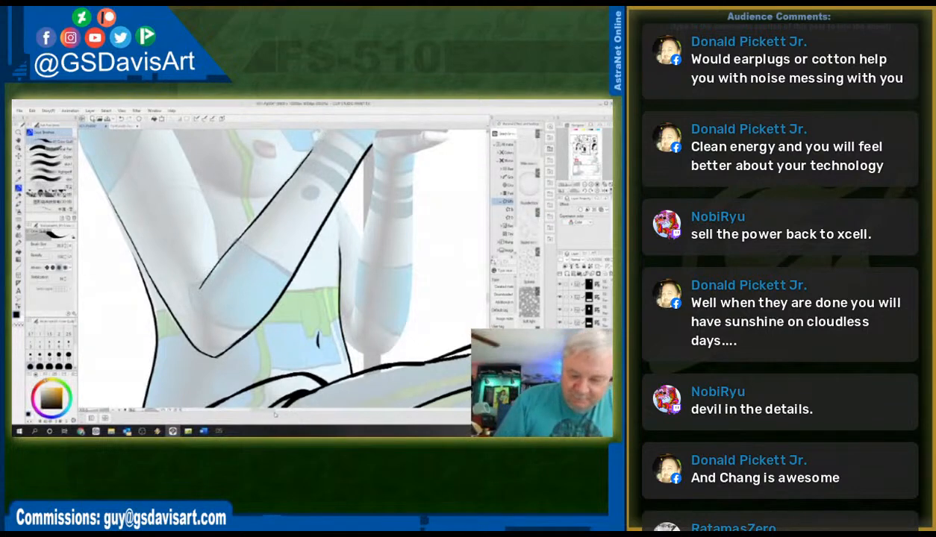
- Ink the inner and outer contours of the bent arm's upper arm, from the elbow to the shoulder
scroll(448, 287, up, 3)
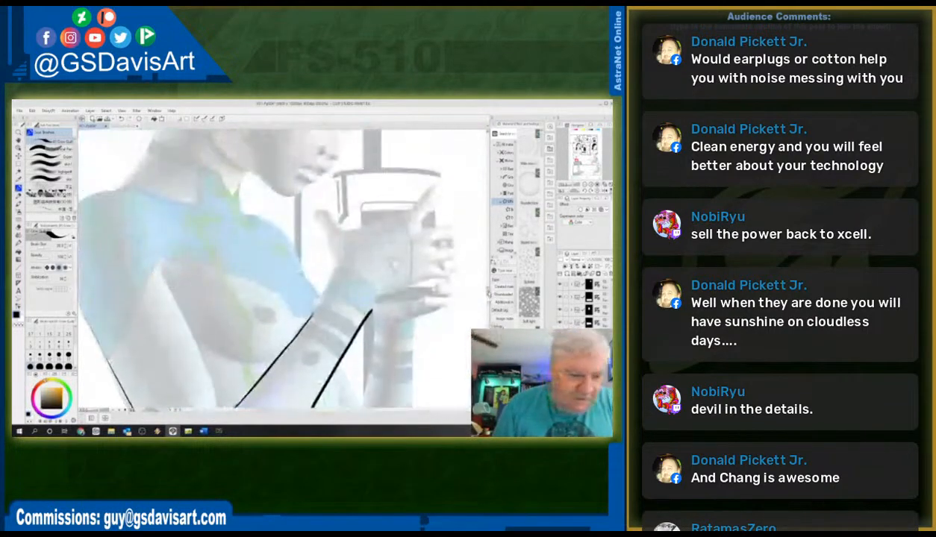
drag(158, 197, 221, 362)
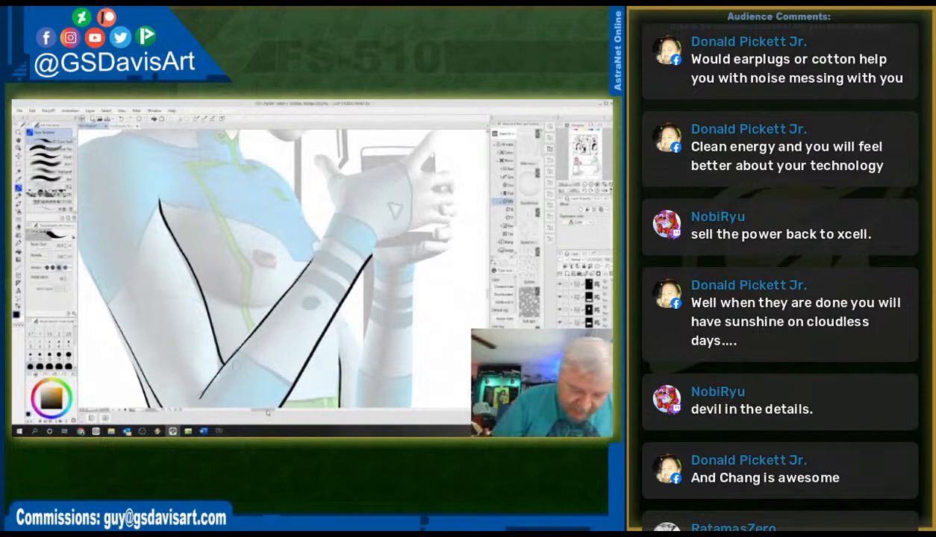
drag(265, 409, 254, 409)
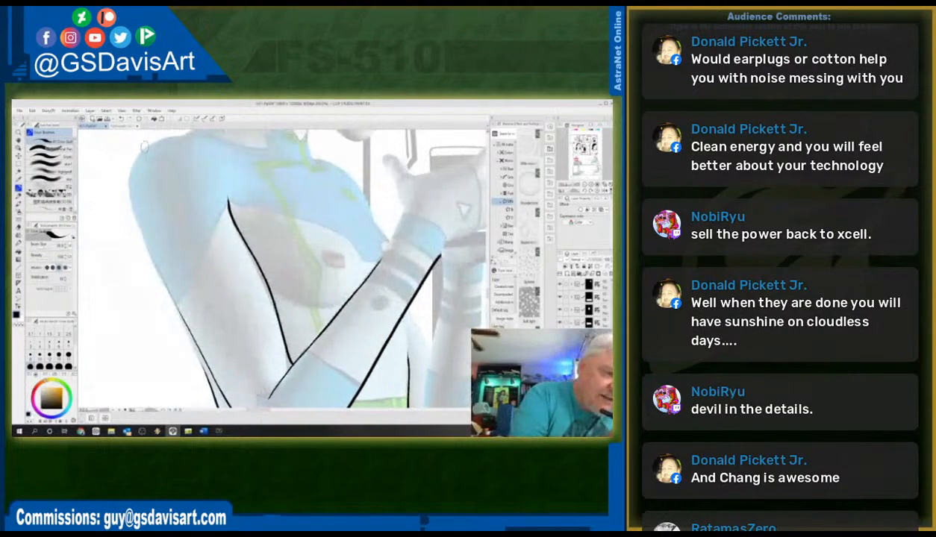
mouse_move(135, 156)
mouse_down()
mouse_move(137, 230)
mouse_move(209, 394)
mouse_up()
drag(133, 212, 227, 398)
drag(201, 358, 219, 385)
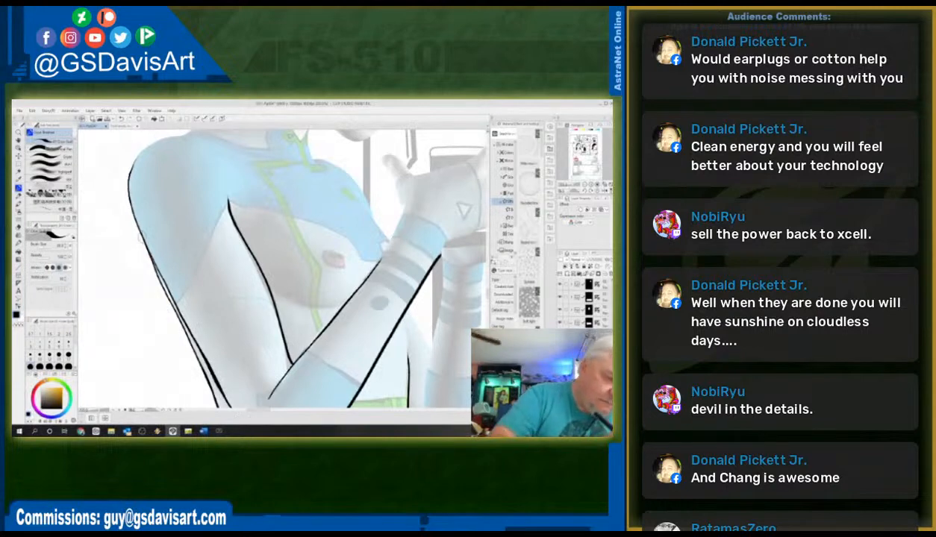
drag(158, 270, 171, 292)
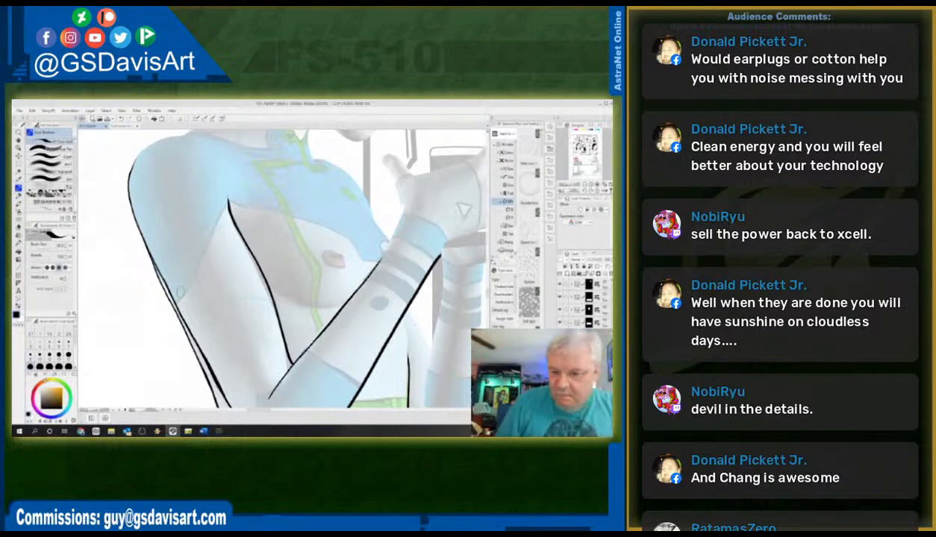
- Extend both edges of the near forearm up to the hand and ink the outer edge of the thumb beside the cup
scroll(480, 284, up, 5)
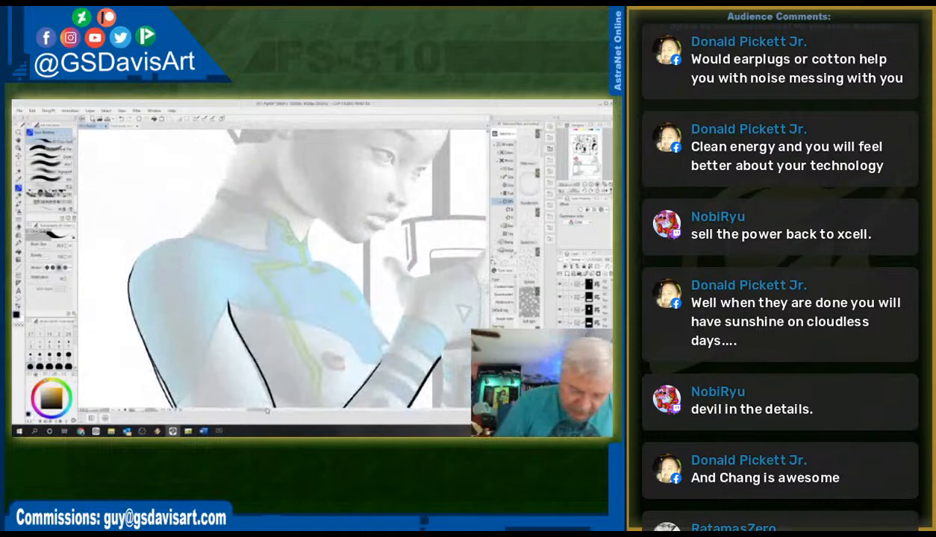
drag(255, 410, 266, 409)
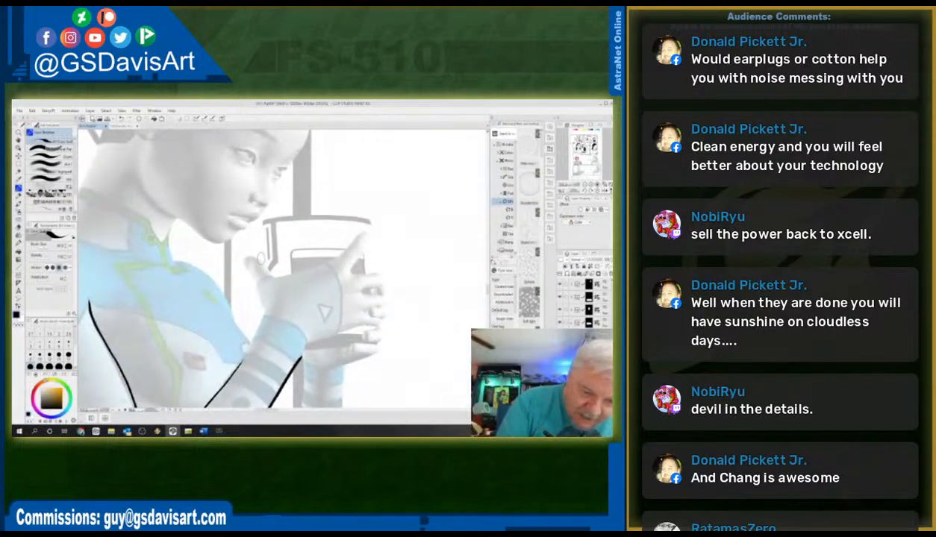
drag(254, 260, 263, 306)
drag(240, 359, 263, 282)
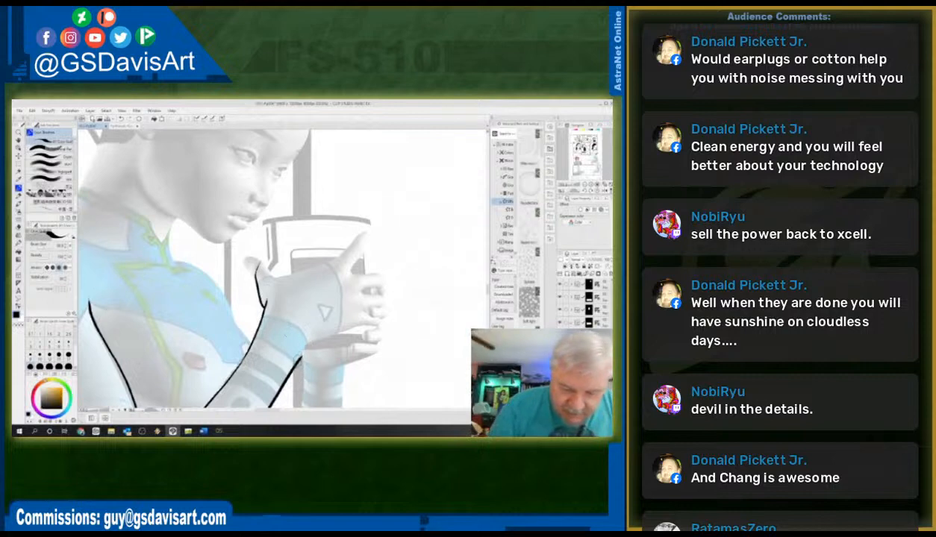
drag(301, 357, 314, 335)
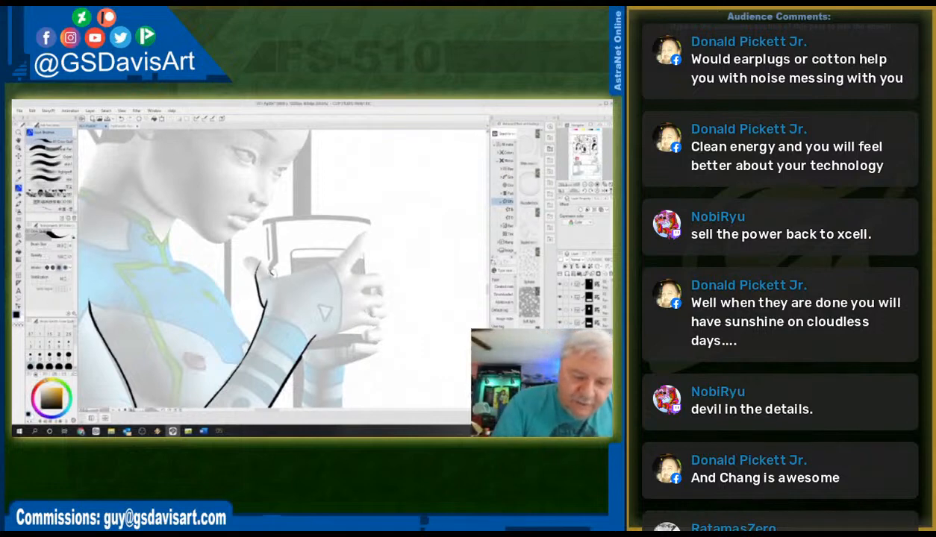
- Ink the hand's upper edge, the raised finger and the curled fingers around the cup, including the lower fingers beneath them
mouse_move(269, 273)
mouse_down()
mouse_move(335, 259)
mouse_move(361, 232)
mouse_up()
mouse_move(369, 228)
mouse_down()
mouse_move(352, 262)
mouse_move(383, 280)
mouse_move(381, 327)
mouse_move(387, 318)
mouse_move(364, 291)
mouse_up()
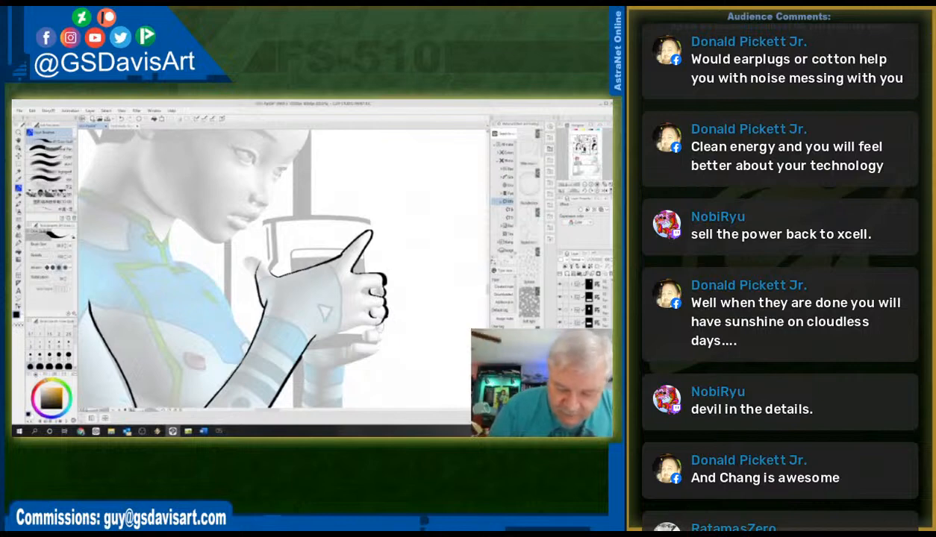
mouse_move(306, 341)
mouse_down()
mouse_move(384, 317)
mouse_move(361, 336)
mouse_move(382, 333)
mouse_up()
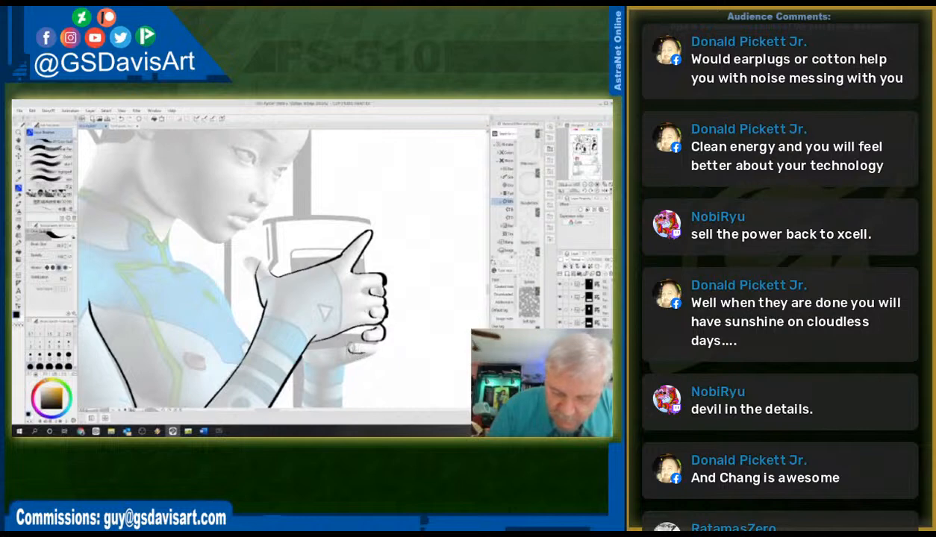
mouse_move(340, 340)
mouse_down()
mouse_move(369, 340)
mouse_move(358, 341)
mouse_move(370, 341)
mouse_move(363, 359)
mouse_move(371, 335)
mouse_up()
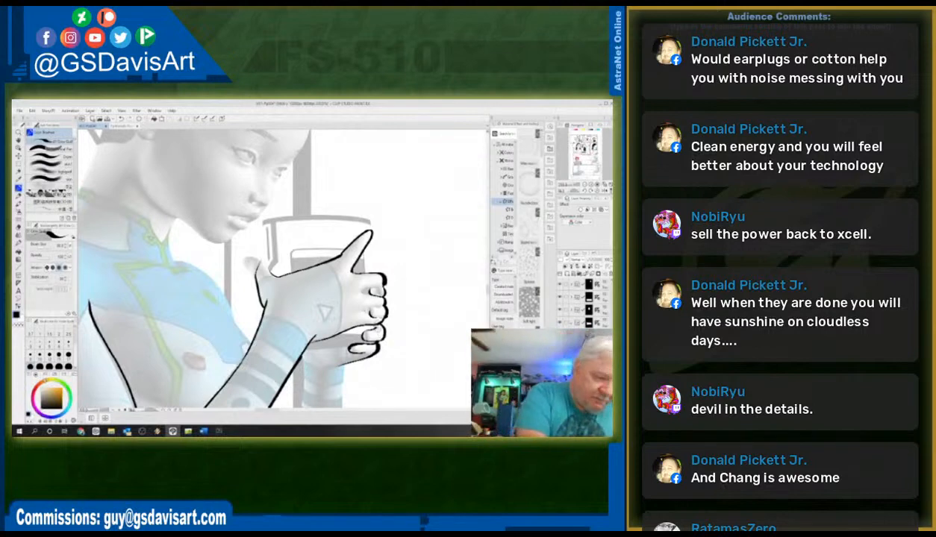
key(ctrl+z)
mouse_move(330, 361)
mouse_down()
mouse_move(371, 344)
mouse_move(372, 328)
mouse_move(369, 352)
mouse_up()
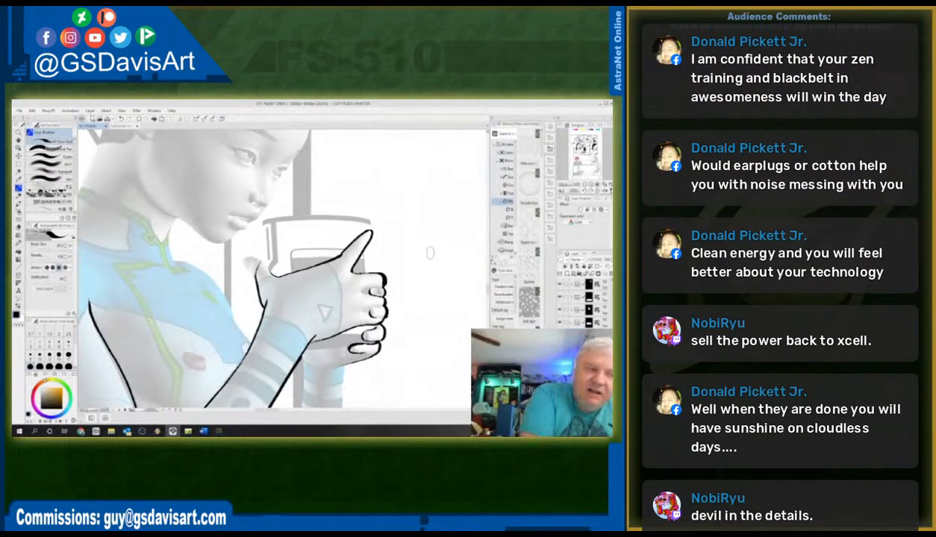
- Ink the line from the wrist to the lower fingers and close the thumb's tip beside the cup
click(20, 224)
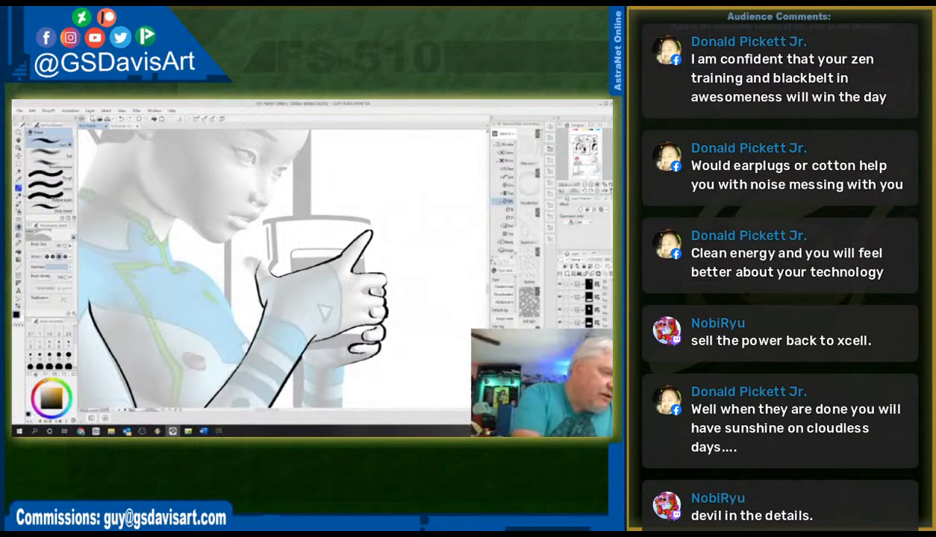
key(p)
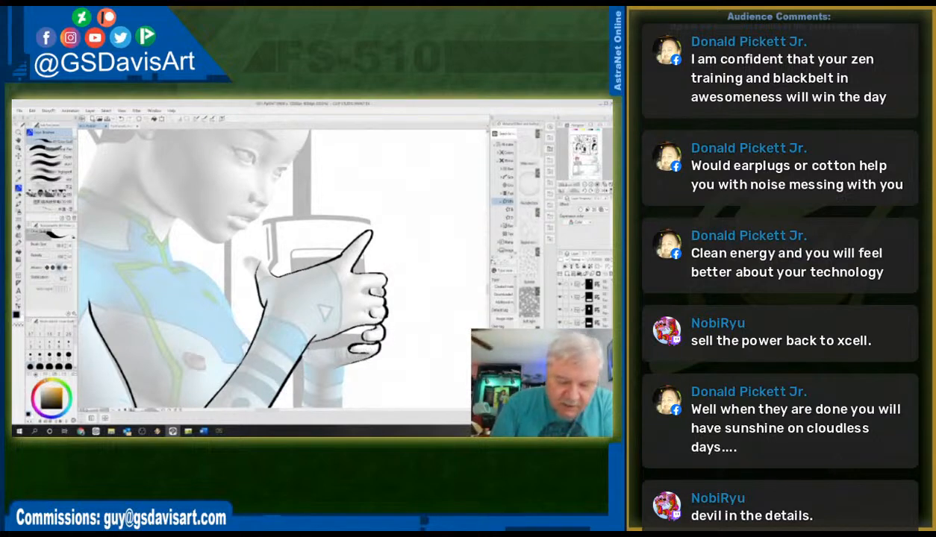
drag(304, 348, 349, 336)
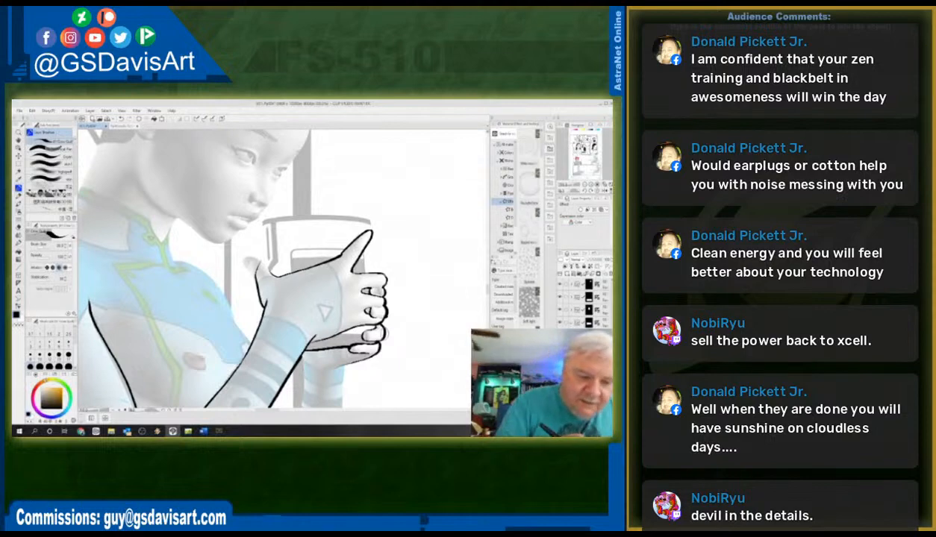
drag(261, 261, 267, 269)
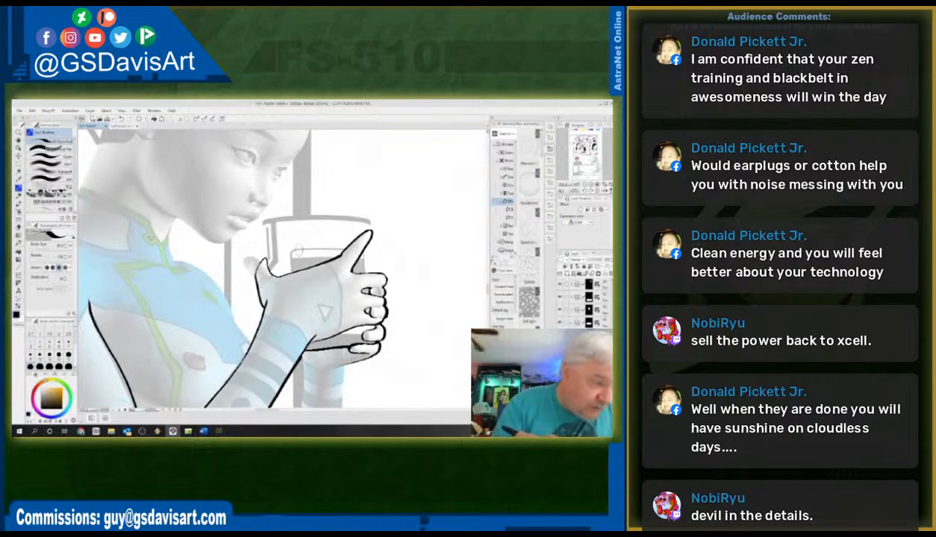
- Draw both sides of the cup with thin straight lines, touching up the near side where it meets the thumb
click(20, 260)
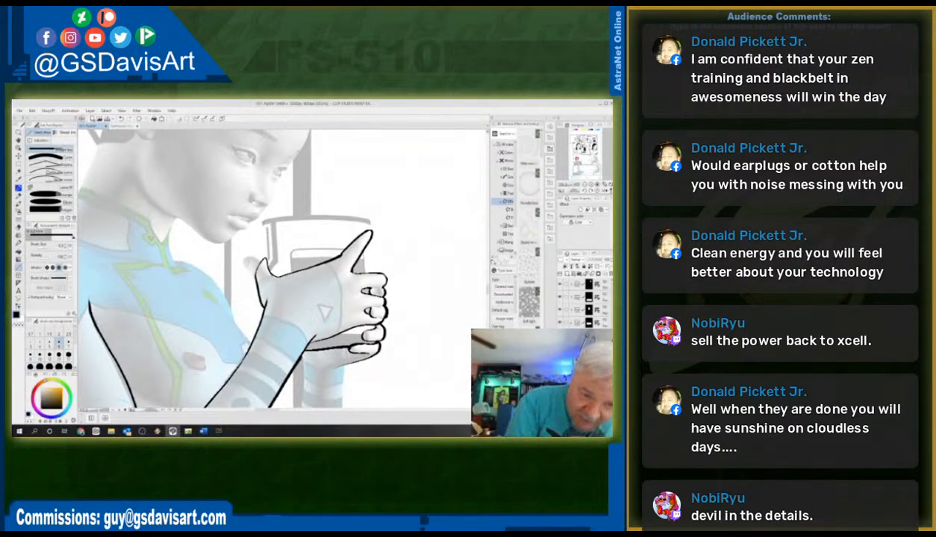
drag(260, 218, 263, 258)
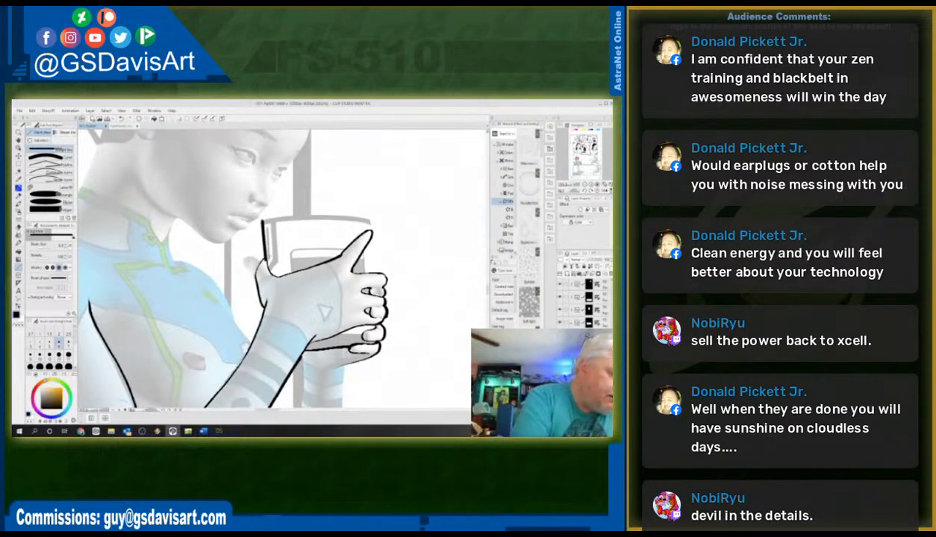
key(ctrl+z)
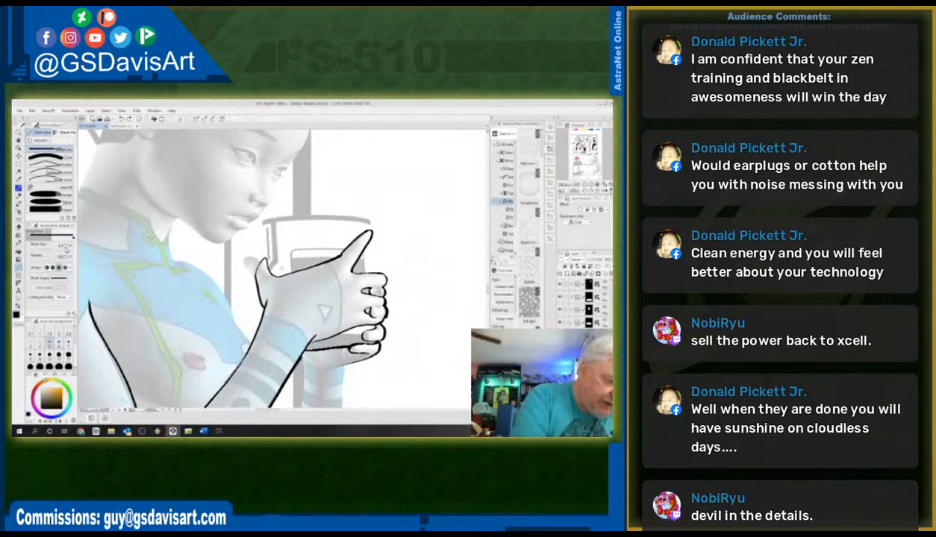
drag(258, 217, 261, 253)
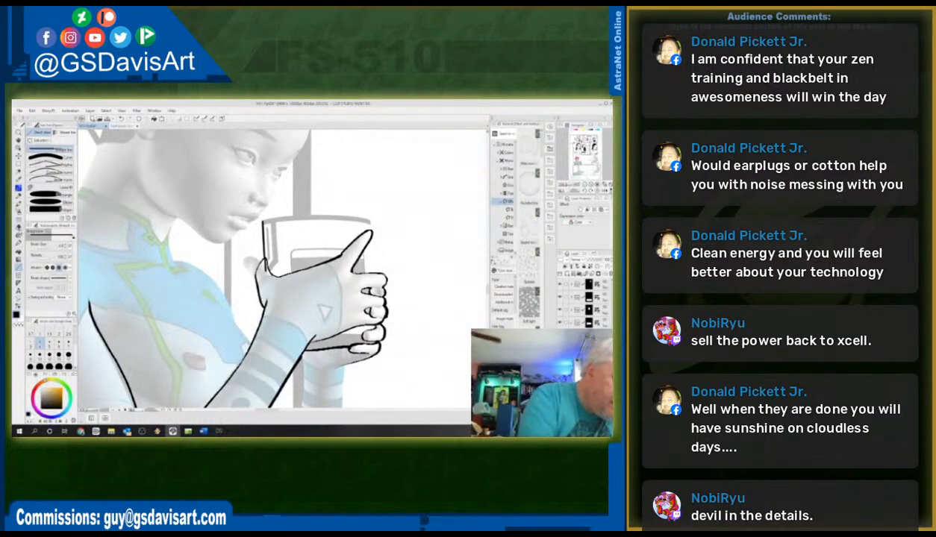
click(18, 226)
mouse_move(270, 259)
mouse_down()
mouse_move(267, 251)
mouse_move(282, 252)
mouse_move(272, 274)
mouse_up()
click(18, 190)
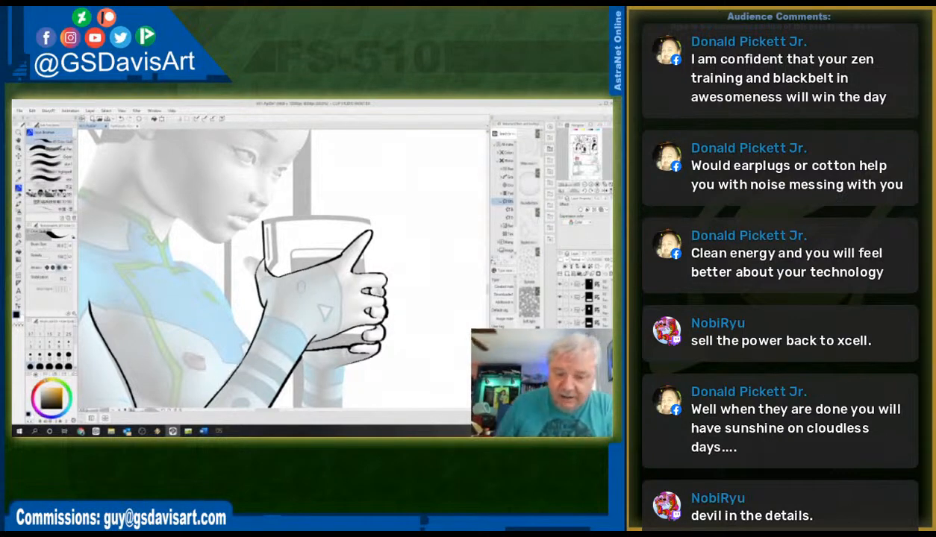
click(19, 263)
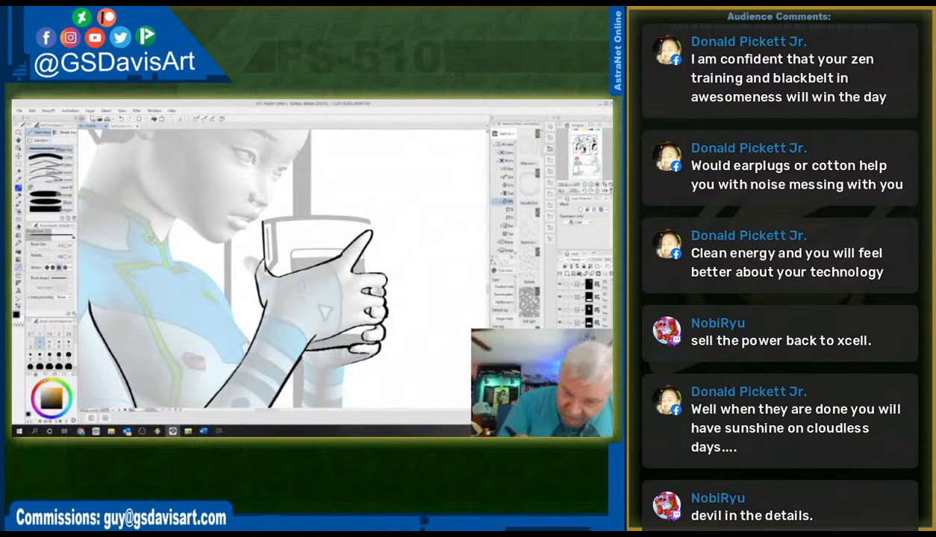
drag(363, 232, 367, 266)
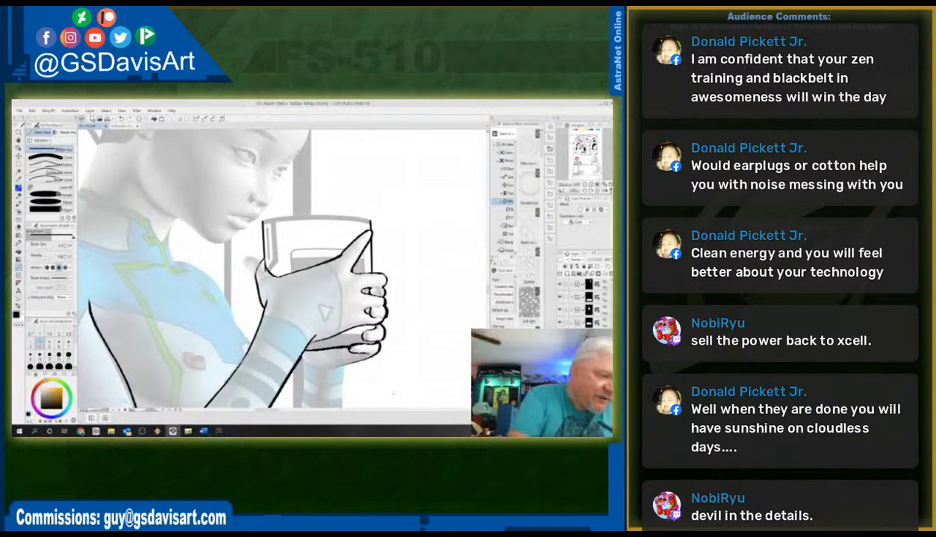
- Brush in the front of the neck and the chest contour running down to the forearm
click(19, 189)
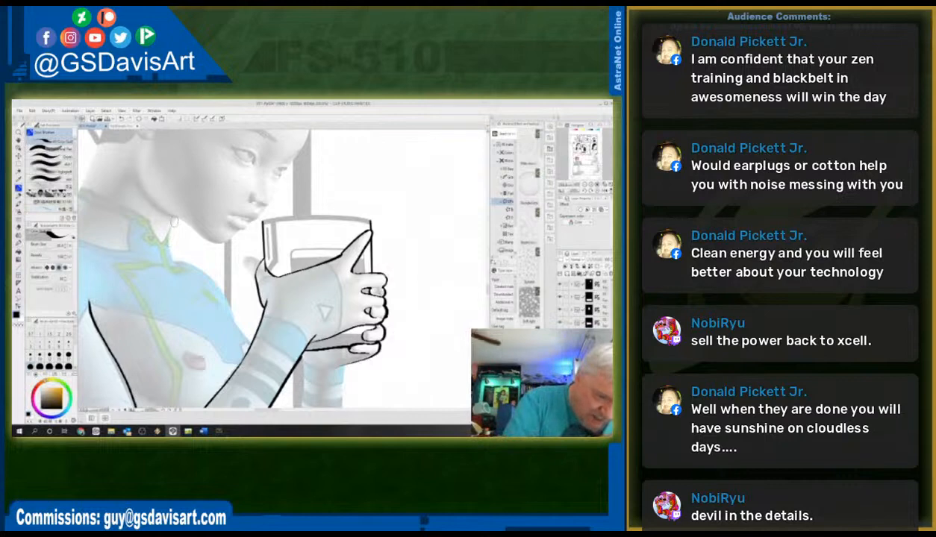
mouse_move(163, 244)
mouse_down()
mouse_move(178, 263)
mouse_move(168, 273)
mouse_move(190, 288)
mouse_up()
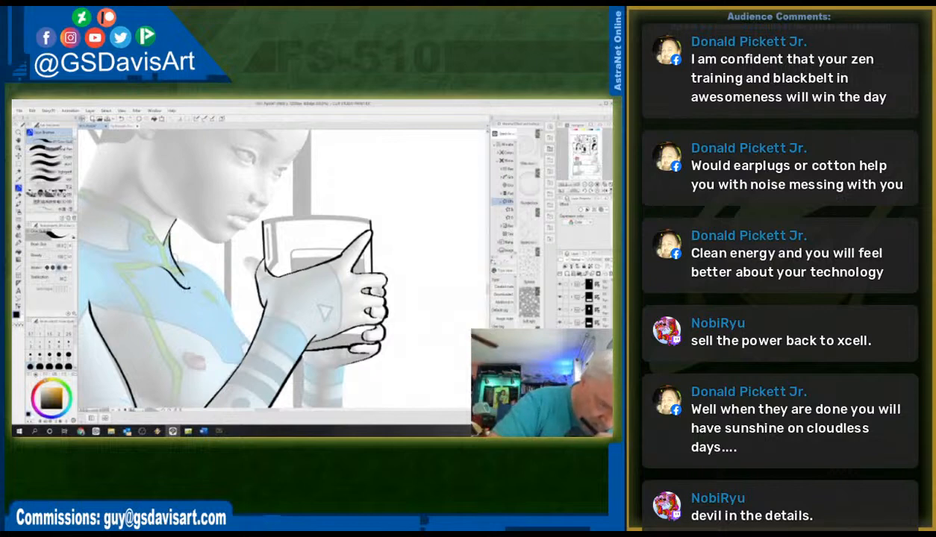
mouse_move(171, 254)
mouse_down()
mouse_move(213, 280)
mouse_move(236, 323)
mouse_move(192, 270)
mouse_move(248, 341)
mouse_up()
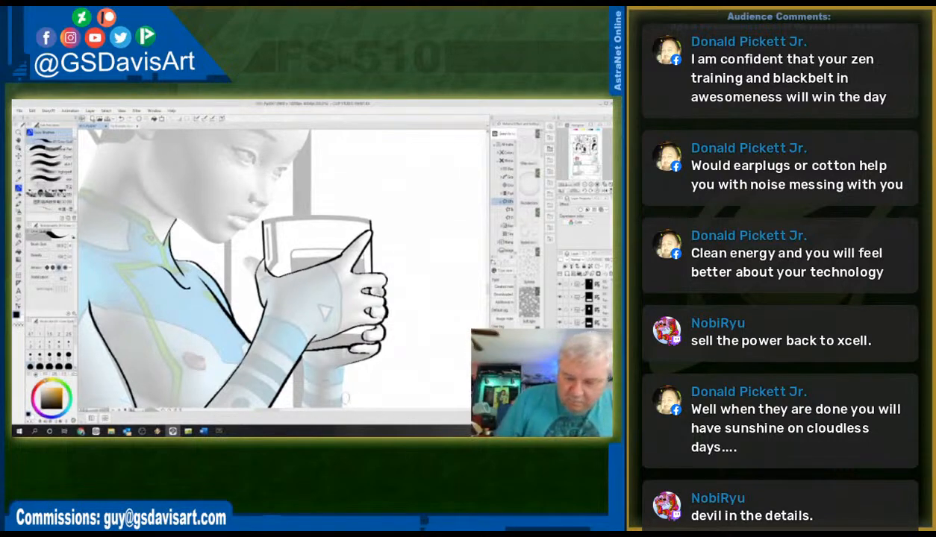
- Ink the torso's far edge behind the bent forearm, joining it to the waist line with a tapered stroke
scroll(281, 269, down, 5)
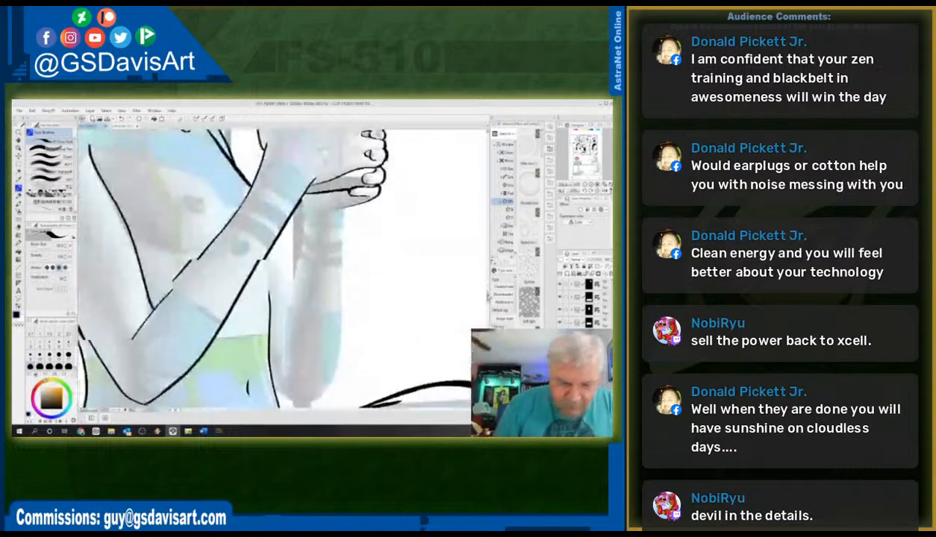
drag(257, 251, 264, 331)
drag(265, 247, 288, 297)
drag(266, 252, 277, 282)
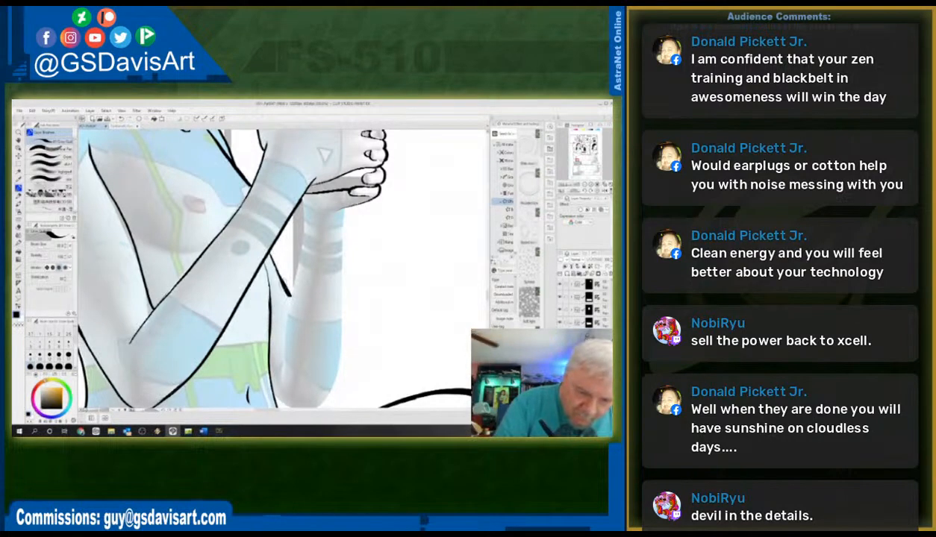
- Ink both edges of the far forearm from the wrist down and round off its elbow just above the blanket
drag(296, 187, 274, 373)
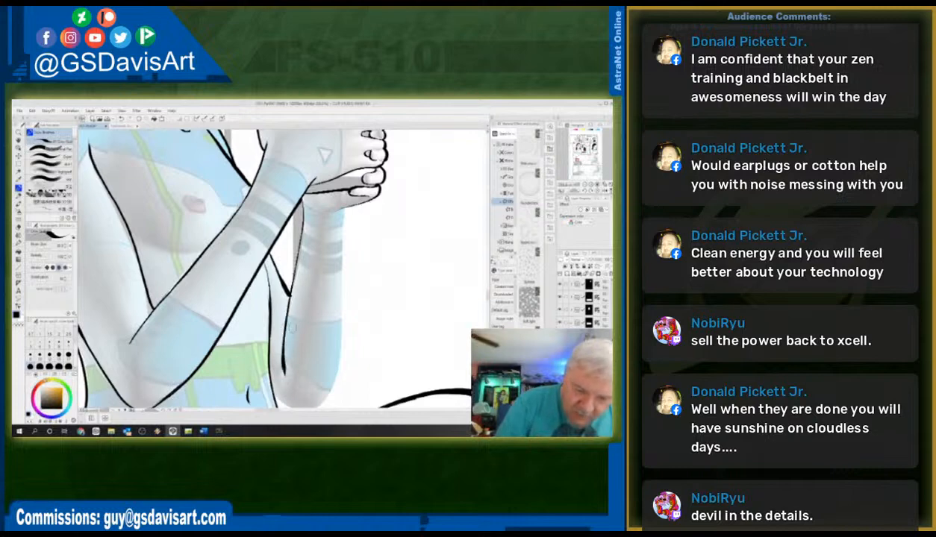
drag(299, 192, 280, 364)
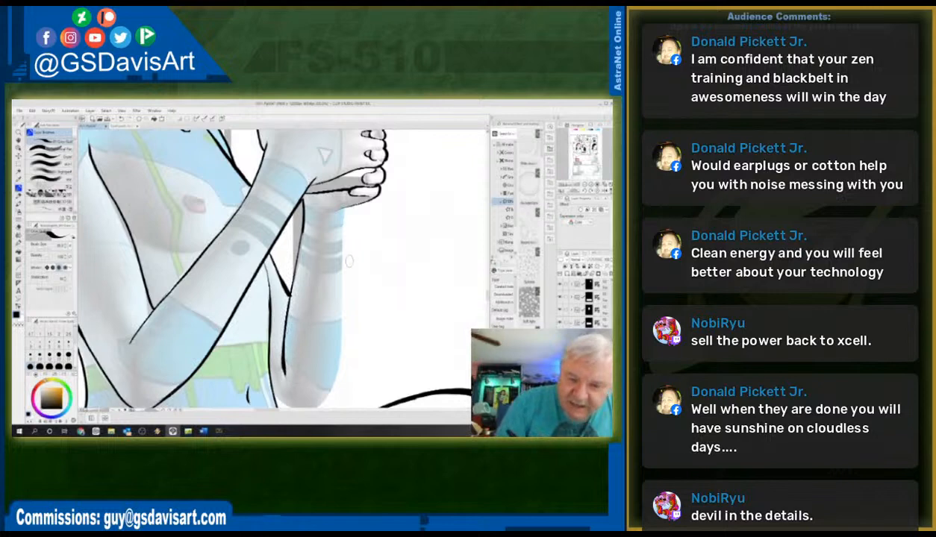
mouse_move(341, 203)
mouse_down()
mouse_move(339, 333)
mouse_move(326, 396)
mouse_up()
scroll(284, 269, down, 3)
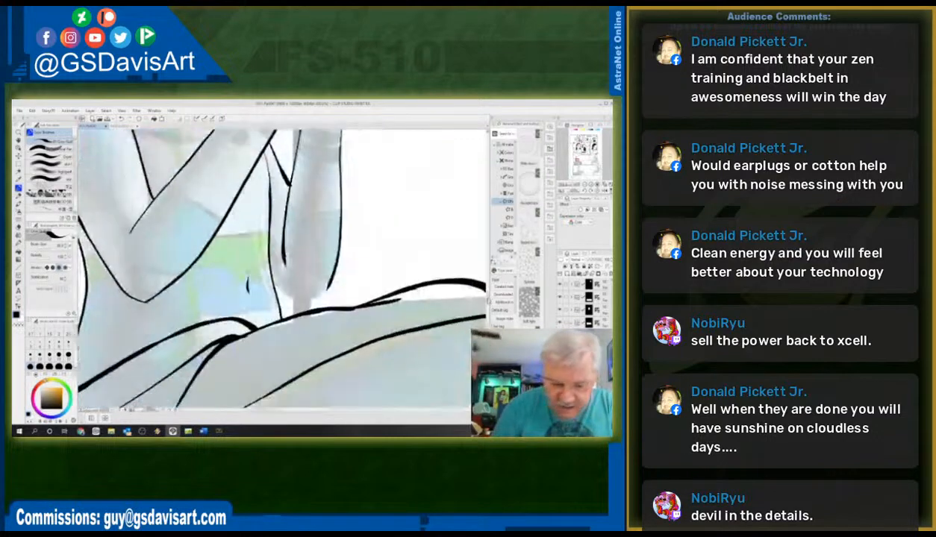
mouse_move(270, 282)
mouse_down()
mouse_move(294, 309)
mouse_move(324, 271)
mouse_up()
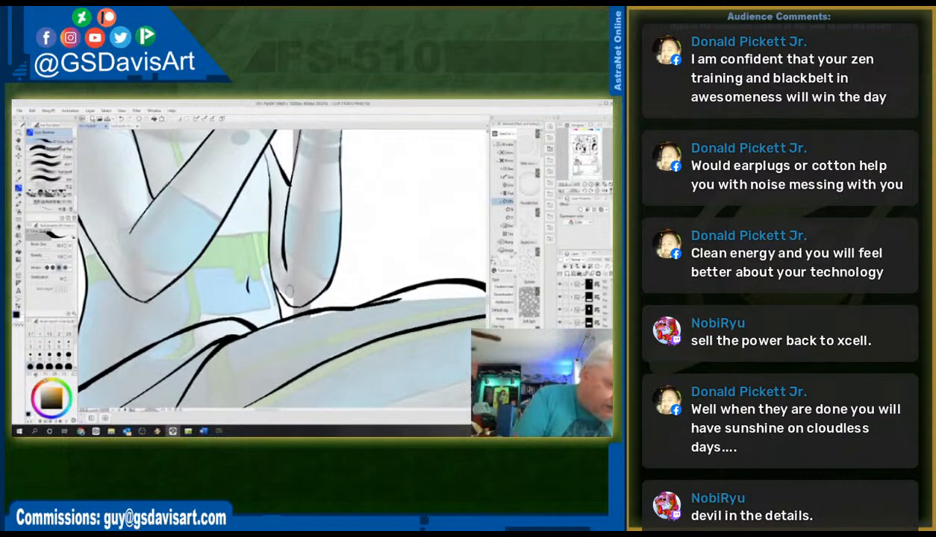
- Ink the blanket's rounded contour over the knee, connecting the top fold to the line falling toward the bed
click(19, 228)
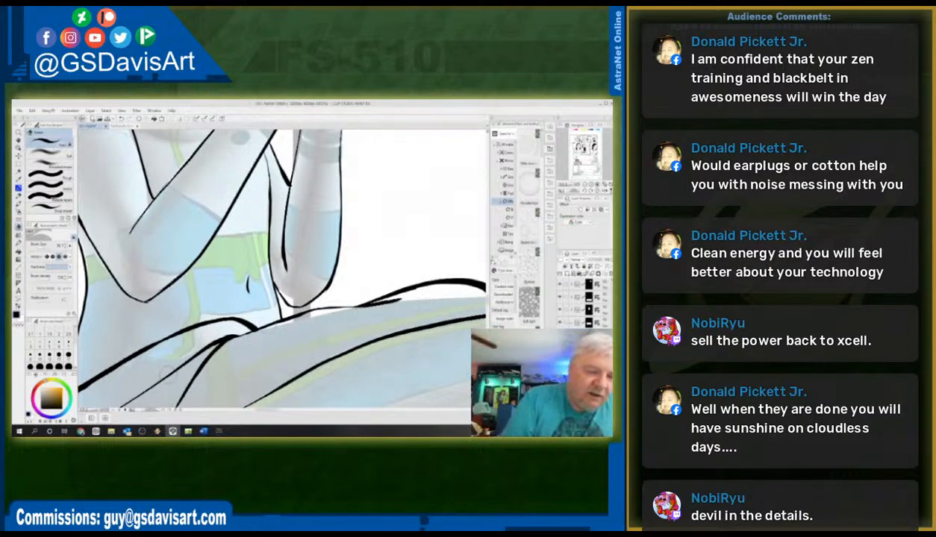
key(ctrl+minus)
key(ctrl+minus)
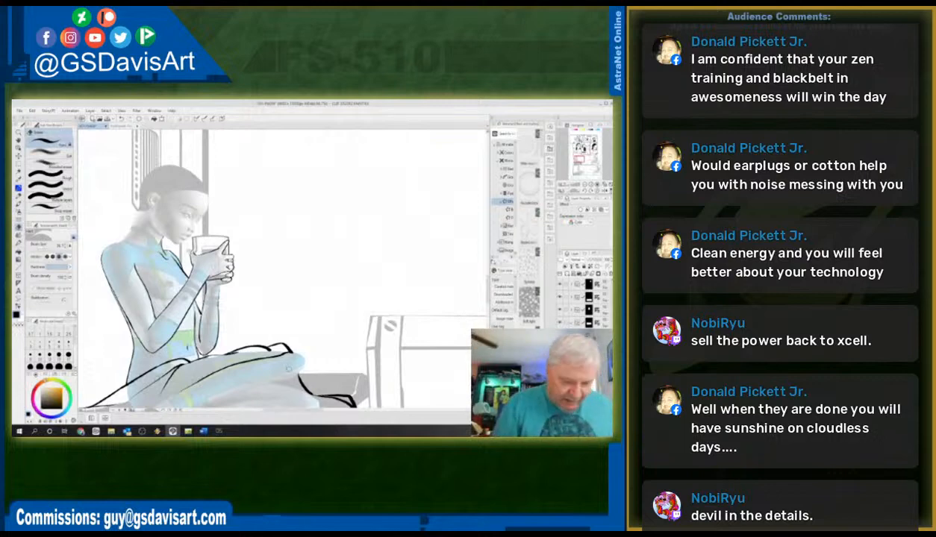
key(ctrl+plus)
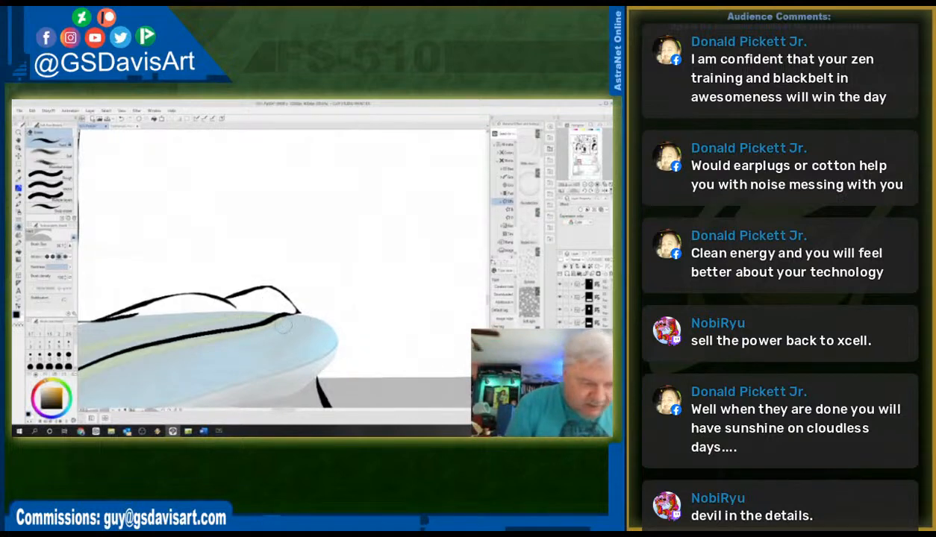
click(21, 188)
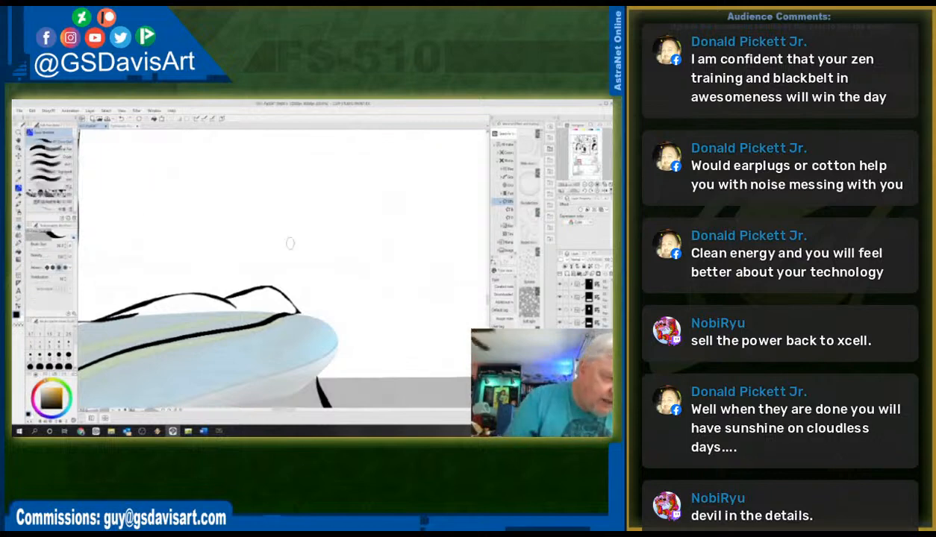
mouse_move(293, 302)
mouse_down()
mouse_move(337, 338)
mouse_move(339, 353)
mouse_move(311, 384)
mouse_up()
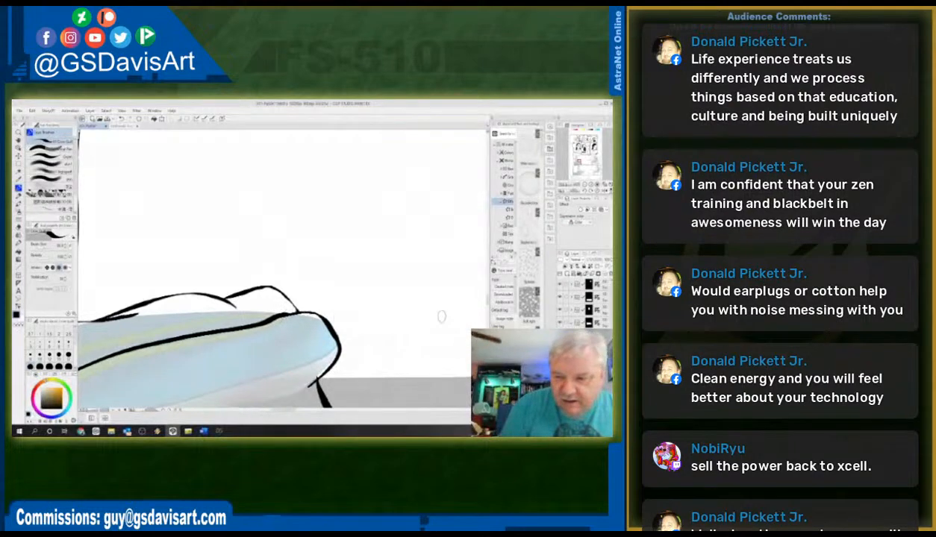
scroll(481, 294, down, 2)
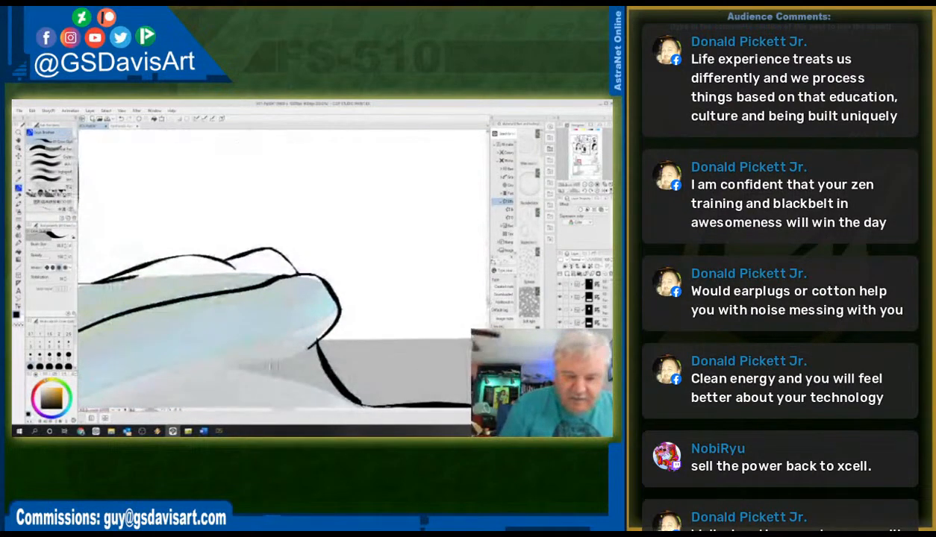
scroll(478, 296, down, 3)
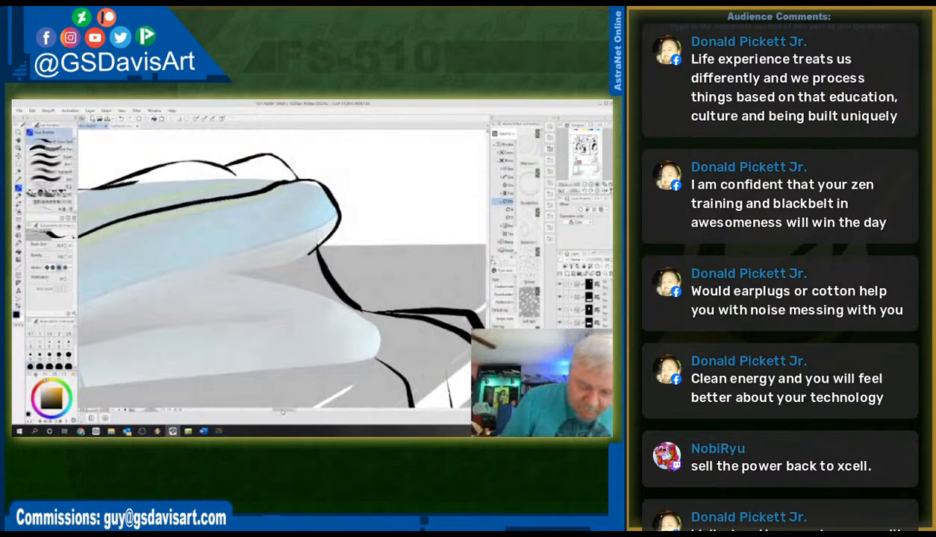
- Ink the underside of the upper crossed leg from knee toward ankle, and rework its top contour, erasing the excess line
scroll(299, 269, up, 3)
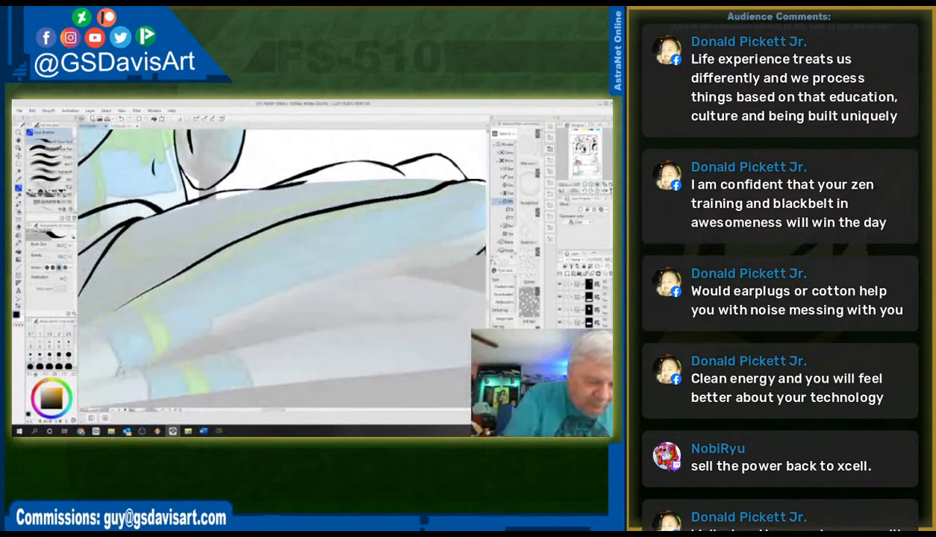
mouse_move(119, 370)
mouse_down()
mouse_move(173, 340)
mouse_move(277, 308)
mouse_move(345, 302)
mouse_move(476, 245)
mouse_up()
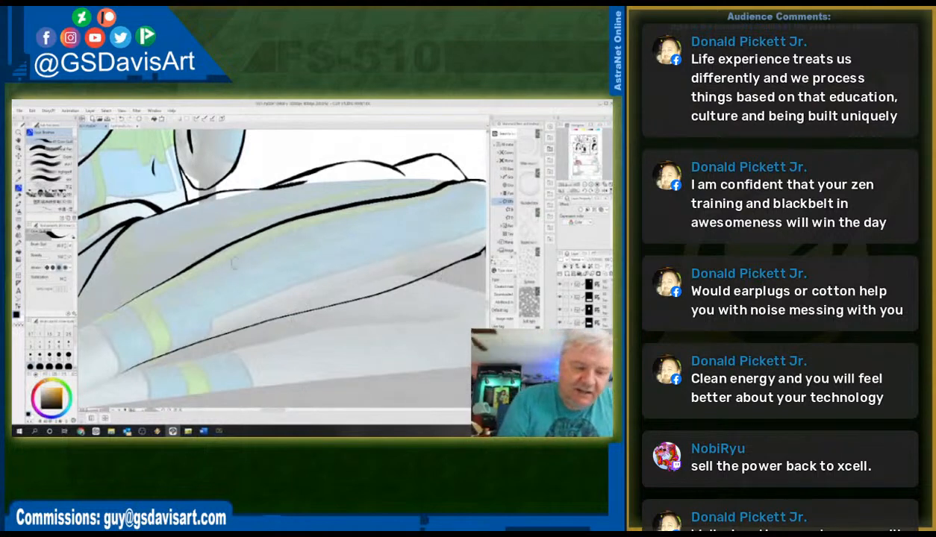
mouse_move(192, 256)
mouse_down()
mouse_move(233, 226)
mouse_move(297, 205)
mouse_move(421, 188)
mouse_up()
key(b)
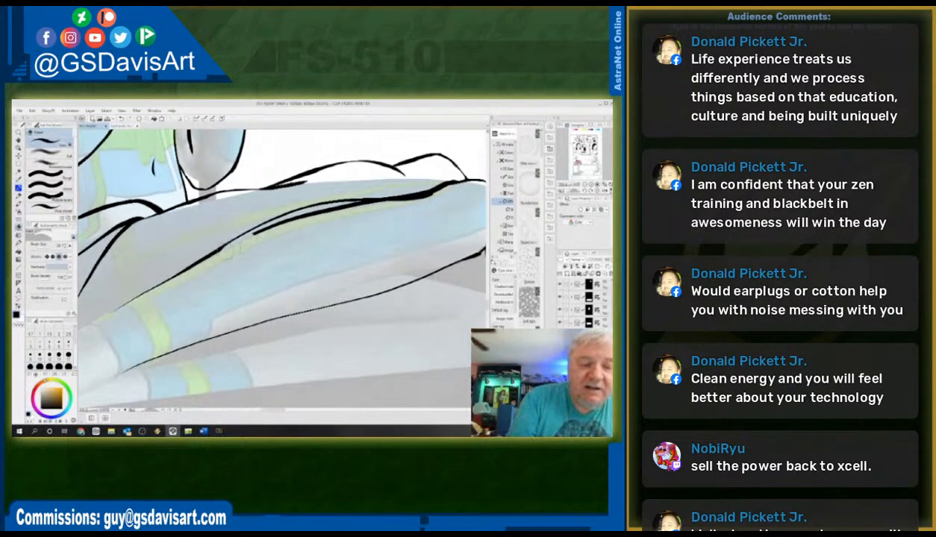
drag(283, 225, 396, 209)
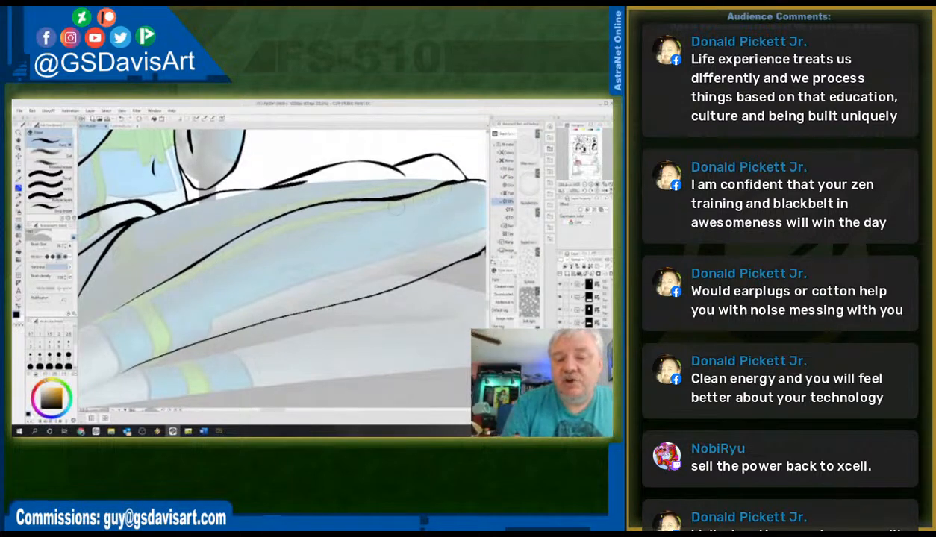
- Extend both edges of the upper leg's shin with brush strokes down to the blanket edge and the foot
key(ctrl+minus)
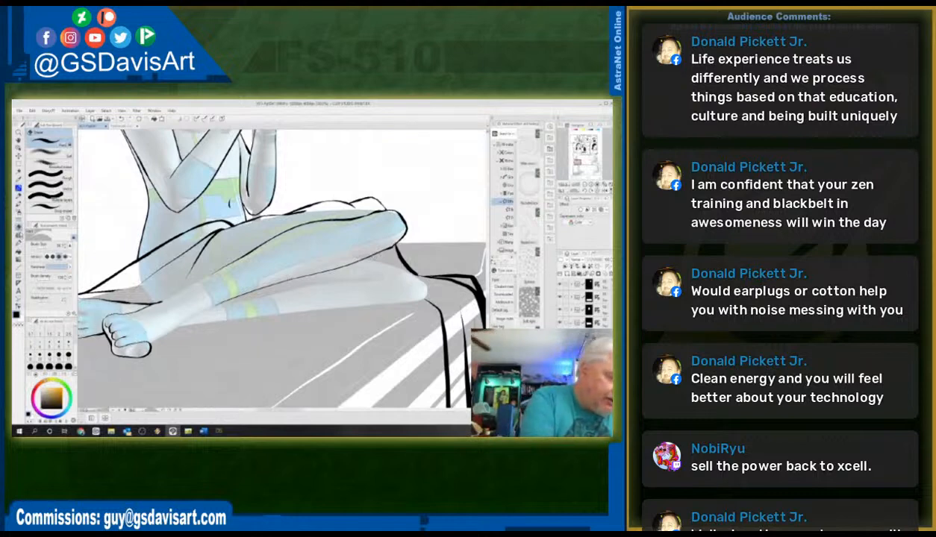
click(20, 190)
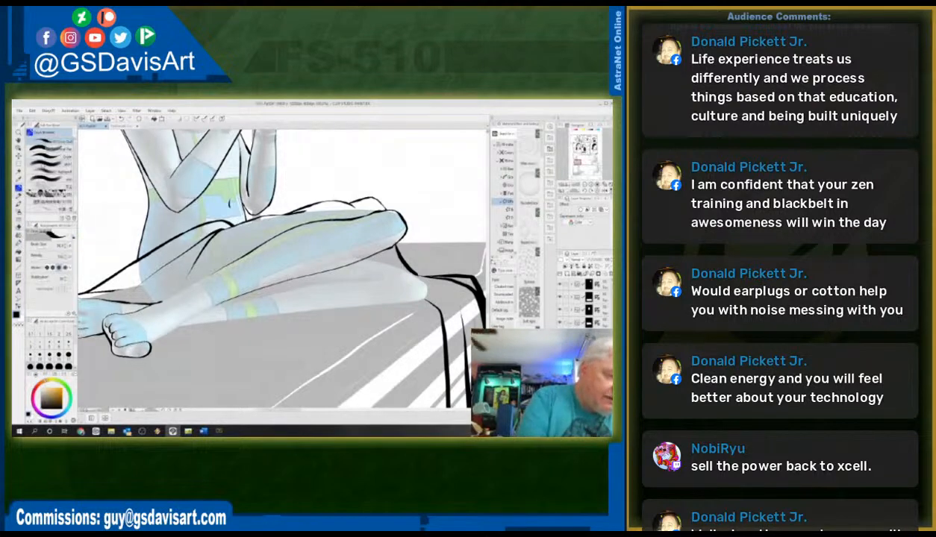
key(ctrl+plus)
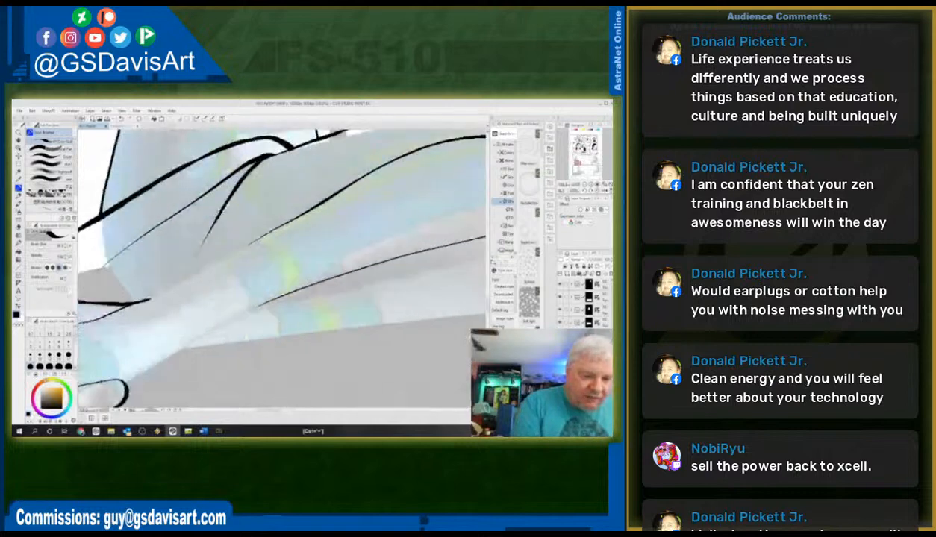
drag(144, 297, 263, 229)
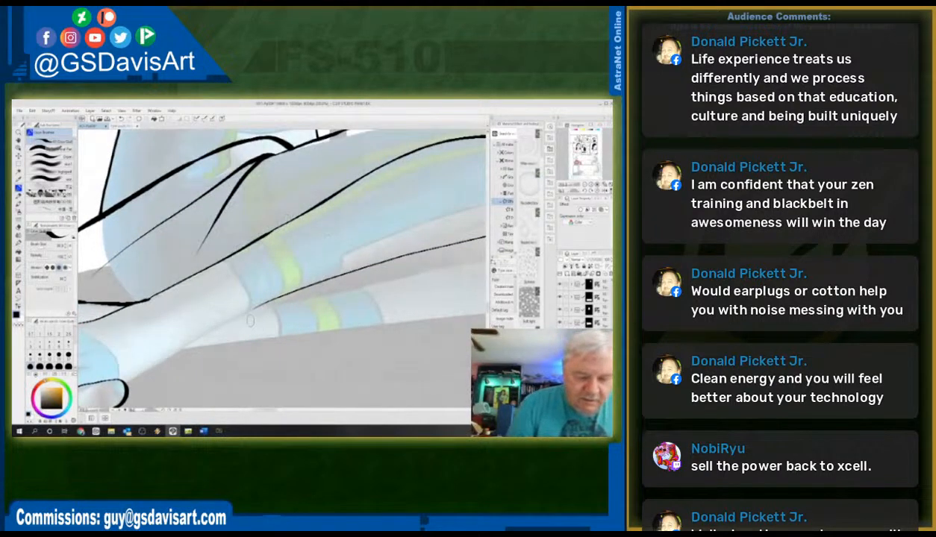
drag(131, 377, 273, 293)
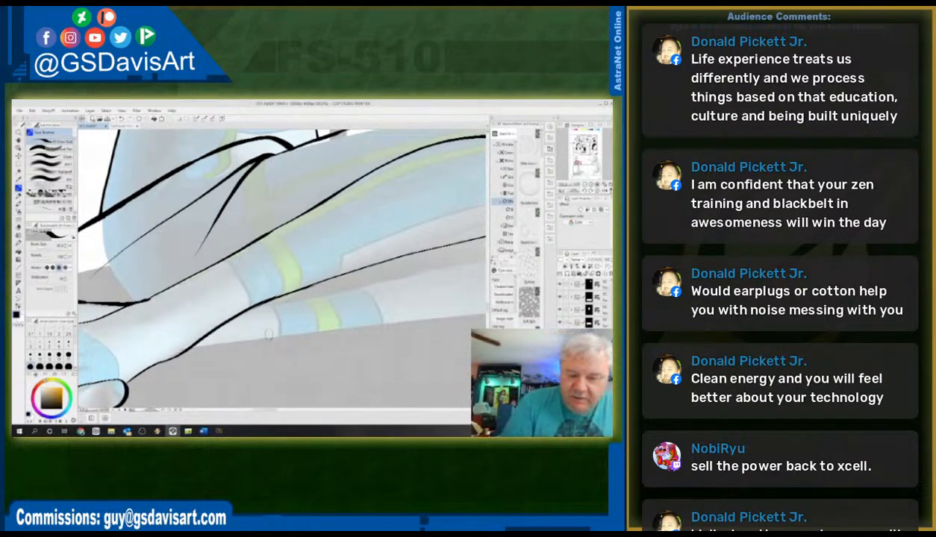
- Ink the lower leg's inner contour beneath the upper shin with a wavy stroke, and outline the top of its rounded knee
drag(269, 297, 456, 252)
drag(265, 299, 472, 240)
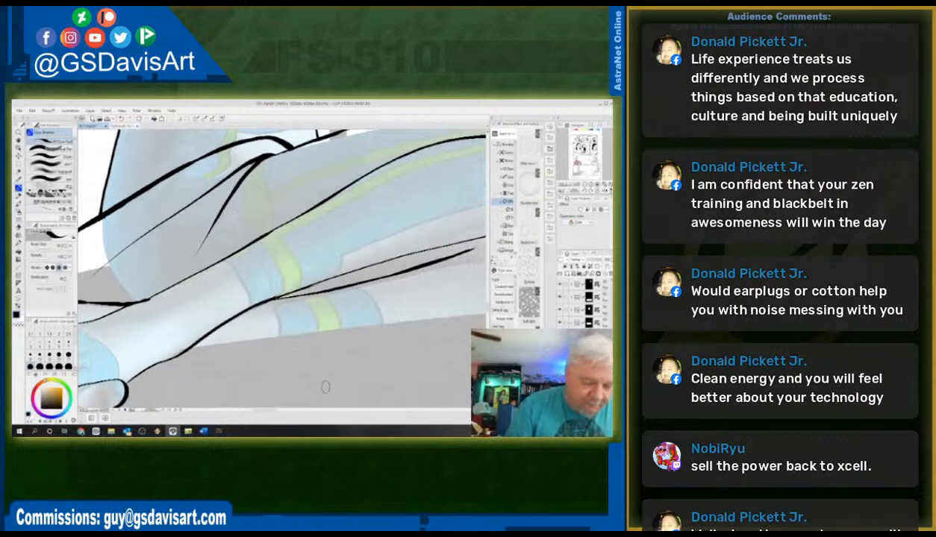
mouse_move(257, 410)
mouse_down()
mouse_move(284, 411)
mouse_move(273, 412)
mouse_up()
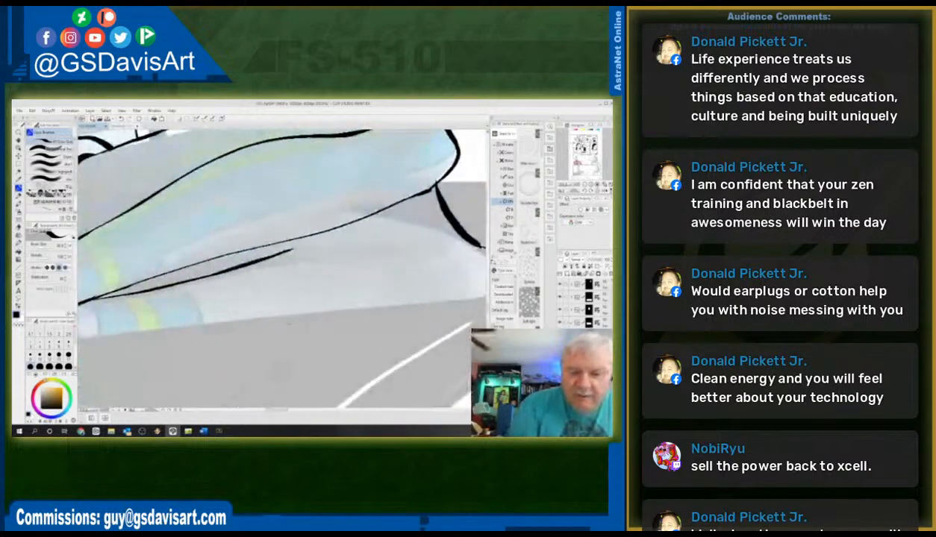
drag(269, 248, 428, 246)
mouse_move(359, 205)
mouse_down()
mouse_move(446, 230)
mouse_move(471, 248)
mouse_move(479, 296)
mouse_up()
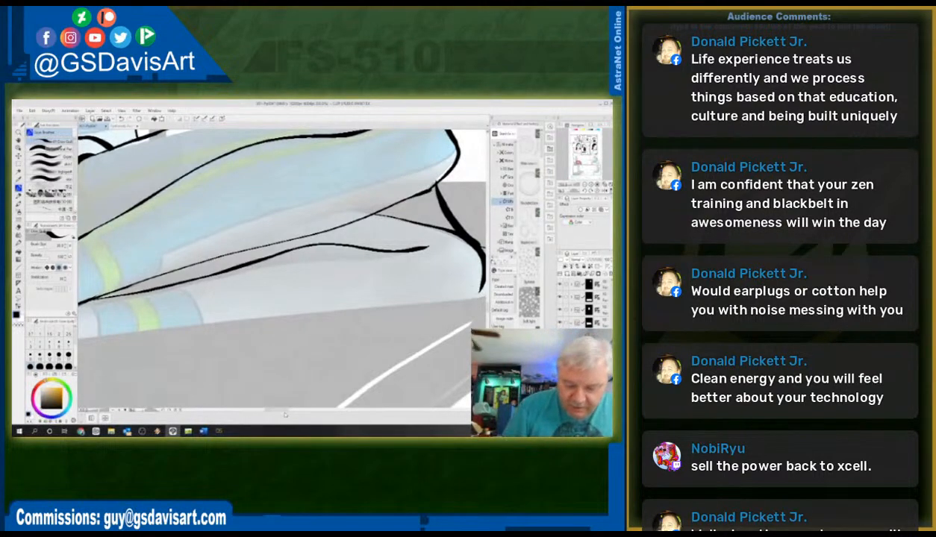
- Ink the underside of the lower leg from the shin crossing to the knee, rounding off the knee with a thicker line
drag(283, 409, 273, 409)
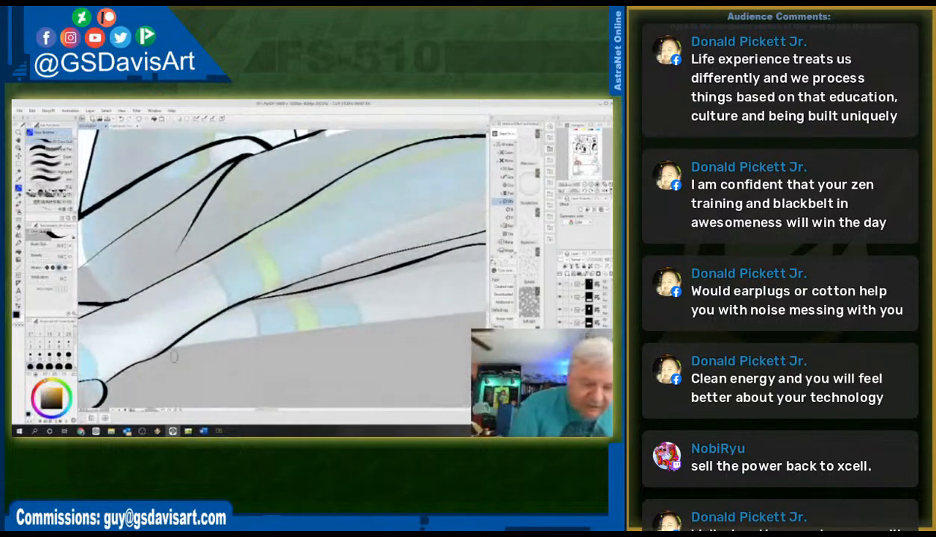
mouse_move(164, 348)
mouse_down()
mouse_move(190, 334)
mouse_move(452, 316)
mouse_up()
drag(272, 411, 283, 409)
mouse_move(257, 318)
mouse_down()
mouse_move(433, 310)
mouse_move(455, 257)
mouse_up()
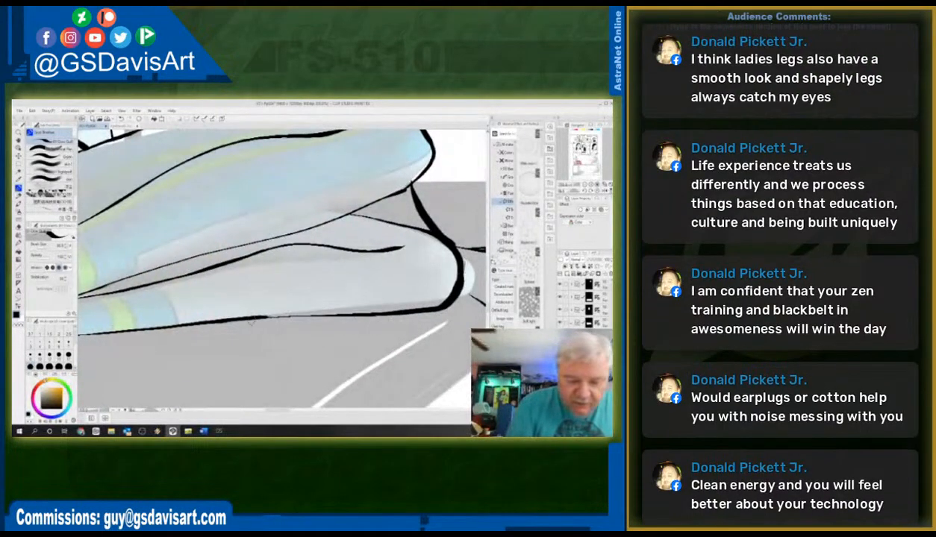
drag(262, 318, 346, 317)
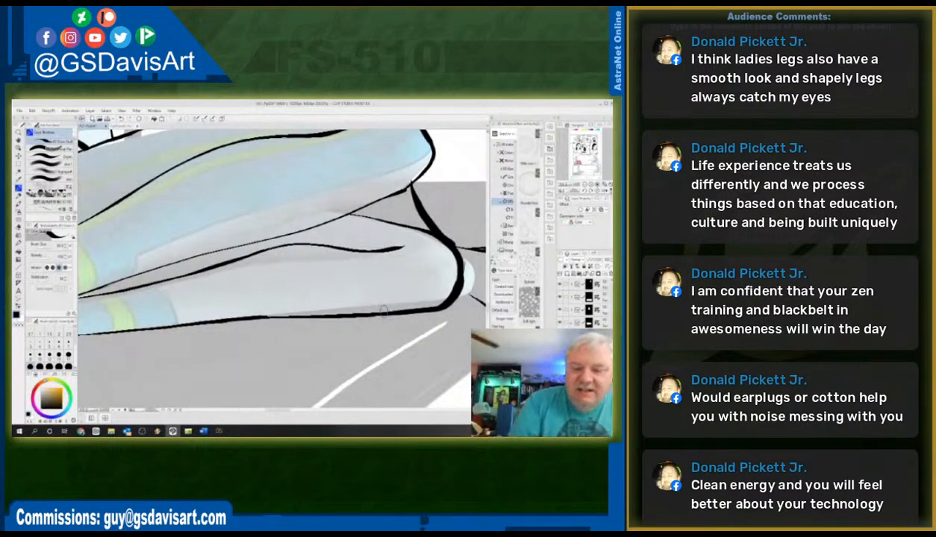
- Brush short tapered fold lines into the blanket beside the lower knee where it falls over the bed's edge
drag(278, 410, 291, 410)
mouse_move(270, 300)
mouse_down()
mouse_move(299, 302)
mouse_move(314, 316)
mouse_move(274, 300)
mouse_move(309, 317)
mouse_up()
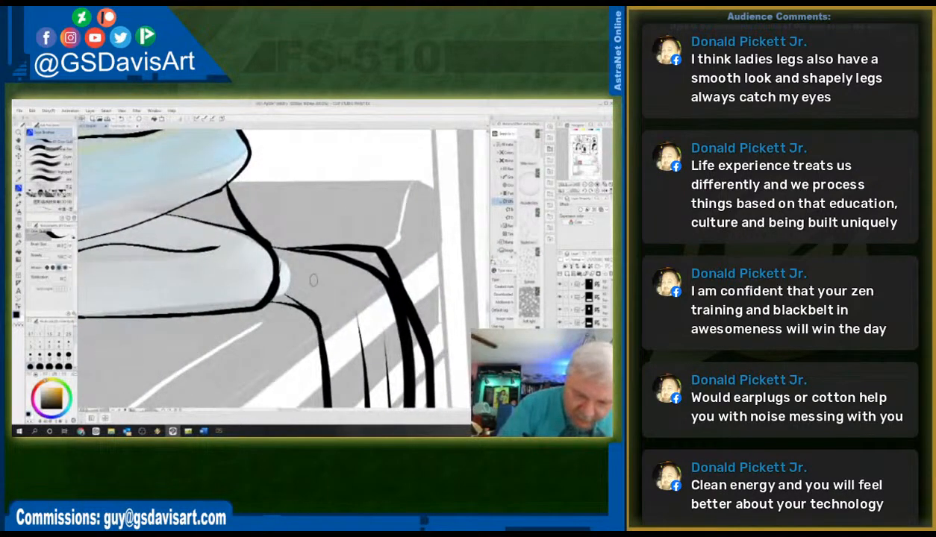
mouse_move(286, 266)
mouse_down()
mouse_move(328, 285)
mouse_move(355, 279)
mouse_up()
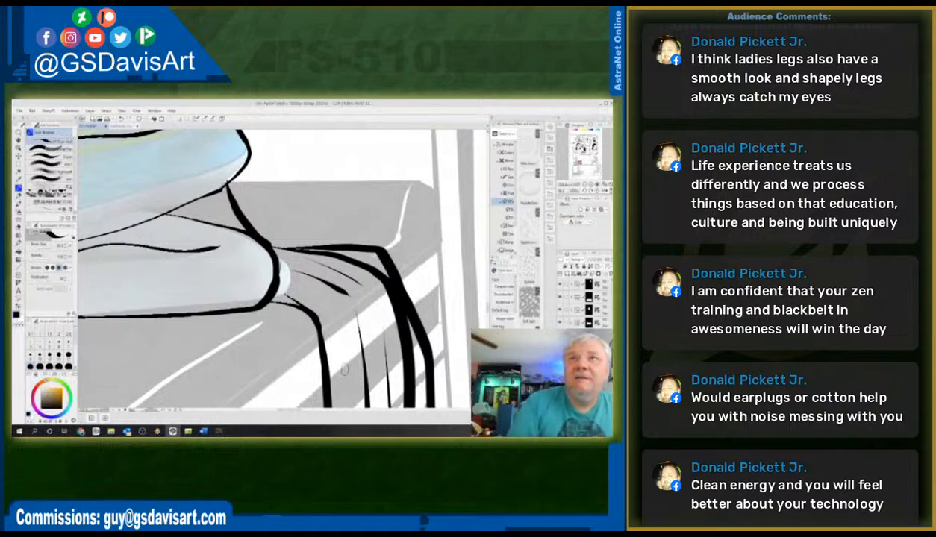
- Erase the knee end of the upper leg's top contour line, from mid-leg to the knee curve
key(ctrl+minus)
key(ctrl+minus)
key(ctrl+minus)
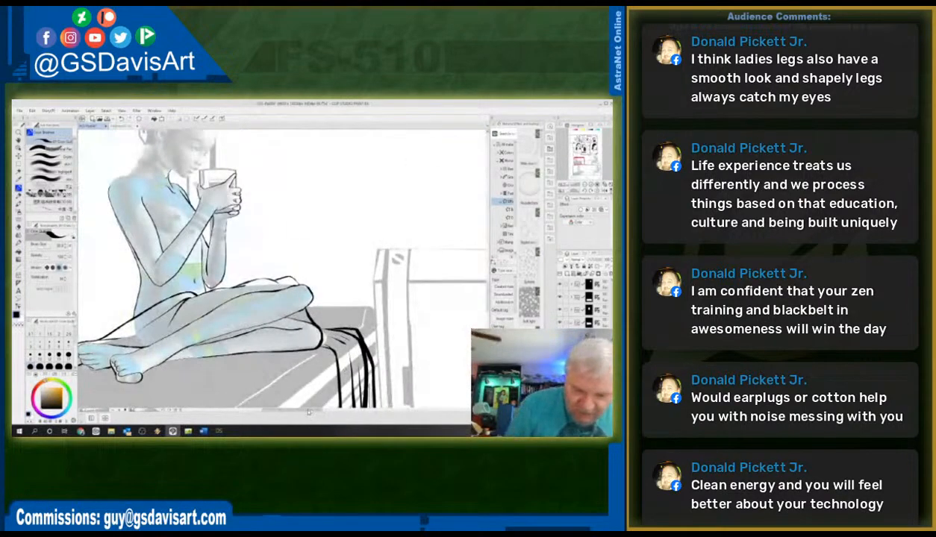
drag(304, 408, 285, 409)
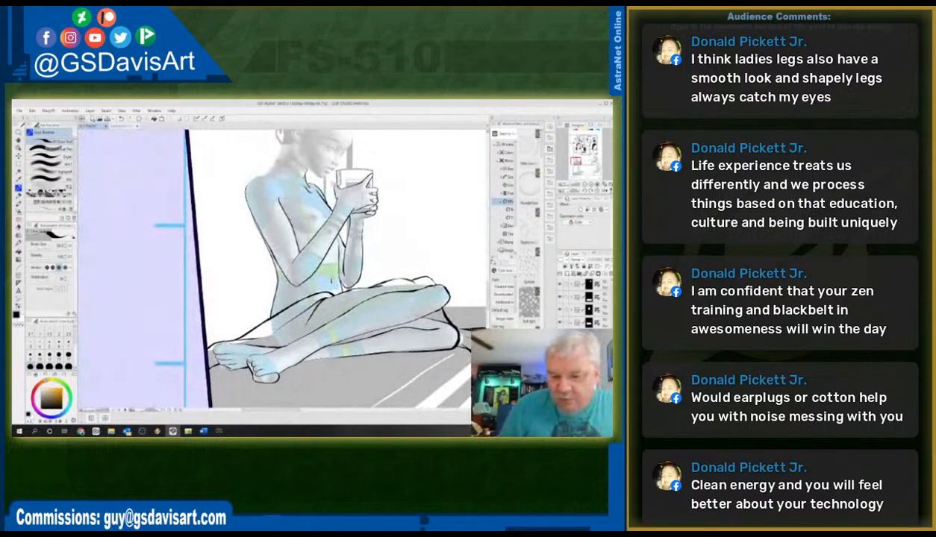
key(ctrl+plus)
key(ctrl+plus)
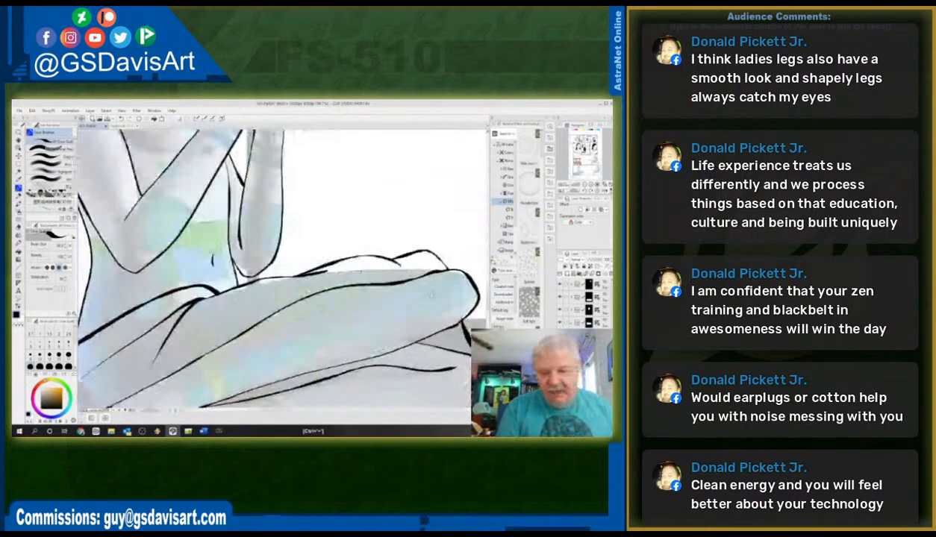
click(19, 227)
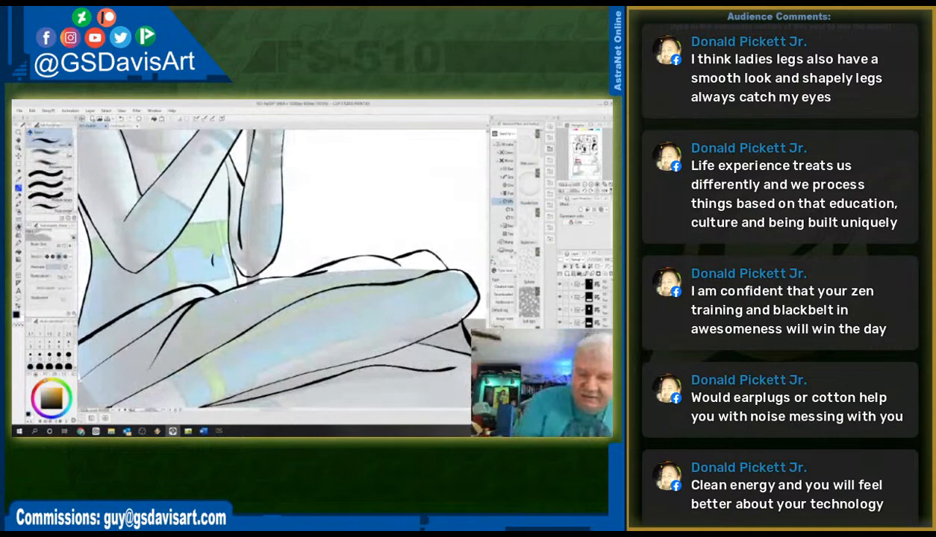
mouse_move(396, 281)
mouse_down()
mouse_move(371, 288)
mouse_move(429, 269)
mouse_up()
drag(364, 284, 354, 291)
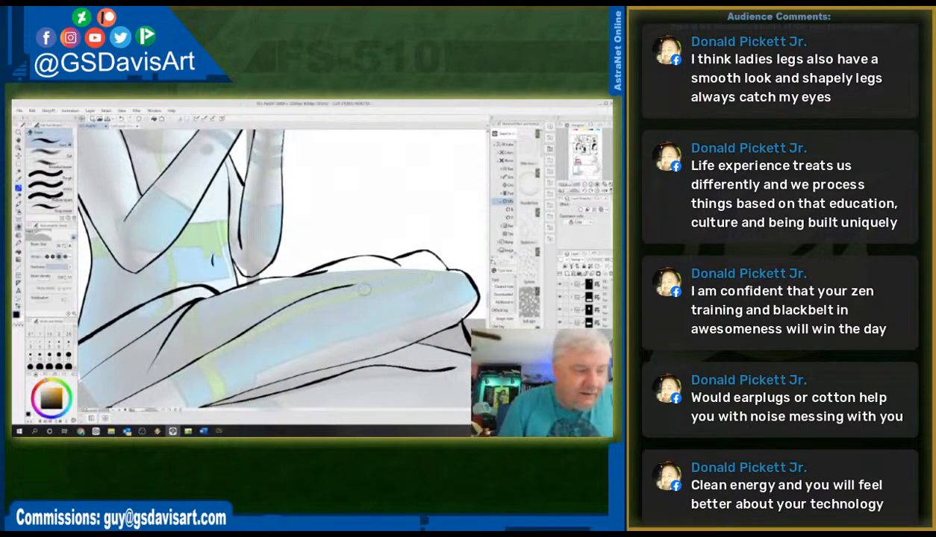
- Redraw the upper leg's top contour up to the knee curve with tapered strokes, erasing the stray overlap below it
click(19, 188)
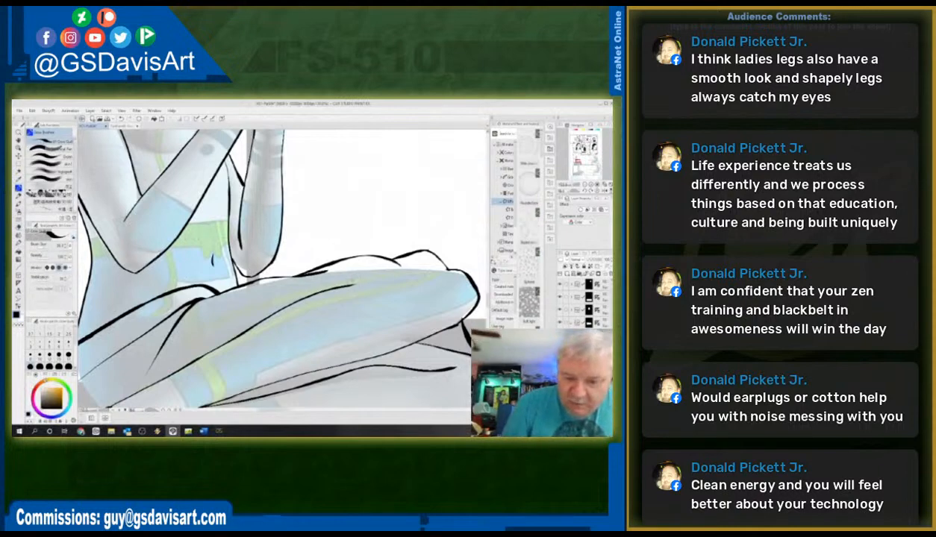
drag(340, 278, 457, 263)
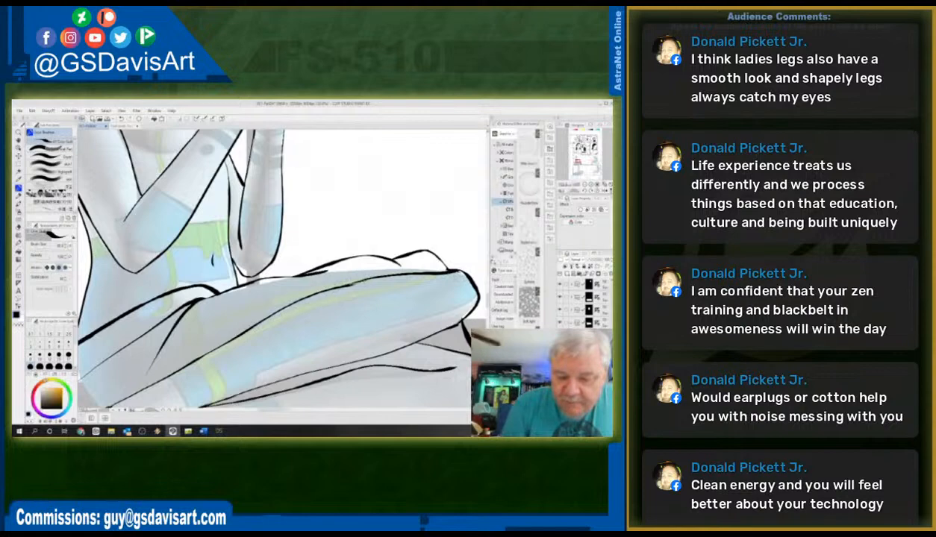
drag(321, 284, 436, 265)
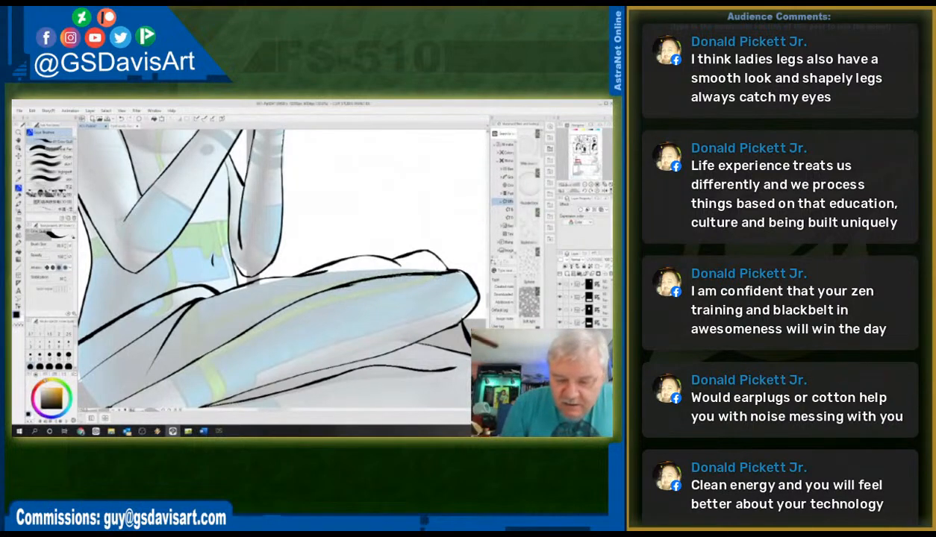
click(19, 227)
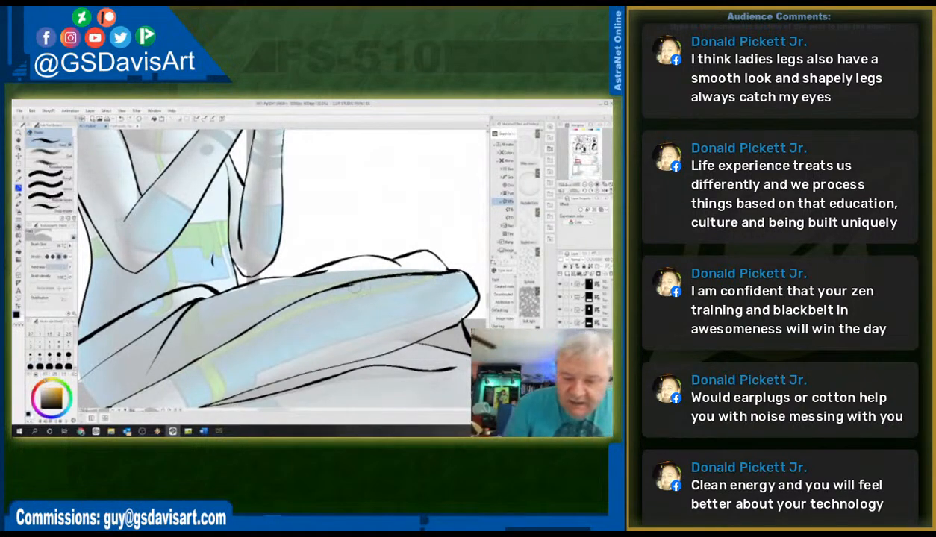
mouse_move(350, 282)
mouse_down()
mouse_move(326, 294)
mouse_move(438, 281)
mouse_up()
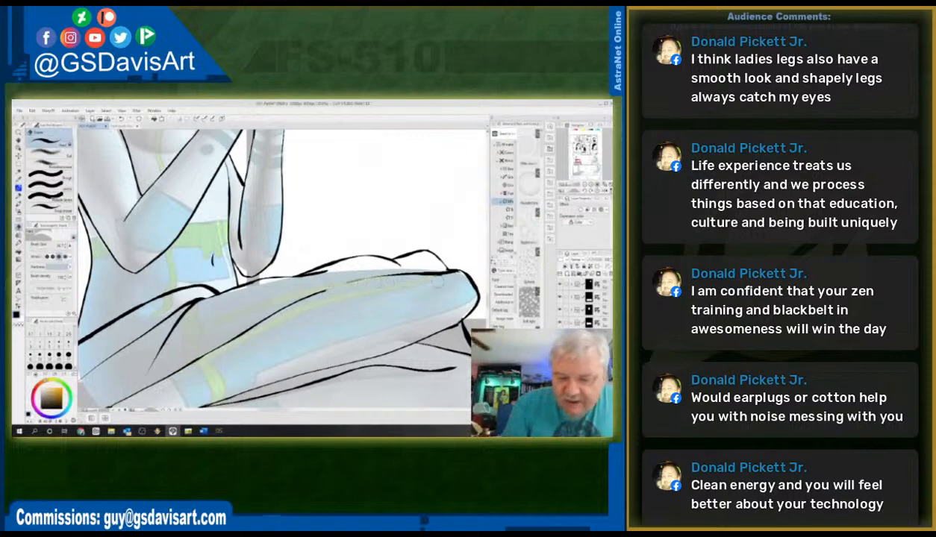
click(20, 188)
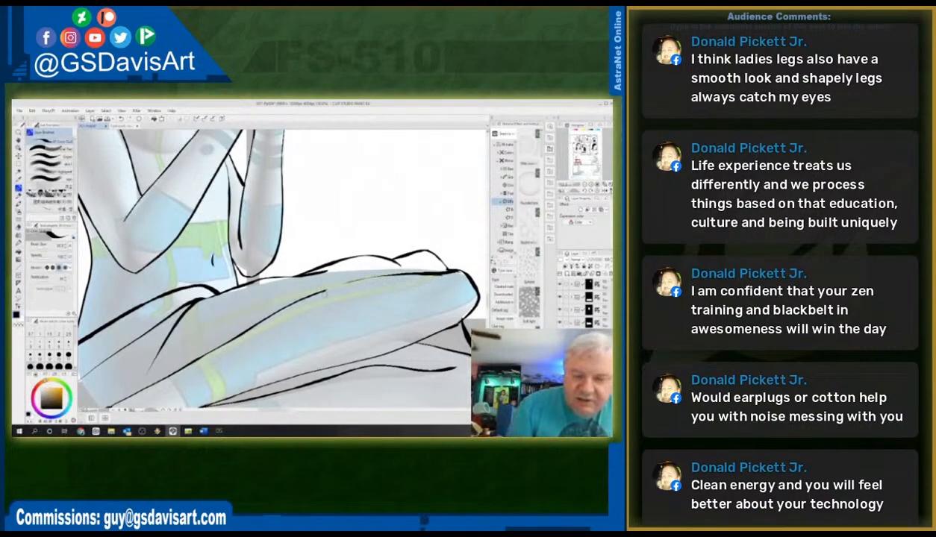
drag(319, 284, 403, 267)
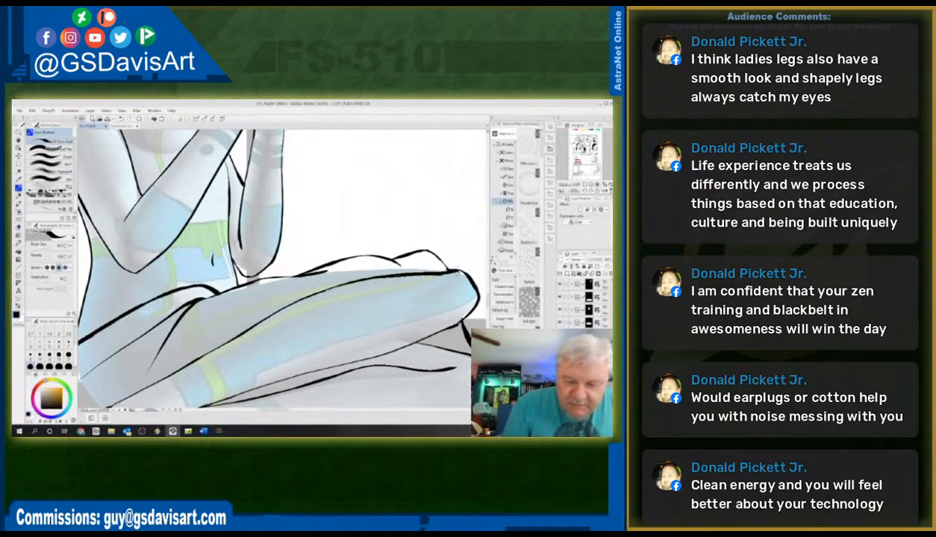
- Ink the outer edge of the blanket hanging over the end of the bed, down toward the panel's lower border
key(ctrl+minus)
key(ctrl+minus)
key(ctrl+minus)
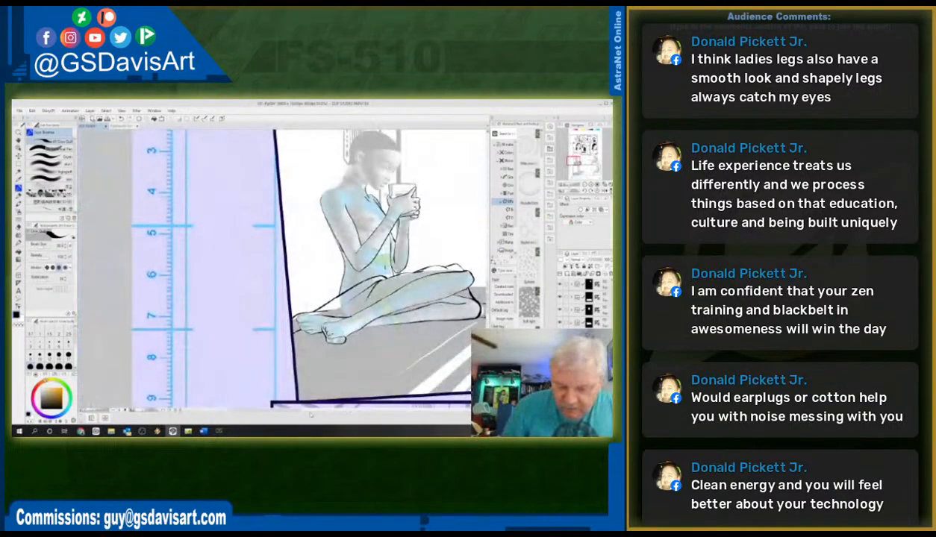
drag(295, 409, 324, 414)
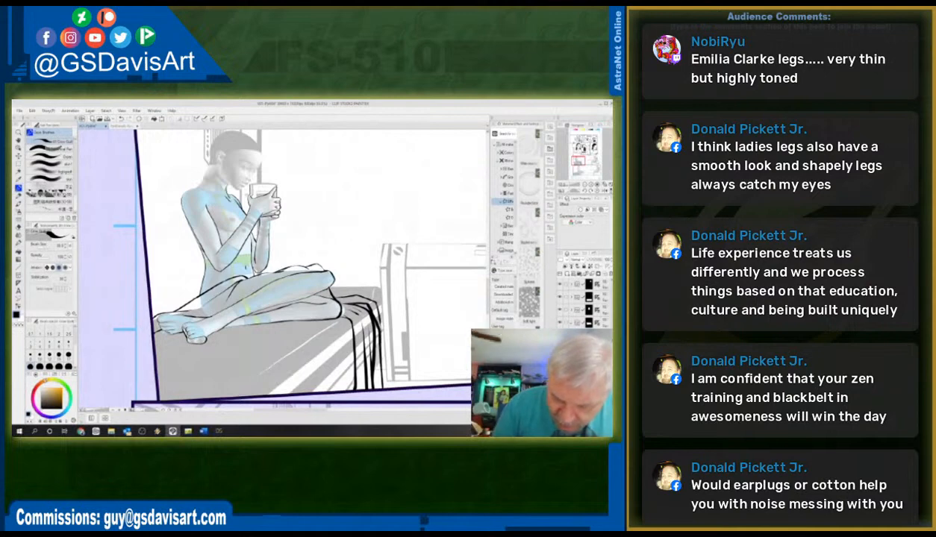
drag(371, 296, 388, 377)
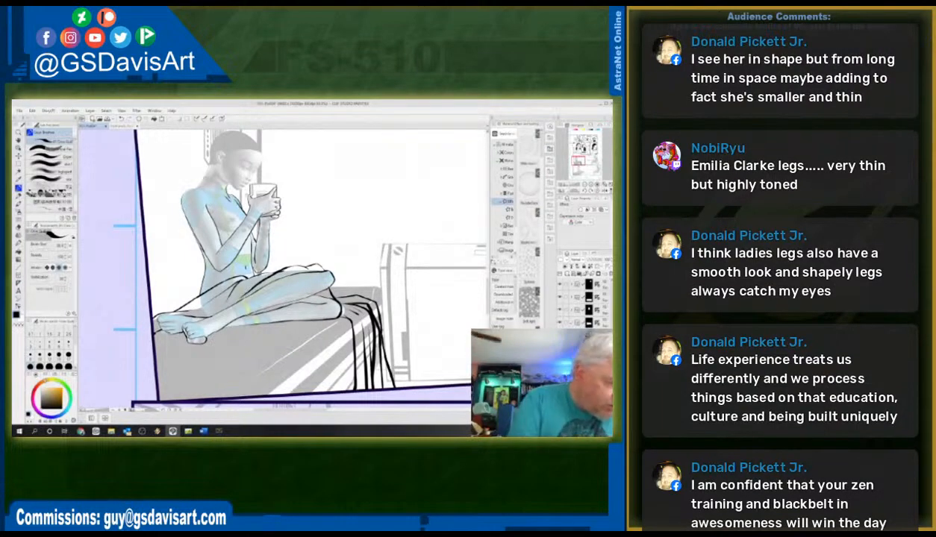
key(ctrl+plus)
key(ctrl+plus)
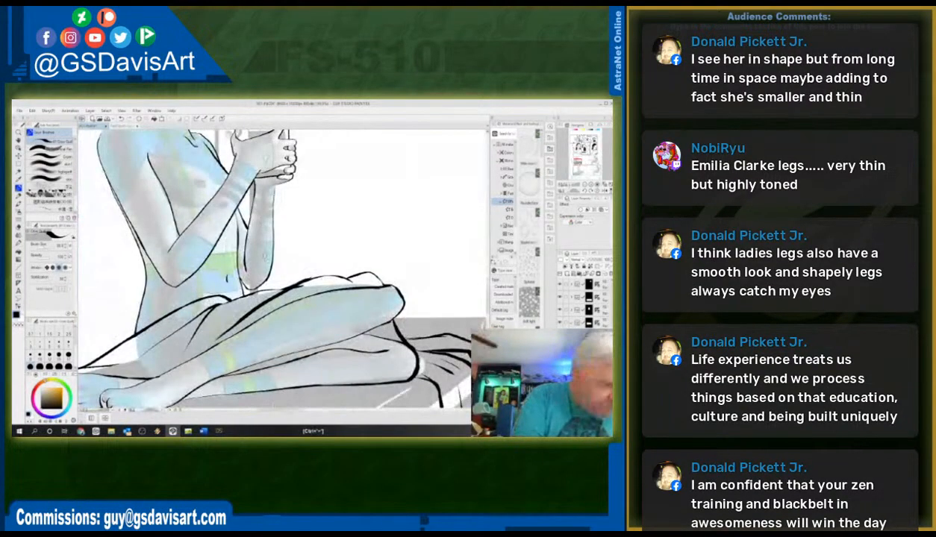
key(e)
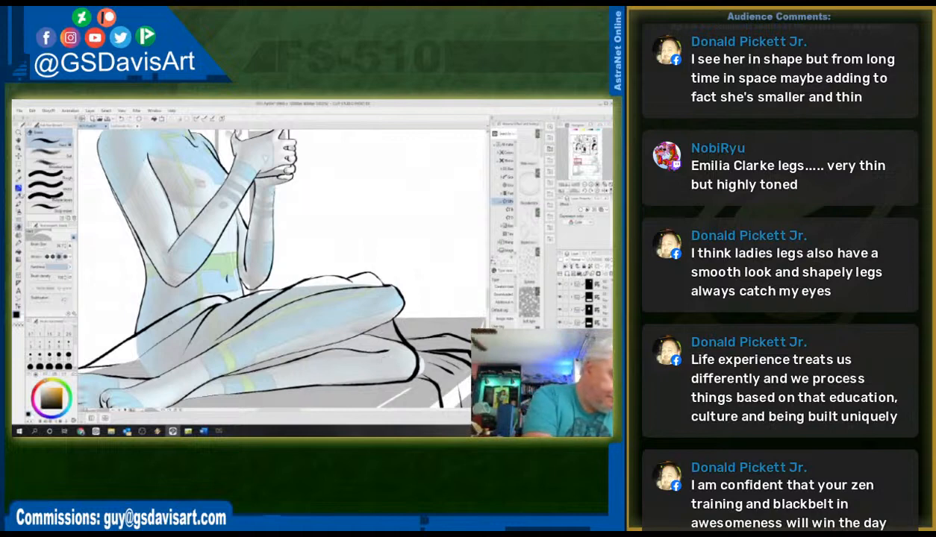
click(20, 190)
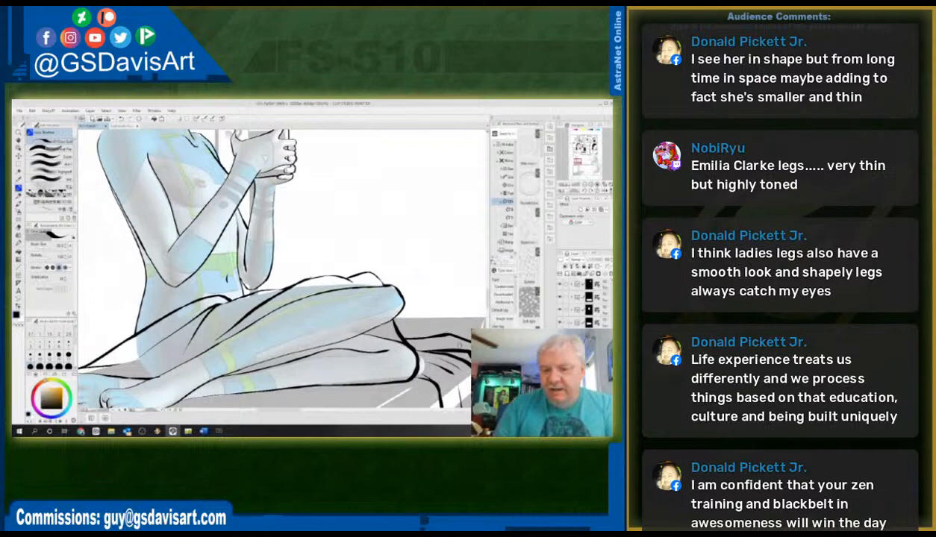
- Ink the top contour of the near shoulder toward the collarbone and the nape line running down the back of the neck
drag(487, 303, 487, 289)
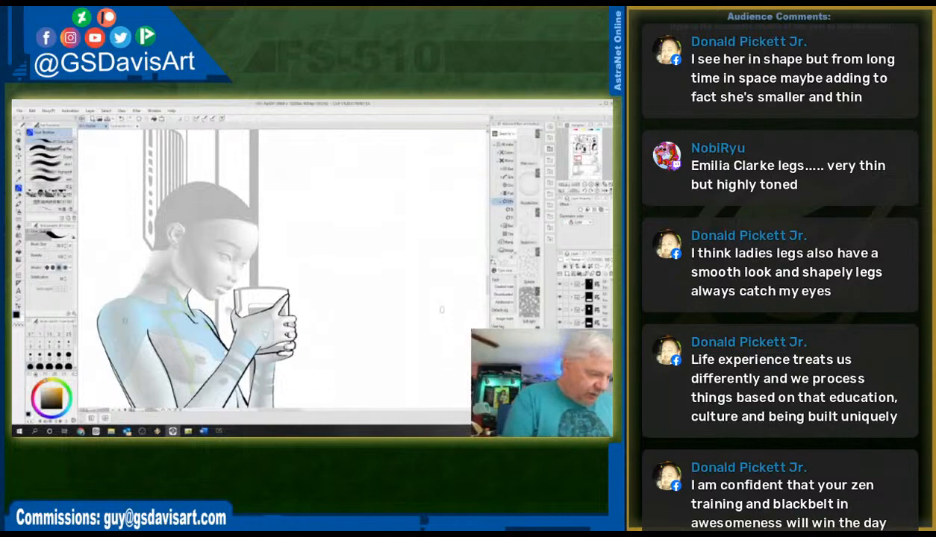
key(ctrl+plus)
key(ctrl+plus)
key(ctrl+plus)
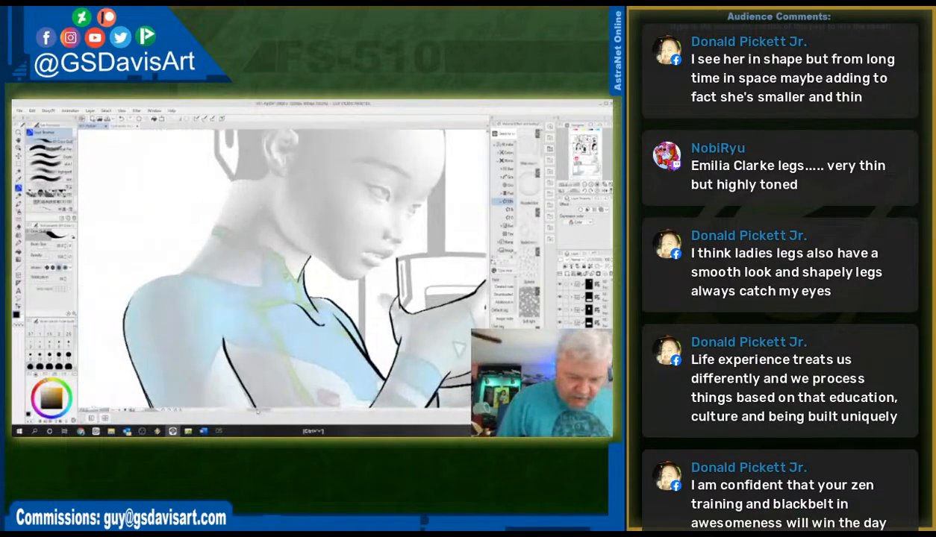
drag(257, 412, 253, 412)
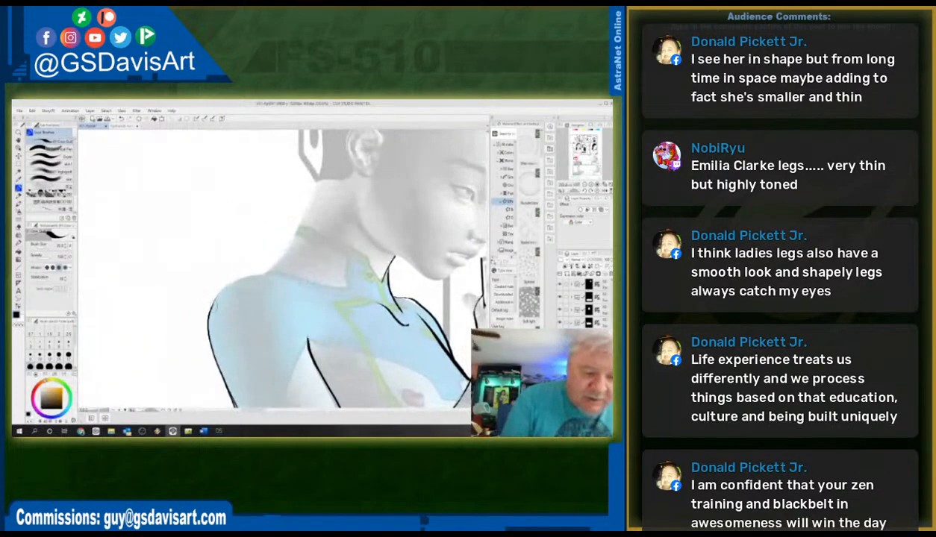
mouse_move(209, 299)
mouse_down()
mouse_move(239, 267)
mouse_move(332, 300)
mouse_up()
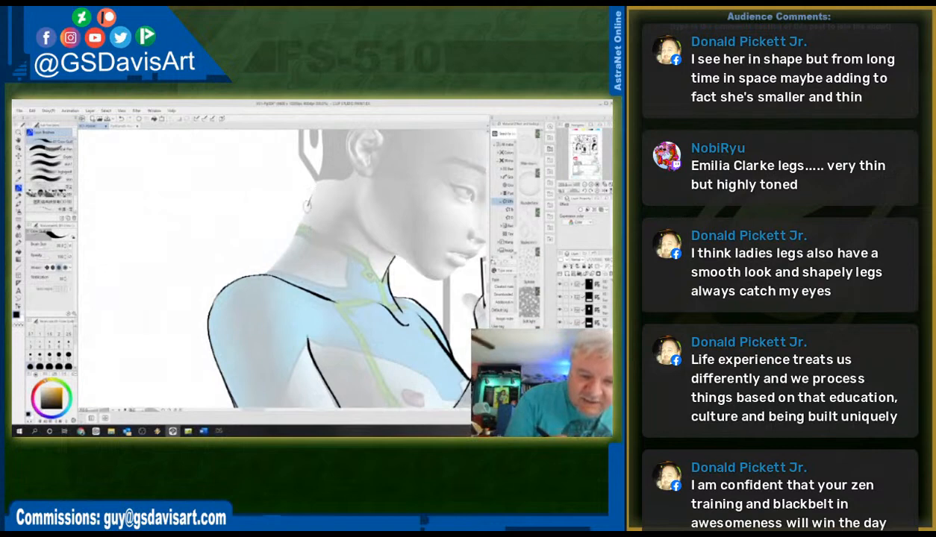
drag(311, 195, 267, 270)
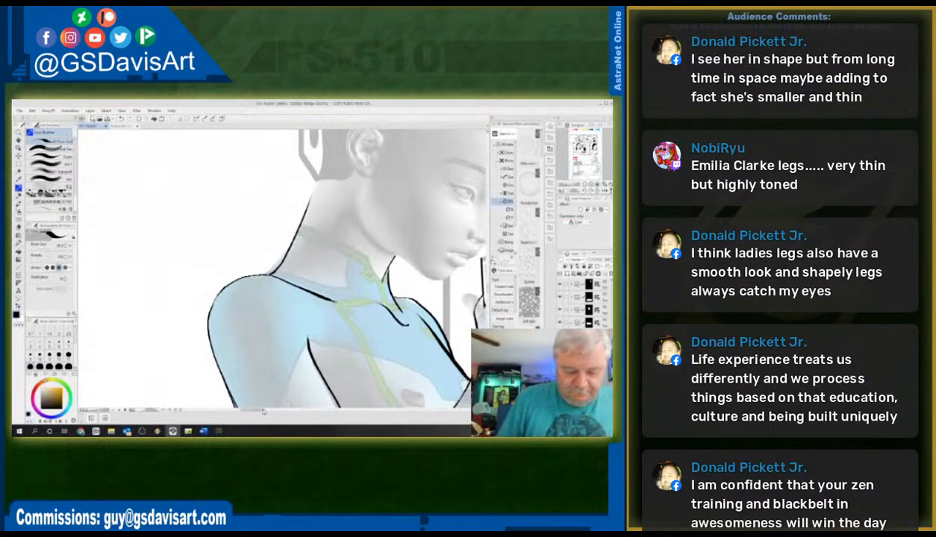
- Ink the face's profile from forehead through far eye, nose and lips, plus the jawline from below the ear to the chin
drag(252, 410, 262, 409)
mouse_move(363, 130)
mouse_down()
mouse_move(350, 191)
mouse_move(336, 208)
mouse_up()
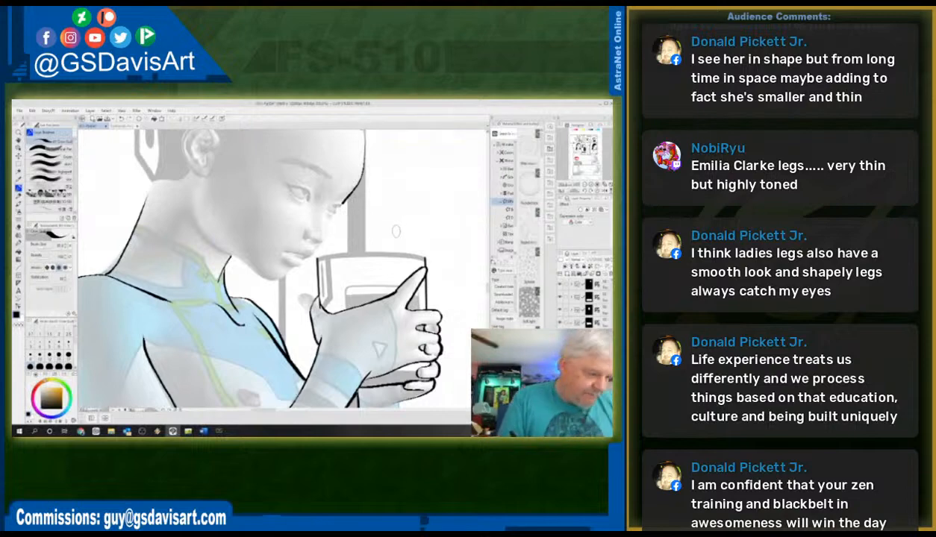
key(ctrl+plus)
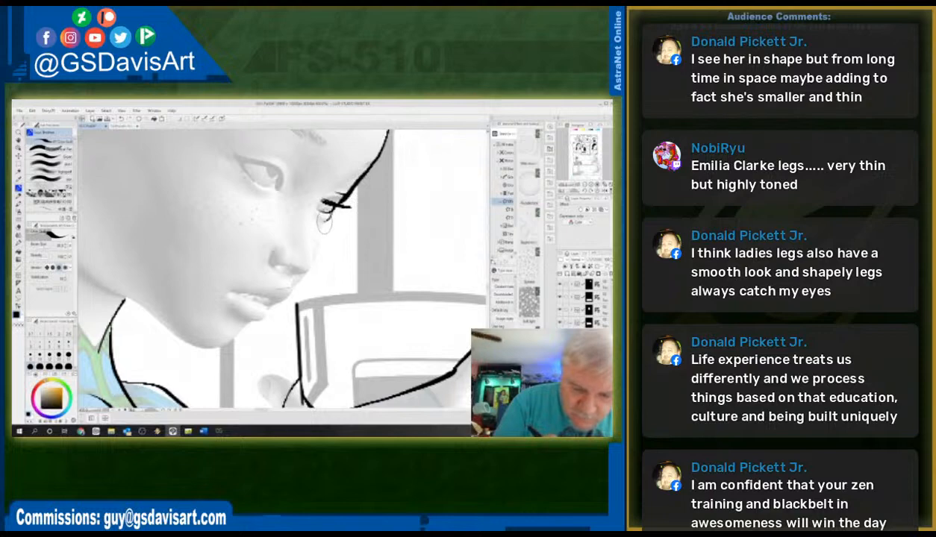
drag(319, 225, 313, 259)
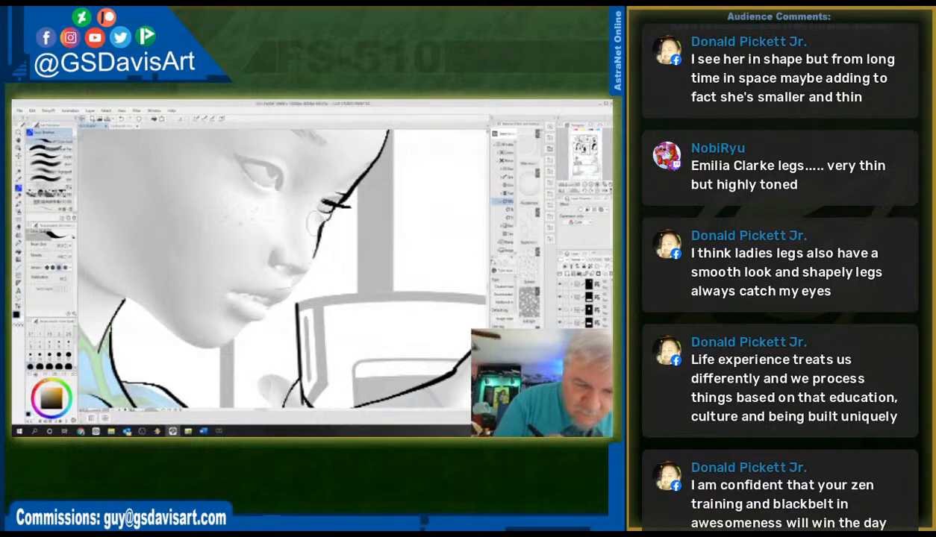
mouse_move(288, 273)
mouse_down()
mouse_move(316, 221)
mouse_move(310, 268)
mouse_move(277, 269)
mouse_move(300, 282)
mouse_move(252, 321)
mouse_up()
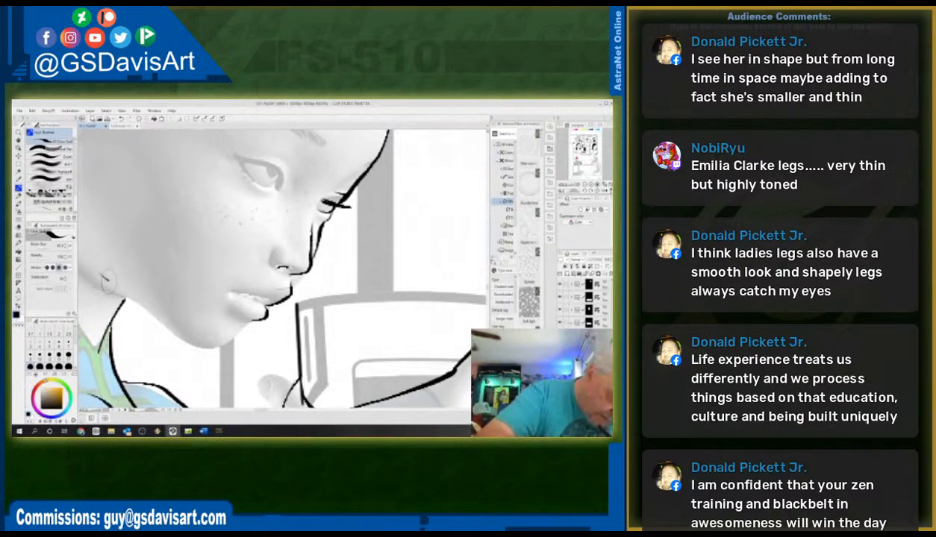
mouse_move(99, 273)
mouse_down()
mouse_move(182, 342)
mouse_move(206, 351)
mouse_move(224, 339)
mouse_move(194, 349)
mouse_move(216, 347)
mouse_move(250, 324)
mouse_move(252, 314)
mouse_move(233, 311)
mouse_move(268, 315)
mouse_up()
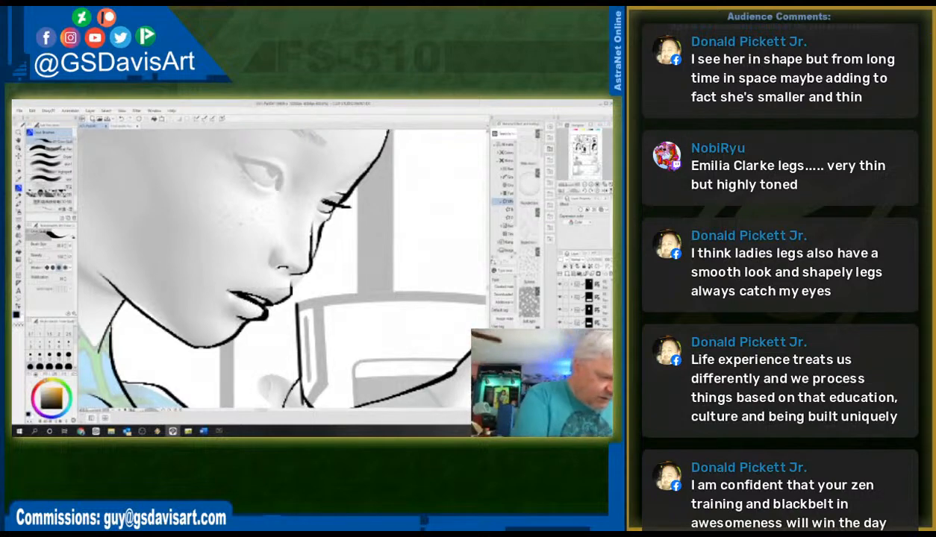
- Ink the curved wing of the near nostril and darken the far eye, adding small dots beside the bridge of the nose
click(19, 231)
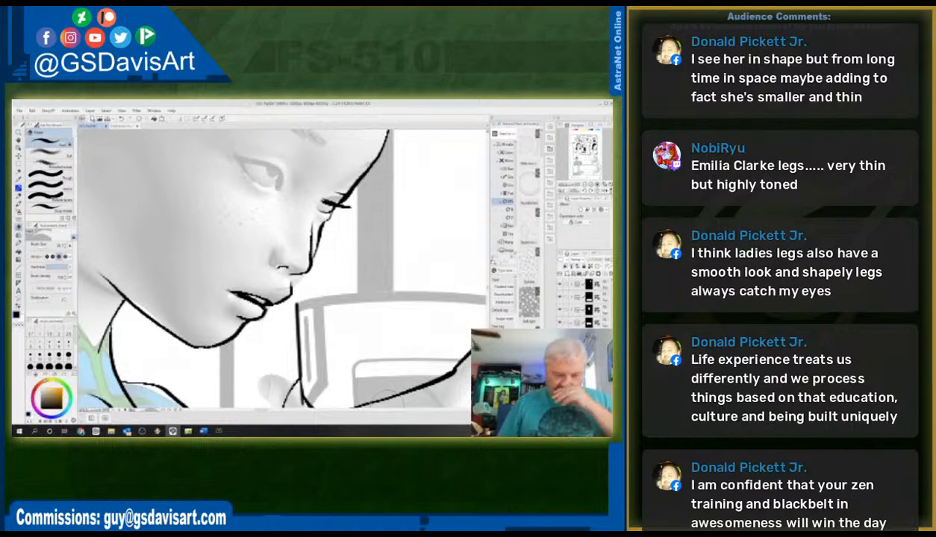
click(19, 188)
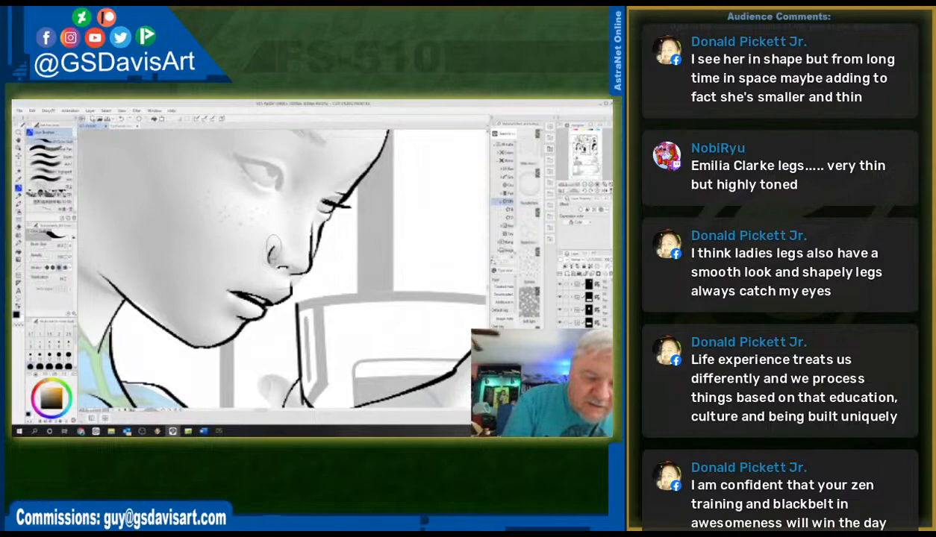
drag(274, 247, 270, 263)
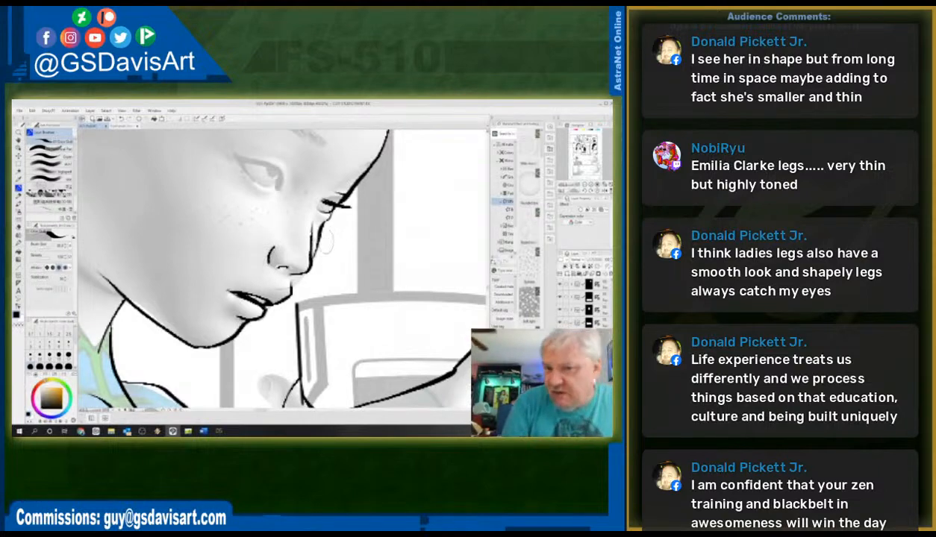
click(309, 203)
click(314, 198)
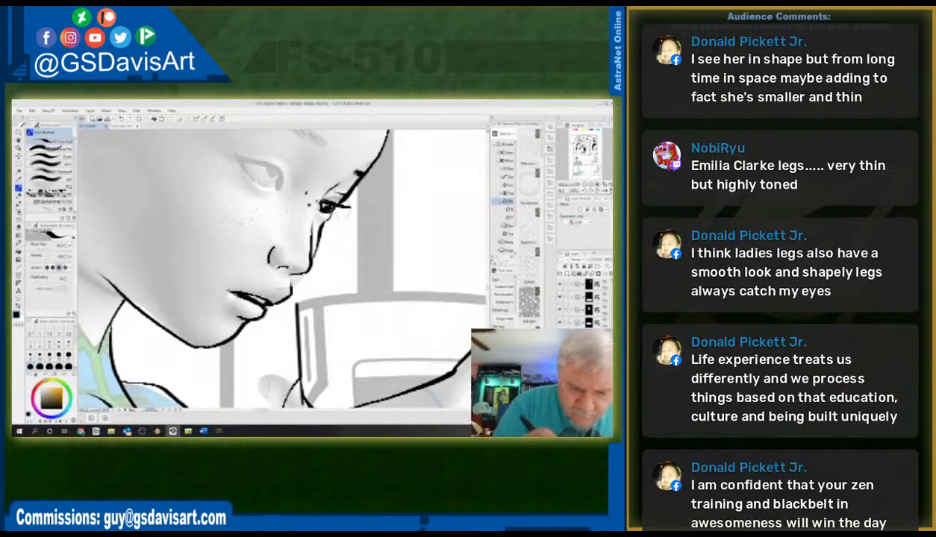
- Ink the near eye with a thick upper lash line, a flick at its outer corner and a dark iris
mouse_move(229, 150)
mouse_down()
mouse_move(266, 173)
mouse_move(277, 194)
mouse_up()
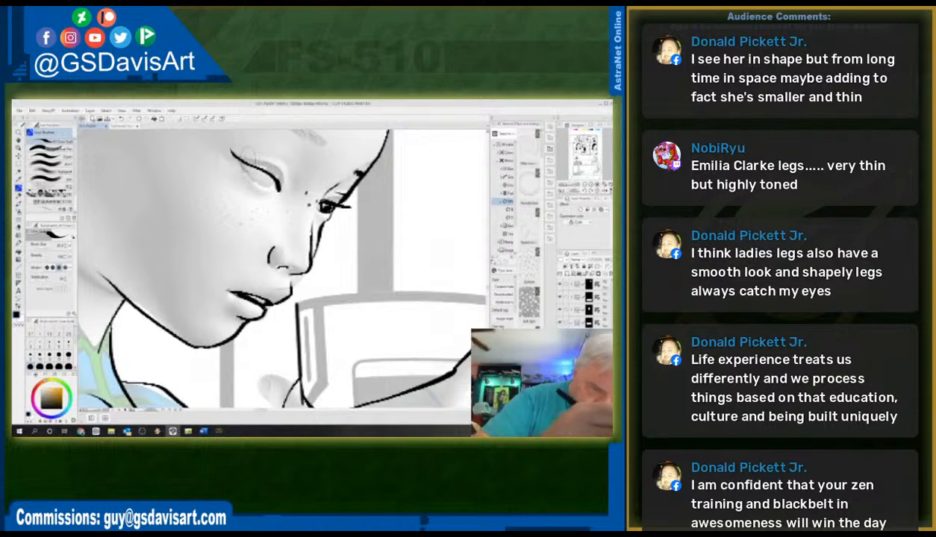
drag(231, 150, 275, 188)
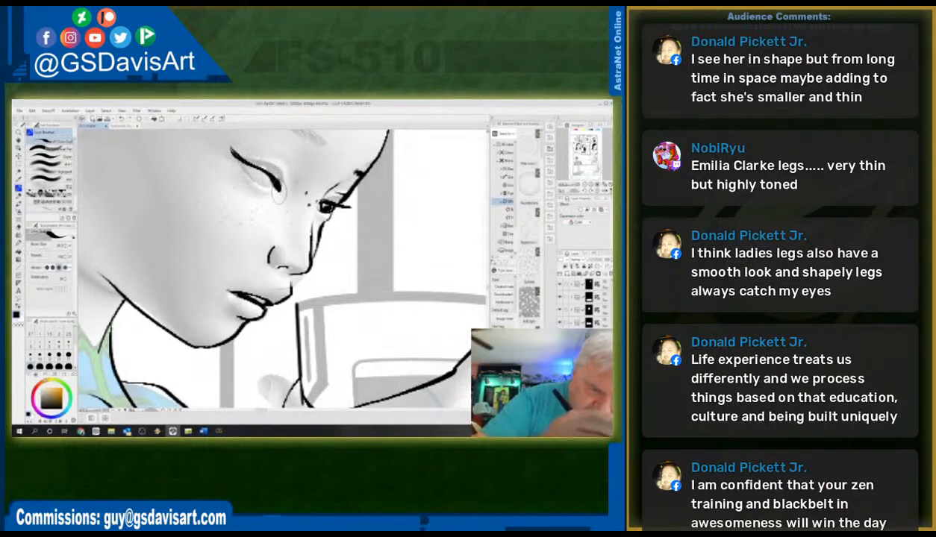
drag(233, 155, 245, 171)
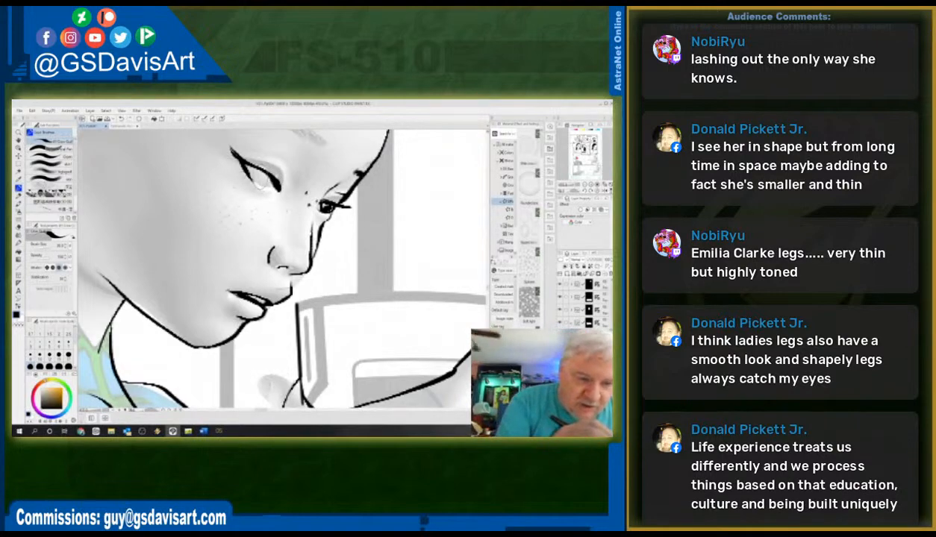
mouse_move(259, 176)
mouse_down()
mouse_move(270, 182)
mouse_move(262, 186)
mouse_up()
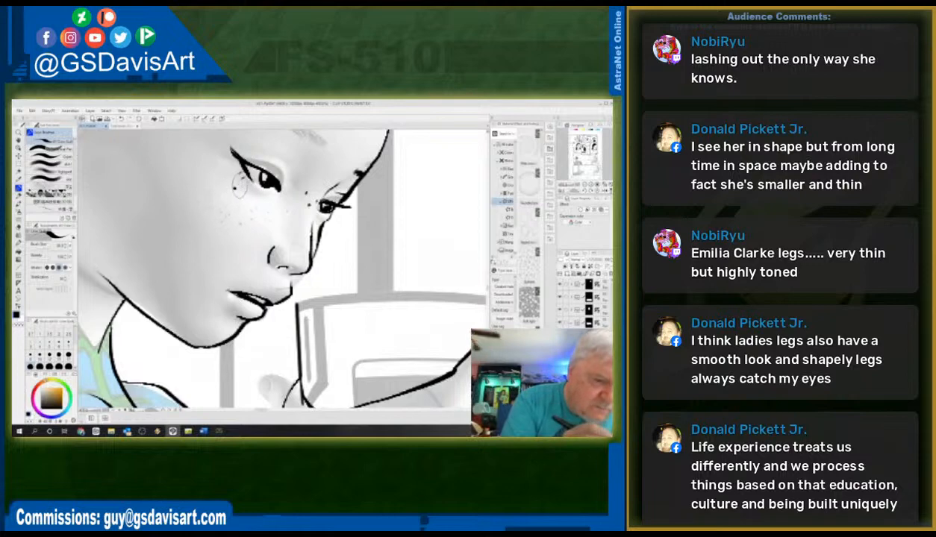
- Scatter small freckles across the cheek and nose with a fine, small-sized brush
click(53, 149)
click(66, 248)
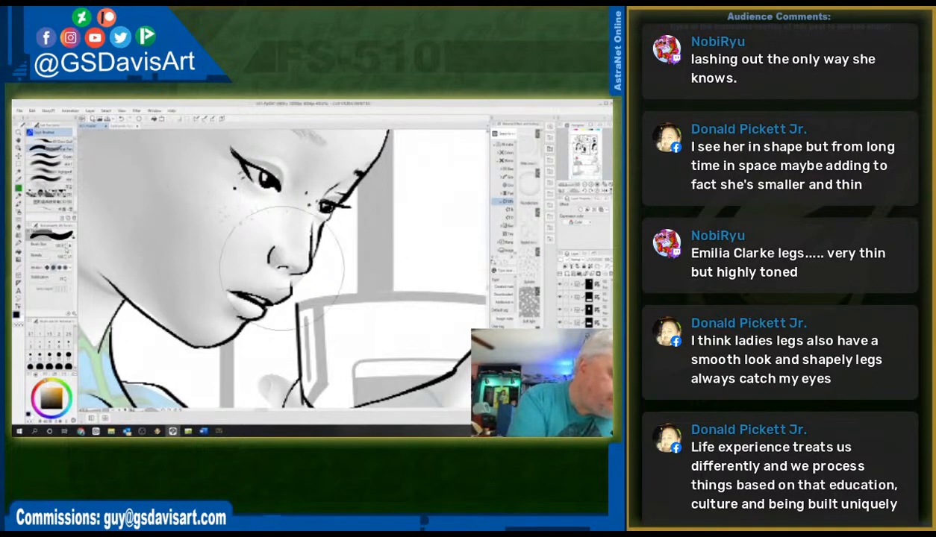
click(43, 247)
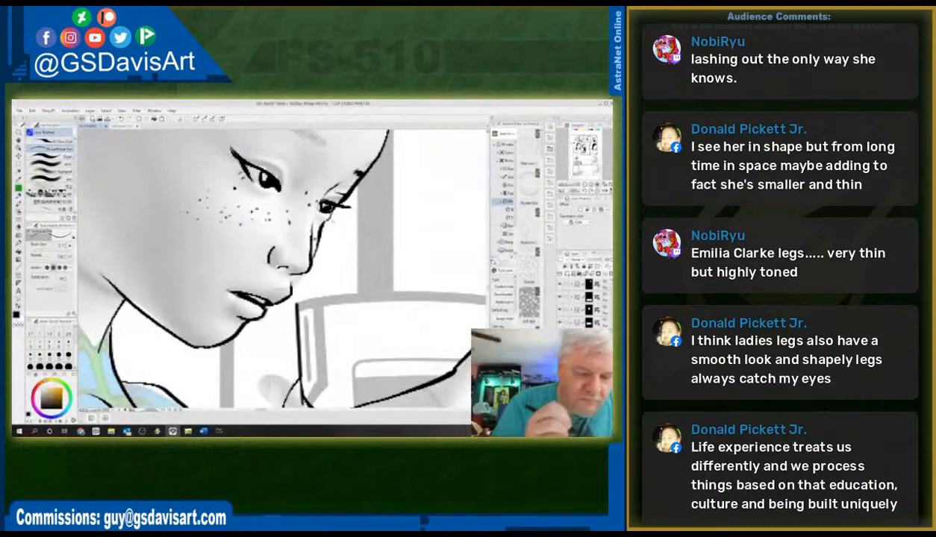
- Ink the near eyebrow with overlapping tapered hair strokes and add short strokes for the far eyebrow
mouse_move(488, 291)
mouse_down()
mouse_move(488, 274)
mouse_move(488, 281)
mouse_up()
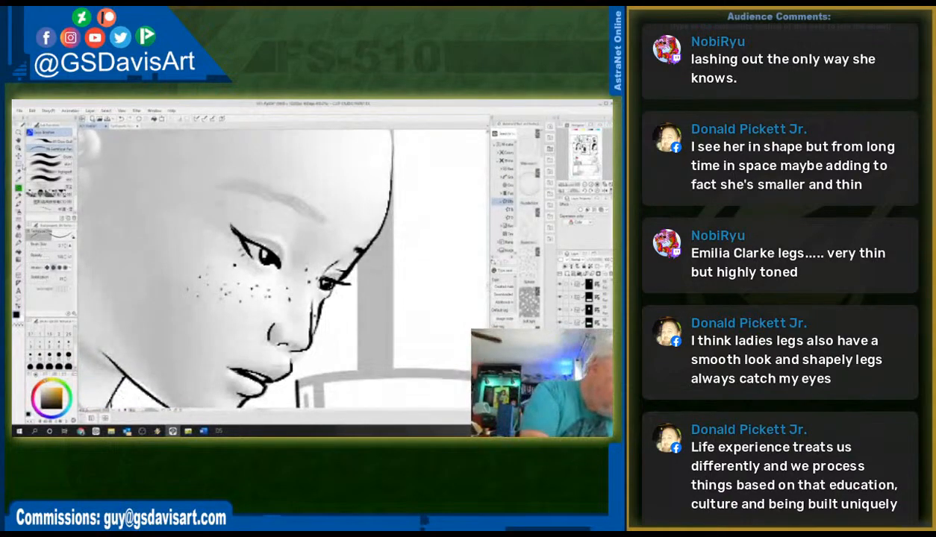
click(49, 142)
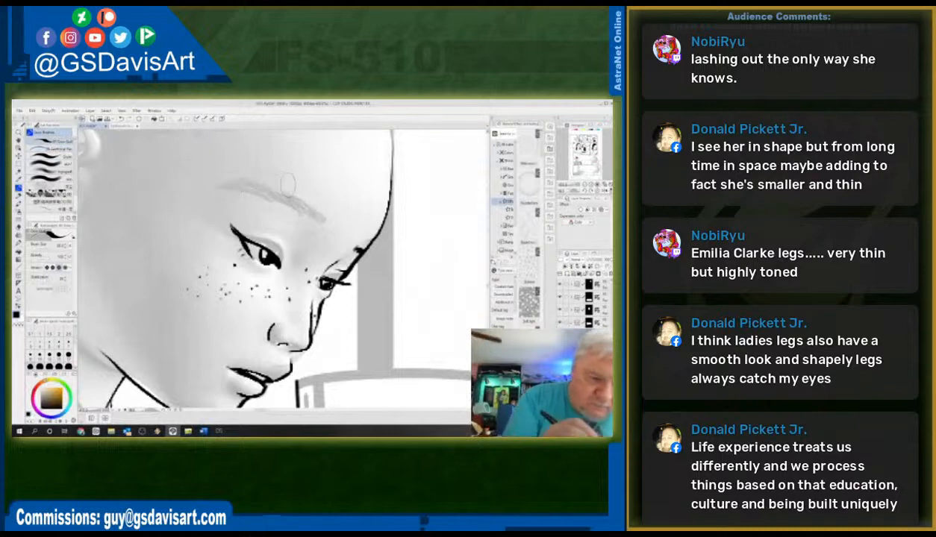
mouse_move(204, 190)
mouse_down()
mouse_move(269, 182)
mouse_move(241, 190)
mouse_move(284, 200)
mouse_move(274, 198)
mouse_move(324, 226)
mouse_up()
drag(252, 185, 303, 224)
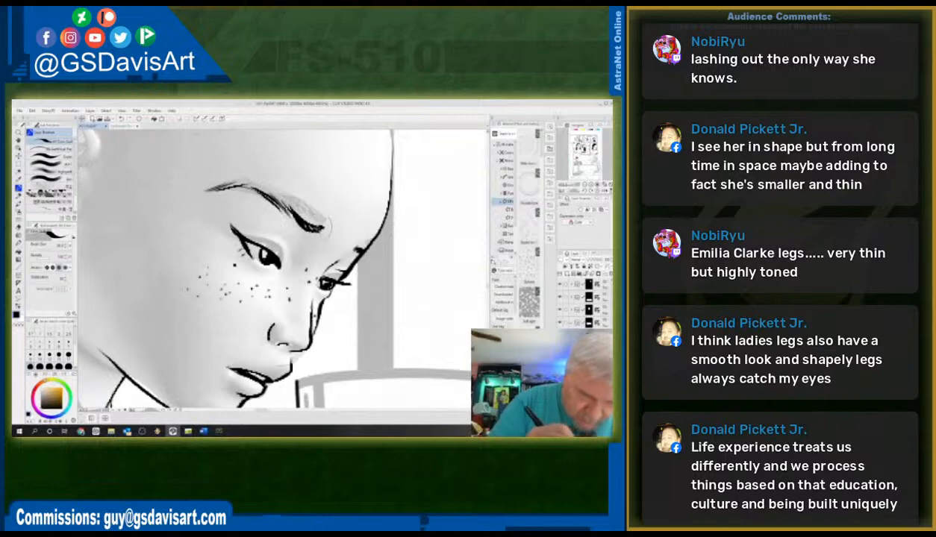
drag(262, 195, 292, 225)
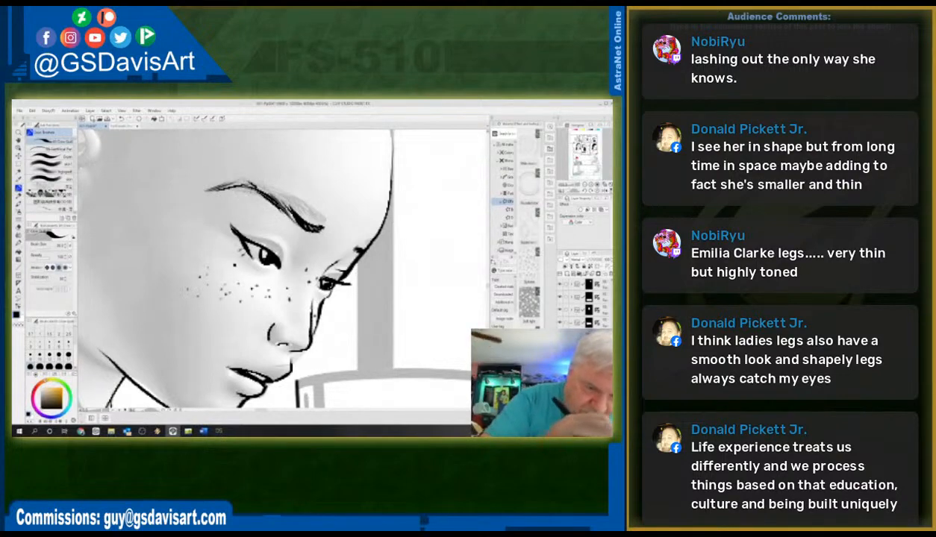
mouse_move(254, 183)
mouse_down()
mouse_move(284, 205)
mouse_move(249, 191)
mouse_move(243, 177)
mouse_up()
mouse_move(229, 185)
mouse_down()
mouse_move(261, 174)
mouse_move(288, 210)
mouse_up()
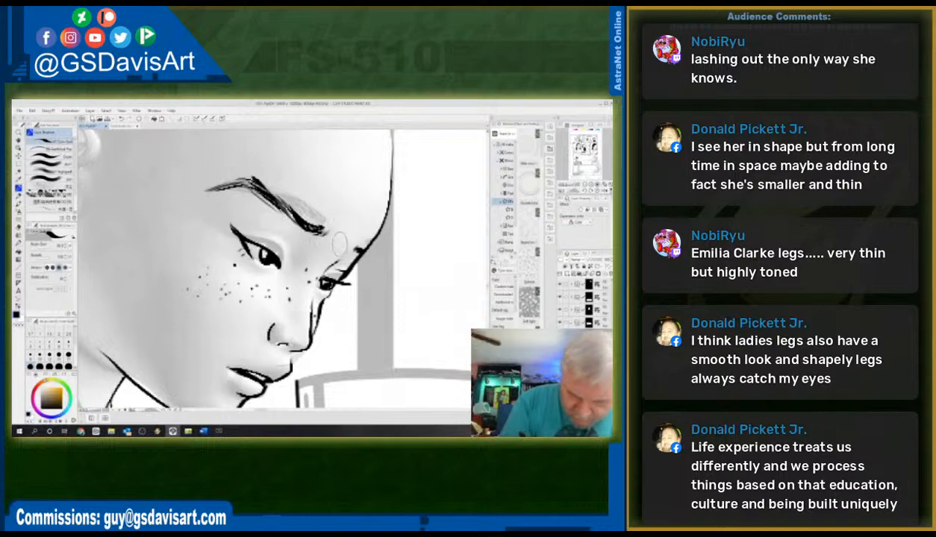
drag(350, 239, 345, 245)
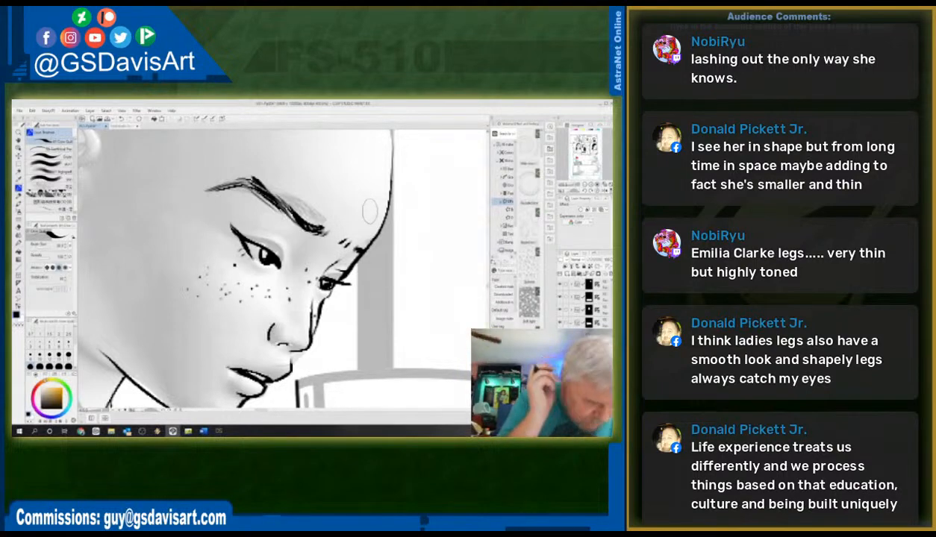
- Examine the inked face within the full comic page and again at the scale of the seated figure
key(ctrl+minus)
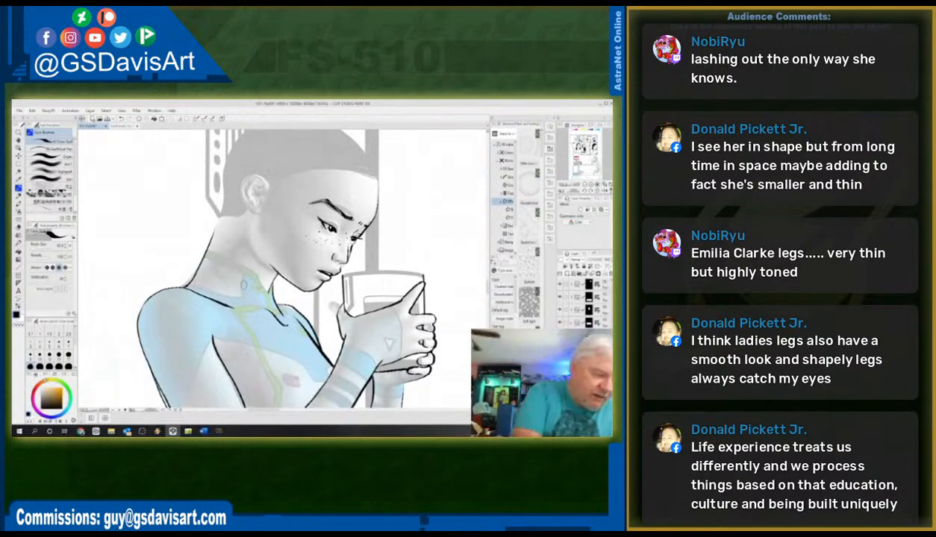
key(ctrl+minus)
key(ctrl+minus)
key(ctrl+minus)
key(ctrl+minus)
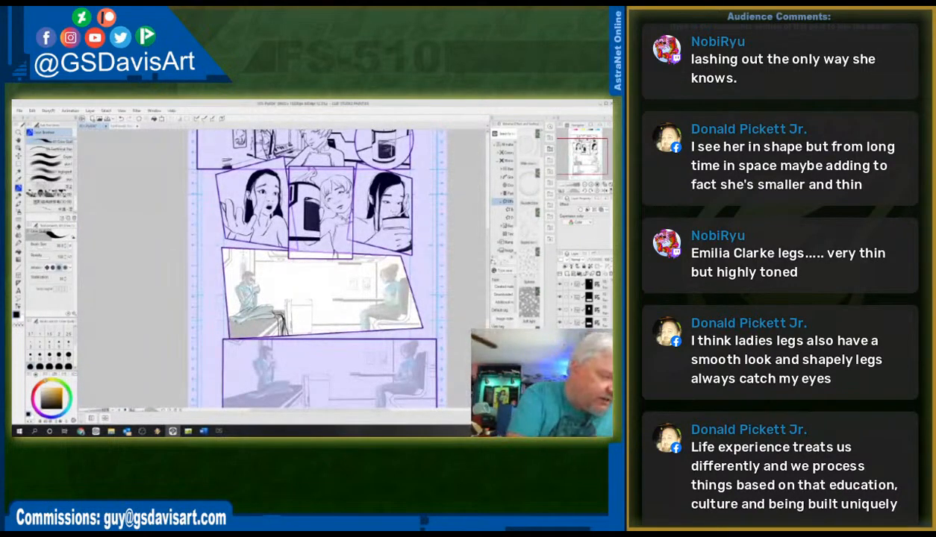
key(ctrl+plus)
key(ctrl+plus)
key(ctrl+plus)
key(ctrl+plus)
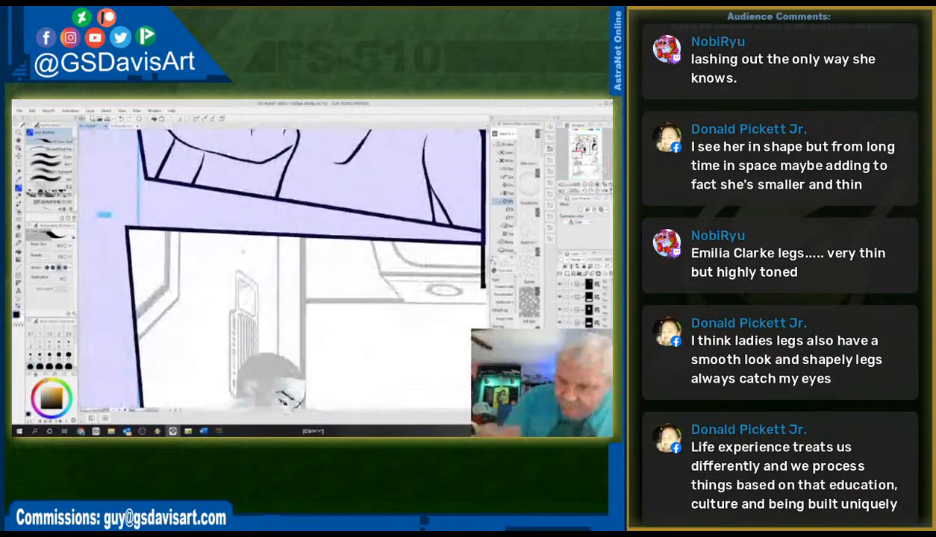
drag(489, 261, 489, 279)
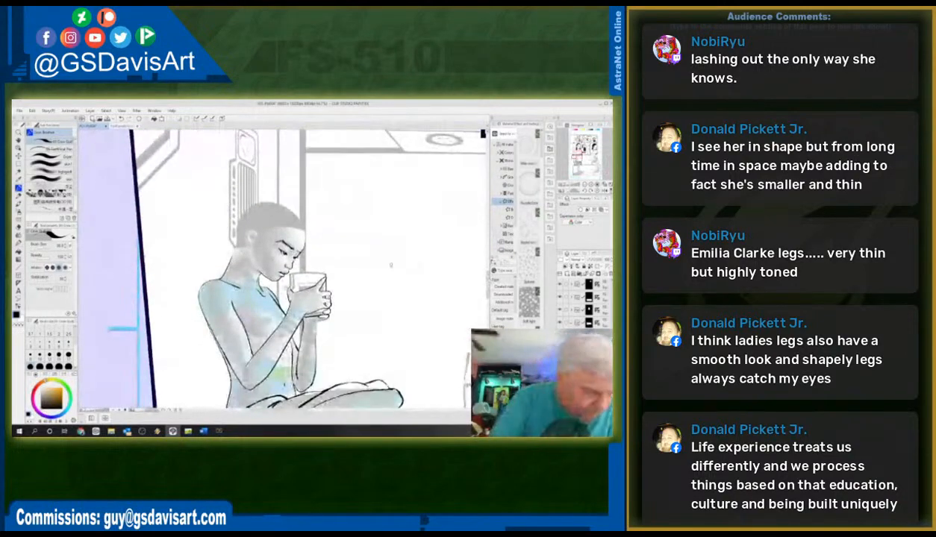
key(ctrl+plus)
key(ctrl+plus)
key(ctrl+minus)
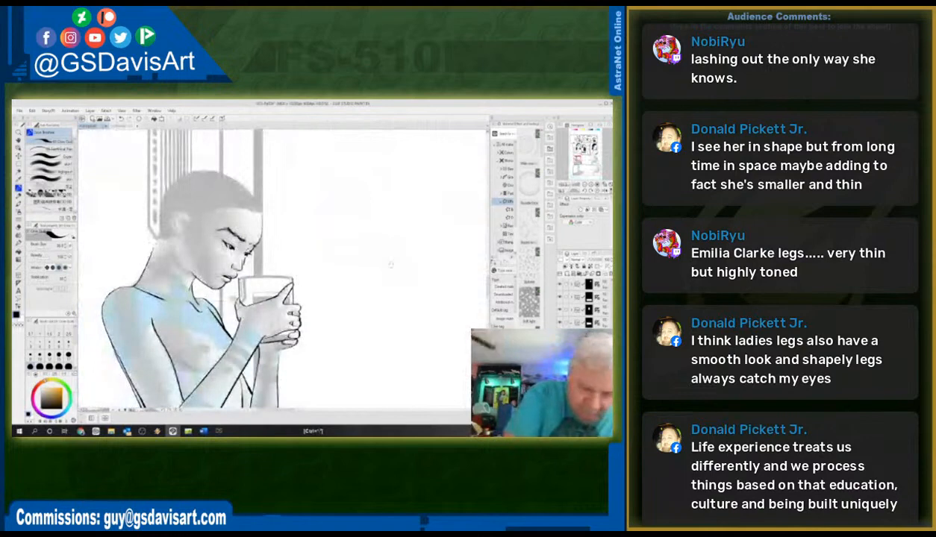
- Ink long loose strands falling past the face, the hairline from the ear to the forehead, and the hair edge along the nape
drag(291, 410, 277, 410)
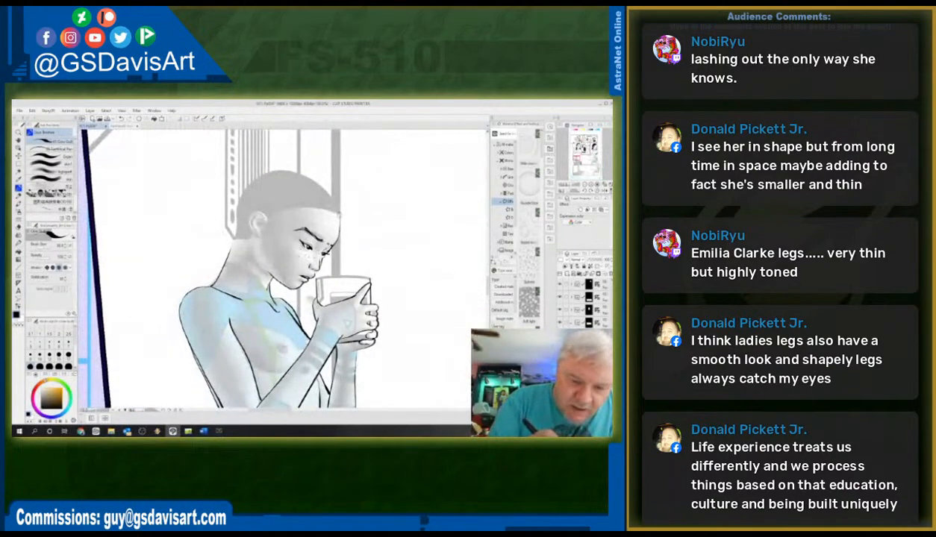
drag(298, 230, 288, 329)
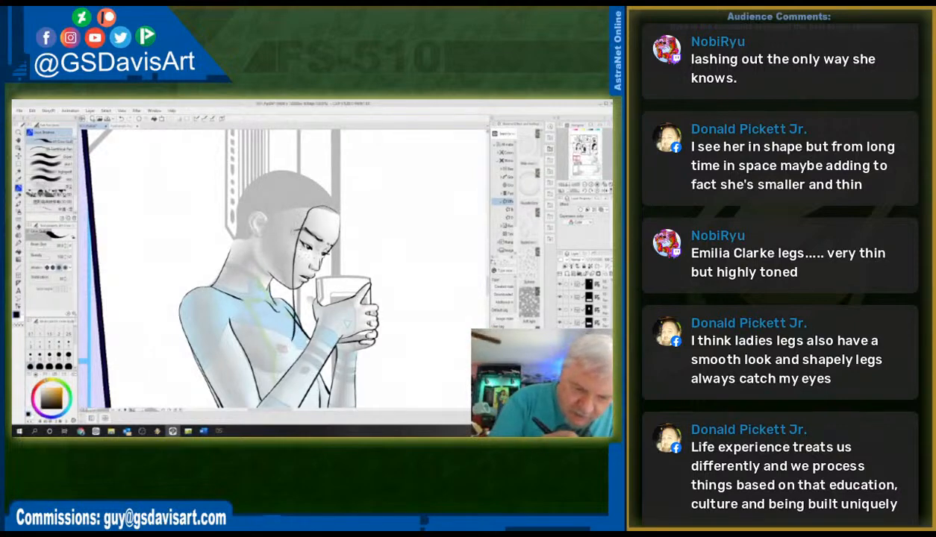
drag(281, 257, 289, 325)
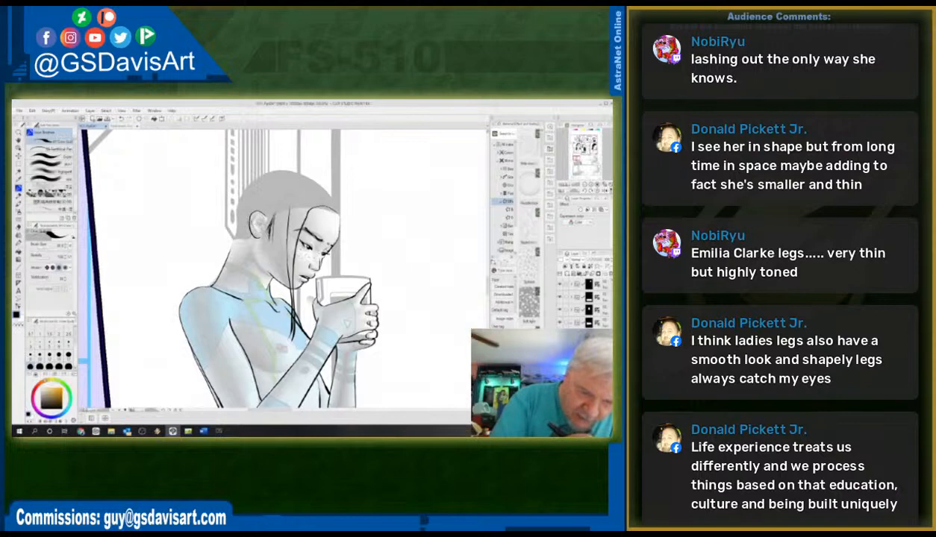
drag(258, 212, 297, 197)
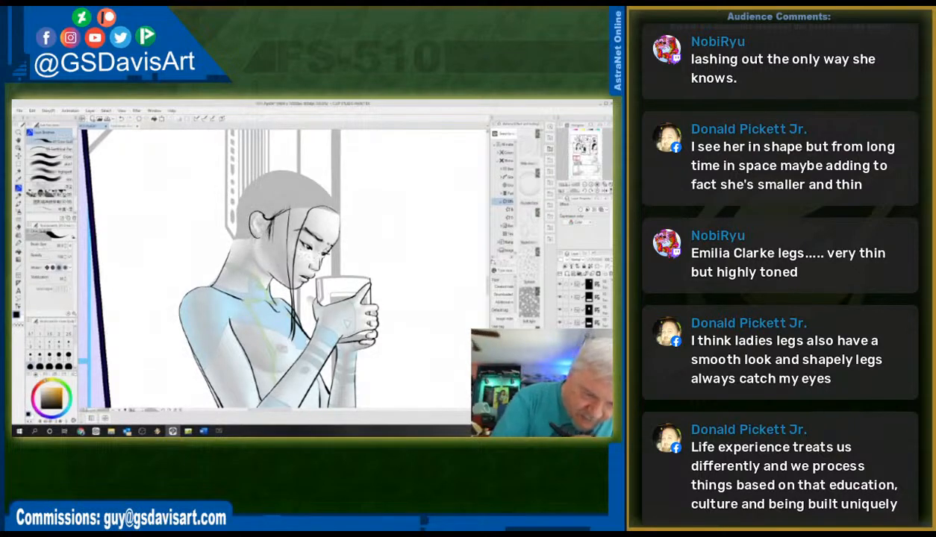
mouse_move(251, 233)
mouse_down()
mouse_move(227, 287)
mouse_move(218, 283)
mouse_move(234, 289)
mouse_up()
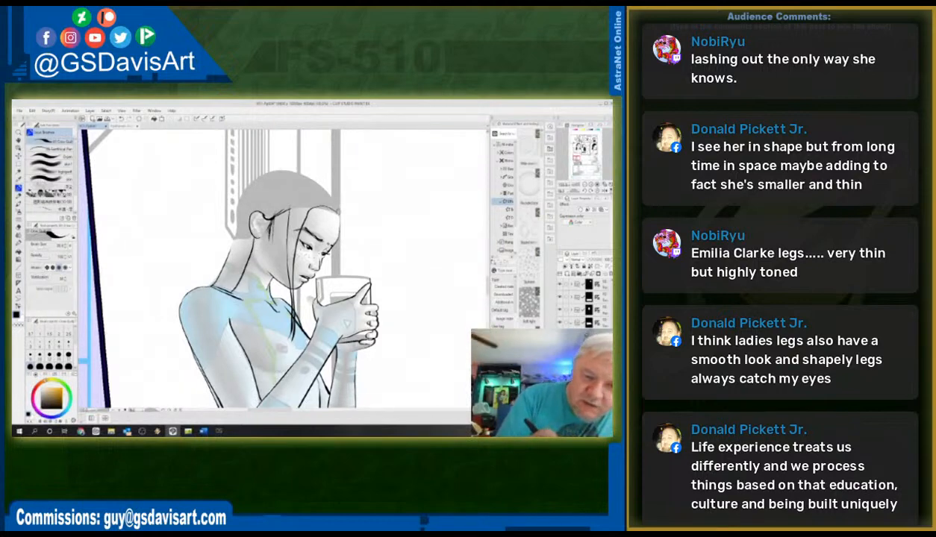
- Ink the hair's outer contour from the forehead over the crown to the shoulder, with a second line down the back
mouse_move(335, 210)
mouse_down()
mouse_move(295, 160)
mouse_move(271, 164)
mouse_move(229, 218)
mouse_move(196, 282)
mouse_up()
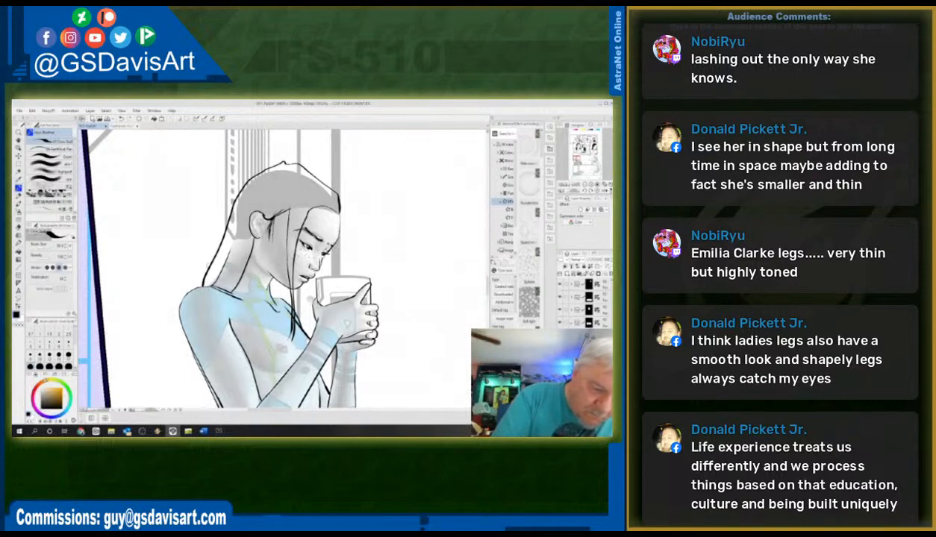
mouse_move(254, 167)
mouse_down()
mouse_move(210, 227)
mouse_move(193, 280)
mouse_move(200, 248)
mouse_up()
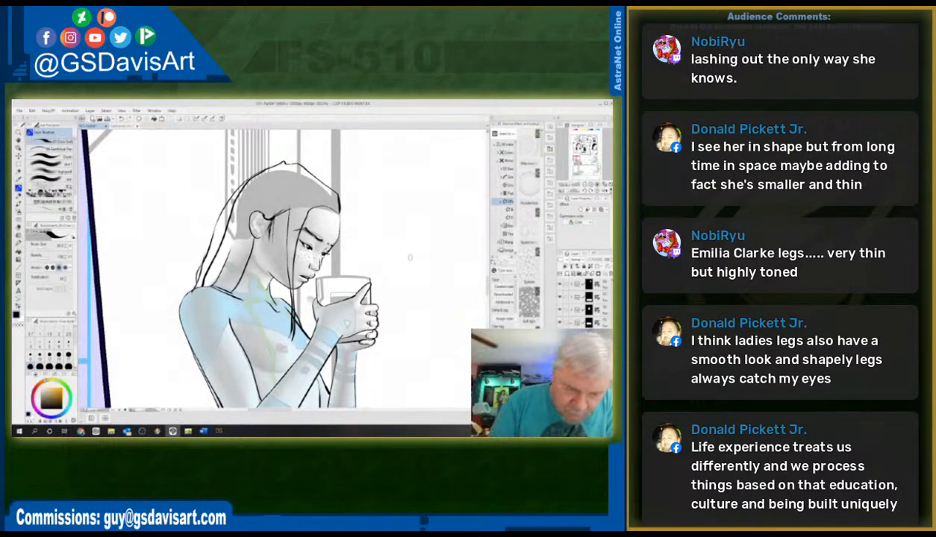
key(b)
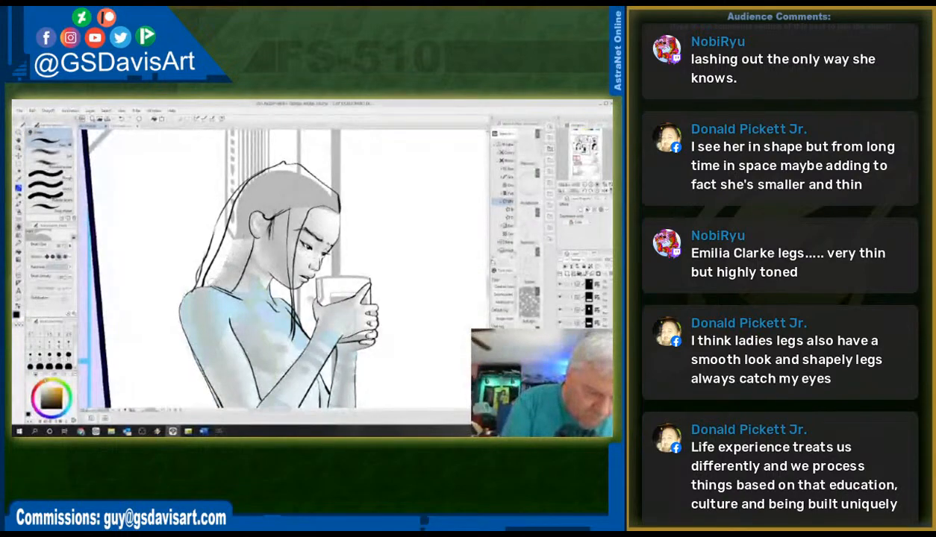
click(22, 189)
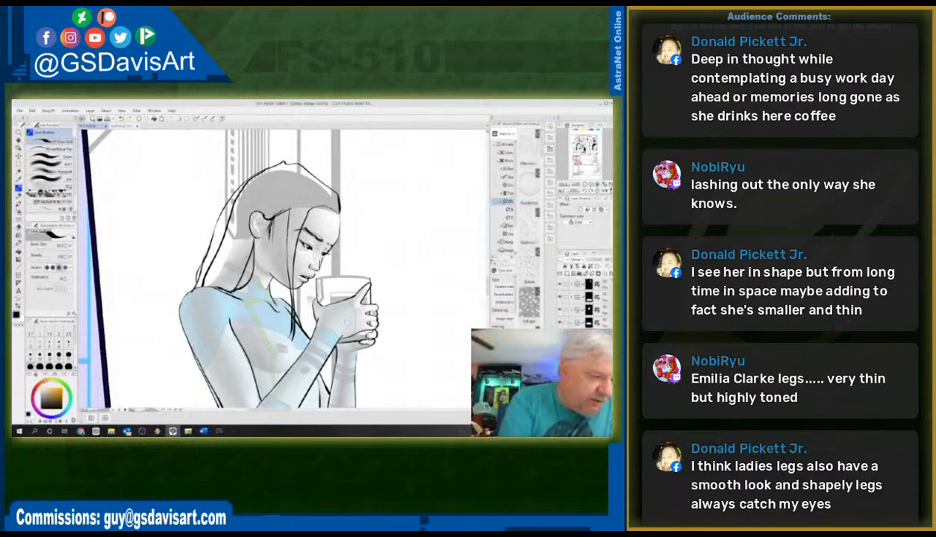
- Erase the long strand beside the cheek and ink several overlapping tapered strands from the hairline past the jaw
key(e)
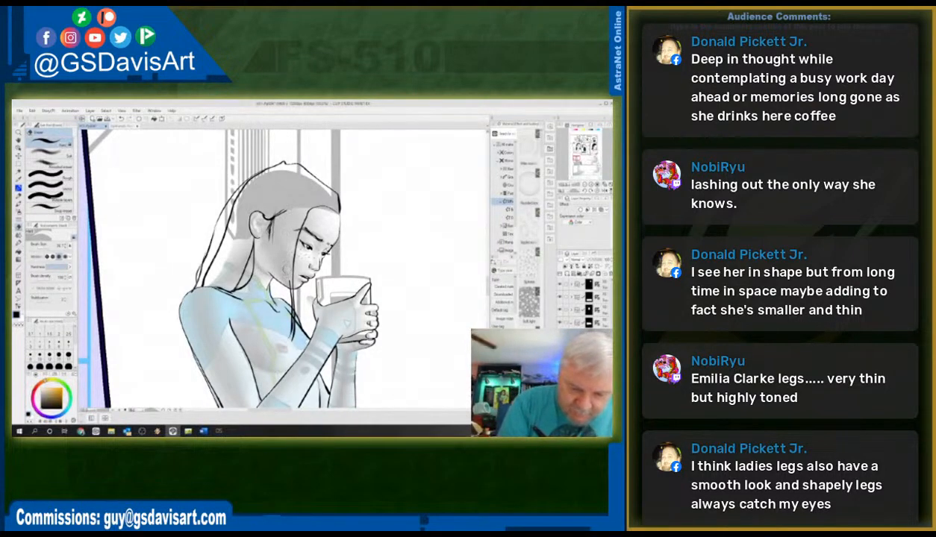
click(20, 190)
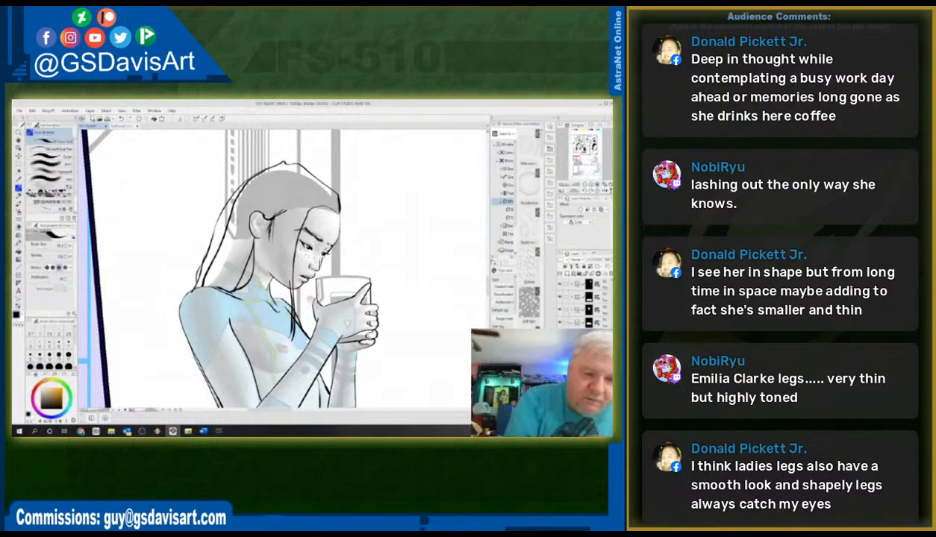
drag(296, 208, 282, 292)
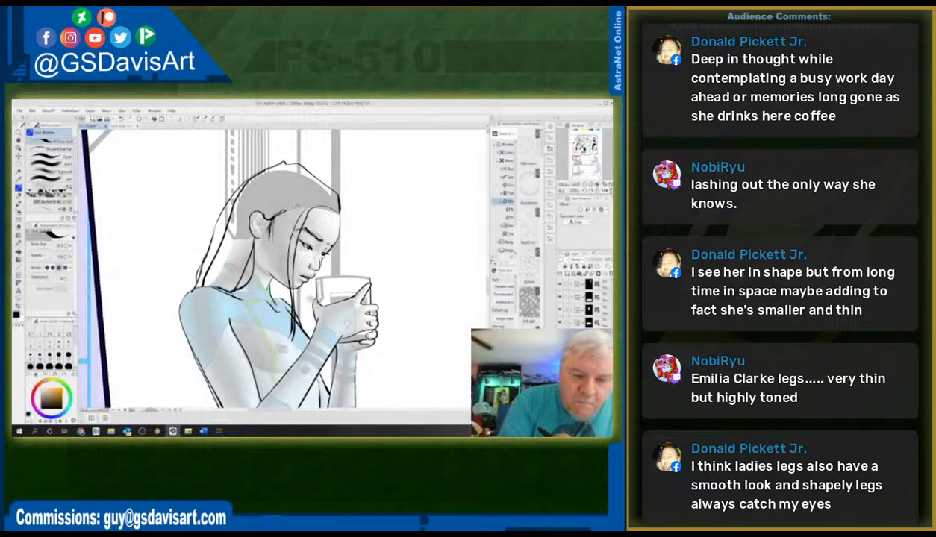
mouse_move(294, 199)
mouse_down()
mouse_move(282, 222)
mouse_move(269, 314)
mouse_move(281, 210)
mouse_move(273, 265)
mouse_up()
mouse_move(284, 203)
mouse_down()
mouse_move(272, 253)
mouse_move(275, 336)
mouse_up()
drag(293, 209, 272, 286)
drag(303, 199, 295, 212)
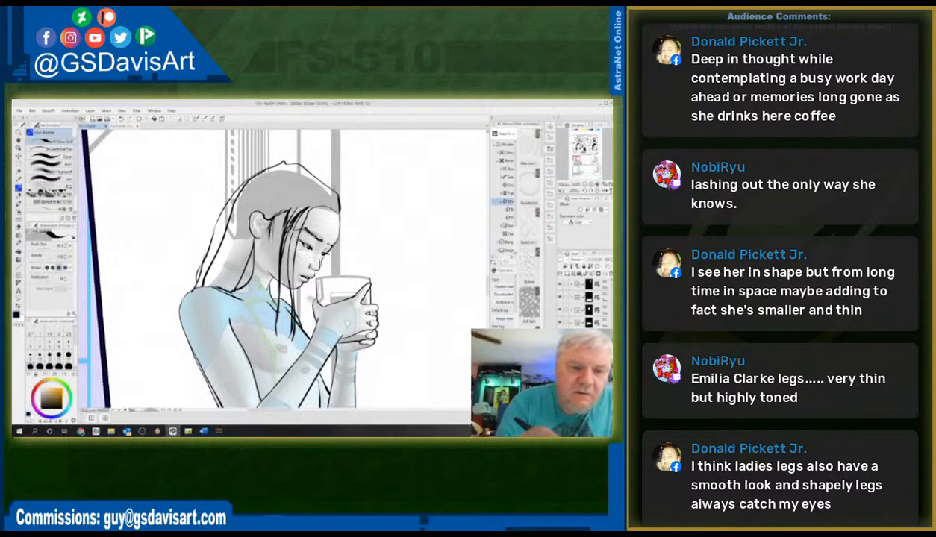
- Fill the hair with solid black and thicken the loose strands across the face with extra tapered strokes
key(g)
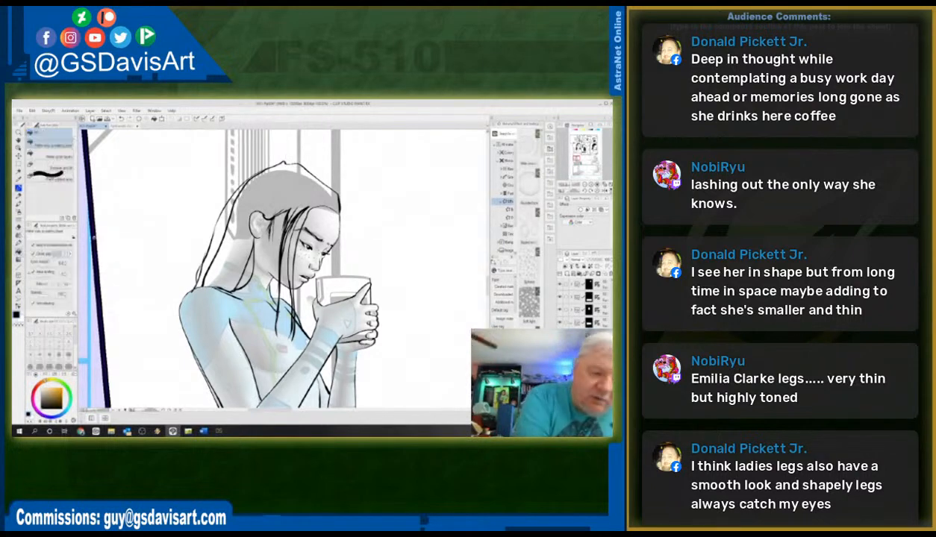
click(284, 186)
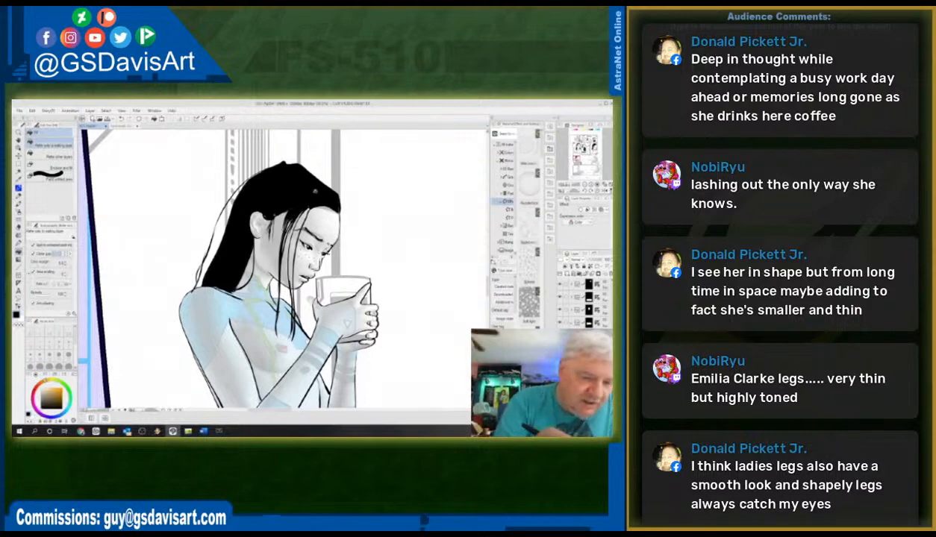
key(b)
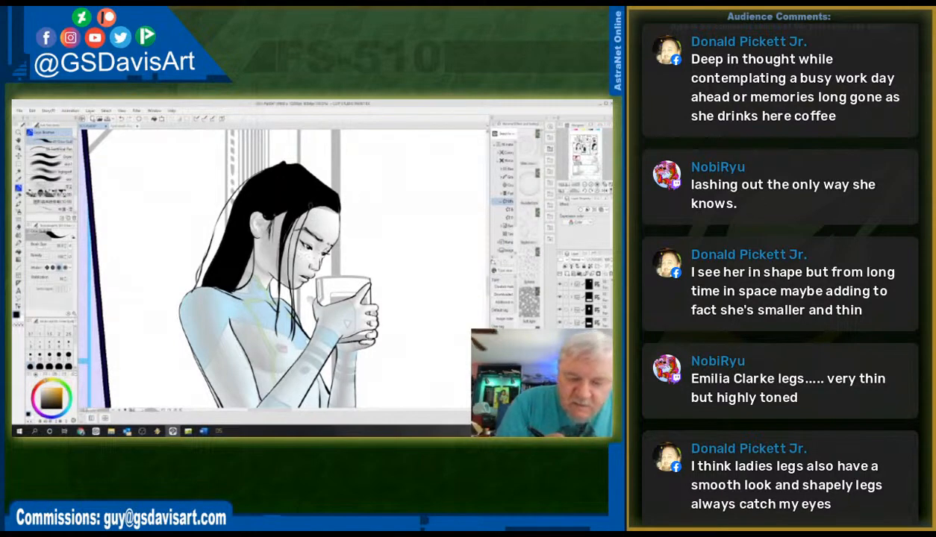
drag(298, 208, 283, 273)
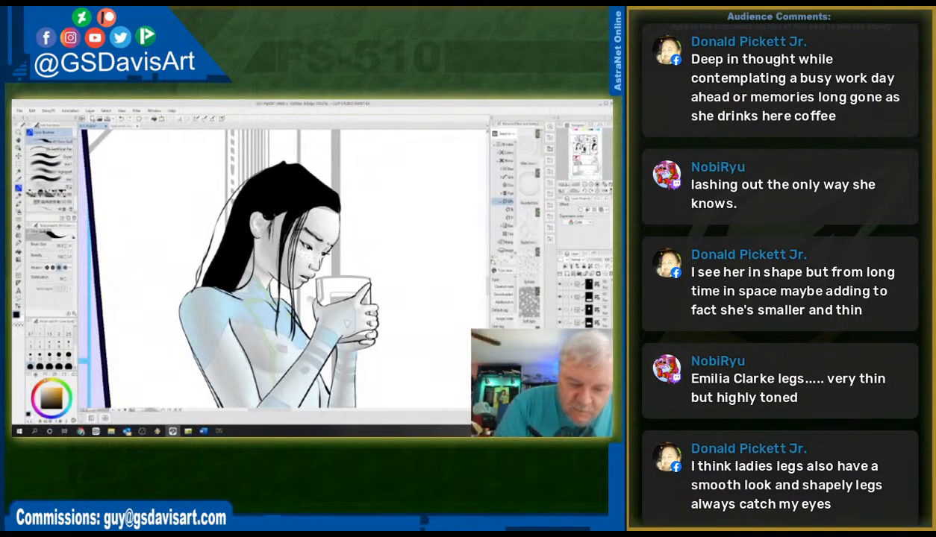
drag(288, 234, 283, 291)
drag(289, 231, 285, 256)
mouse_move(305, 200)
mouse_down()
mouse_move(297, 216)
mouse_move(297, 308)
mouse_up()
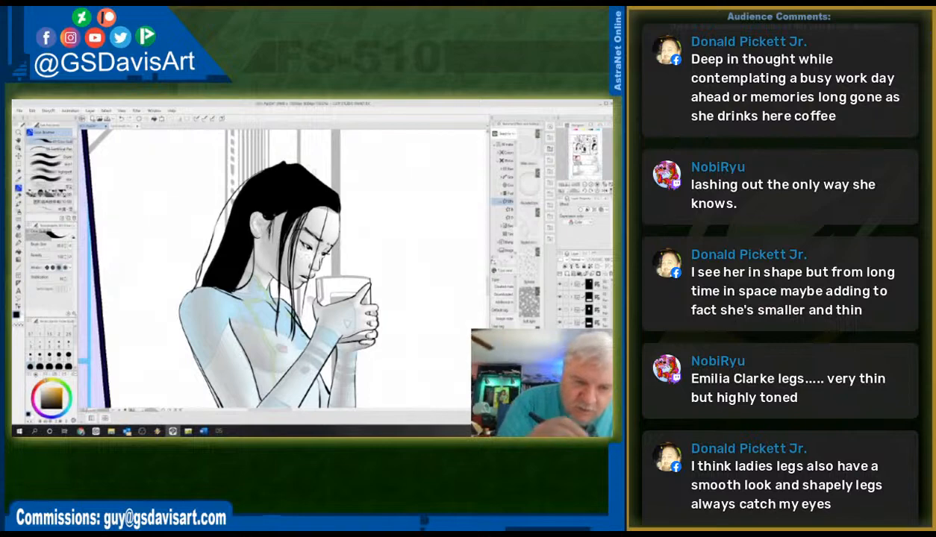
- Ink a thin stray strand arching over the forehead and fill the hair gap beside the neck with black
mouse_move(307, 170)
mouse_down()
mouse_move(336, 192)
mouse_move(331, 224)
mouse_move(337, 216)
mouse_up()
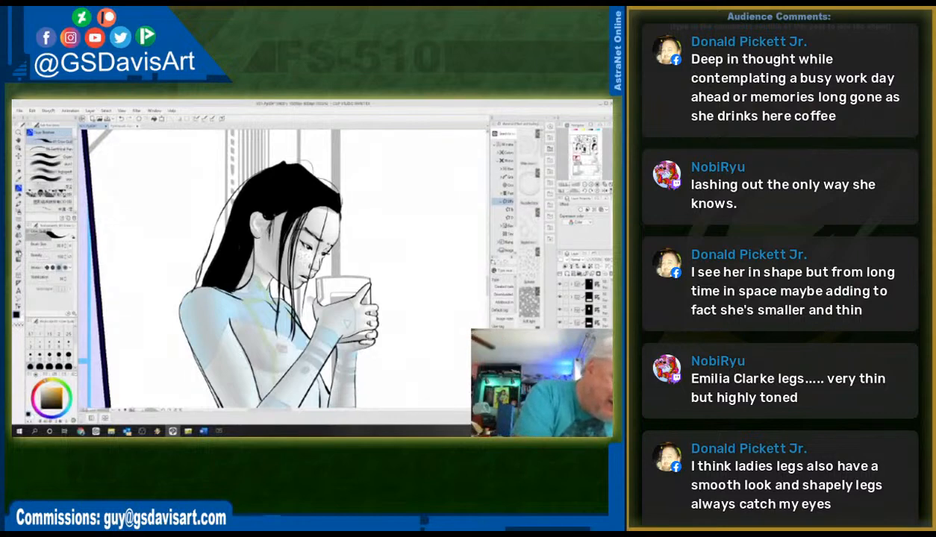
click(19, 206)
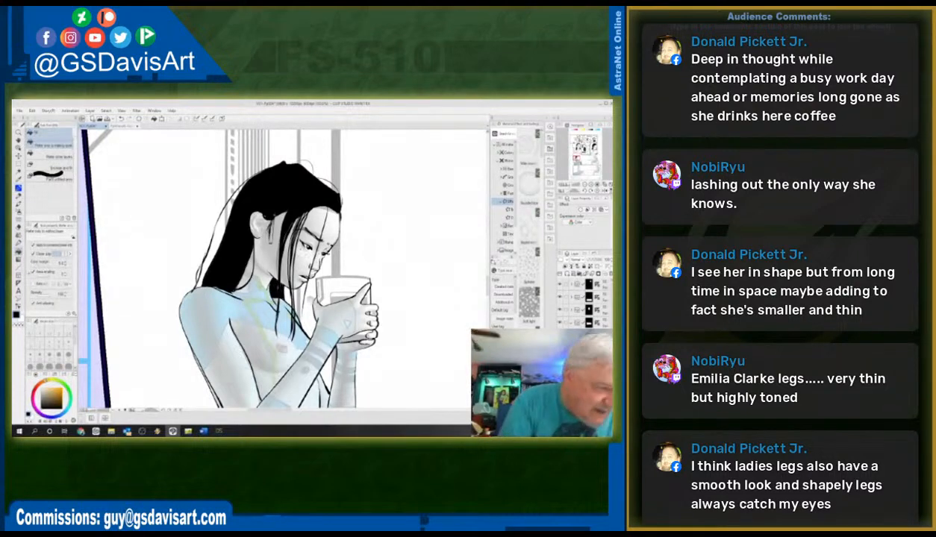
click(18, 193)
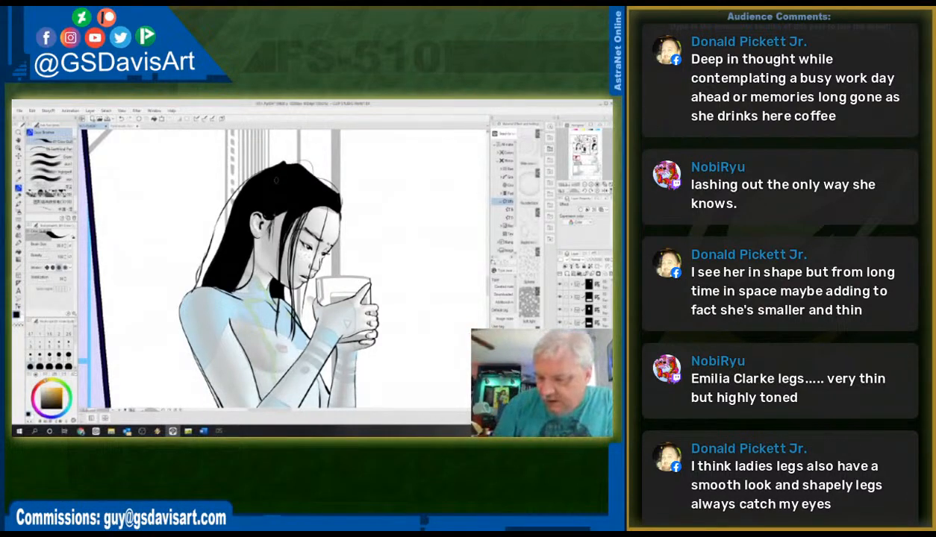
- Hide the 3D reference and examine the inked figure at panel scale and close up around the head
click(559, 347)
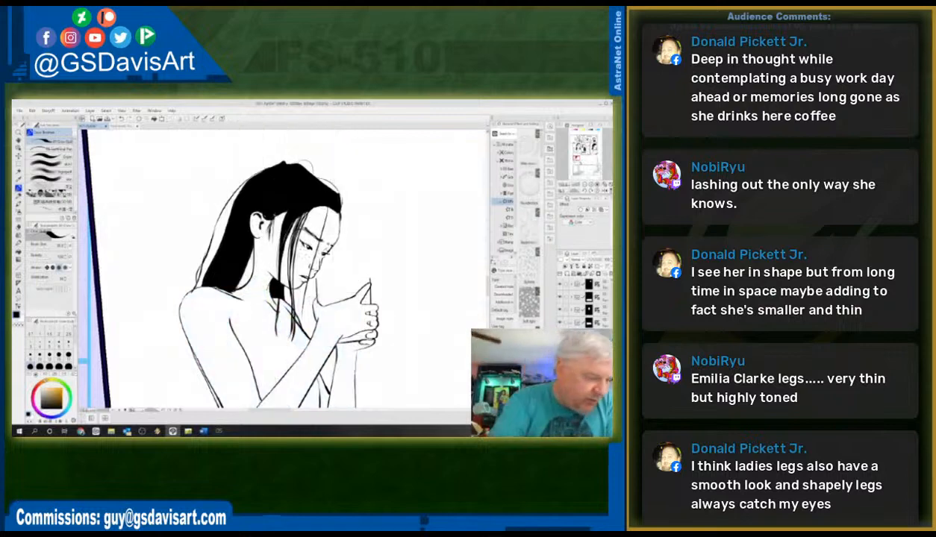
key(ctrl+minus)
key(ctrl+minus)
key(ctrl+minus)
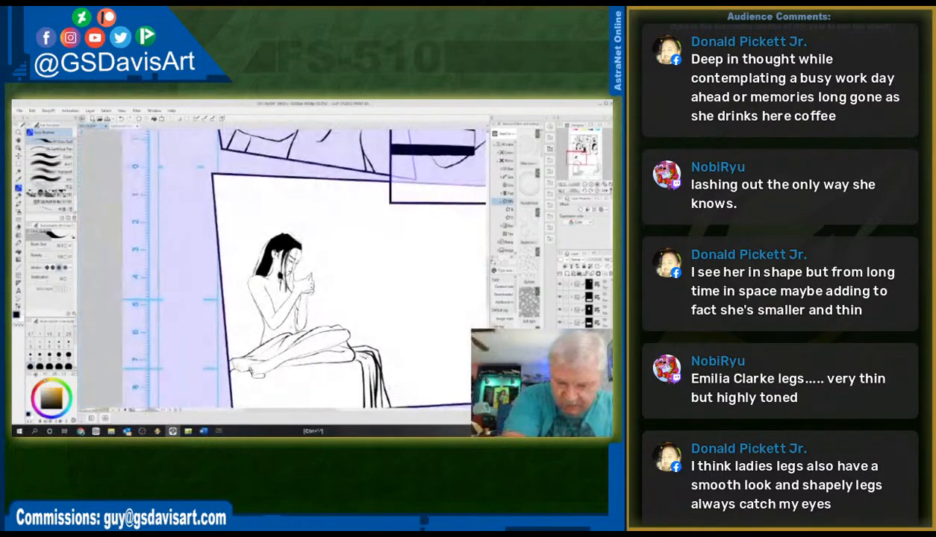
key(ctrl+plus)
key(ctrl+plus)
key(ctrl+plus)
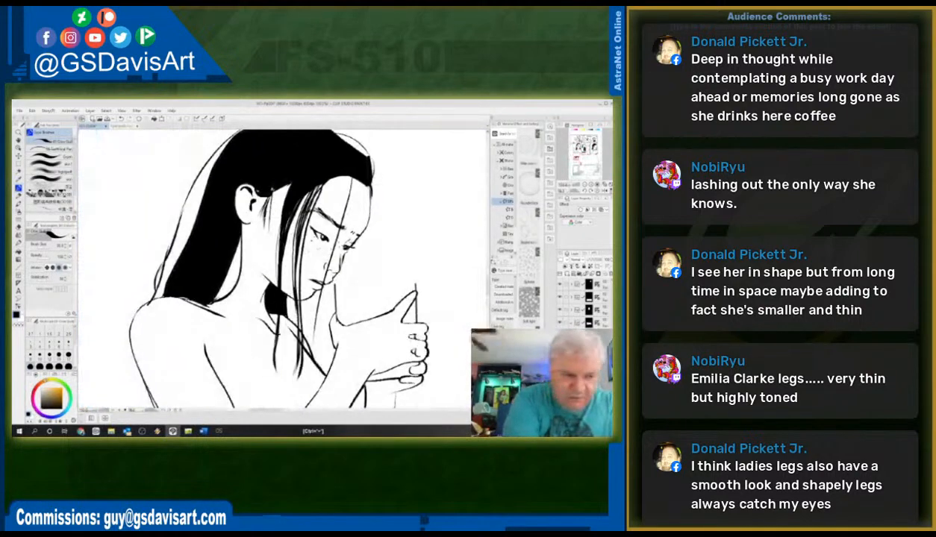
key(ctrl+minus)
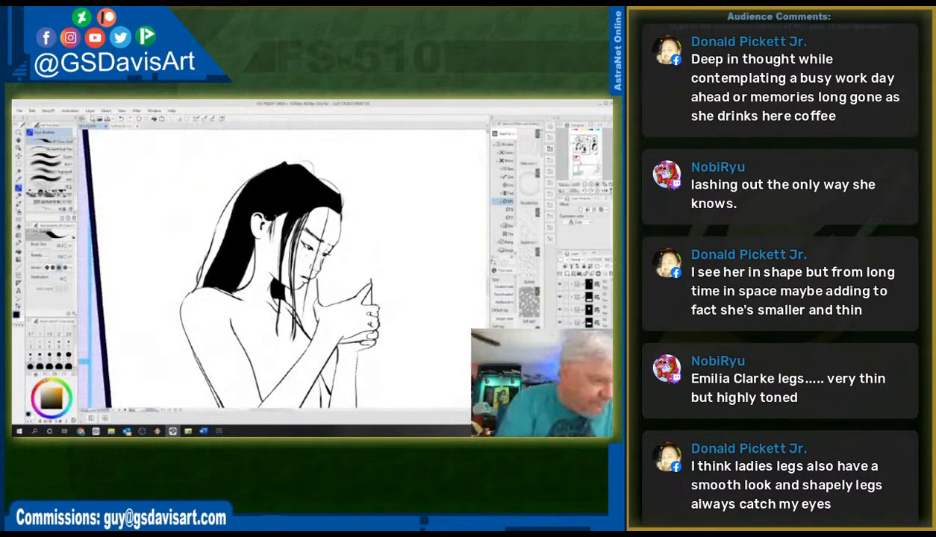
- Erase the loose outer contour line behind the hair and clean up the edge of the crown
click(20, 227)
drag(240, 182, 223, 207)
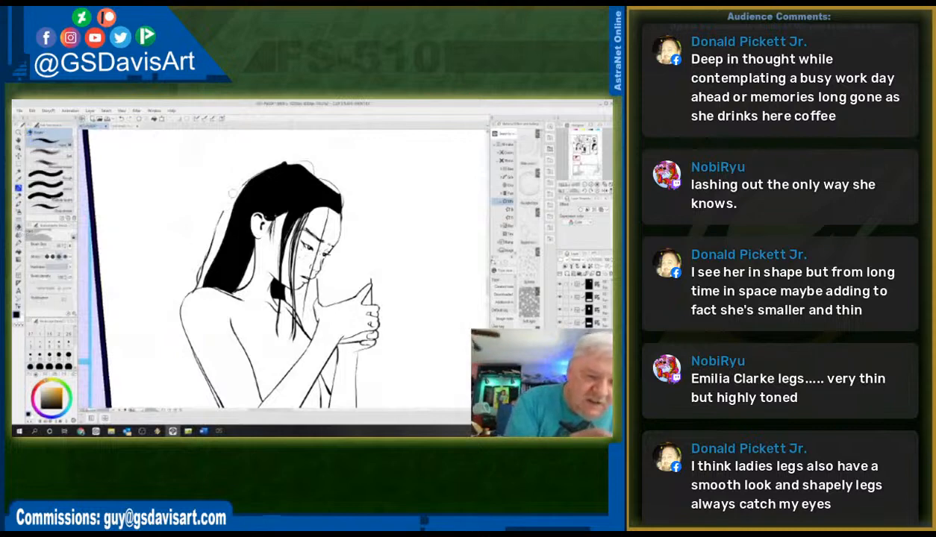
drag(247, 171, 236, 184)
drag(284, 158, 258, 168)
drag(222, 211, 195, 294)
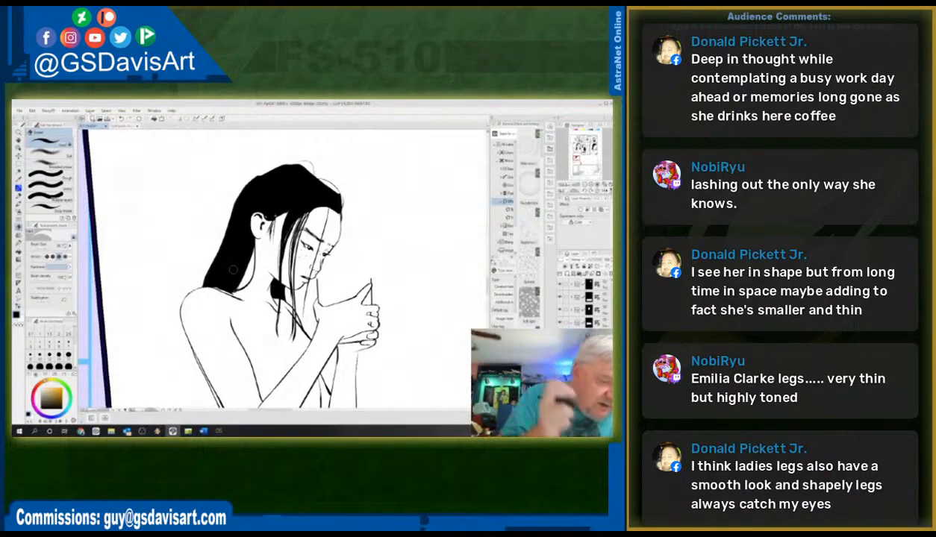
- Thicken the black hair behind the neck and add fine flyaway strands curving outside the back of the hair
click(20, 188)
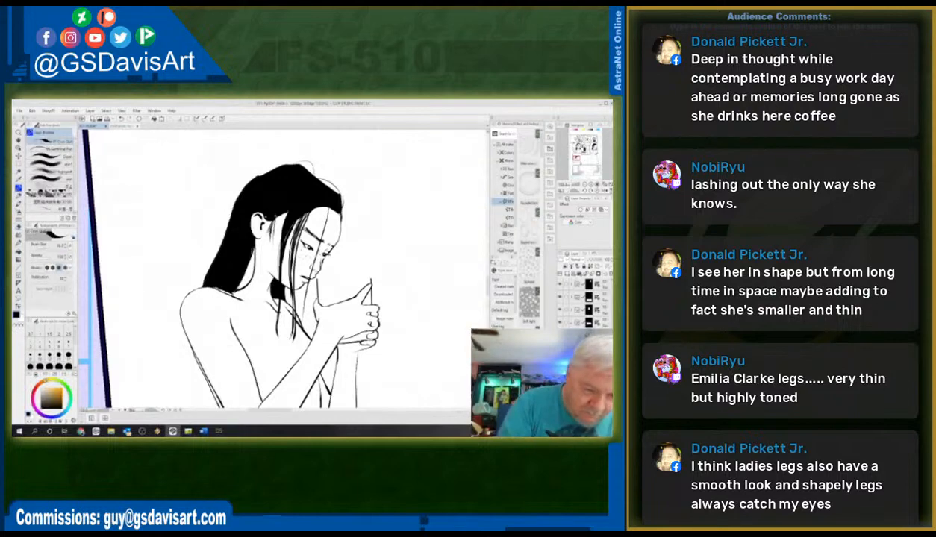
mouse_move(248, 241)
mouse_down()
mouse_move(235, 278)
mouse_move(244, 257)
mouse_up()
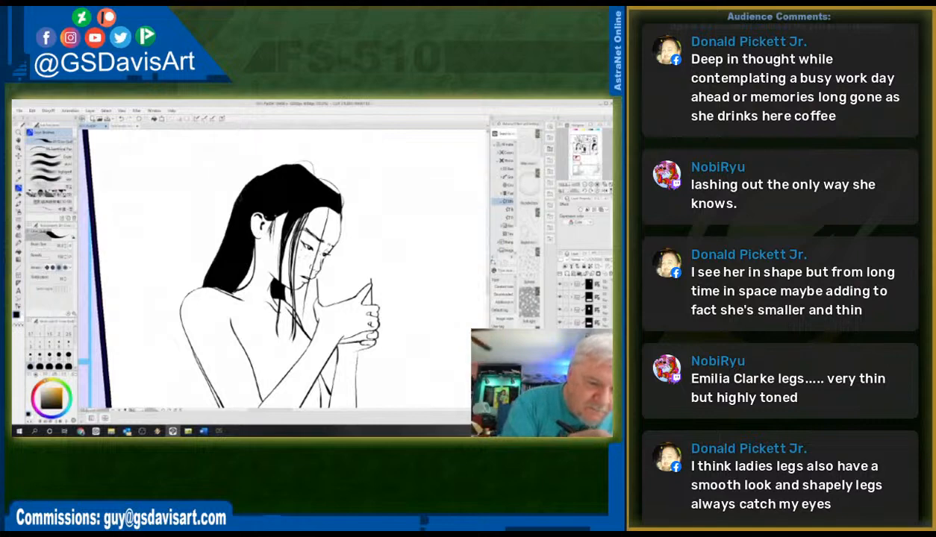
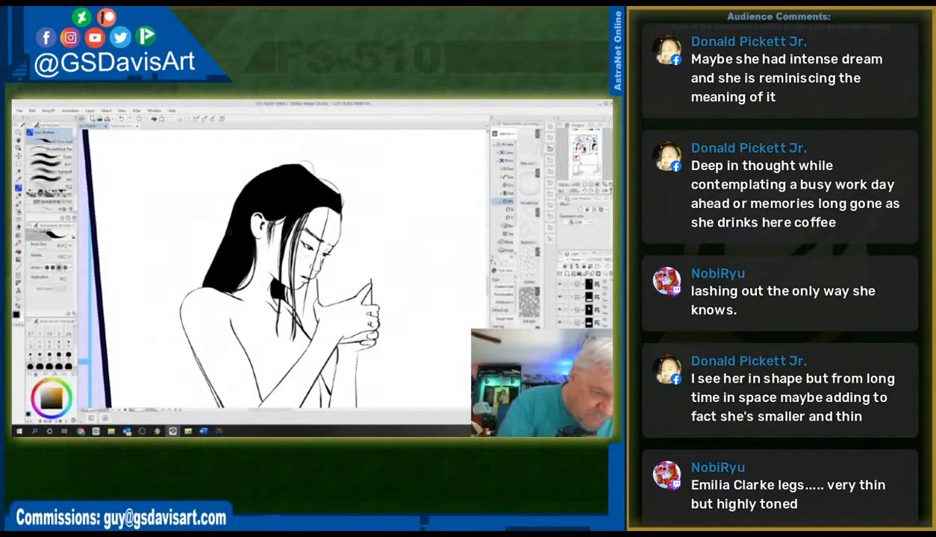
drag(240, 183, 204, 266)
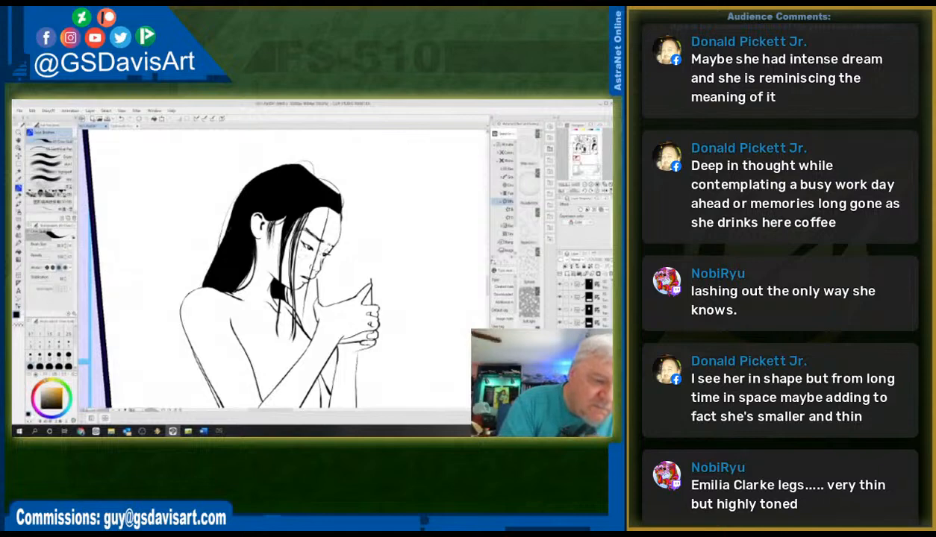
drag(237, 195, 196, 288)
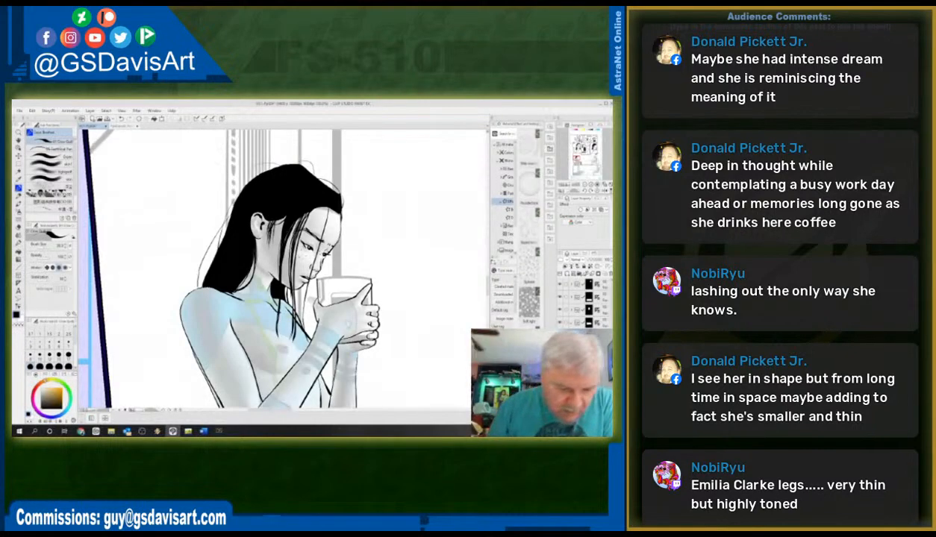
- Ink the curved lower contour of the bust above the raised forearm, replacing the first attempt
drag(250, 355, 280, 365)
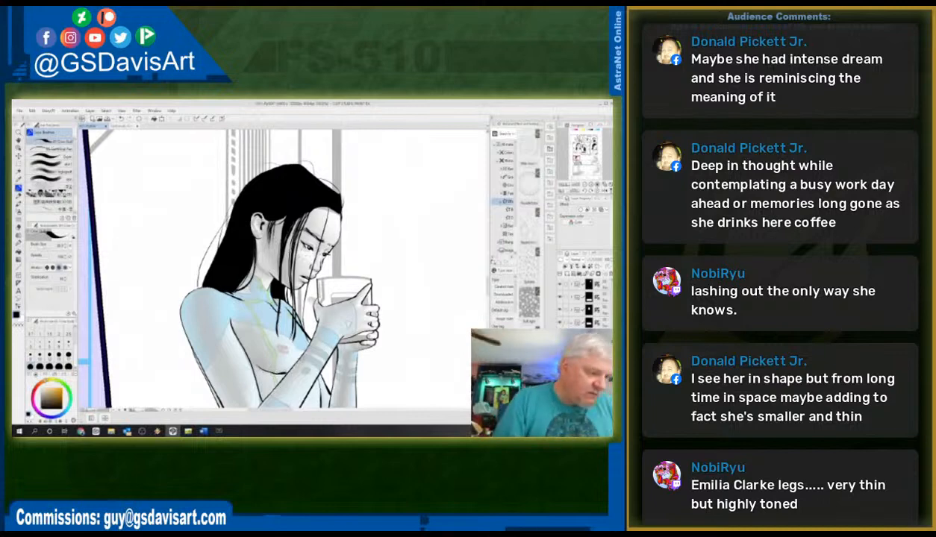
key(ctrl+z)
scroll(283, 265, down, 5)
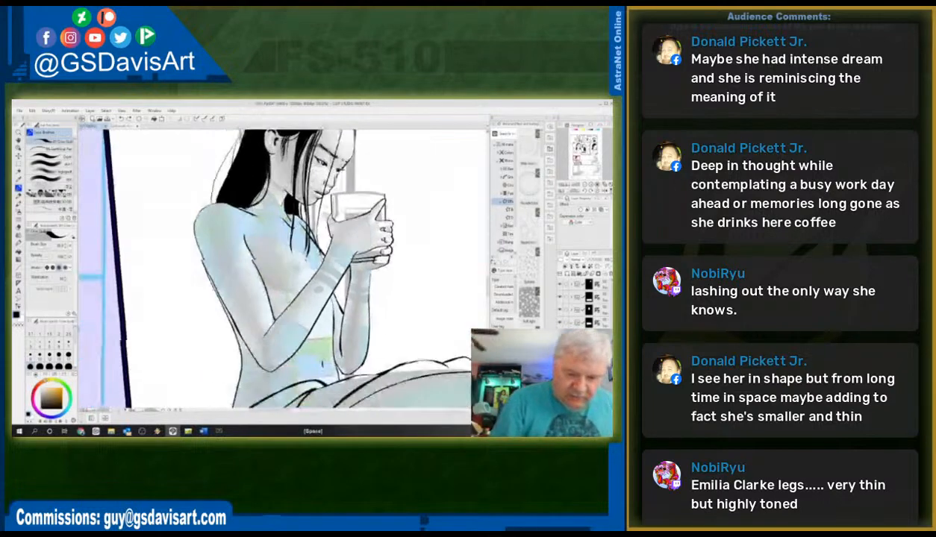
drag(273, 231, 313, 244)
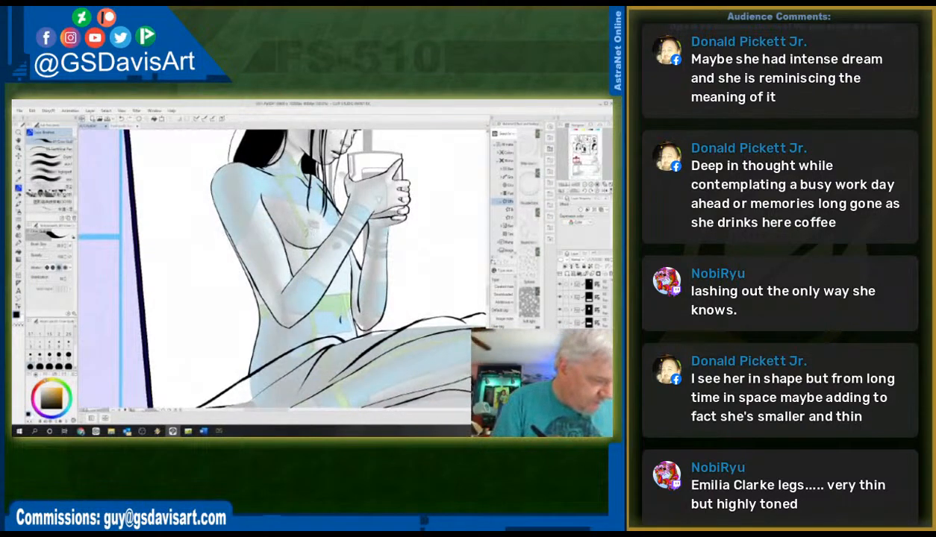
- Ink the small oval nipple detail on the bust above the raised forearm
key(ctrl+plus)
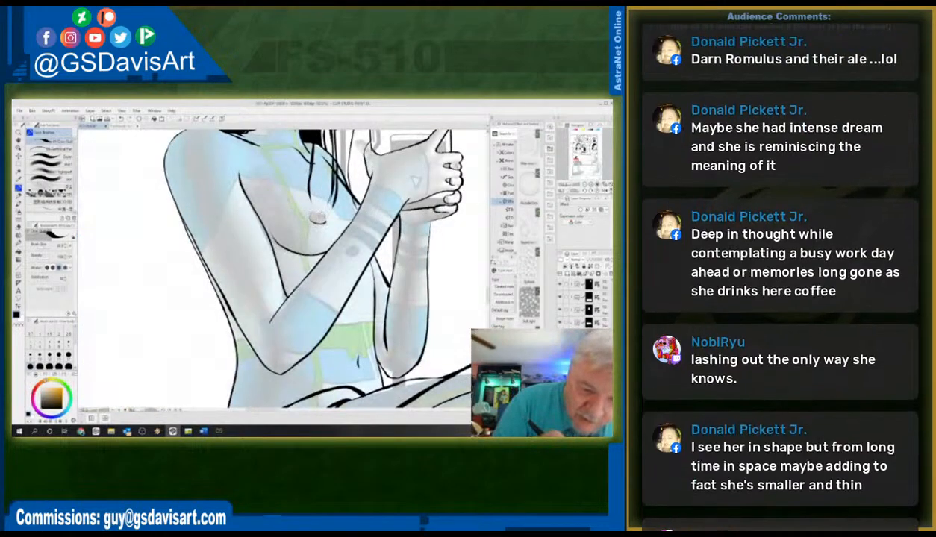
drag(310, 205, 318, 218)
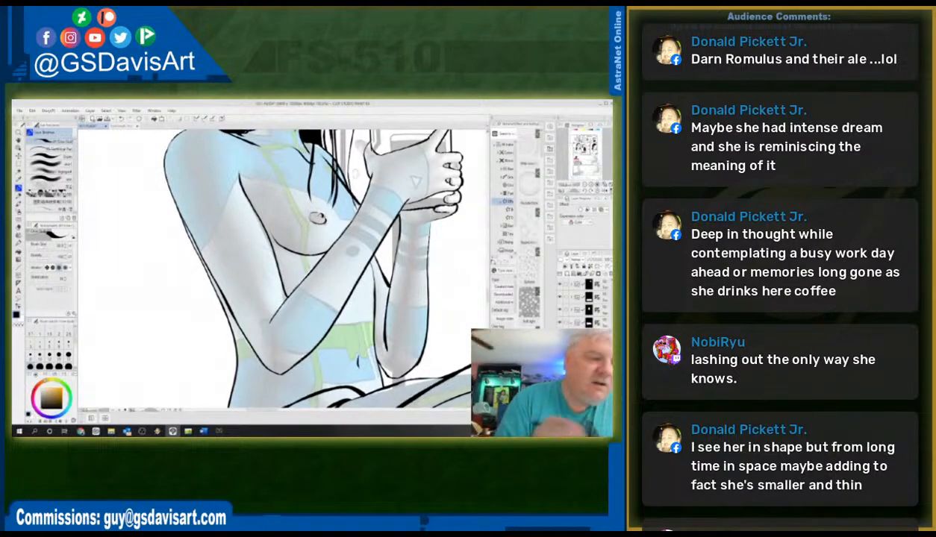
key(ctrl+minus)
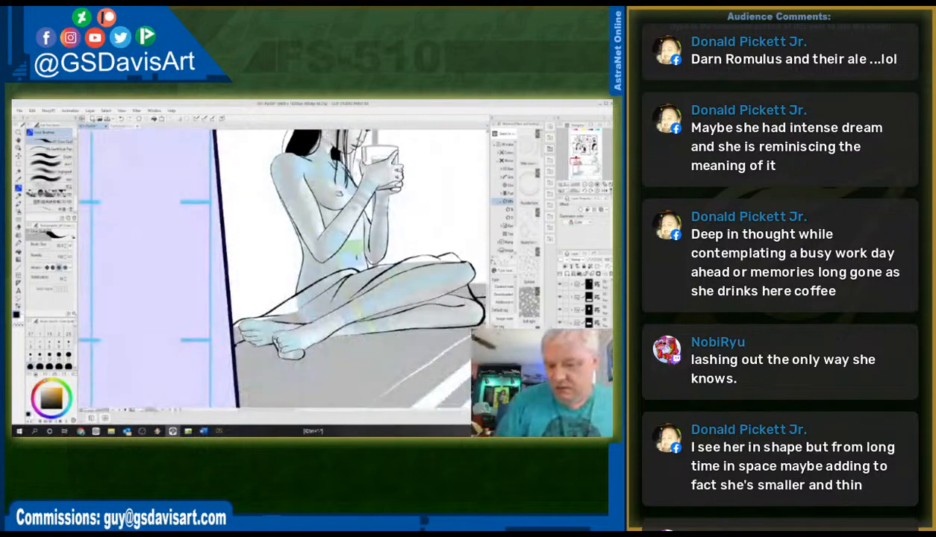
scroll(279, 275, up, 1)
drag(488, 299, 489, 293)
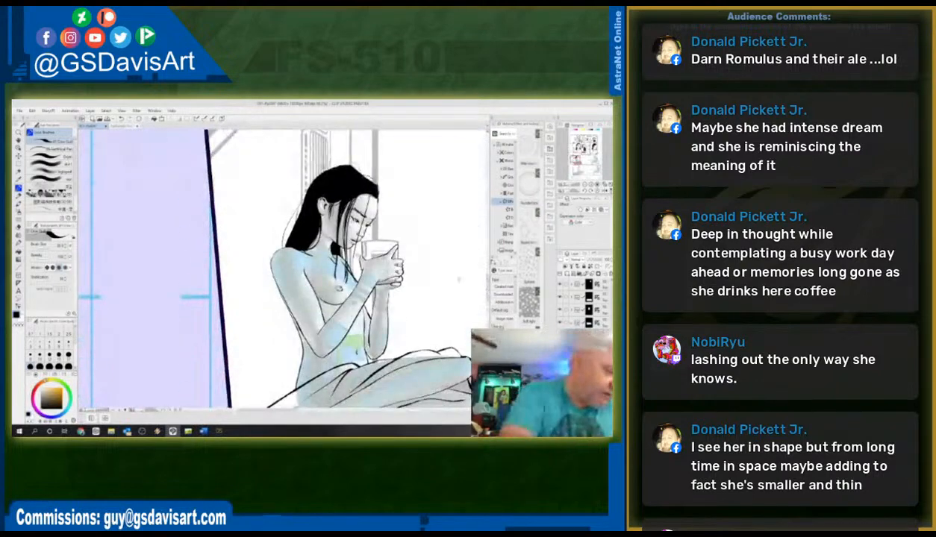
key(ctrl+minus)
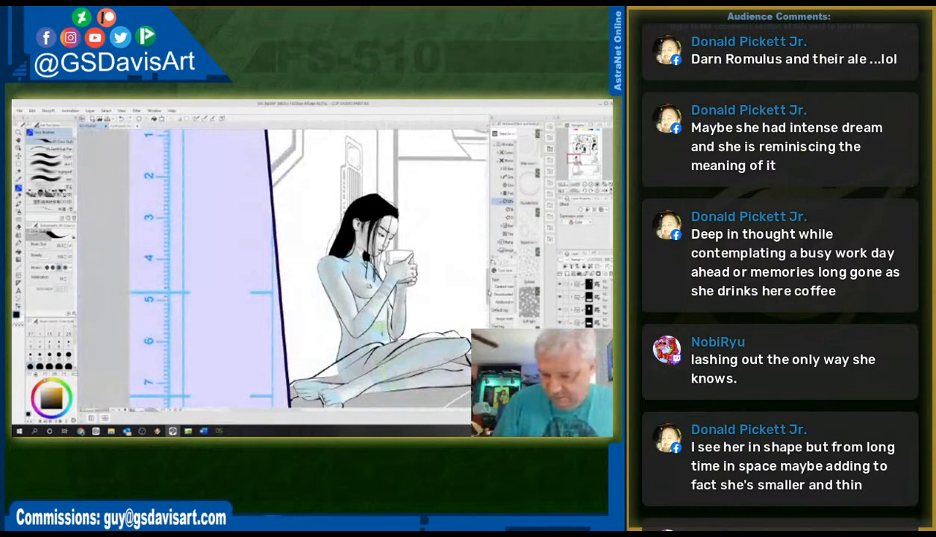
drag(485, 283, 486, 288)
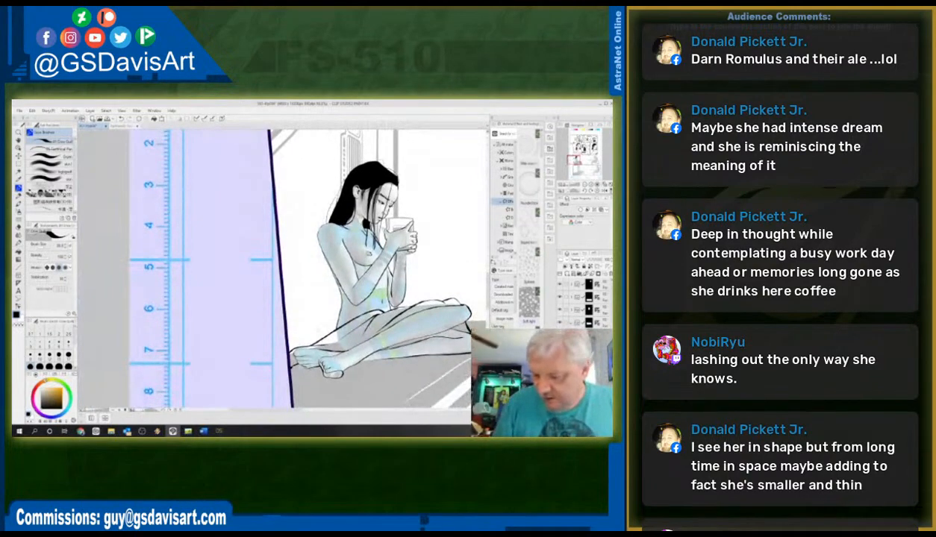
- Duplicate the layer holding the faded 3D reference of the room and figure
click(560, 349)
key(ctrl+minus)
key(ctrl+minus)
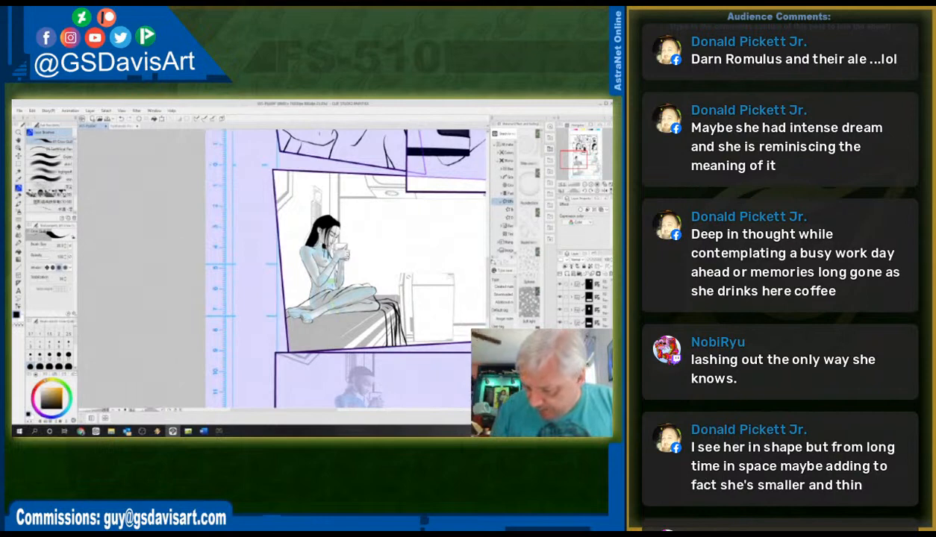
right_click(551, 253)
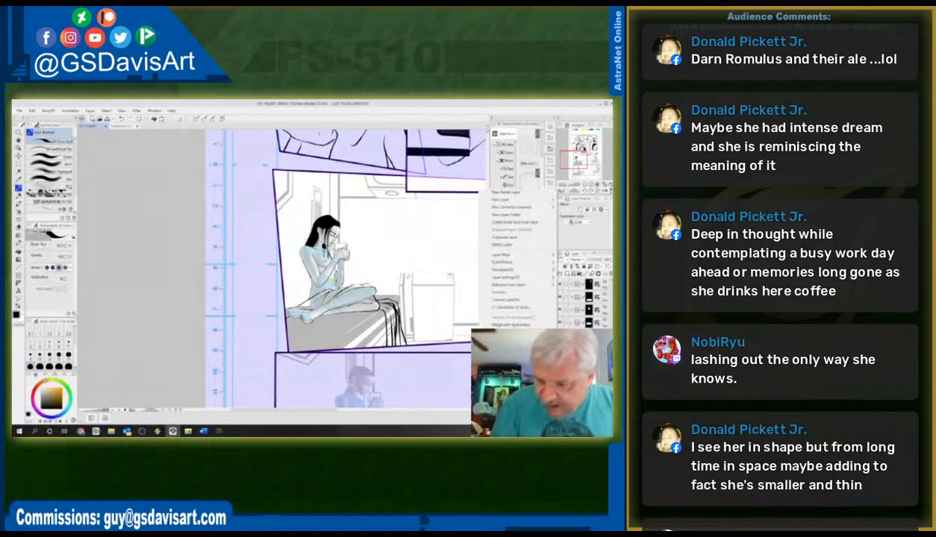
click(516, 238)
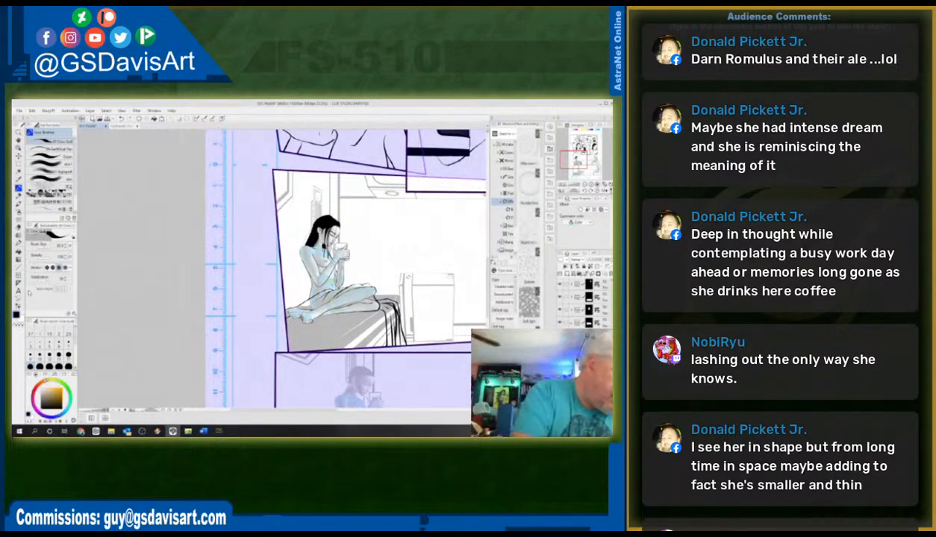
- Erase the reference's wall details, body shading, bed shading and cabinet around the inked figure, keeping the cup
click(21, 227)
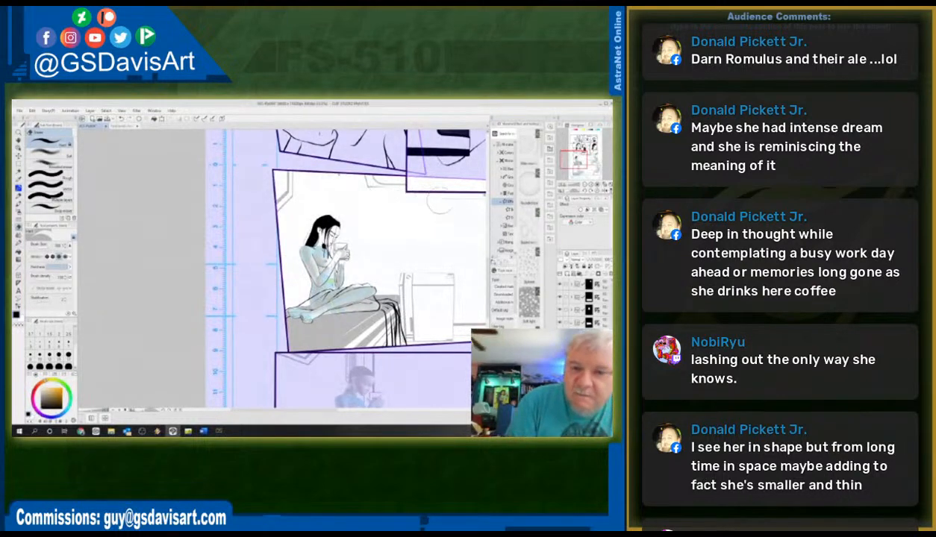
mouse_move(288, 183)
mouse_down()
mouse_move(279, 212)
mouse_move(312, 271)
mouse_move(317, 259)
mouse_move(313, 276)
mouse_move(333, 270)
mouse_move(299, 315)
mouse_move(305, 340)
mouse_move(384, 325)
mouse_move(381, 298)
mouse_move(344, 314)
mouse_move(351, 295)
mouse_move(341, 295)
mouse_move(290, 339)
mouse_move(344, 285)
mouse_up()
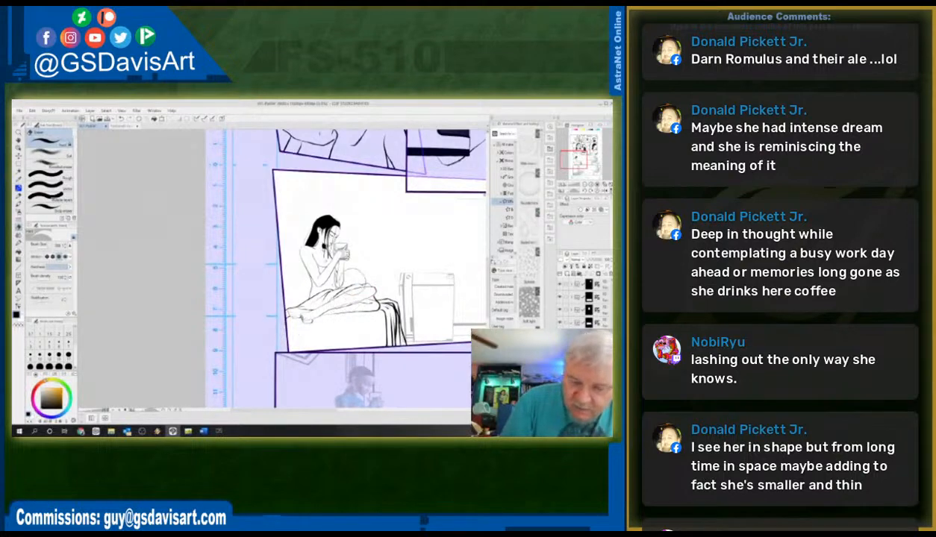
mouse_move(401, 291)
mouse_down()
mouse_move(441, 280)
mouse_move(438, 331)
mouse_move(457, 292)
mouse_move(439, 334)
mouse_move(297, 319)
mouse_up()
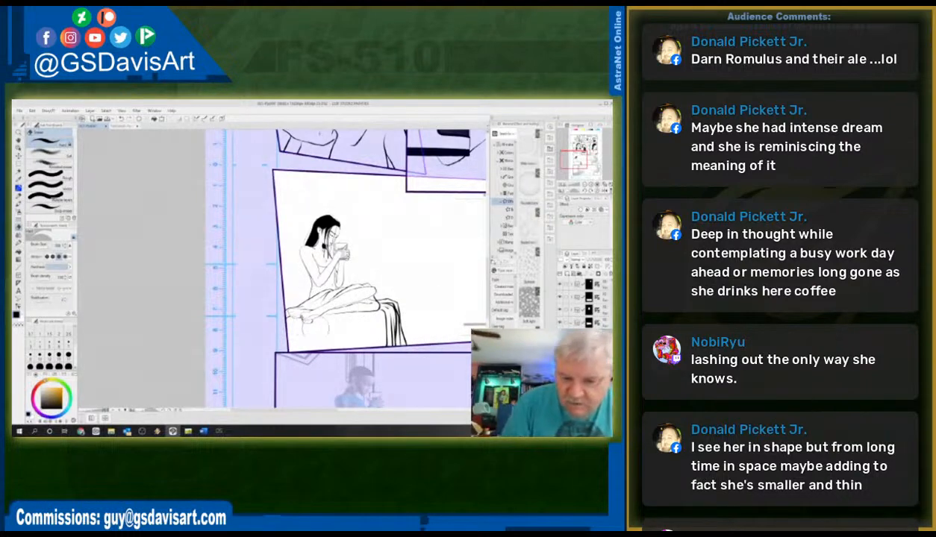
- Bring the faded cup linework back to full strength in the figure's hands
key(ctrl+plus)
key(ctrl+plus)
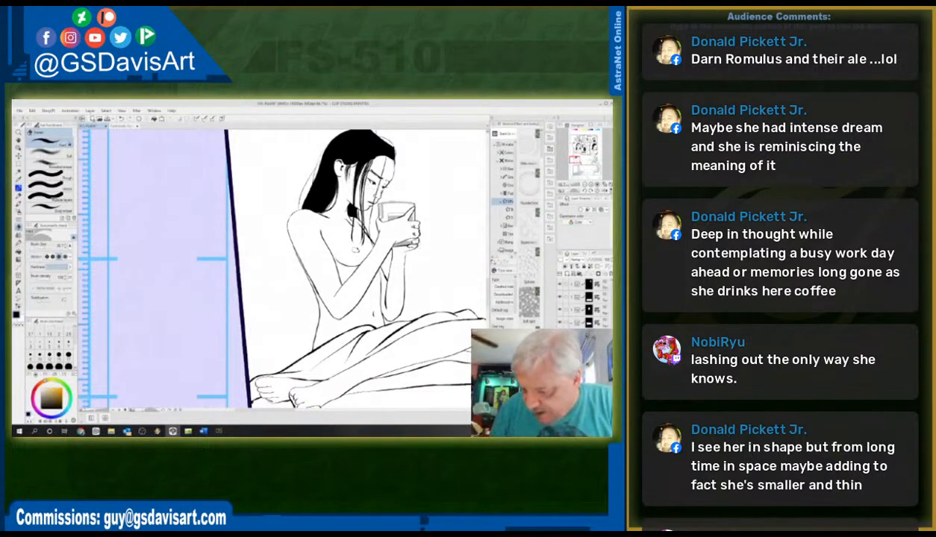
key(ctrl+z)
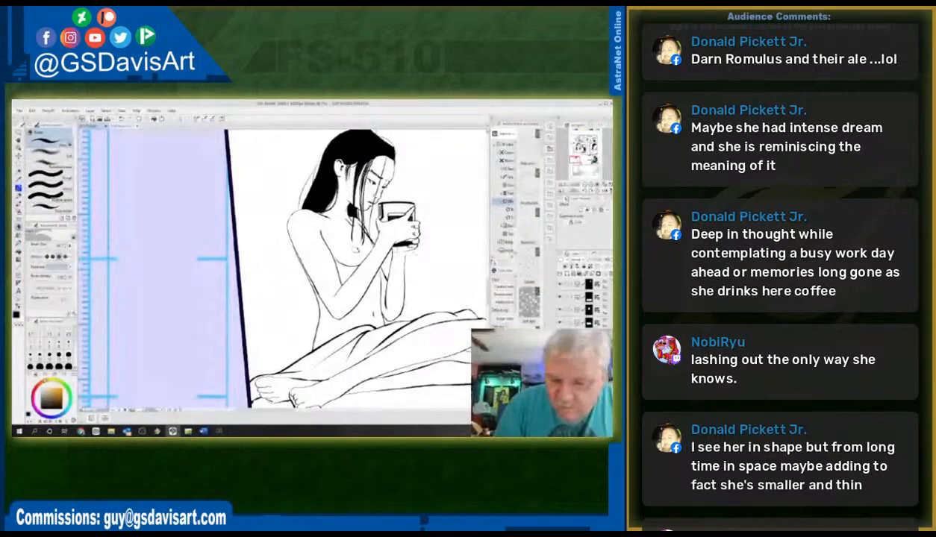
- Delete the seated 3D figure, chair and room linework from the rest of the panel using a rectangular selection, and deselect
scroll(430, 246, down, 4)
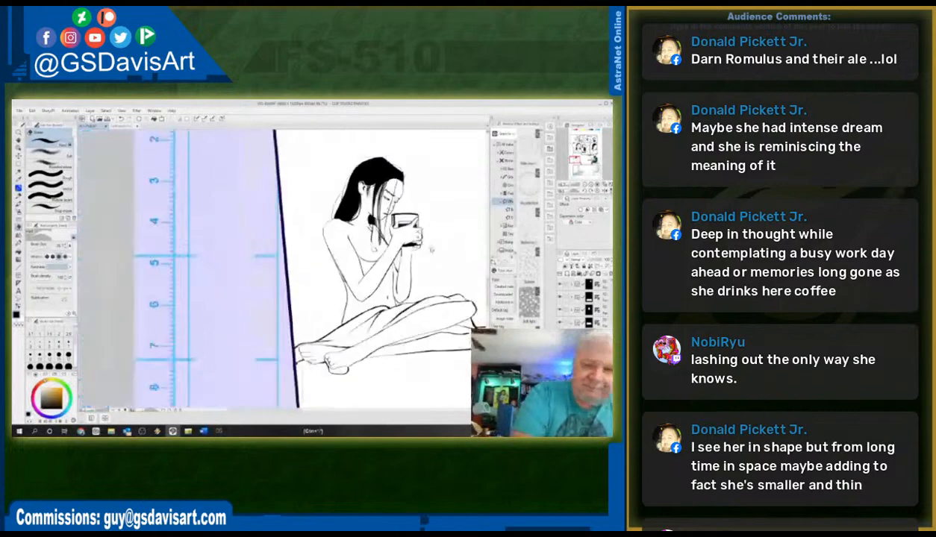
drag(311, 411, 371, 411)
key(m)
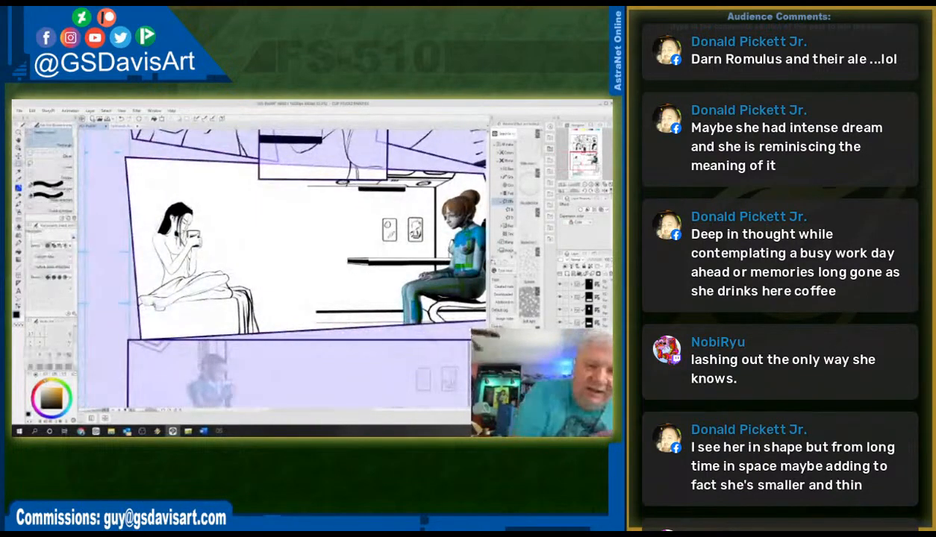
mouse_move(248, 158)
mouse_down()
mouse_move(251, 173)
mouse_move(410, 326)
mouse_move(478, 336)
mouse_move(469, 339)
mouse_up()
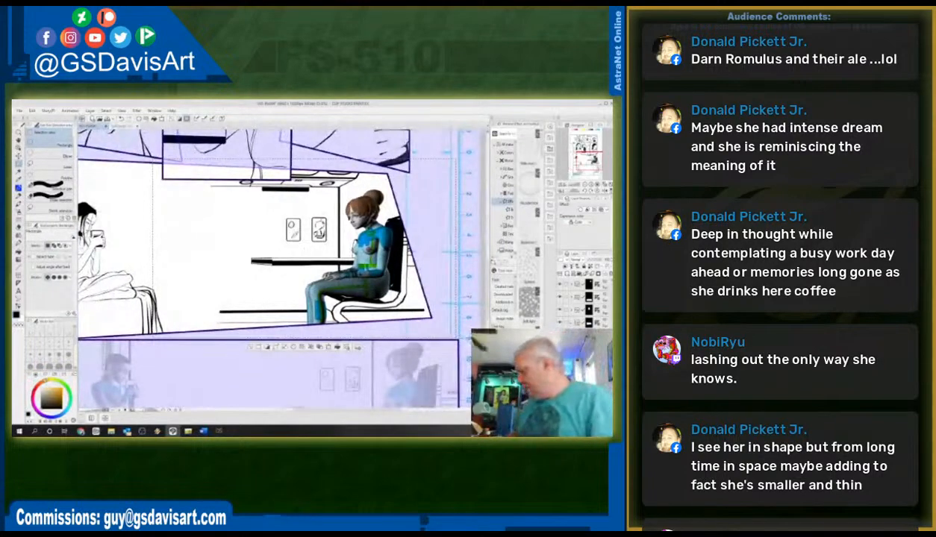
key(Delete)
key(ctrl+d)
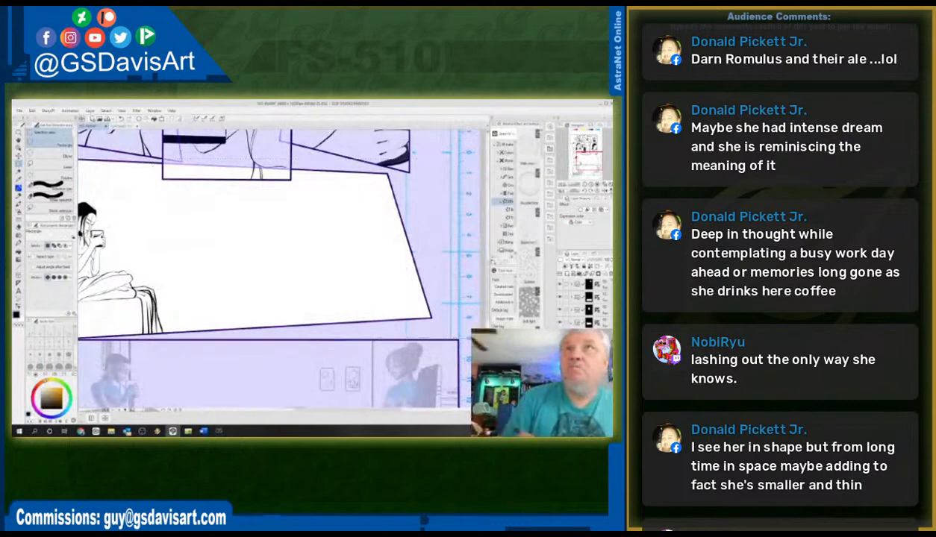
- Auto-select the area beside the figure to check for leftover pixels, and clear the selection
drag(320, 410, 290, 410)
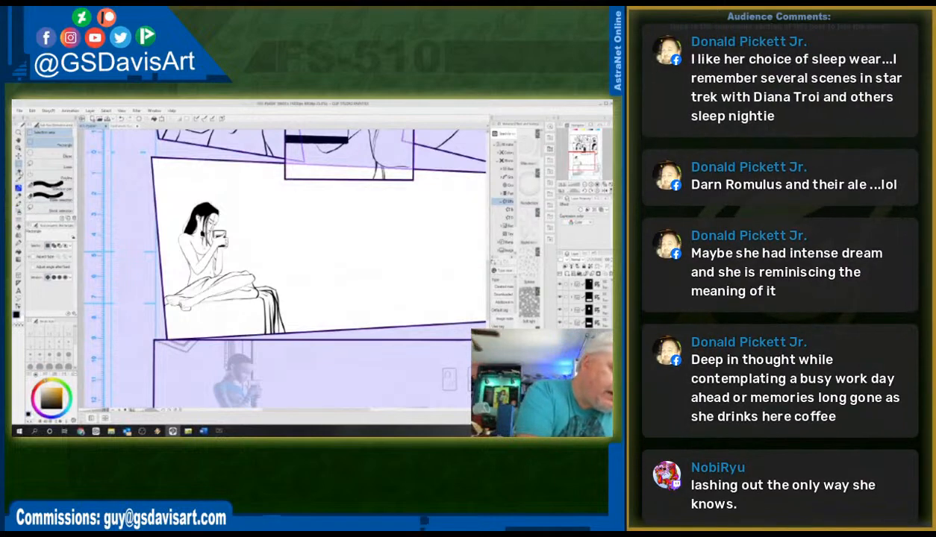
click(19, 172)
click(259, 239)
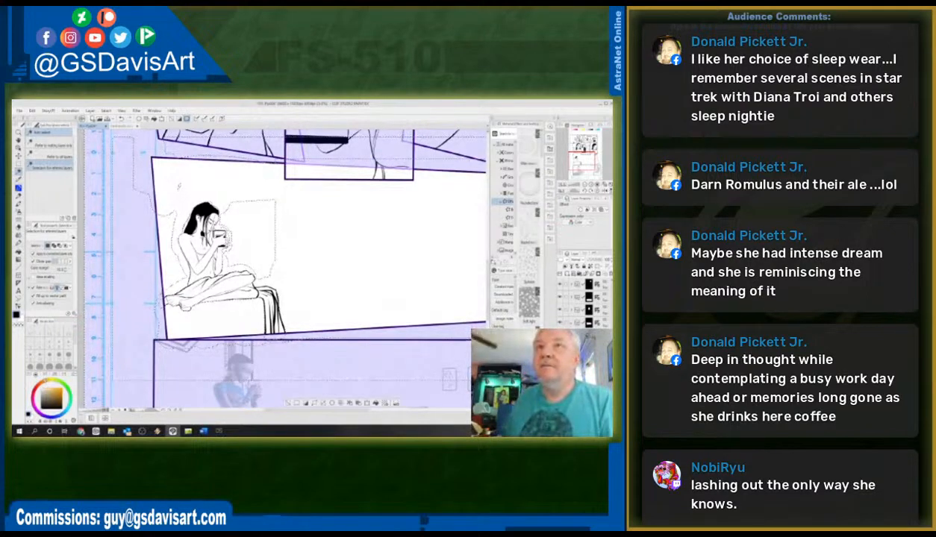
click(253, 237)
key(ctrl+d)
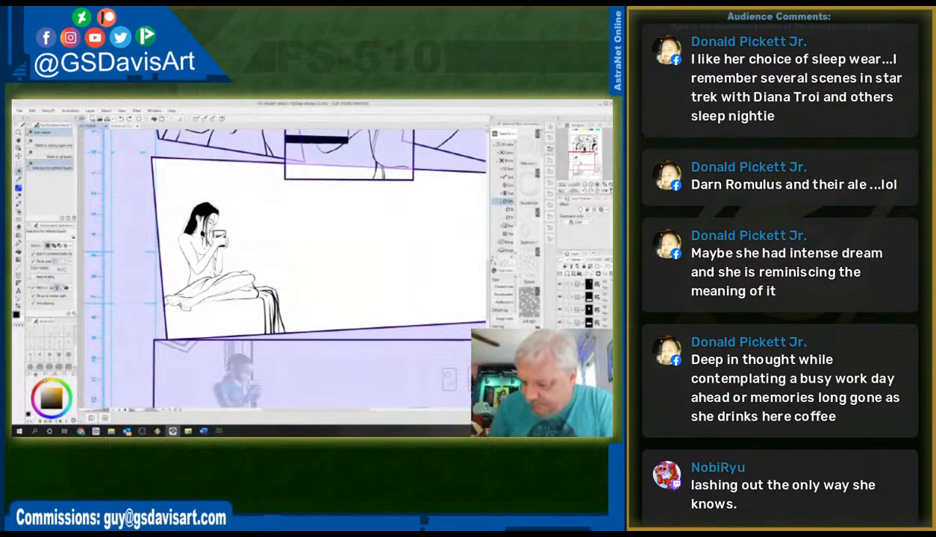
- Create a new raster layer and fill the panel with black to expose leftover white patches around the figure
click(589, 361)
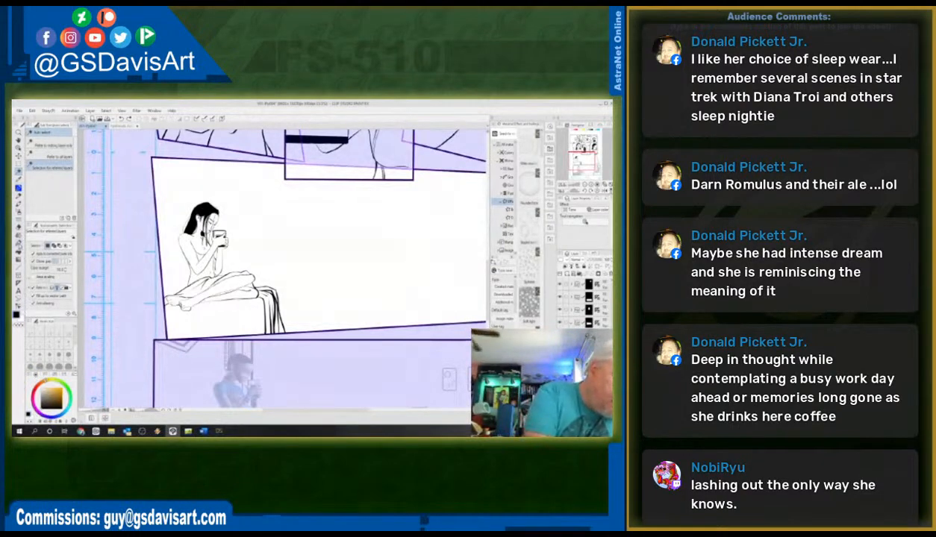
click(19, 252)
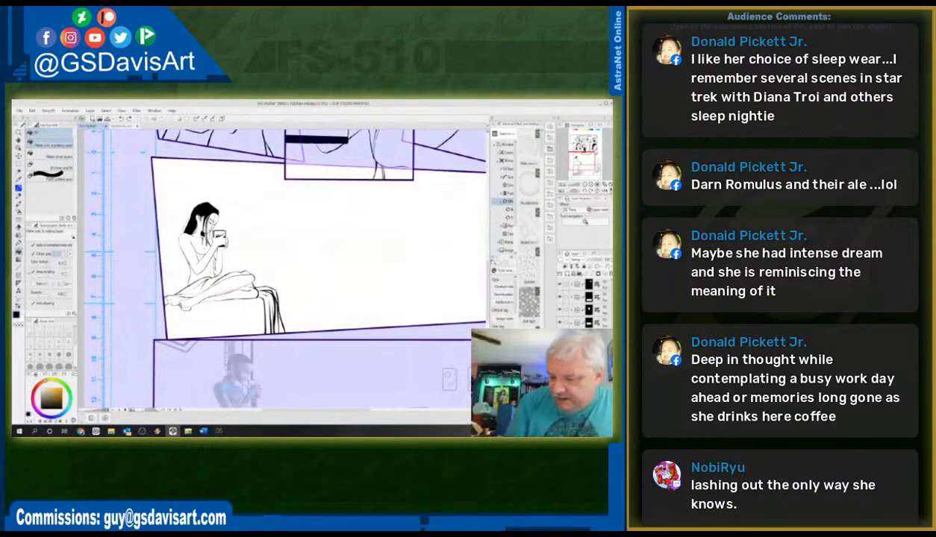
right_click(550, 253)
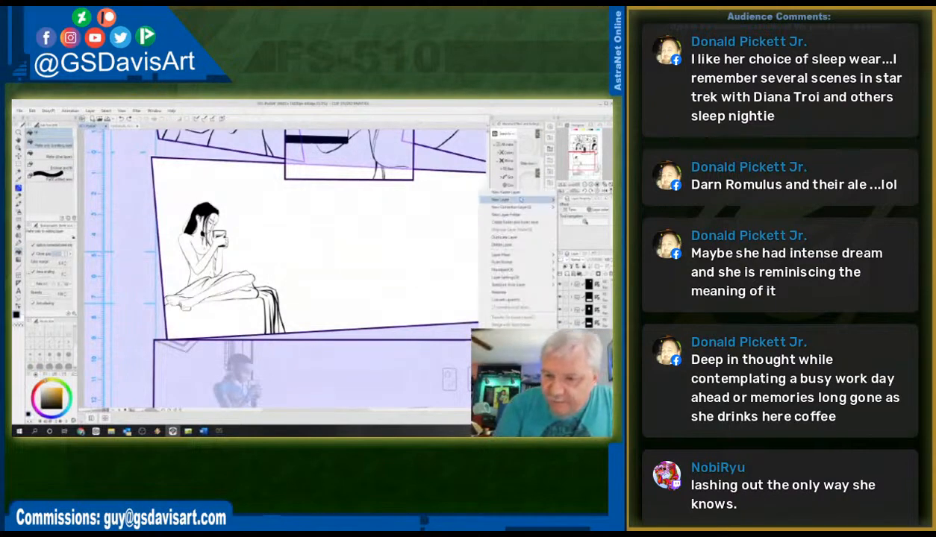
click(520, 193)
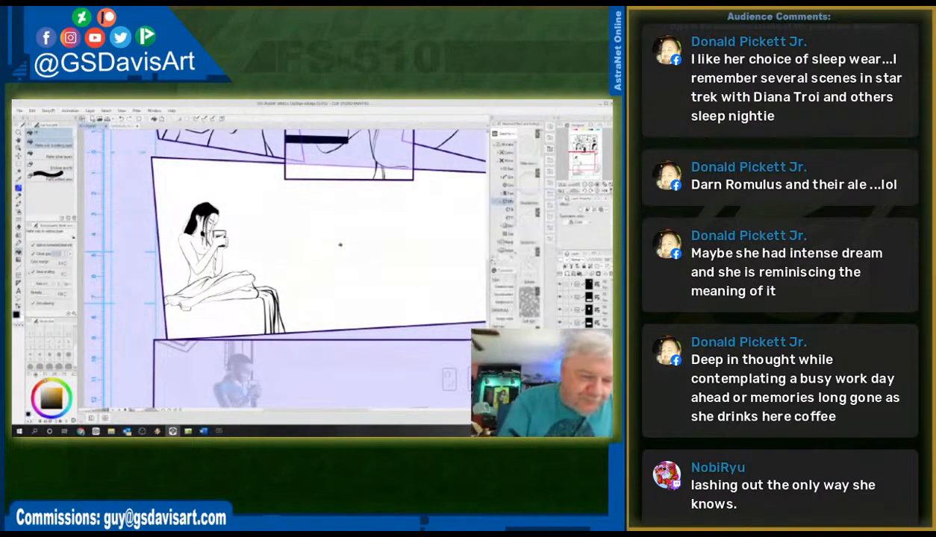
click(288, 257)
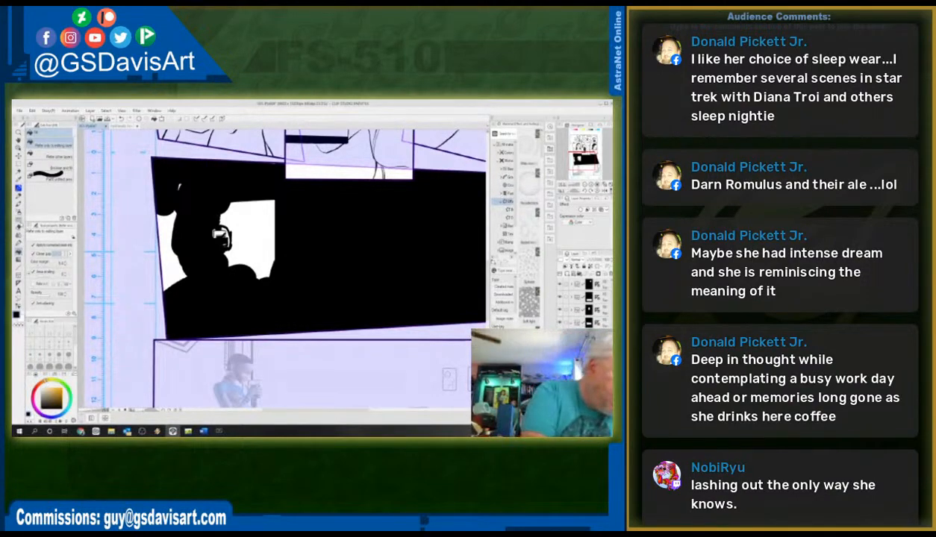
- Lower the black fill layer's opacity and erase the large leftover white patches in front of and behind the figure
click(18, 225)
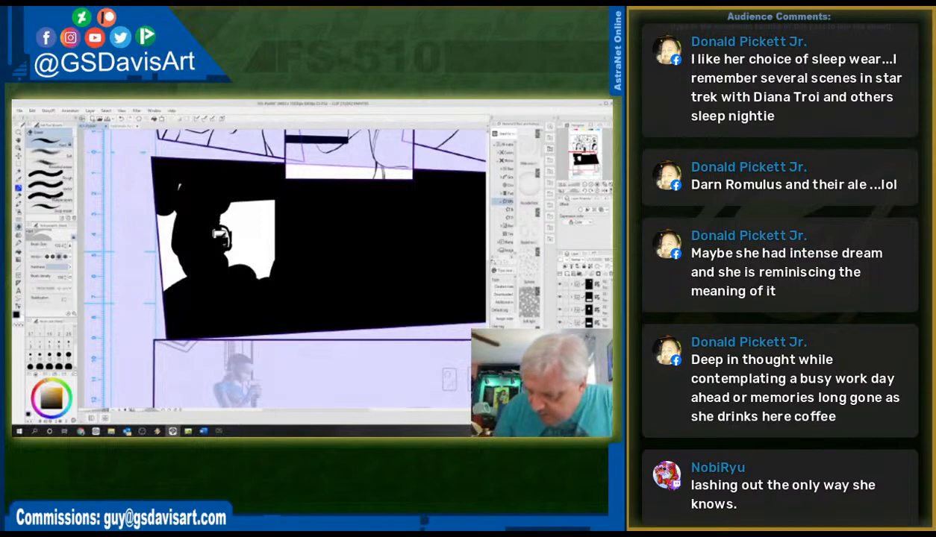
drag(603, 261, 598, 261)
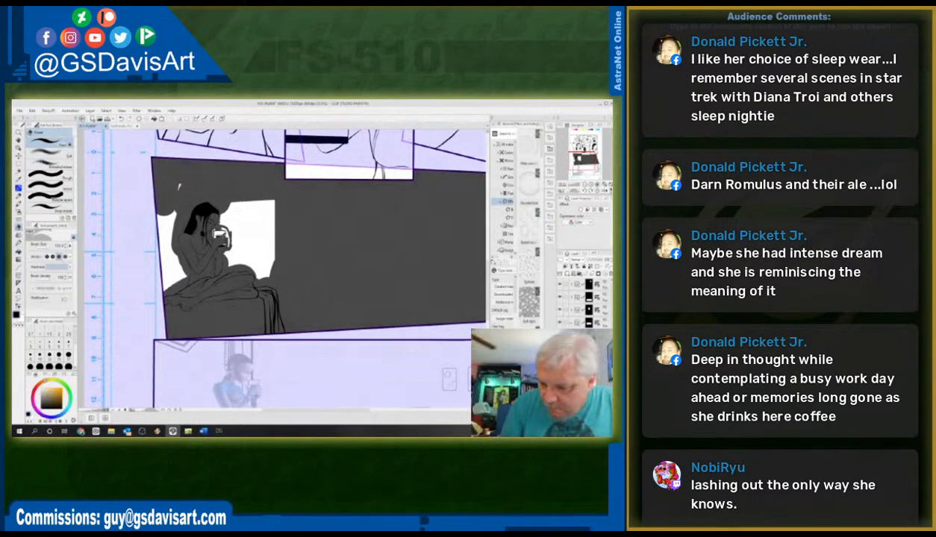
mouse_move(234, 200)
mouse_down()
mouse_move(237, 214)
mouse_move(226, 203)
mouse_move(215, 213)
mouse_move(230, 233)
mouse_move(225, 260)
mouse_move(258, 272)
mouse_move(269, 209)
mouse_move(242, 198)
mouse_move(227, 220)
mouse_move(243, 240)
mouse_move(233, 253)
mouse_move(251, 262)
mouse_move(262, 212)
mouse_move(254, 254)
mouse_move(252, 203)
mouse_move(246, 250)
mouse_up()
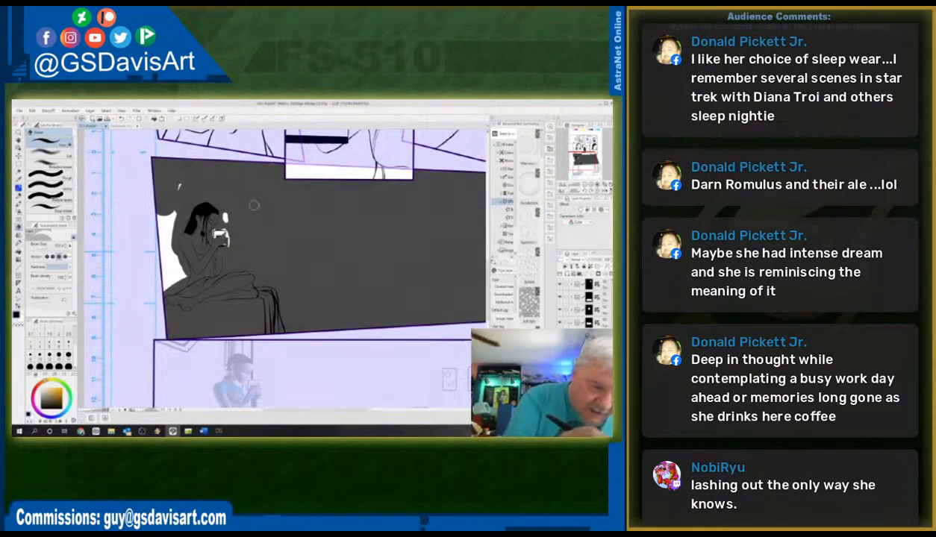
mouse_move(176, 187)
mouse_down()
mouse_move(170, 248)
mouse_move(182, 275)
mouse_move(166, 287)
mouse_move(164, 222)
mouse_move(159, 246)
mouse_up()
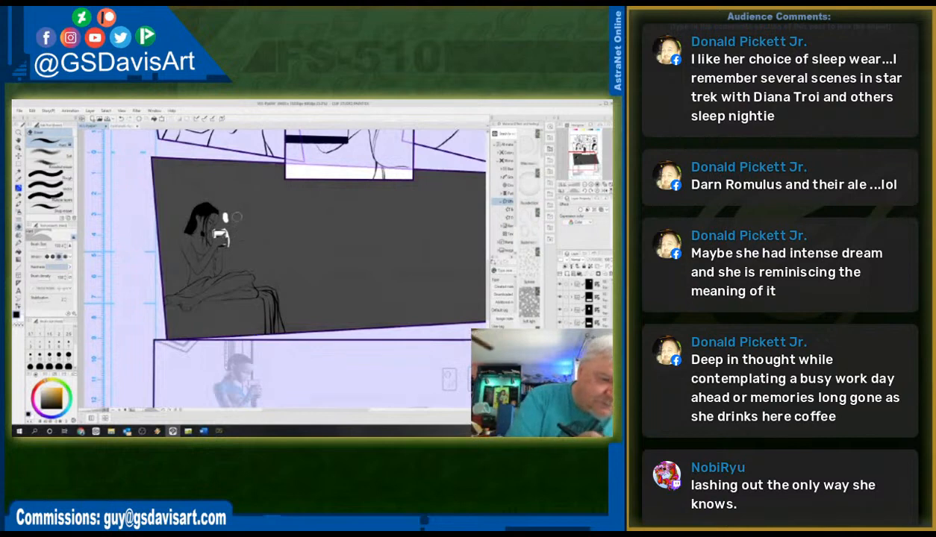
- Auto-select and delete the leftover white areas around the outside of the cup and hands
key(ctrl+plus)
key(ctrl+plus)
key(ctrl+plus)
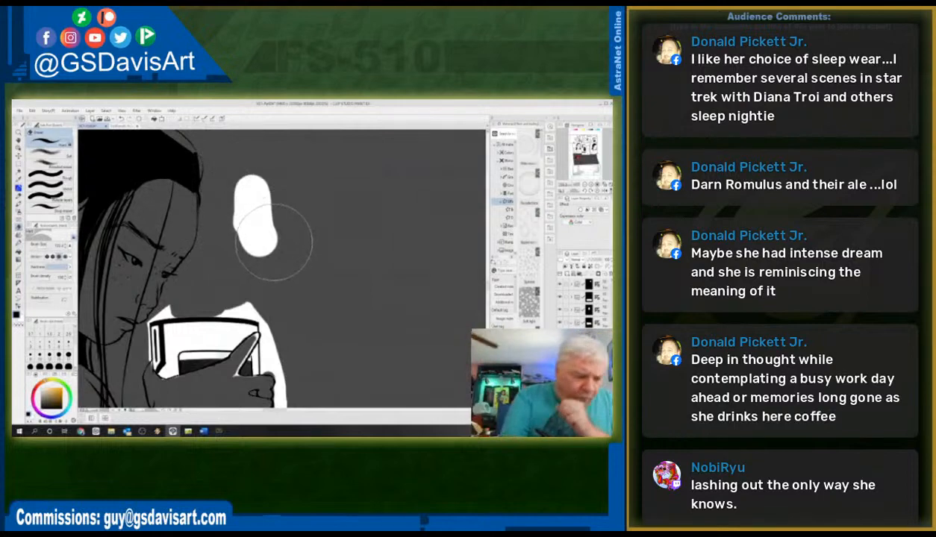
key(g)
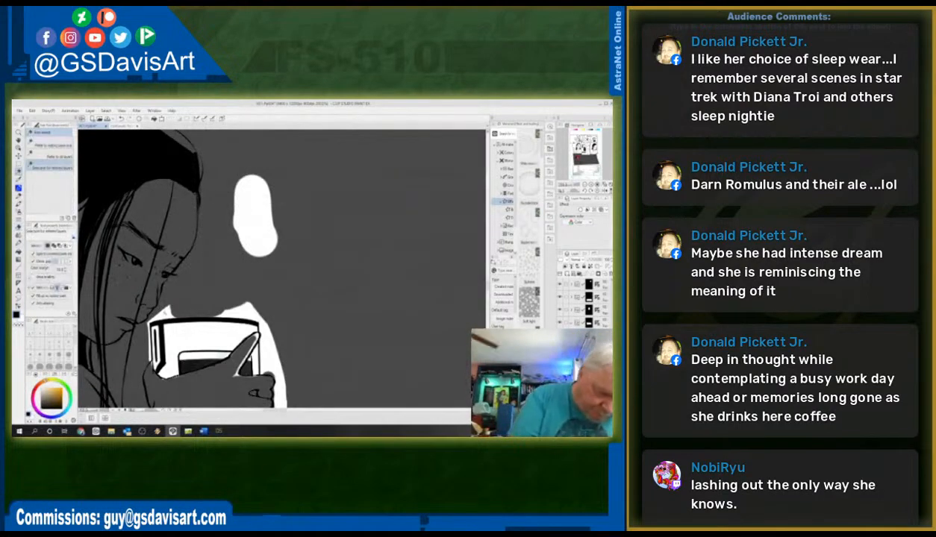
click(215, 345)
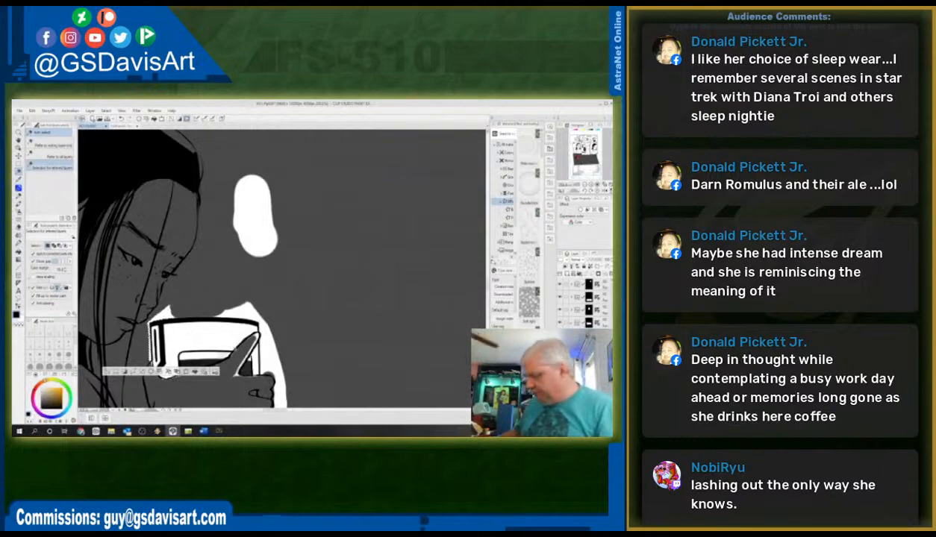
key(Delete)
click(239, 314)
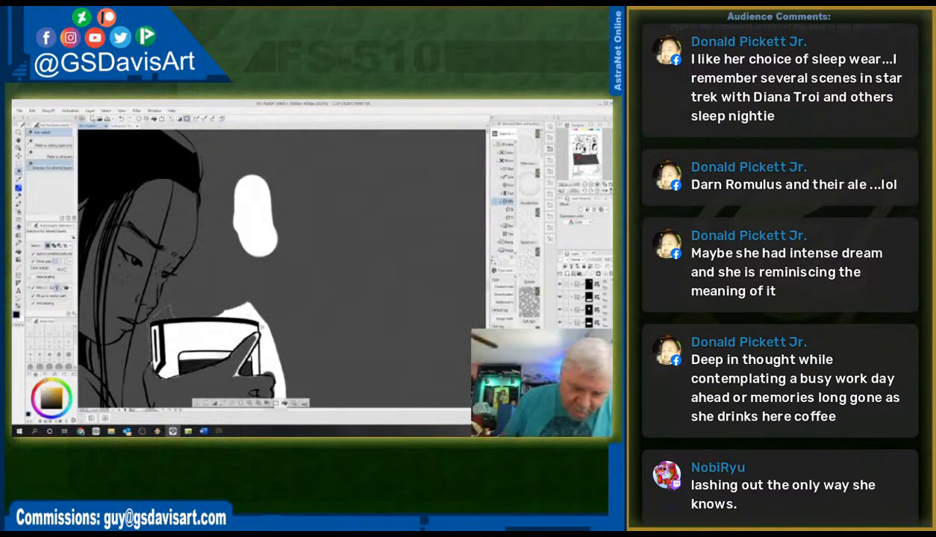
key(Delete)
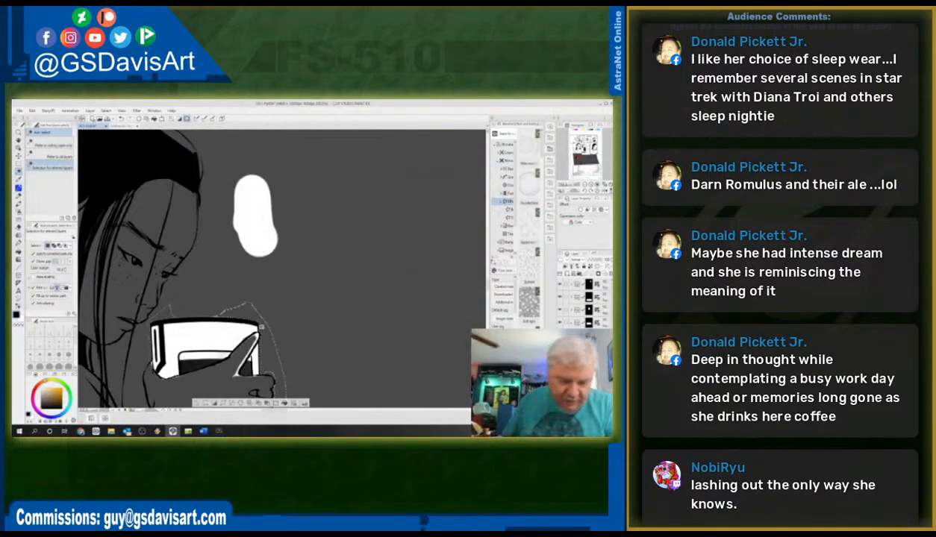
- Clear the selection, erase the leftover edge along the outside of the hands, and re-ink the broken outline around the knuckles
key(p)
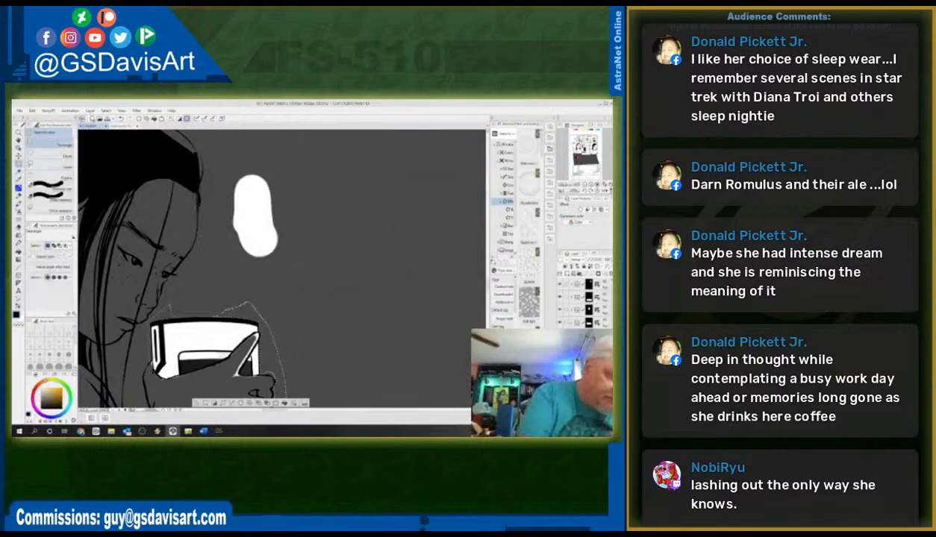
key(ctrl+d)
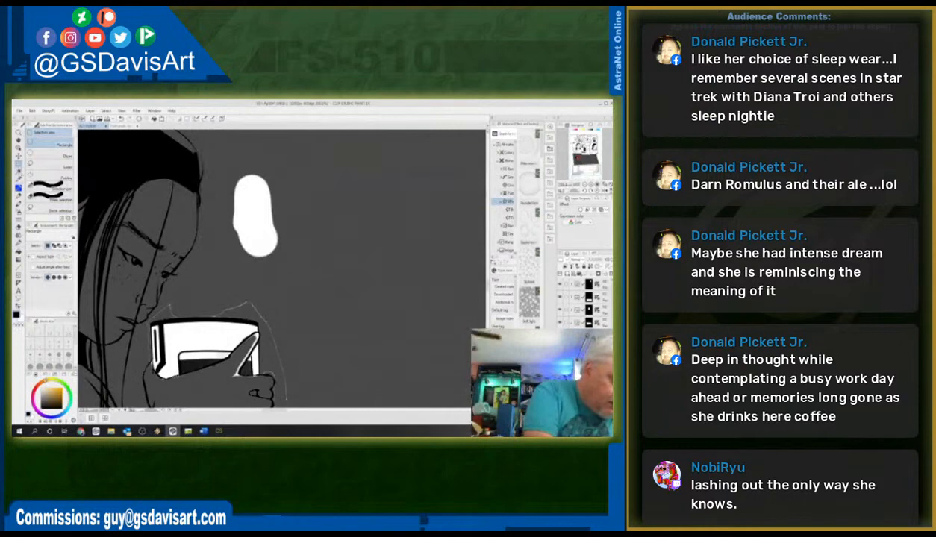
click(20, 224)
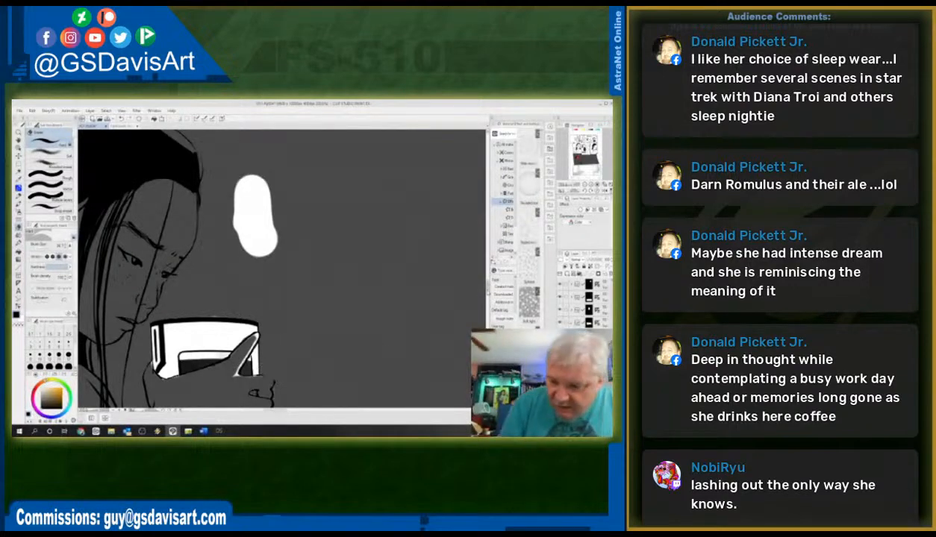
scroll(278, 278, down, 5)
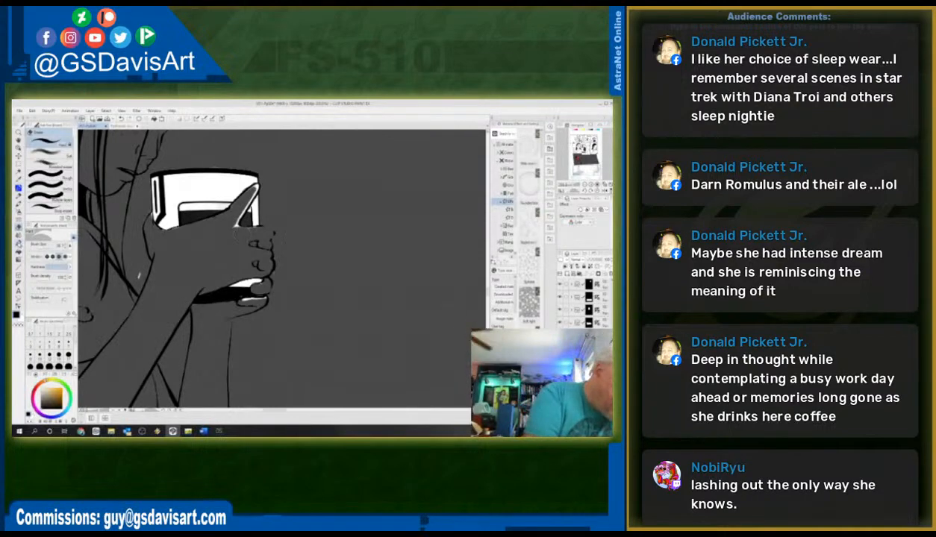
click(18, 244)
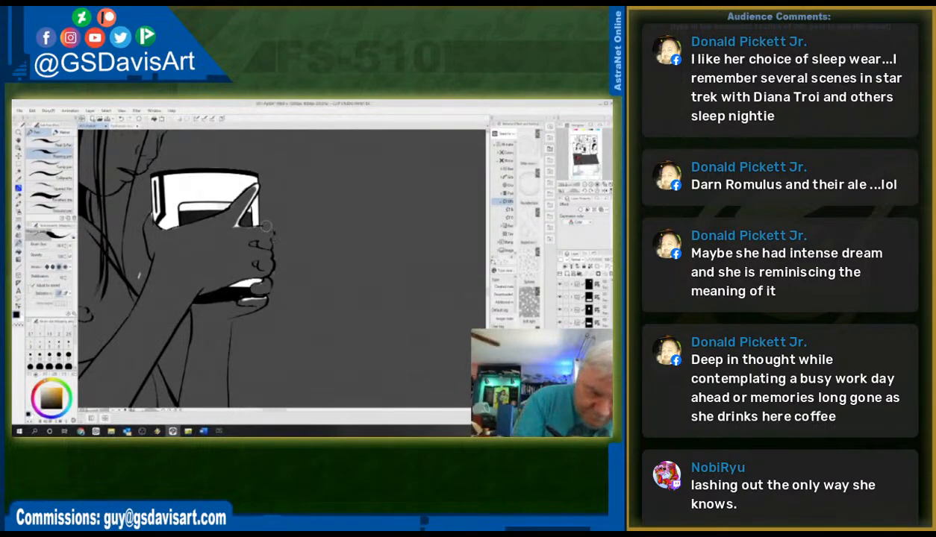
click(19, 187)
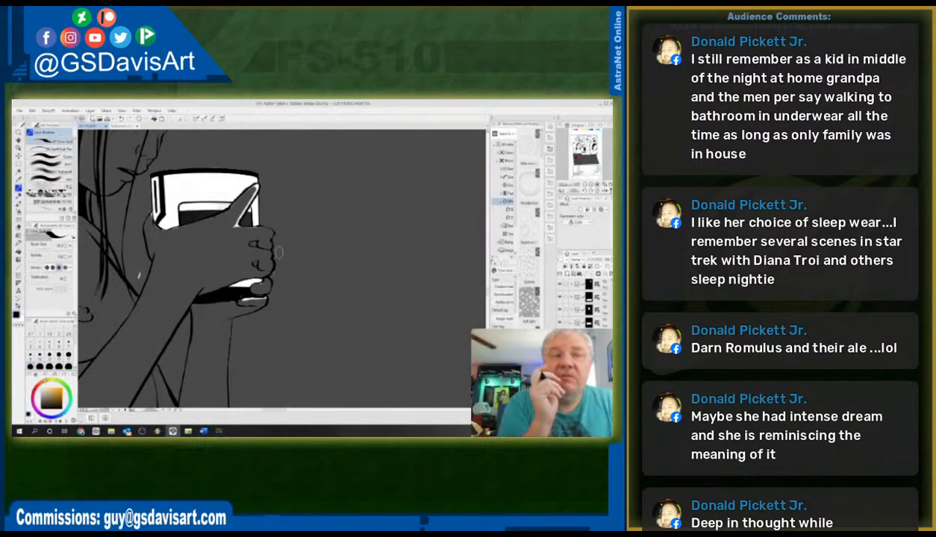
- Erase the white left inside the thumb over the cup and re-ink the hand's outline between thumb and knuckles
key(e)
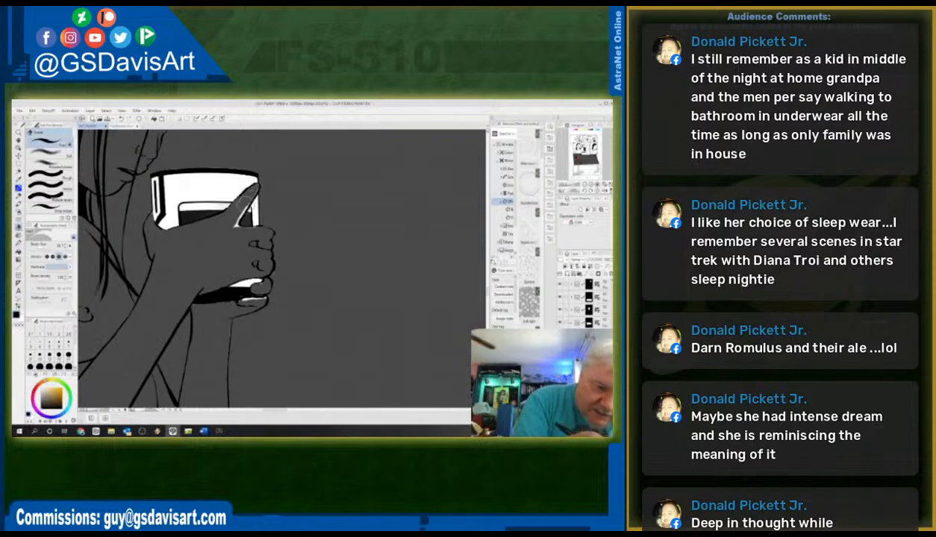
drag(246, 192, 235, 224)
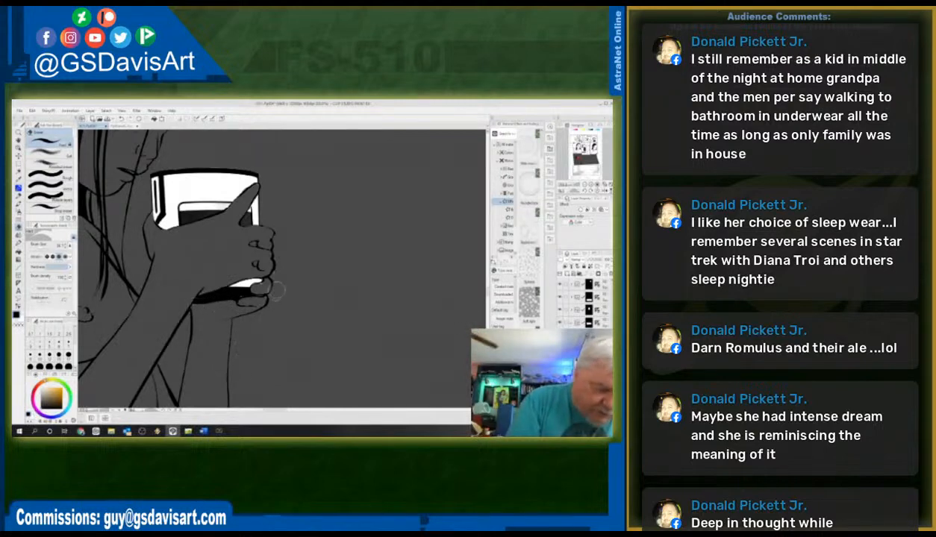
click(19, 217)
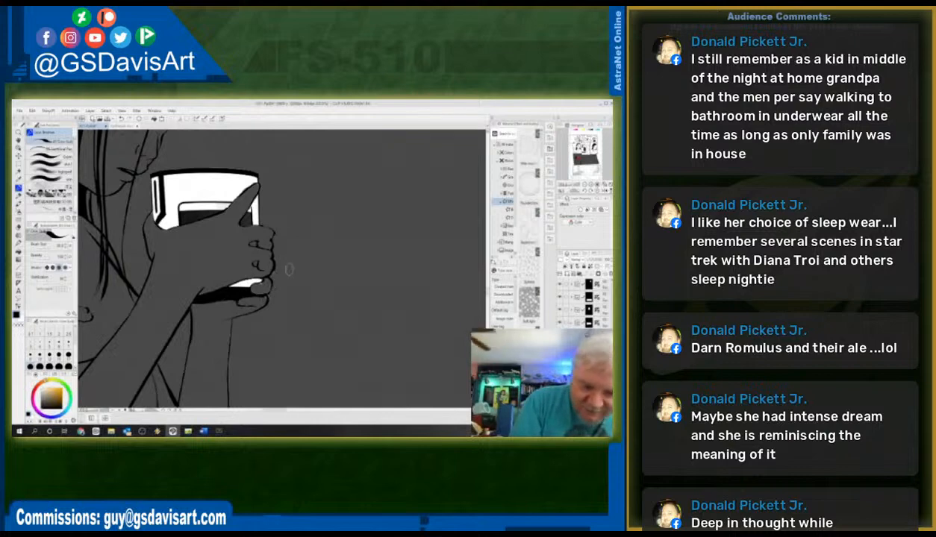
click(19, 226)
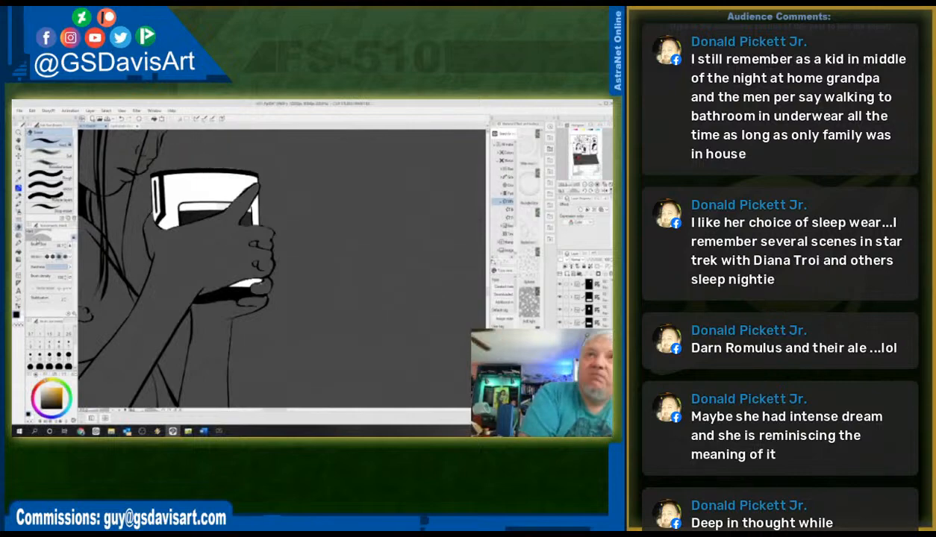
click(18, 189)
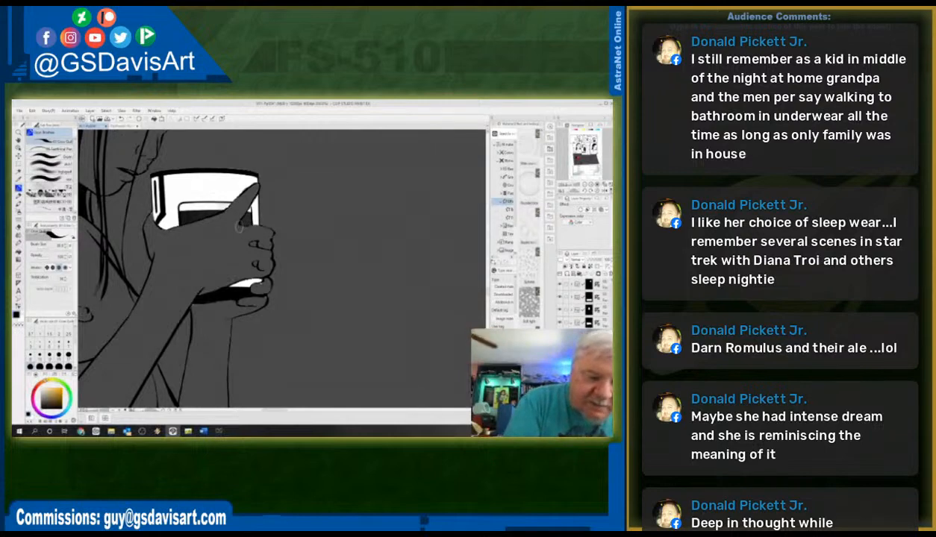
drag(240, 225, 255, 229)
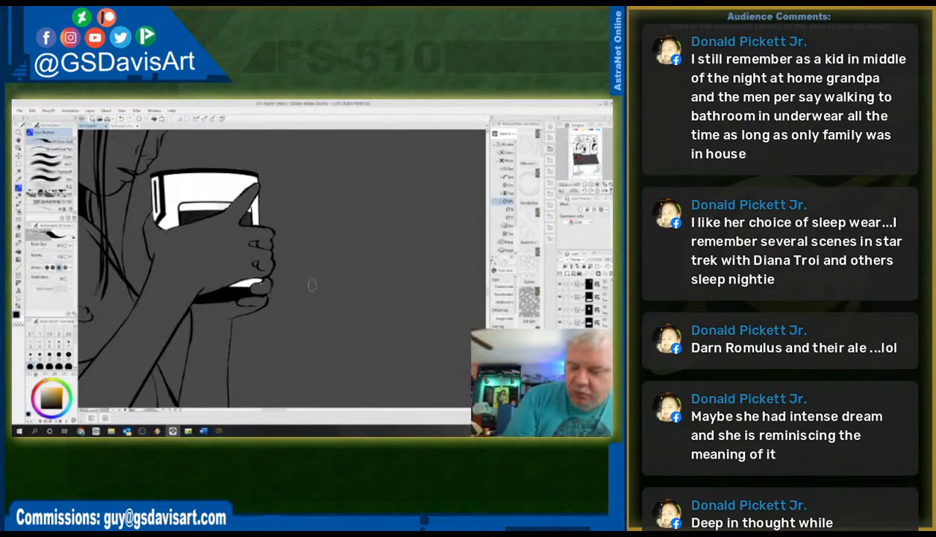
- Try inking a long curved hair strand in front of the face down to the cup, and undo it
drag(488, 293, 487, 286)
mouse_move(209, 170)
mouse_down()
mouse_move(203, 266)
mouse_move(182, 301)
mouse_up()
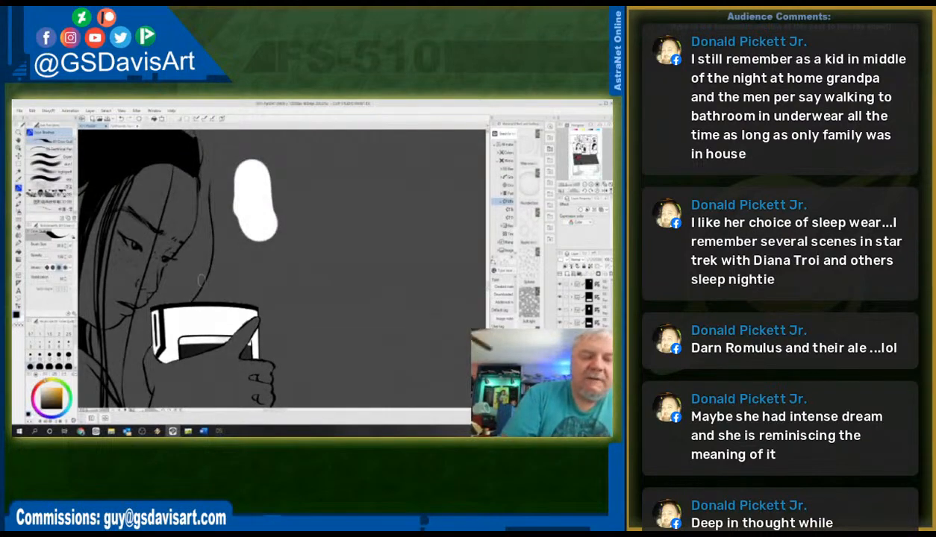
key(ctrl+z)
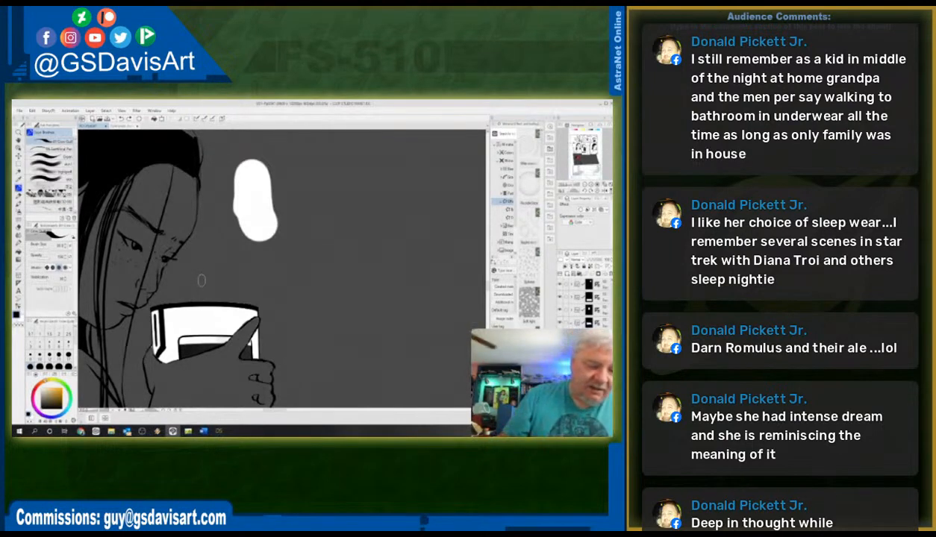
- Lower the black check layer's opacity, remove that layer from the panel, and select a layer below it
key(ctrl+minus)
key(ctrl+minus)
key(ctrl+minus)
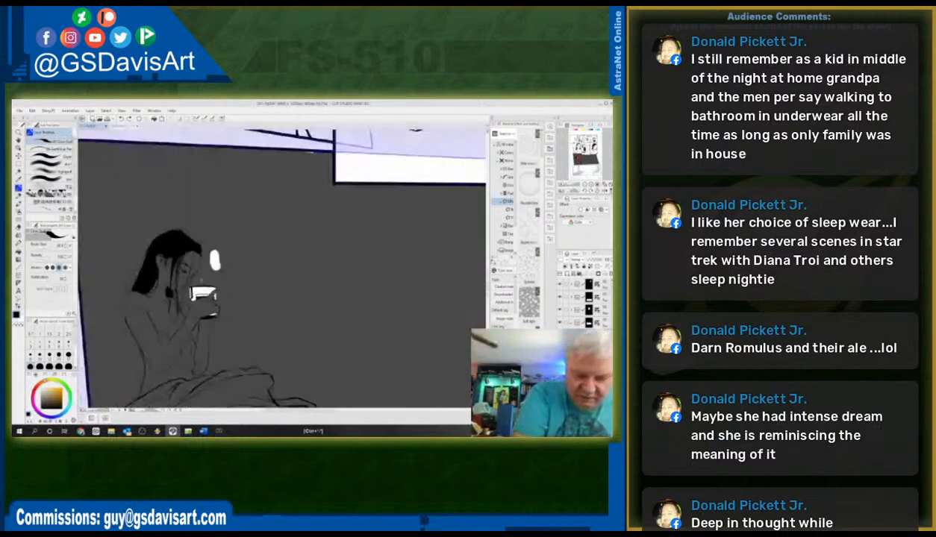
click(596, 260)
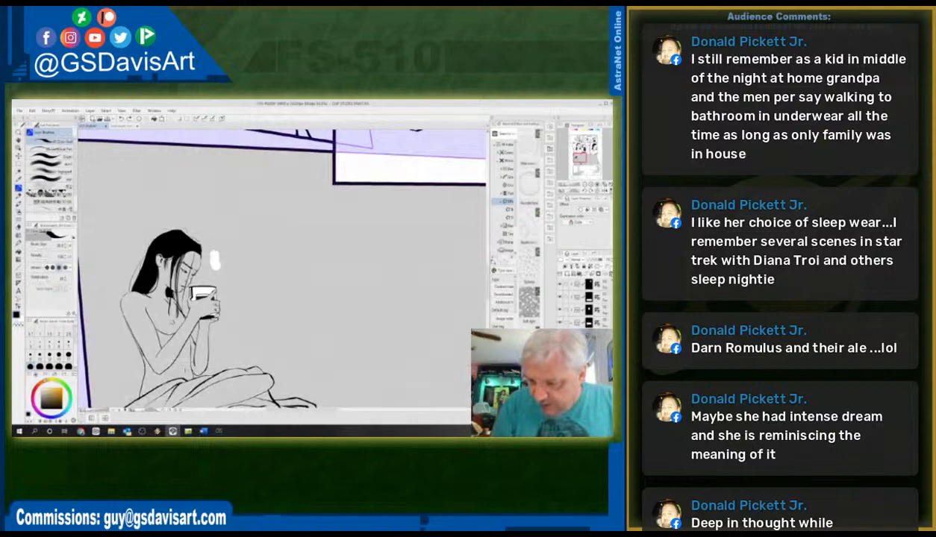
click(597, 271)
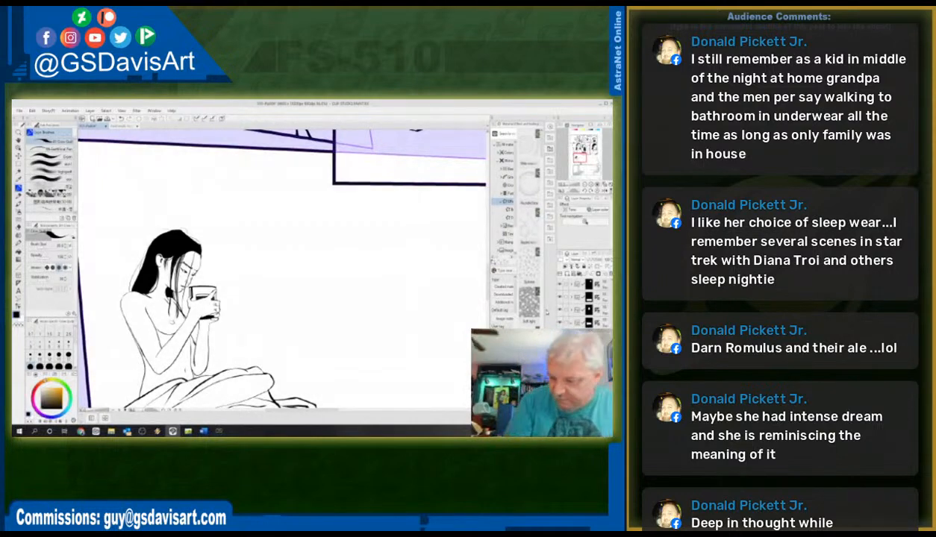
click(590, 340)
key(ctrl+minus)
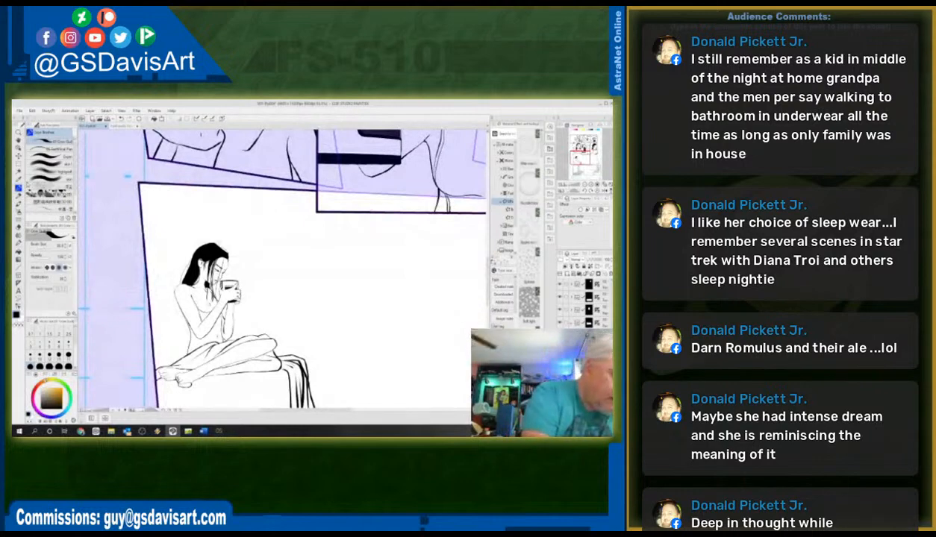
- Auto-select the empty areas beside the figure and near the arms to check the selection edges, and clear the selection
click(18, 172)
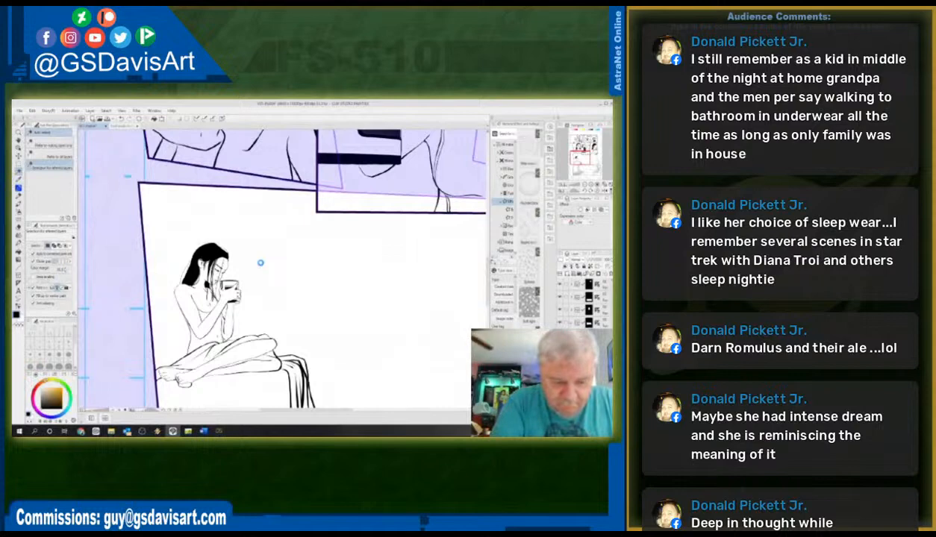
click(261, 263)
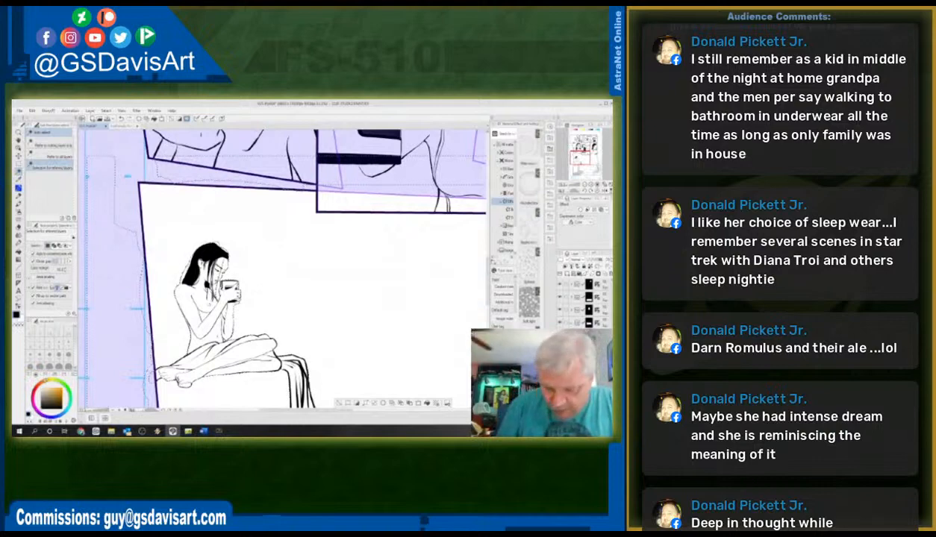
scroll(283, 262, down, 3)
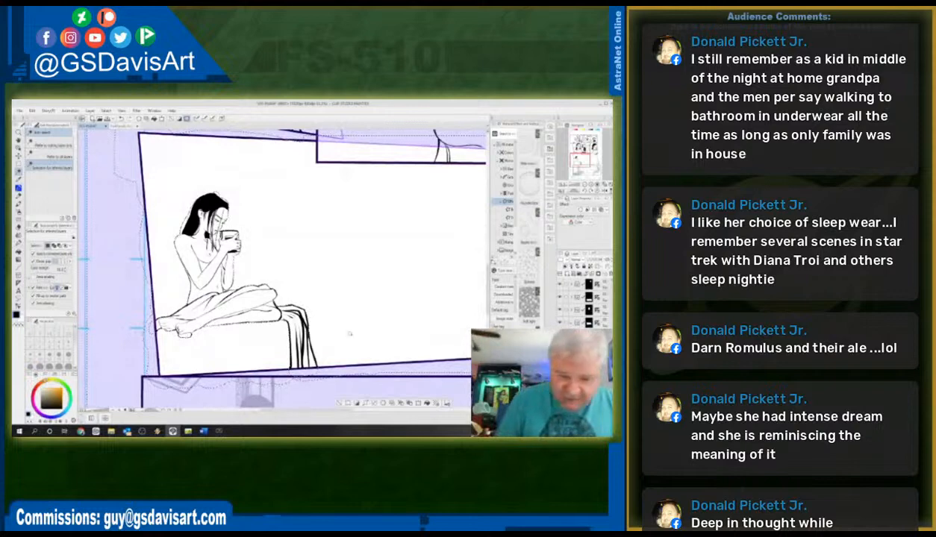
click(232, 264)
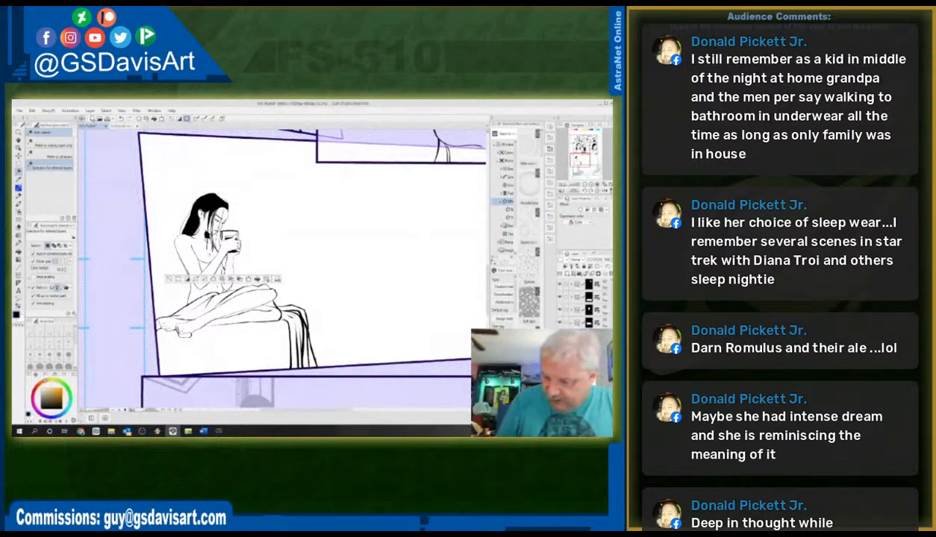
click(589, 347)
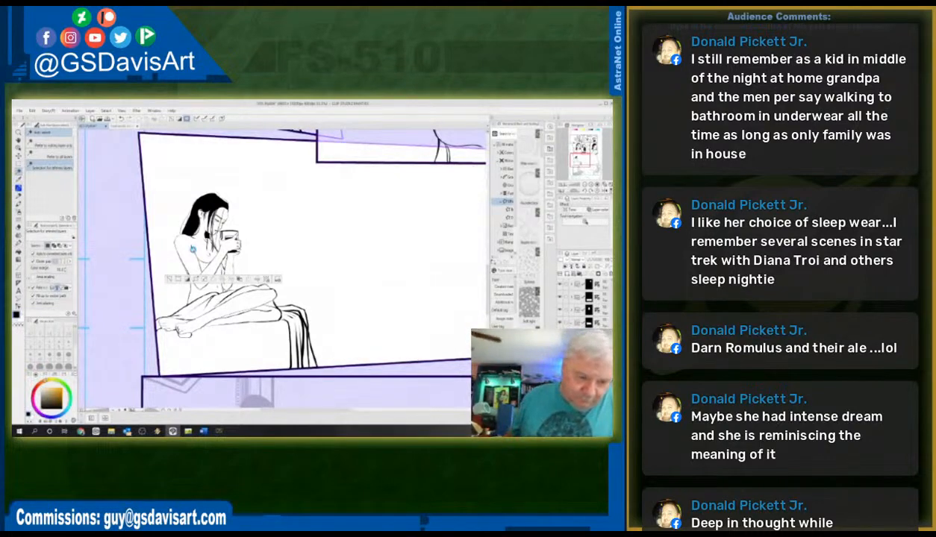
key(ctrl+d)
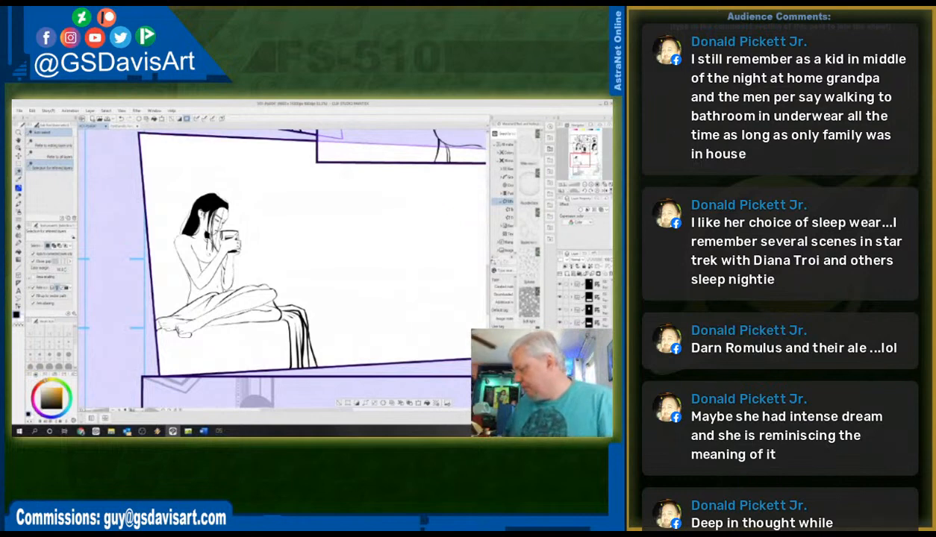
key(ctrl+d)
- Auto-select and delete the leftover white patches around the figure's hair against the room background, and clear the selection
click(187, 218)
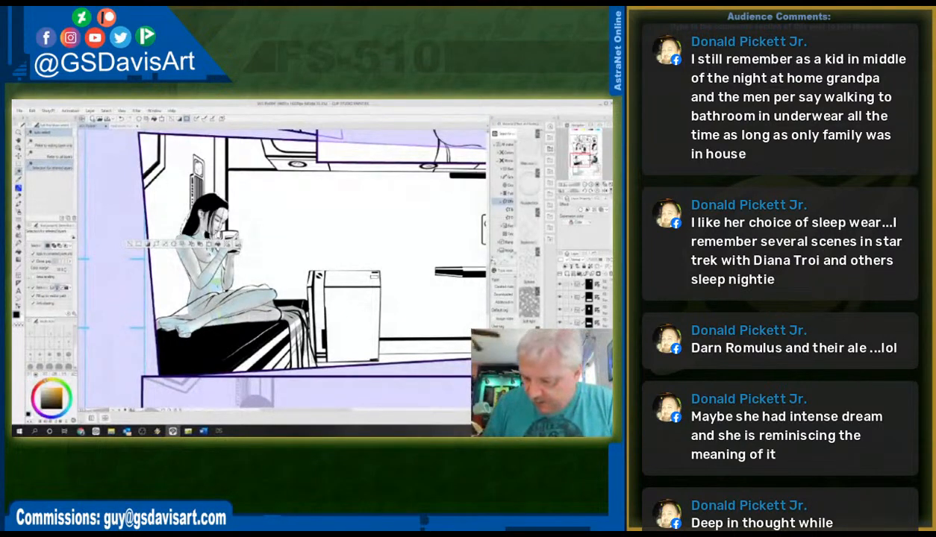
click(596, 267)
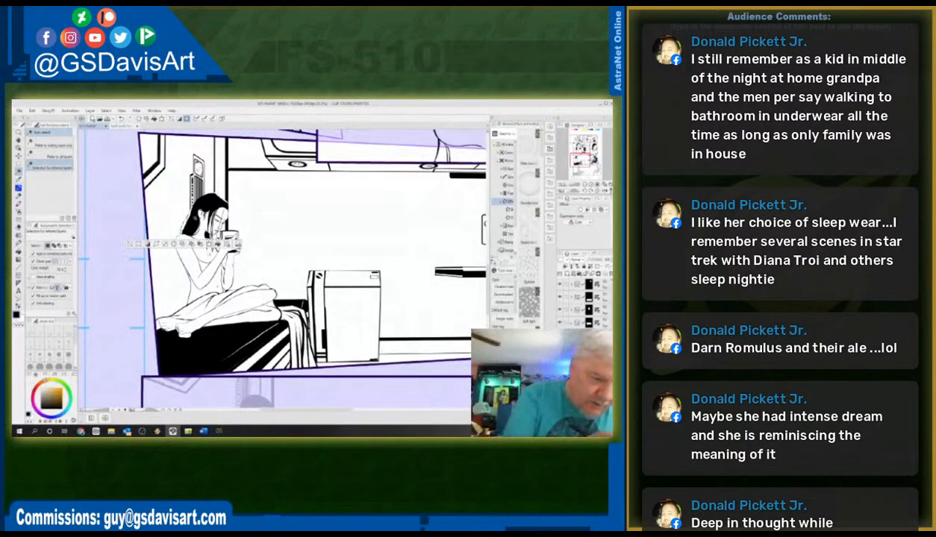
click(189, 212)
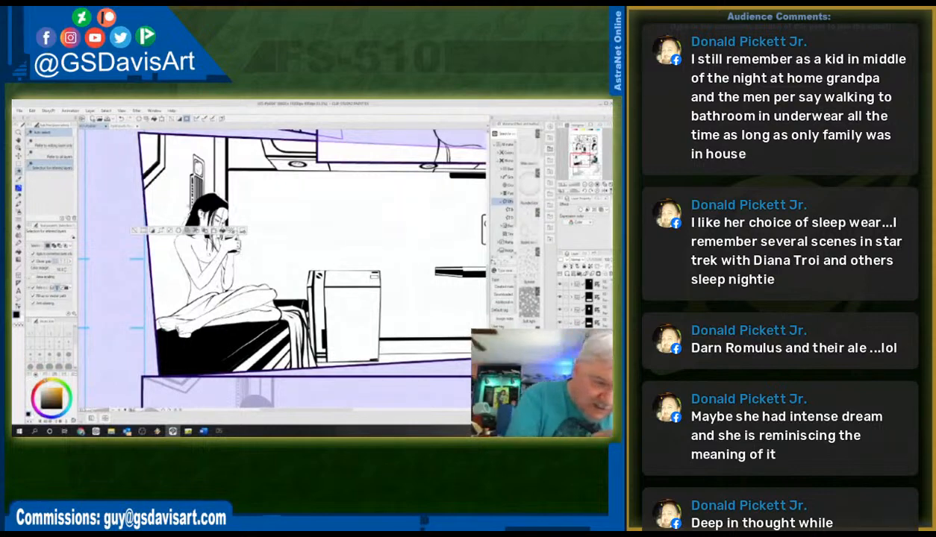
click(189, 201)
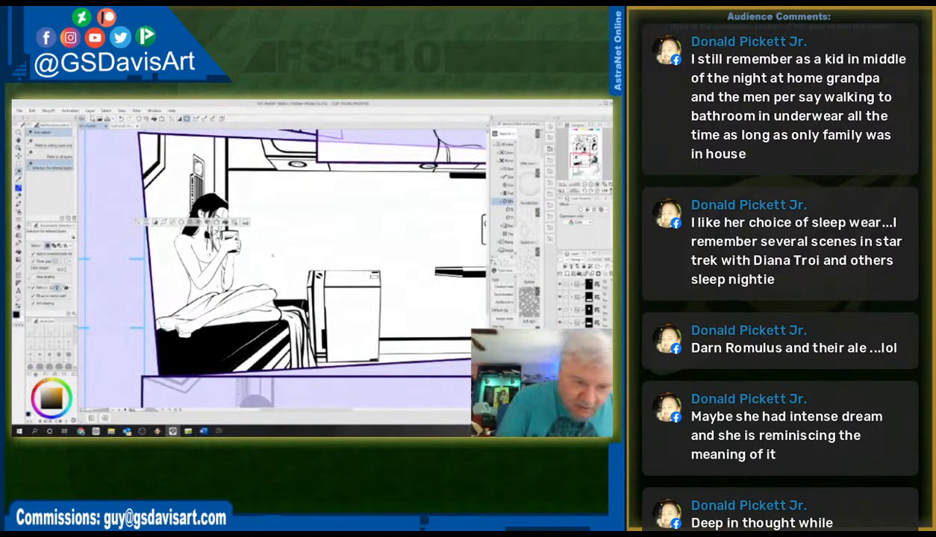
click(210, 193)
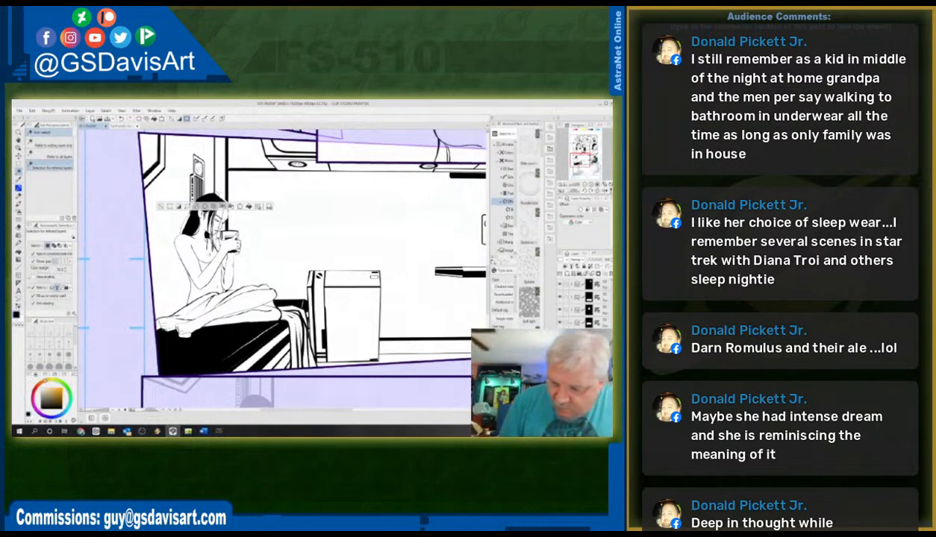
click(223, 204)
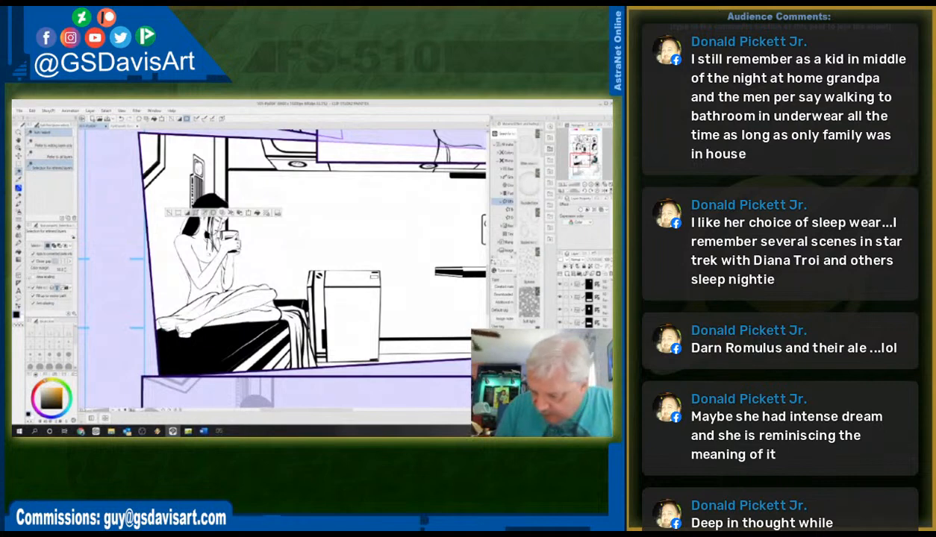
key(Delete)
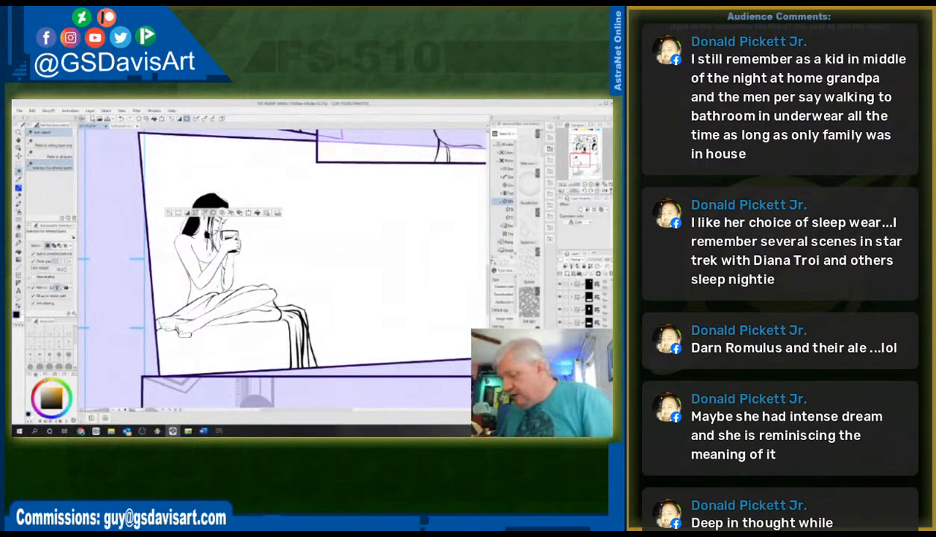
key(ctrl+d)
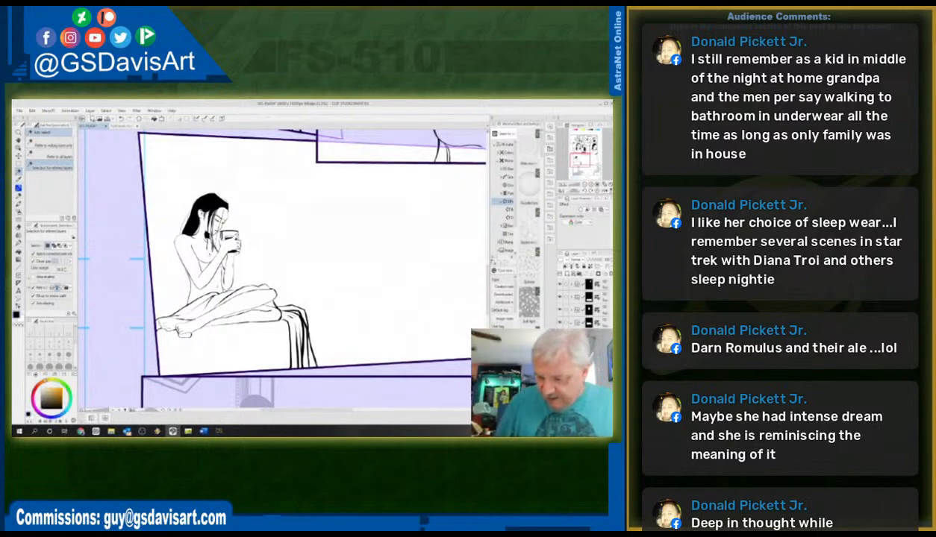
- Duplicate the current layer and select the second layer in the visible layer stack
right_click(549, 252)
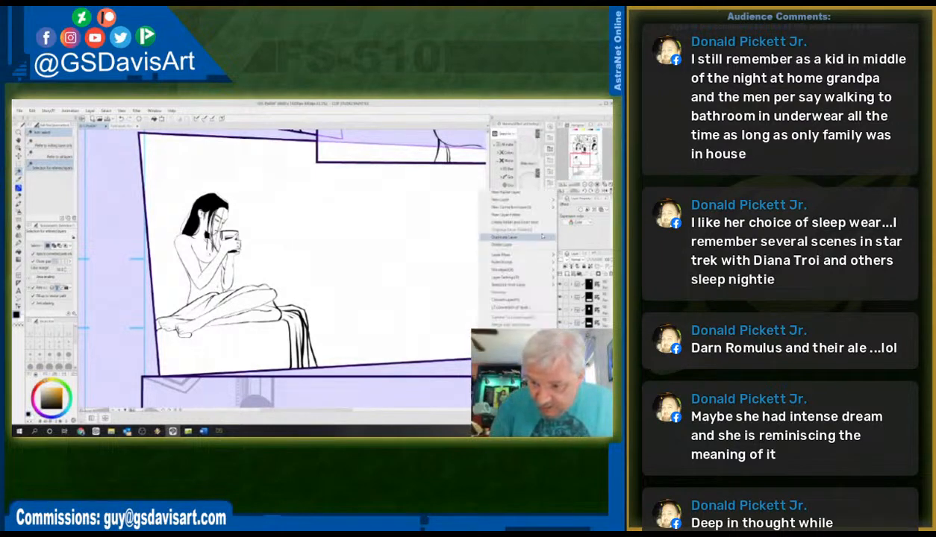
click(523, 238)
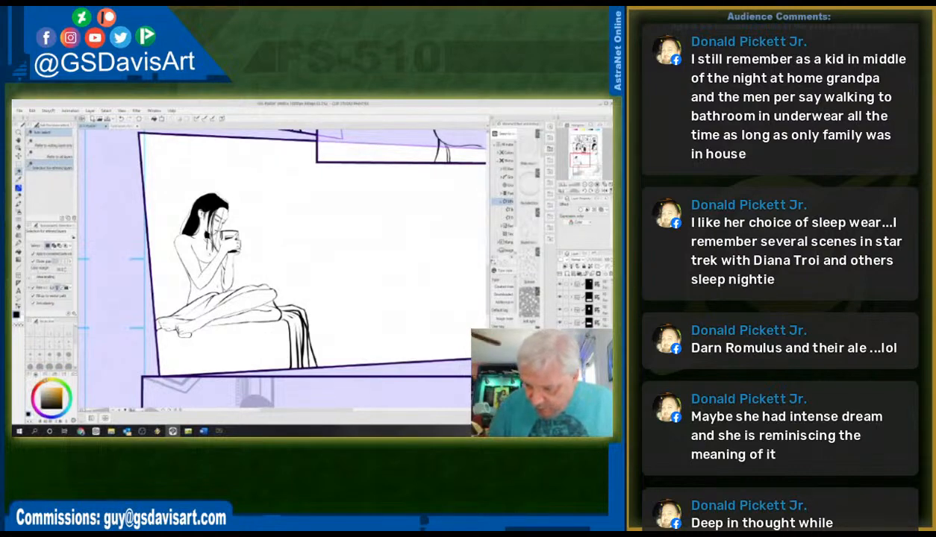
click(597, 297)
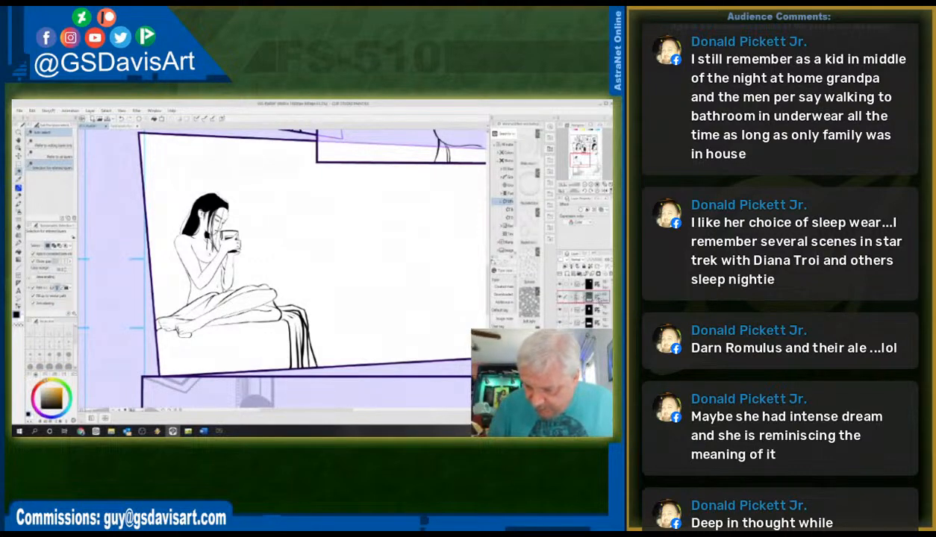
- Activate the Move layer tool, open the lower panel's layer folder, and select the top layer inside it
drag(600, 301, 600, 298)
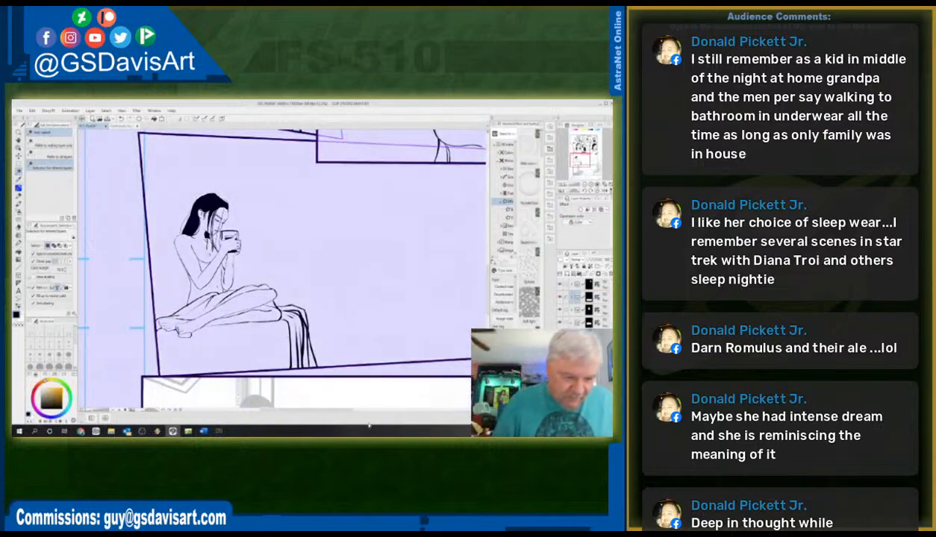
click(19, 156)
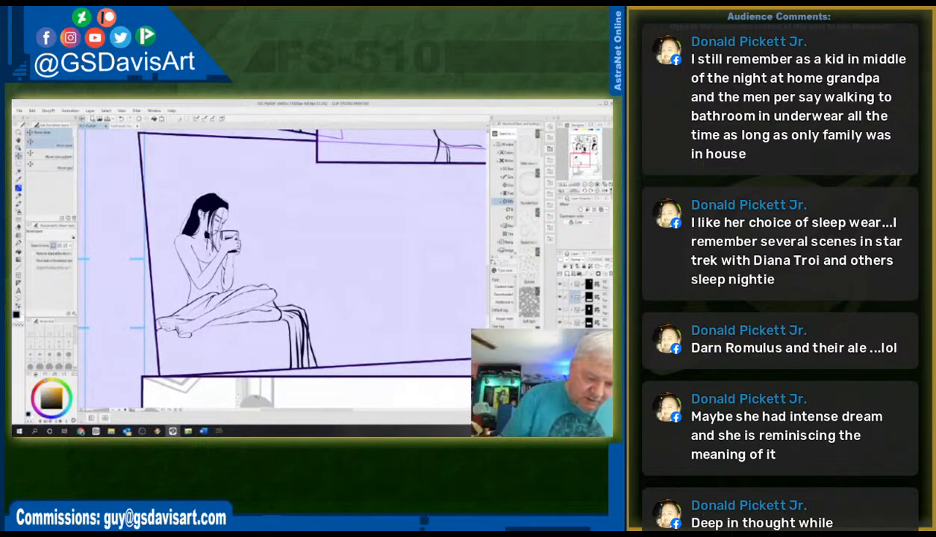
drag(488, 294, 488, 295)
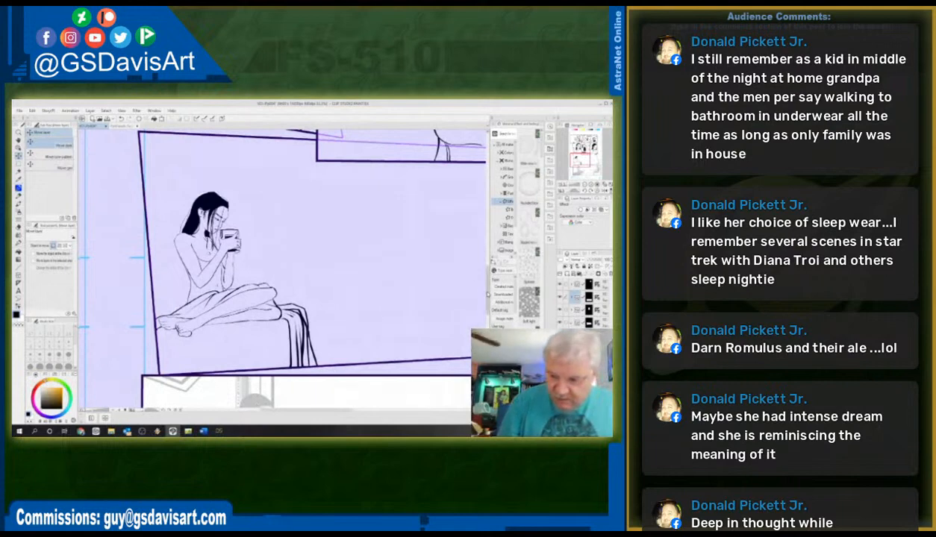
scroll(489, 295, down, 5)
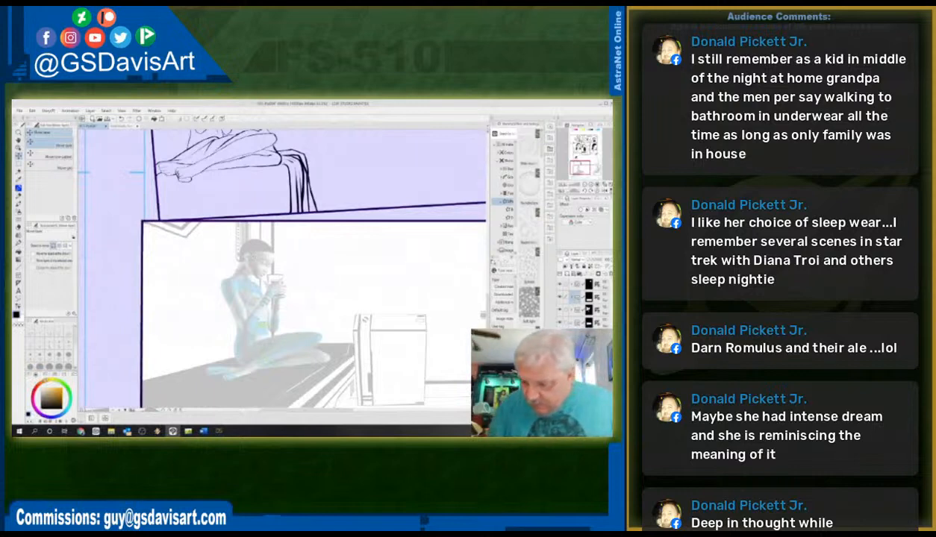
click(572, 297)
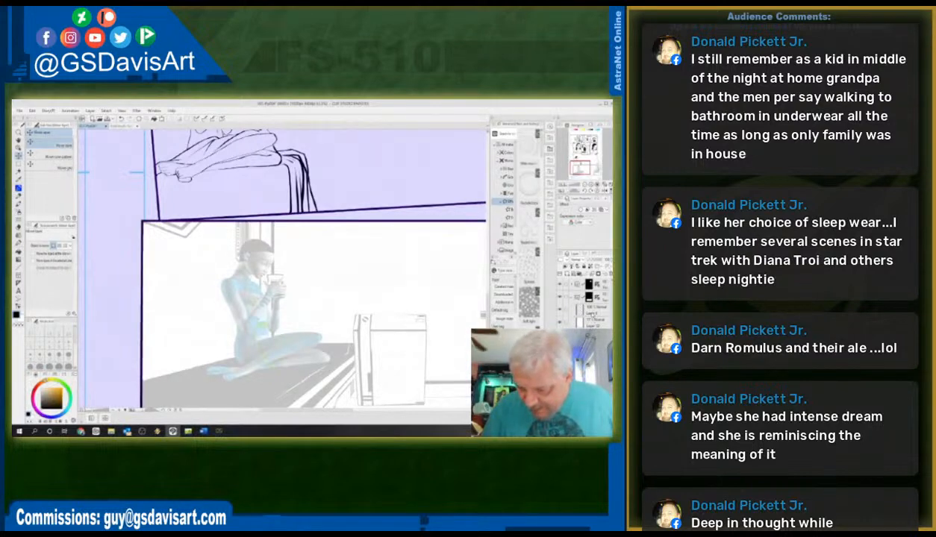
click(593, 313)
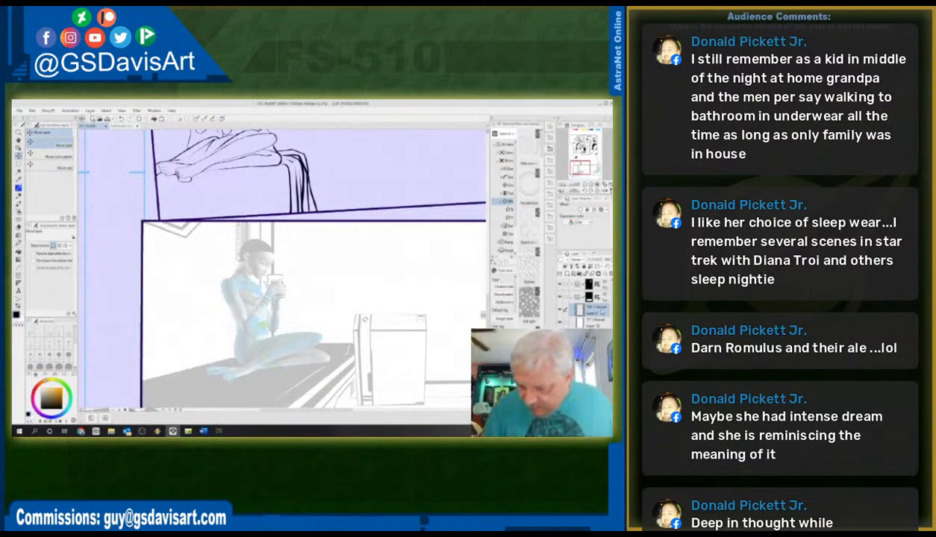
key(ctrl+c)
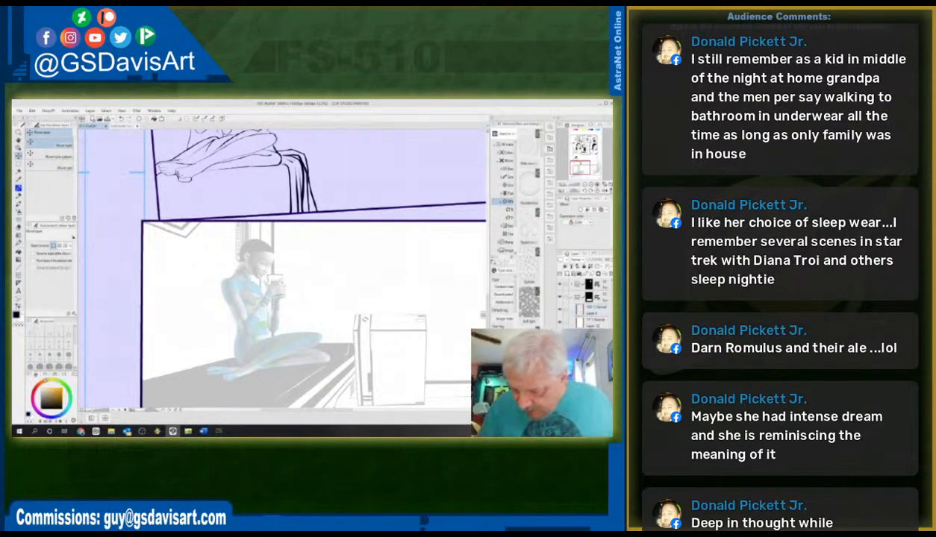
key(ctrl+v)
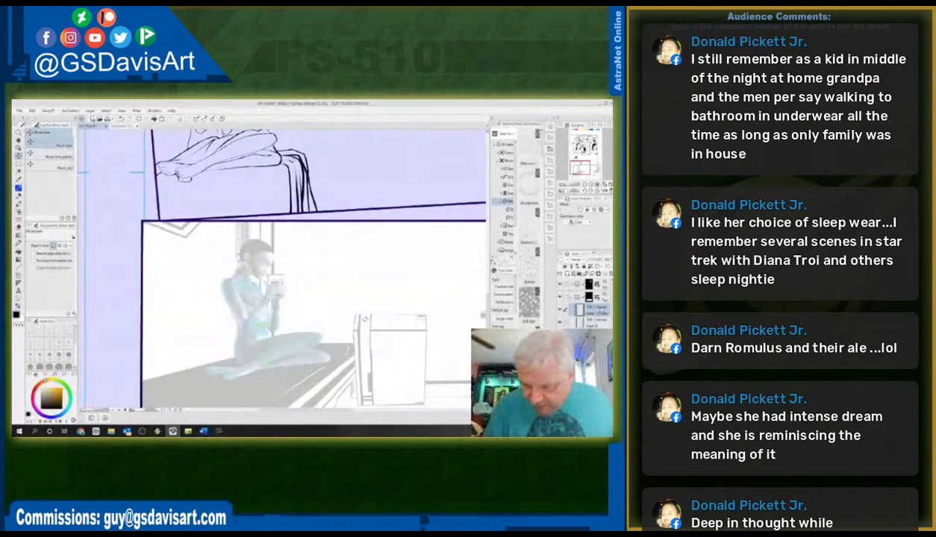
click(596, 273)
- Copy the inked seated figure from the middle panel, paste it into the lower panel, and align it over the seated reference figure
click(597, 285)
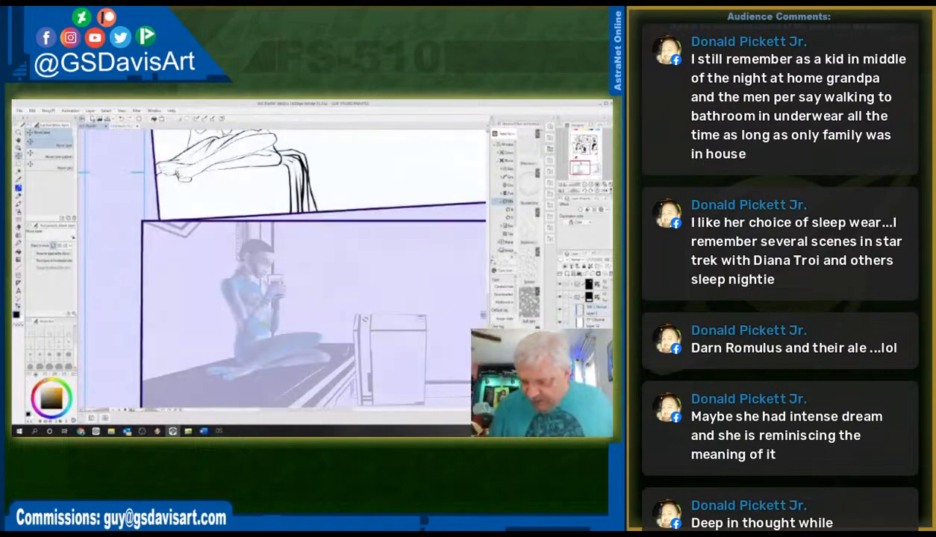
key(ctrl+a)
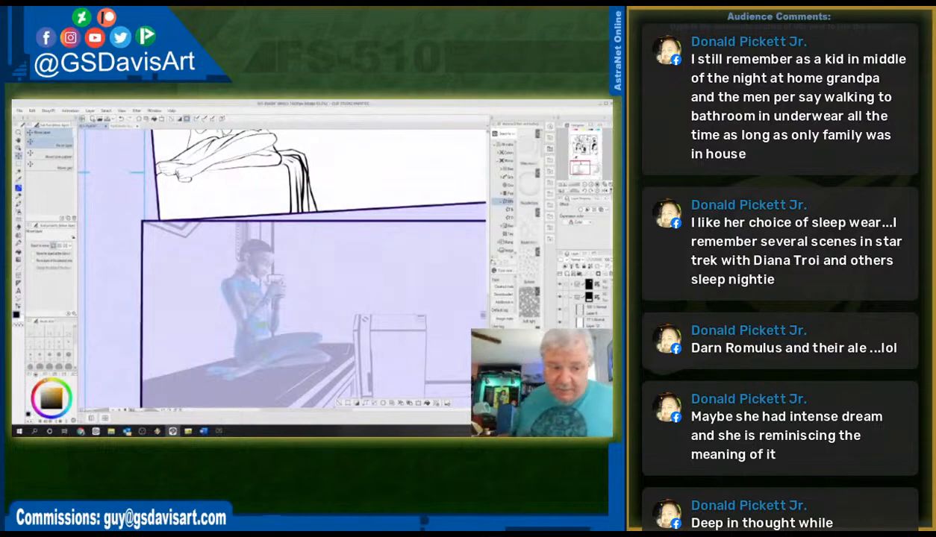
click(596, 323)
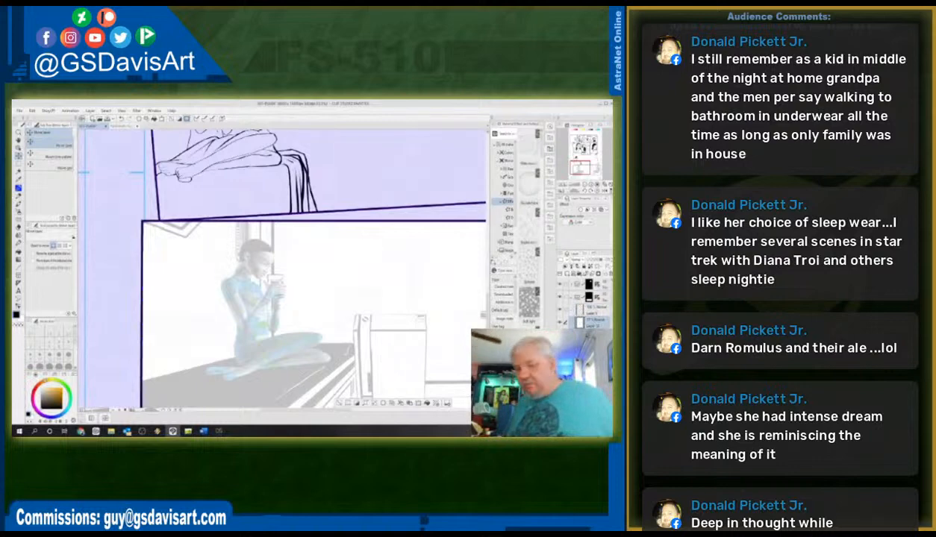
key(ctrl+v)
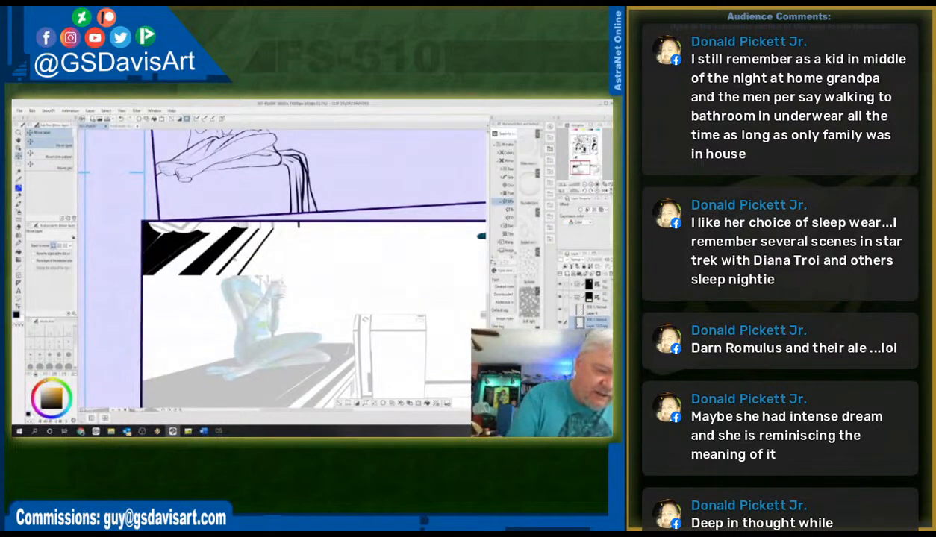
drag(284, 228, 291, 356)
mouse_move(250, 272)
mouse_down()
mouse_move(270, 368)
mouse_move(292, 357)
mouse_up()
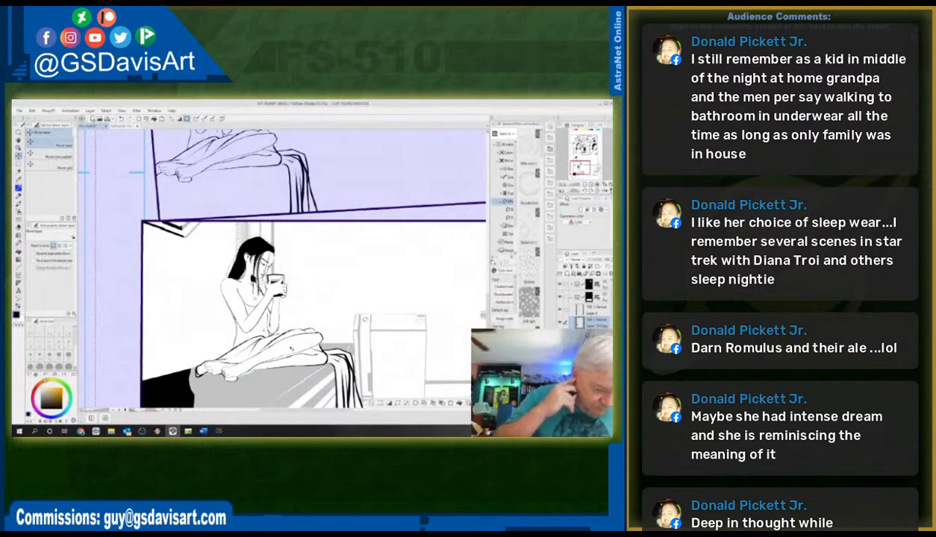
key(ctrl+minus)
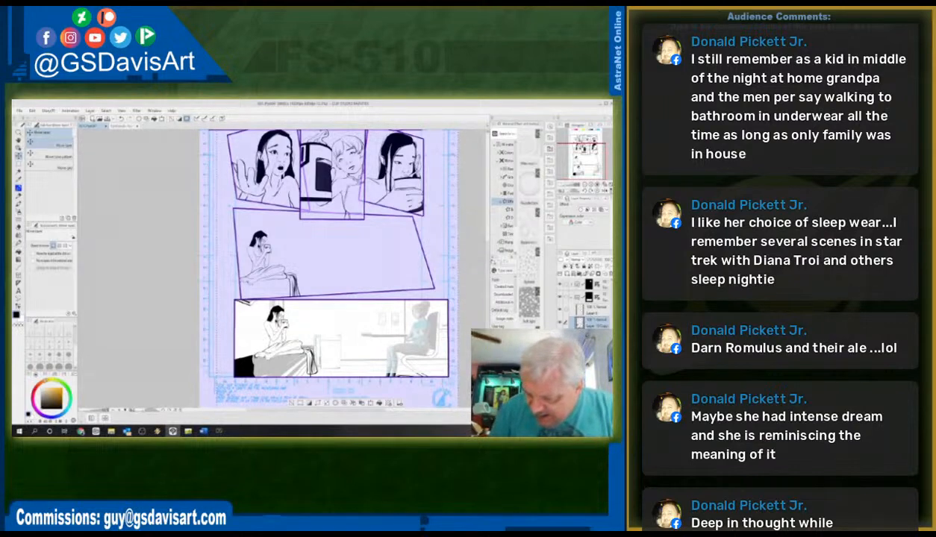
- Auto-select the empty area beside the seated figure in the lower panel, and select the pasted figure's layer
click(588, 360)
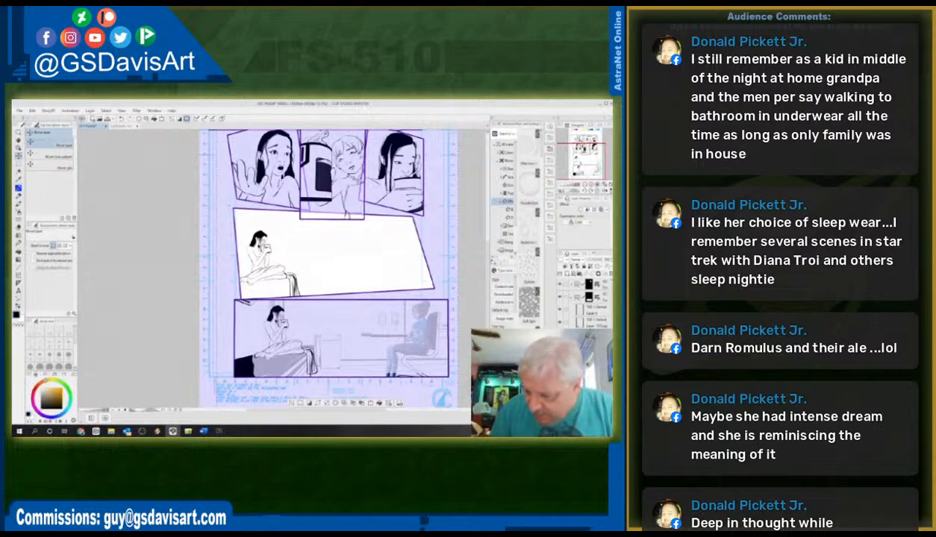
click(595, 313)
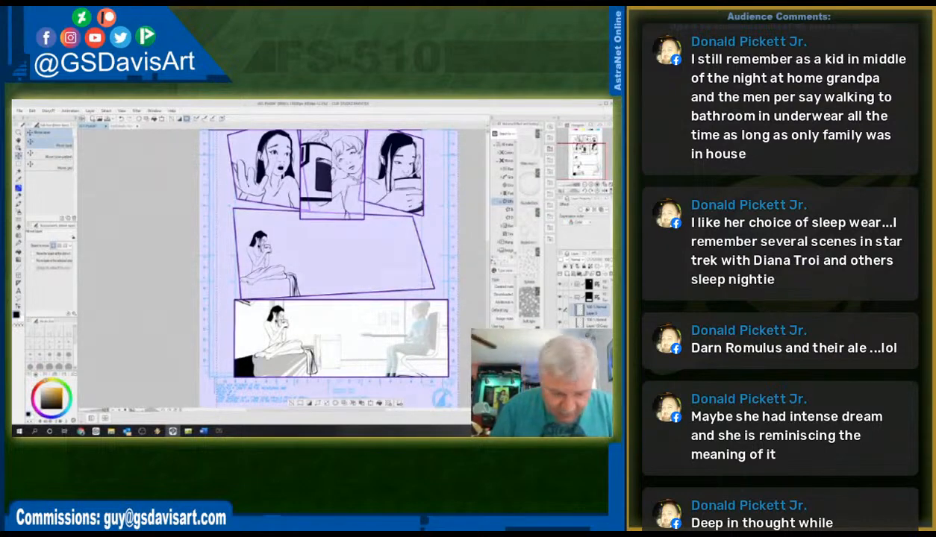
click(19, 172)
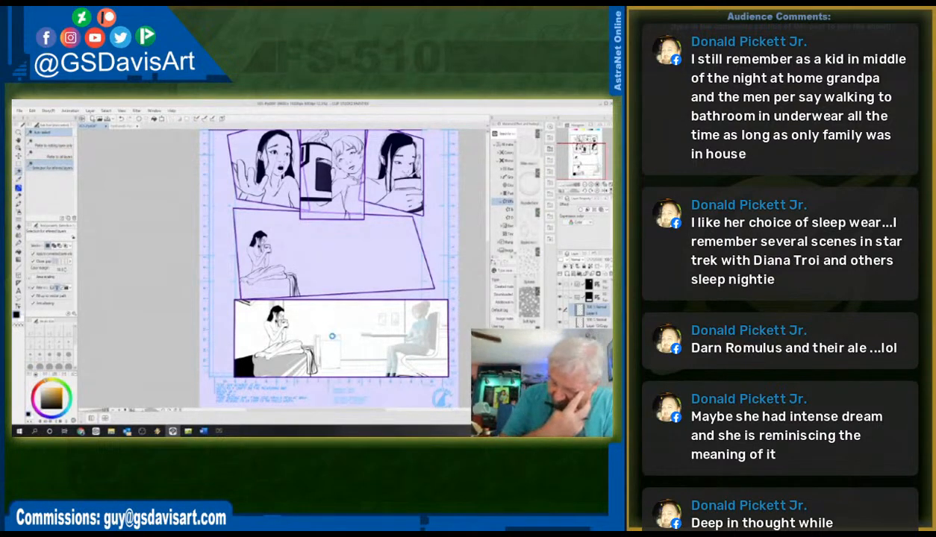
click(332, 337)
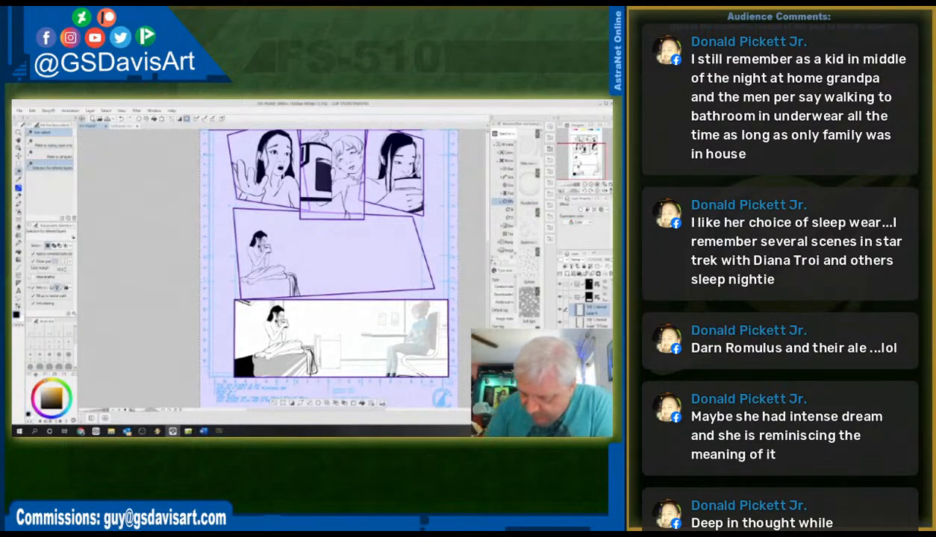
click(595, 323)
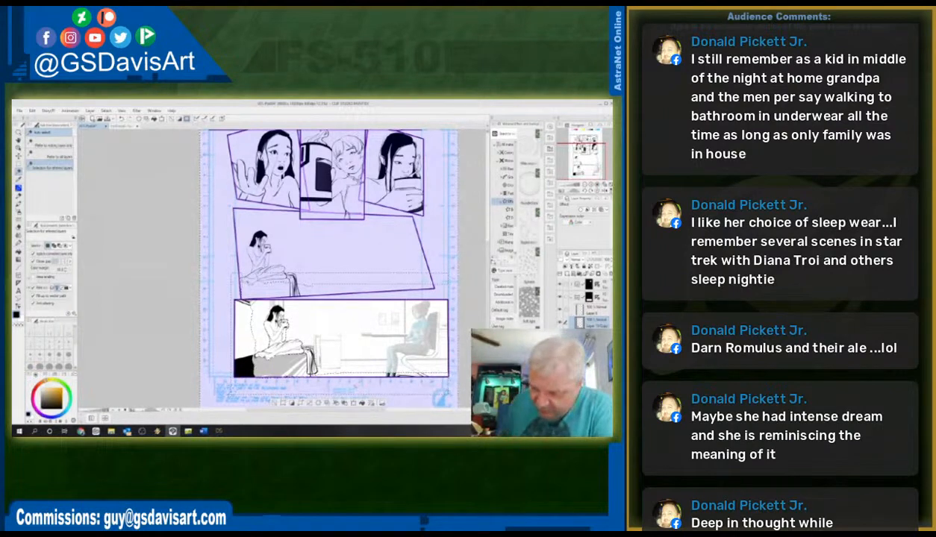
- Undo and redo the last edits in the lower panel to compare the versions, and clear the selection
key(ctrl+z)
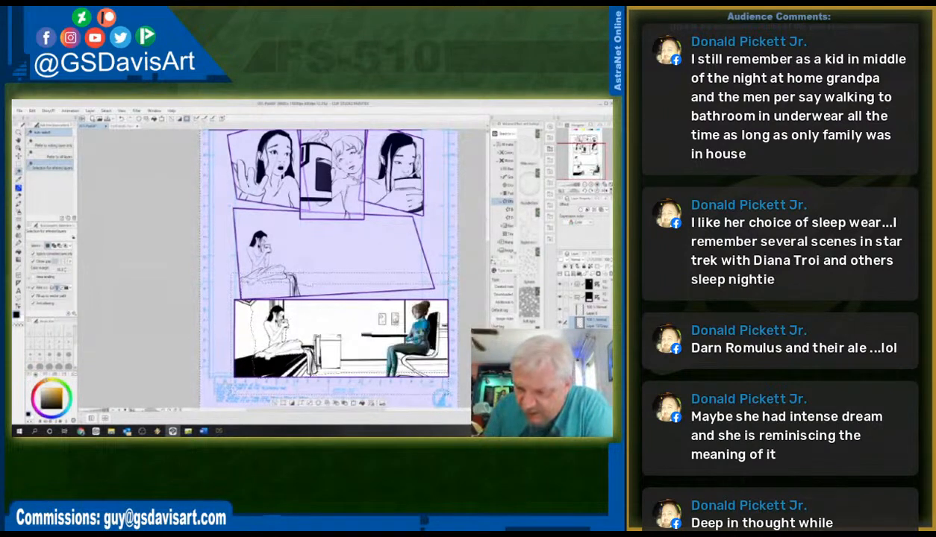
key(ctrl+y)
key(ctrl+z)
key(ctrl+y)
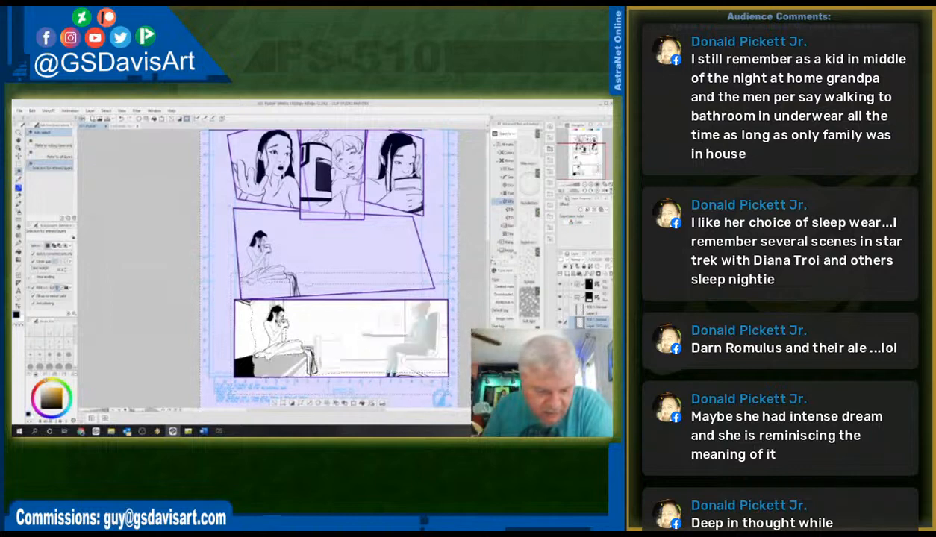
key(ctrl+z)
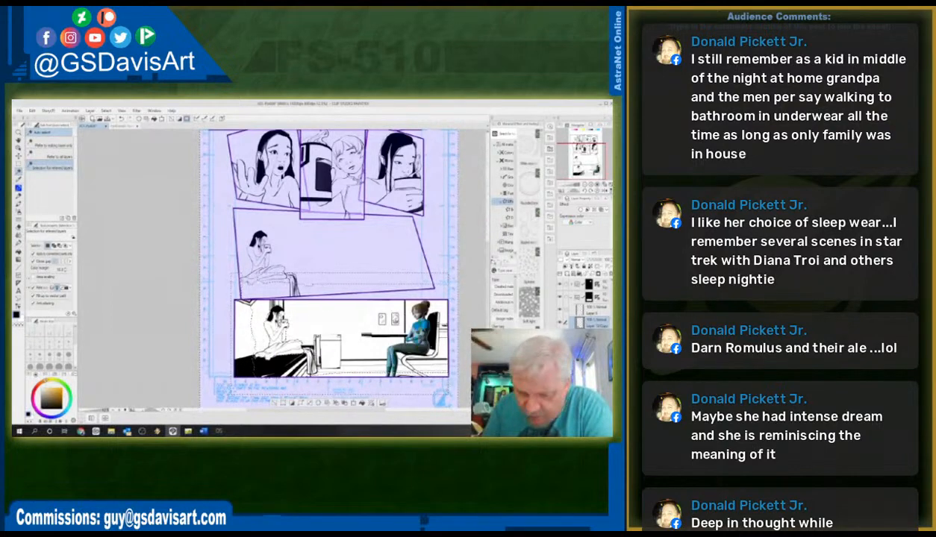
key(ctrl+y)
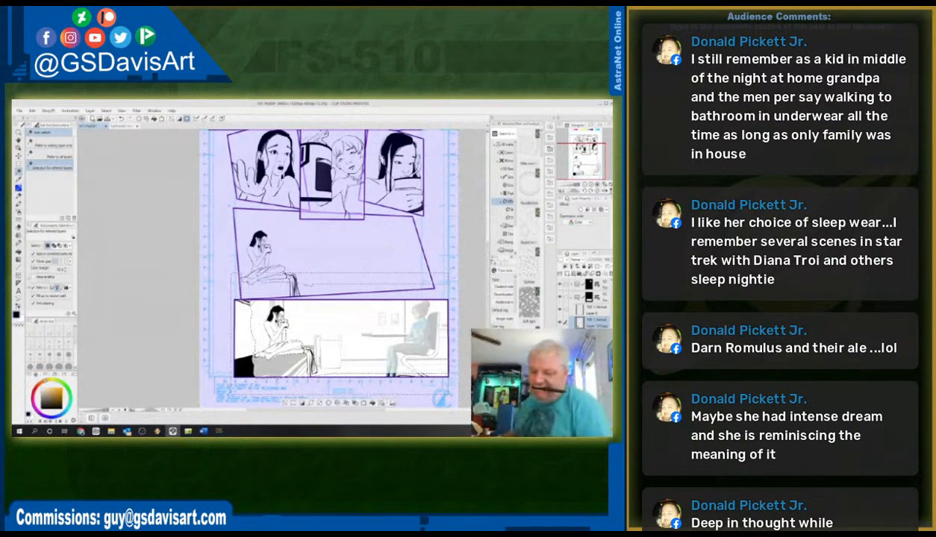
key(ctrl+y)
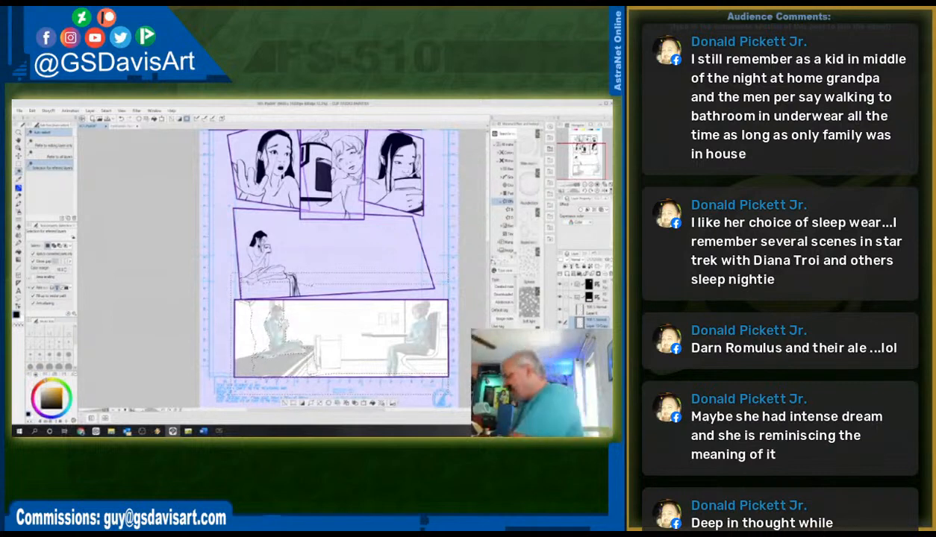
key(ctrl+z)
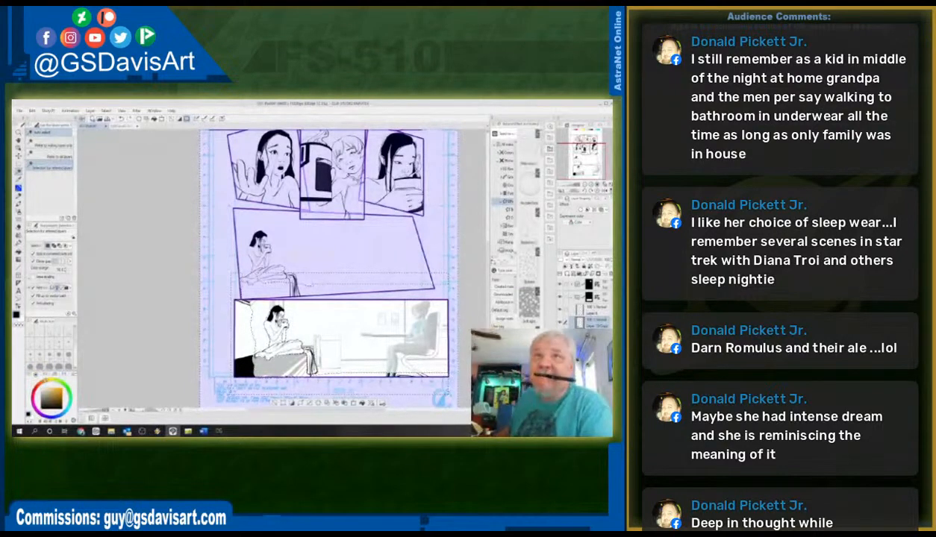
key(ctrl+d)
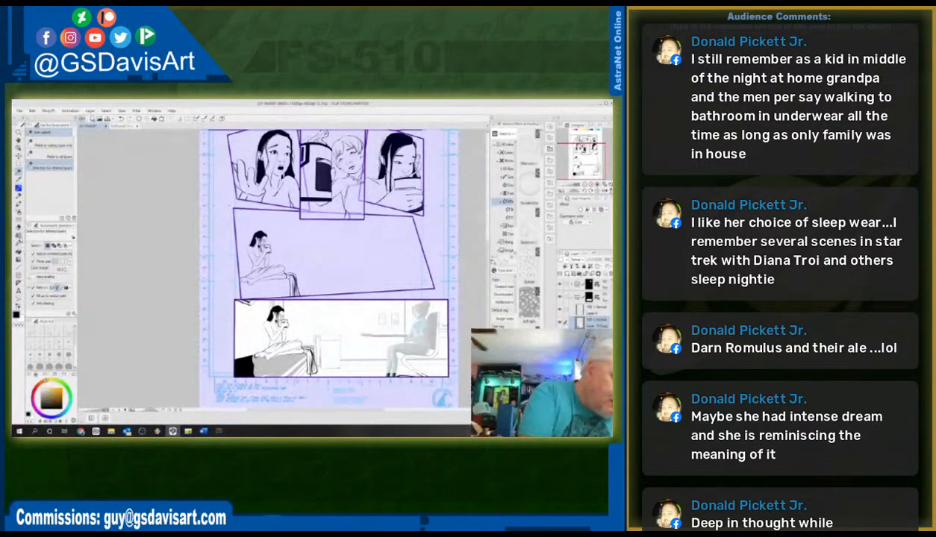
- Paint out the pupils of the seated figure's eyes in the lower panel and redraw both eyes with the inking brush
click(19, 228)
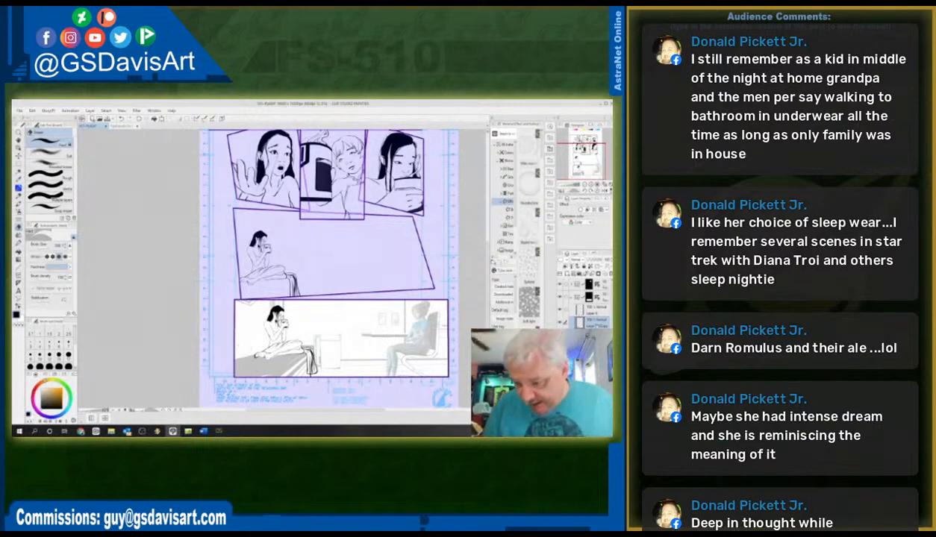
key(ctrl+plus)
key(ctrl+plus)
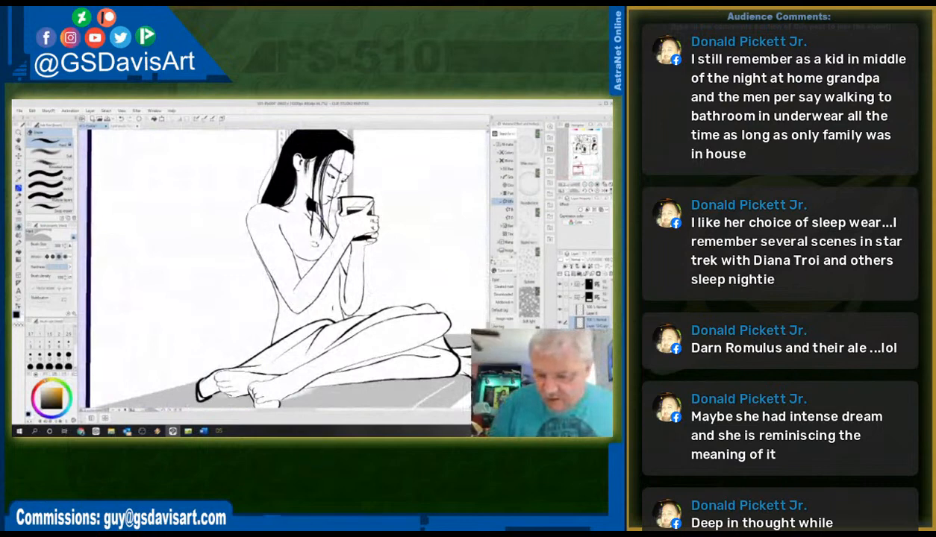
scroll(297, 408, up, 4)
key(ctrl+plus)
key(ctrl+plus)
key(ctrl+plus)
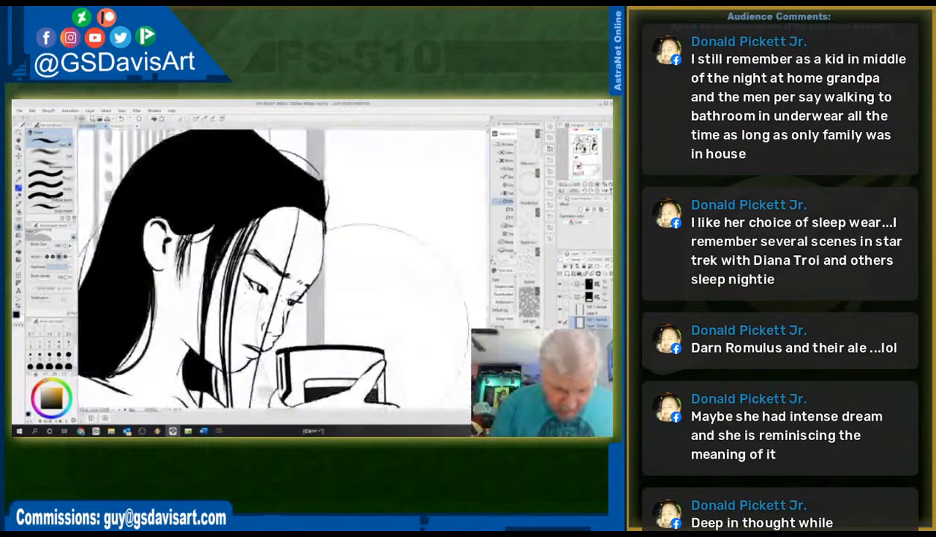
click(20, 191)
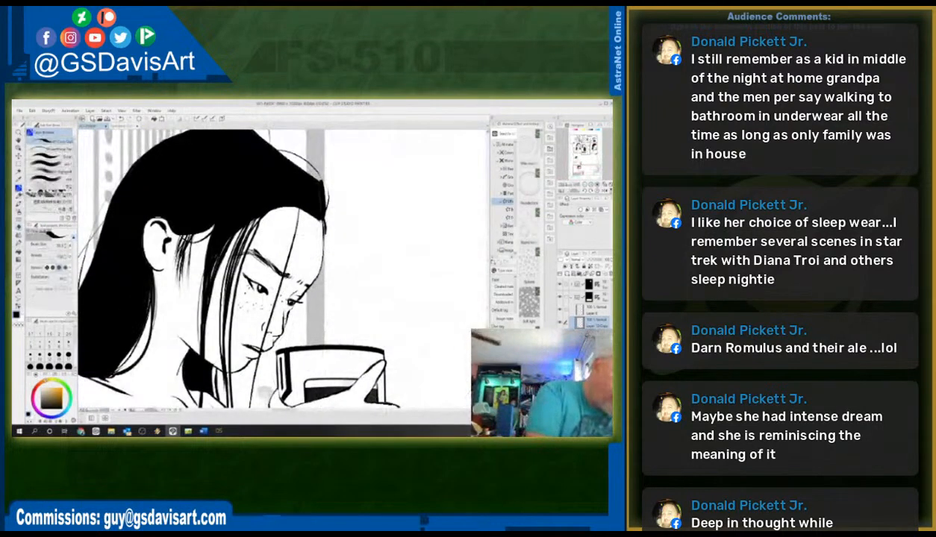
click(19, 226)
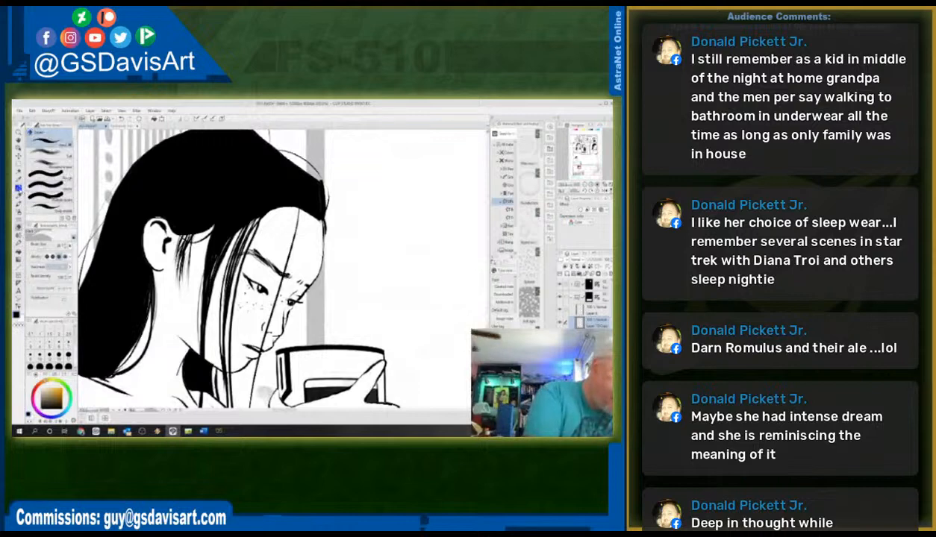
click(18, 189)
click(20, 320)
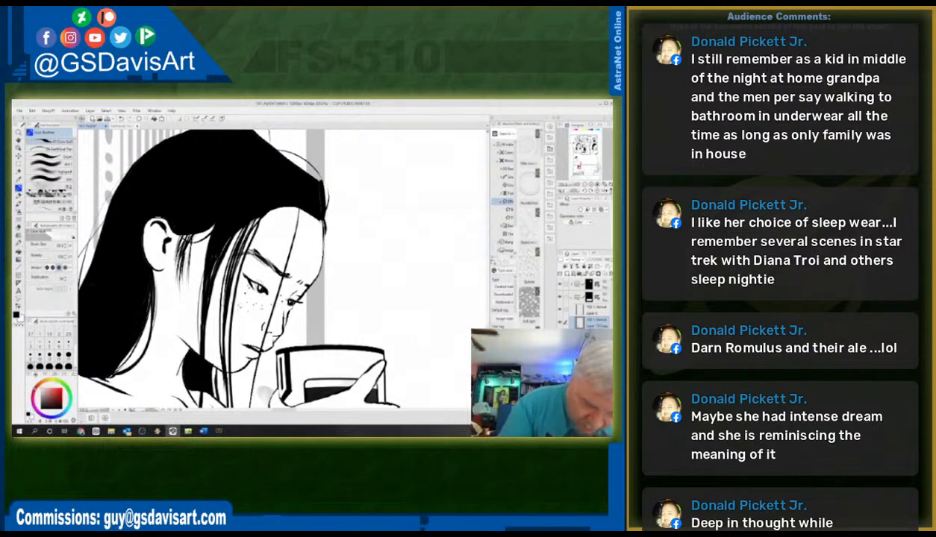
mouse_move(254, 286)
mouse_down()
mouse_move(251, 277)
mouse_move(296, 302)
mouse_up()
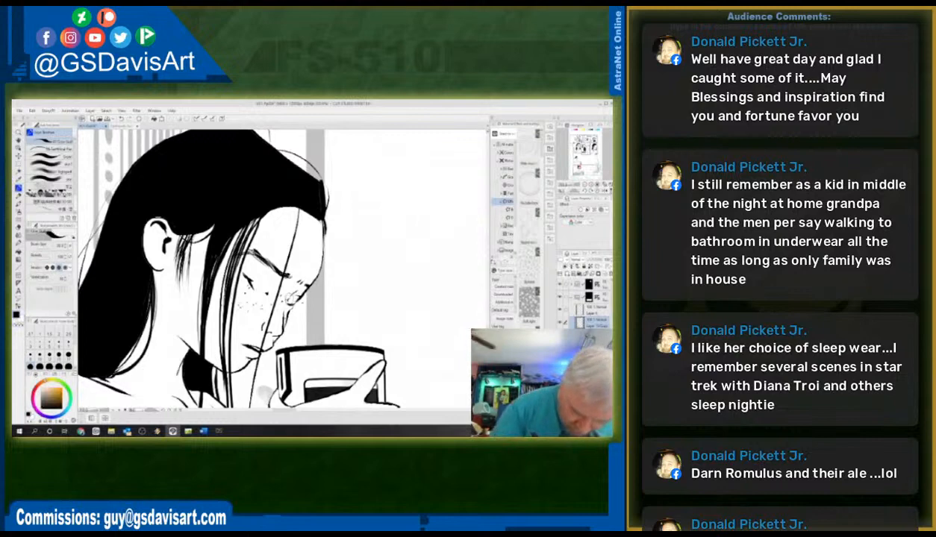
drag(284, 293, 296, 299)
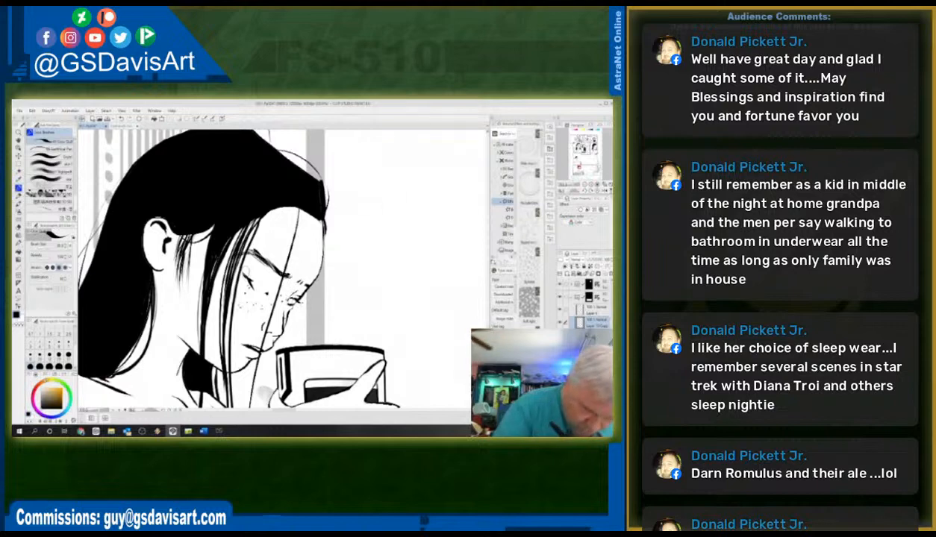
mouse_move(241, 269)
mouse_down()
mouse_move(263, 291)
mouse_move(273, 270)
mouse_move(292, 302)
mouse_move(264, 290)
mouse_up()
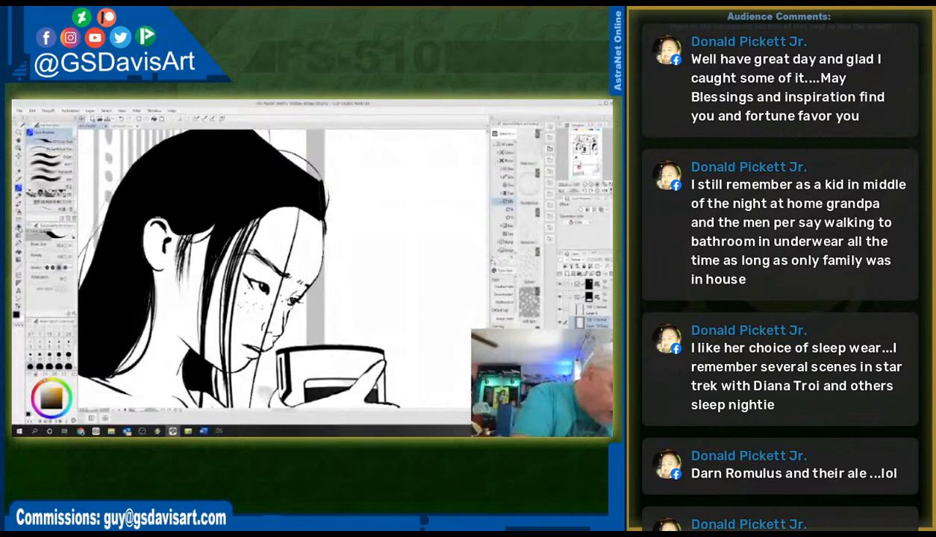
- Try a small touch-up around the seated figure's mouth in the lower panel with the eraser and inking brush, and undo it
click(19, 226)
click(19, 188)
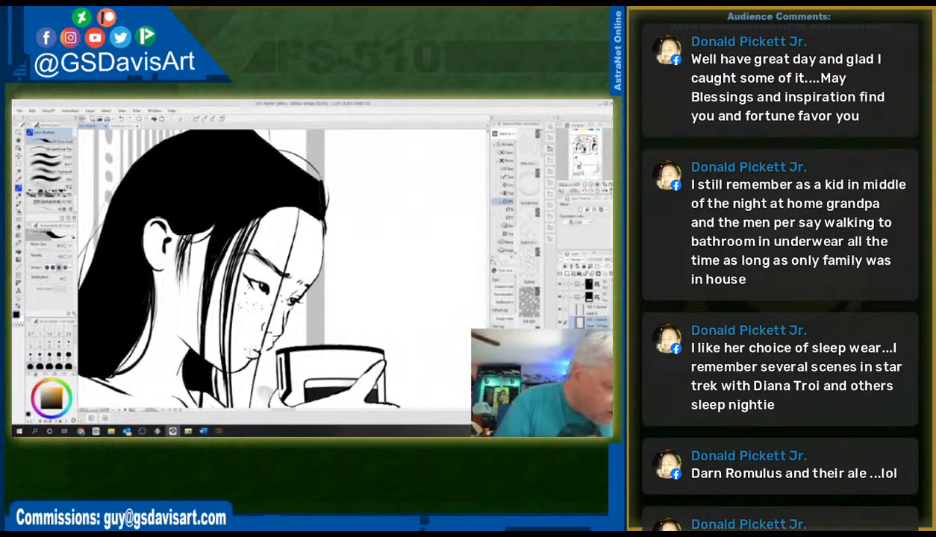
key(ctrl+z)
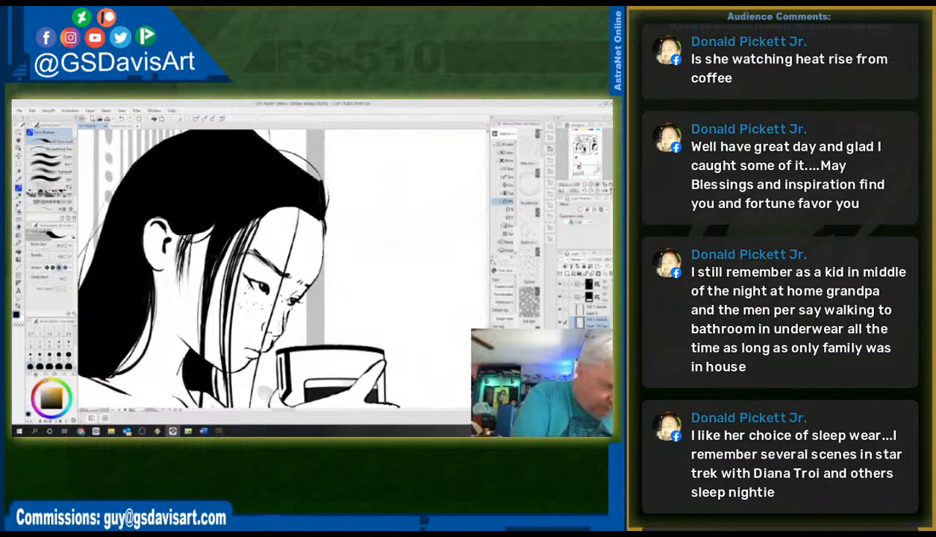
click(19, 227)
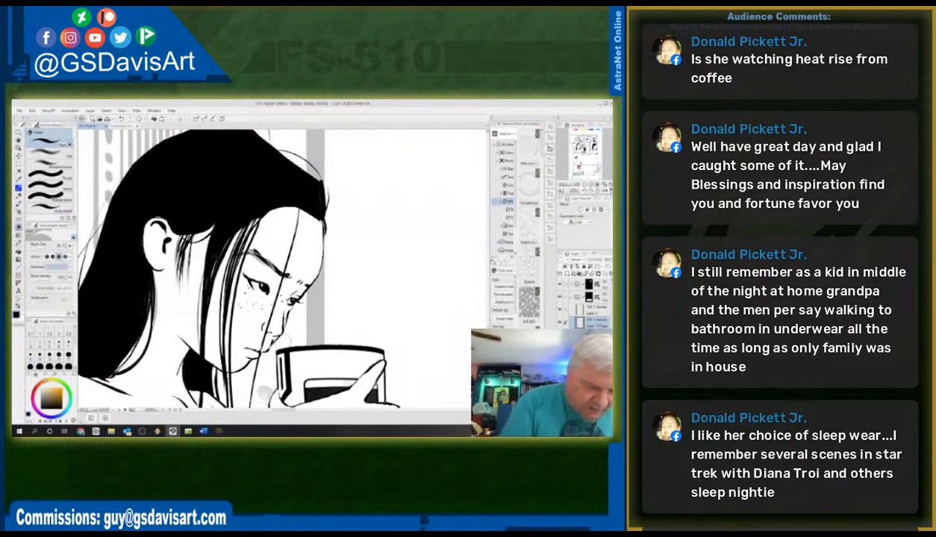
click(19, 188)
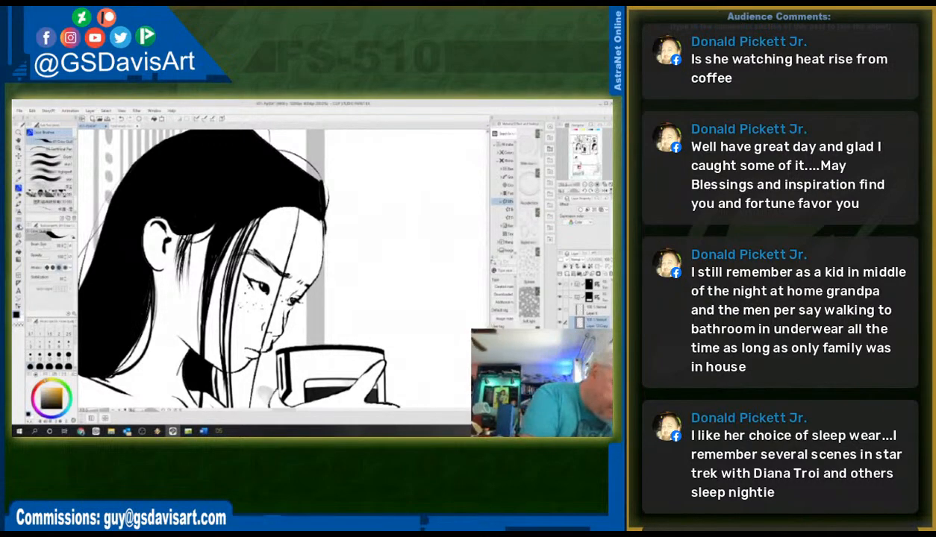
- Ink curling wisps of steam rising from the cup in the lower panel with the inking brush
click(20, 317)
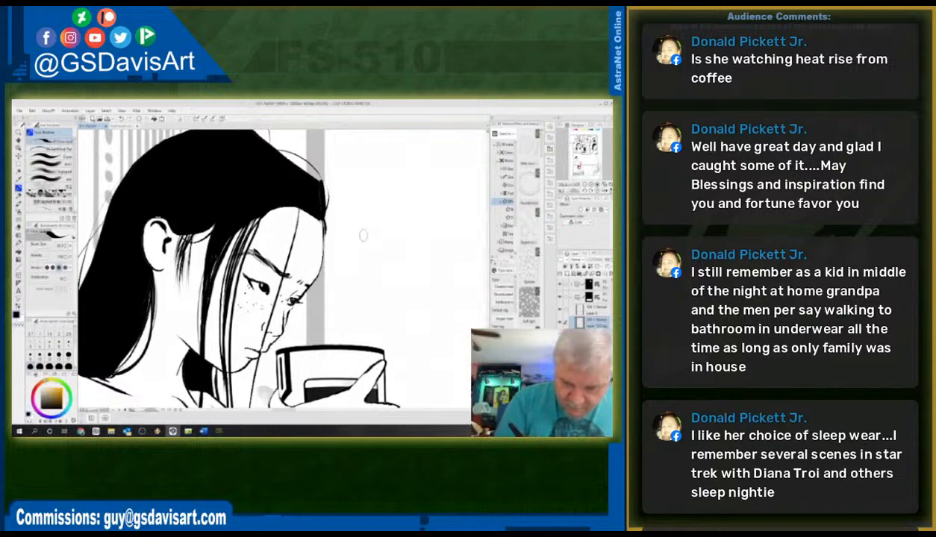
drag(367, 223, 363, 343)
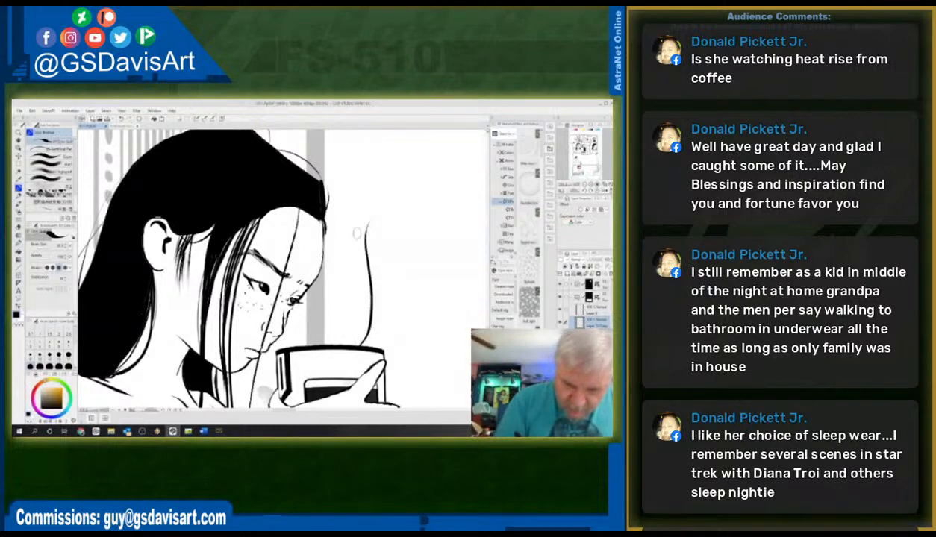
mouse_move(363, 218)
mouse_down()
mouse_move(345, 261)
mouse_move(282, 339)
mouse_move(313, 328)
mouse_move(333, 303)
mouse_up()
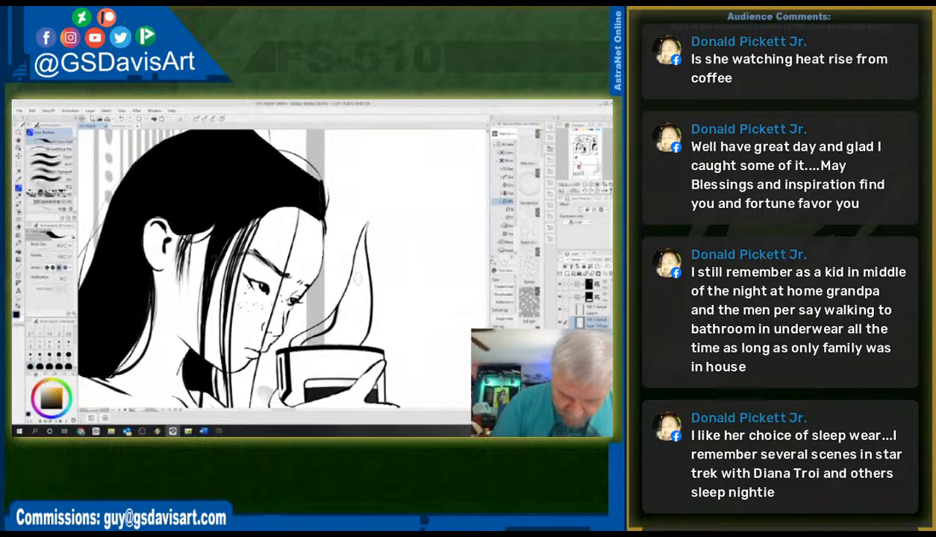
mouse_move(351, 238)
mouse_down()
mouse_move(349, 310)
mouse_move(325, 336)
mouse_up()
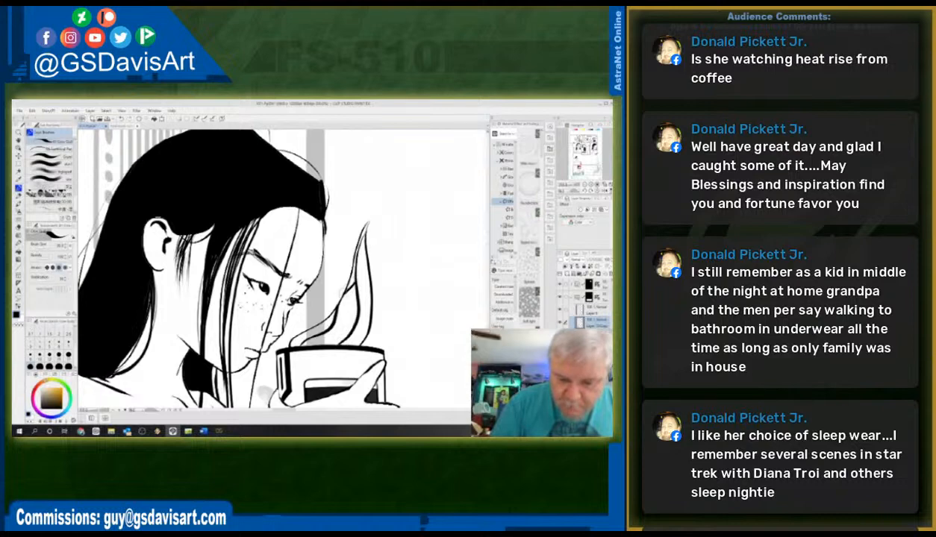
mouse_move(362, 254)
mouse_down()
mouse_move(383, 189)
mouse_move(352, 229)
mouse_up()
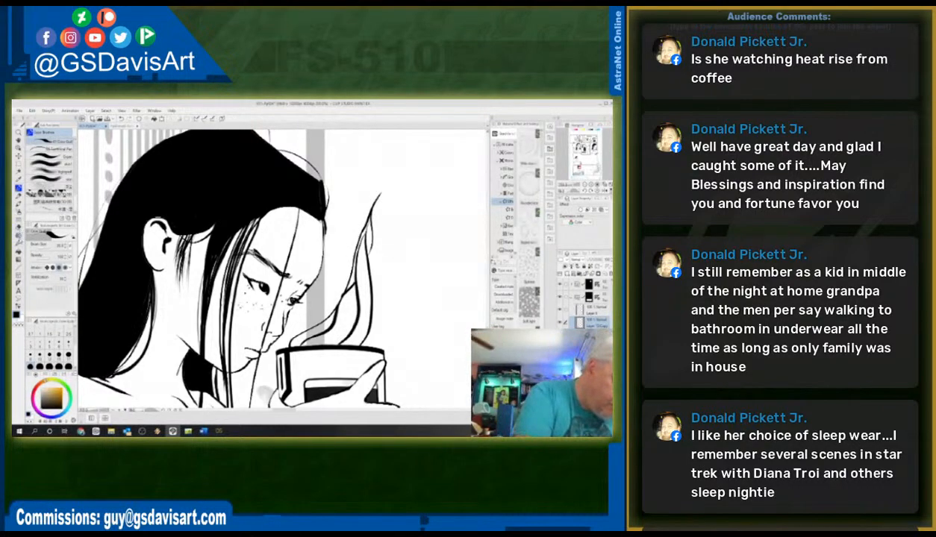
- Erase part of the inner steam line above the lower panel's cup and redraw it as smoother curves
click(19, 225)
mouse_move(350, 231)
mouse_down()
mouse_move(361, 221)
mouse_move(347, 285)
mouse_move(357, 232)
mouse_move(353, 263)
mouse_move(382, 291)
mouse_move(339, 292)
mouse_move(333, 308)
mouse_up()
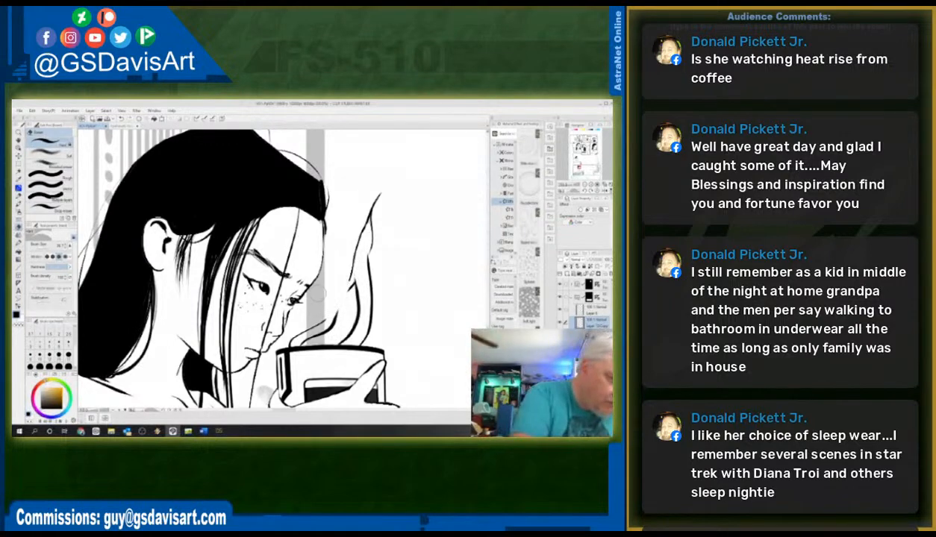
key(p)
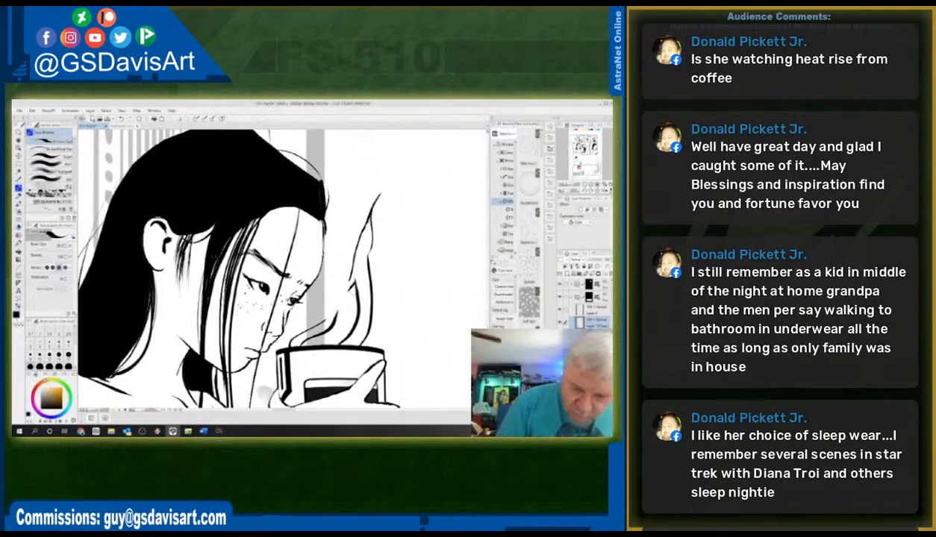
drag(350, 274, 325, 323)
drag(344, 266, 321, 316)
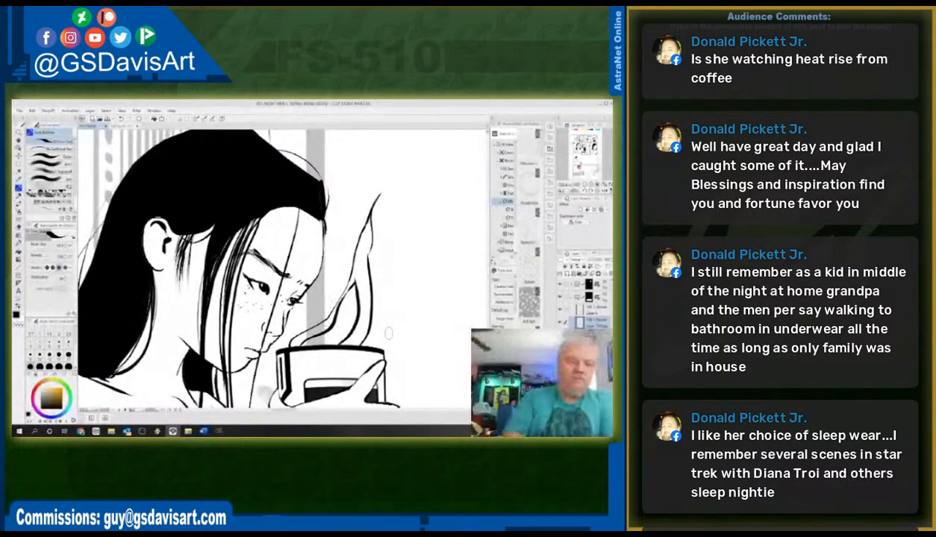
- Select the middle panel's figure layer and ink thin wisps of steam above the cup, undoing and redrawing the second wisp
key(ctrl+minus)
key(ctrl+minus)
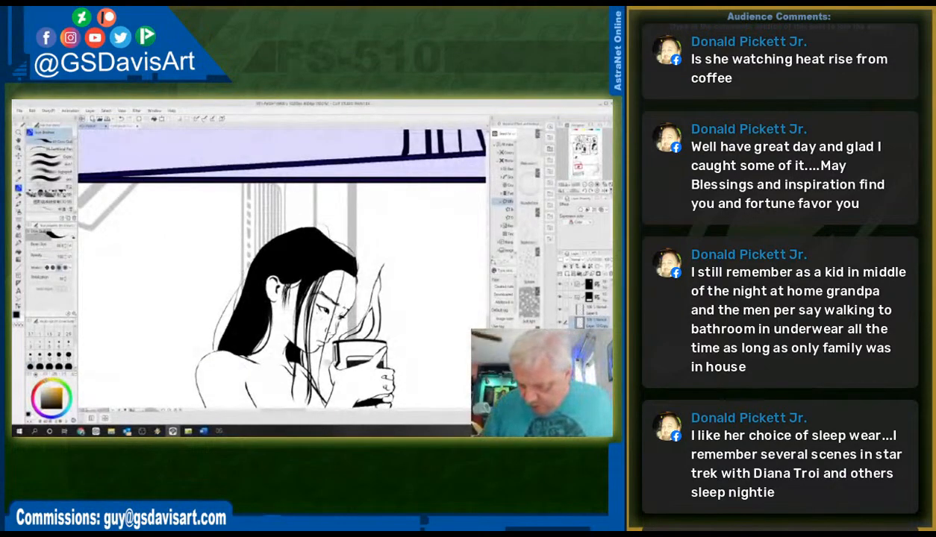
scroll(582, 287, down, 2)
scroll(582, 298, down, 1)
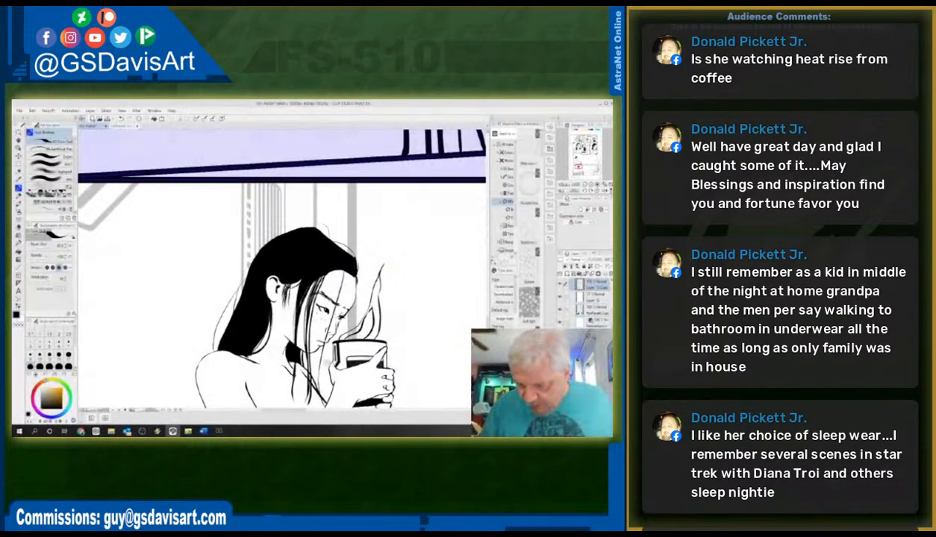
click(593, 347)
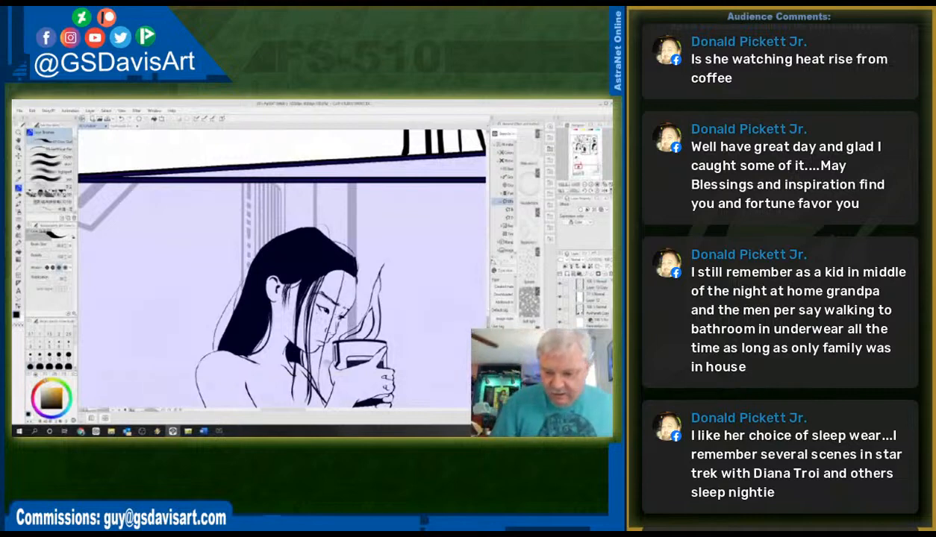
drag(489, 331, 489, 293)
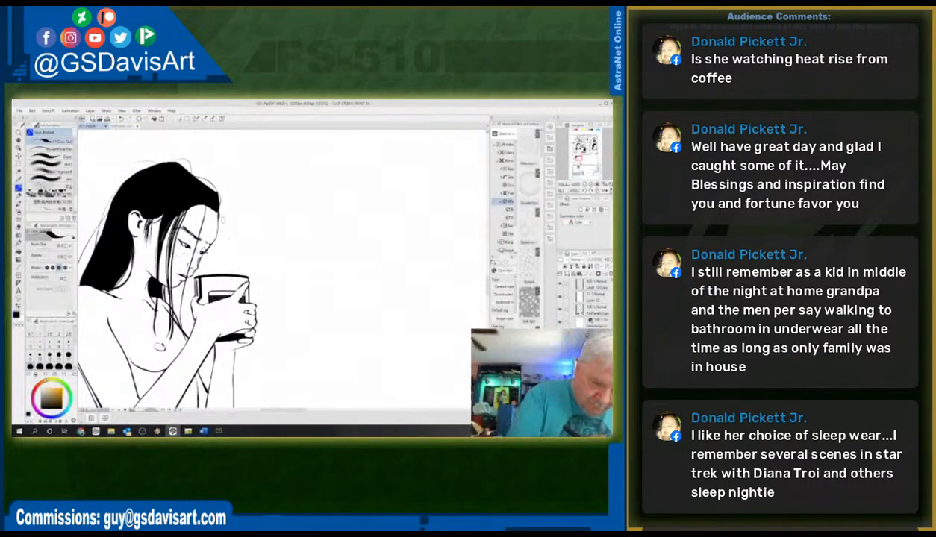
drag(221, 224, 239, 273)
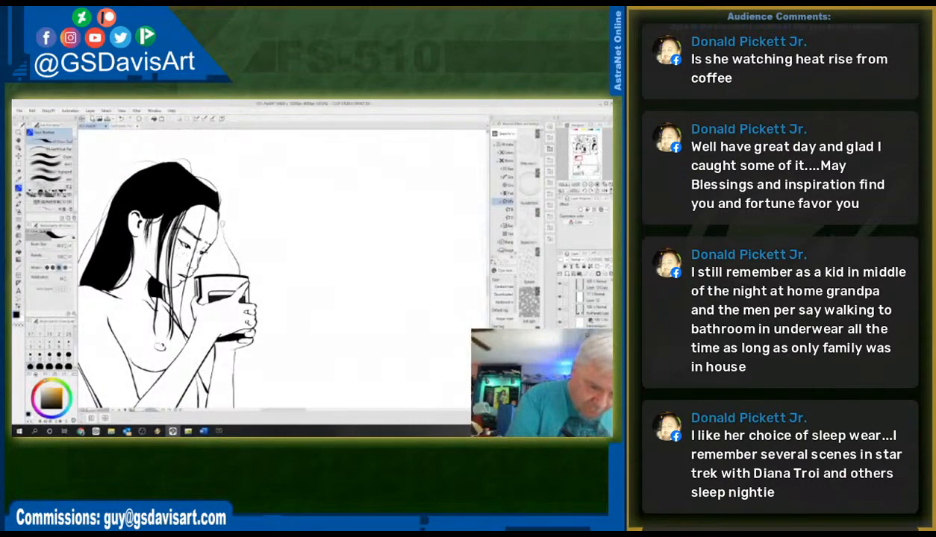
mouse_move(221, 218)
mouse_down()
mouse_move(198, 271)
mouse_move(206, 271)
mouse_up()
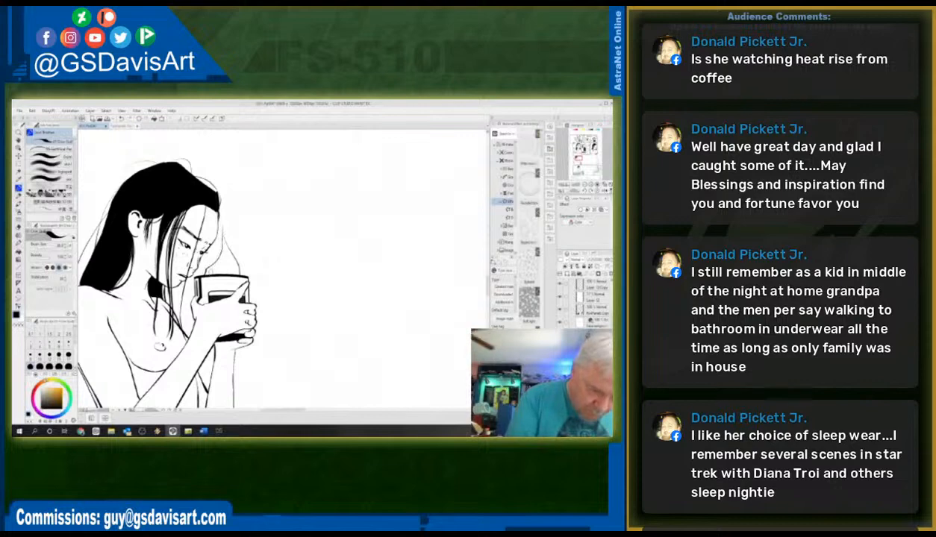
key(ctrl+z)
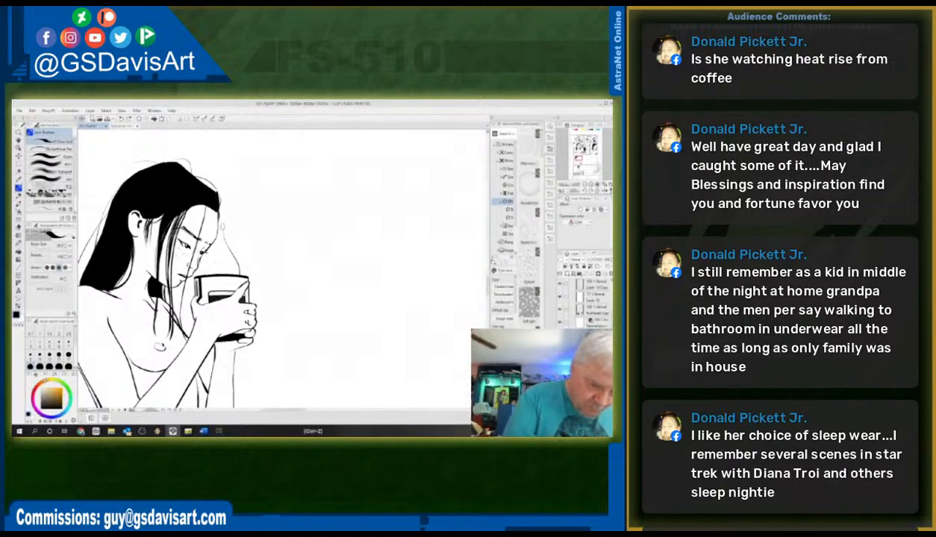
mouse_move(219, 222)
mouse_down()
mouse_move(217, 263)
mouse_move(204, 246)
mouse_move(200, 265)
mouse_move(214, 267)
mouse_up()
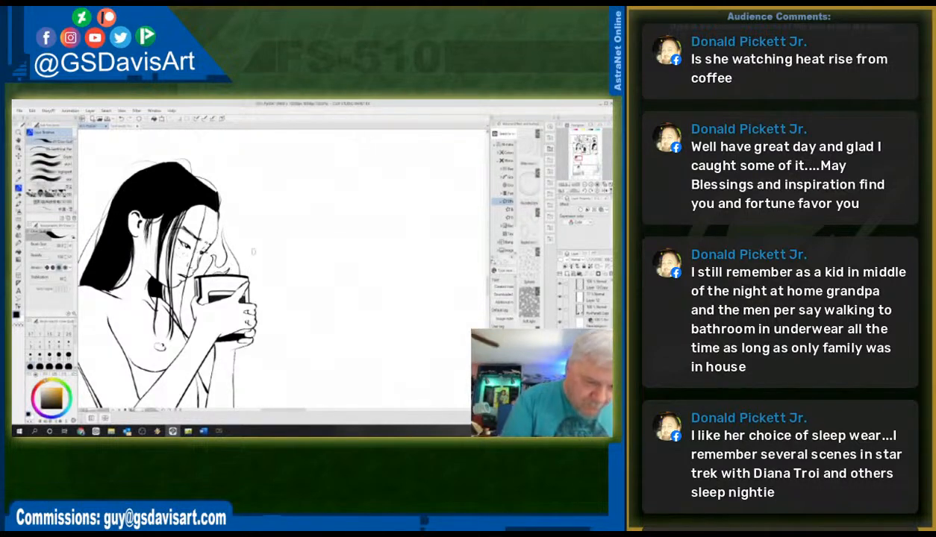
- Examine the seated figures and steaming cups in the middle and lower panels, close up and within the full page layout
key(ctrl+minus)
key(ctrl+minus)
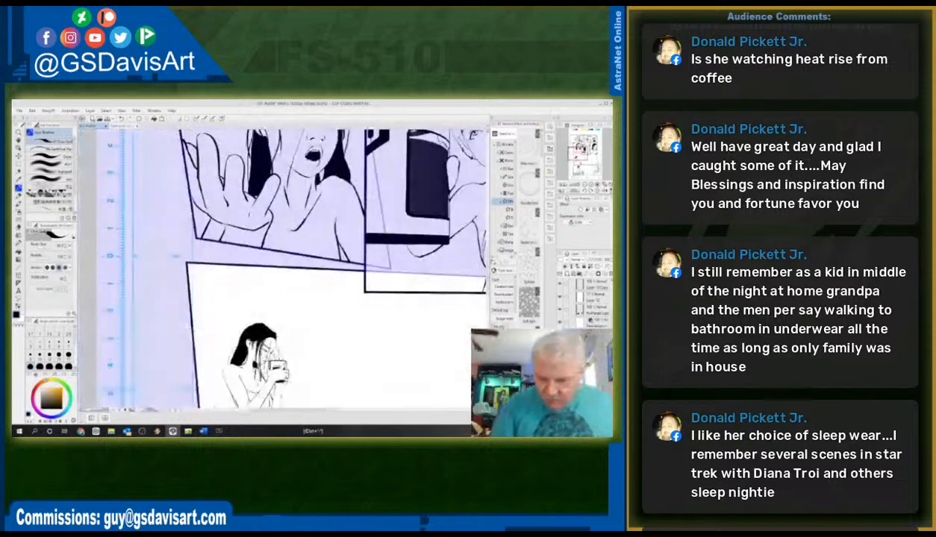
drag(351, 373, 348, 160)
key(ctrl+minus)
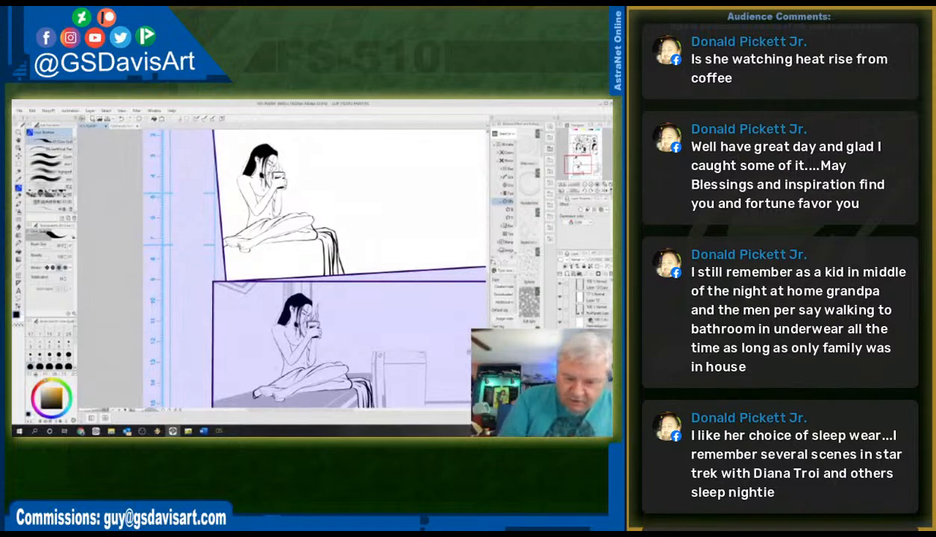
key(ctrl+plus)
key(ctrl+plus)
key(ctrl+plus)
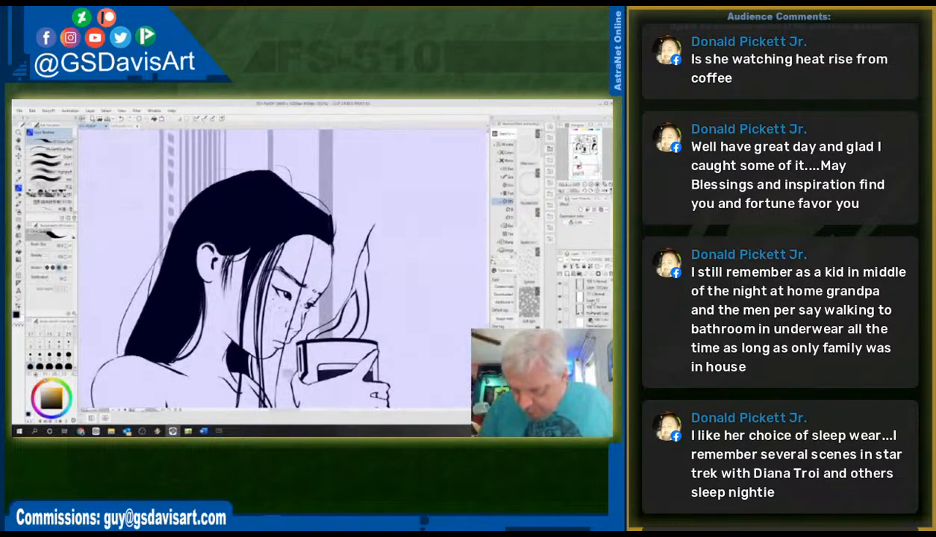
click(594, 286)
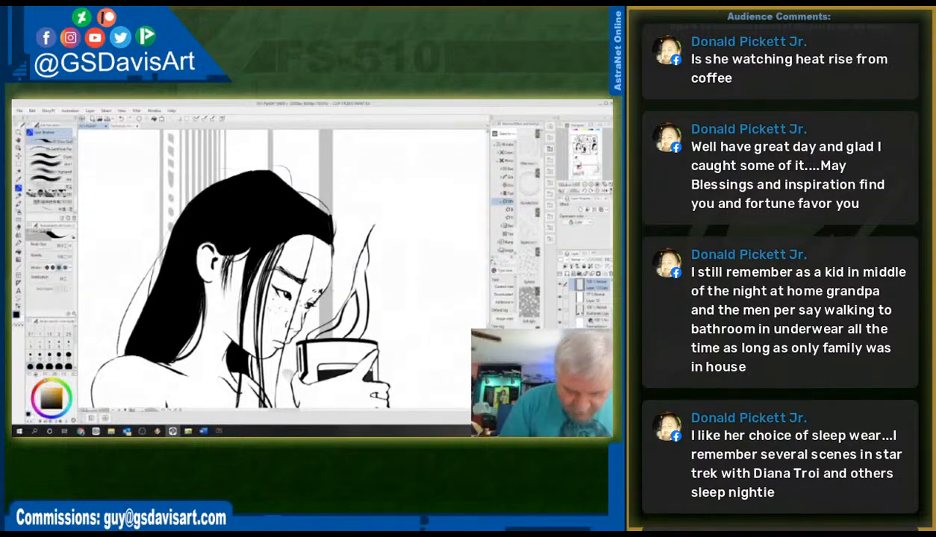
key(ctrl+minus)
key(ctrl+minus)
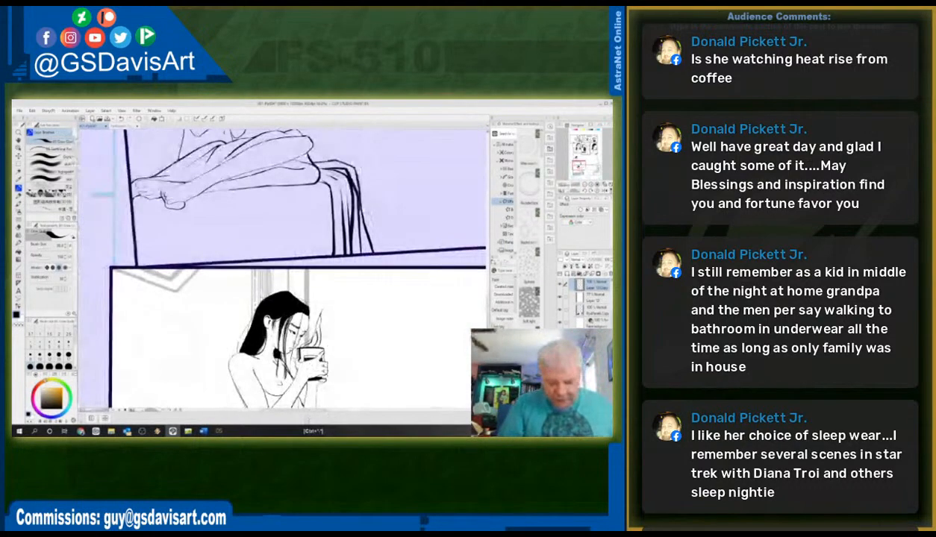
key(ctrl+minus)
scroll(302, 264, up, 1)
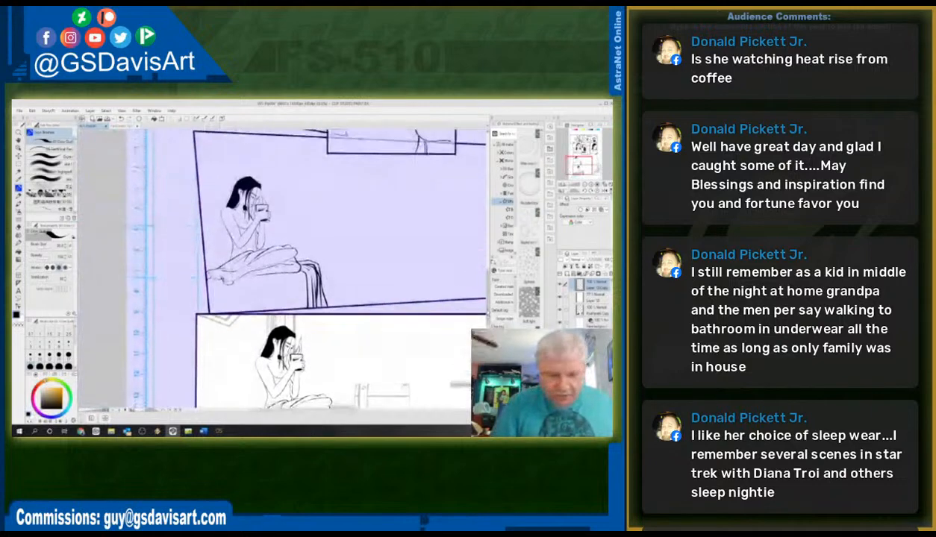
scroll(305, 264, down, 1)
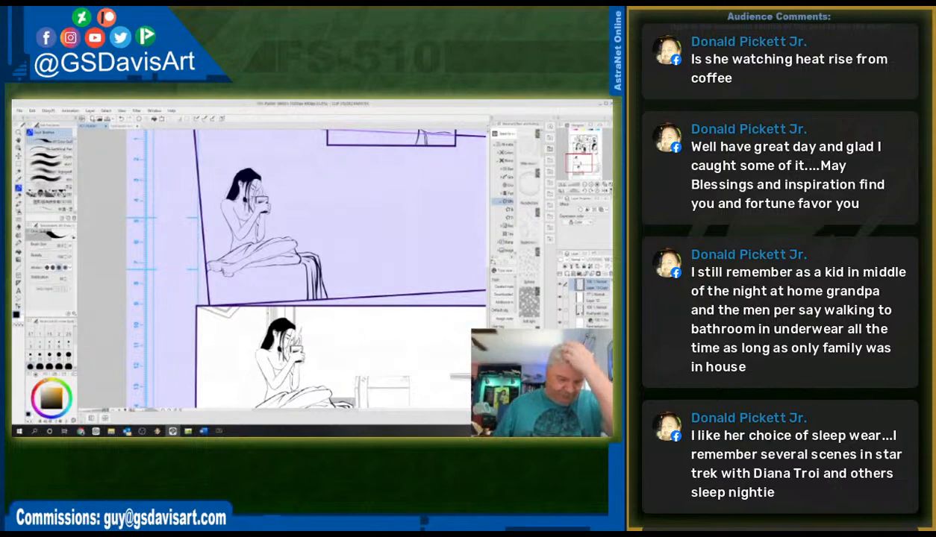
key(ctrl+minus)
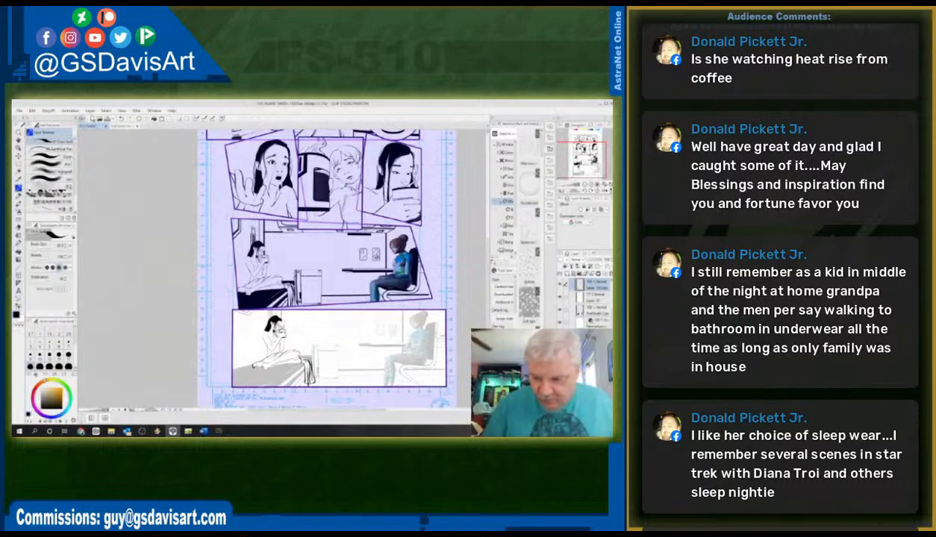
- Fade the background reference behind the middle panel's inked figure, choose the Fill tool, and save the page
click(594, 354)
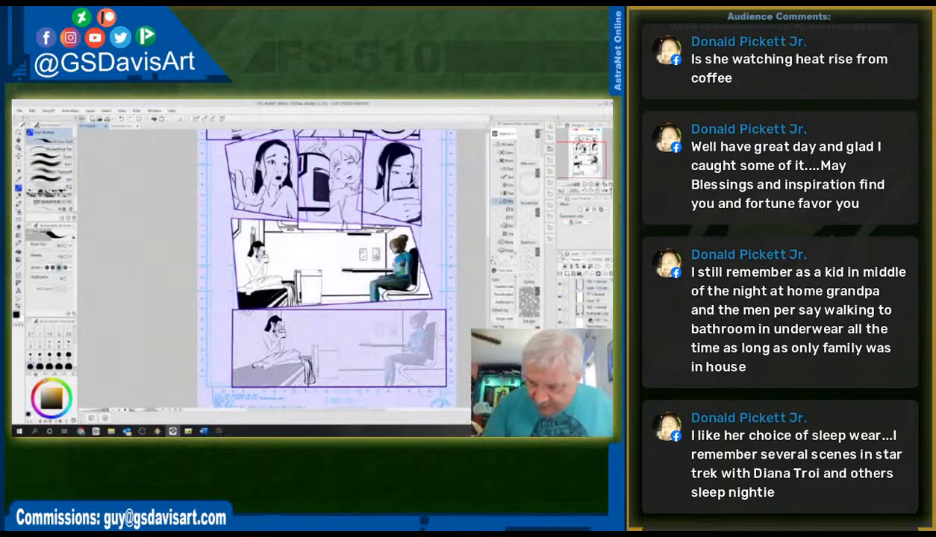
click(551, 252)
click(508, 191)
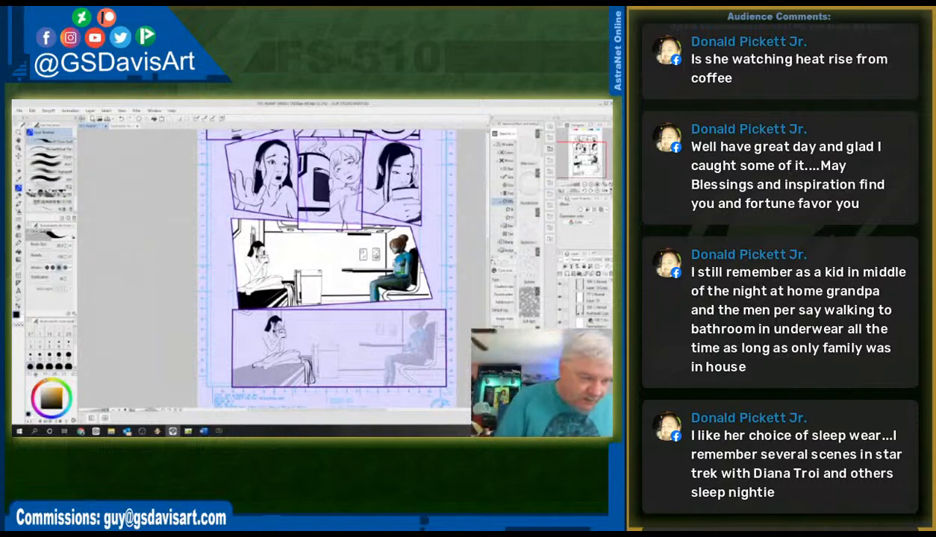
click(17, 315)
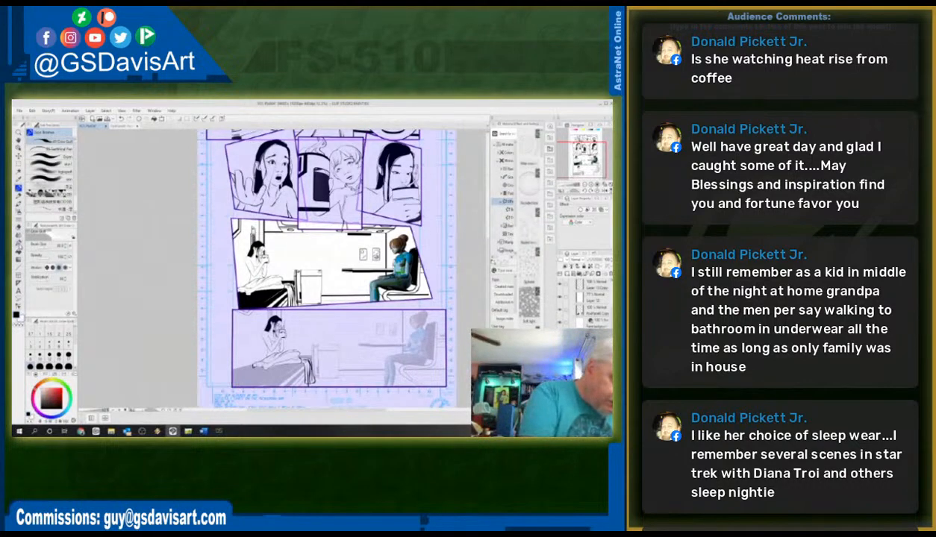
click(19, 249)
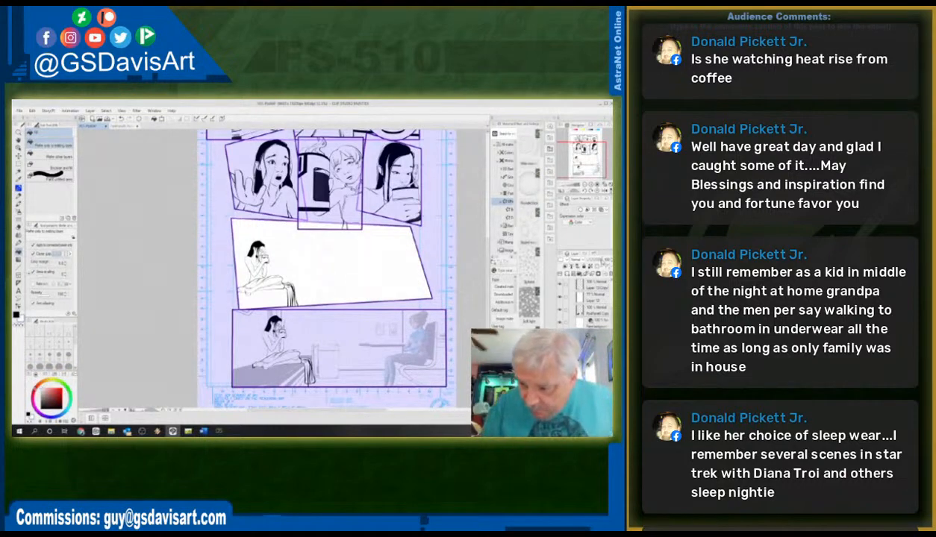
click(592, 260)
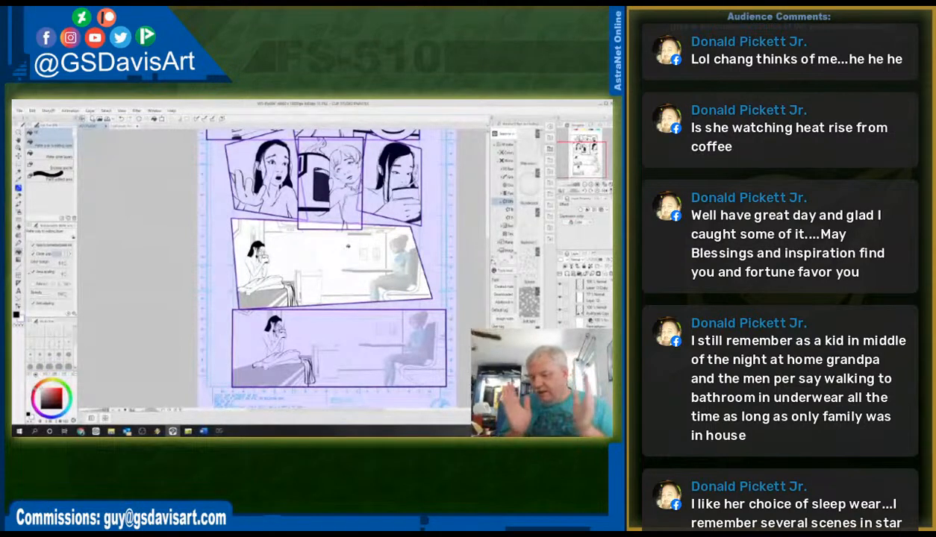
key(ctrl+s)
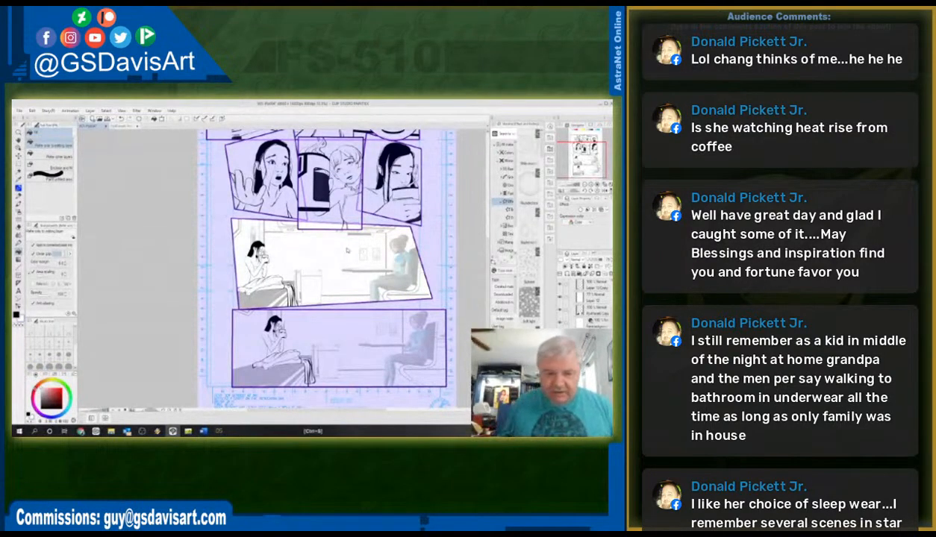